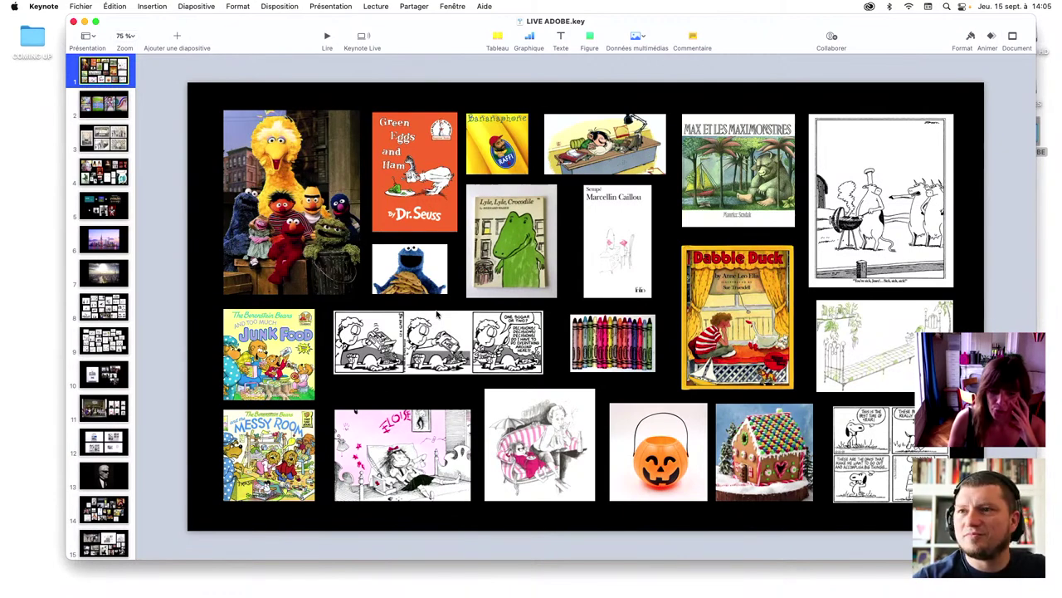
# Advance to slide 2 with the four children's paintings
pyautogui.press('Down')
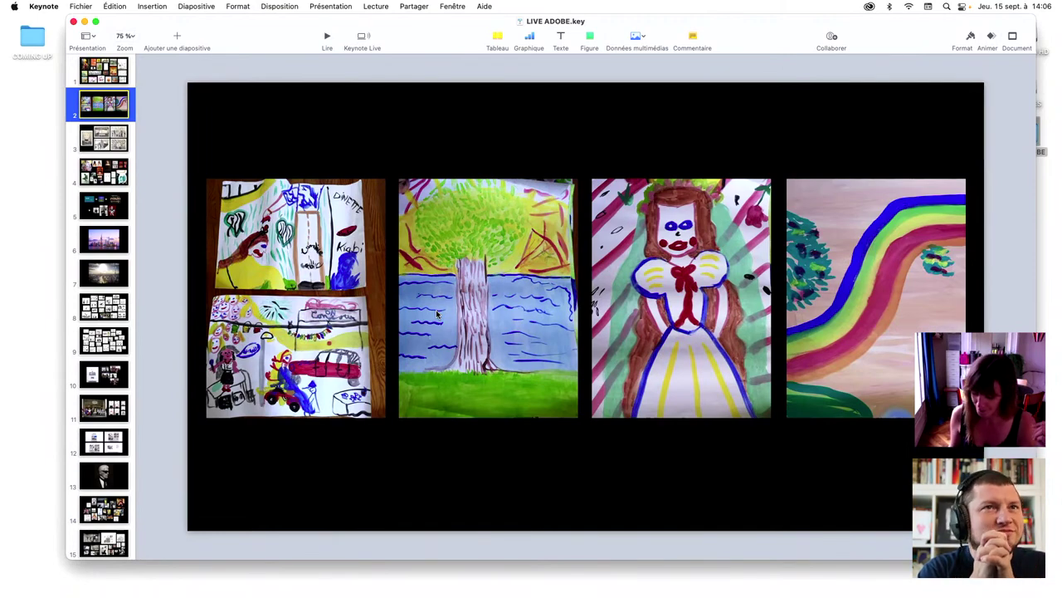
# Go to slide 3's sketchbook drawings, briefly back to slide 2, then return to slide 3
pyautogui.press('Down')
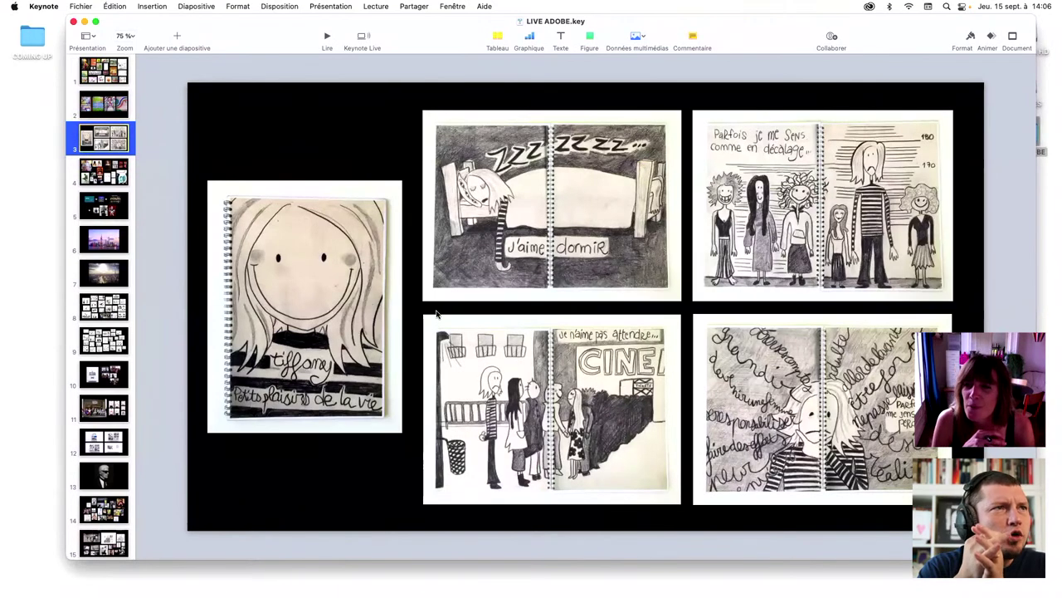
pyautogui.press('Up')
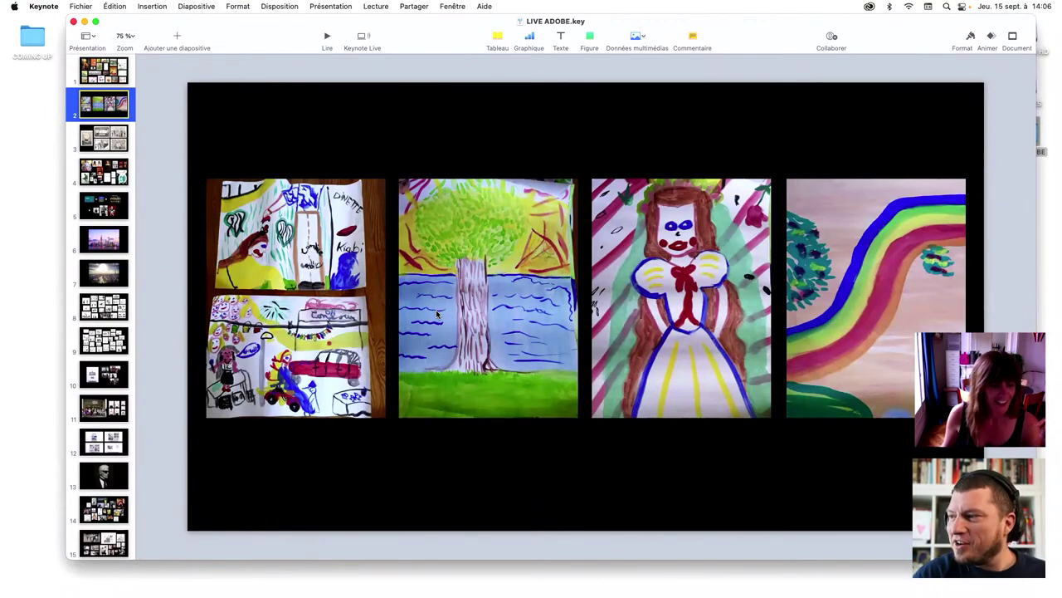
pyautogui.press('Down')
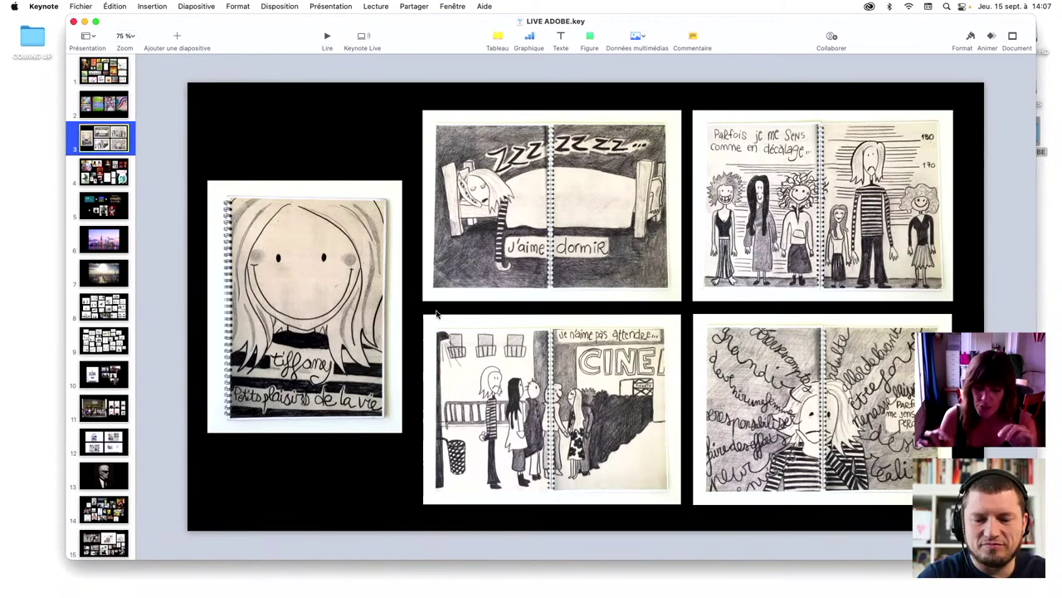
# Advance to slide 4, the collage of photos, portraits and wearable-object sketches
pyautogui.press('Down')
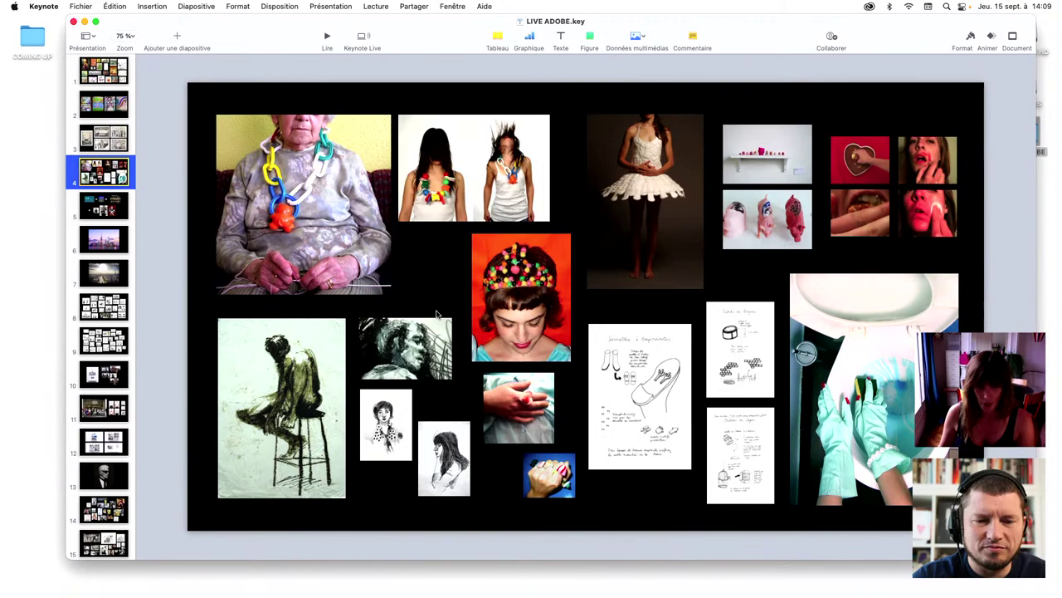
# Advance to slide 5 showing the Vallois to Institut Français de la Mode career path
pyautogui.press('Down')
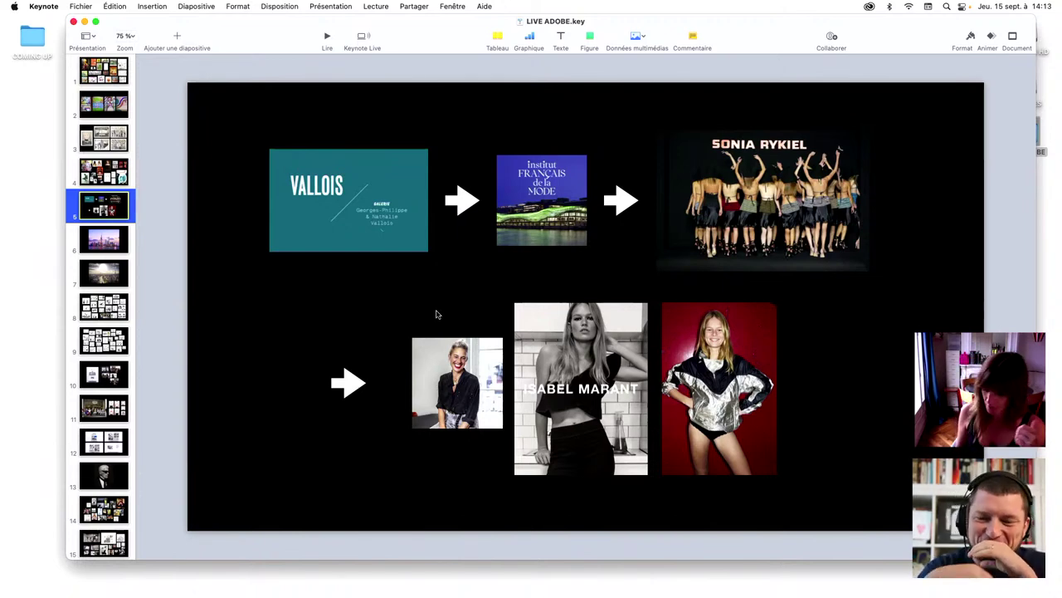
# Select slide 6 with the Shanghai skyline, then slide 7 in the navigator
pyautogui.click(95, 241)
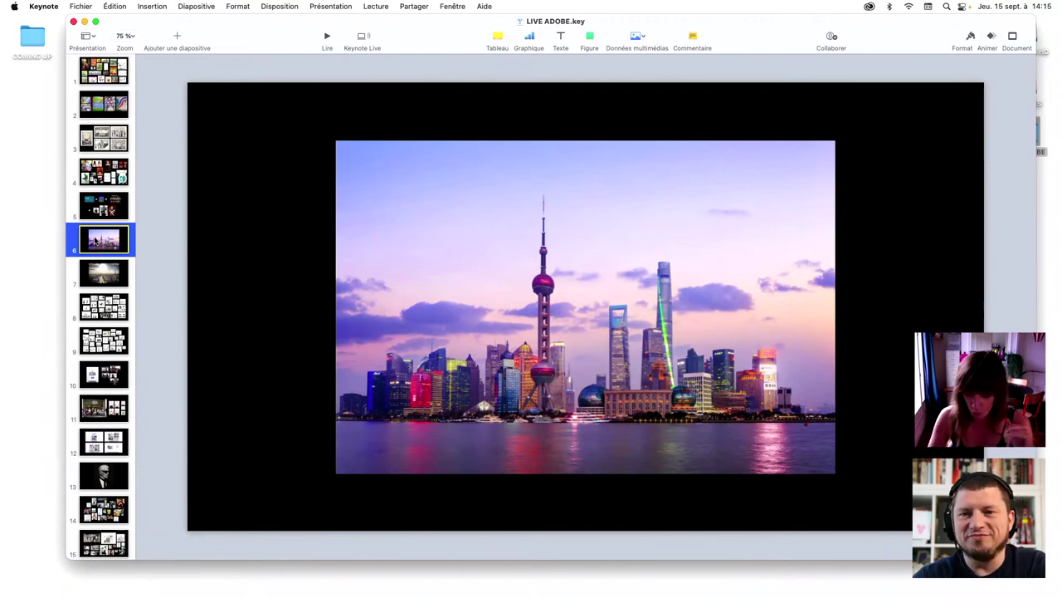
pyautogui.click(109, 277)
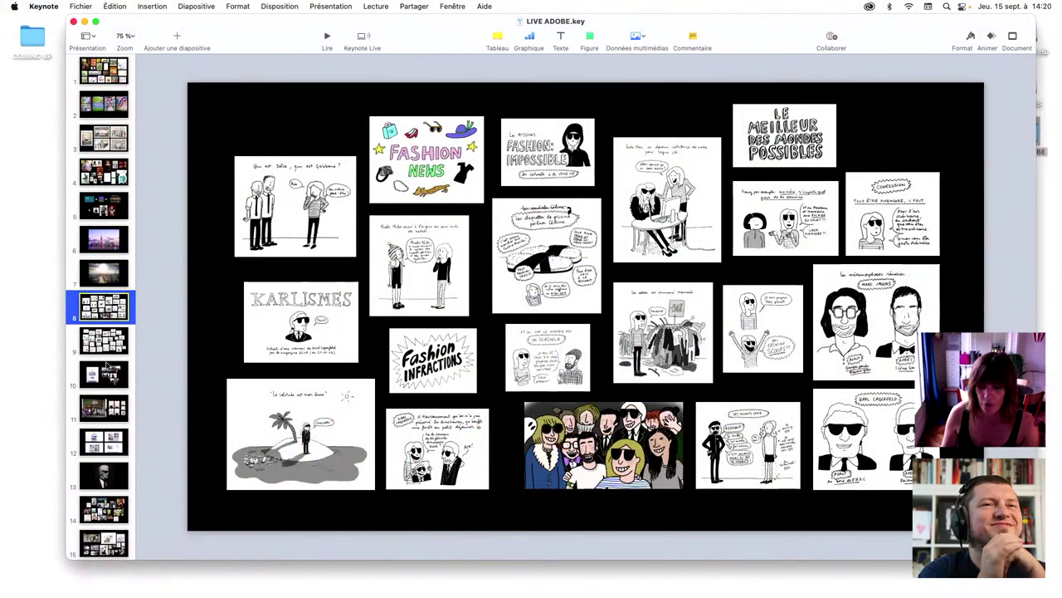
# Show slide 9, revisit slide 8's fashion drawings, then return to slide 9's comic collage
pyautogui.press('Down')
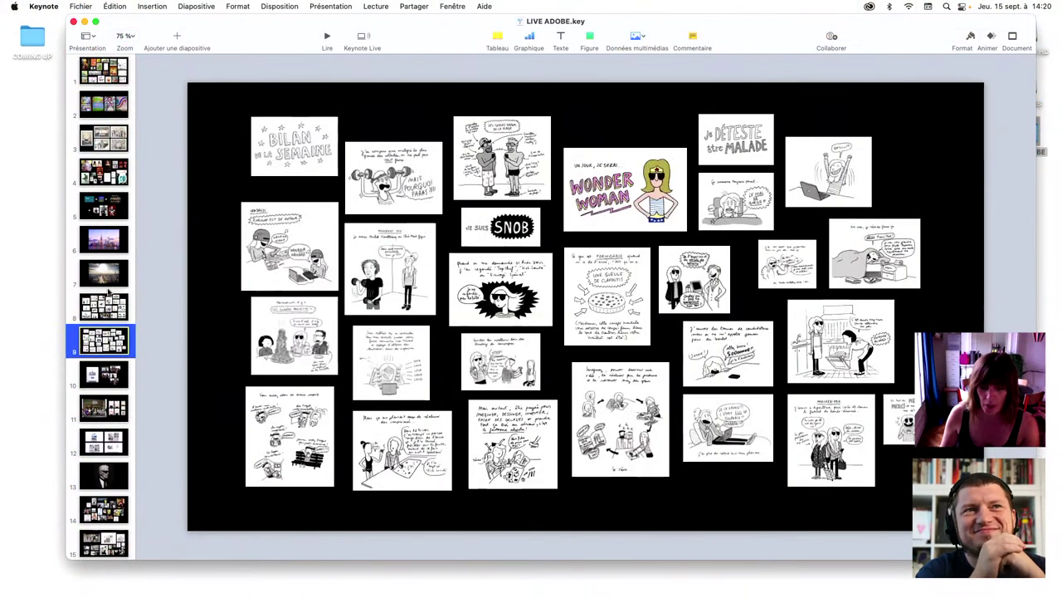
pyautogui.click(115, 307)
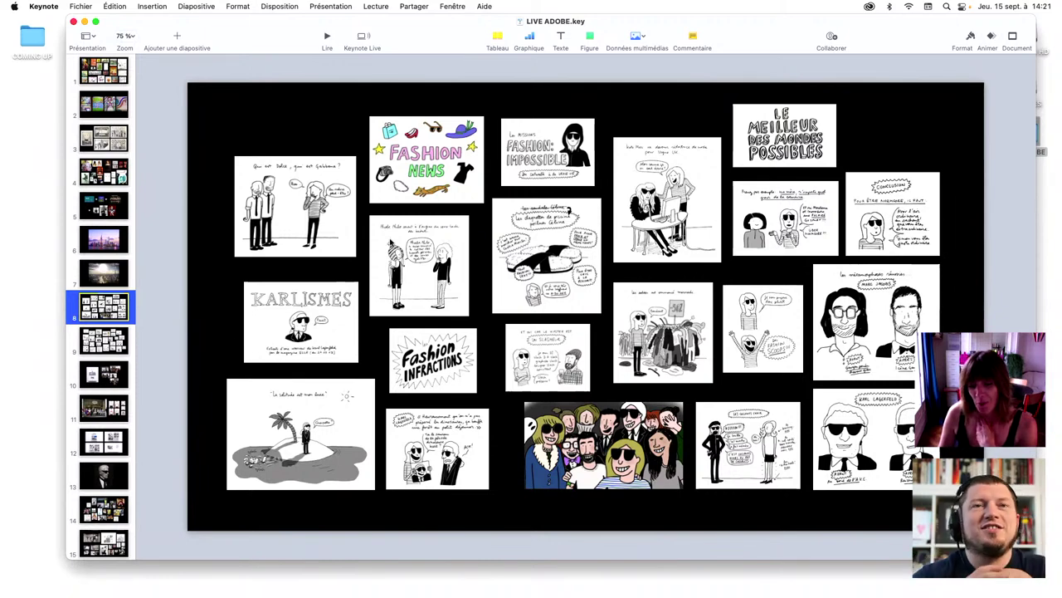
pyautogui.click(112, 348)
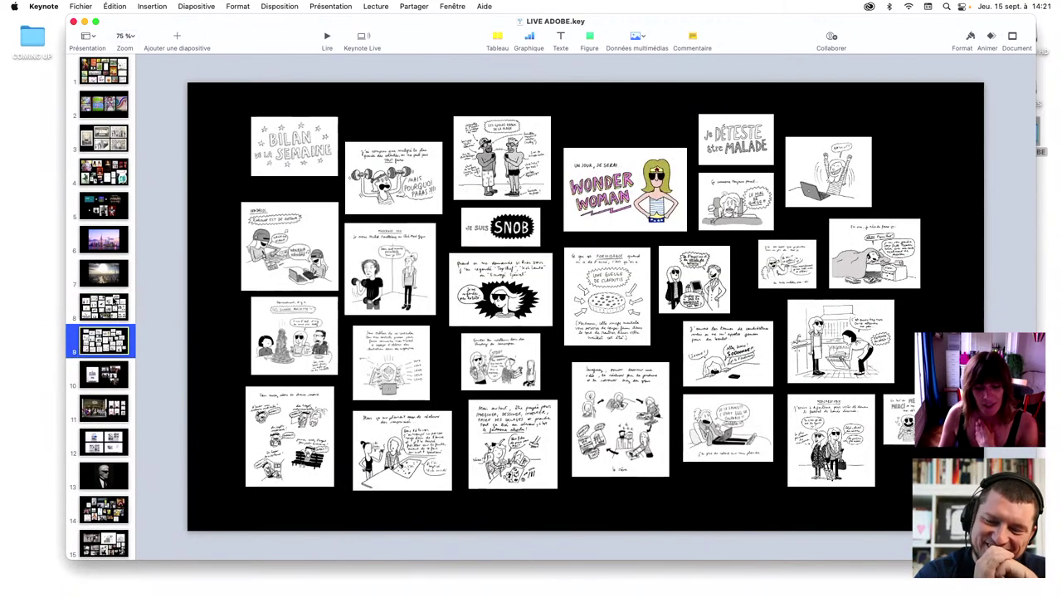
# Step back to slide 8, then forward toward slide 10 with the book cover and exhibition photos
pyautogui.press('Up')
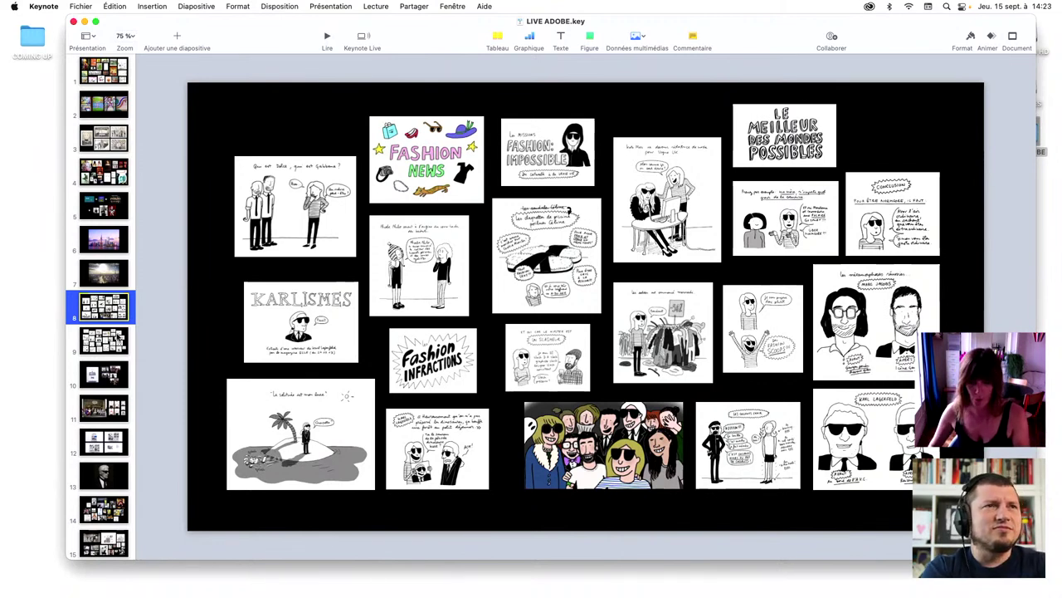
pyautogui.press('Down')
pyautogui.press('Down')
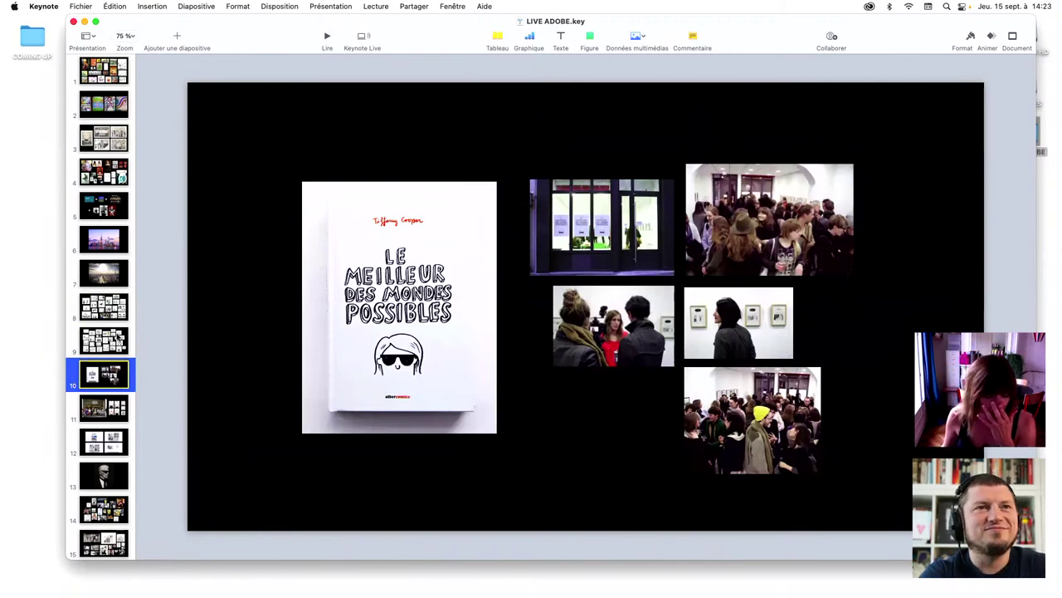
# Advance to slide 11 with the illustrated shop window and T-shirt photos
pyautogui.press('Down')
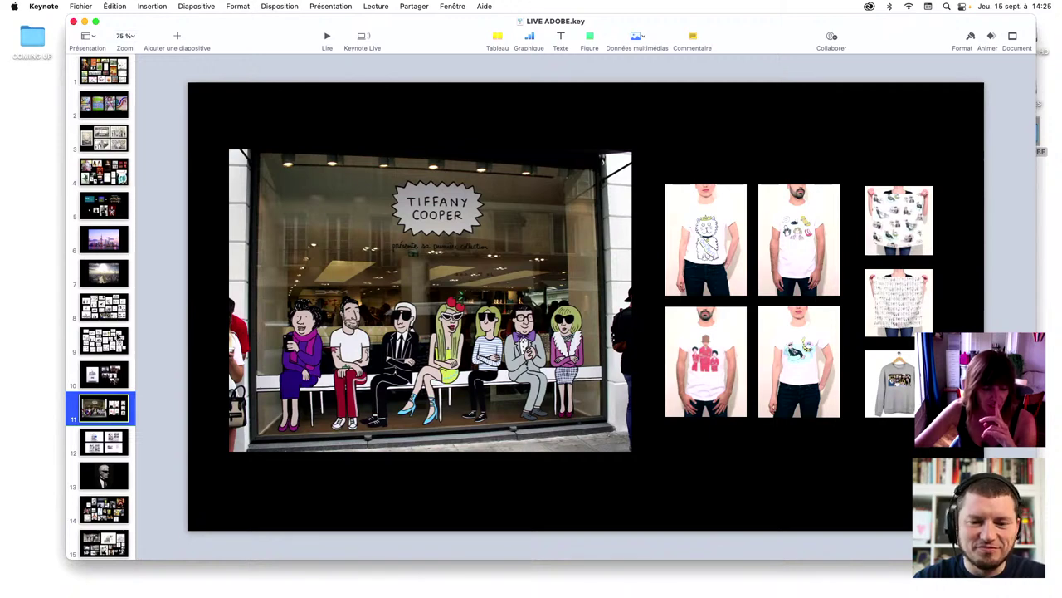
# Advance through slide 12's comic-book pages to slide 13's black-and-white portrait
pyautogui.press('Down')
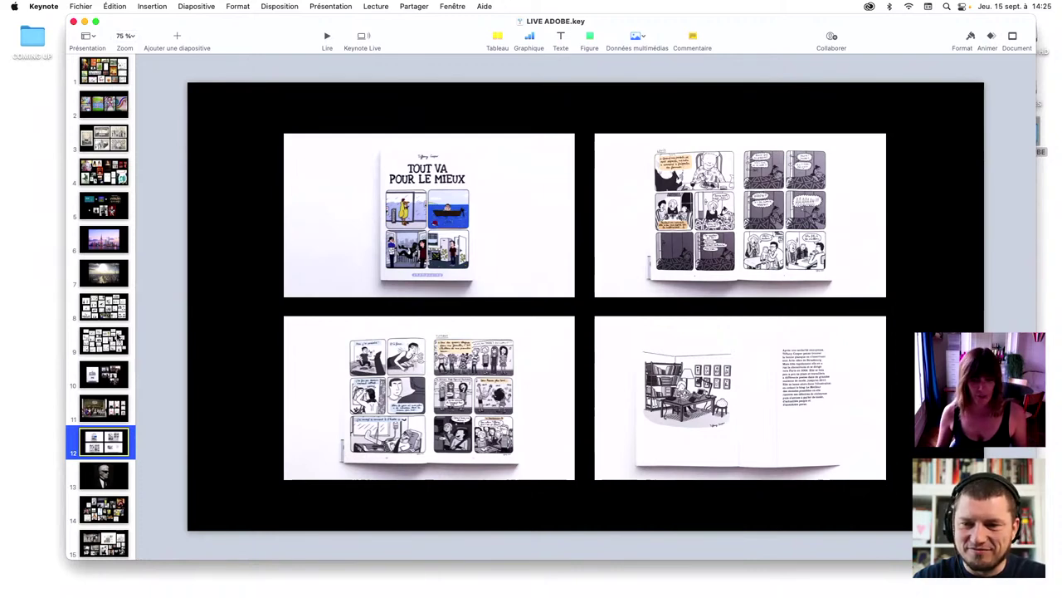
pyautogui.press('Down')
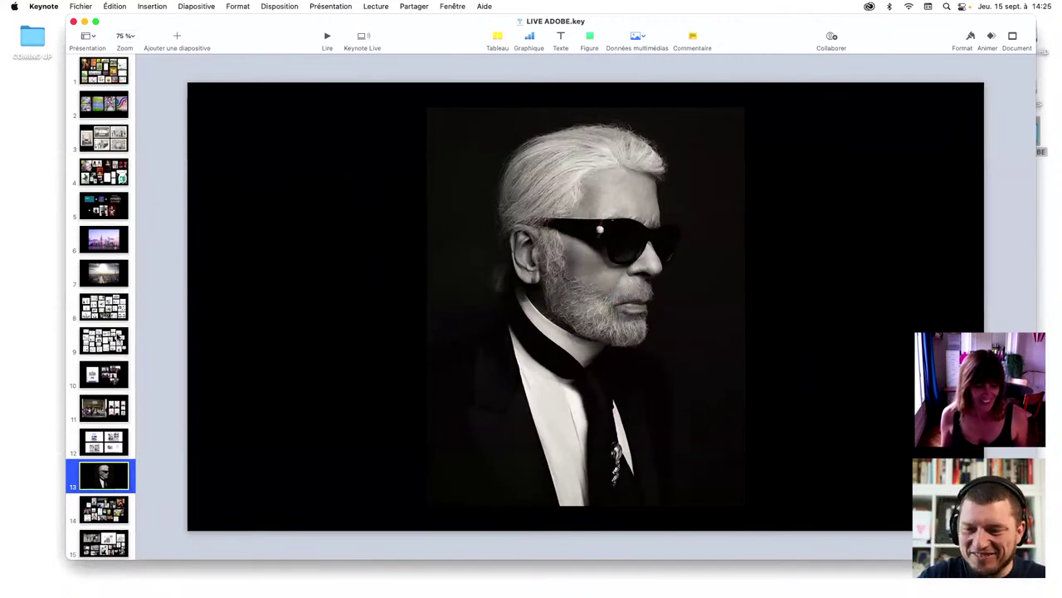
pyautogui.press('Down')
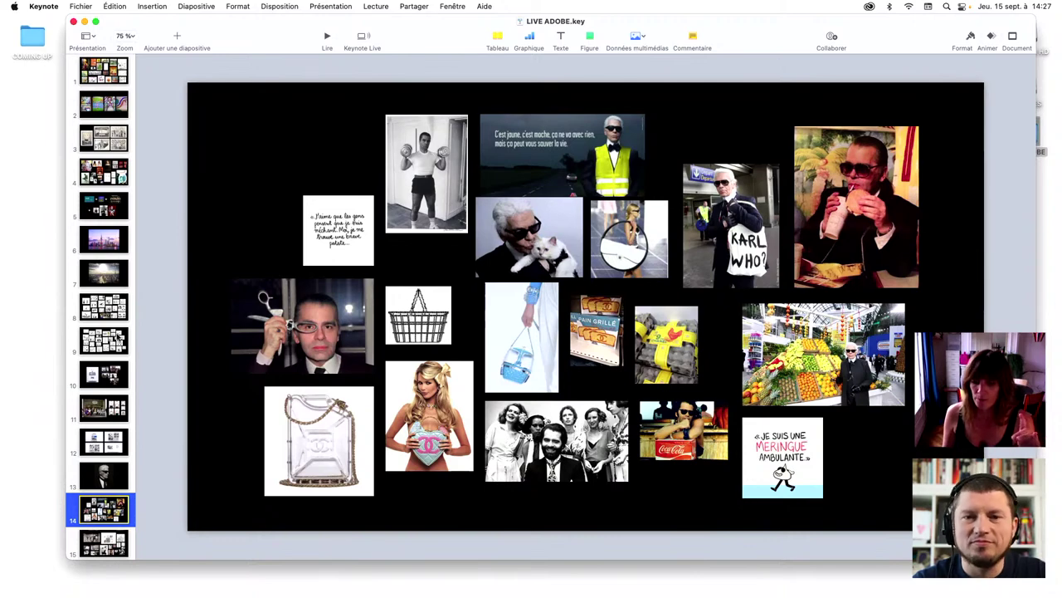
pyautogui.press('Down')
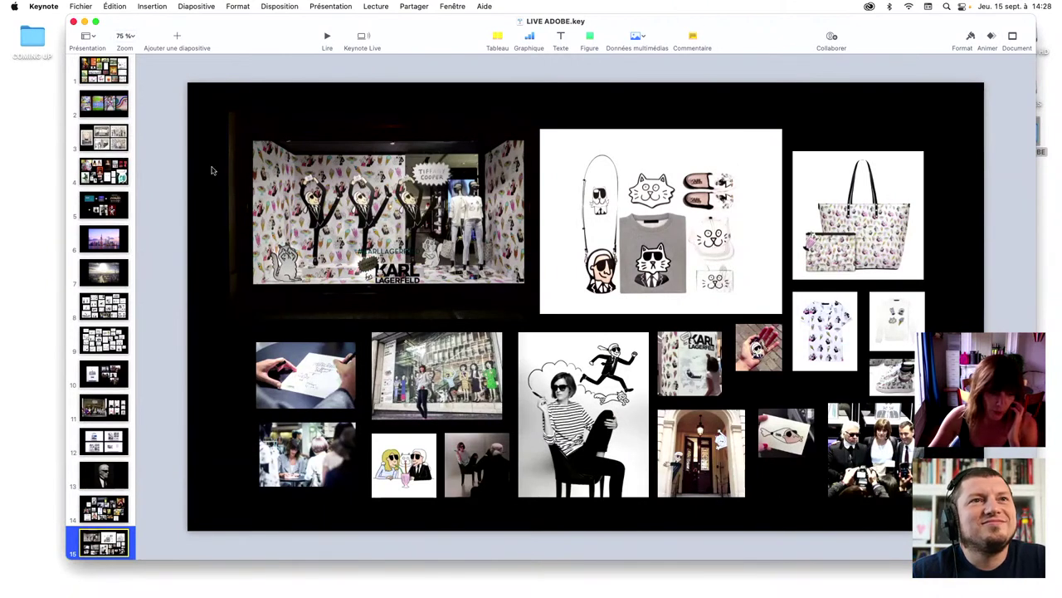
pyautogui.scroll(-3, 120, 206)
pyautogui.scroll(-2, 120, 206)
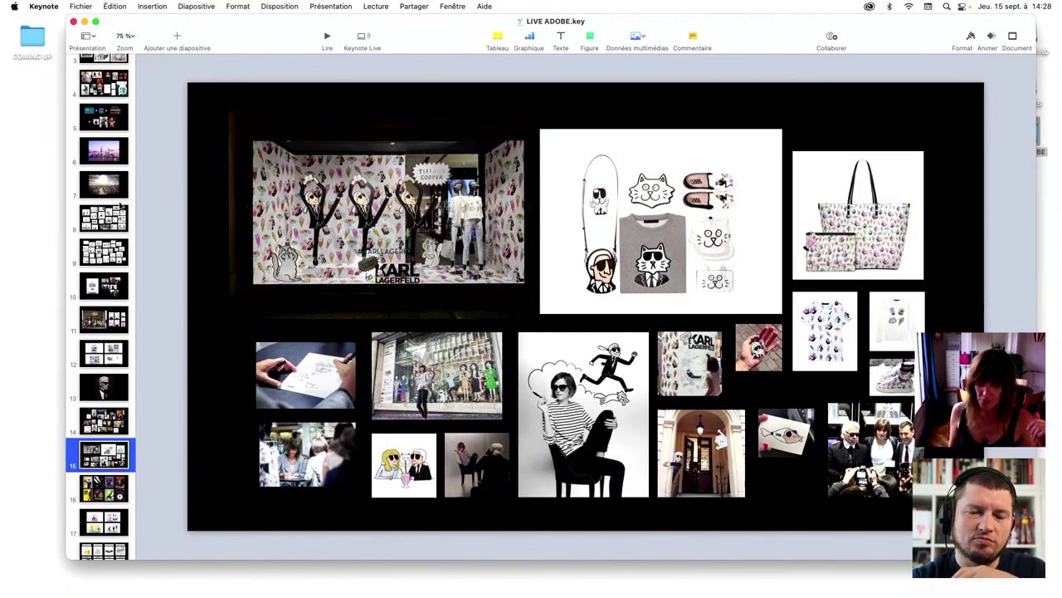
# Advance to slide 16 with the eight Karl parody movie posters
pyautogui.press('Down')
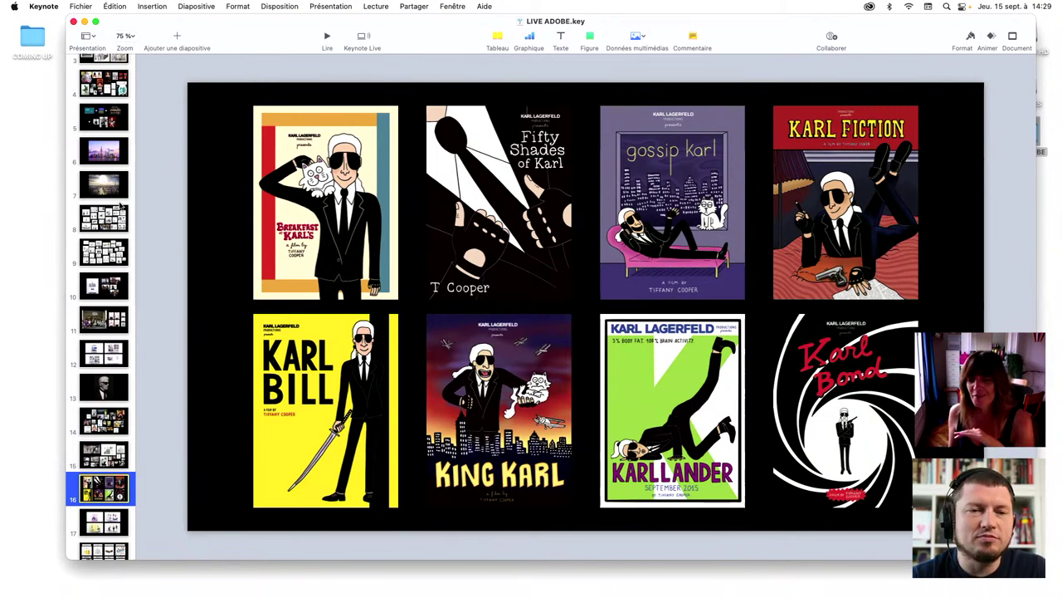
# Move past the Karl's Secrets slide 17 to slide 18, the eight-brand collaboration grid
pyautogui.press('Down')
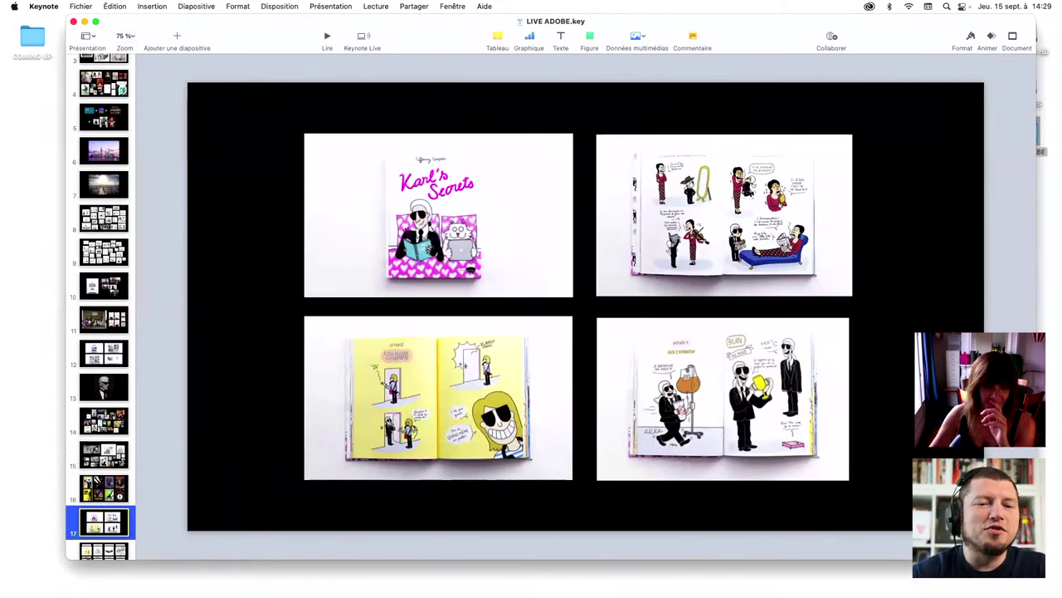
pyautogui.scroll(-2, 133, 415)
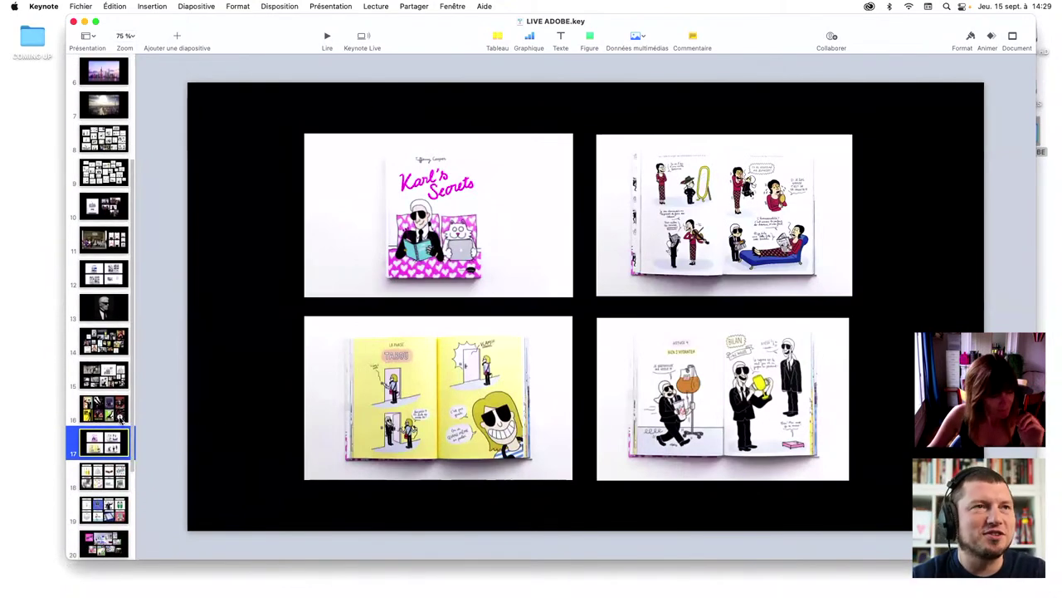
pyautogui.scroll(-3, 129, 418)
pyautogui.scroll(-1, 121, 421)
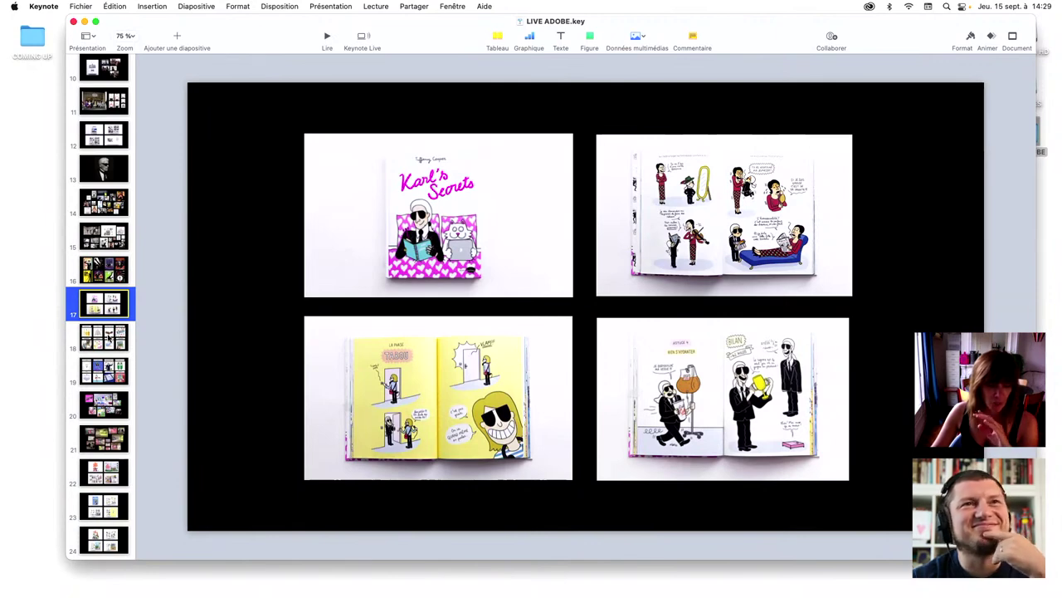
pyautogui.click(107, 336)
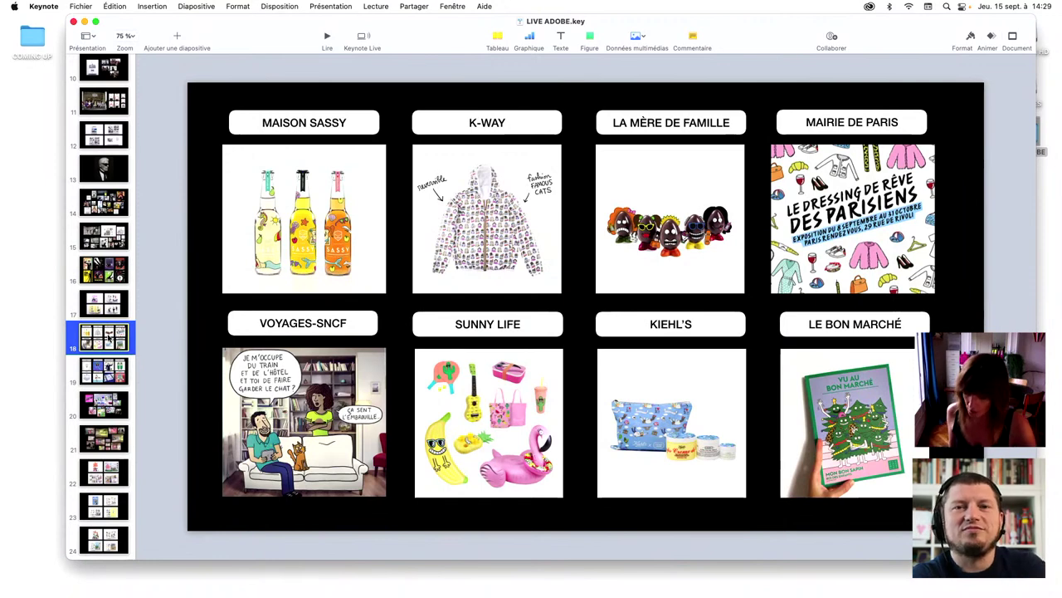
# Step back and forth through slides 16–19, ending on the Uniqlo, Apple and Vans collaboration grid
pyautogui.press('Down')
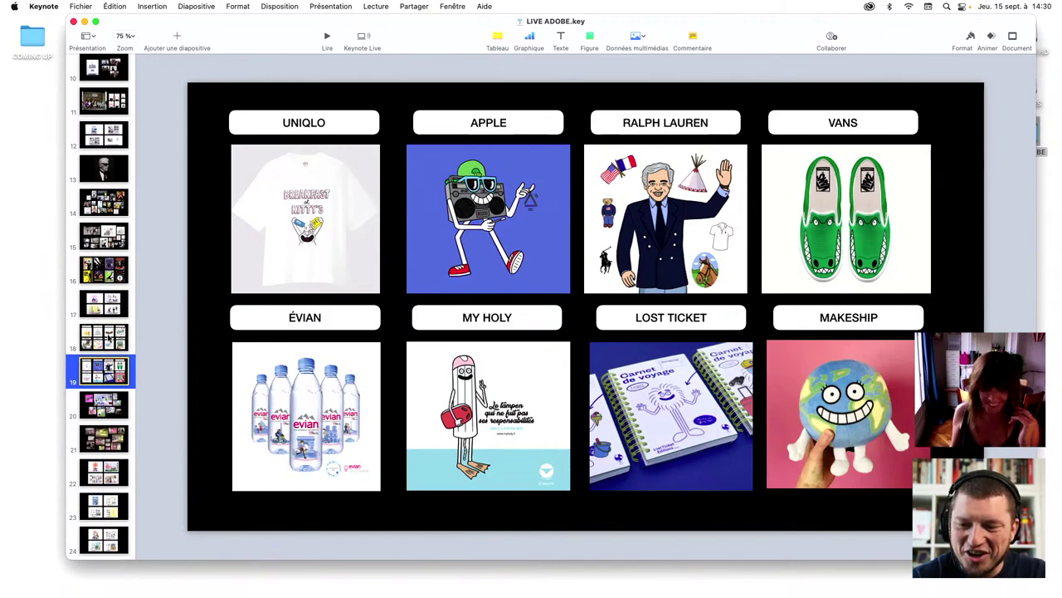
pyautogui.click(107, 337)
pyautogui.press('Up')
pyautogui.press('Up')
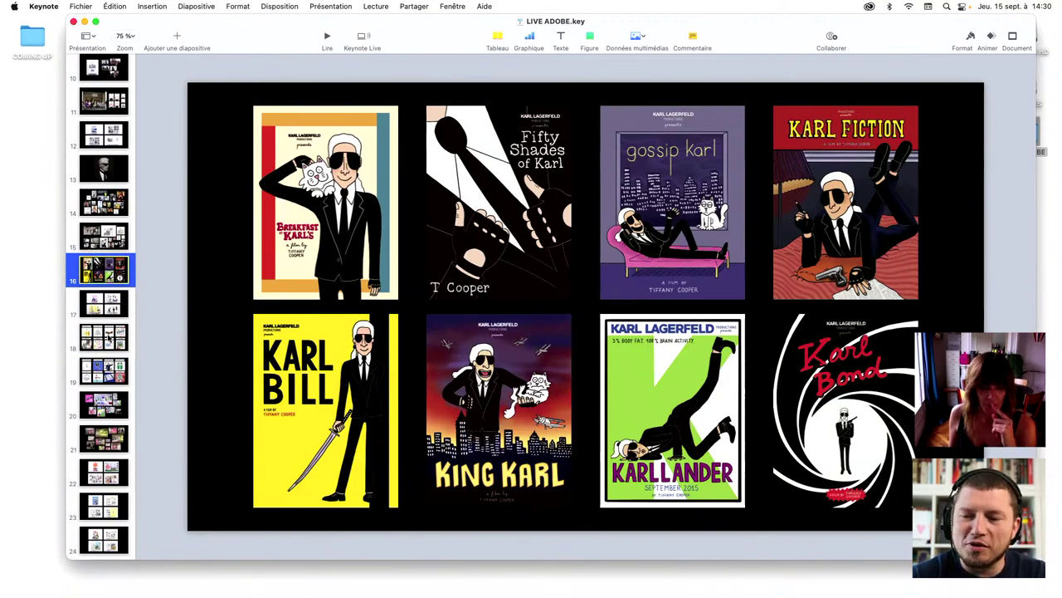
pyautogui.press('Down')
pyautogui.press('Down')
pyautogui.press('Down')
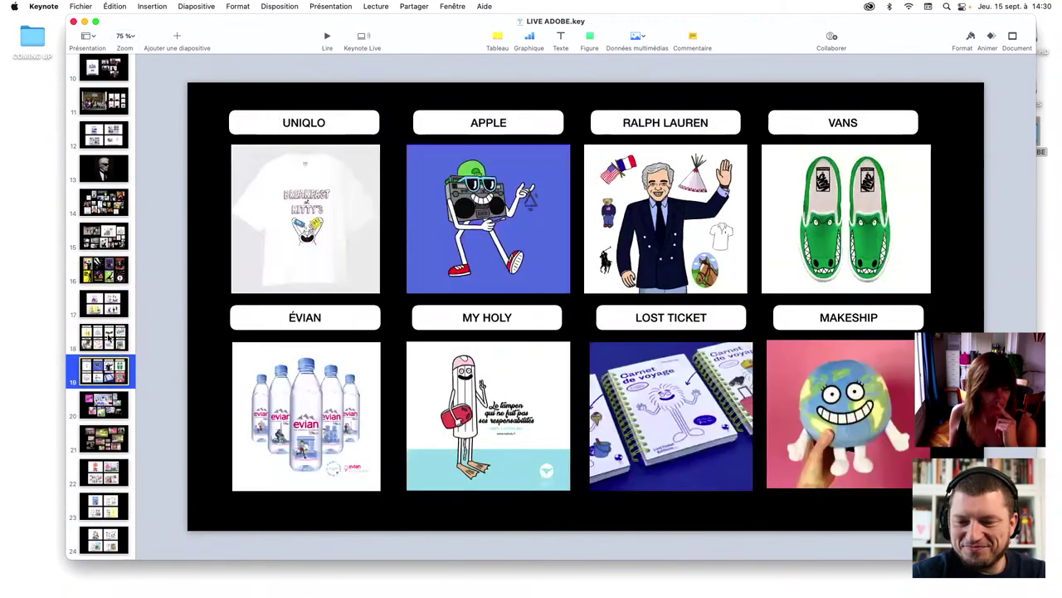
pyautogui.press('Down')
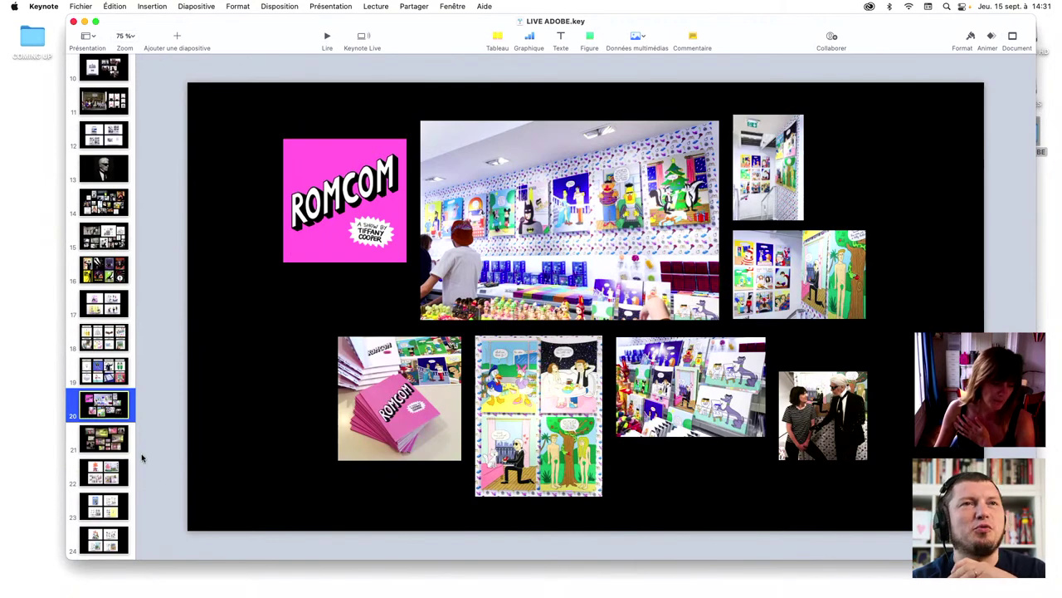
# Advance past slide 21's gallery photos to slide 22, the Les contes de notre enfance pages
pyautogui.press('Down')
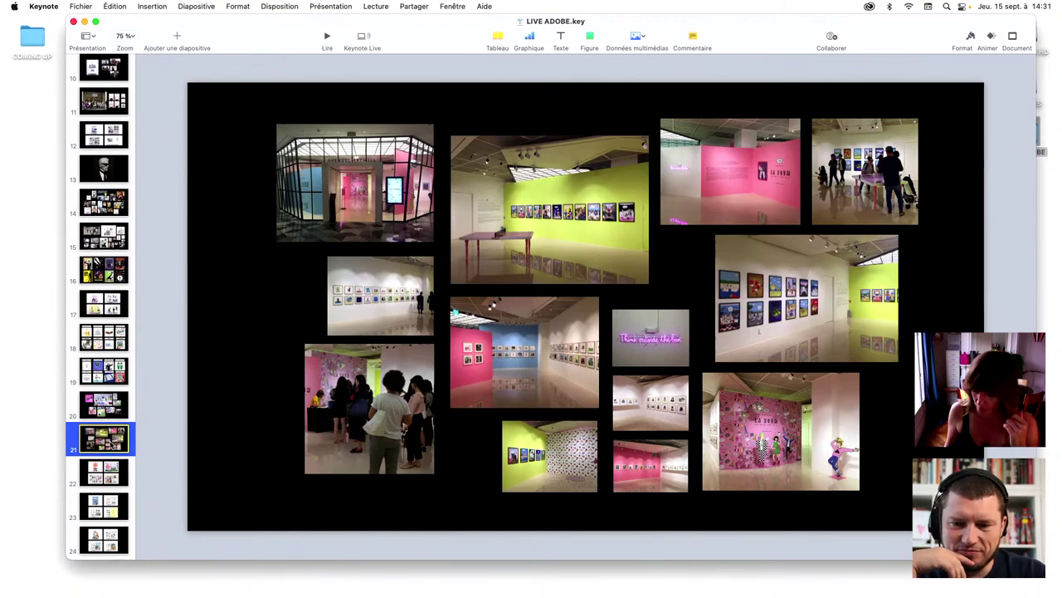
pyautogui.press('Down')
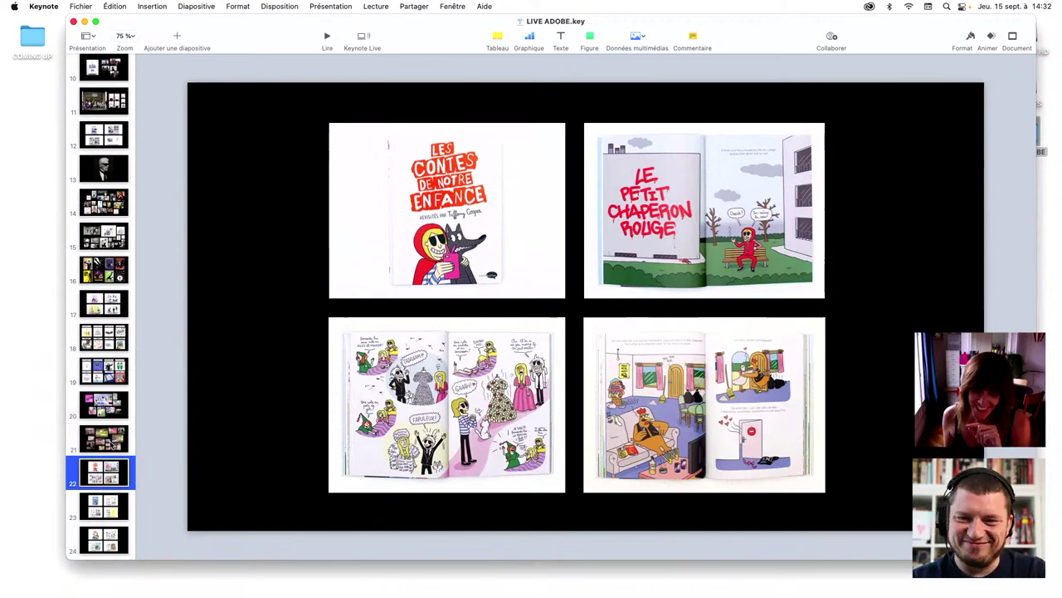
# Advance to slide 23, Moi, Maman?, then to final slide 24, Homme Sweet Homme
pyautogui.press('Down')
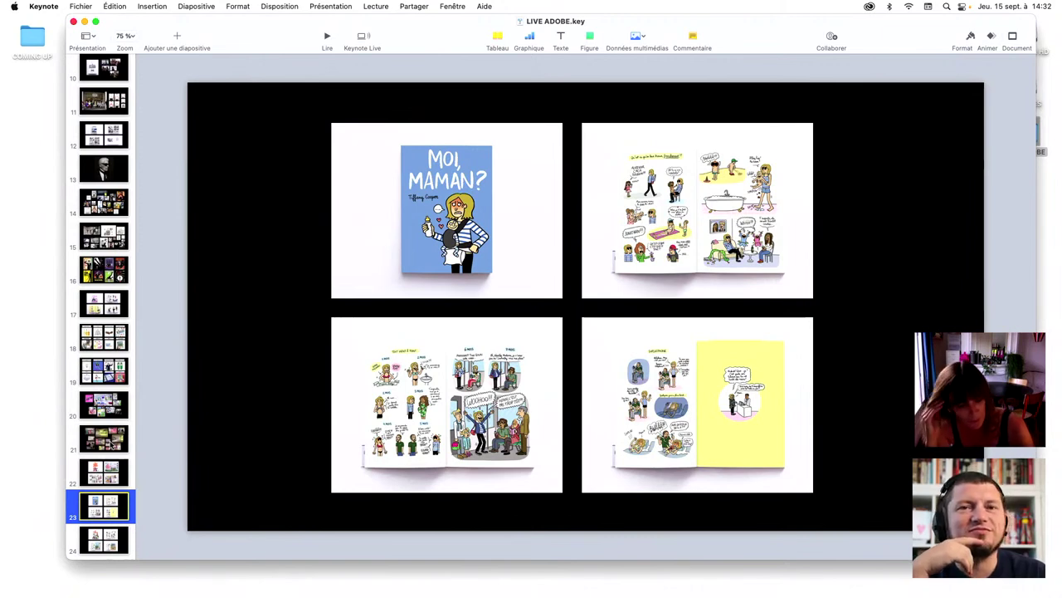
pyautogui.press('Down')
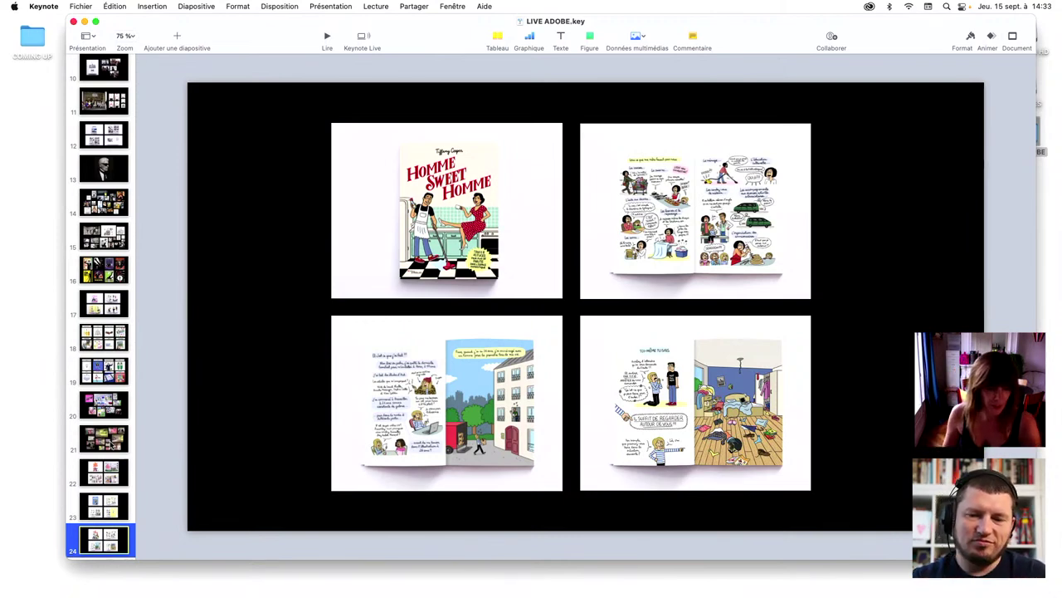
pyautogui.scroll(-1, 119, 476)
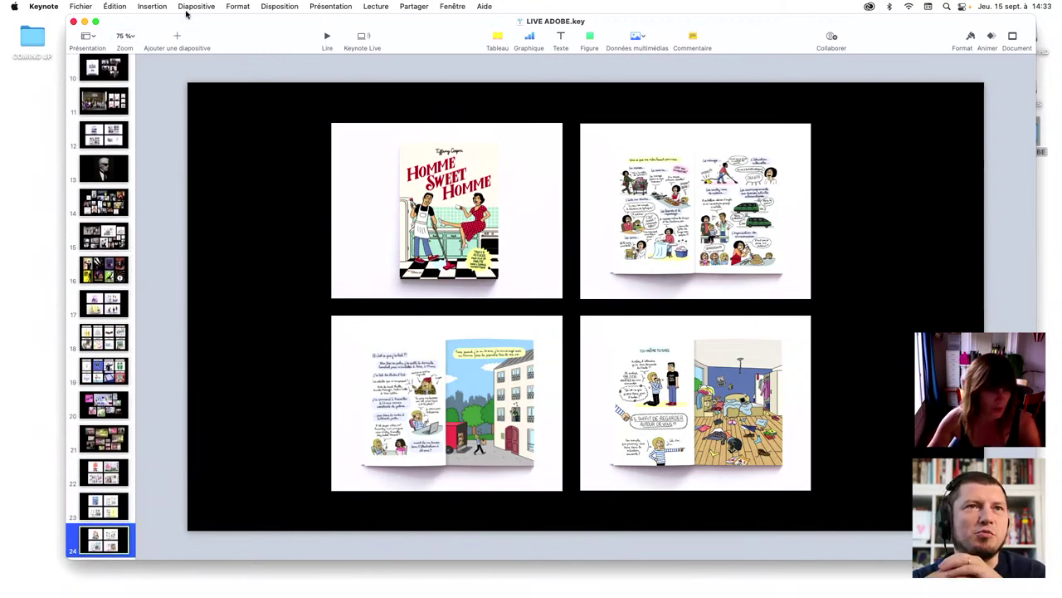
# Close the LIVE ADOBE deck and quit Keynote, then preview psy base.psd in Finder
pyautogui.press('super+w')
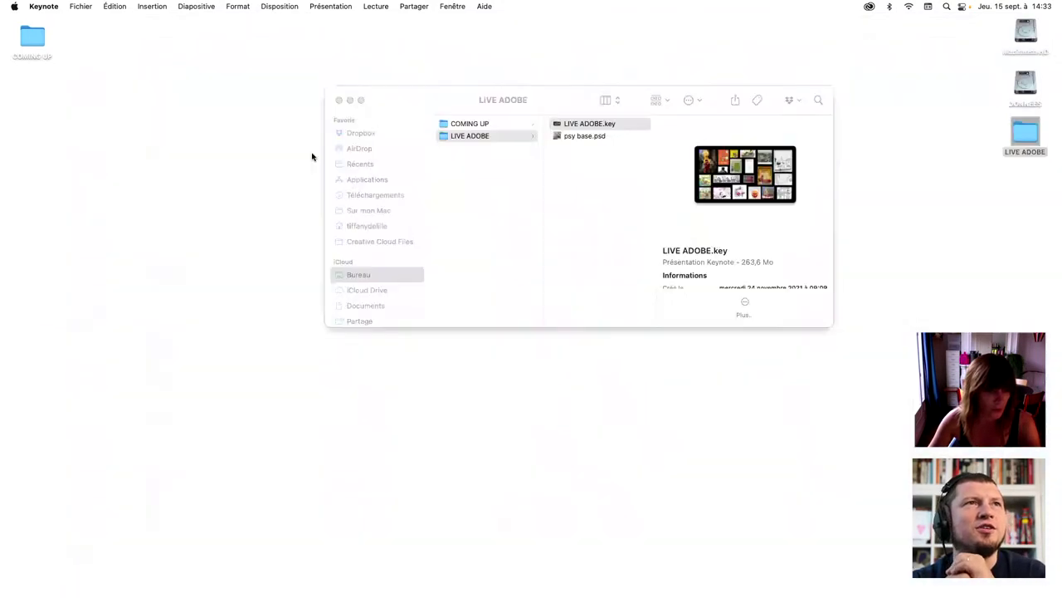
pyautogui.press('super+q')
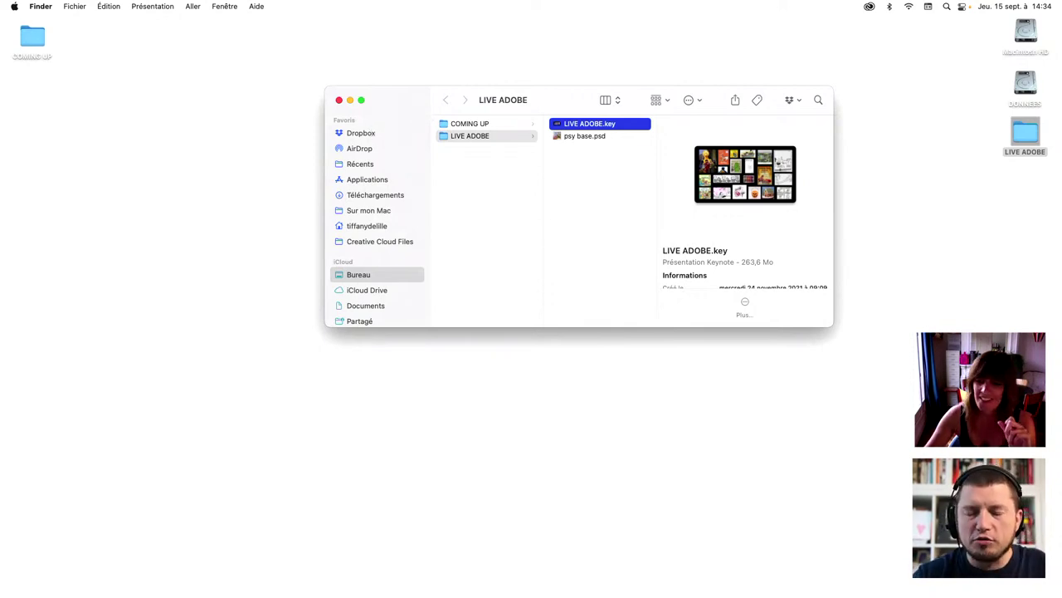
pyautogui.click(605, 162)
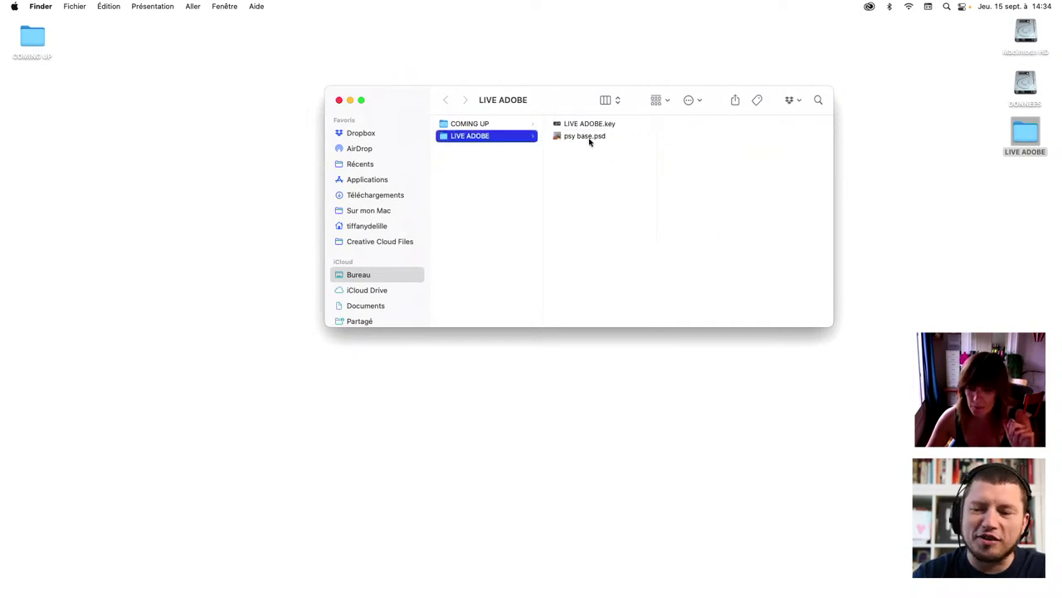
pyautogui.click(590, 137)
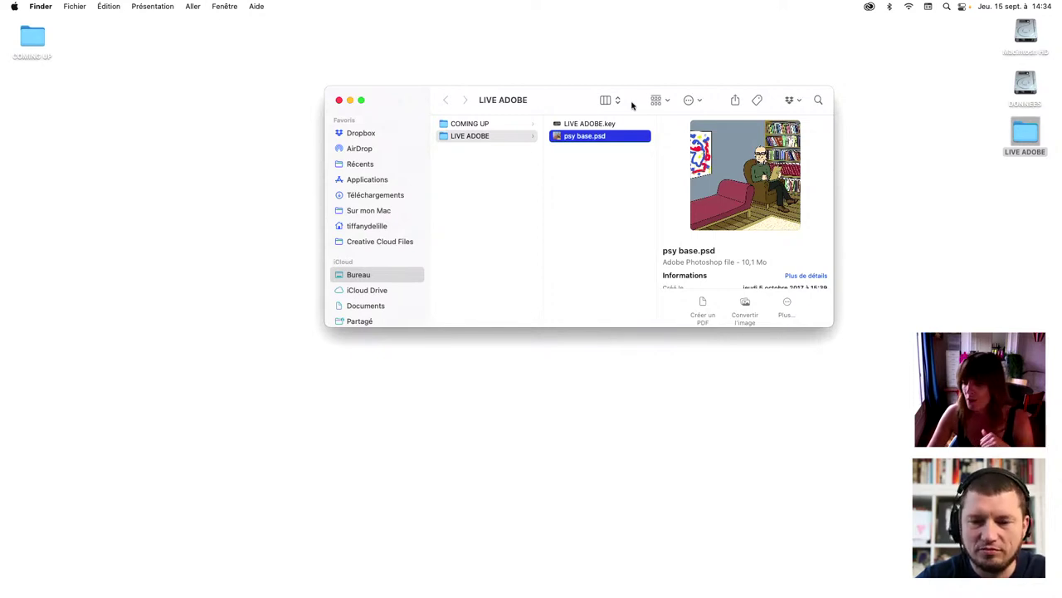
# Open psy base.psd in Photoshop 2022, moving its document window up-left and making it taller
pyautogui.doubleClick(597, 138)
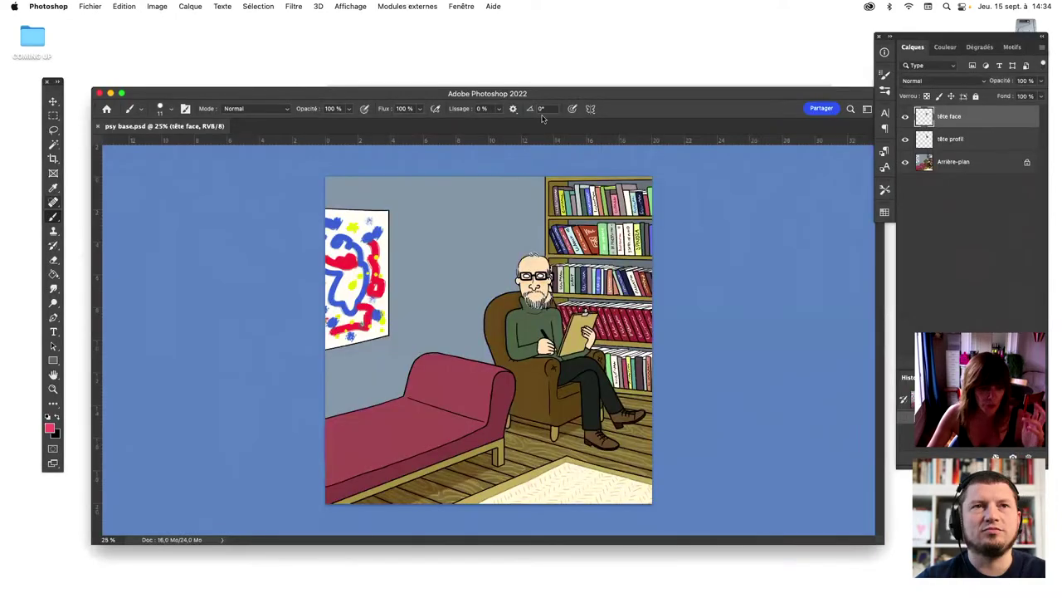
pyautogui.moveTo(395, 94); pyautogui.dragTo(375, 34)
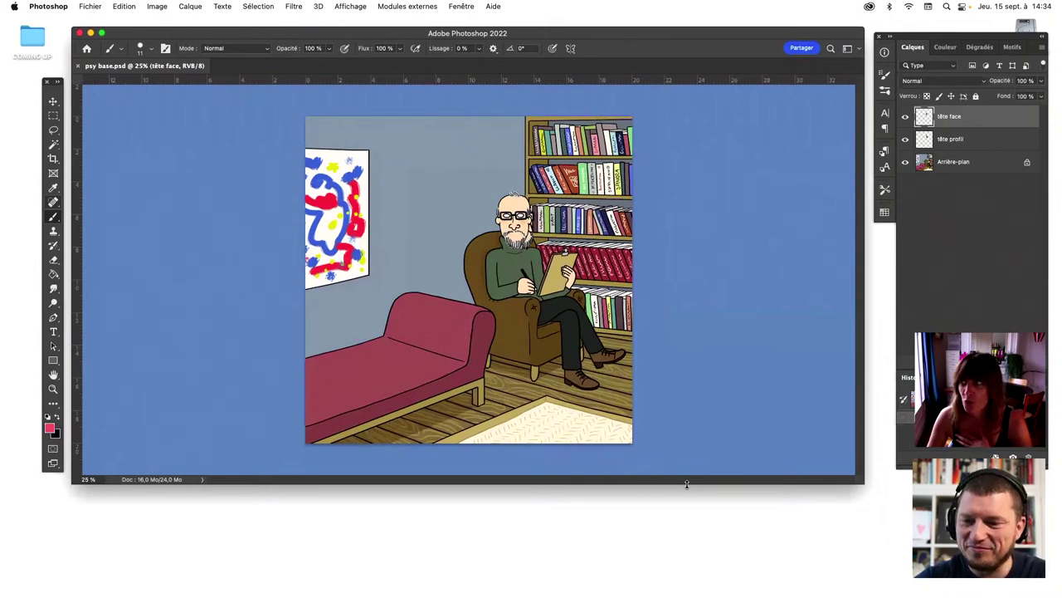
pyautogui.moveTo(687, 484); pyautogui.dragTo(712, 554)
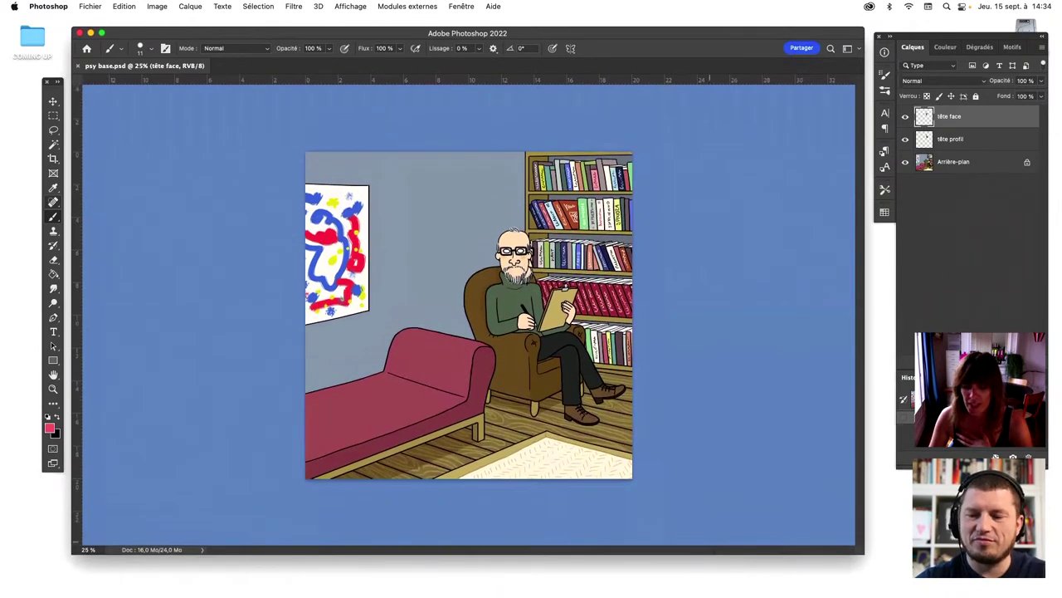
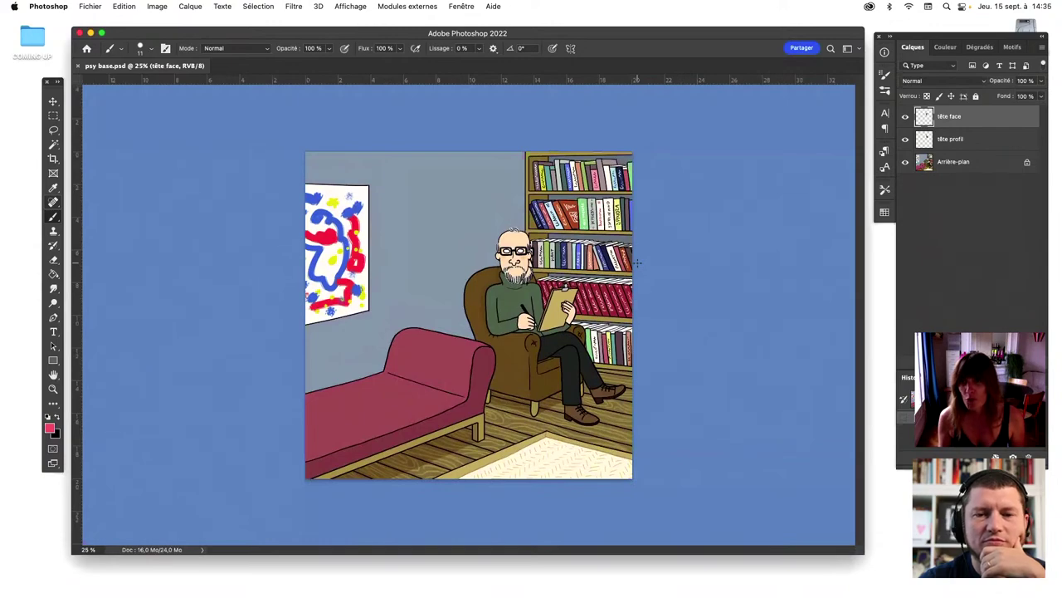
# Leave only the 'tête face' head layer visible, with 'tête profil' hidden
pyautogui.hotkey('ctrl', '+')
pyautogui.hotkey('ctrl', '+')
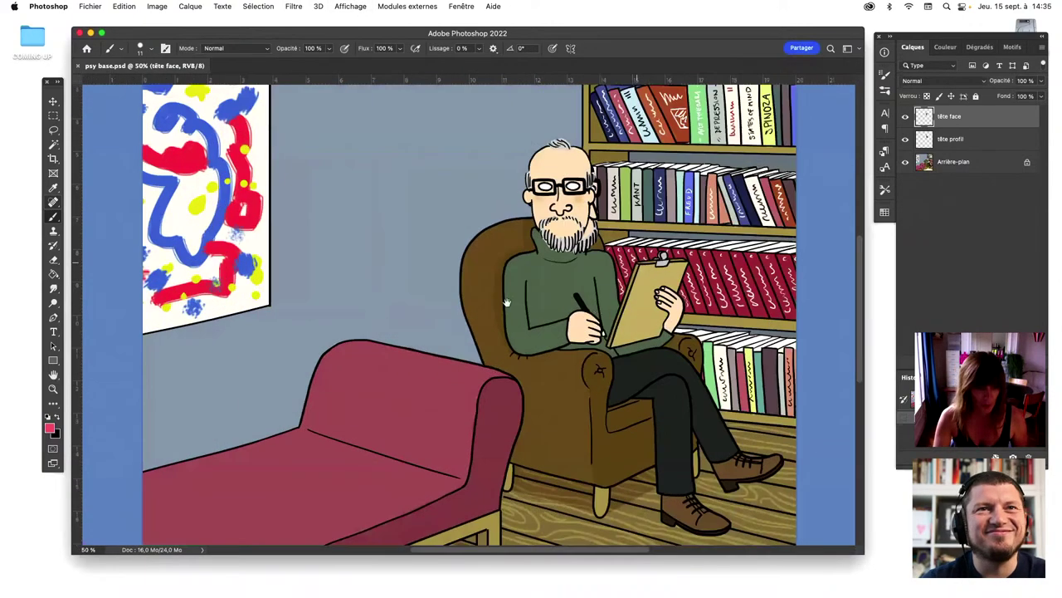
pyautogui.moveTo(589, 411); pyautogui.dragTo(604, 448)
pyautogui.moveTo(573, 327); pyautogui.dragTo(517, 254)
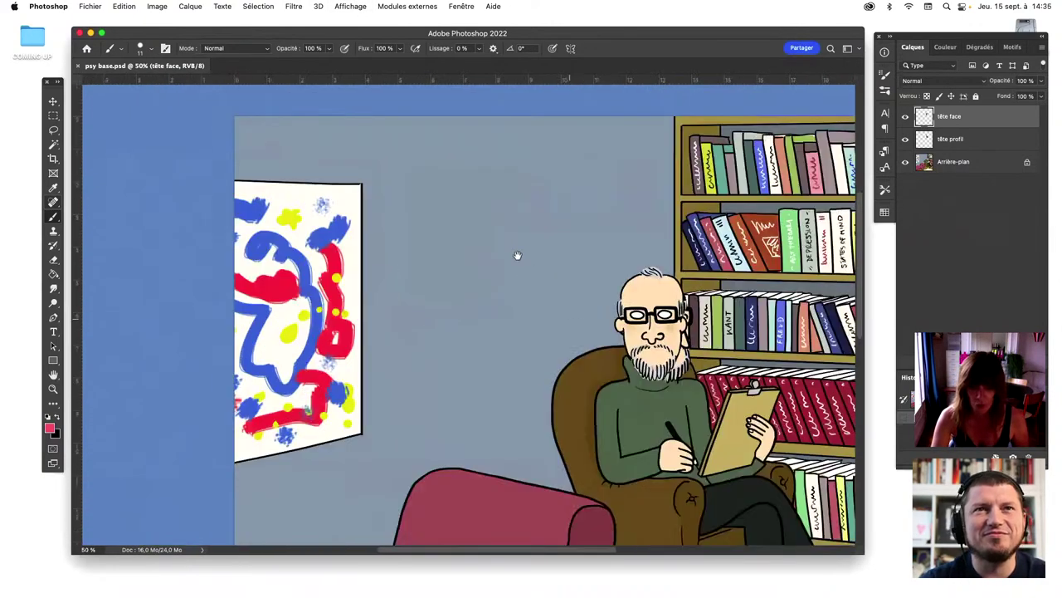
pyautogui.hotkey('ctrl', '-')
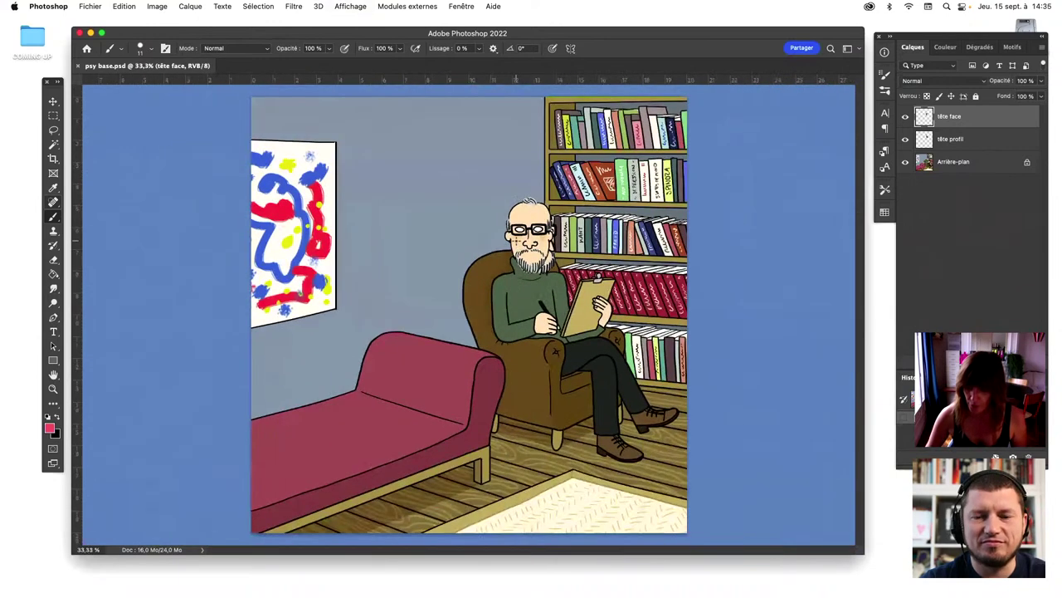
pyautogui.click(904, 117)
pyautogui.click(905, 139)
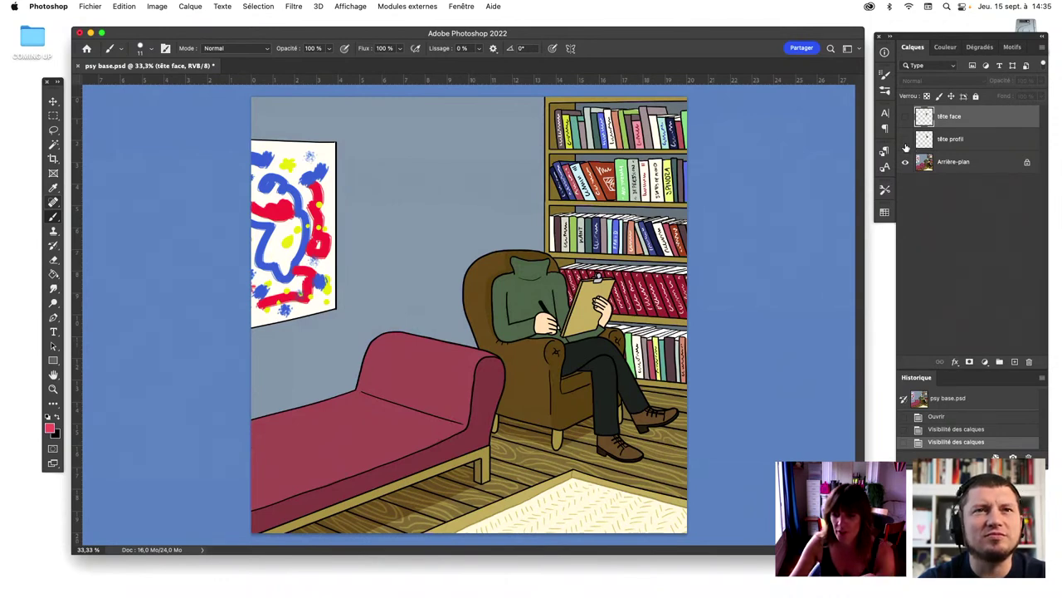
pyautogui.click(905, 139)
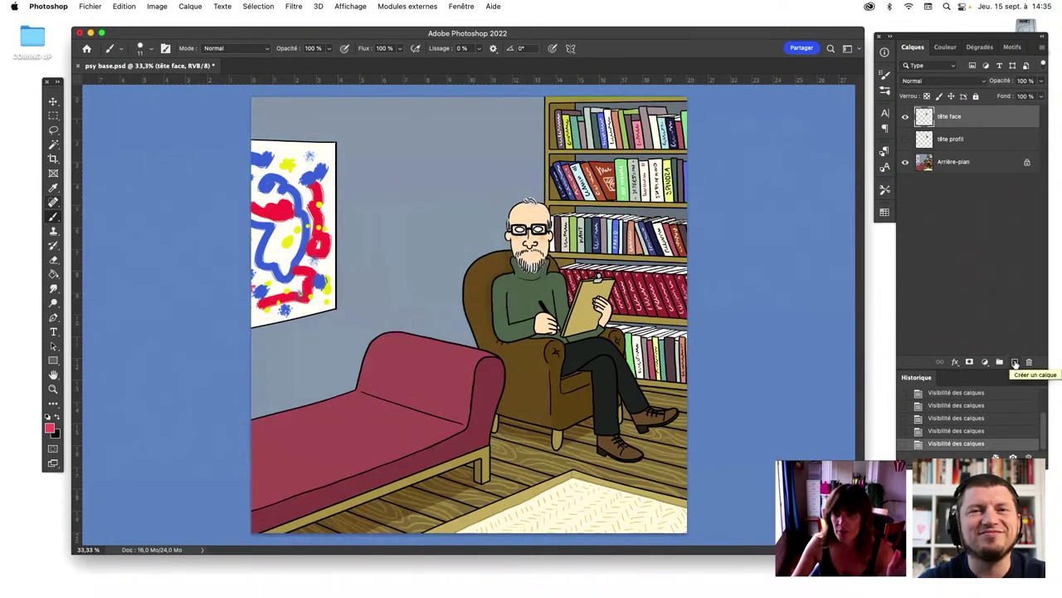
# On a new layer, paint a straight red line across the scene
pyautogui.click(1015, 364)
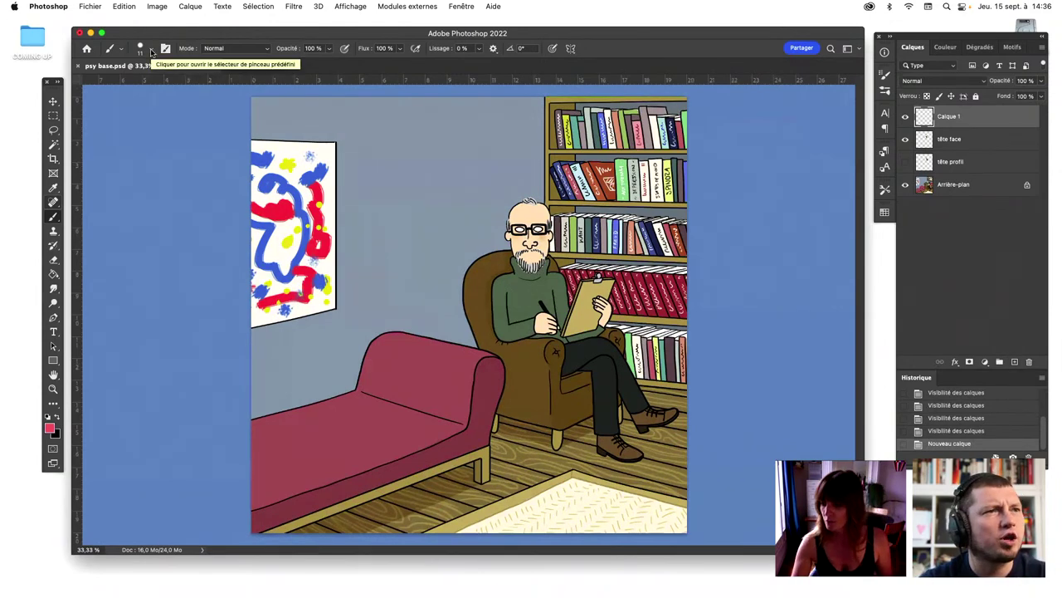
pyautogui.press('f')
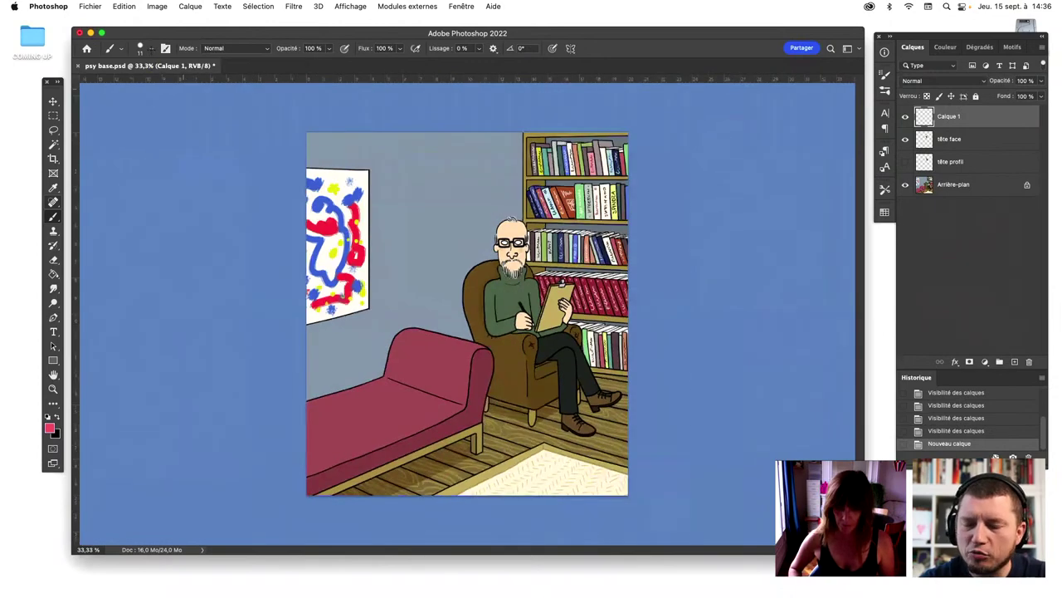
pyautogui.scroll(5, 589, 332)
pyautogui.moveTo(588, 332); pyautogui.dragTo(564, 349)
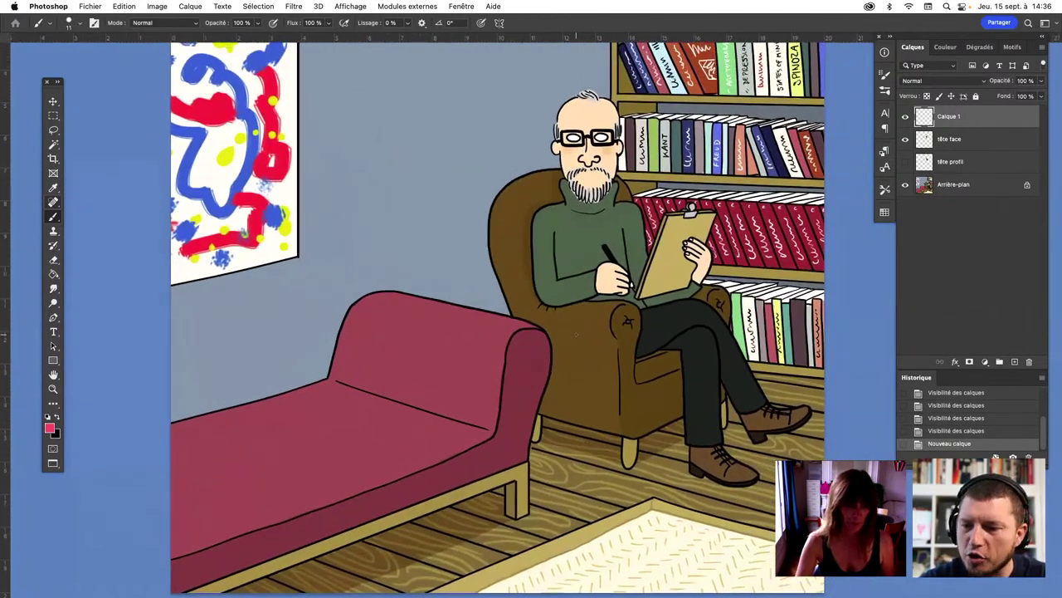
pyautogui.moveTo(248, 366)
pyautogui.mouseDown()
pyautogui.moveTo(664, 363)
pyautogui.moveTo(580, 180)
pyautogui.mouseUp()
# Rotate the red line into a steep diagonal, then move and shorten it over the couch
pyautogui.press('v')
pyautogui.hotkey('ctrl', 't')
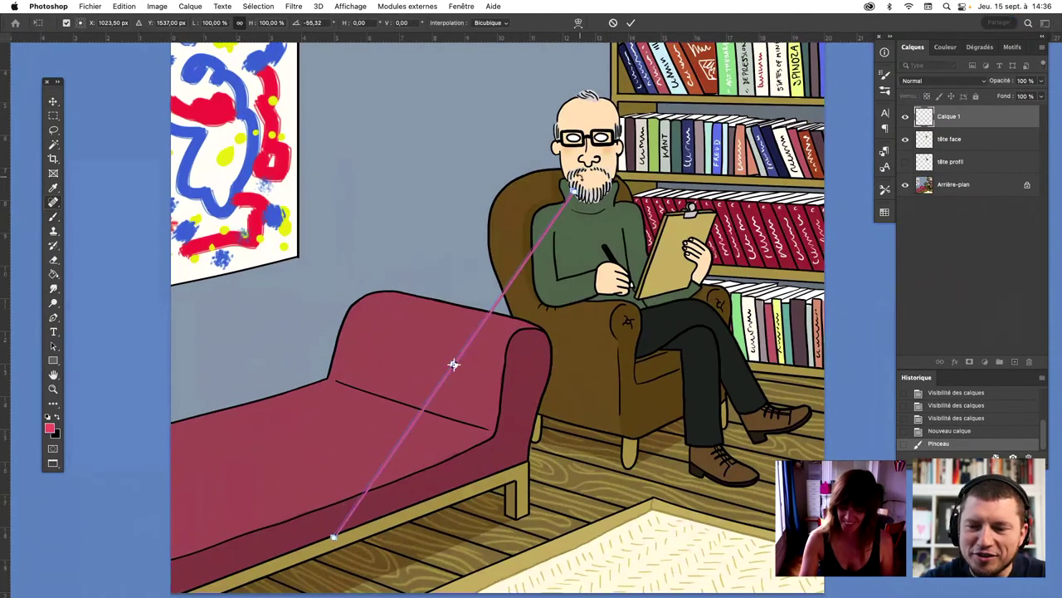
pyautogui.press('Return')
pyautogui.moveTo(454, 363); pyautogui.dragTo(382, 258)
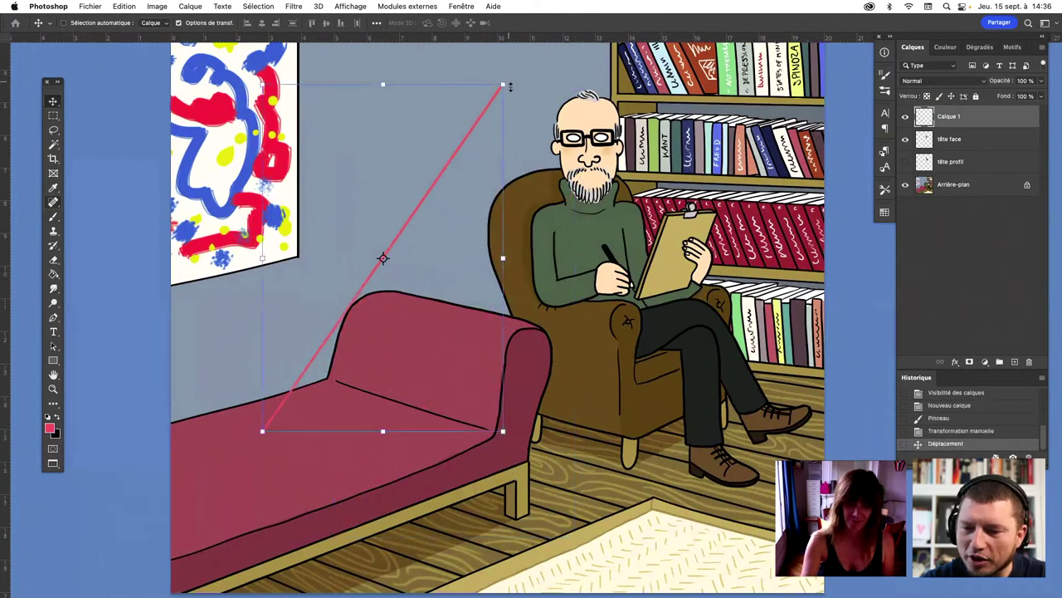
pyautogui.moveTo(508, 86); pyautogui.dragTo(438, 152)
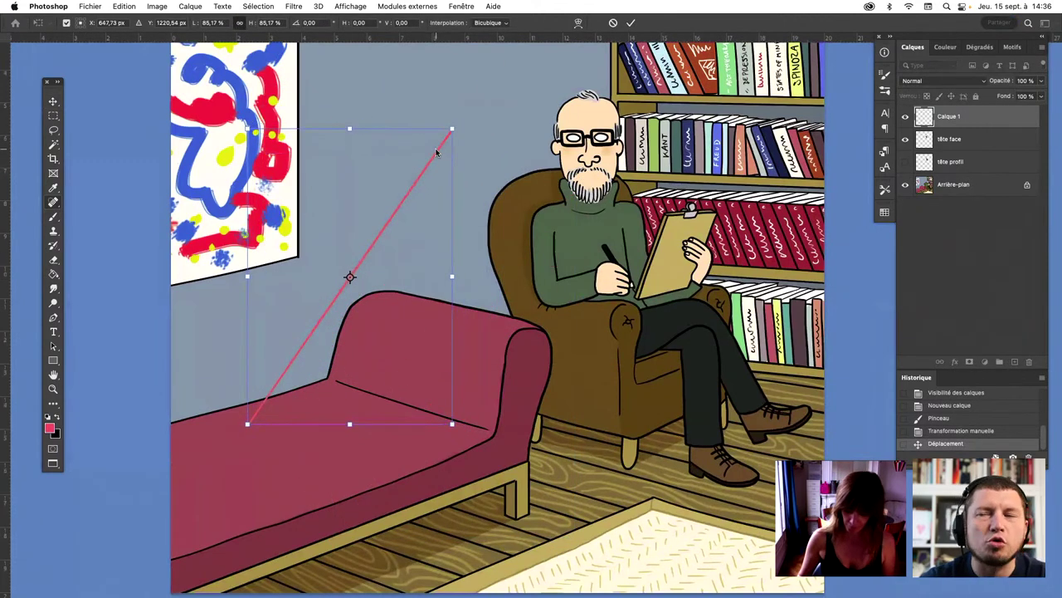
pyautogui.press('Return')
# Make two parallel copies reaching the beard and merge them into Calque 3
pyautogui.moveTo(440, 152); pyautogui.dragTo(531, 291)
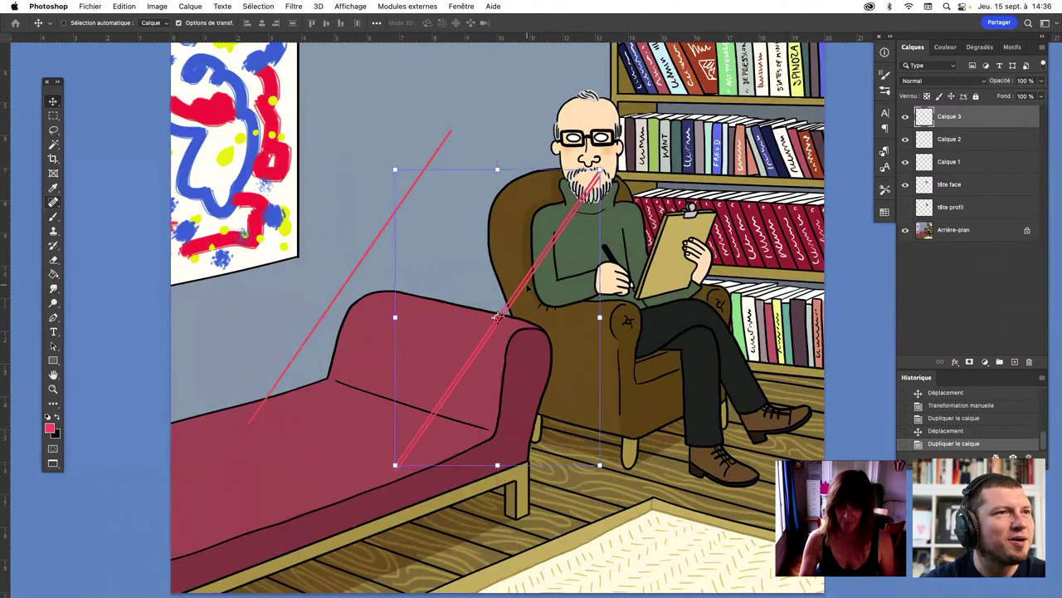
pyautogui.moveTo(541, 252); pyautogui.dragTo(565, 256)
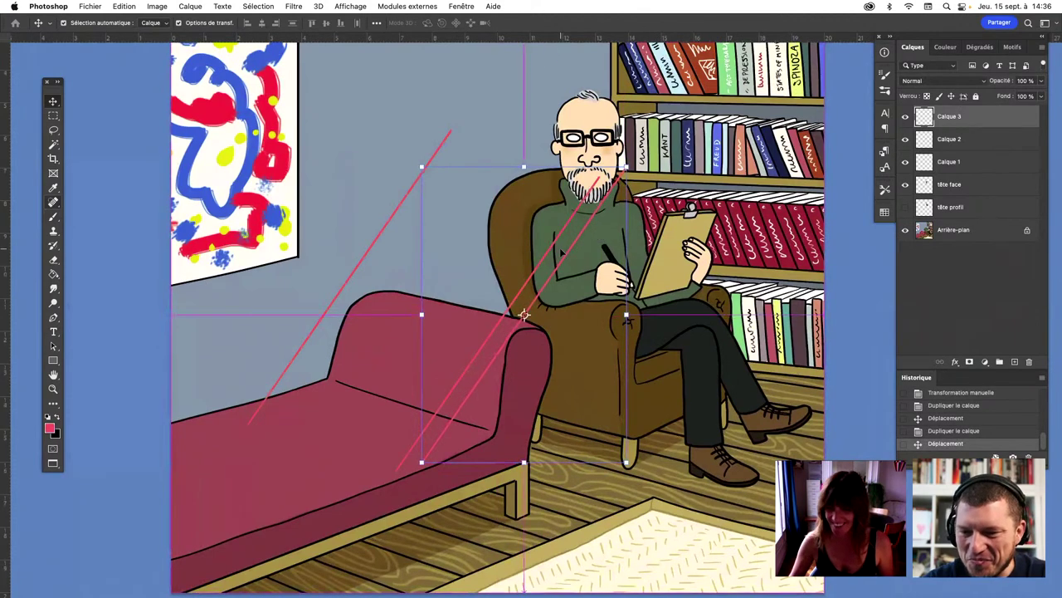
pyautogui.click(968, 141)
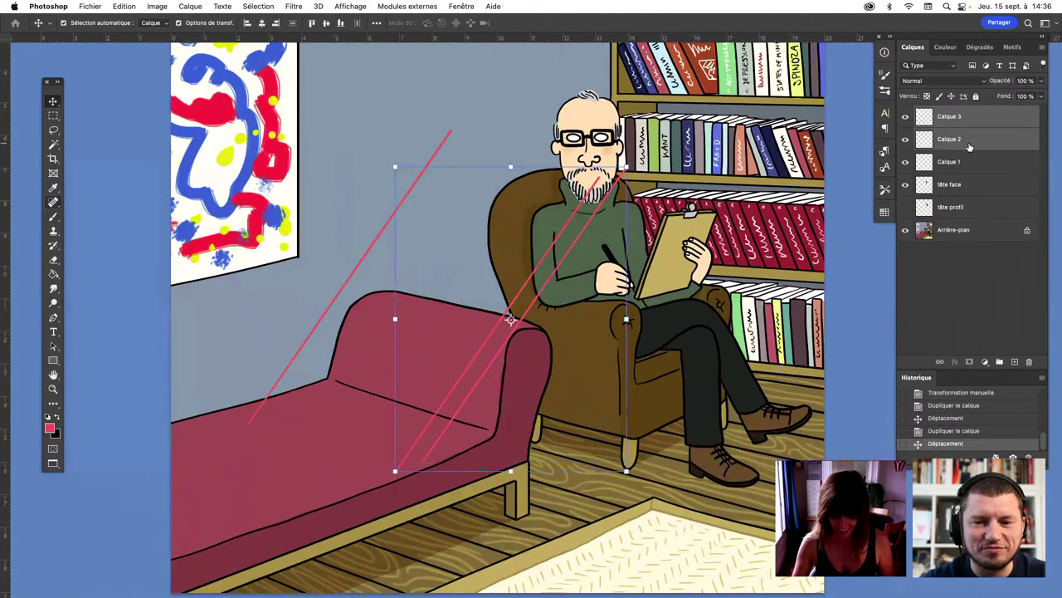
pyautogui.hotkey('ctrl', 'e')
# Paint another red horizontal line, then cut and paste it onto its own layer
pyautogui.click(54, 218)
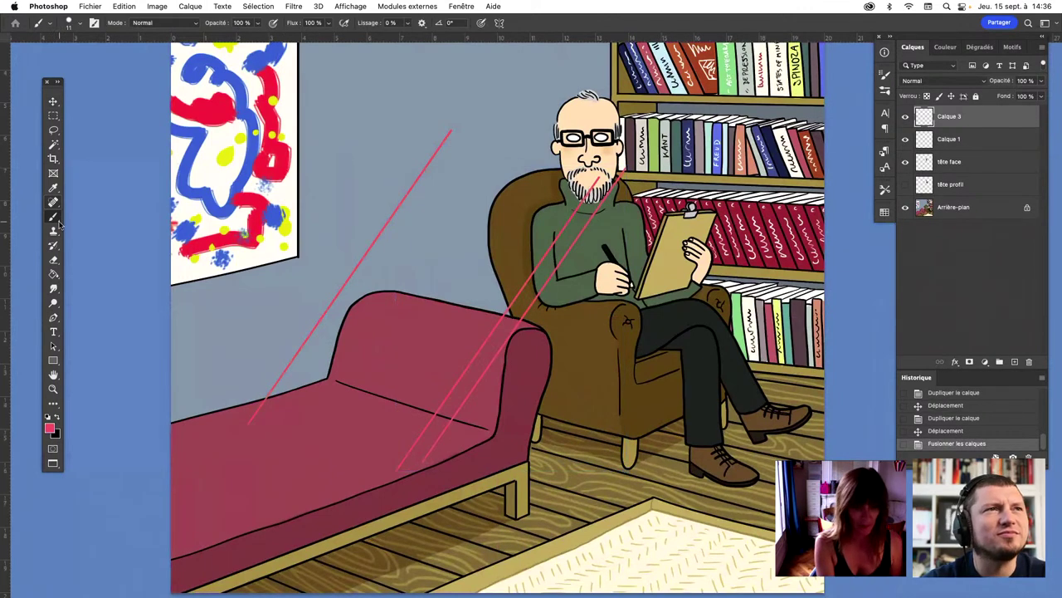
pyautogui.moveTo(548, 455); pyautogui.dragTo(771, 455)
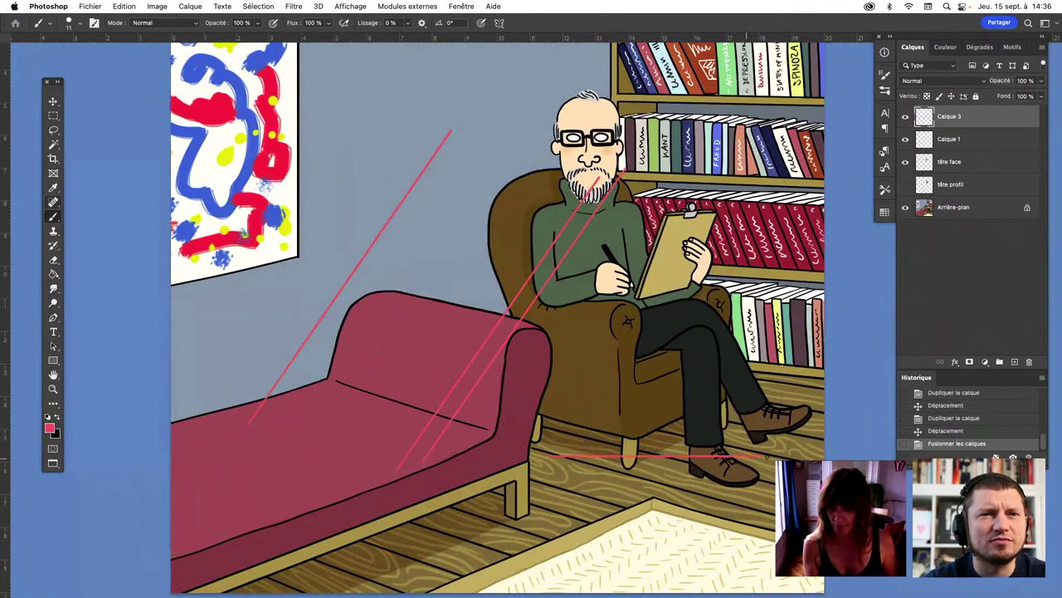
pyautogui.click(54, 146)
pyautogui.click(673, 456)
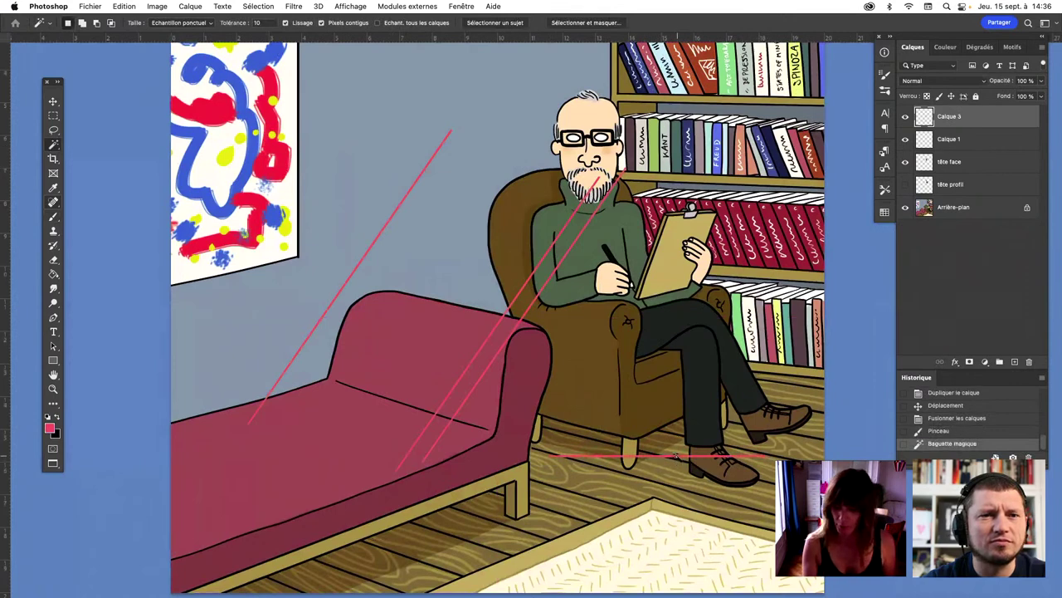
pyautogui.hotkey('ctrl', 'x')
pyautogui.hotkey('ctrl', 'v')
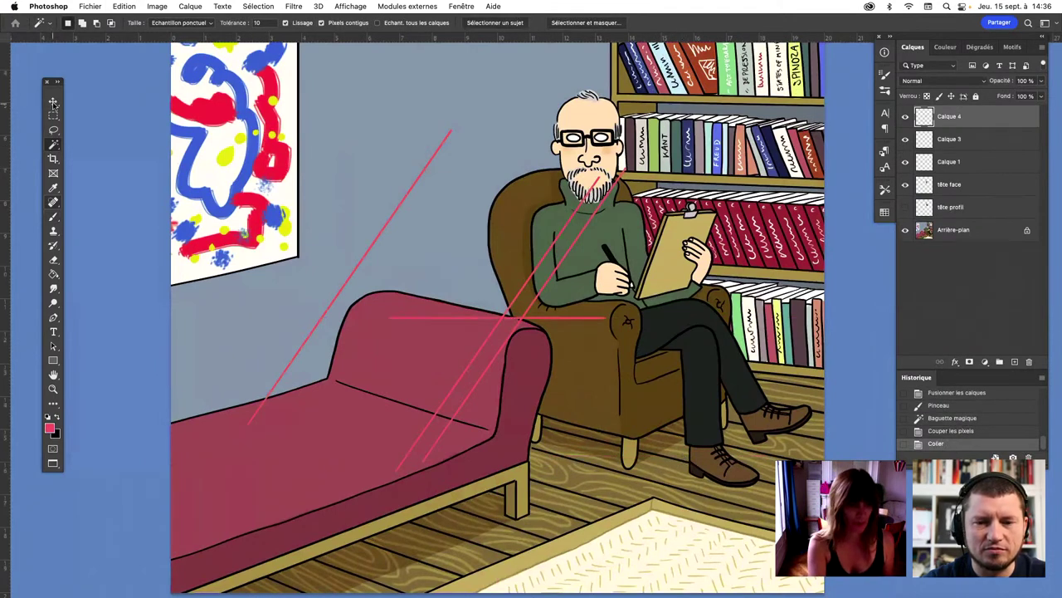
# Tilt the pasted line slightly and place it near the therapist's head
pyautogui.click(53, 102)
pyautogui.moveTo(617, 322)
pyautogui.mouseDown()
pyautogui.moveTo(611, 392)
pyautogui.moveTo(575, 206)
pyautogui.mouseUp()
pyautogui.hotkey('ctrl', 't')
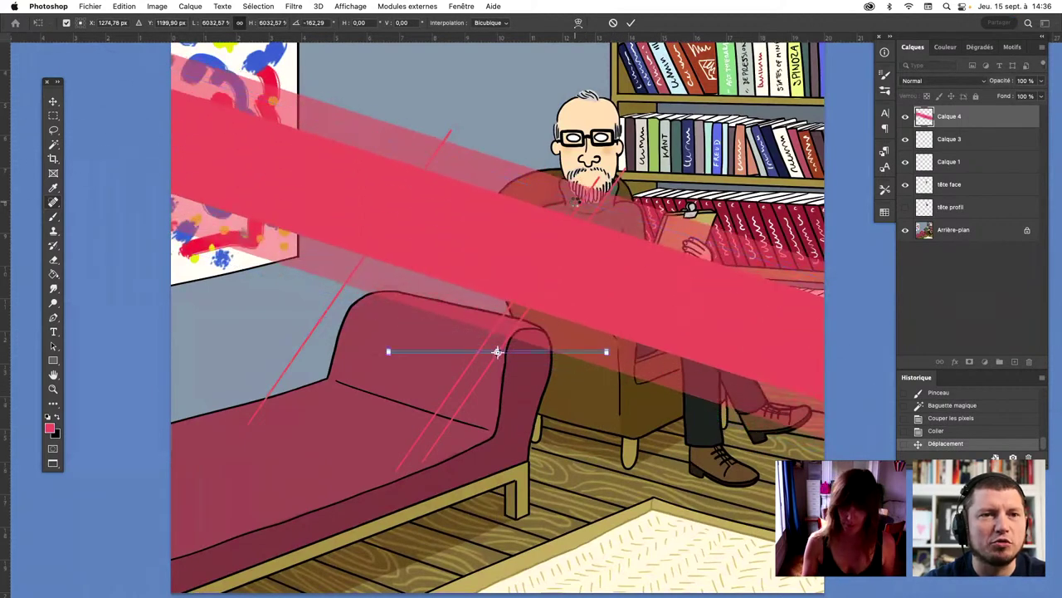
pyautogui.press('Return')
pyautogui.hotkey('ctrl', 'z')
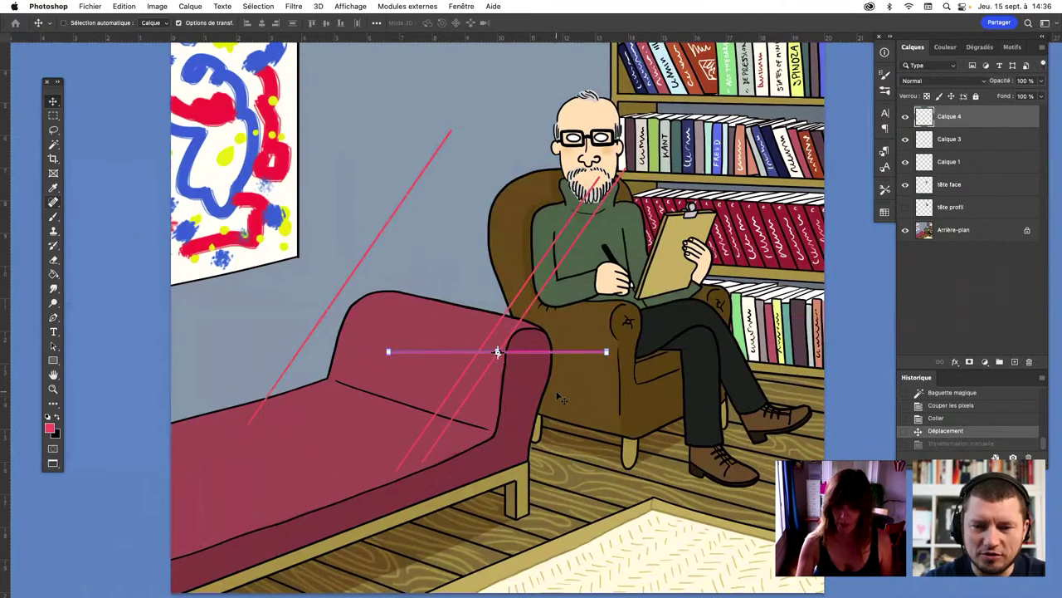
pyautogui.moveTo(618, 352); pyautogui.dragTo(628, 399)
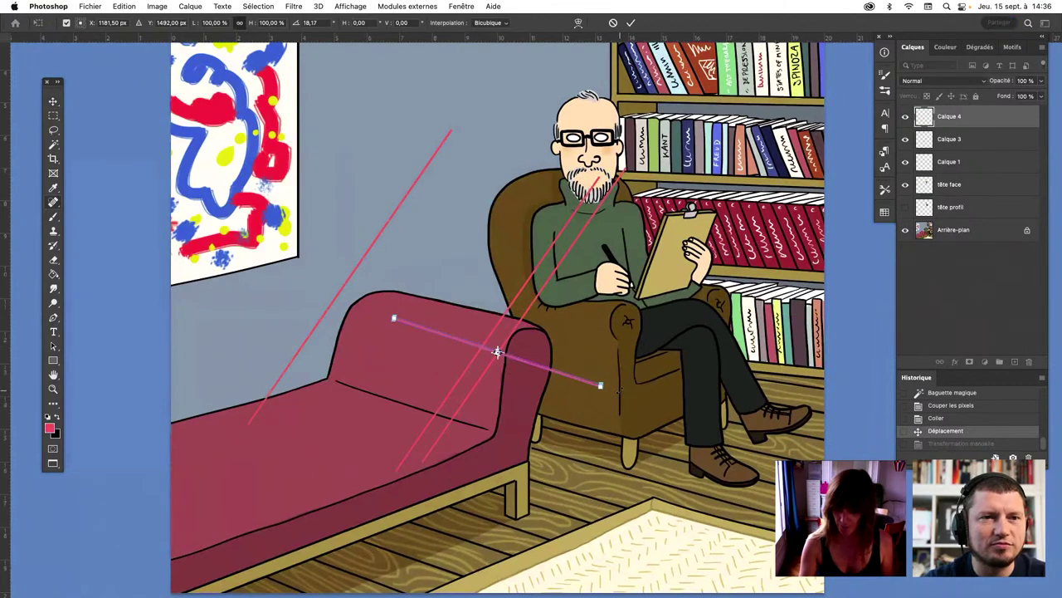
pyautogui.press('Return')
pyautogui.moveTo(498, 351); pyautogui.dragTo(493, 202)
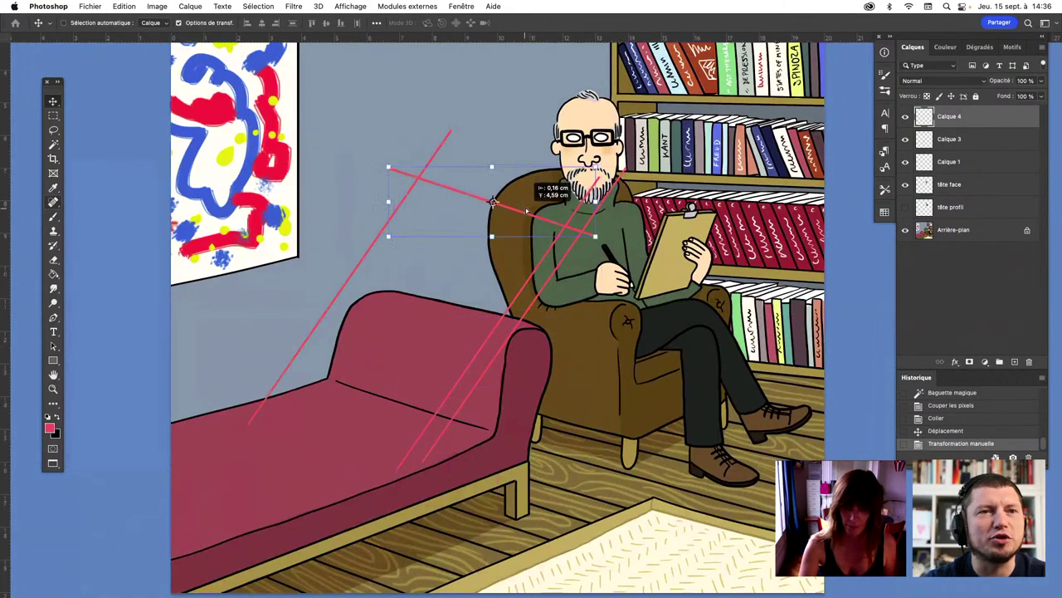
pyautogui.click(493, 201)
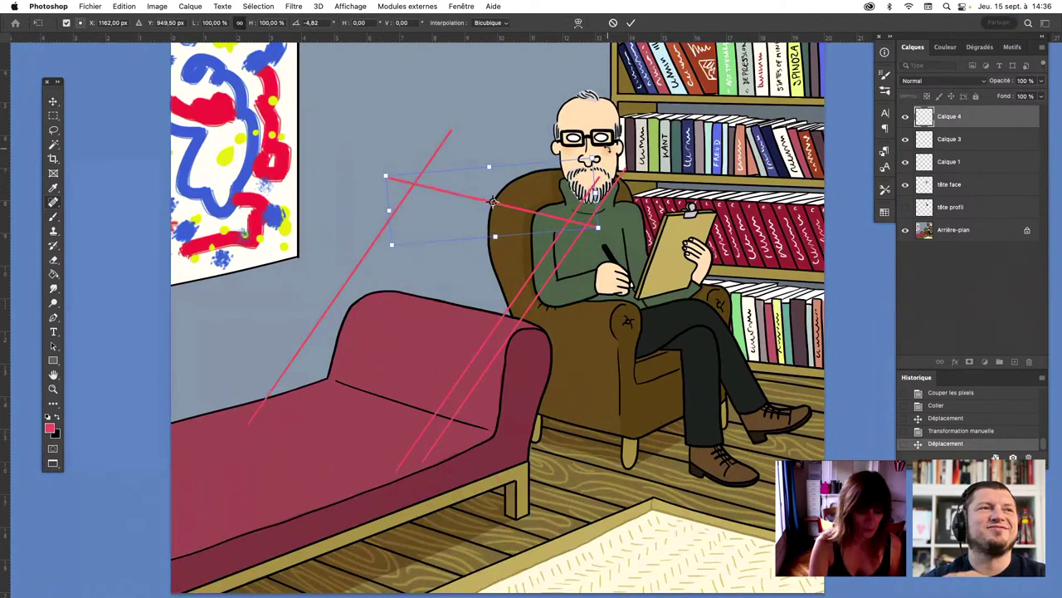
pyautogui.press('Return')
# Merge all the red line layers into Calque 4 and paste another line copy
pyautogui.keyDown('shift'); pyautogui.click(967, 139); pyautogui.keyUp('shift')
pyautogui.keyDown('shift'); pyautogui.click(965, 162); pyautogui.keyUp('shift')
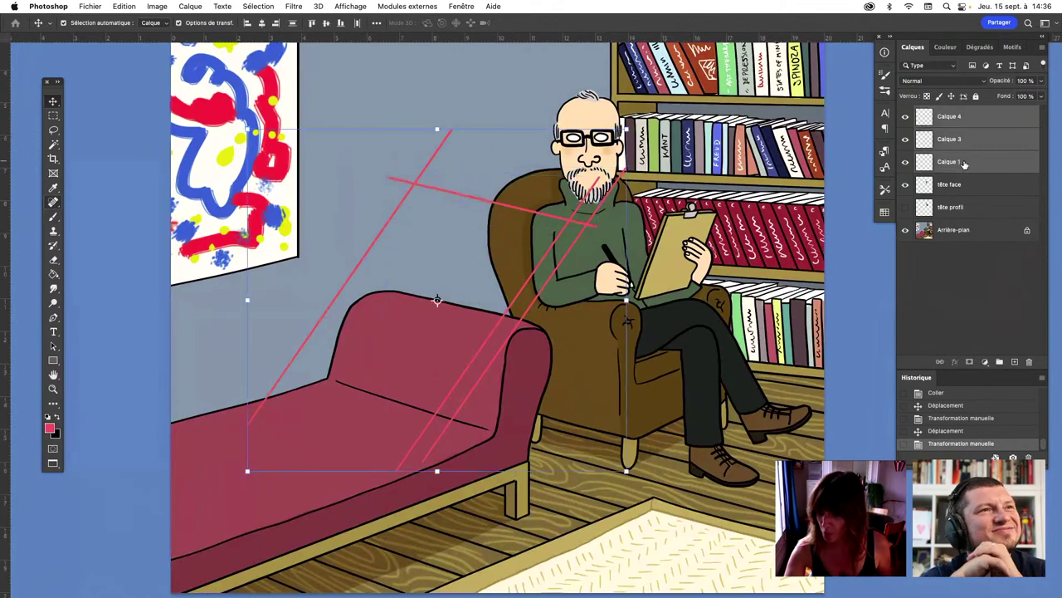
pyautogui.press('super+e')
pyautogui.scroll(5, 440, 403)
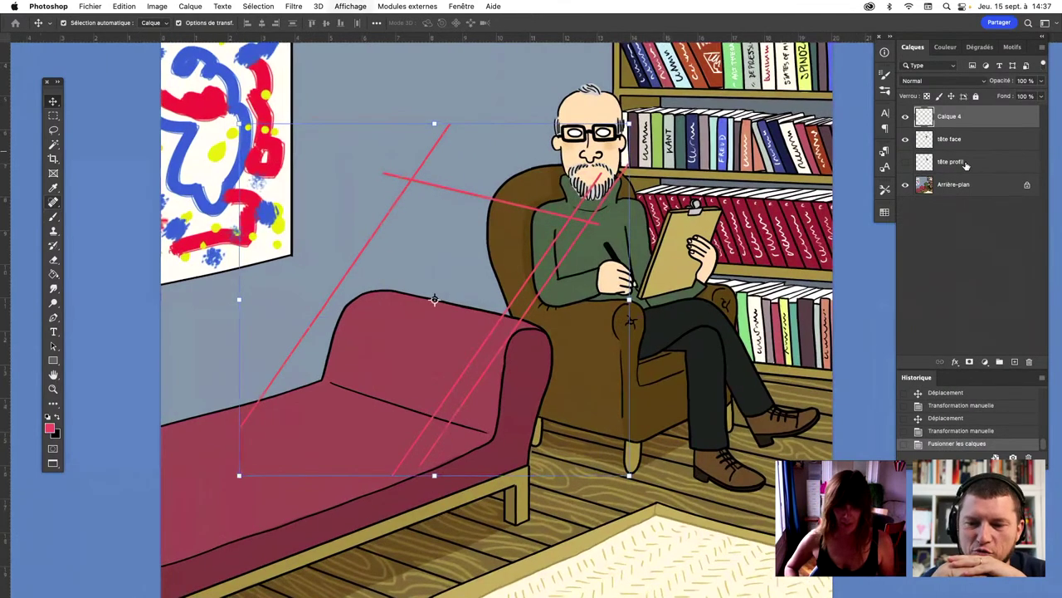
pyautogui.scroll(-2, 433, 196)
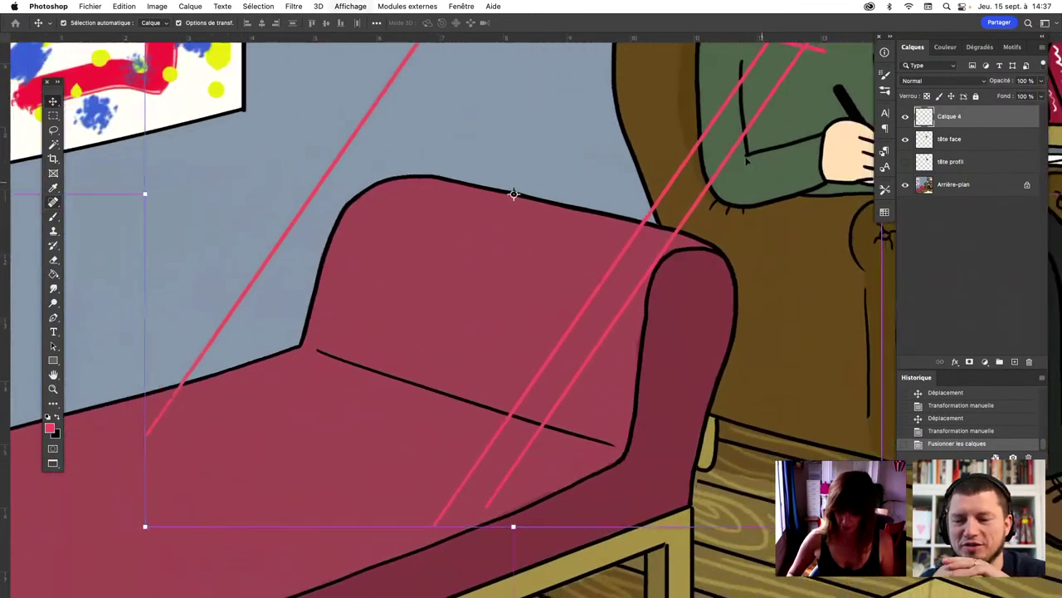
pyautogui.scroll(-2, 510, 190)
pyautogui.scroll(-2, 522, 235)
pyautogui.press('super+v')
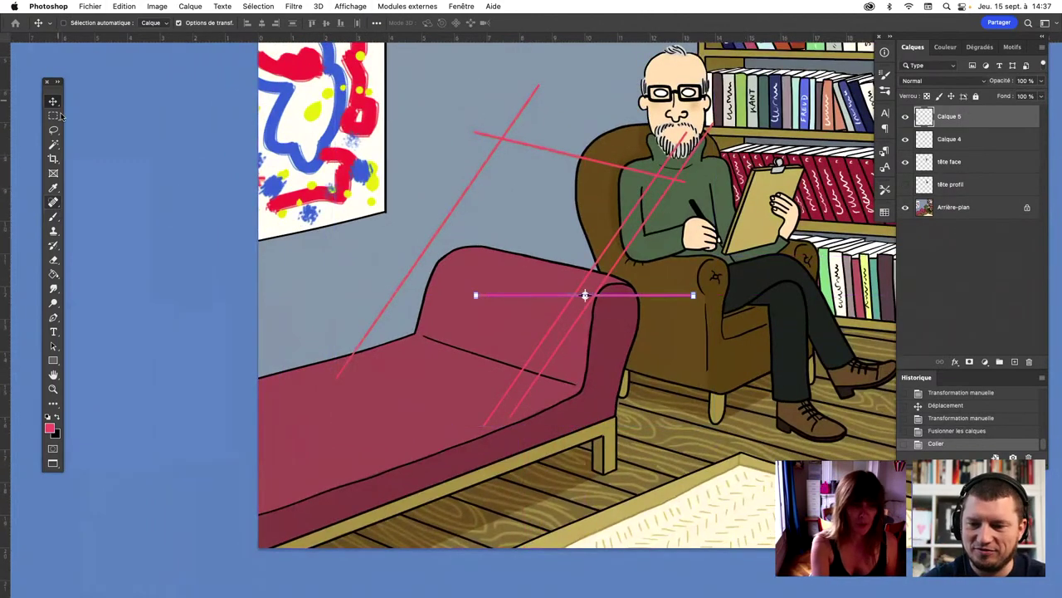
# Rotate the pasted line and lay it along the couch seat
pyautogui.press('super+t')
pyautogui.moveTo(703, 300); pyautogui.dragTo(709, 338)
pyautogui.press('Return')
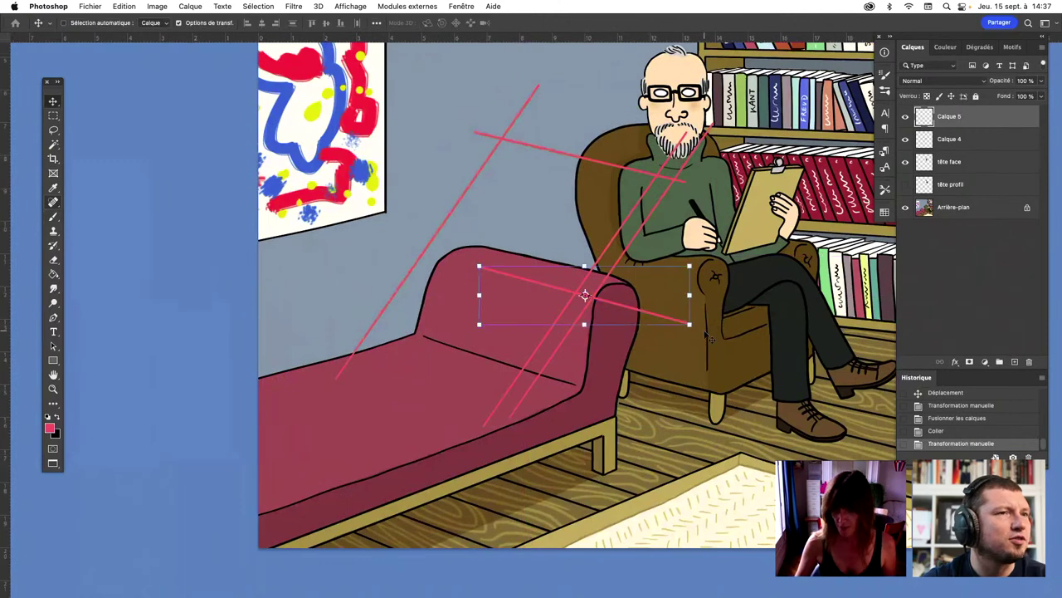
pyautogui.moveTo(637, 307)
pyautogui.mouseDown()
pyautogui.moveTo(478, 408)
pyautogui.moveTo(342, 368)
pyautogui.mouseUp()
pyautogui.press('super+t')
pyautogui.moveTo(606, 389)
pyautogui.mouseDown()
pyautogui.moveTo(601, 420)
pyautogui.moveTo(624, 401)
pyautogui.mouseUp()
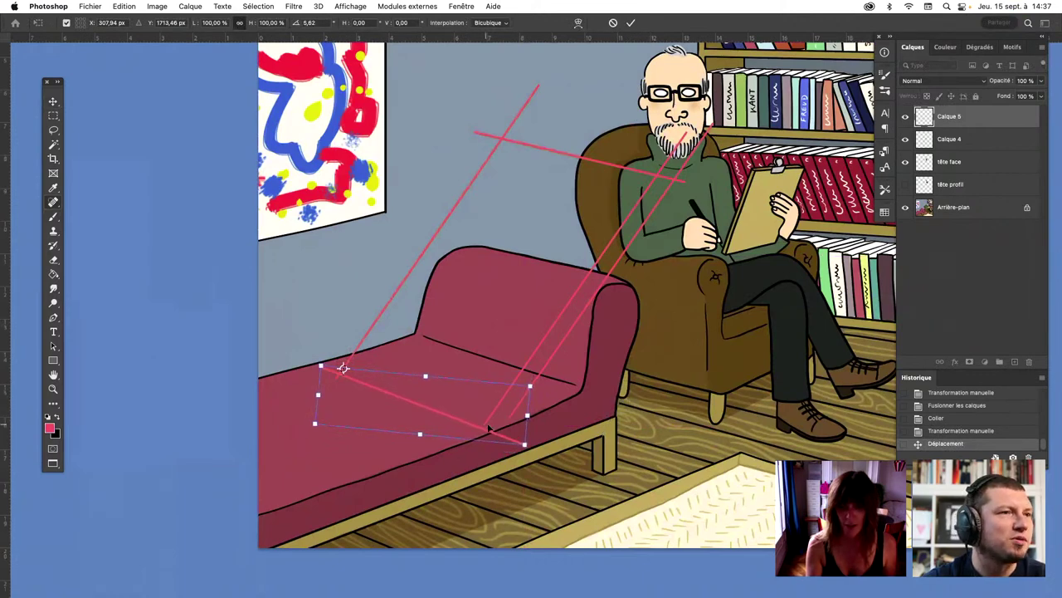
pyautogui.moveTo(490, 428); pyautogui.dragTo(492, 415)
pyautogui.press('Return')
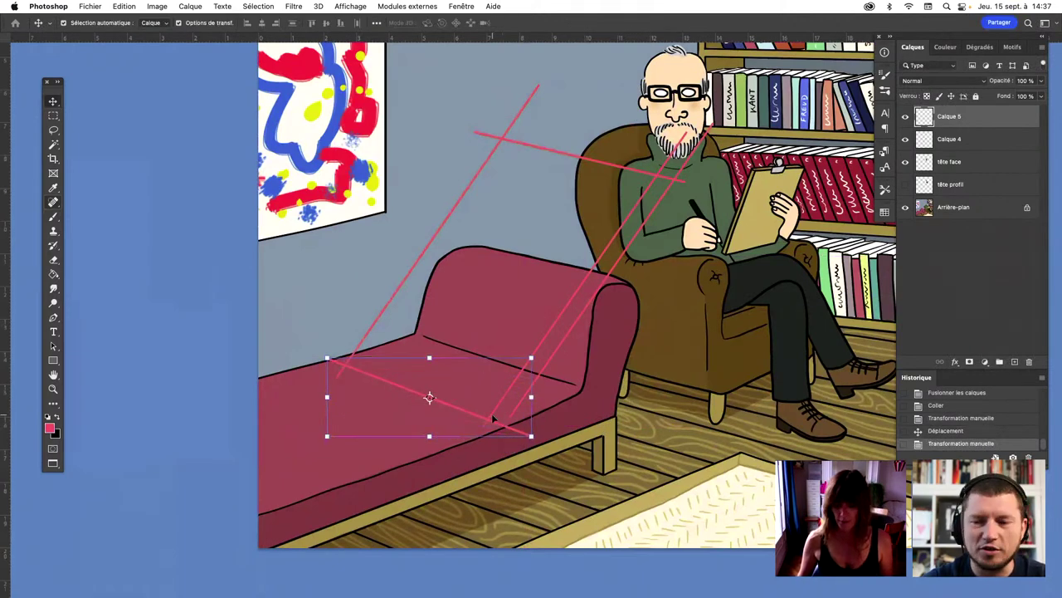
# Duplicate the line just below it on Calque 6, then paint a small dab on Calque 4
pyautogui.moveTo(488, 421); pyautogui.dragTo(499, 444)
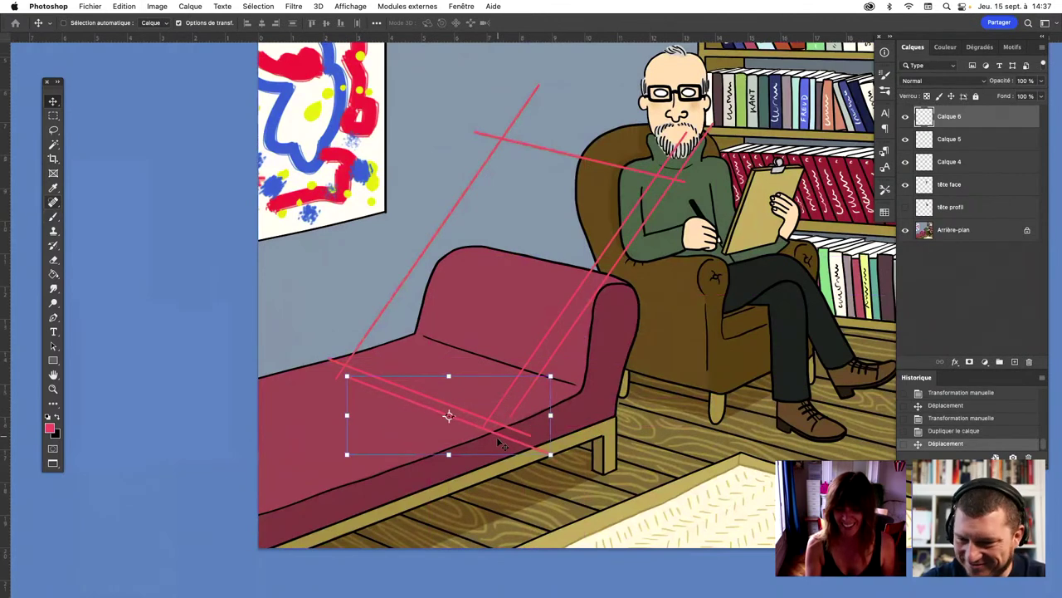
pyautogui.press('b')
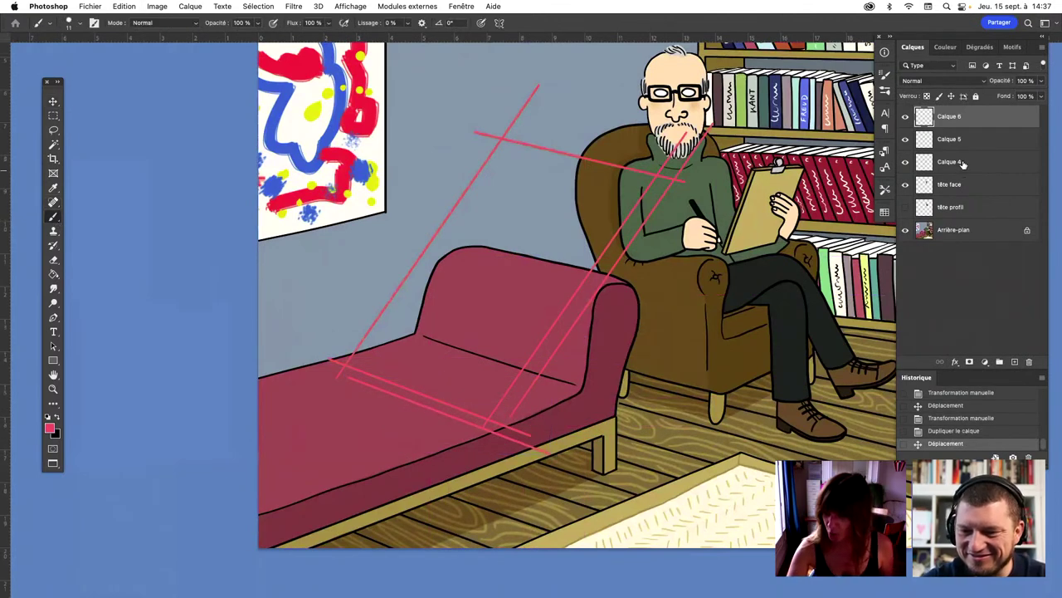
pyautogui.click(959, 161)
pyautogui.click(506, 427)
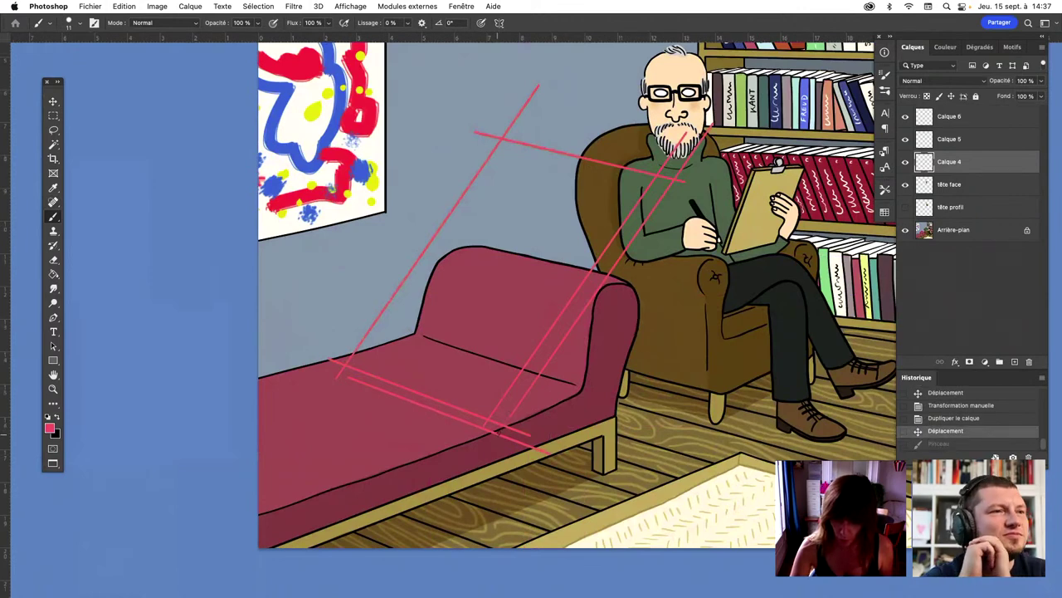
pyautogui.hotkey('ctrl', 'z')
pyautogui.hotkey('ctrl', 'z')
pyautogui.hotkey('ctrl', 'z')
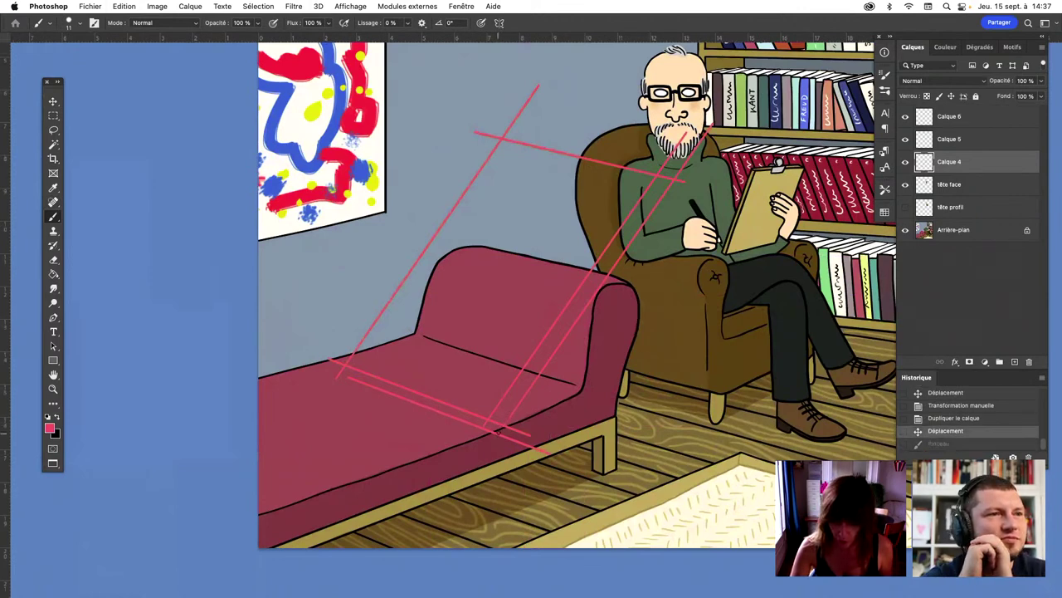
pyautogui.hotkey('ctrl', 'z')
pyautogui.hotkey('ctrl', 'z')
pyautogui.hotkey('ctrl', 'z')
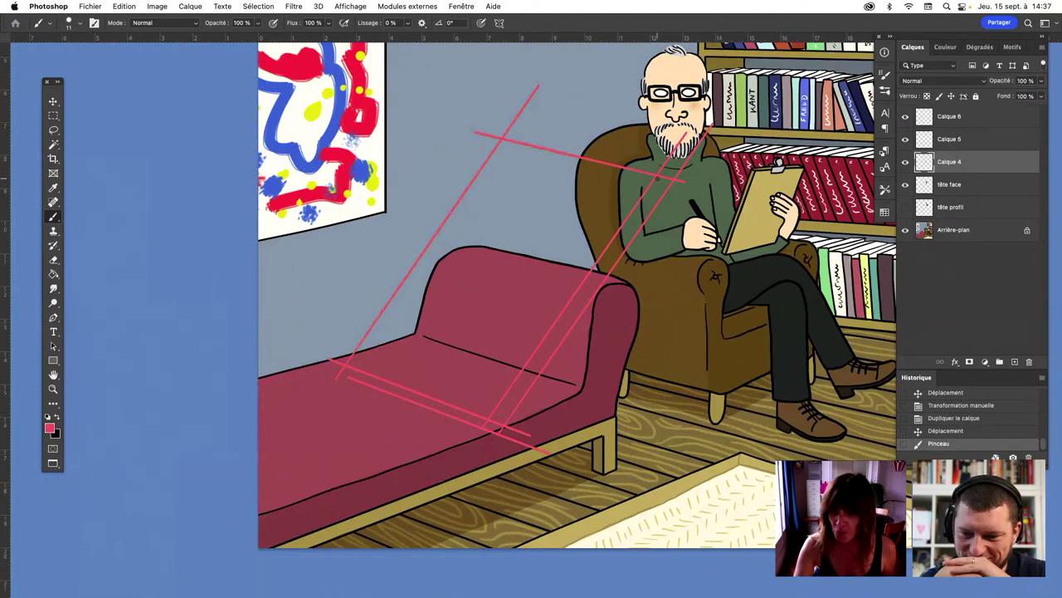
# Merge the line layers into Calque 6 and erase the lines crossing the beard and chest
pyautogui.click(664, 187)
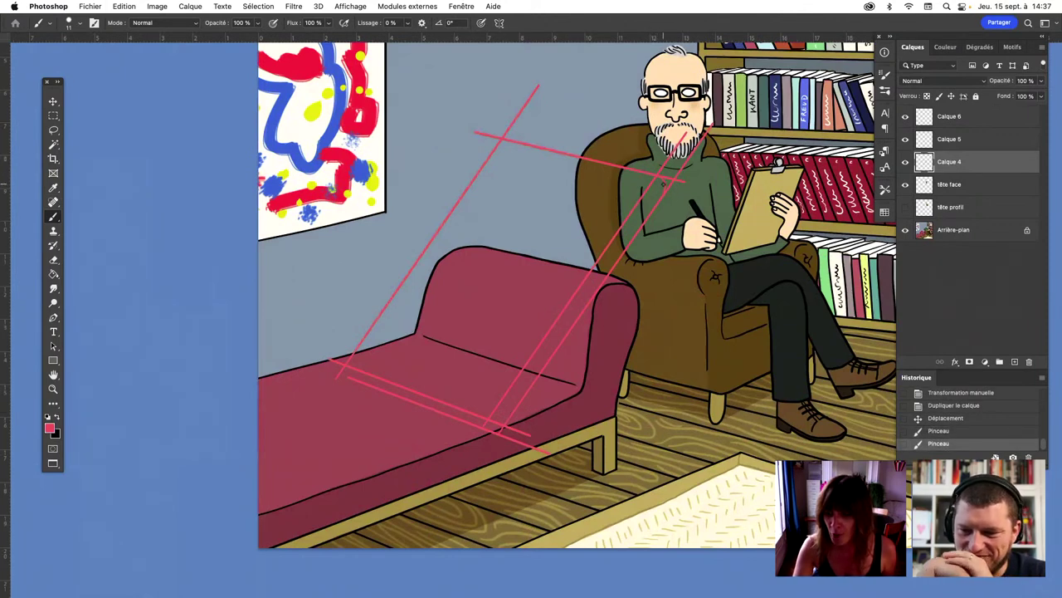
pyautogui.click(54, 260)
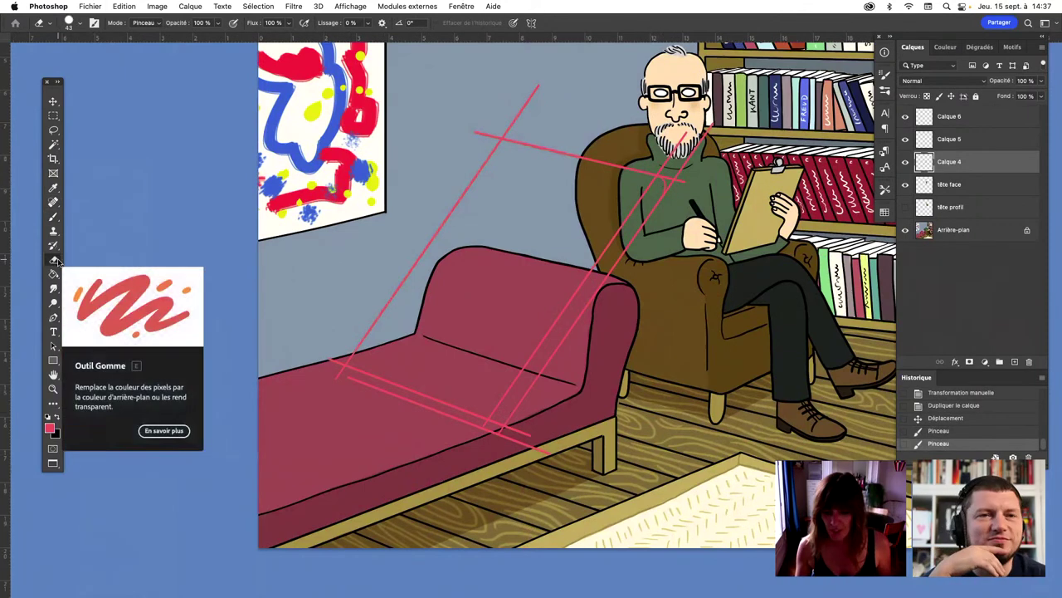
pyautogui.keyDown('shift'); pyautogui.click(963, 117); pyautogui.keyUp('shift')
pyautogui.press('super+e')
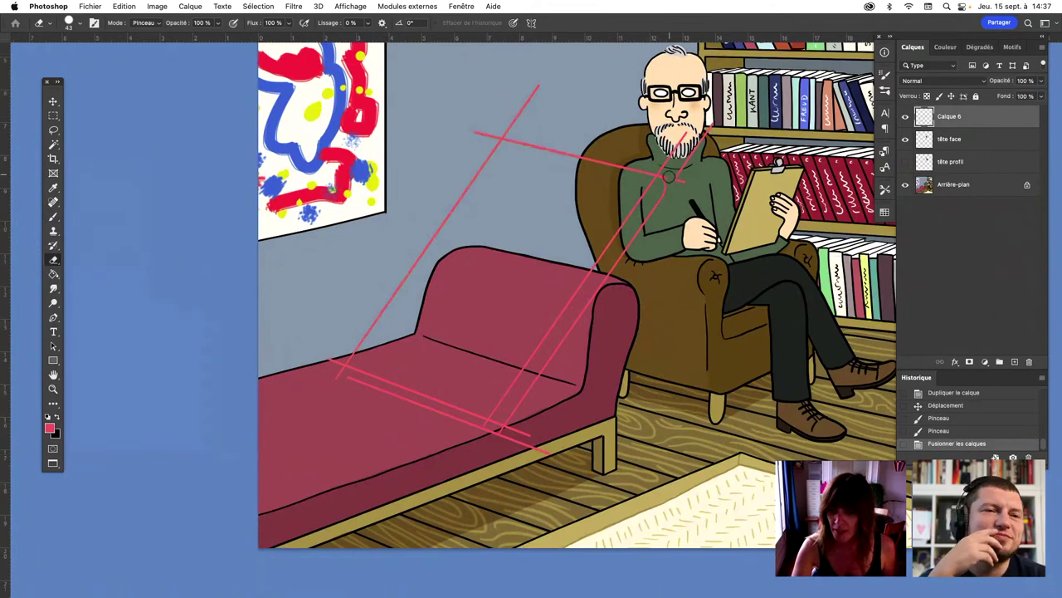
pyautogui.moveTo(668, 176); pyautogui.dragTo(659, 170)
pyautogui.press('super+z')
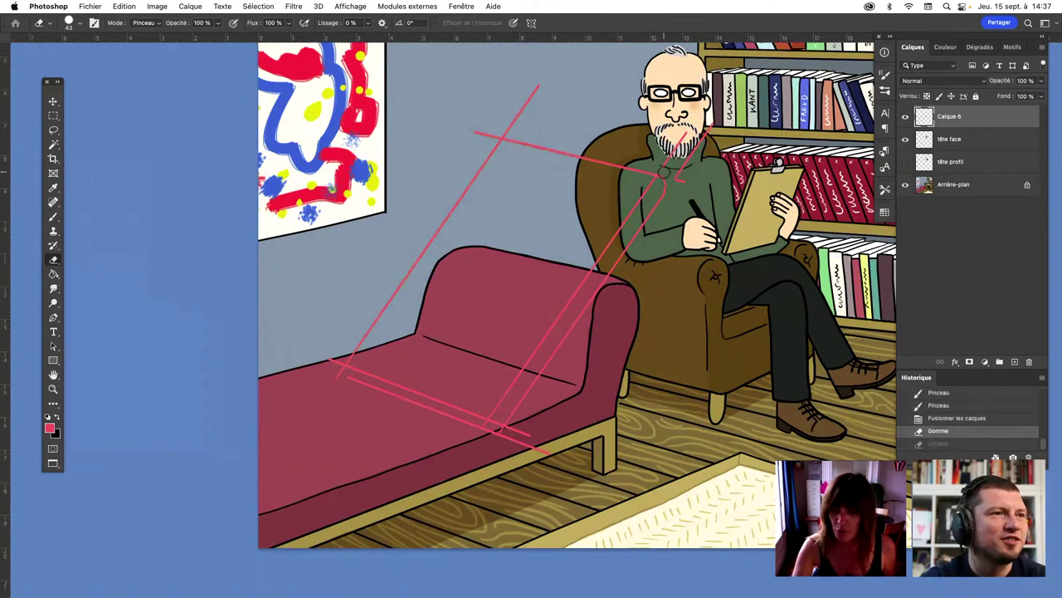
pyautogui.moveTo(689, 139)
pyautogui.mouseDown()
pyautogui.moveTo(697, 131)
pyautogui.moveTo(681, 176)
pyautogui.mouseUp()
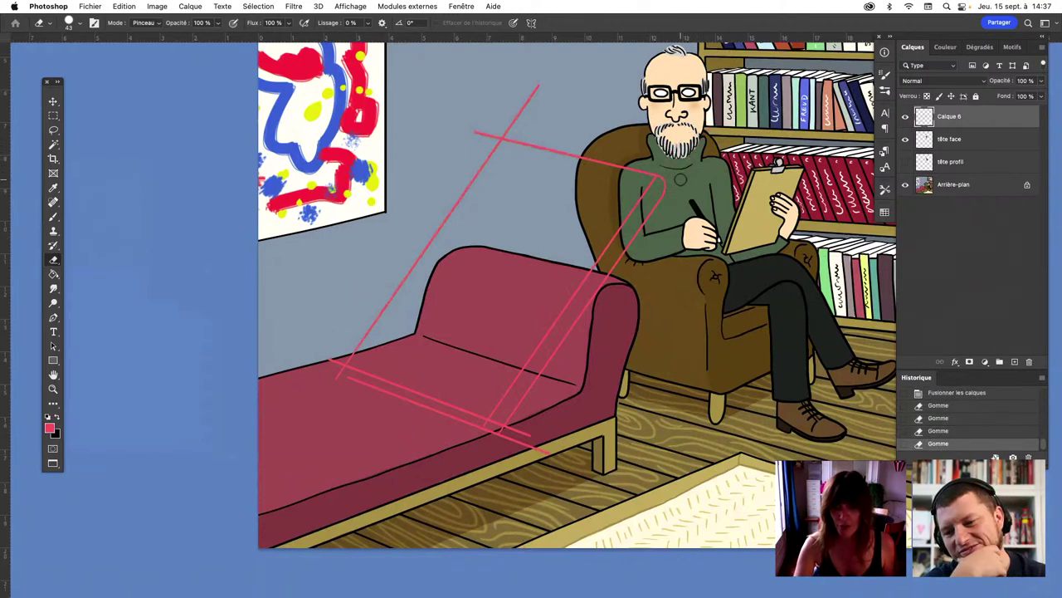
pyautogui.moveTo(510, 135)
pyautogui.mouseDown()
pyautogui.moveTo(487, 149)
pyautogui.moveTo(478, 130)
pyautogui.moveTo(541, 86)
pyautogui.mouseUp()
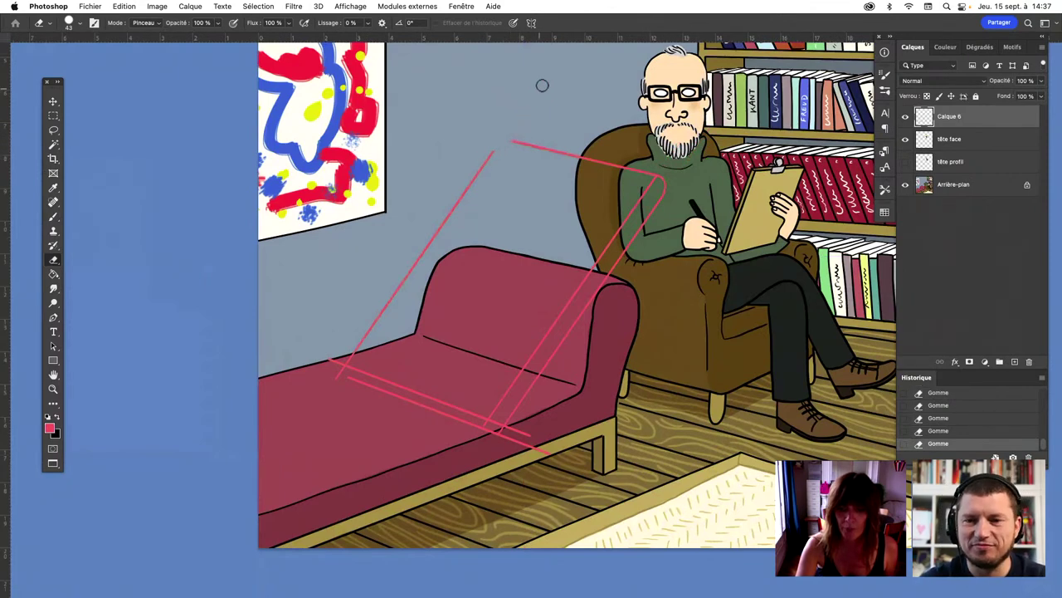
# Paint a rounded top corner joining the two lines, comparing it with undo and redo
pyautogui.click(53, 216)
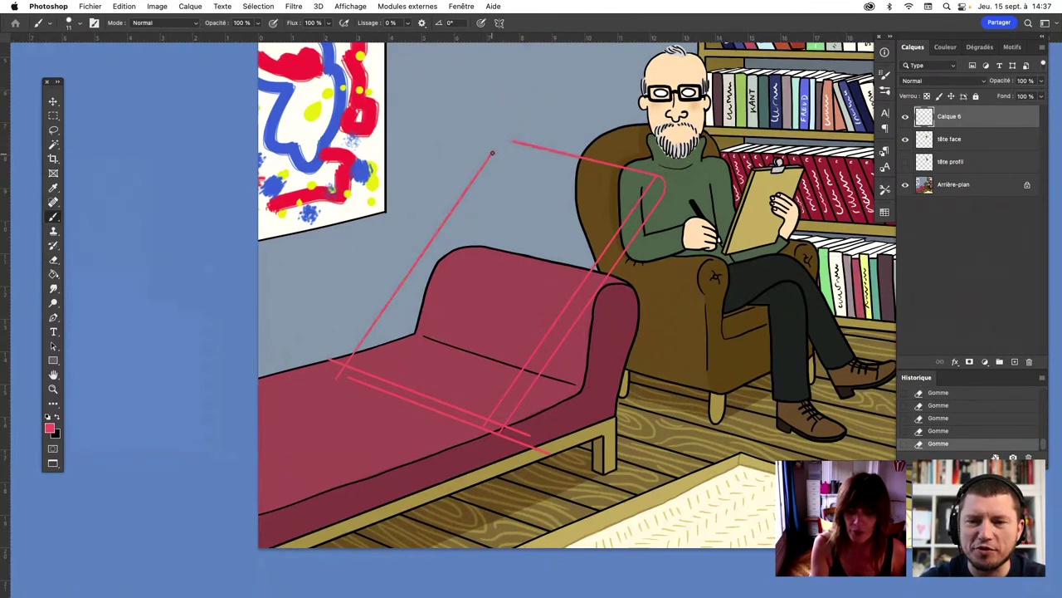
pyautogui.hotkey('ctrl', 'z')
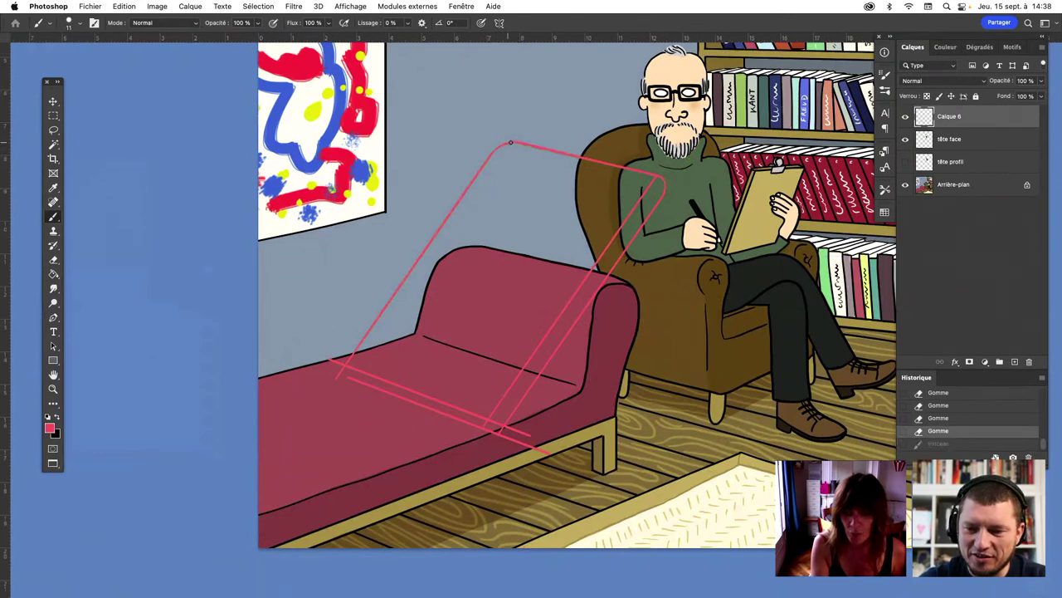
pyautogui.moveTo(510, 143); pyautogui.dragTo(516, 139)
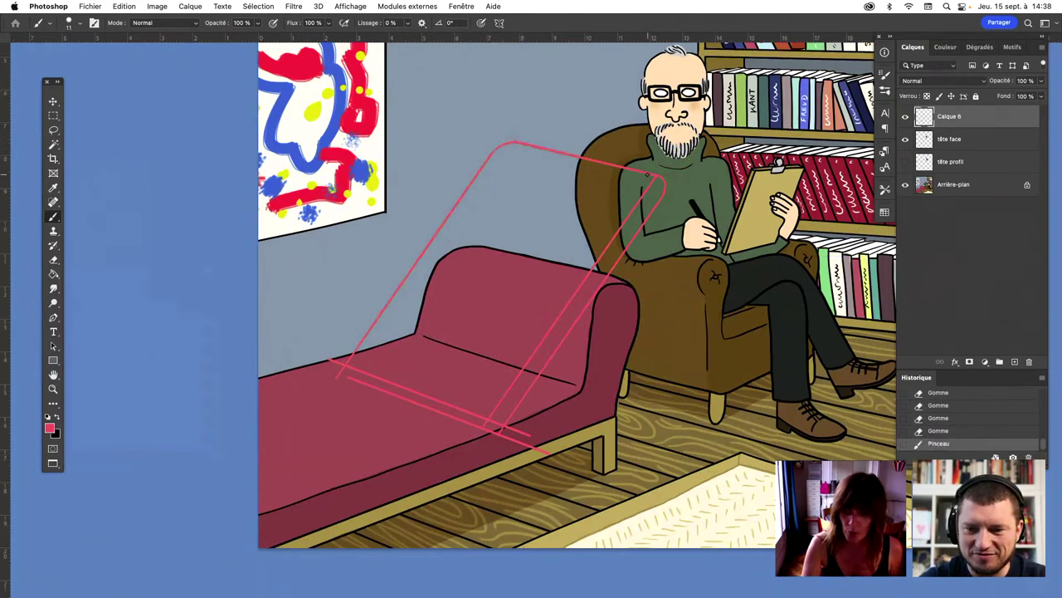
pyautogui.hotkey('ctrl', 'z')
pyautogui.hotkey('ctrl', 'shift', 'z')
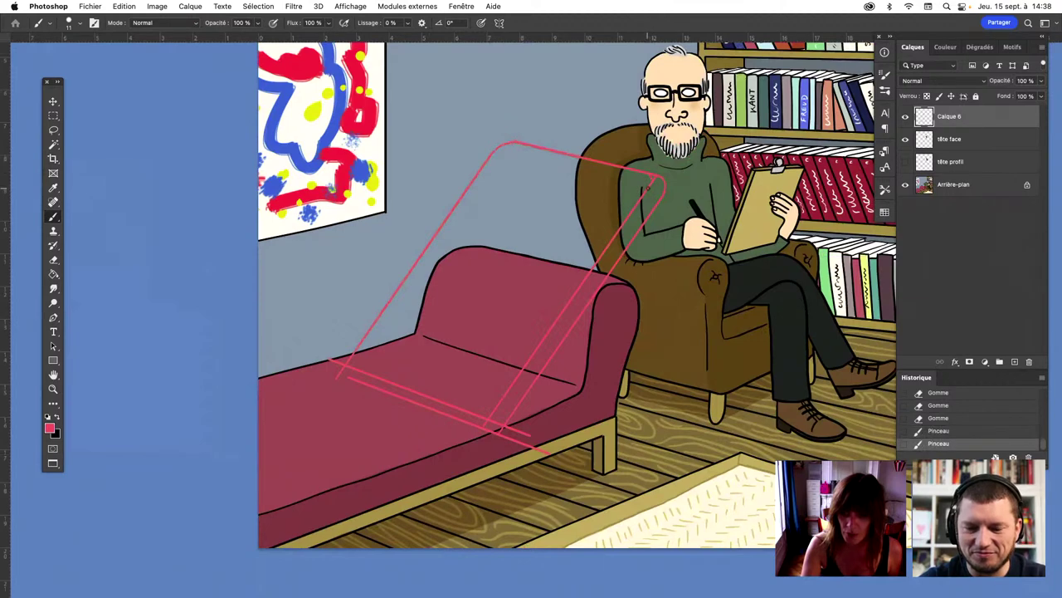
pyautogui.hotkey('ctrl', 'z')
pyautogui.hotkey('ctrl', 'shift', 'z')
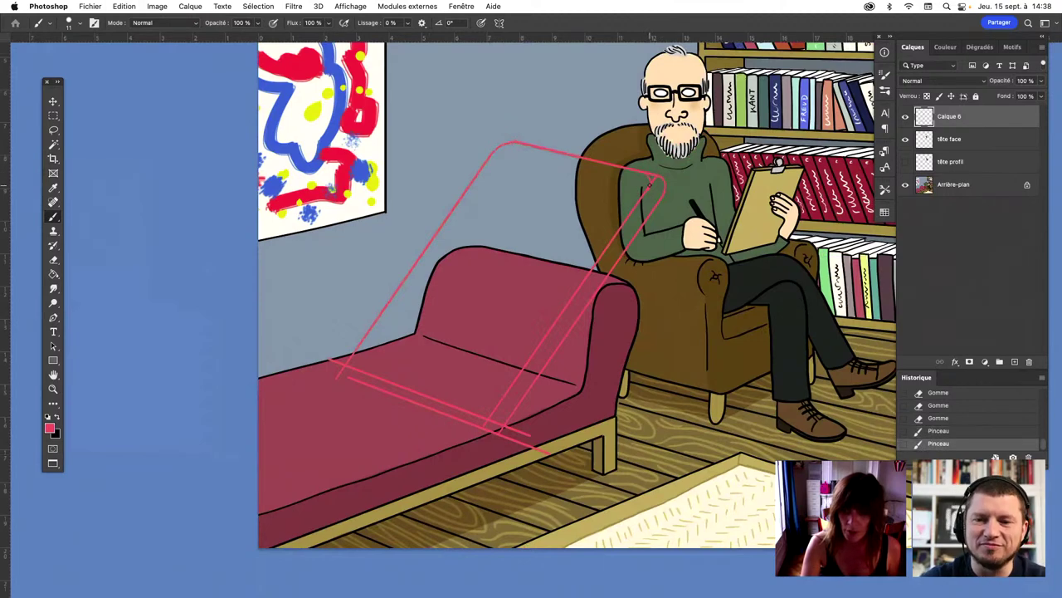
pyautogui.hotkey('ctrl', 'z')
pyautogui.hotkey('ctrl', 'shift', 'z')
# Erase the overlapping lines near the armchair corner and clean up the top corner
pyautogui.press('e')
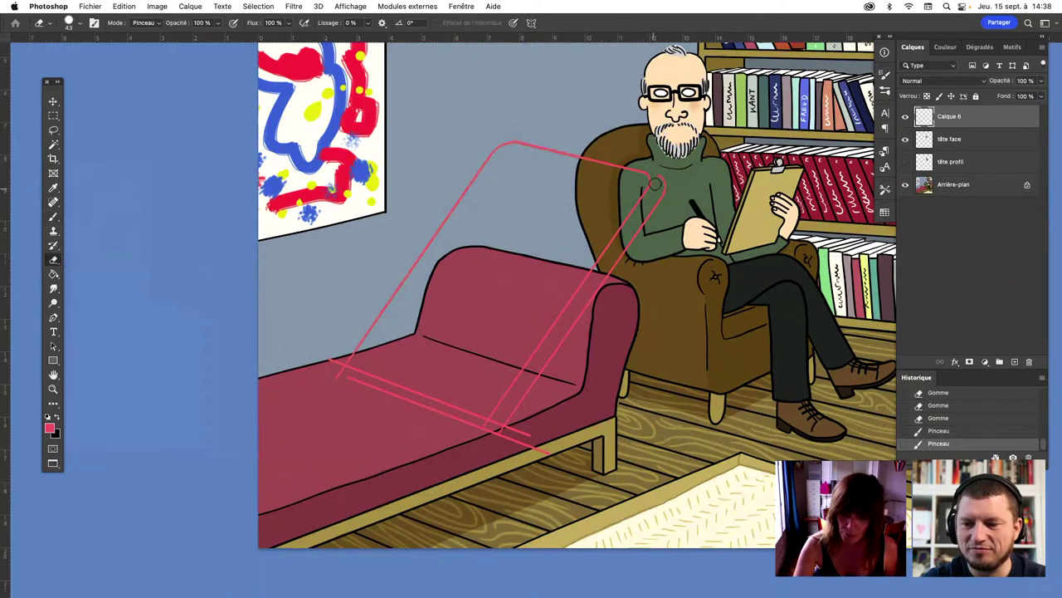
pyautogui.moveTo(652, 190)
pyautogui.mouseDown()
pyautogui.moveTo(657, 171)
pyautogui.moveTo(657, 202)
pyautogui.mouseUp()
pyautogui.press('b')
pyautogui.hotkey('ctrl', 'z')
pyautogui.hotkey('ctrl', 'shift', 'z')
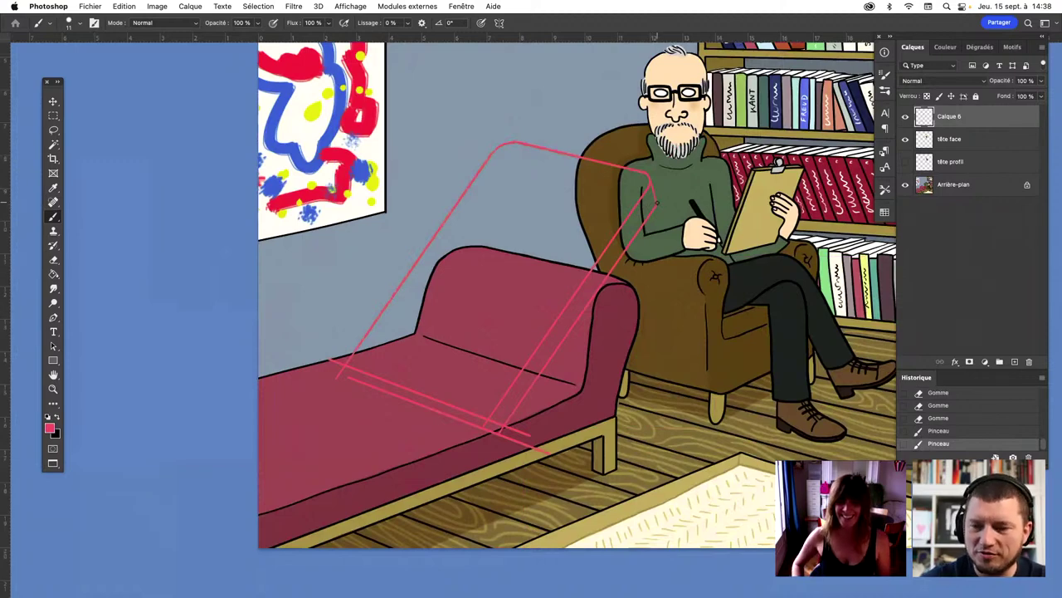
pyautogui.press('e')
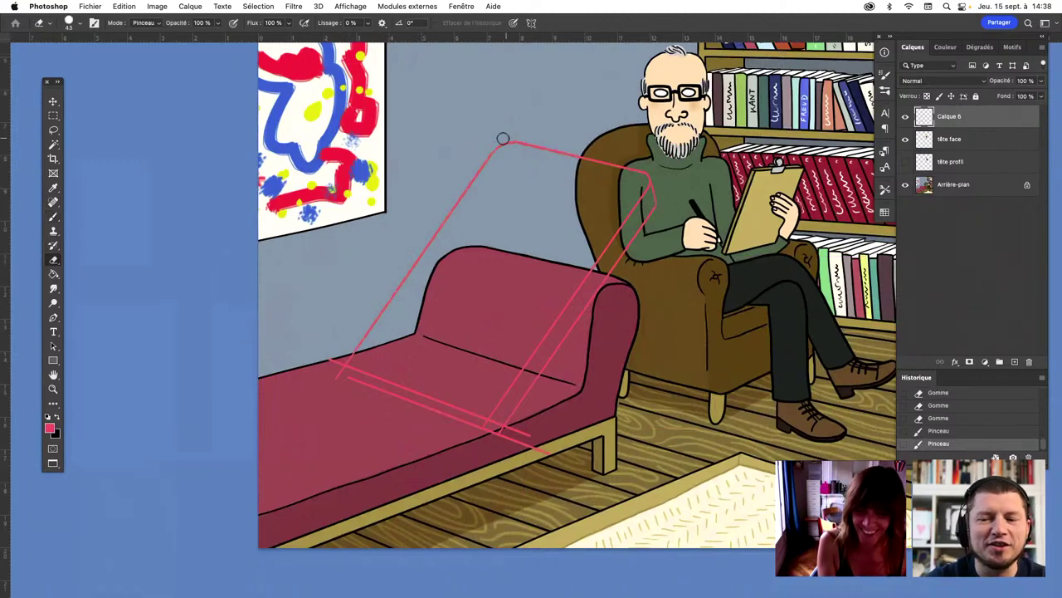
pyautogui.moveTo(509, 136); pyautogui.dragTo(514, 130)
pyautogui.moveTo(647, 166); pyautogui.dragTo(643, 165)
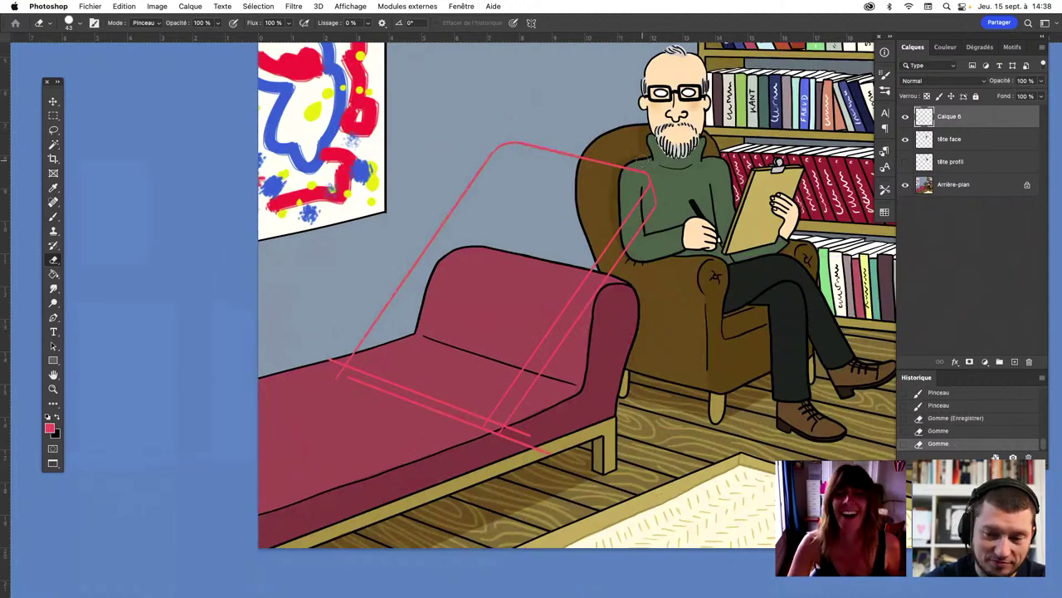
# Touch up the lower-left corner with a brush dab and erase its overshoot
pyautogui.click(53, 215)
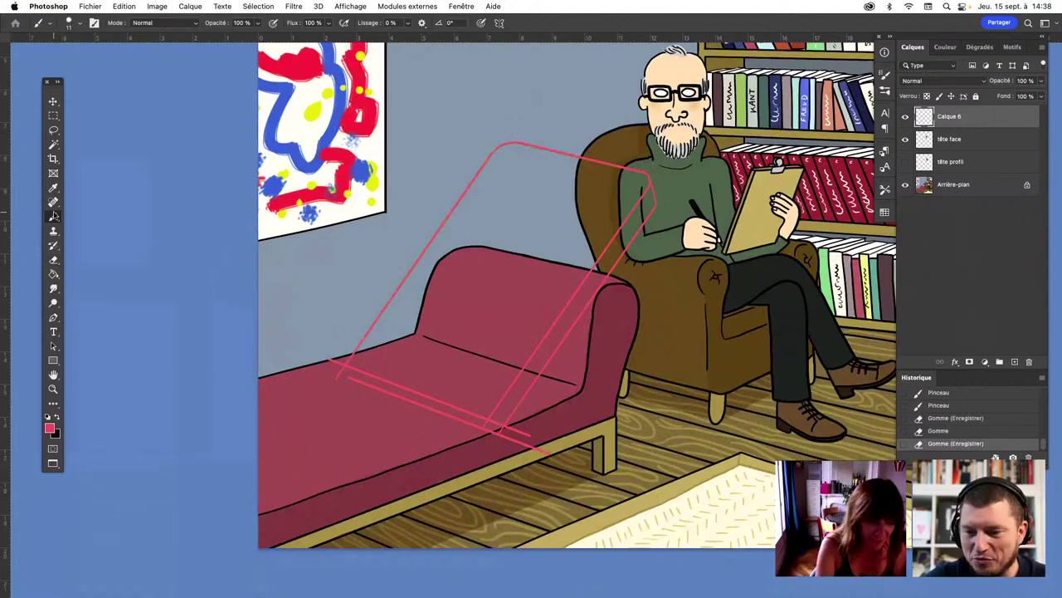
pyautogui.click(353, 365)
pyautogui.press('super+z')
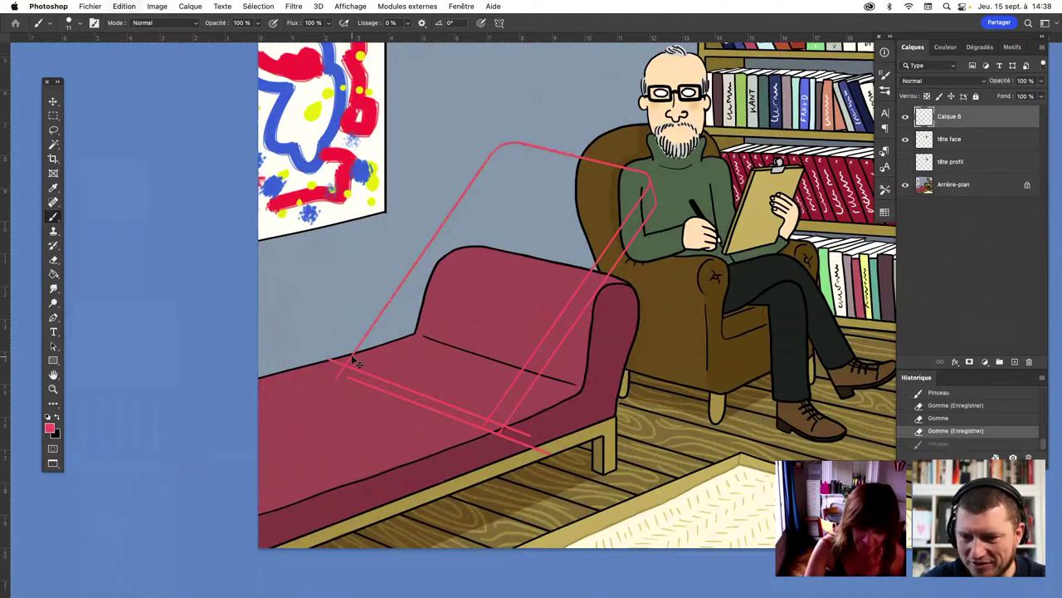
pyautogui.press('super+z')
pyautogui.click(355, 367)
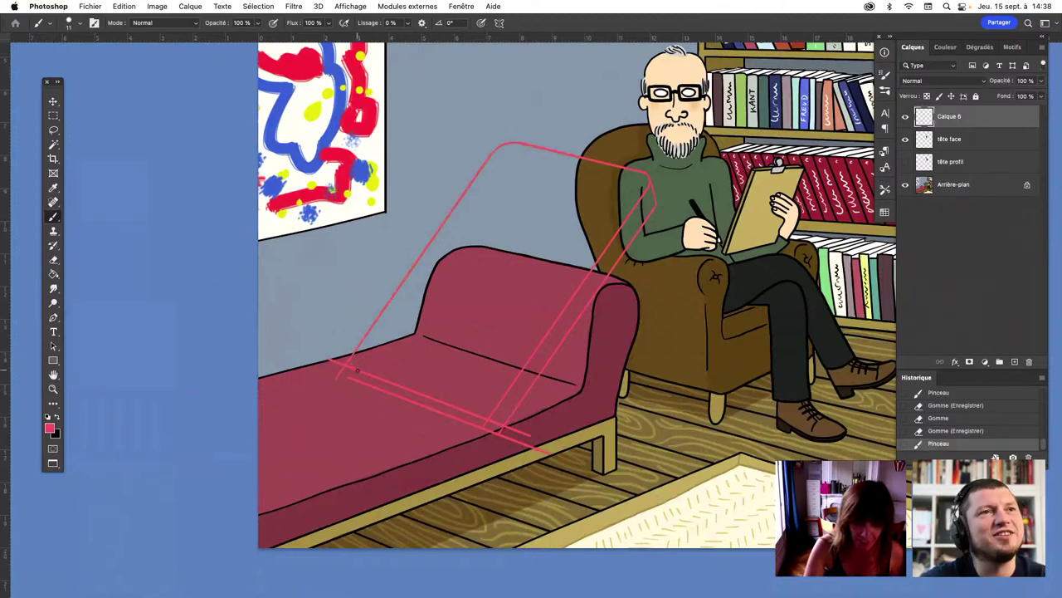
pyautogui.click(58, 259)
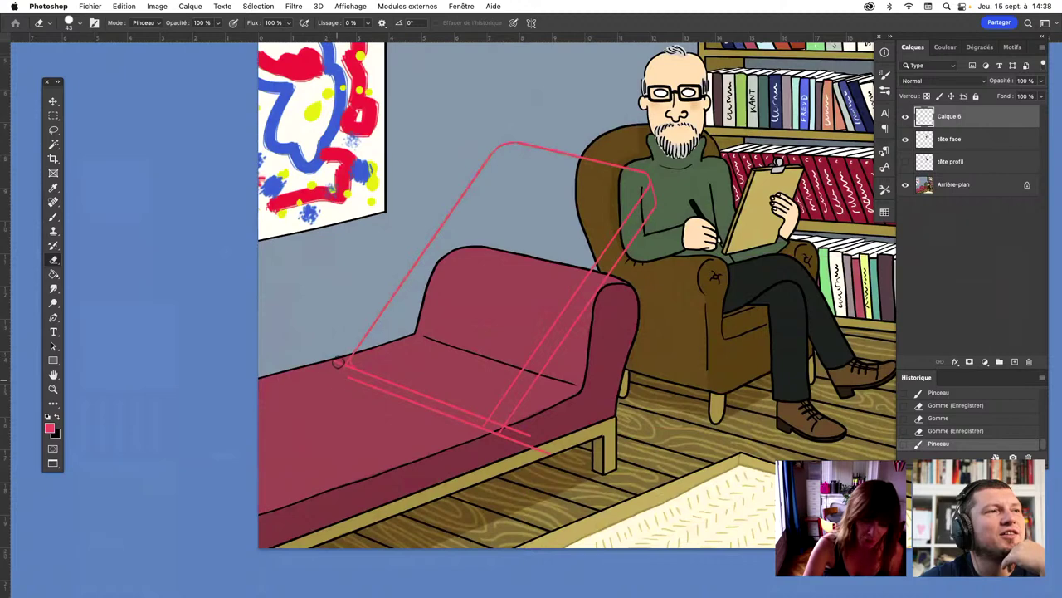
pyautogui.moveTo(339, 362); pyautogui.dragTo(347, 356)
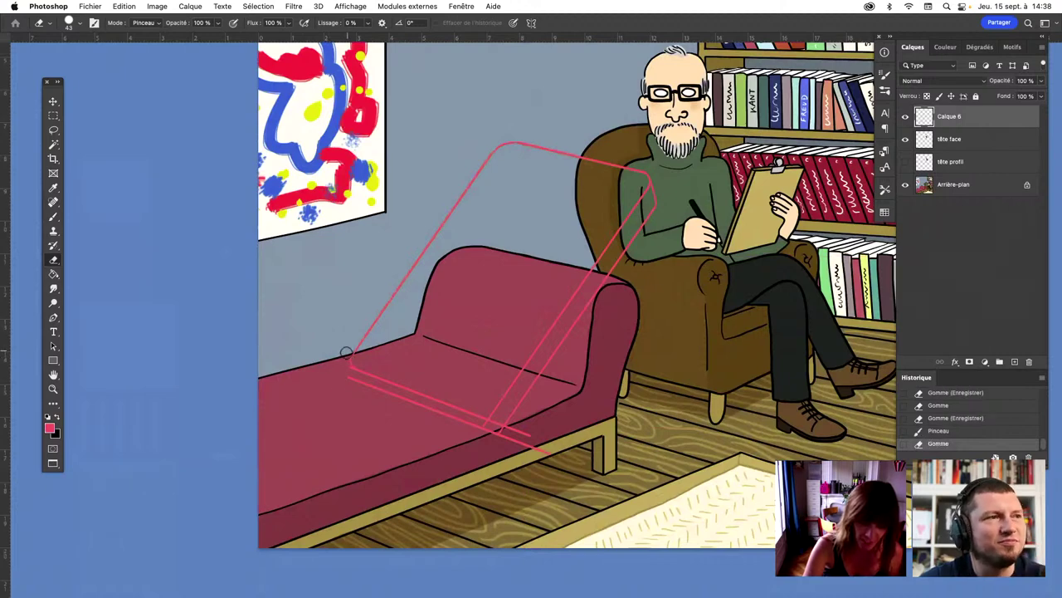
pyautogui.click(346, 352)
pyautogui.click(350, 369)
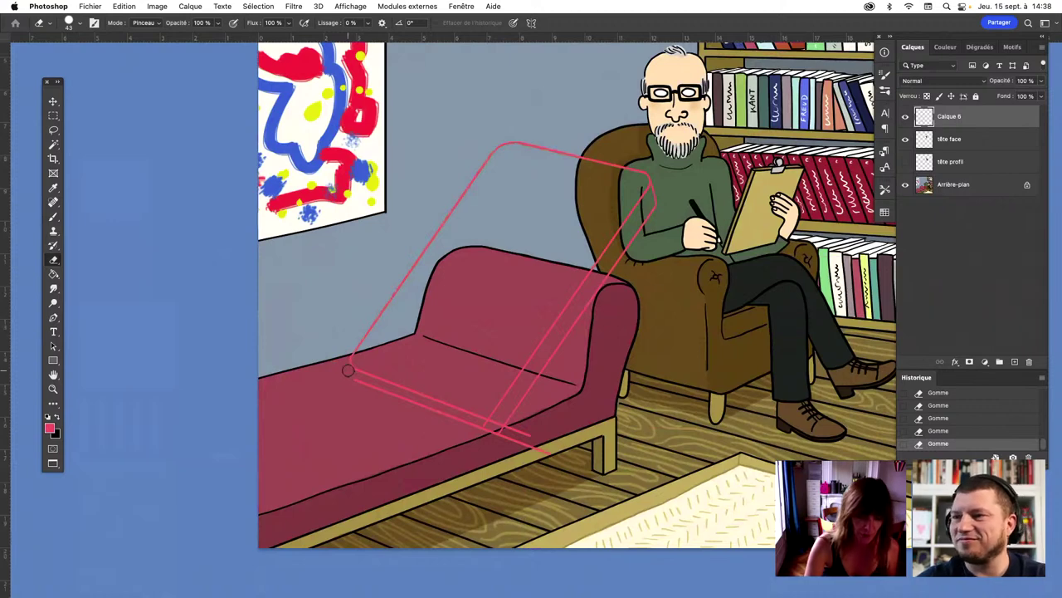
# Erase the overshooting lower line at the tablet's bottom corner
pyautogui.press('b')
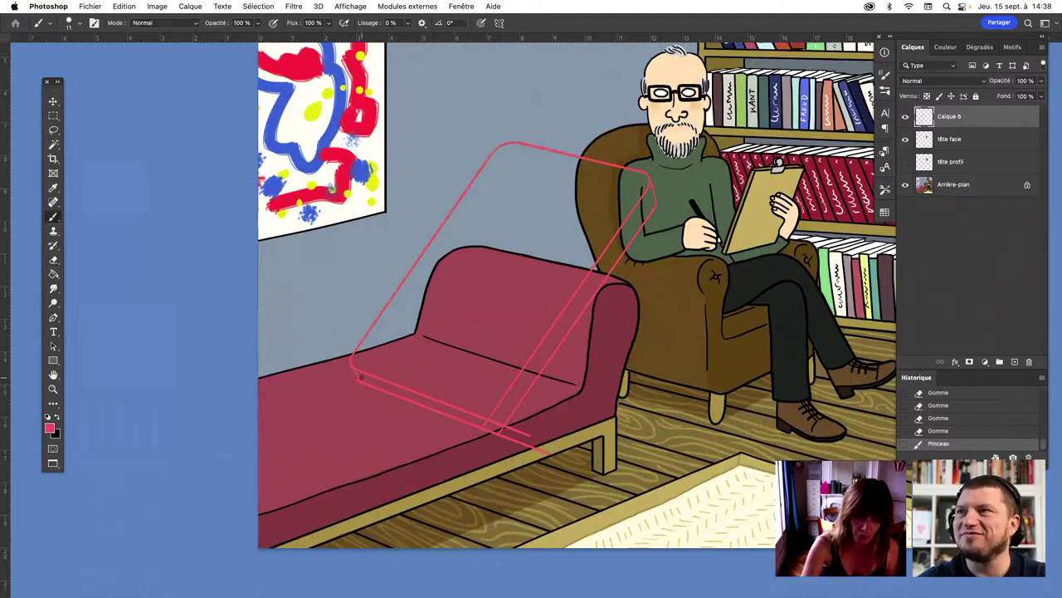
pyautogui.hotkey('ctrl', 'z')
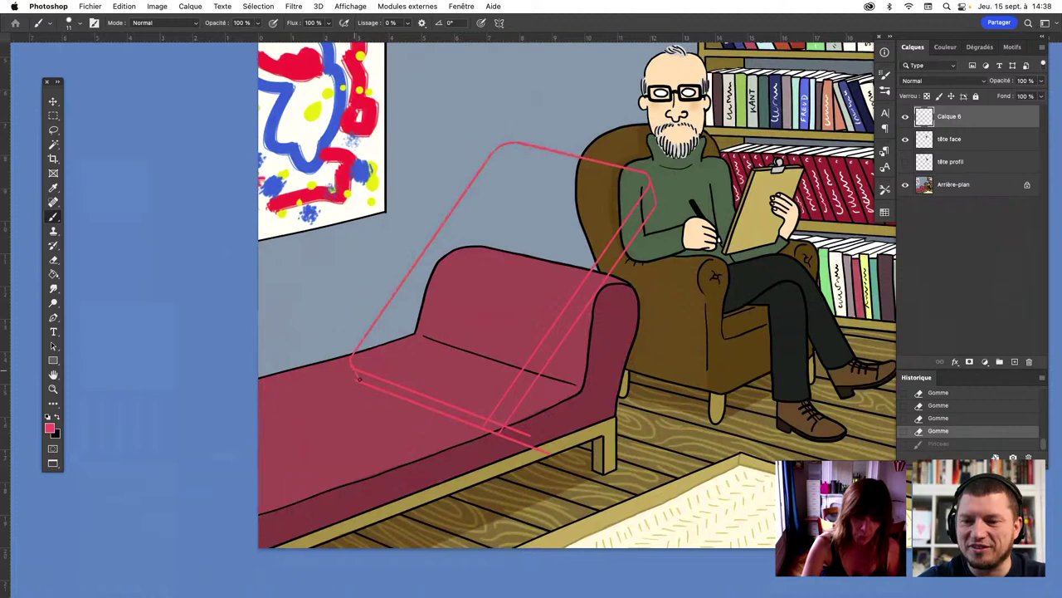
pyautogui.hotkey('ctrl', 'shift', 'z')
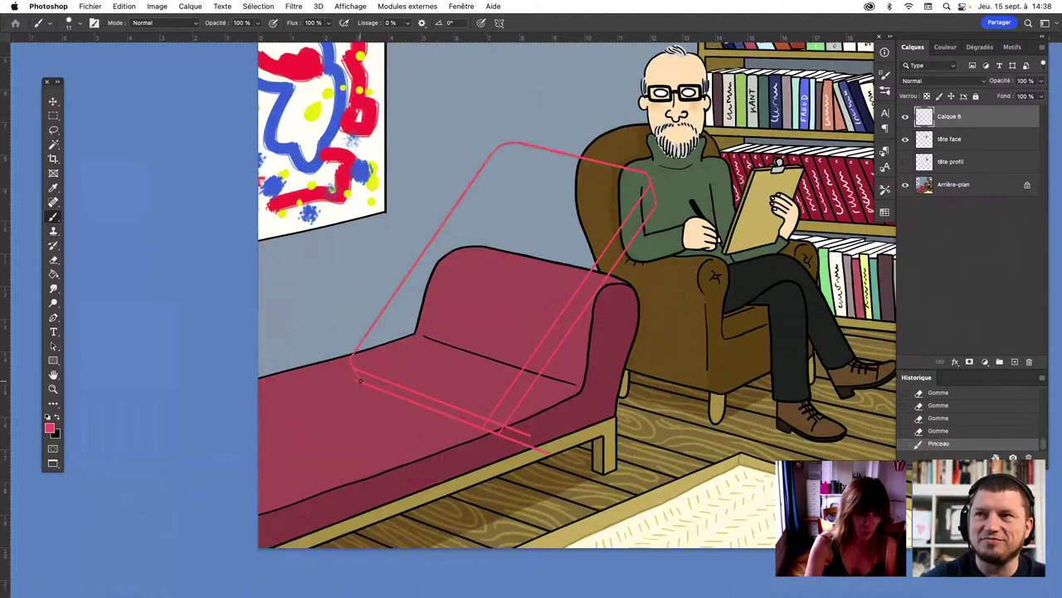
pyautogui.press('e')
pyautogui.moveTo(352, 376)
pyautogui.mouseDown()
pyautogui.moveTo(496, 421)
pyautogui.moveTo(490, 440)
pyautogui.mouseUp()
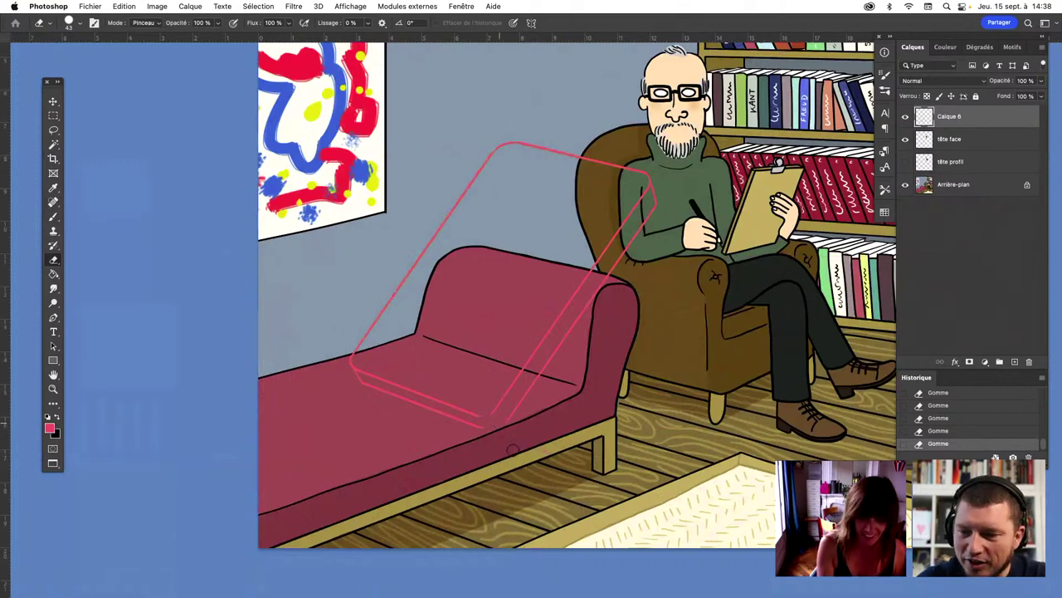
# Zoom in and redraw the tablet's rounded bottom corner with the brush
pyautogui.click(54, 218)
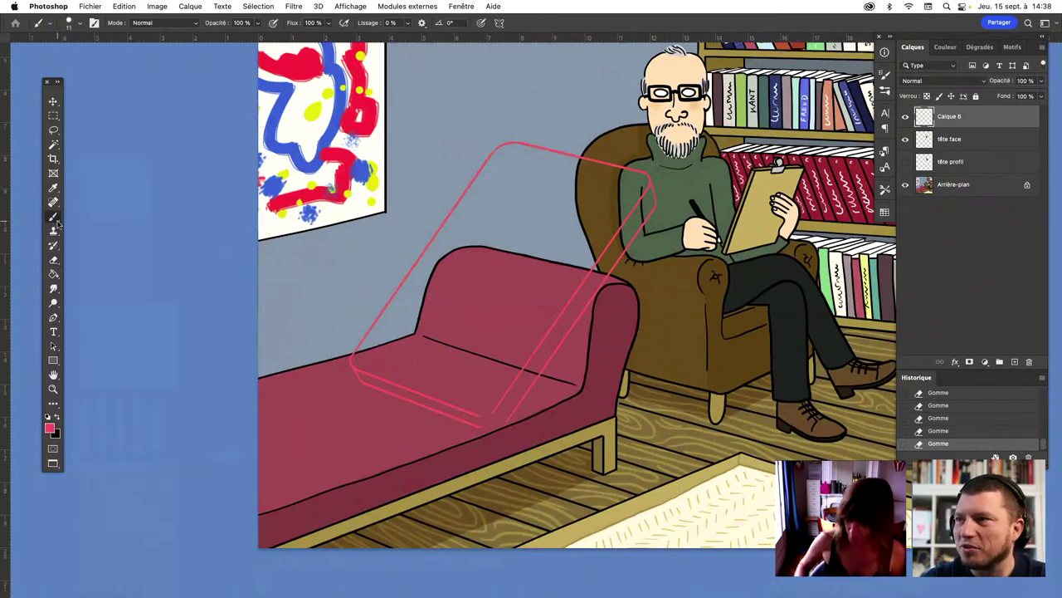
pyautogui.press('super+plus')
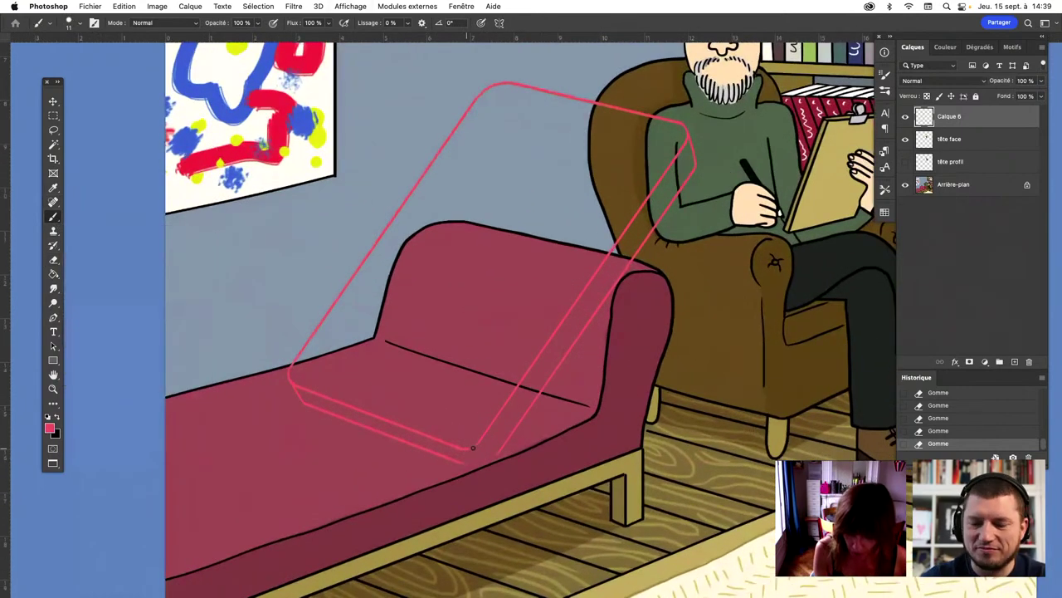
pyautogui.press('super+z')
pyautogui.moveTo(473, 448)
pyautogui.mouseDown()
pyautogui.moveTo(457, 447)
pyautogui.moveTo(483, 445)
pyautogui.moveTo(461, 462)
pyautogui.mouseUp()
pyautogui.press('super+z')
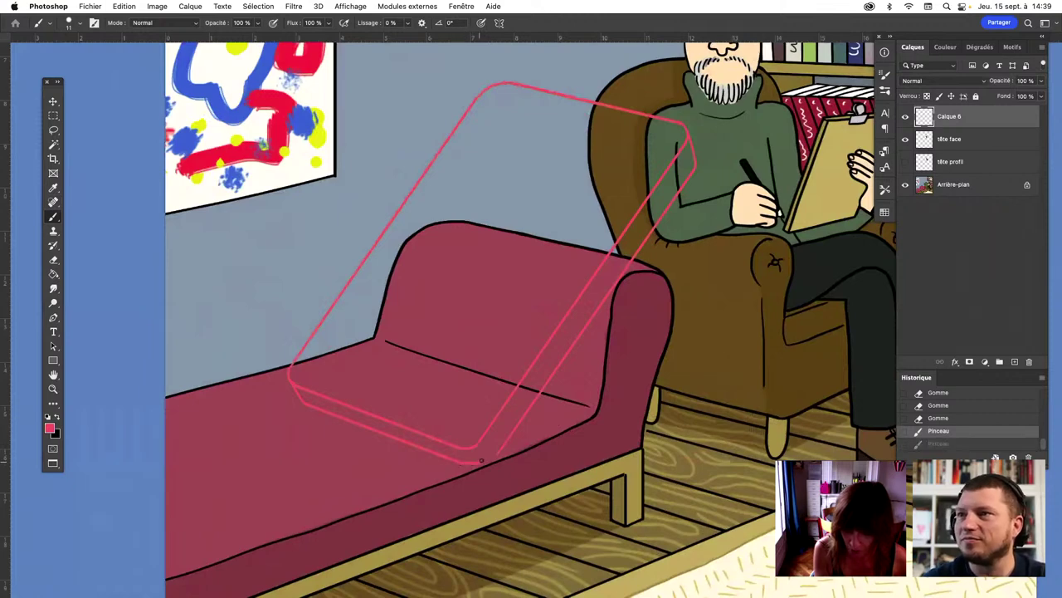
pyautogui.press('super+shift+z')
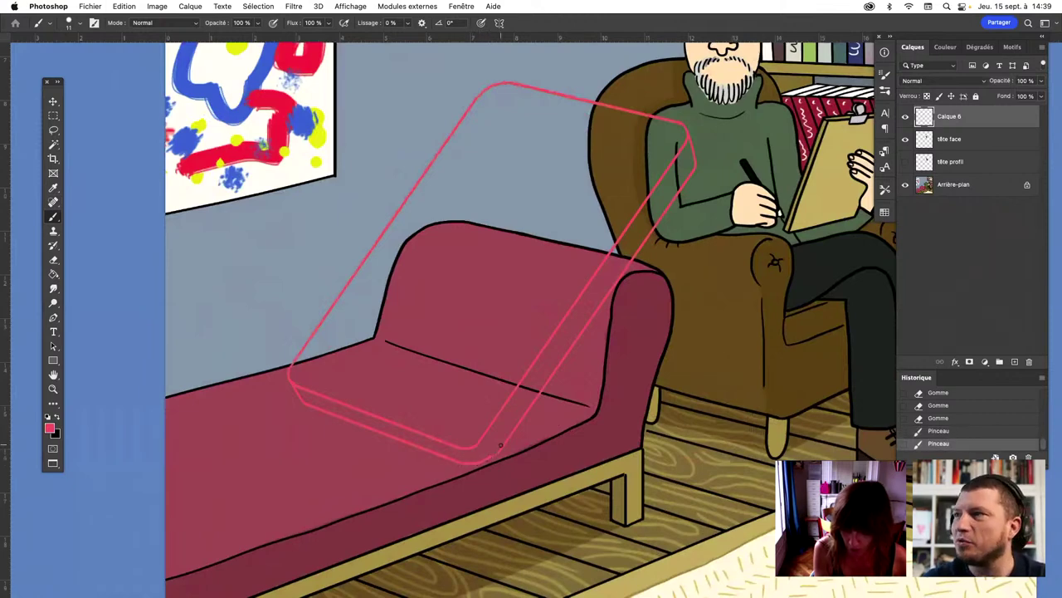
pyautogui.press('super+z')
pyautogui.press('super+shift+z')
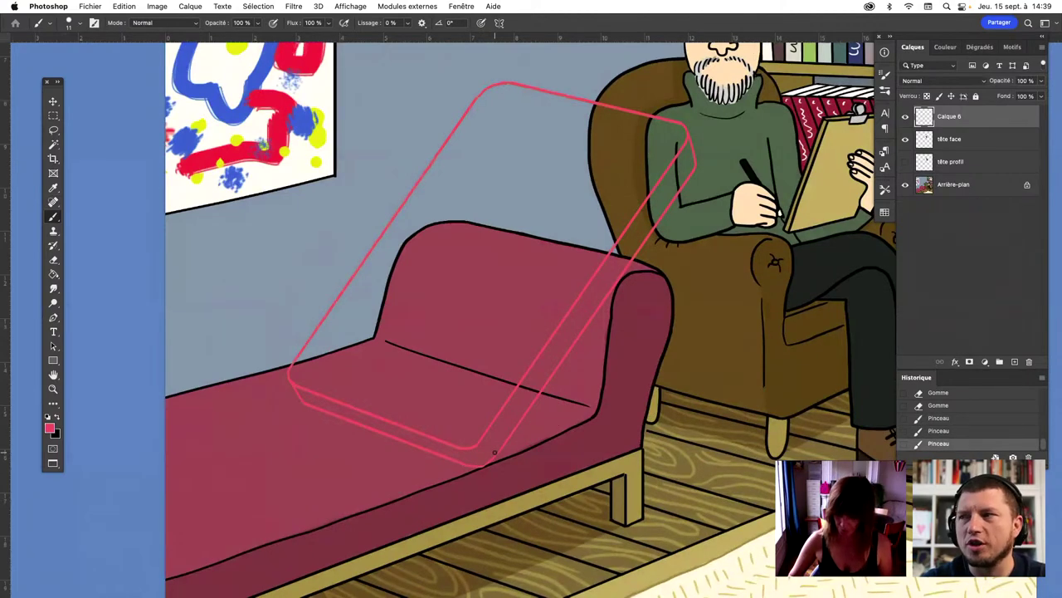
pyautogui.press('super+minus')
# Lasso-copy the tablet's left edge line and paste a copy just inside that edge
pyautogui.press('l')
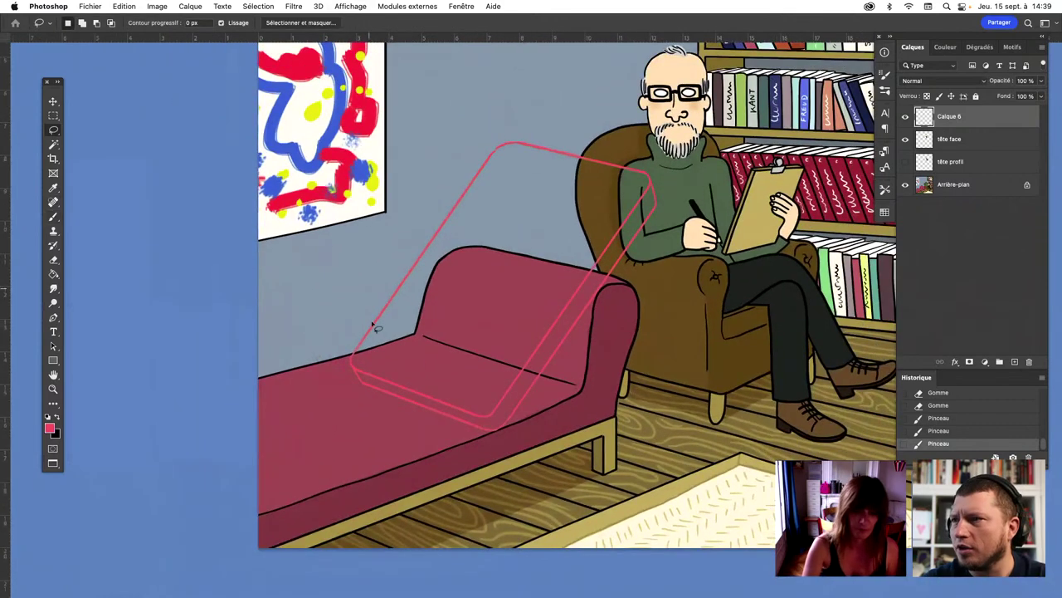
pyautogui.moveTo(375, 326); pyautogui.dragTo(470, 145)
pyautogui.click(351, 322)
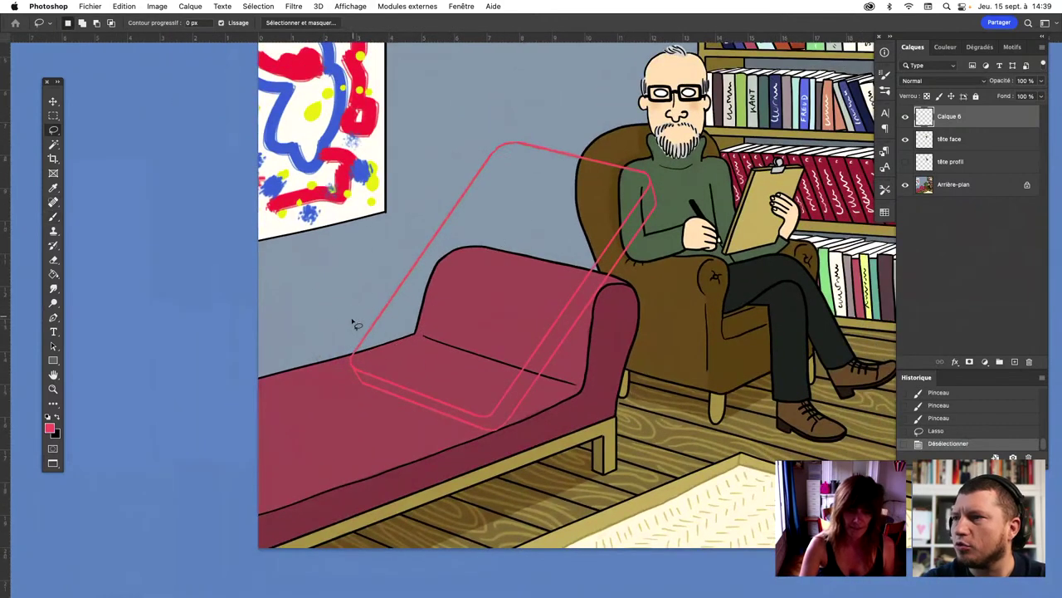
pyautogui.moveTo(351, 322)
pyautogui.mouseDown()
pyautogui.moveTo(491, 266)
pyautogui.moveTo(479, 141)
pyautogui.mouseUp()
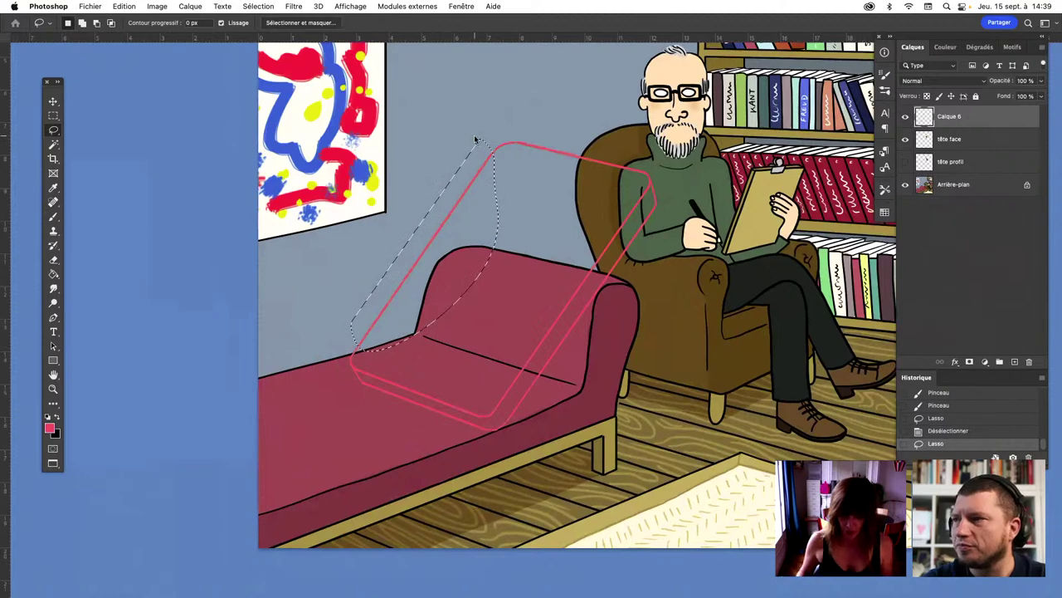
pyautogui.press('super+c')
pyautogui.press('super+v')
pyautogui.click(53, 100)
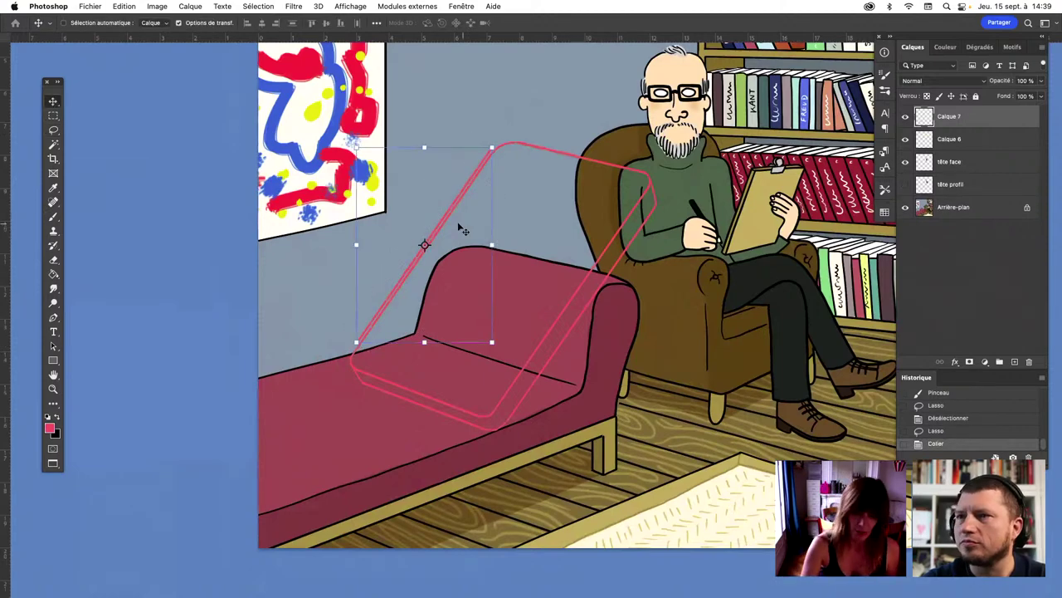
pyautogui.moveTo(466, 227); pyautogui.dragTo(477, 238)
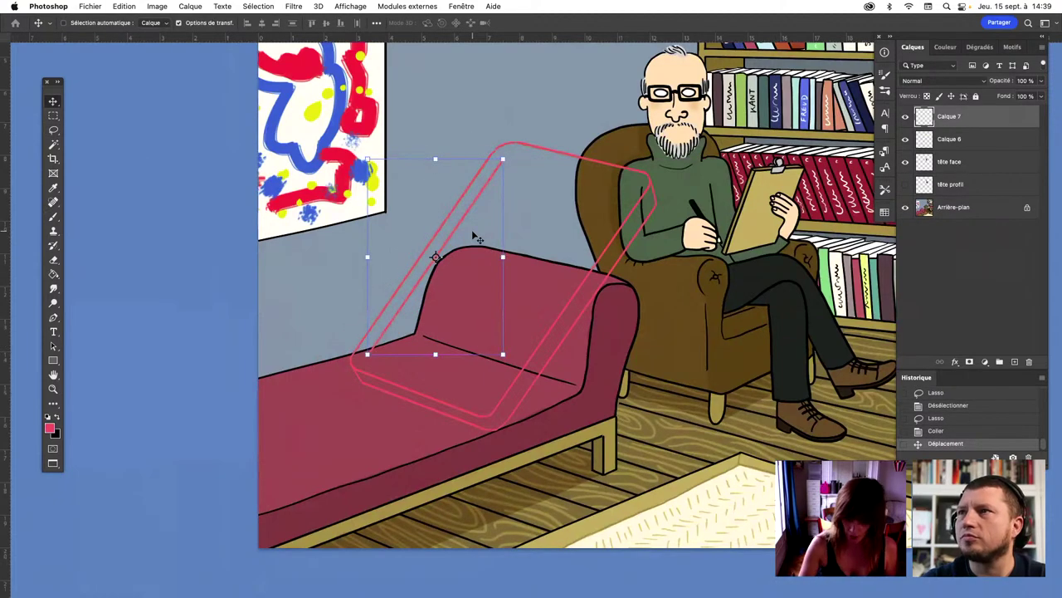
# Paste a second copy, rotate and lengthen it, and place it inside the right edge
pyautogui.press('super+v')
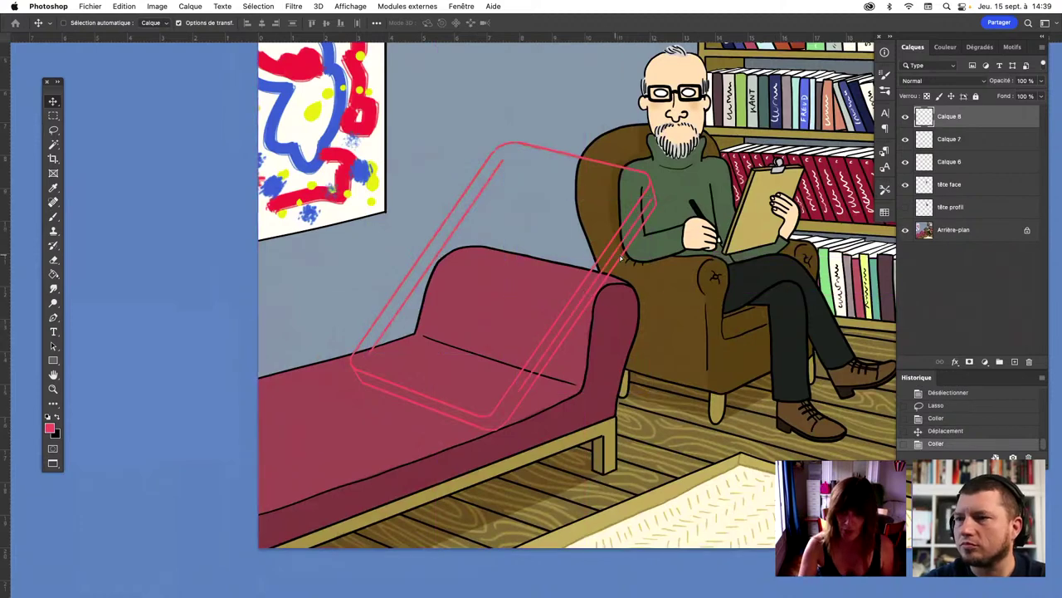
pyautogui.moveTo(621, 259); pyautogui.dragTo(586, 261)
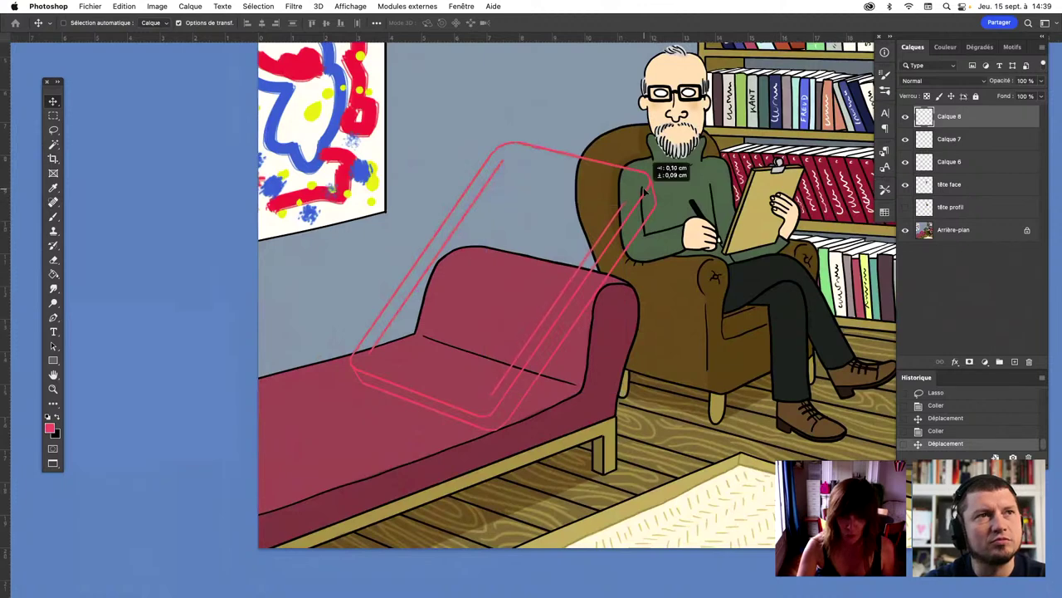
pyautogui.moveTo(628, 190)
pyautogui.mouseDown()
pyautogui.moveTo(693, 309)
pyautogui.moveTo(703, 300)
pyautogui.mouseUp()
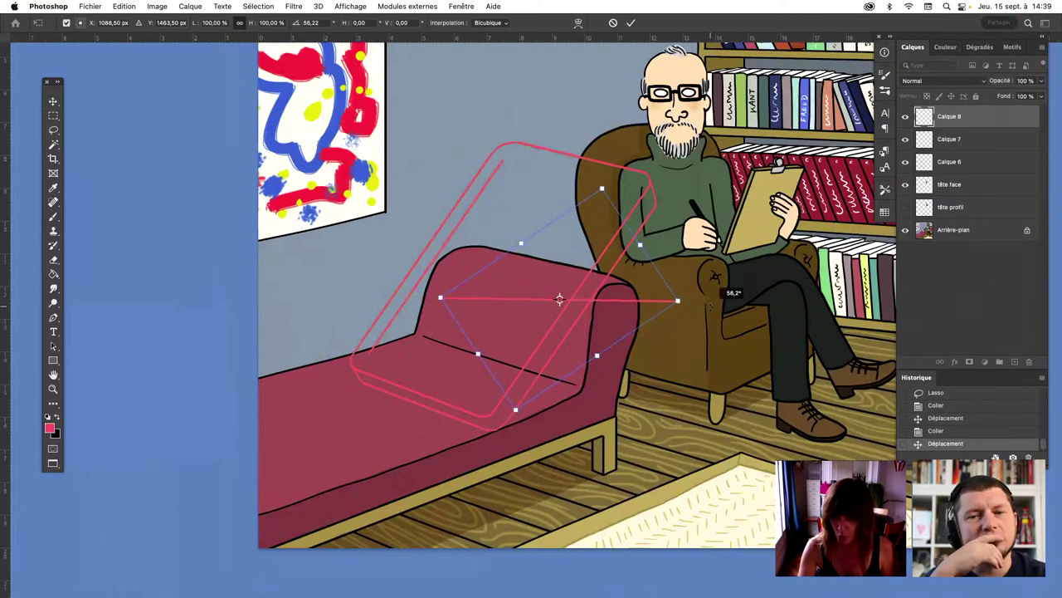
pyautogui.press('Return')
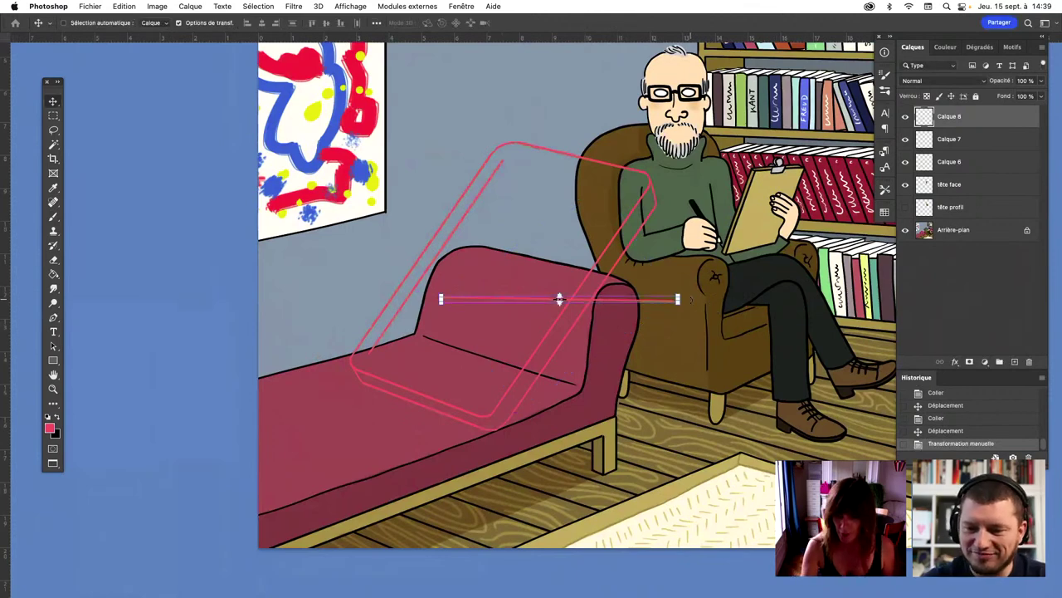
pyautogui.moveTo(680, 301); pyautogui.dragTo(724, 300)
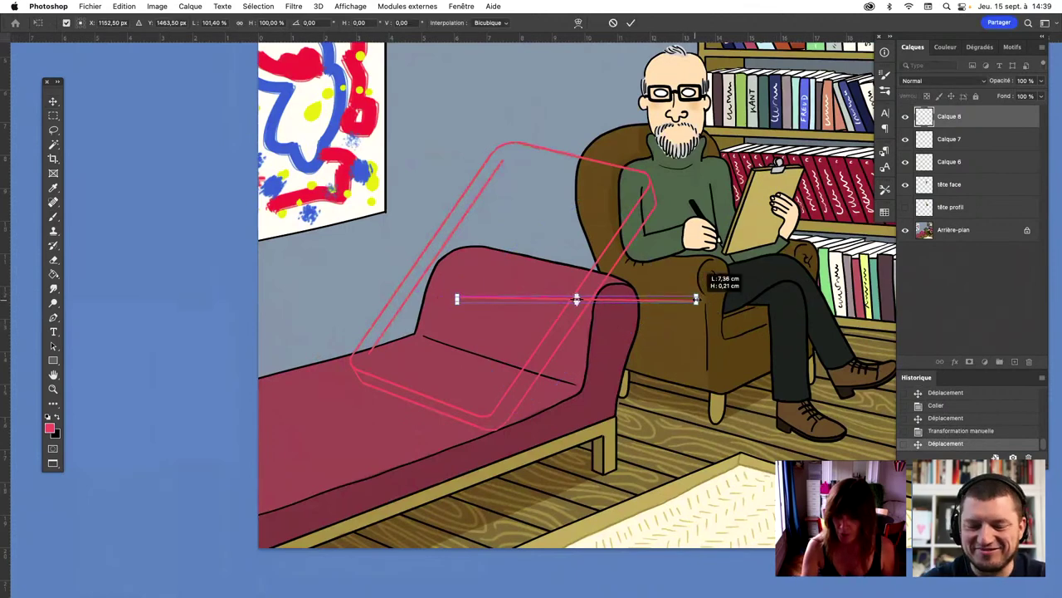
pyautogui.press('Return')
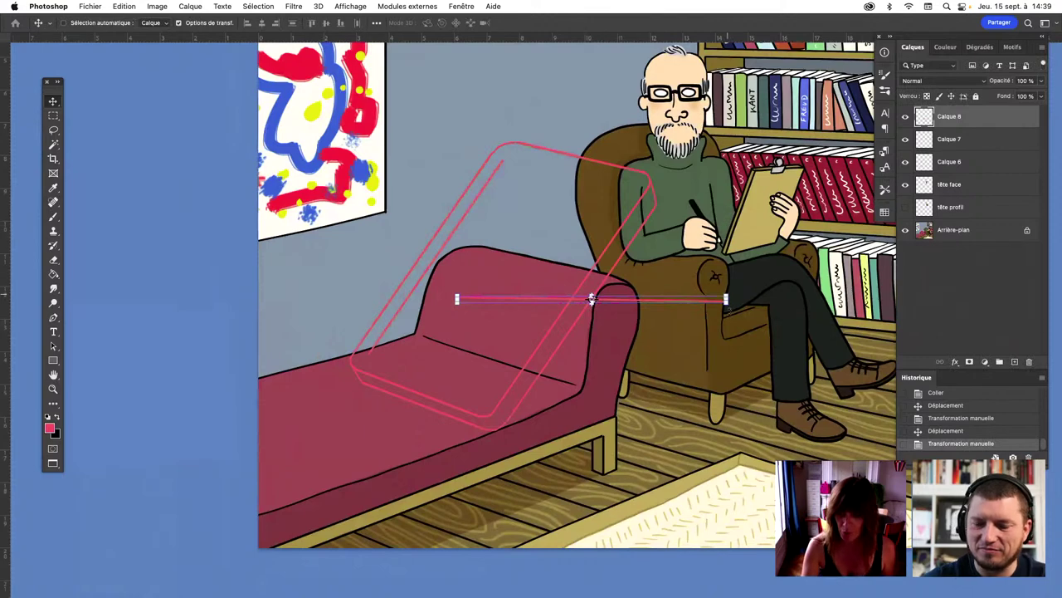
pyautogui.moveTo(731, 294); pyautogui.dragTo(669, 189)
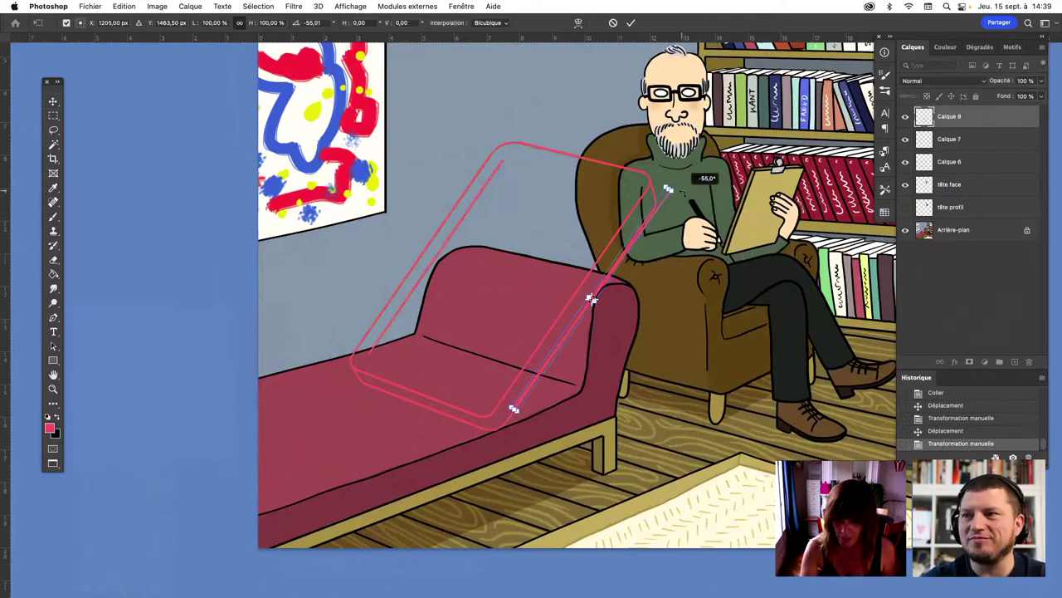
pyautogui.moveTo(638, 243); pyautogui.dragTo(605, 235)
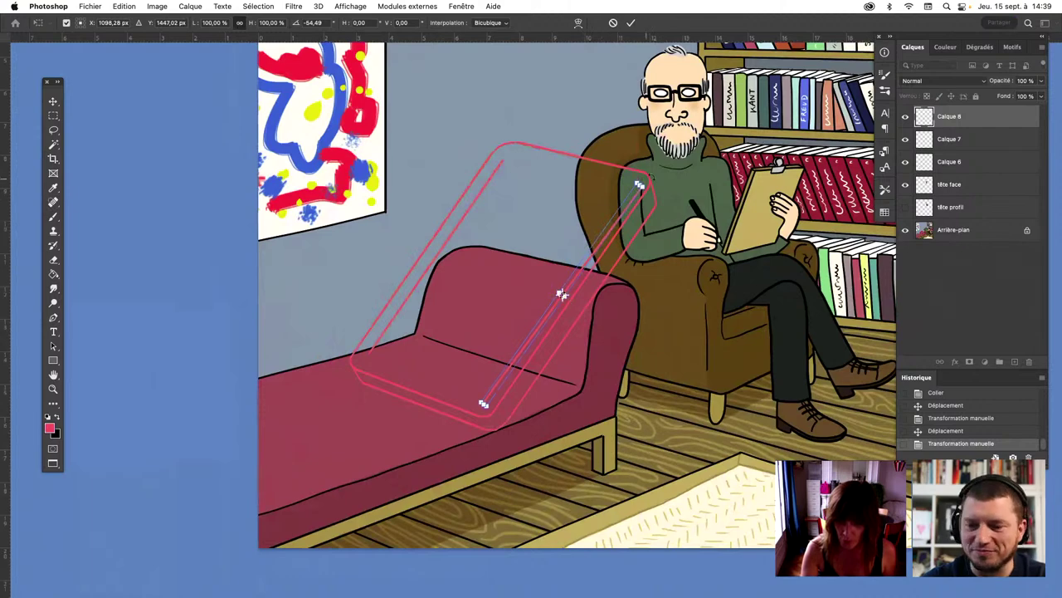
pyautogui.press('Return')
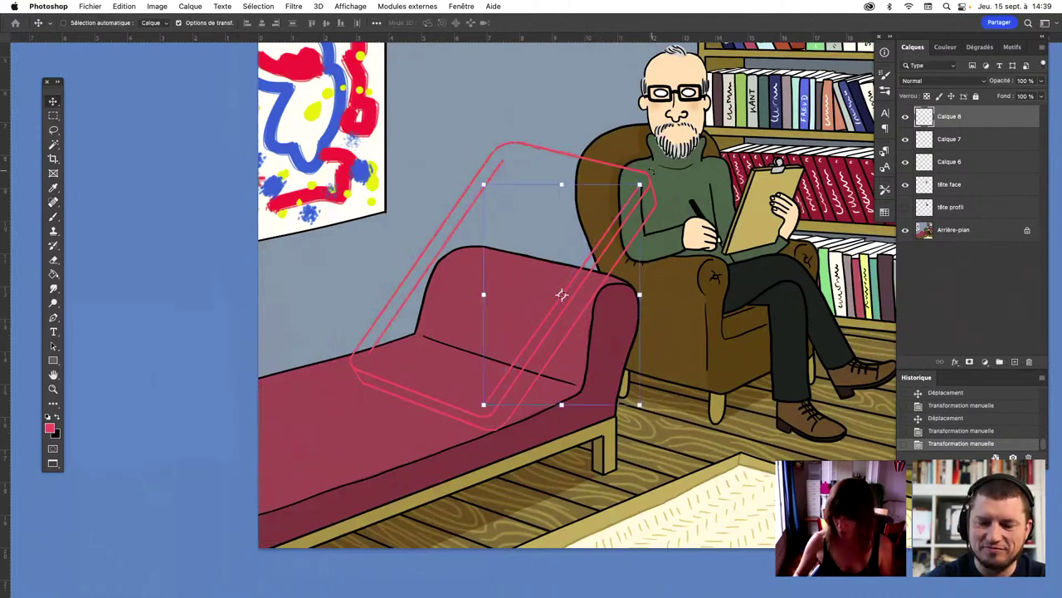
pyautogui.press('Left')
pyautogui.press('Left')
pyautogui.press('Left')
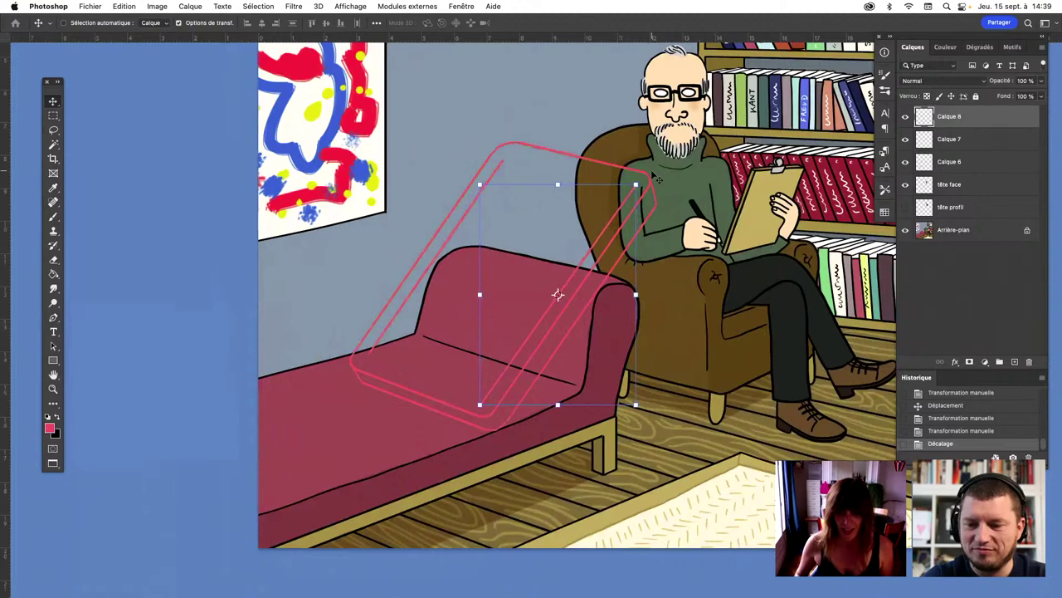
# Erase stray bits of the guide lines and save the file
pyautogui.click(54, 260)
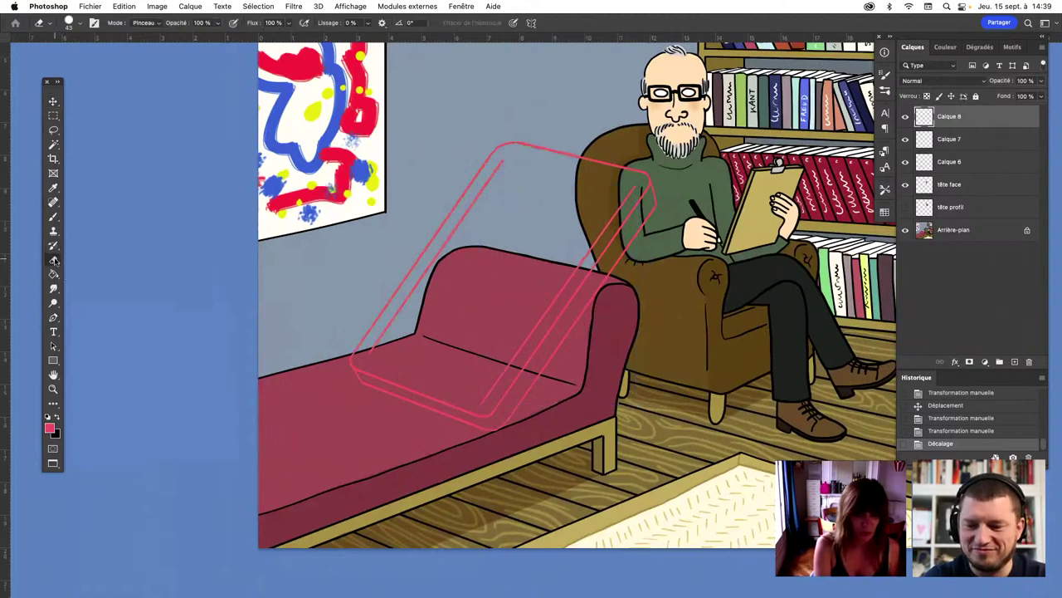
pyautogui.click(639, 186)
pyautogui.click(479, 402)
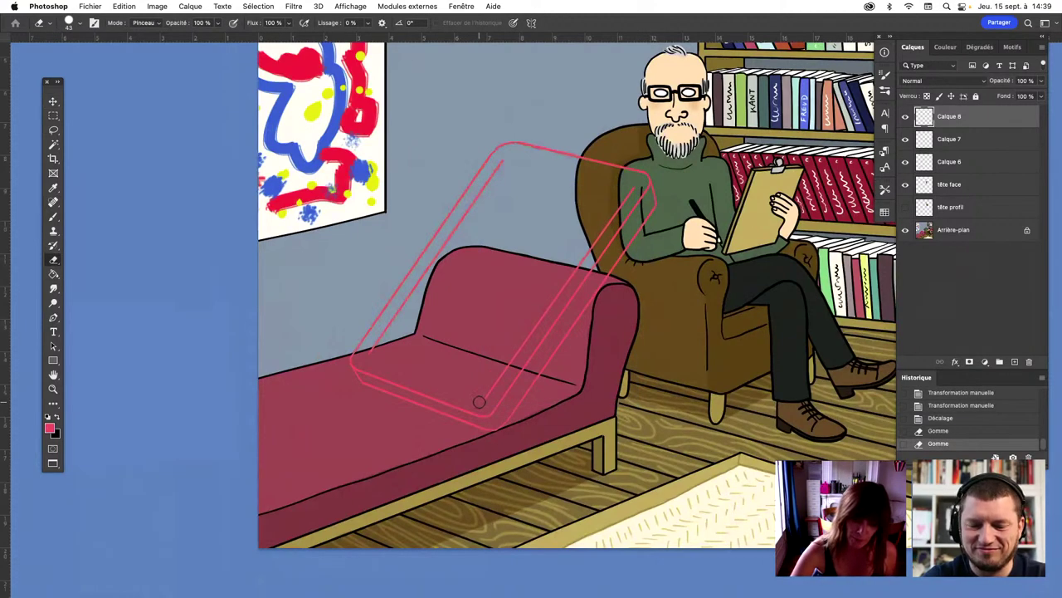
pyautogui.click(53, 216)
pyautogui.hotkey('ctrl', 's')
# Hide the Arrière-plan layer, merge the outline layers into Calque 8, and add an empty layer
pyautogui.click(905, 230)
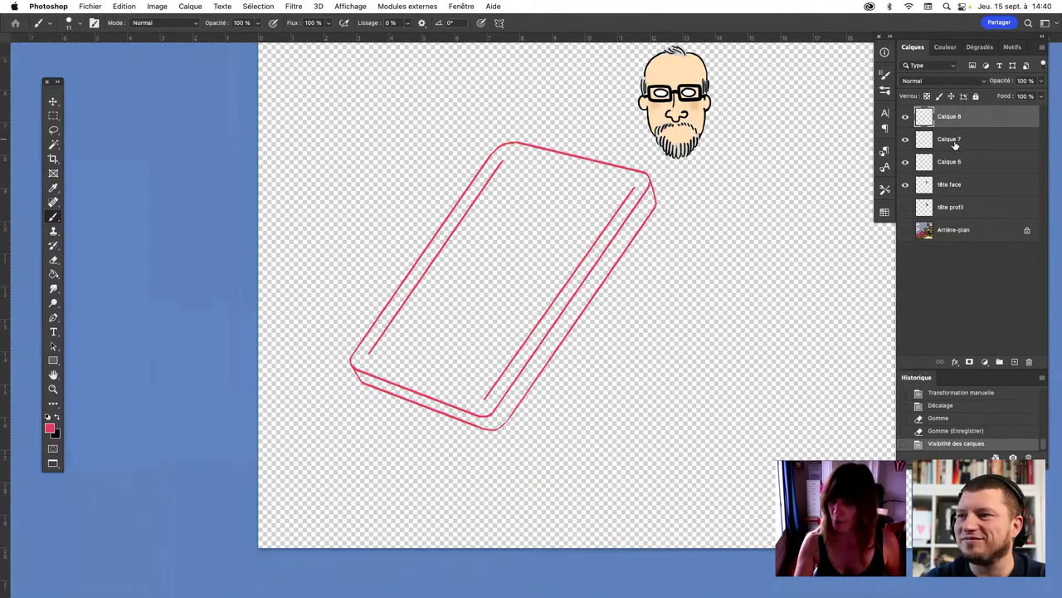
pyautogui.keyDown('shift'); pyautogui.click(956, 143); pyautogui.keyUp('shift')
pyautogui.hotkey('ctrl', 'e')
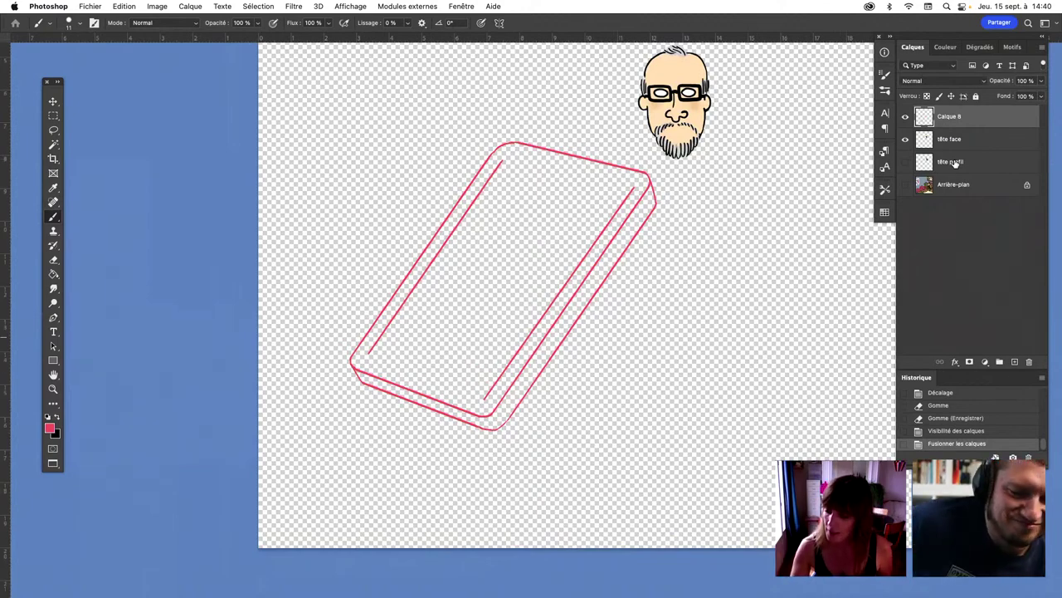
pyautogui.click(1014, 361)
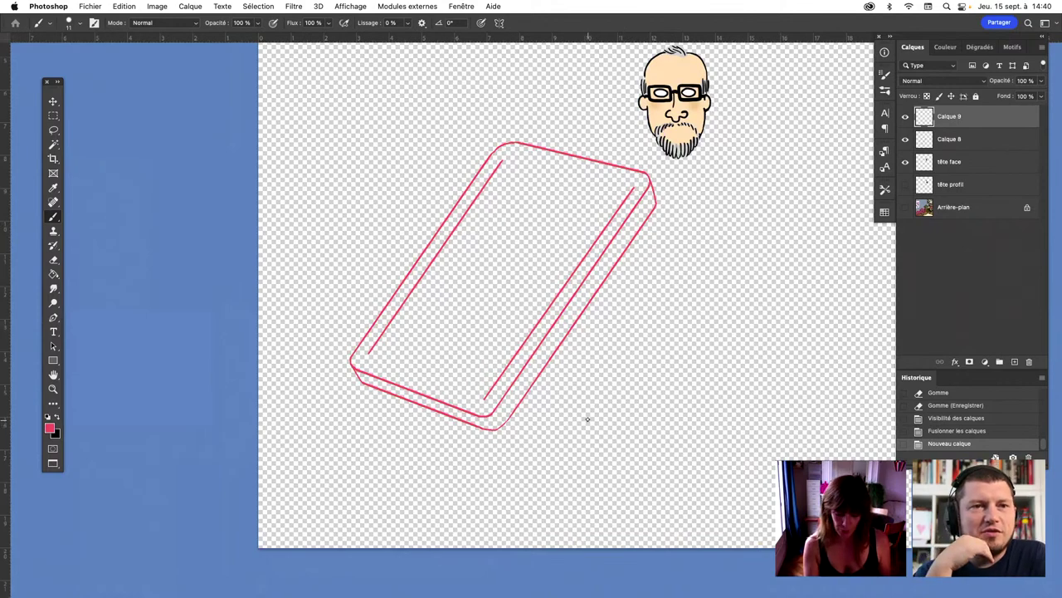
# Cut the loose red line below the tablet and paste it onto its own layer
pyautogui.moveTo(763, 424); pyautogui.dragTo(765, 421)
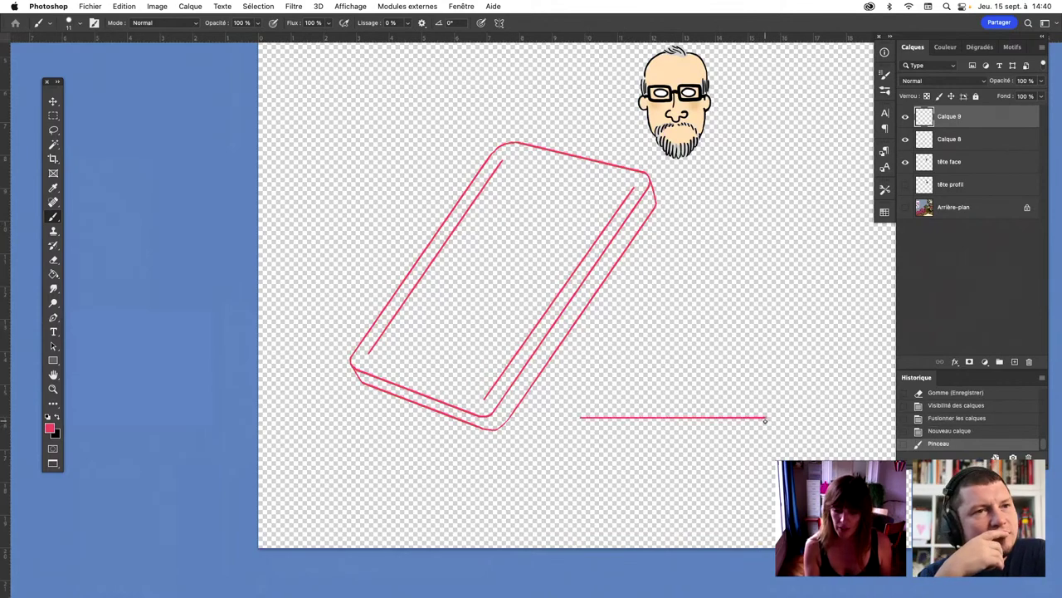
pyautogui.click(53, 143)
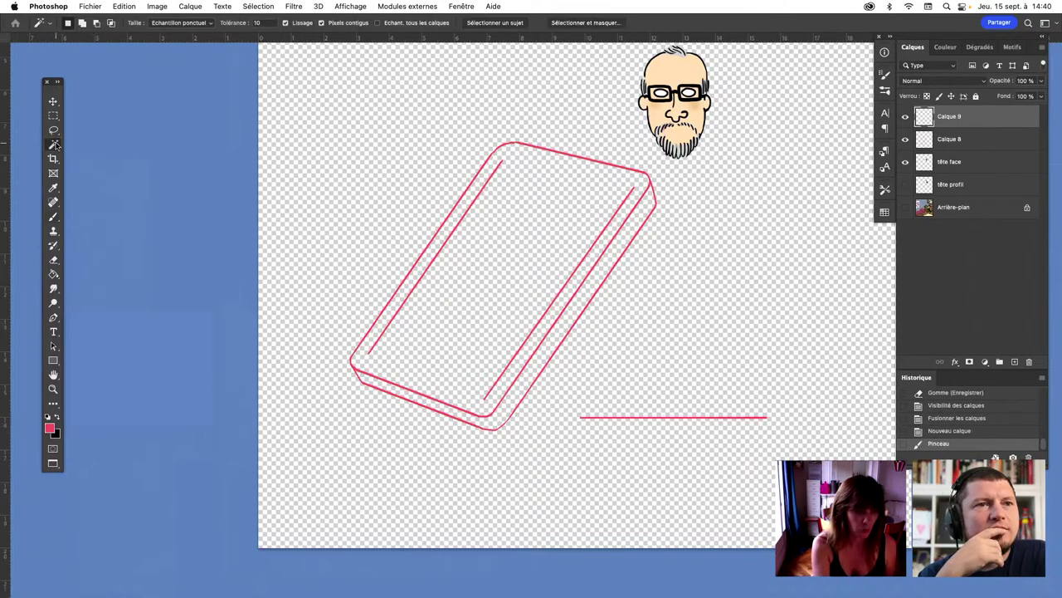
pyautogui.click(664, 418)
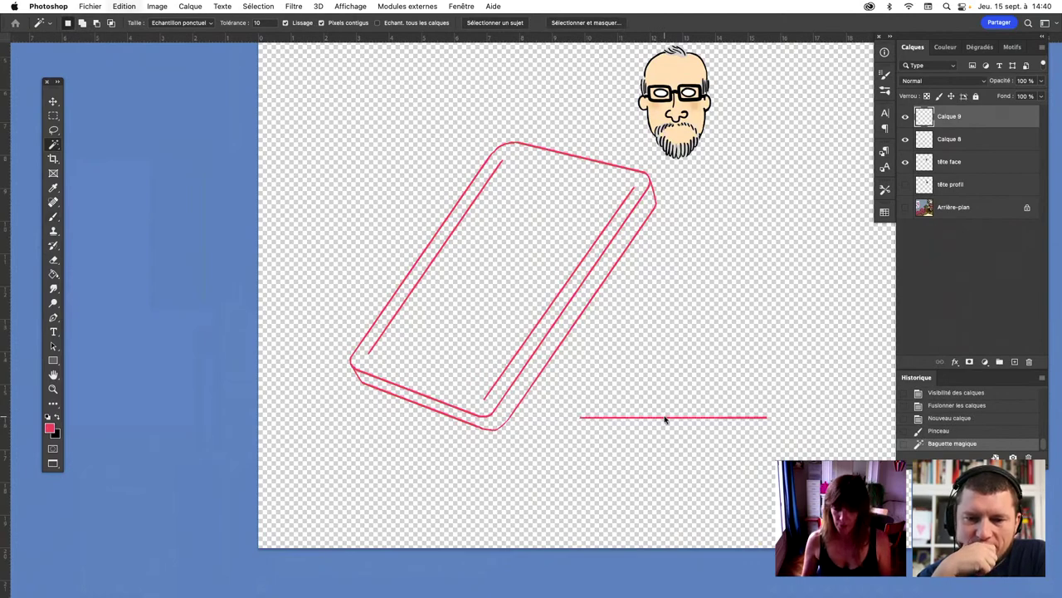
pyautogui.hotkey('ctrl', 'x')
pyautogui.hotkey('ctrl', 'v')
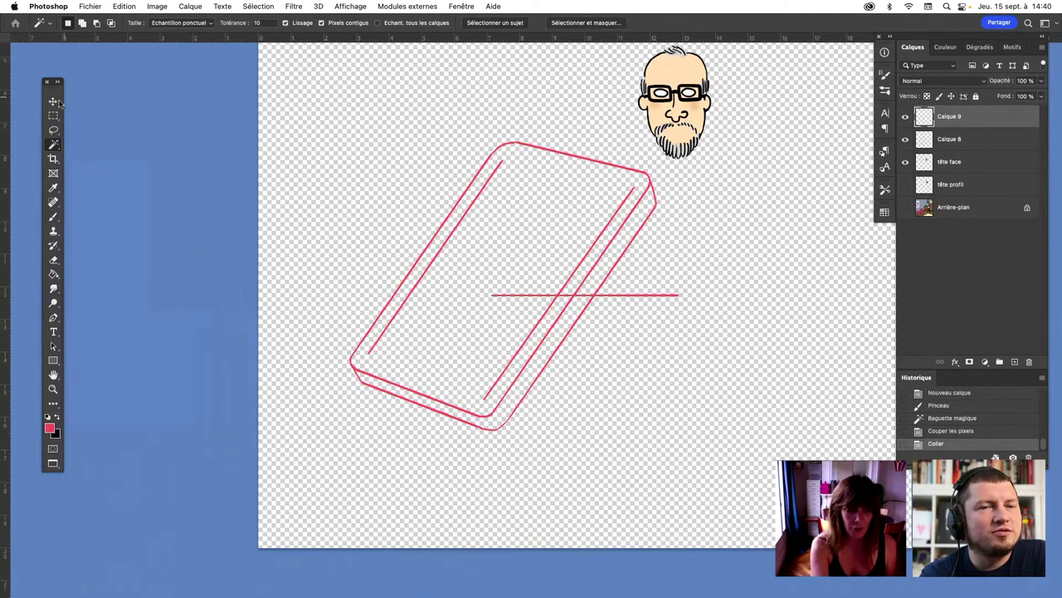
# Move and rotate the pasted line so it runs along the tablet's top edge
pyautogui.click(55, 101)
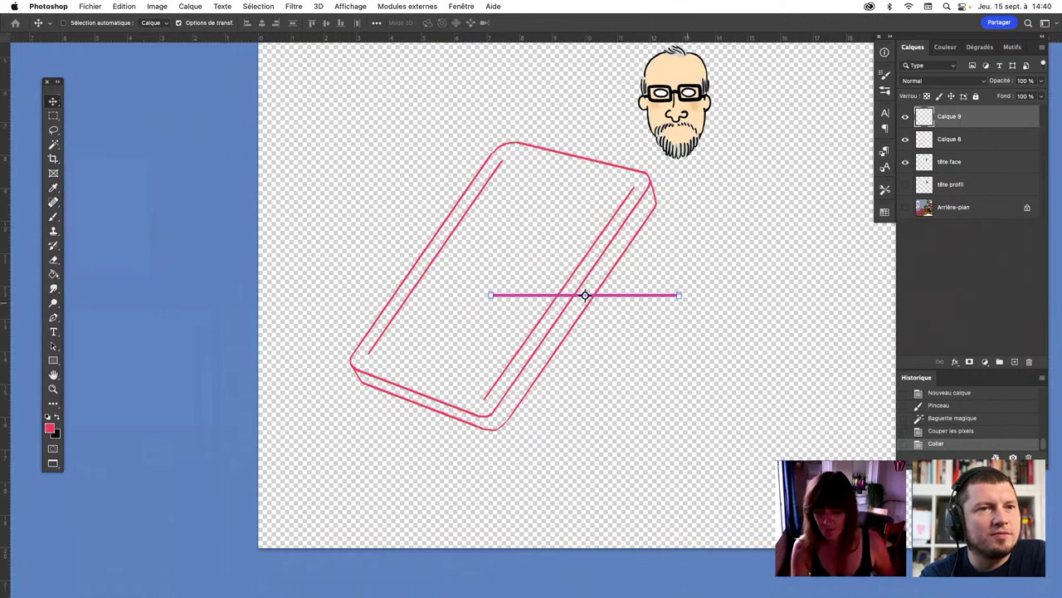
pyautogui.moveTo(696, 295); pyautogui.dragTo(695, 338)
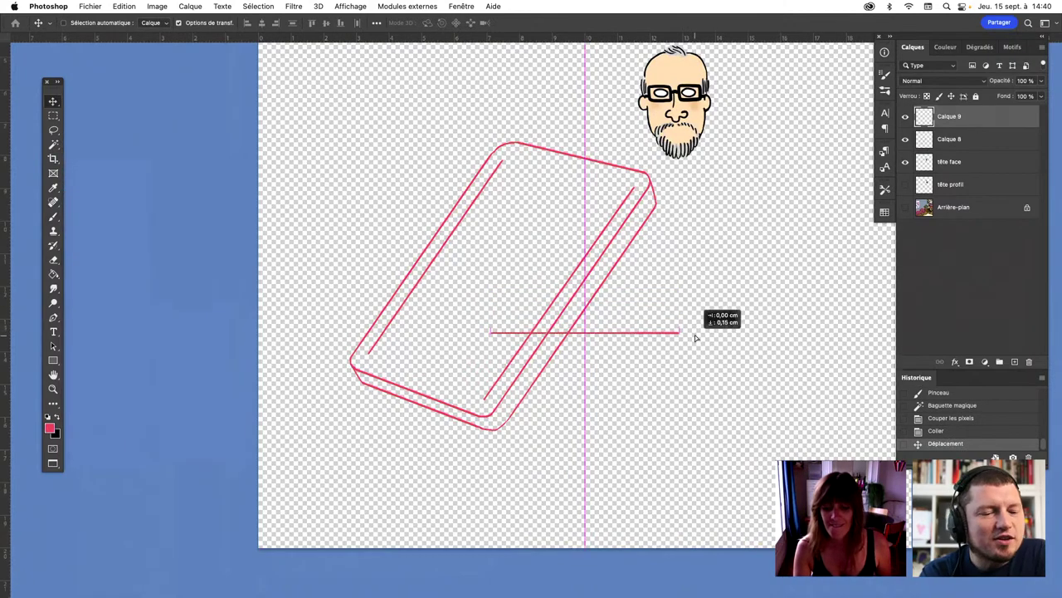
pyautogui.moveTo(689, 336)
pyautogui.mouseDown()
pyautogui.moveTo(688, 366)
pyautogui.moveTo(647, 198)
pyautogui.mouseUp()
pyautogui.press('Return')
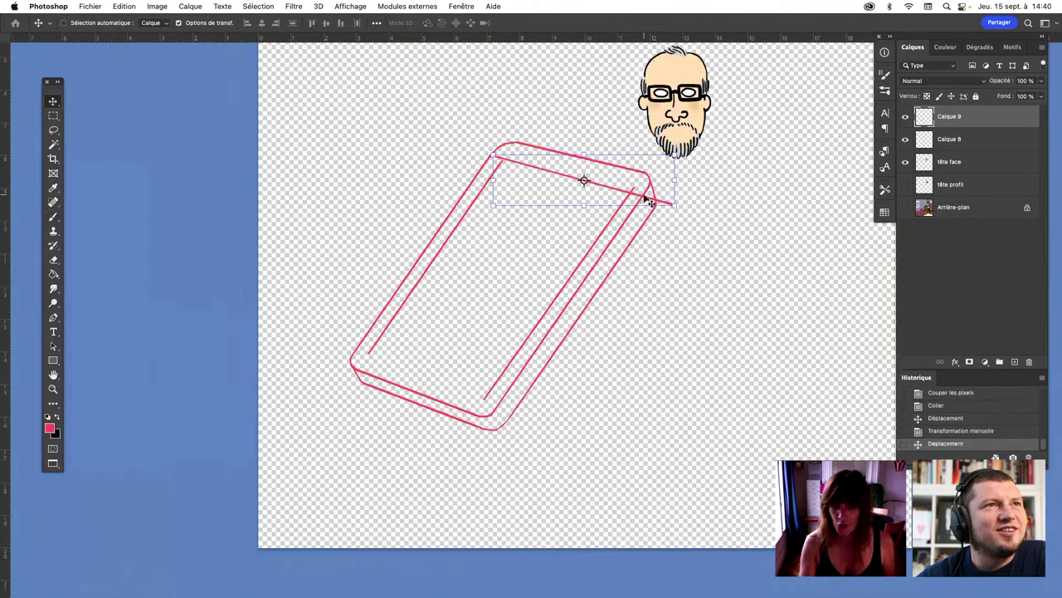
pyautogui.moveTo(584, 180); pyautogui.dragTo(498, 158)
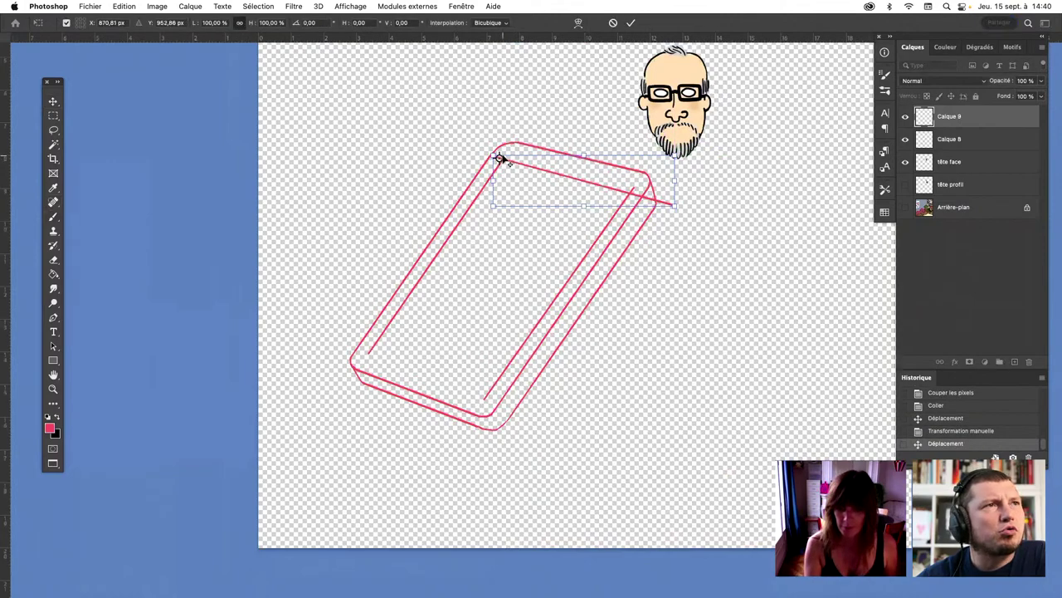
pyautogui.moveTo(689, 198); pyautogui.dragTo(720, 198)
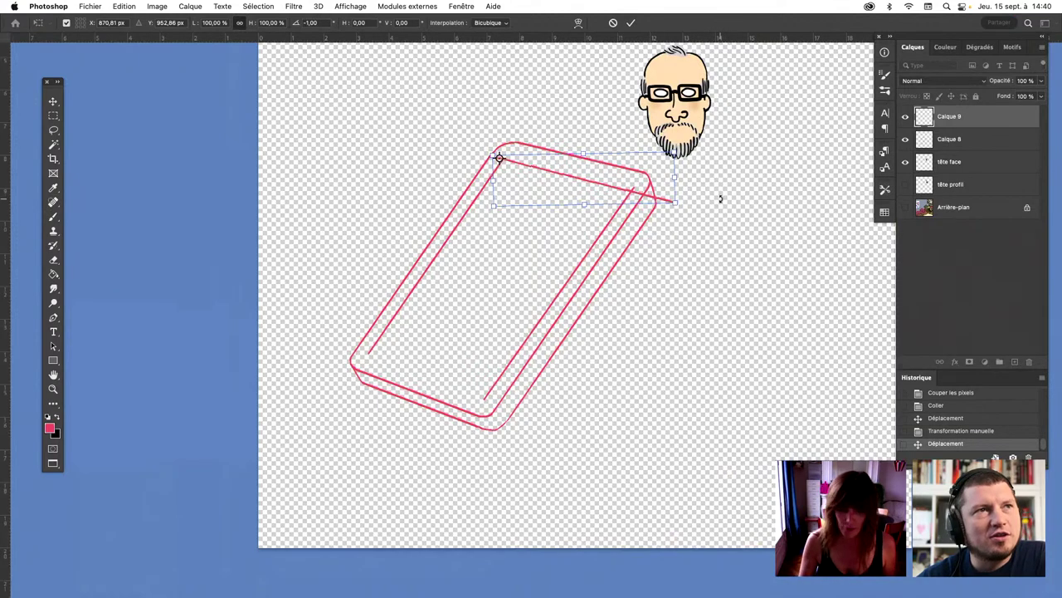
# Erase the line's overhanging ends and merge it down into the tablet layer
pyautogui.click(53, 259)
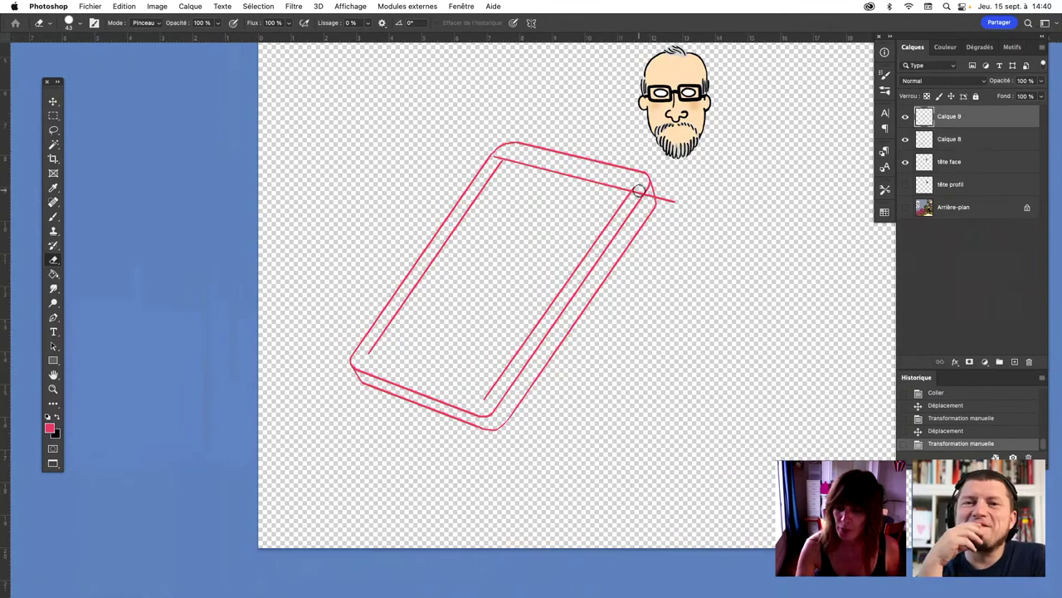
pyautogui.moveTo(648, 198); pyautogui.dragTo(681, 208)
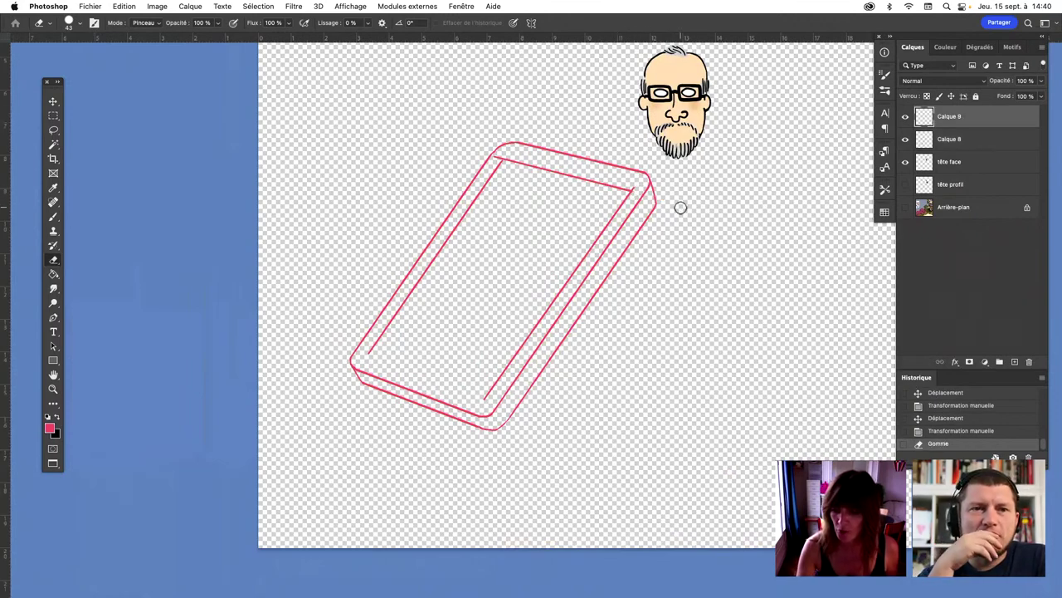
pyautogui.moveTo(506, 157); pyautogui.dragTo(504, 148)
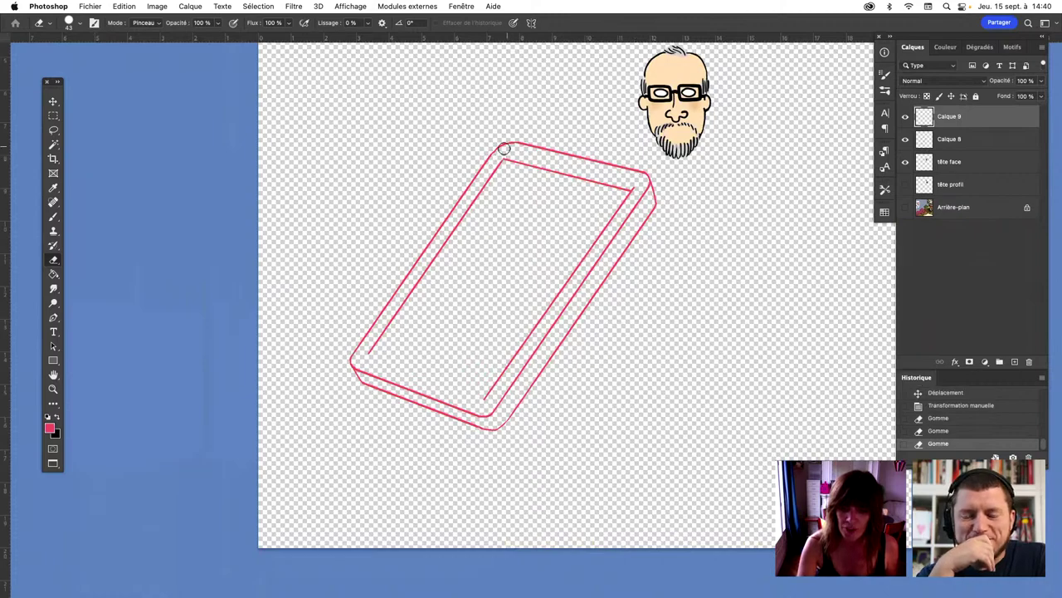
pyautogui.keyDown('shift'); pyautogui.click(959, 140); pyautogui.keyUp('shift')
pyautogui.hotkey('ctrl', 'e')
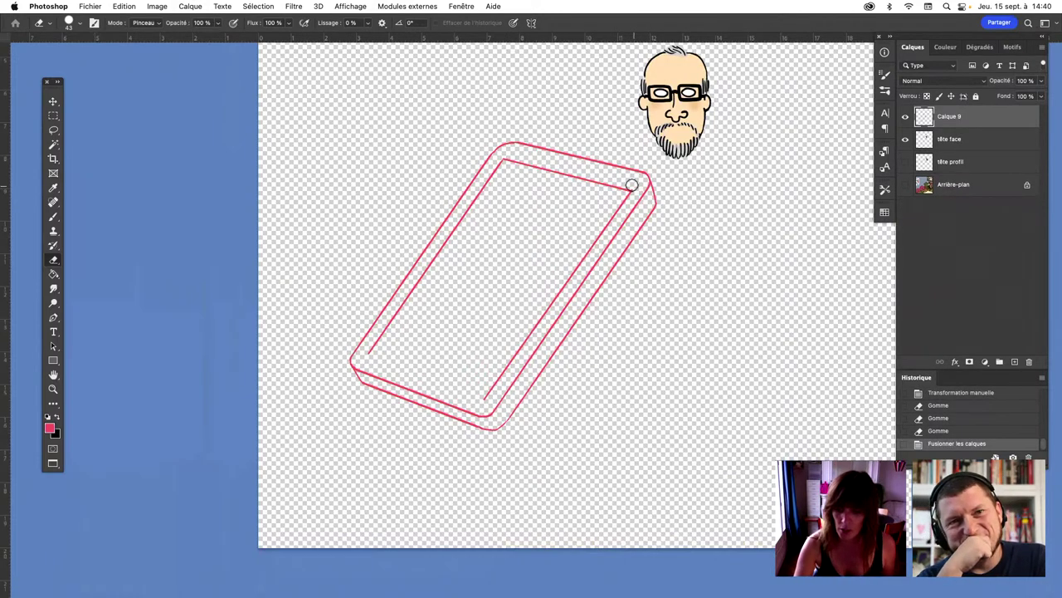
pyautogui.moveTo(631, 184); pyautogui.dragTo(632, 182)
# Shift the tablet's inner screen lines slightly up and right, then deselect them
pyautogui.click(53, 146)
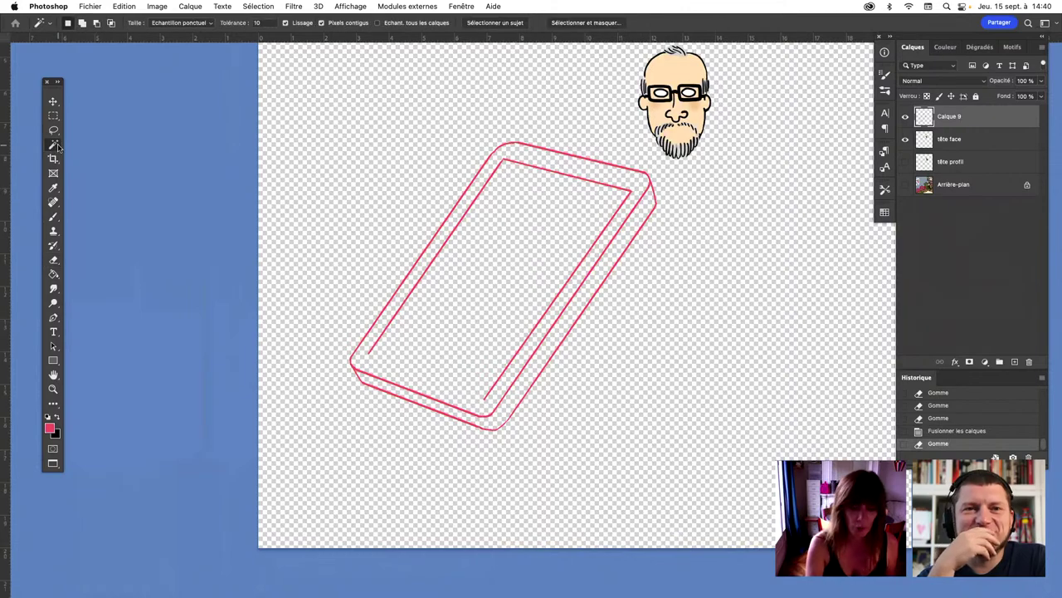
pyautogui.click(581, 183)
pyautogui.press('v')
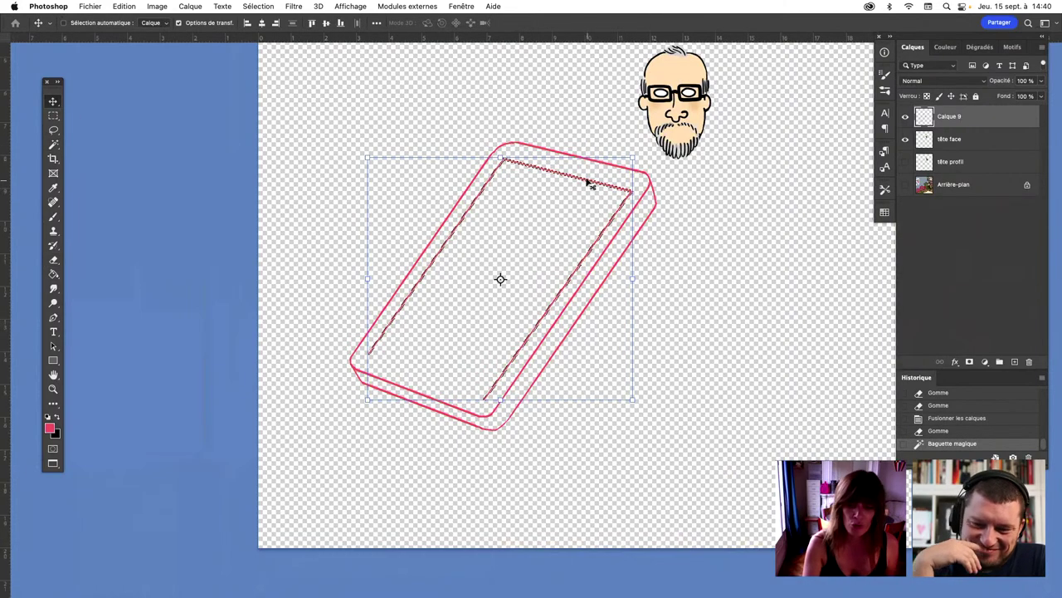
pyautogui.moveTo(588, 183); pyautogui.dragTo(592, 178)
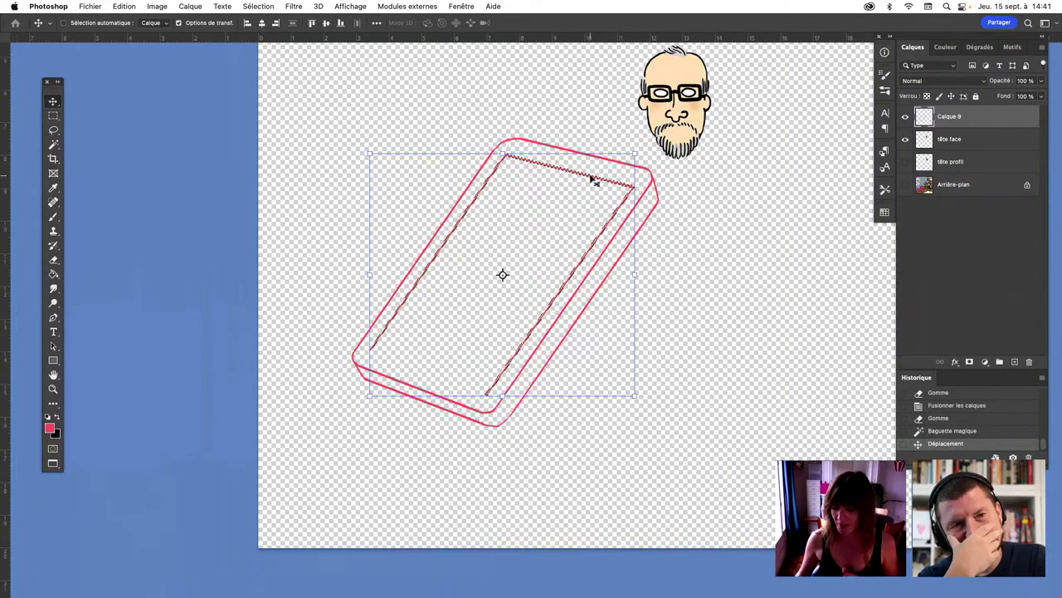
pyautogui.press('Up')
pyautogui.press('Up')
pyautogui.press('Right')
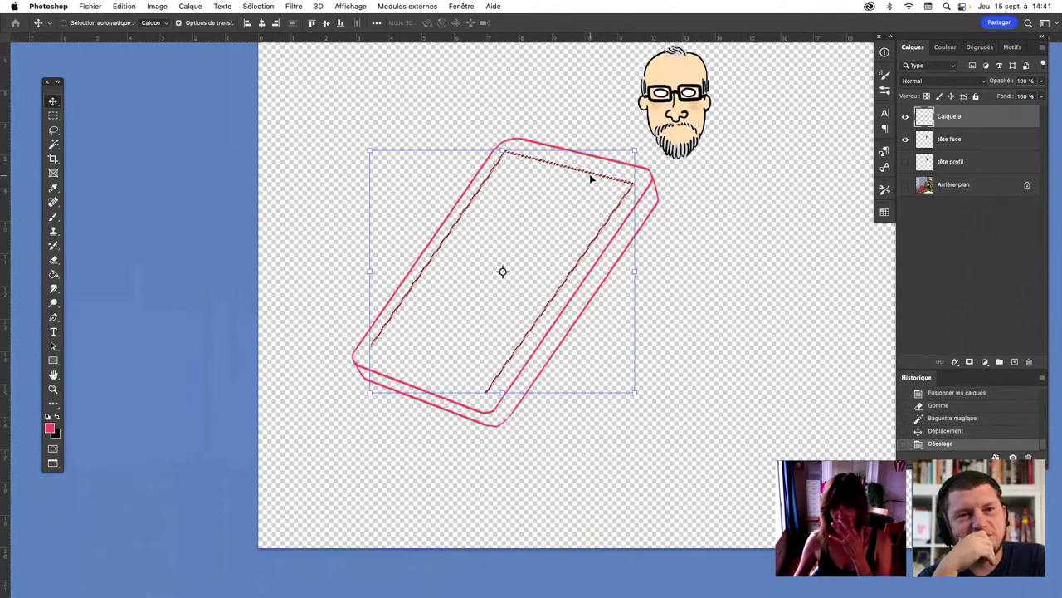
pyautogui.press('Up')
pyautogui.press('Up')
pyautogui.press('Up')
pyautogui.press('Right')
pyautogui.press('Right')
pyautogui.press('Right')
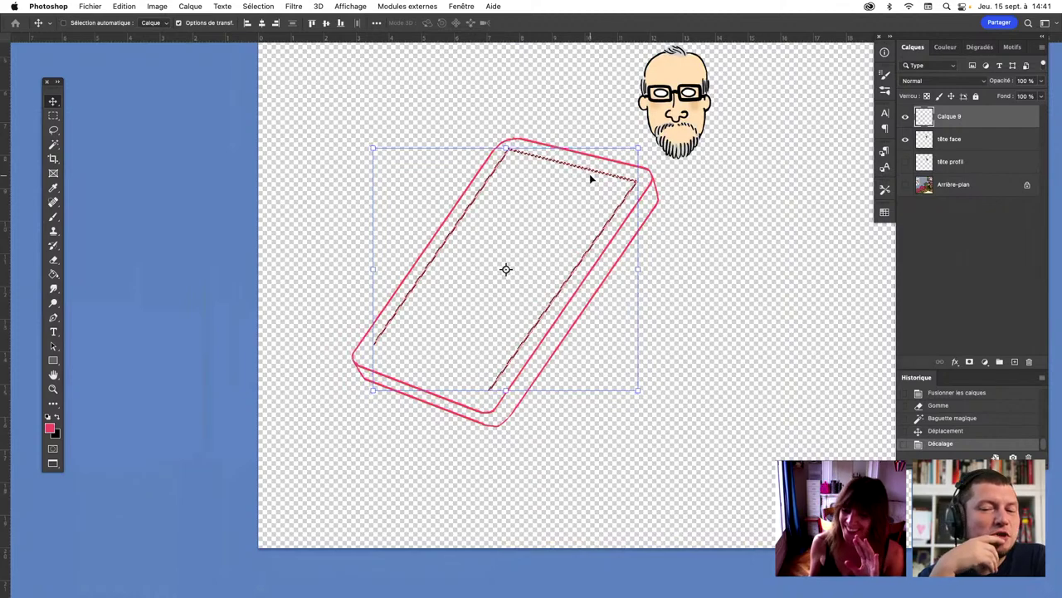
pyautogui.click(53, 216)
pyautogui.hotkey('ctrl', 'd')
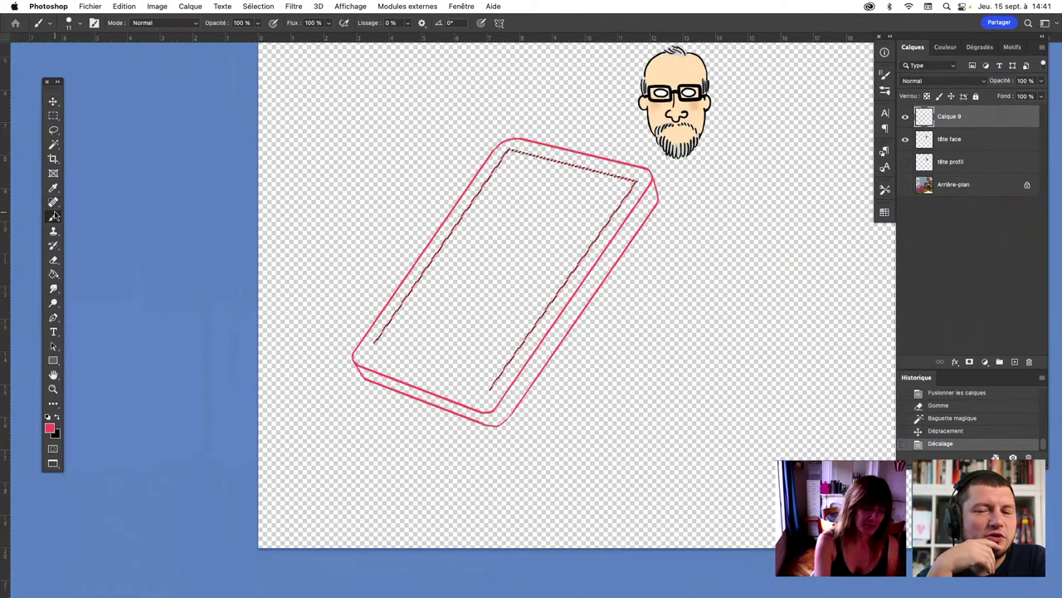
# Copy the bottom inner edge line and rotate the copy to close the screen's bottom
pyautogui.click(54, 131)
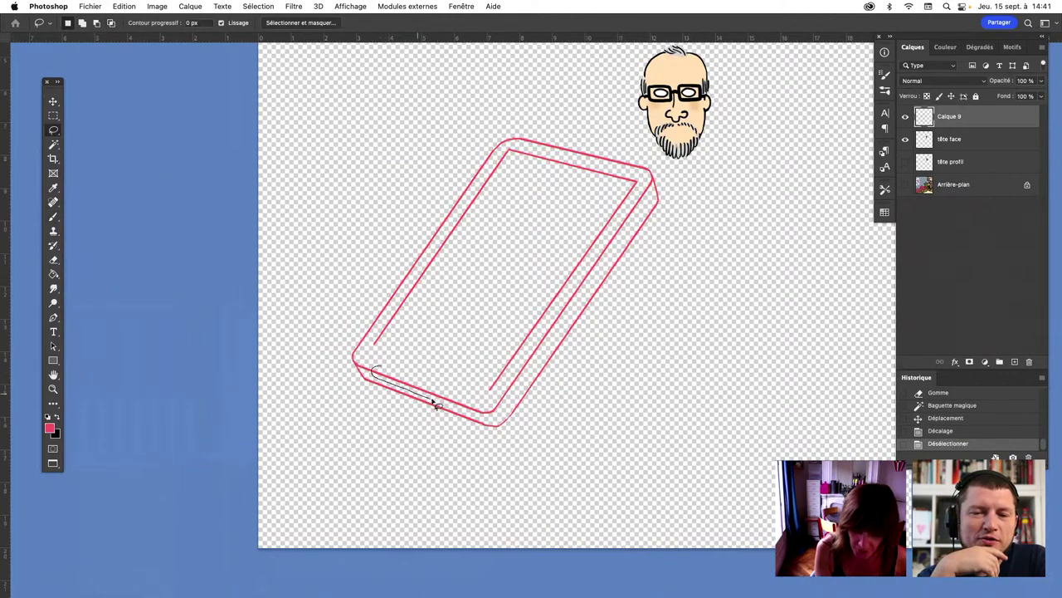
pyautogui.moveTo(480, 410)
pyautogui.mouseDown()
pyautogui.moveTo(486, 400)
pyautogui.moveTo(457, 378)
pyautogui.moveTo(499, 381)
pyautogui.mouseUp()
pyautogui.hotkey('ctrl', 'c')
pyautogui.hotkey('ctrl', 'v')
pyautogui.click(53, 101)
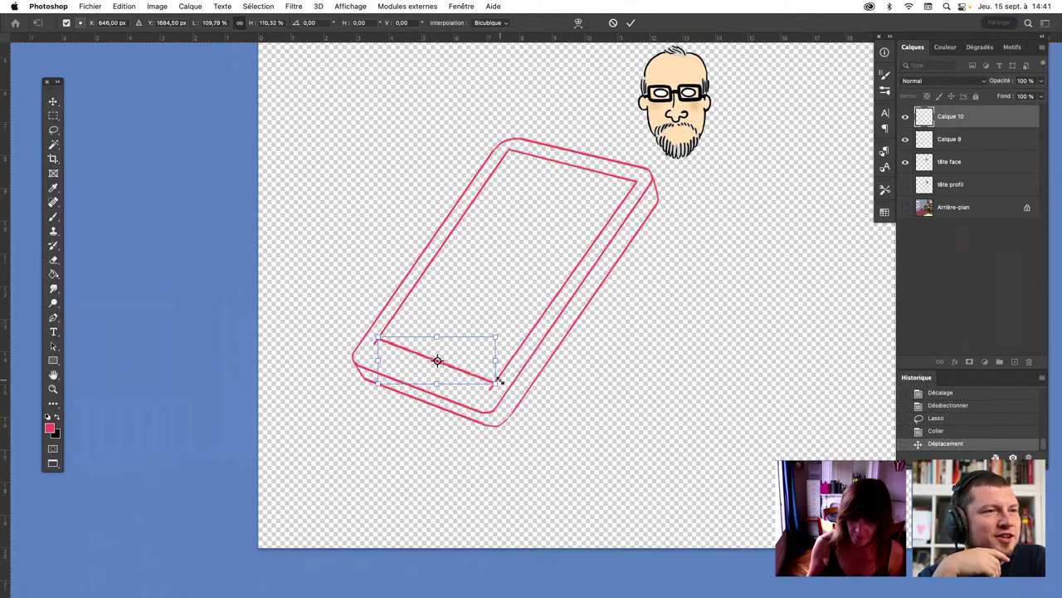
pyautogui.press('Return')
pyautogui.moveTo(436, 358); pyautogui.dragTo(377, 337)
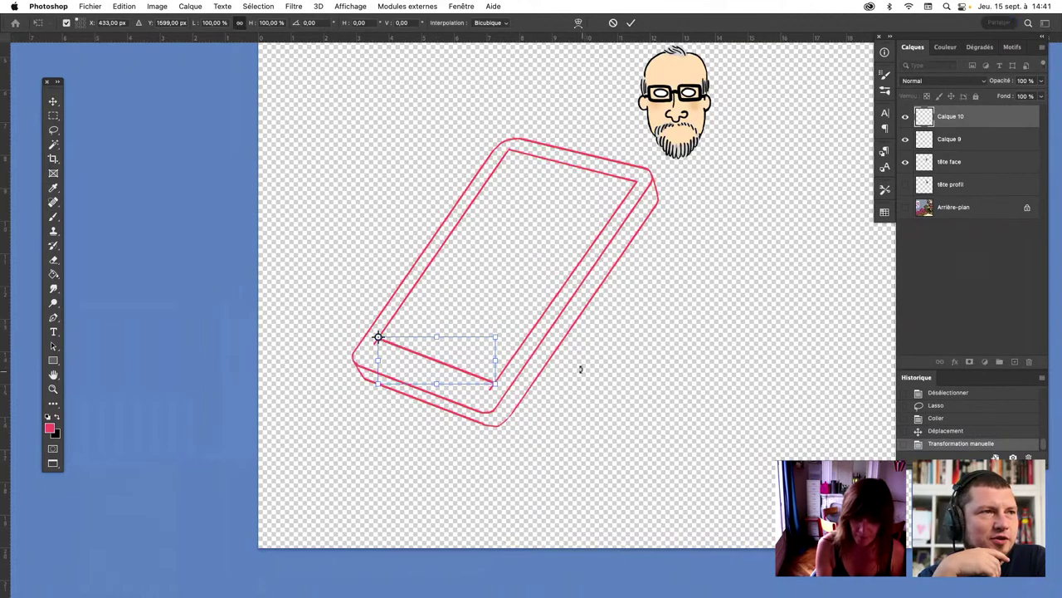
pyautogui.moveTo(581, 368); pyautogui.dragTo(587, 372)
pyautogui.press('Return')
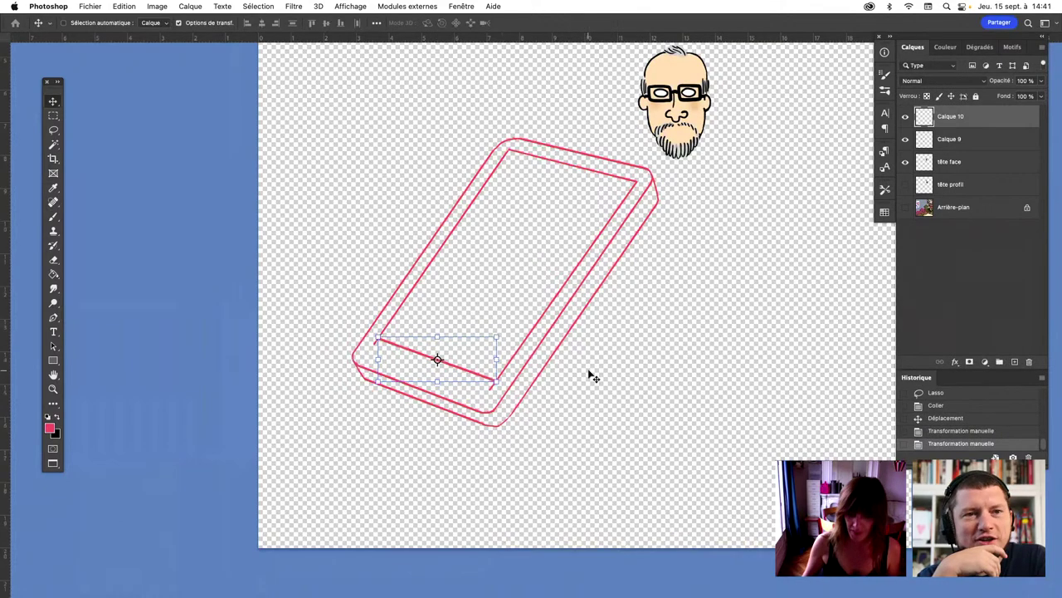
# Merge the new line into the tablet drawing and clean up the rectangle's corners
pyautogui.click(53, 260)
pyautogui.keyDown('shift'); pyautogui.click(950, 139); pyautogui.keyUp('shift')
pyautogui.press('super+e')
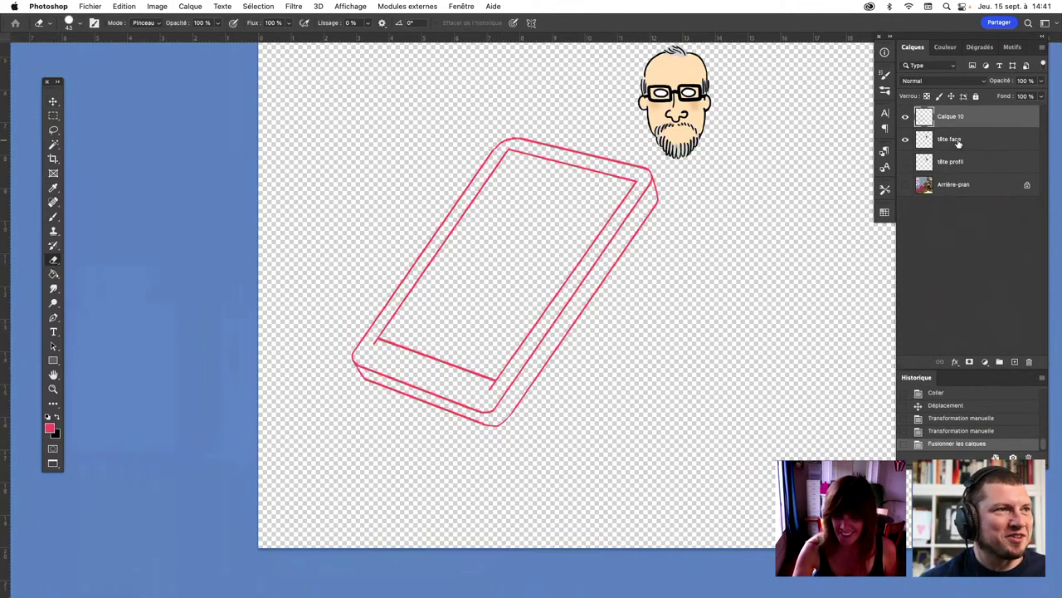
pyautogui.click(374, 341)
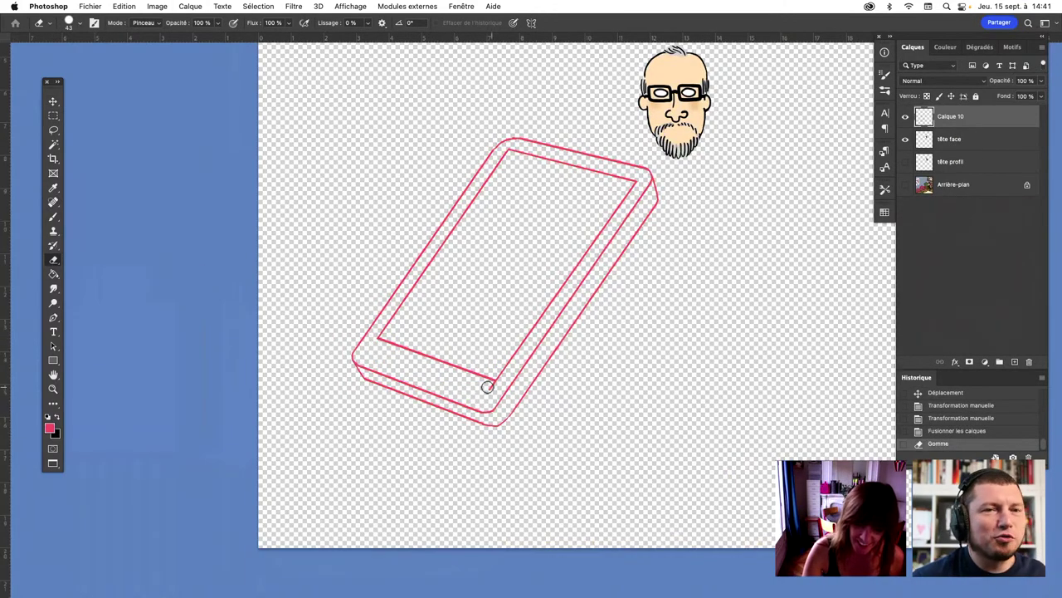
pyautogui.moveTo(488, 385); pyautogui.dragTo(494, 381)
pyautogui.click(56, 216)
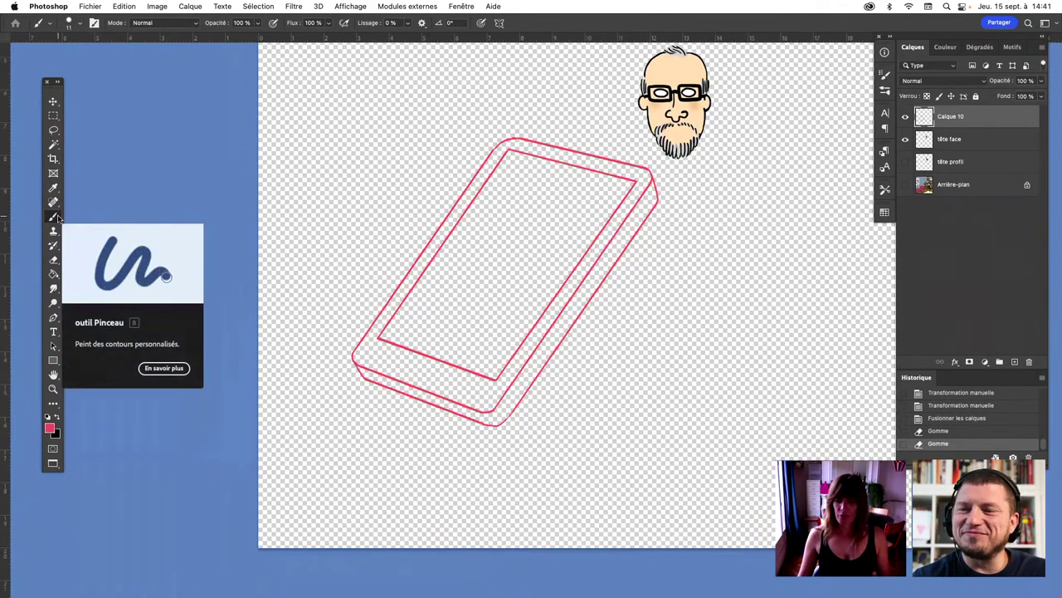
pyautogui.moveTo(488, 412); pyautogui.dragTo(498, 423)
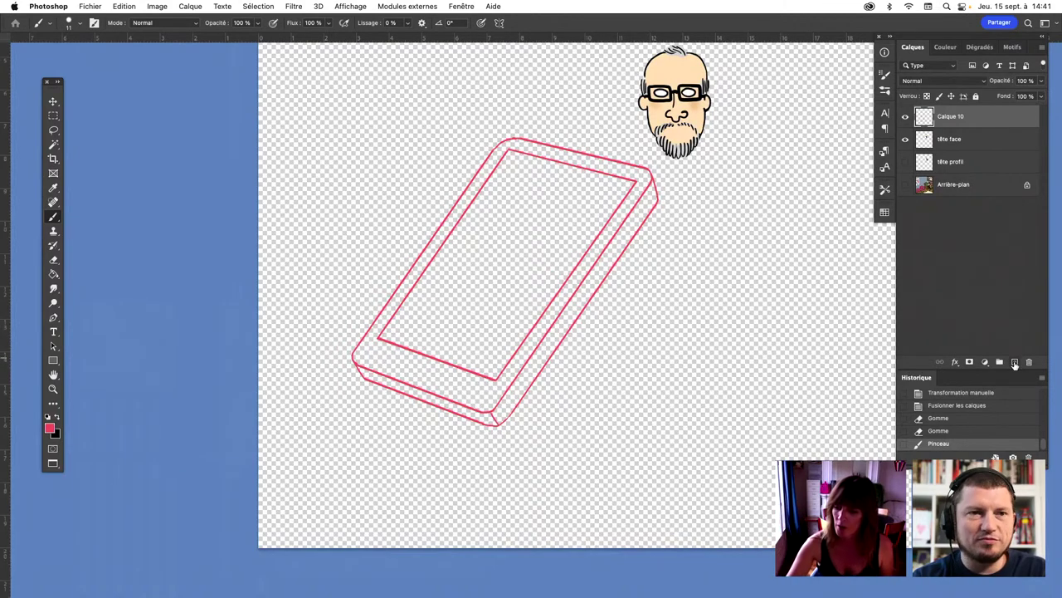
# Paint a small red home-button circle on a new layer, shrink it onto the bottom bezel
pyautogui.click(1015, 362)
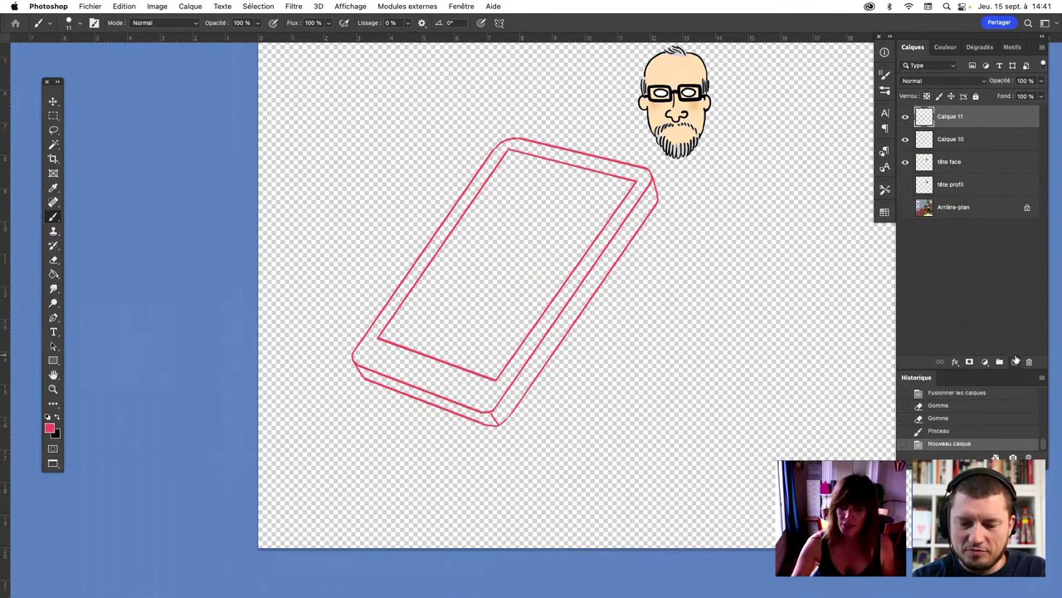
pyautogui.moveTo(624, 377); pyautogui.dragTo(427, 362)
pyautogui.press('v')
pyautogui.hotkey('ctrl', 't')
pyautogui.press('Return')
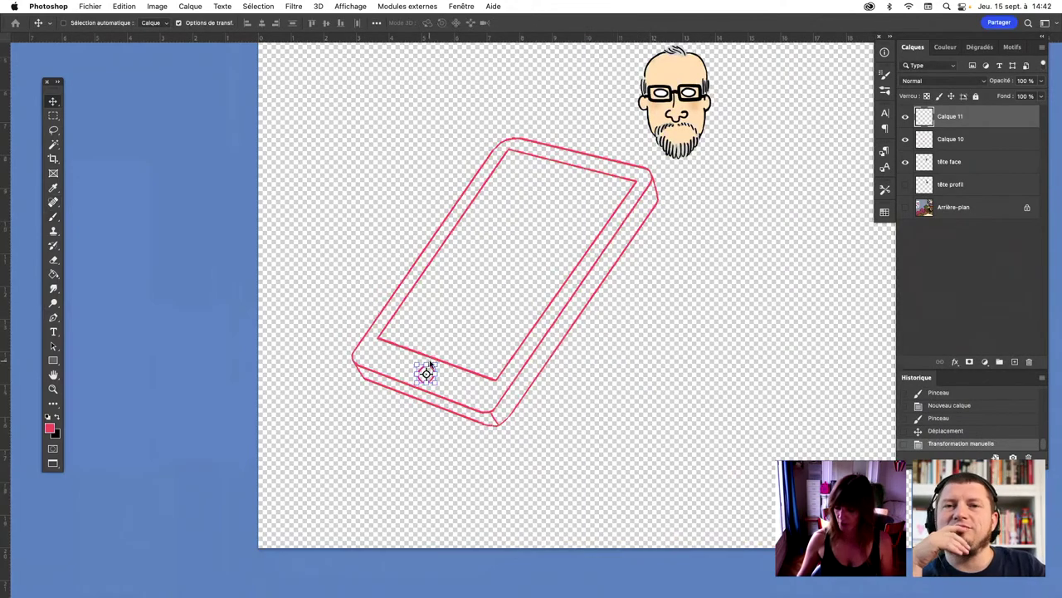
pyautogui.press('Up')
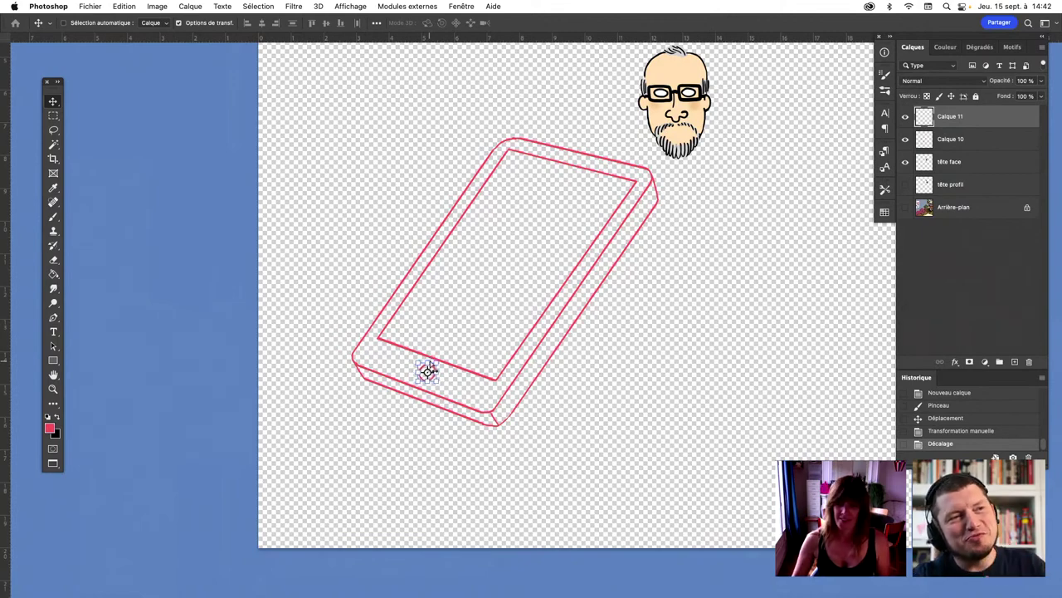
# Merge Calque 10 and Calque 11 into a single tablet outline layer
pyautogui.keyDown('shift'); pyautogui.click(962, 140); pyautogui.keyUp('shift')
pyautogui.press('super+e')
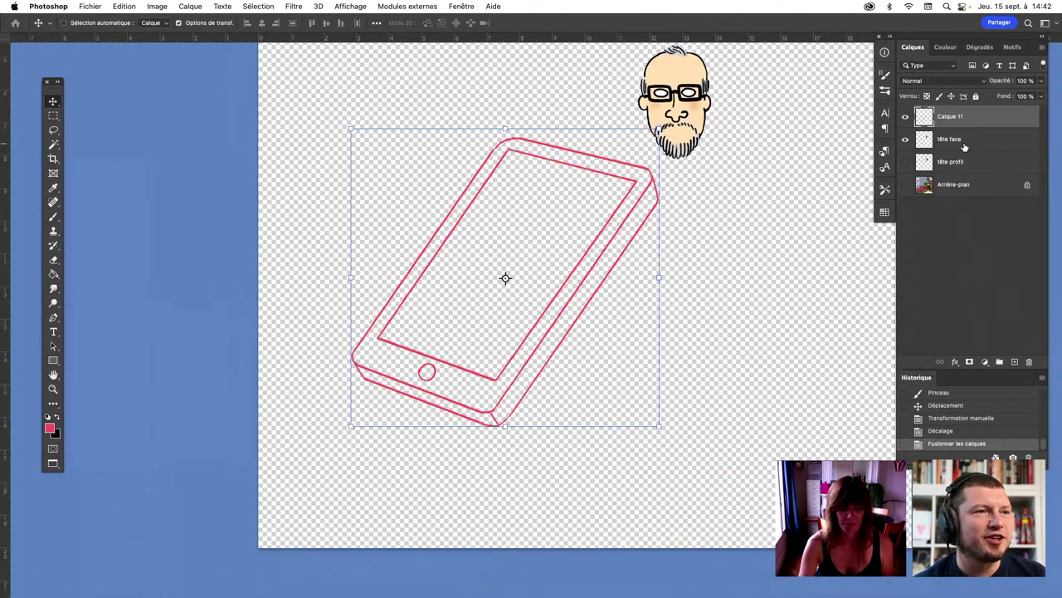
pyautogui.click(54, 218)
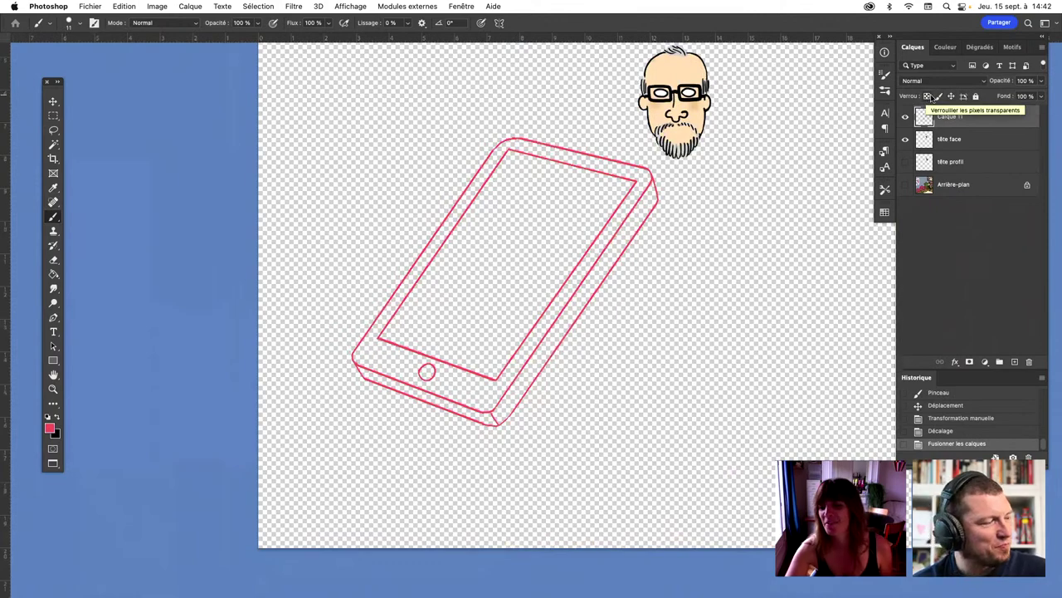
# Lock Calque 11's transparency, fill the screen outline, tablet outline and home button black, then unlock
pyautogui.click(928, 97)
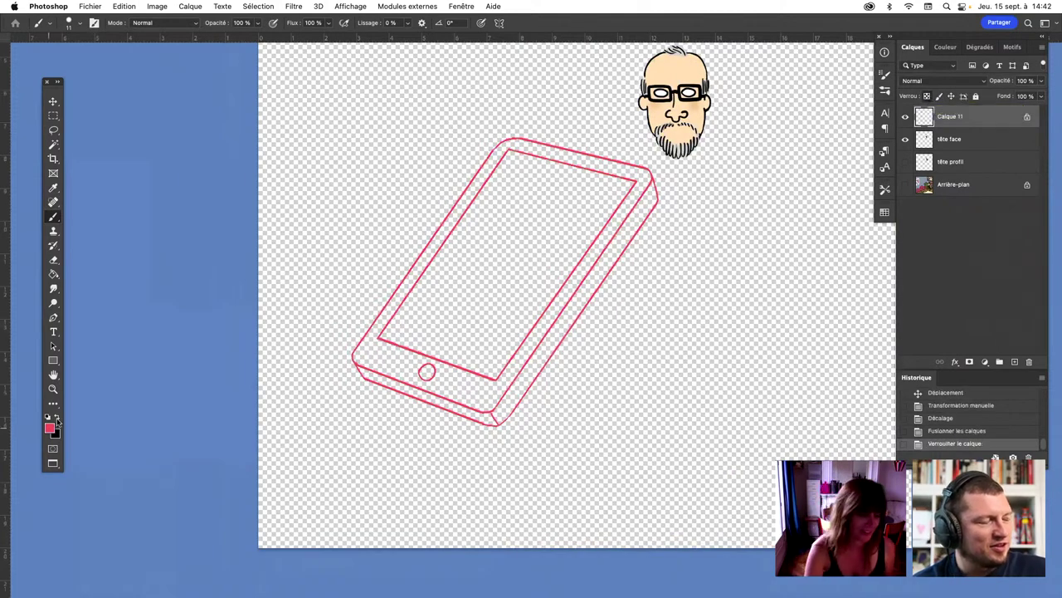
pyautogui.click(57, 418)
pyautogui.click(55, 274)
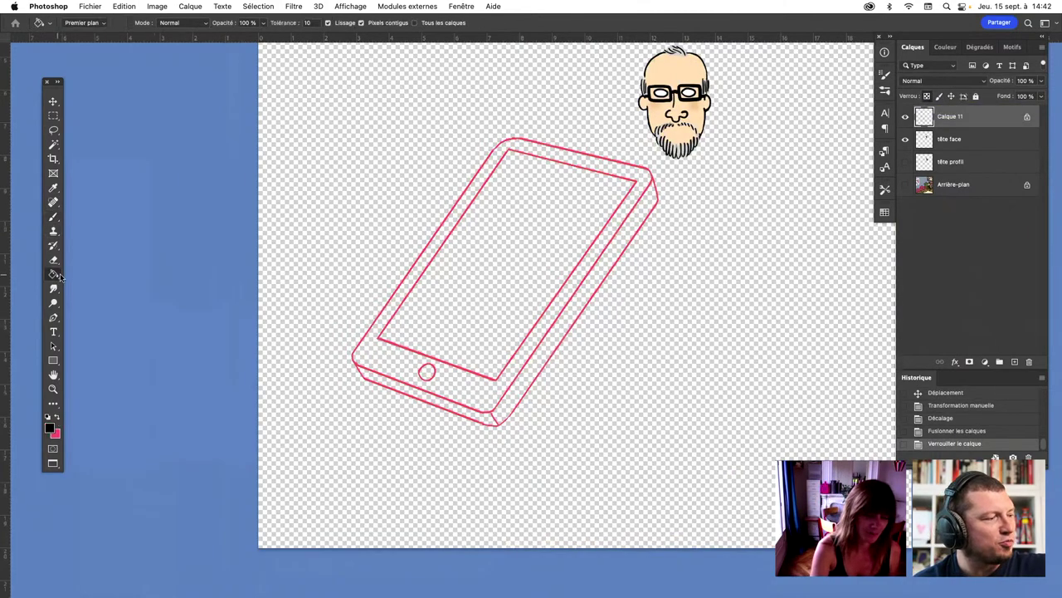
pyautogui.click(500, 381)
pyautogui.click(500, 394)
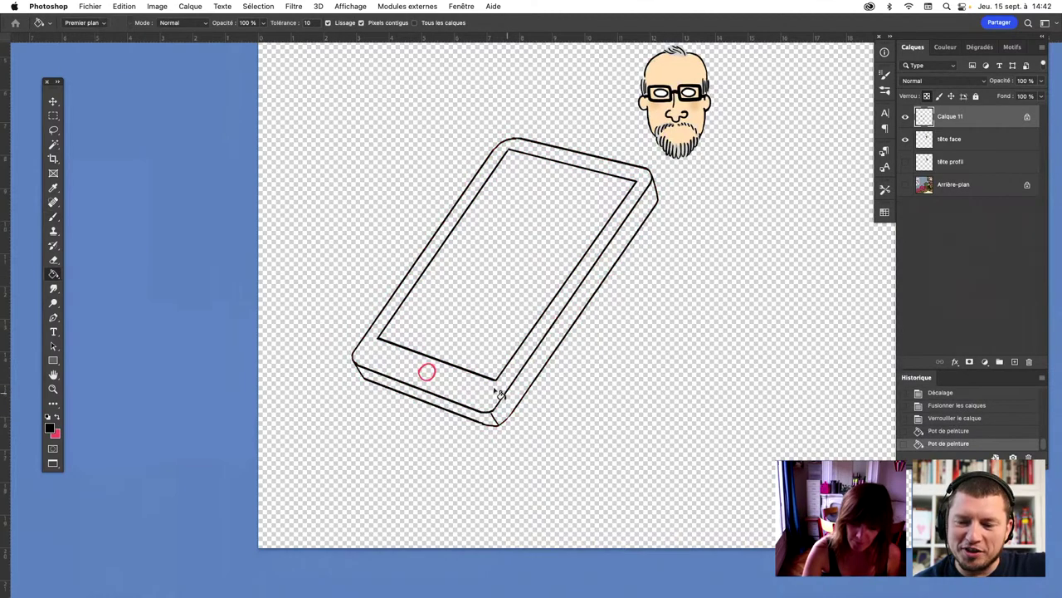
pyautogui.click(434, 372)
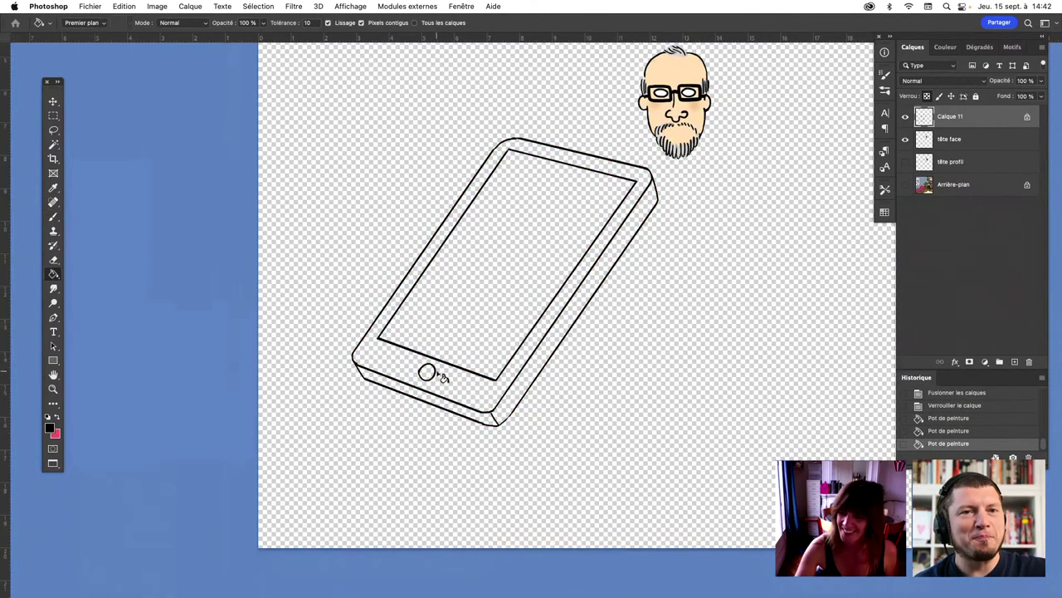
pyautogui.click(1028, 117)
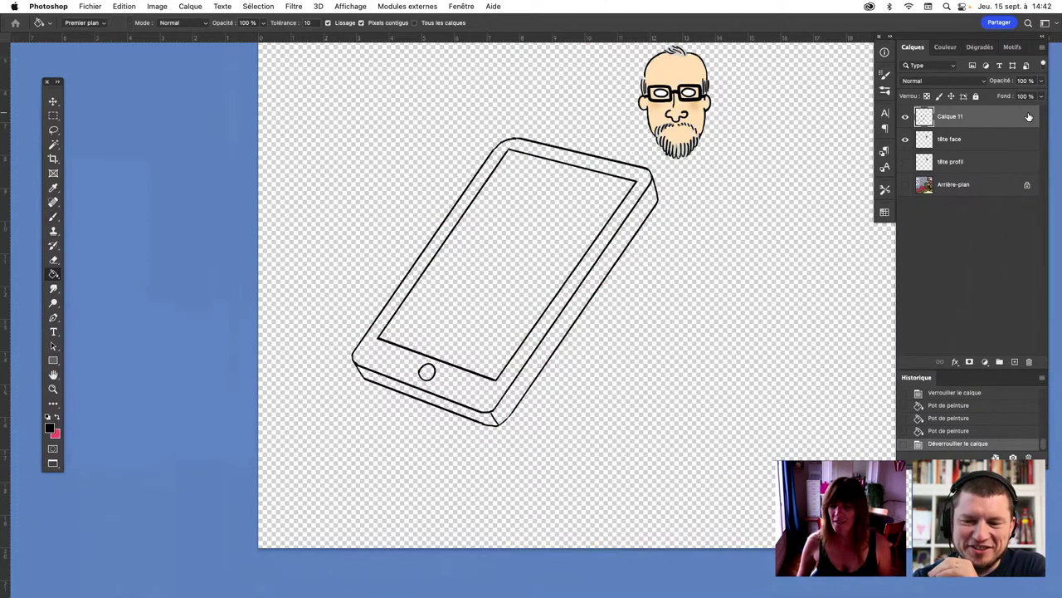
pyautogui.click(906, 161)
# Show the room background and profile head, hide tête face, and scale Calque 11 to about 92%
pyautogui.click(906, 184)
pyautogui.click(905, 139)
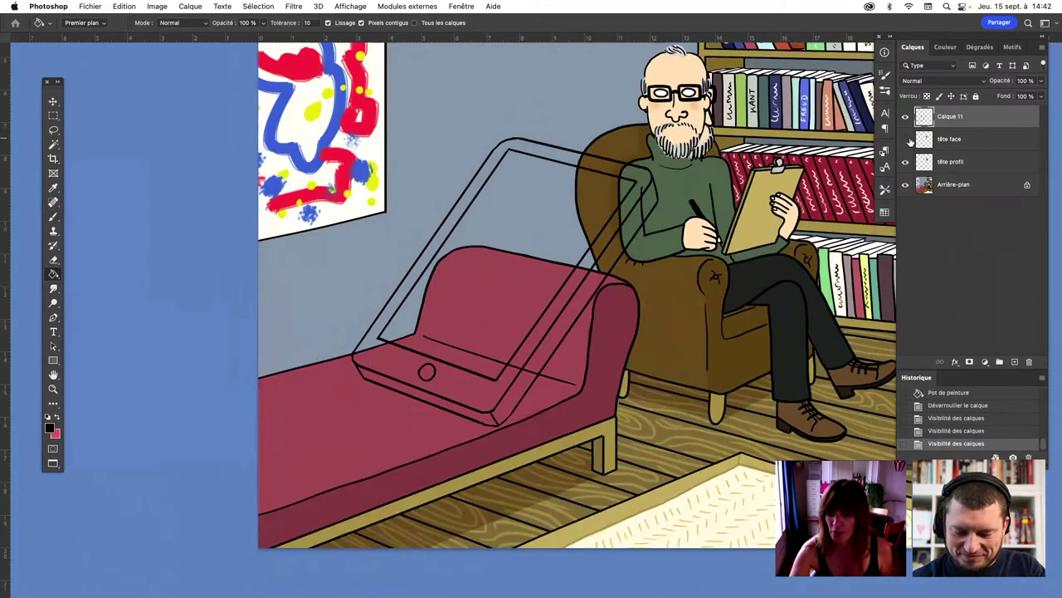
pyautogui.click(964, 185)
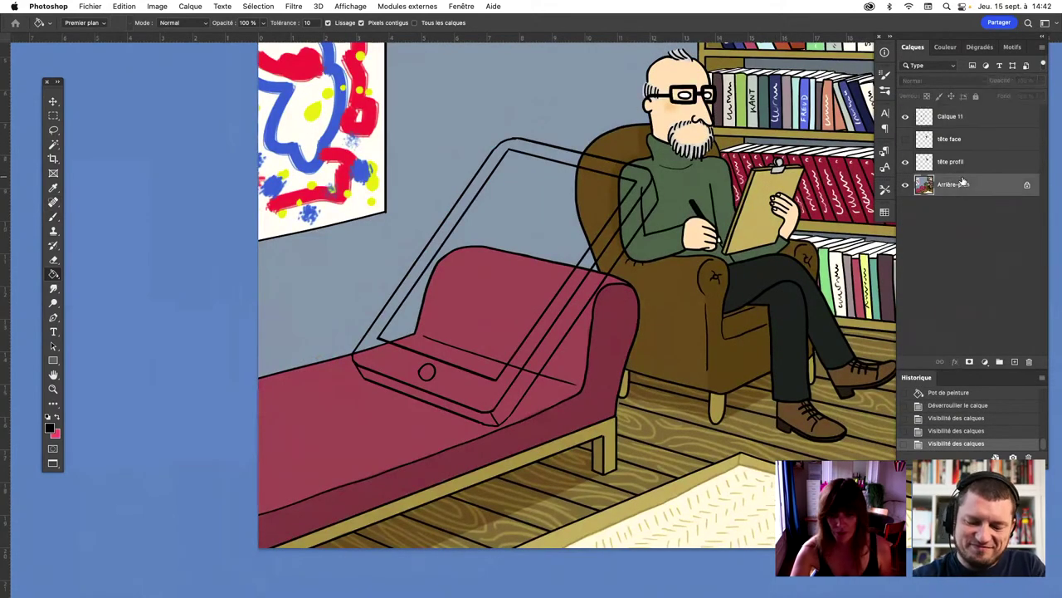
pyautogui.click(54, 103)
pyautogui.click(955, 117)
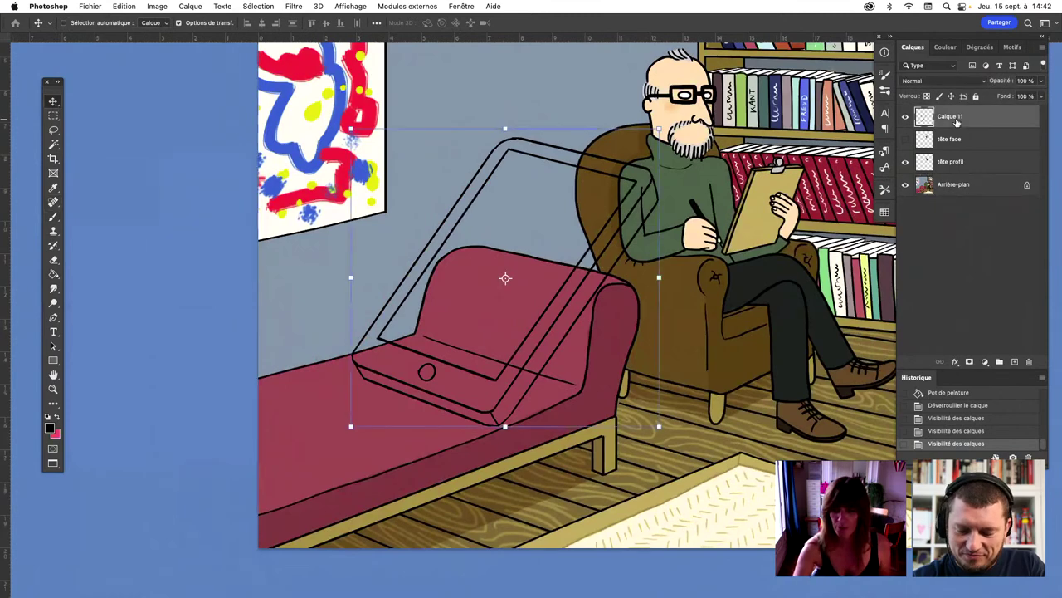
pyautogui.moveTo(659, 278); pyautogui.dragTo(633, 268)
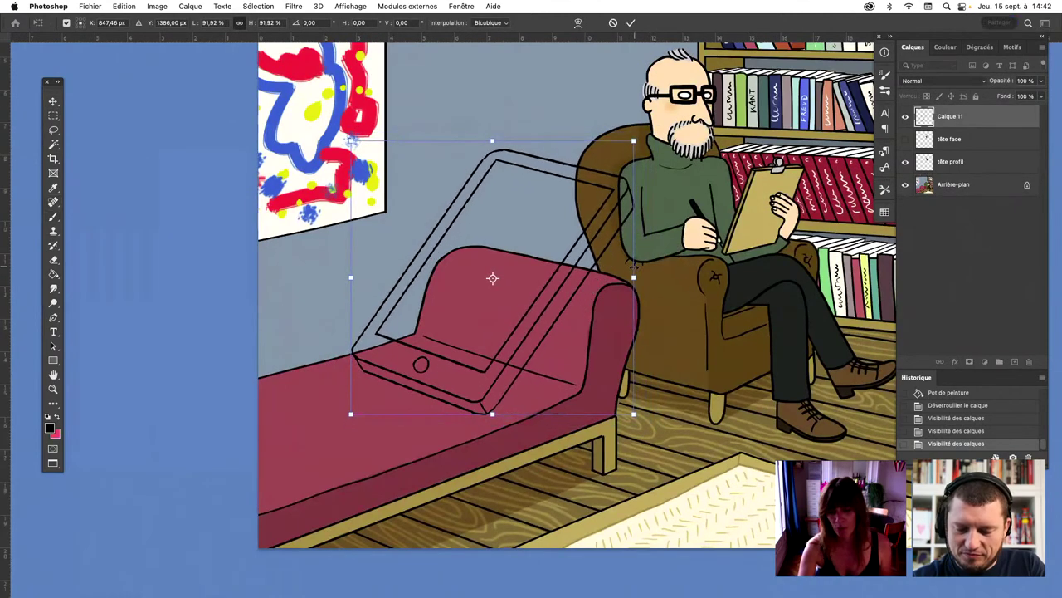
pyautogui.click(56, 218)
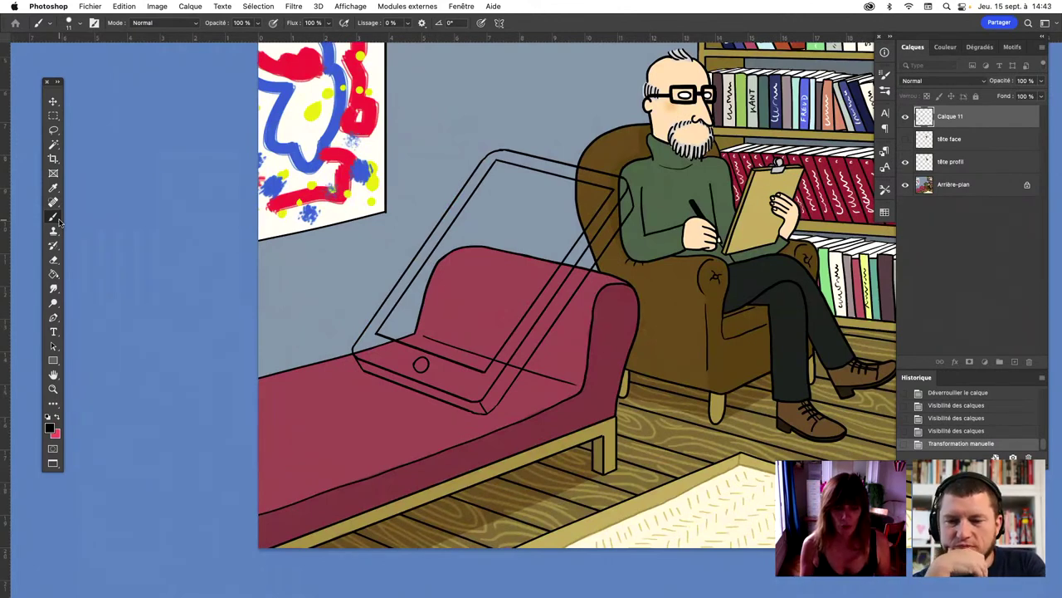
# Switch back to red and create a new layer for the tablet's face
pyautogui.click(57, 419)
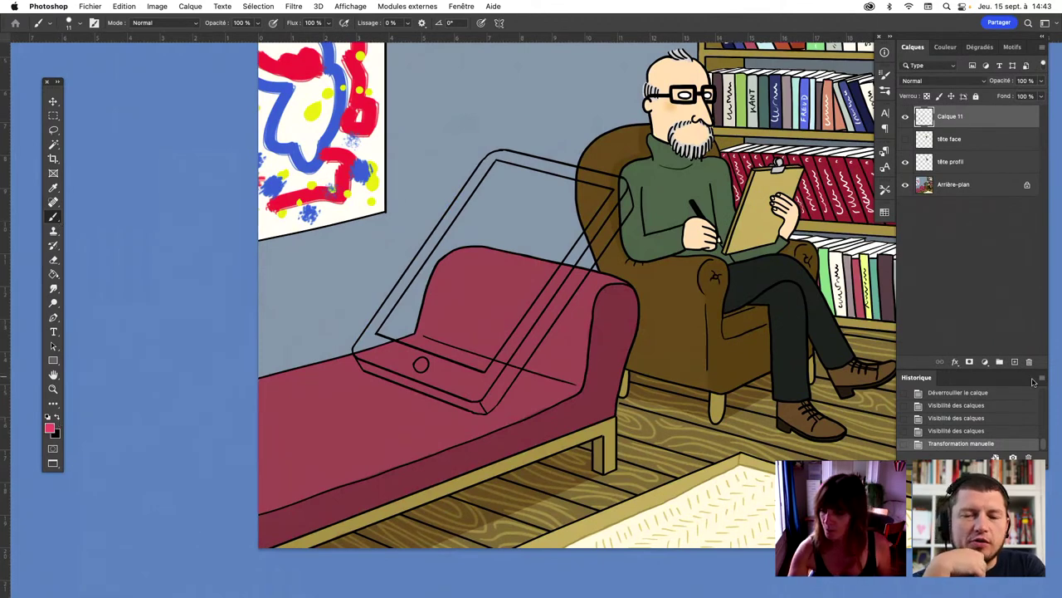
pyautogui.hotkey('ctrl', 'shift', 'alt', 'n')
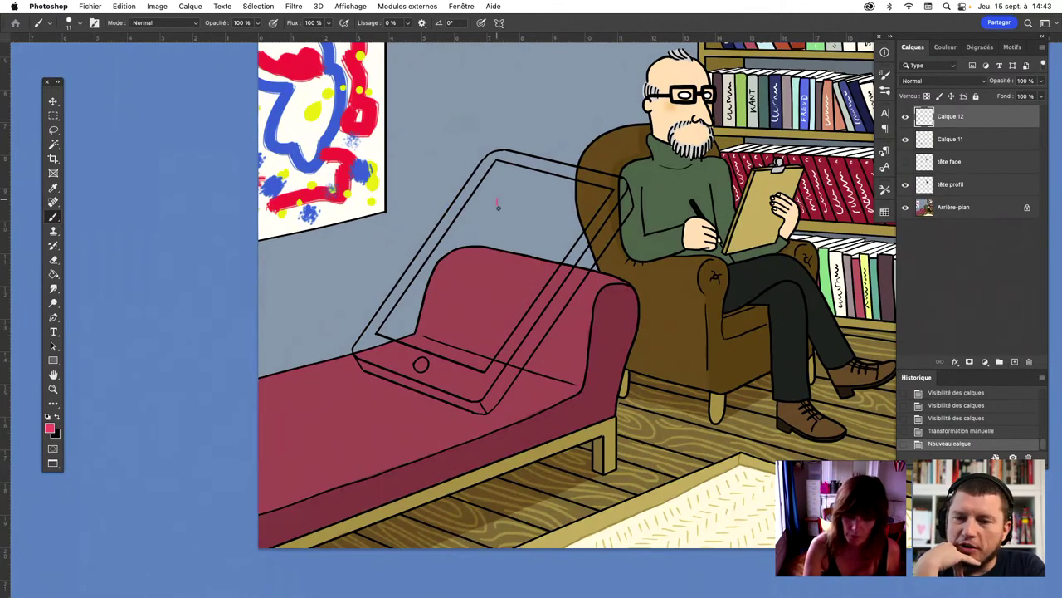
pyautogui.moveTo(498, 208); pyautogui.dragTo(510, 199)
pyautogui.click(519, 158)
pyautogui.hotkey('ctrl', 'z')
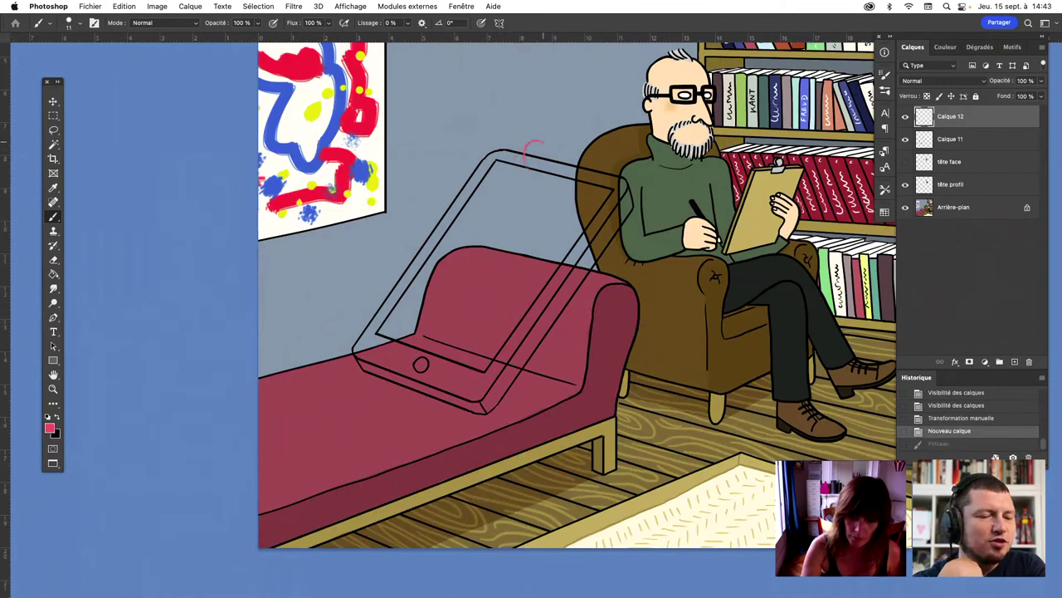
pyautogui.click(536, 154)
pyautogui.hotkey('ctrl', 'z')
# Draw the two red eye circles above the tablet's top edge
pyautogui.moveTo(539, 145); pyautogui.dragTo(538, 139)
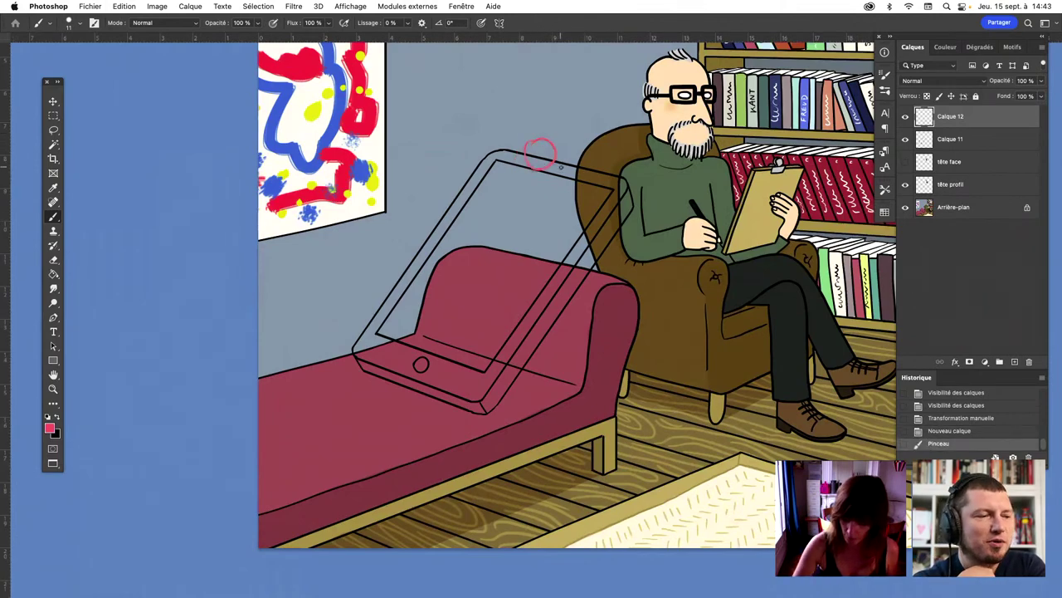
pyautogui.scroll(3, 662, 190)
pyautogui.scroll(5, 661, 190)
pyautogui.hotkey('ctrl', 'z')
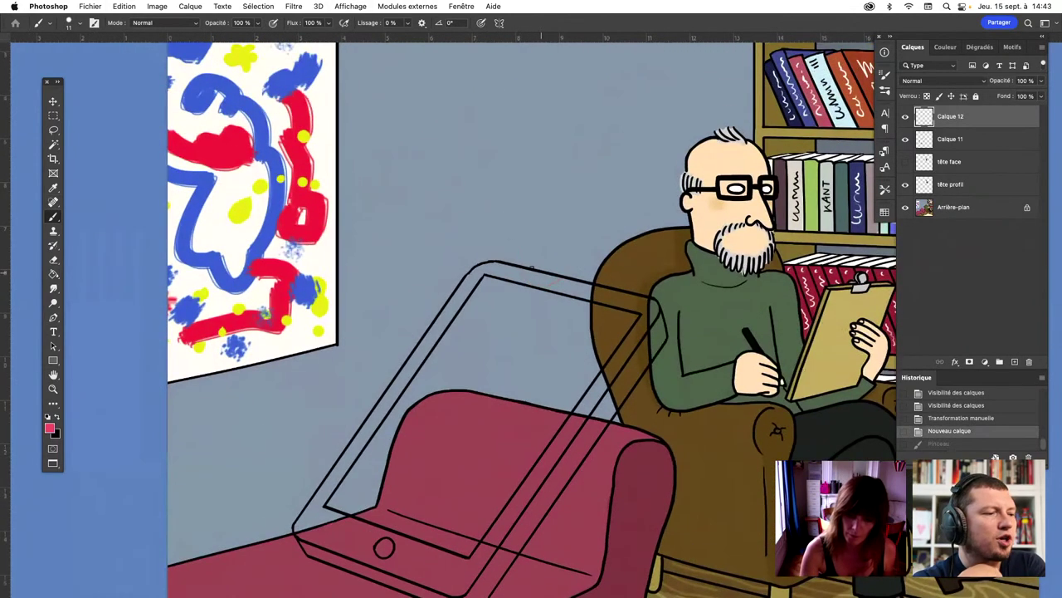
pyautogui.hotkey('ctrl', 'shift', 'z')
pyautogui.hotkey('ctrl', 'z')
pyautogui.hotkey('ctrl', 'shift', 'z')
pyautogui.hotkey('ctrl', 'z')
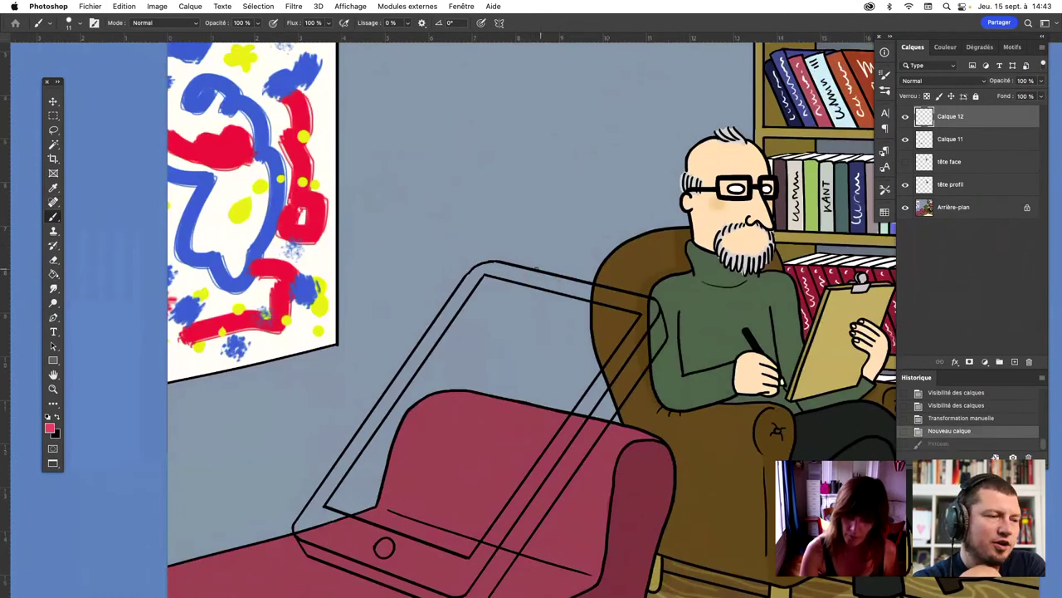
pyautogui.hotkey('ctrl', 'shift', 'z')
pyautogui.hotkey('ctrl', 'z')
pyautogui.hotkey('ctrl', 'shift', 'z')
pyautogui.hotkey('ctrl', 'z')
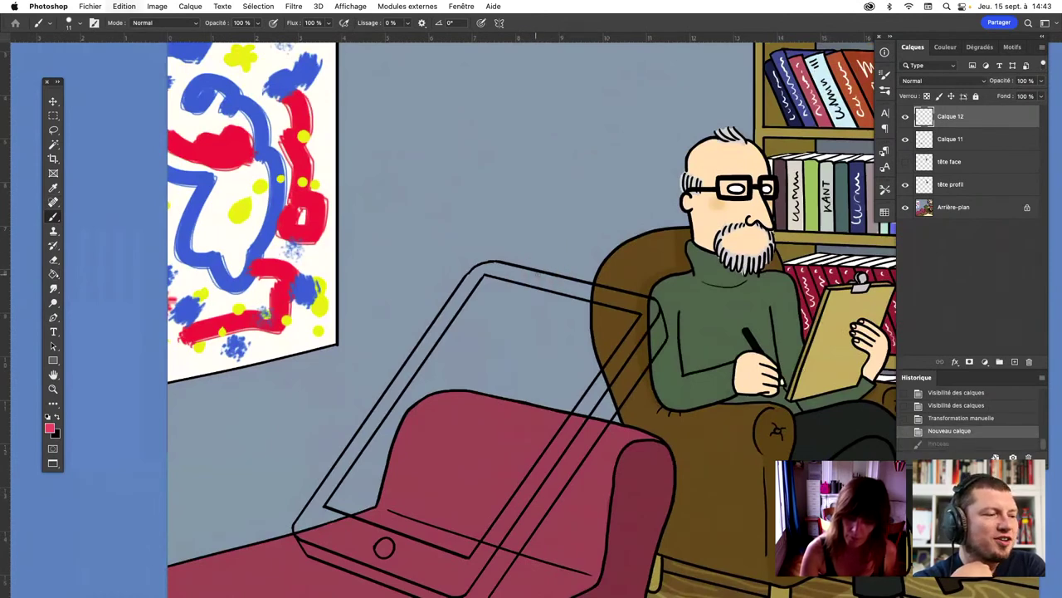
pyautogui.hotkey('ctrl', 'shift', 'z')
pyautogui.hotkey('ctrl', 'z')
pyautogui.hotkey('ctrl', 'shift', 'z')
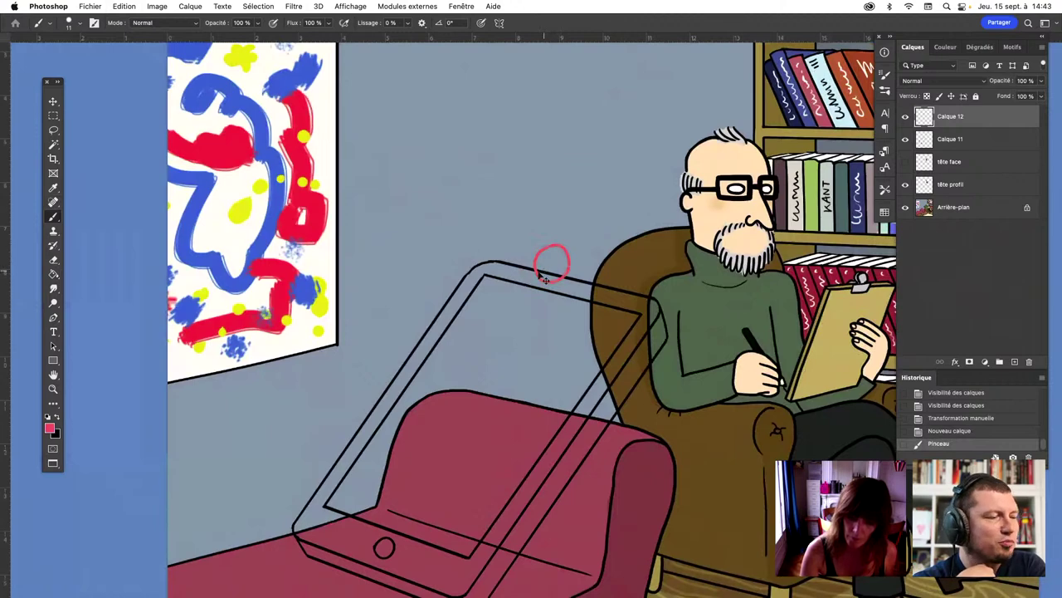
pyautogui.hotkey('ctrl', 'z')
pyautogui.hotkey('ctrl', 'shift', 'z')
pyautogui.moveTo(587, 249); pyautogui.dragTo(590, 252)
pyautogui.hotkey('ctrl', 'z')
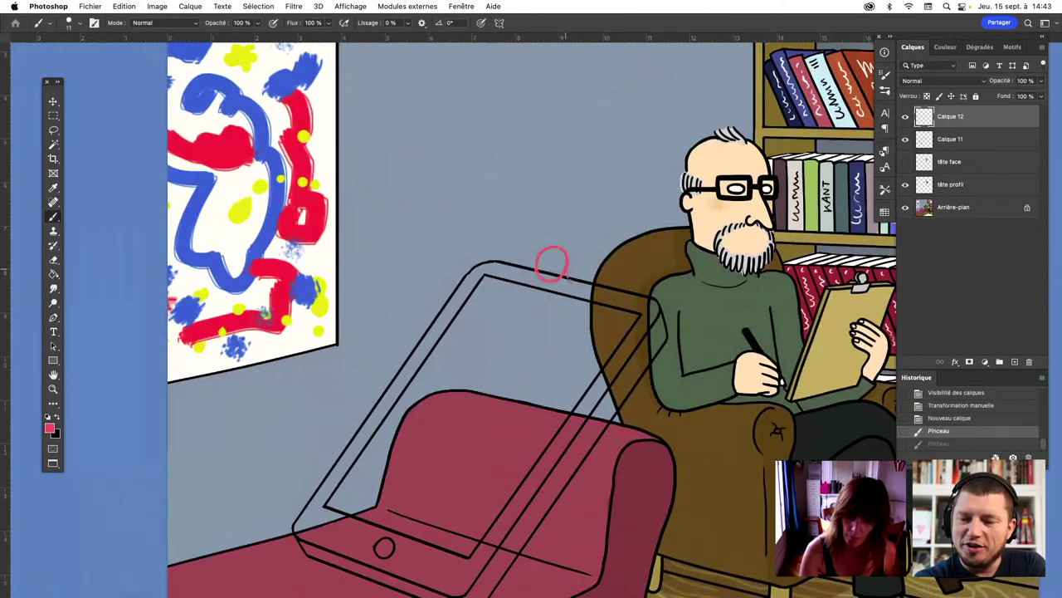
pyautogui.hotkey('ctrl', 'shift', 'z')
pyautogui.hotkey('ctrl', 'z')
pyautogui.hotkey('ctrl', 'shift', 'z')
pyautogui.hotkey('ctrl', 'z')
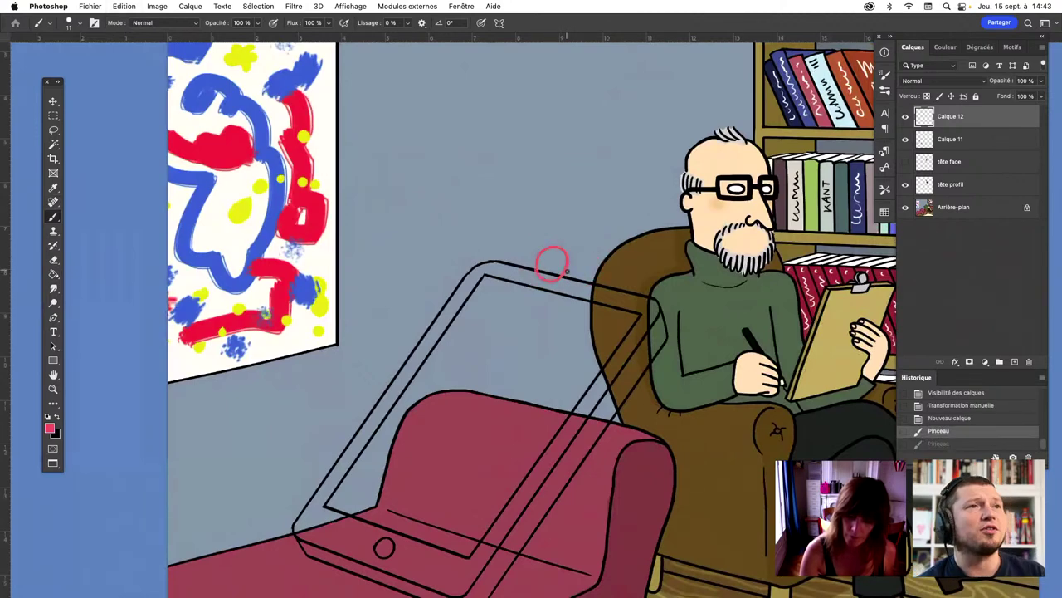
pyautogui.hotkey('ctrl', 'shift', 'z')
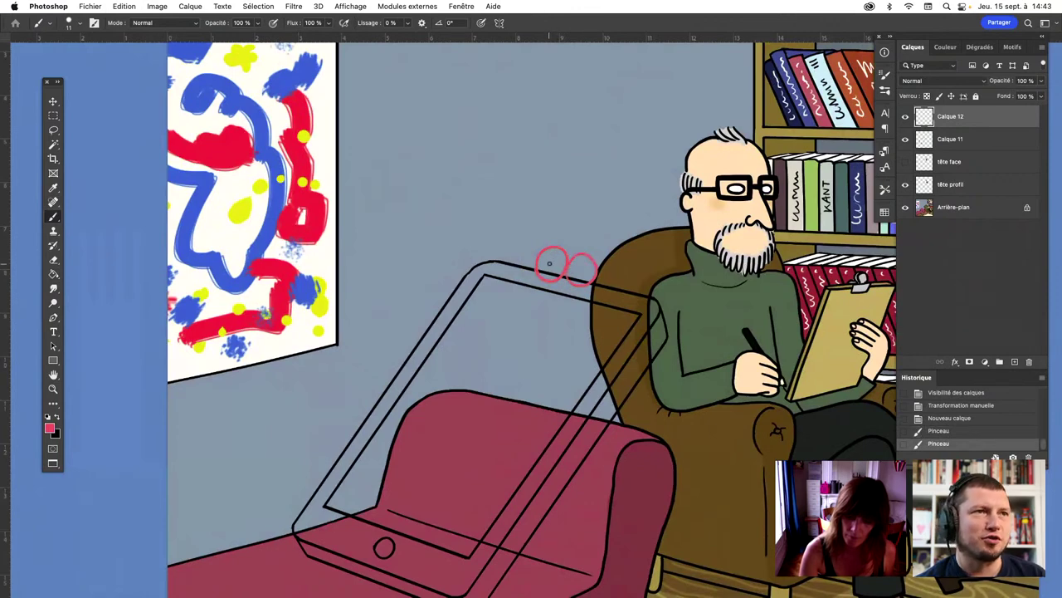
# Add pupils and thick worried brows, then move the eyes onto the tablet's top edge
pyautogui.click(551, 264)
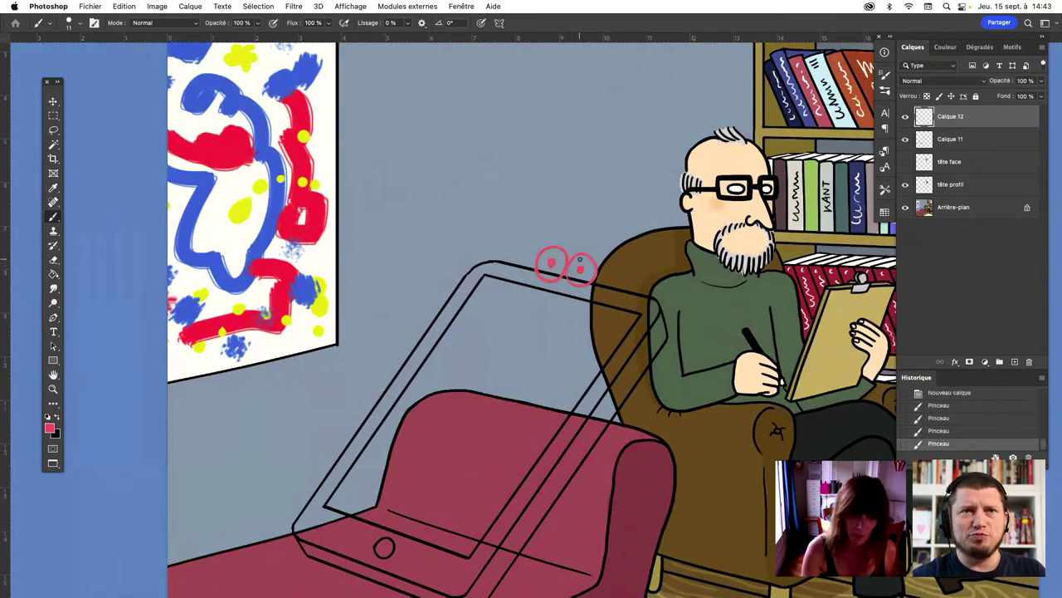
pyautogui.click(75, 25)
pyautogui.moveTo(50, 51); pyautogui.dragTo(87, 52)
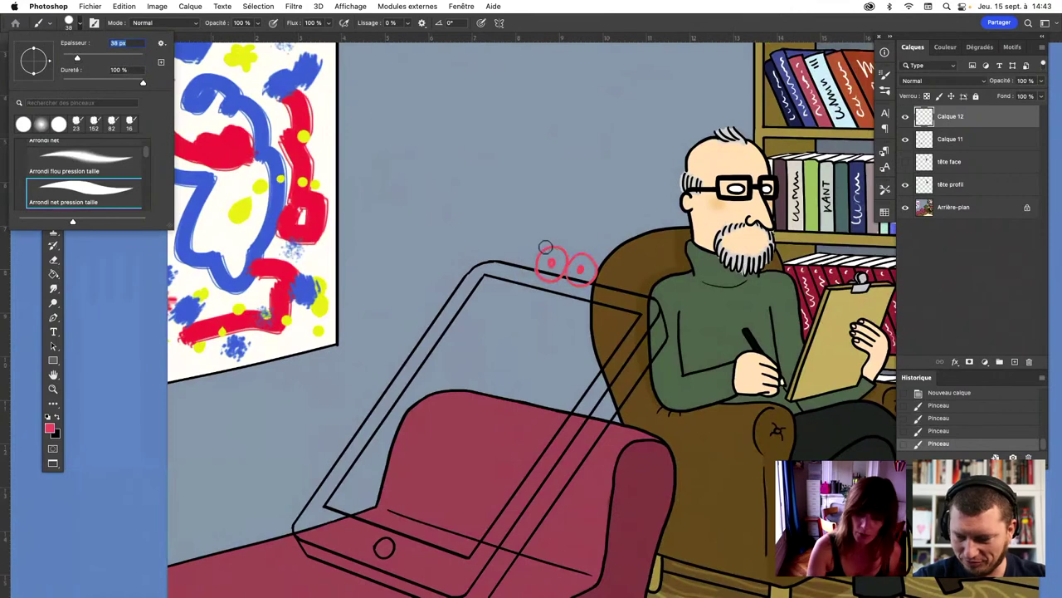
pyautogui.moveTo(536, 247)
pyautogui.mouseDown()
pyautogui.moveTo(571, 239)
pyautogui.moveTo(594, 259)
pyautogui.moveTo(616, 257)
pyautogui.mouseUp()
pyautogui.press('v')
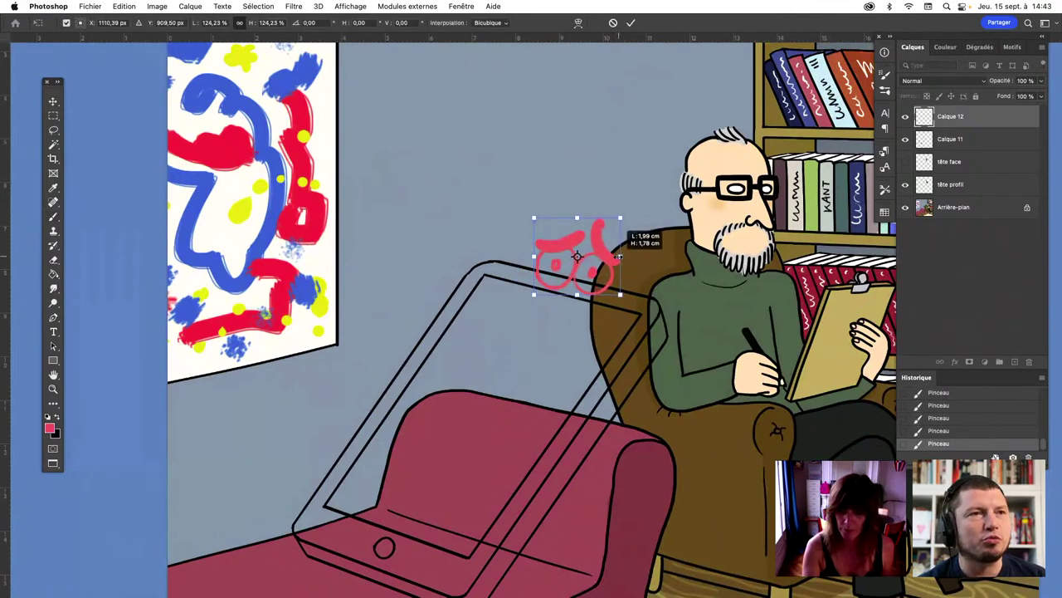
pyautogui.moveTo(619, 229)
pyautogui.mouseDown()
pyautogui.moveTo(609, 227)
pyautogui.moveTo(618, 206)
pyautogui.mouseUp()
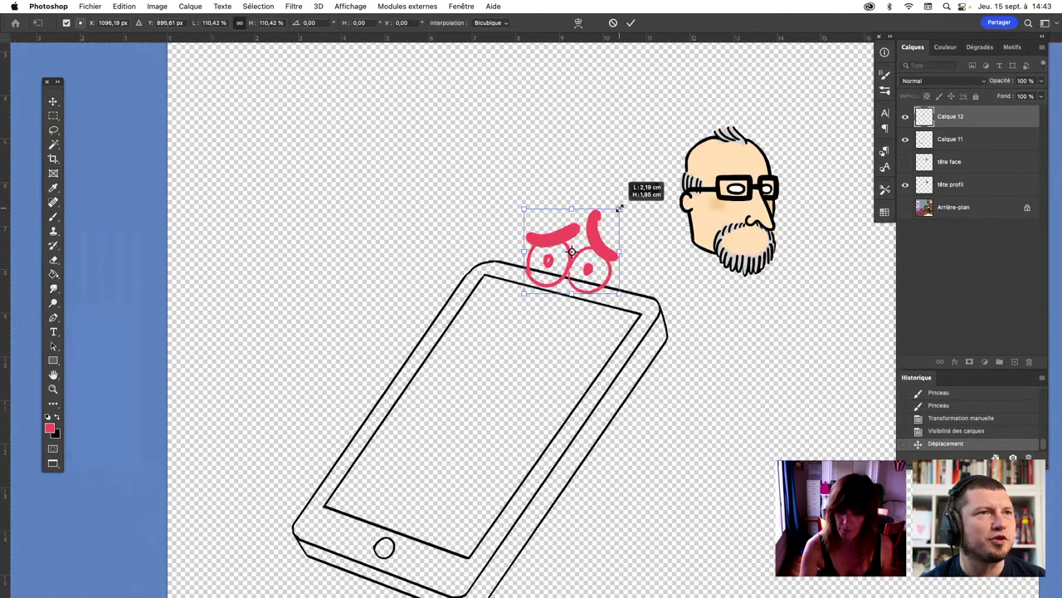
# Paint a thick frowning red mouth across the tablet's top
pyautogui.click(54, 216)
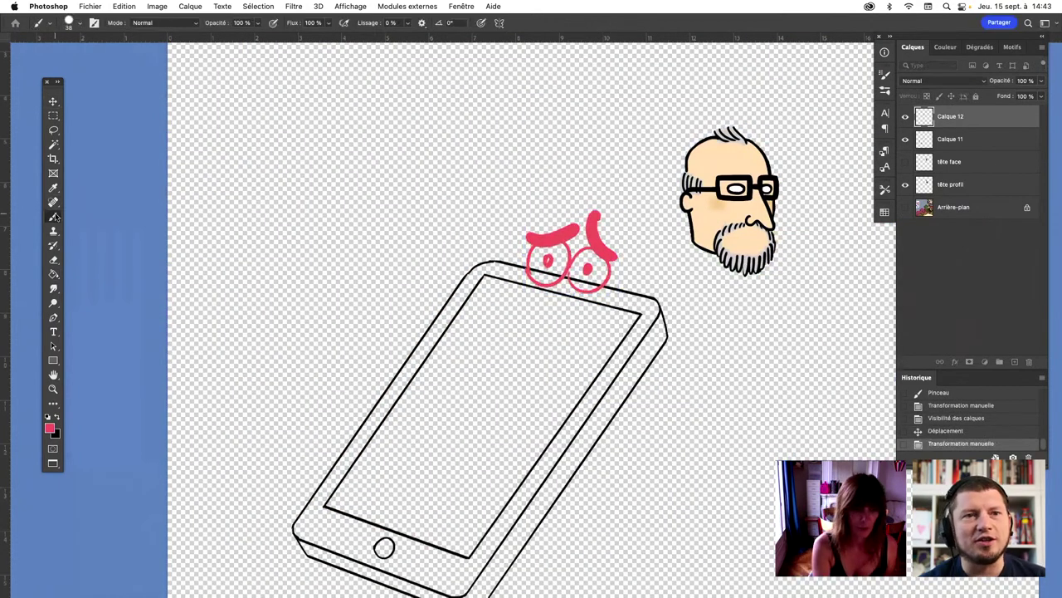
pyautogui.click(79, 25)
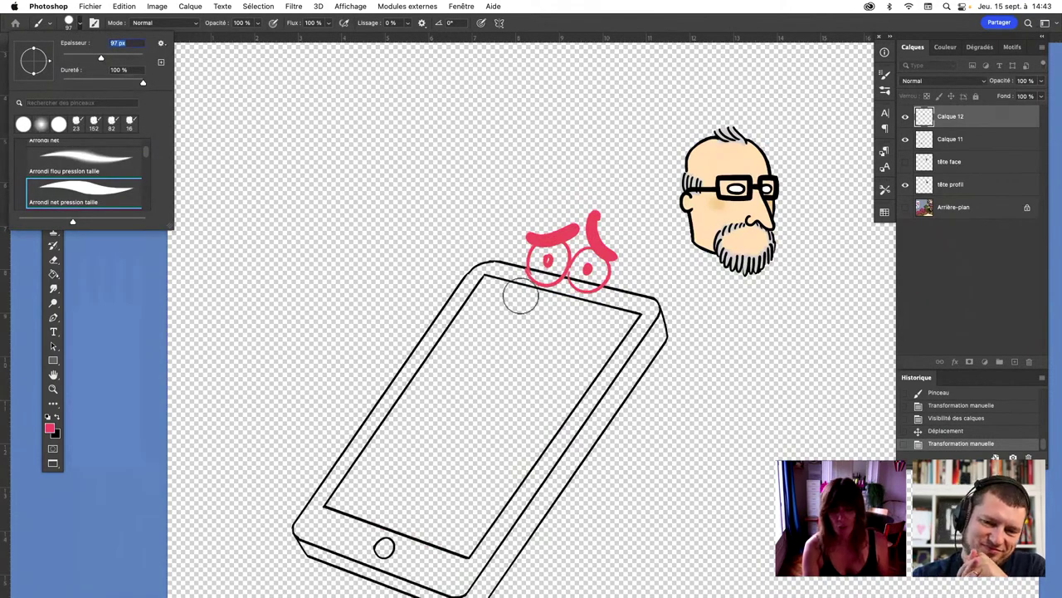
pyautogui.moveTo(520, 296); pyautogui.dragTo(591, 303)
pyautogui.press('super+z')
pyautogui.moveTo(510, 315); pyautogui.dragTo(590, 317)
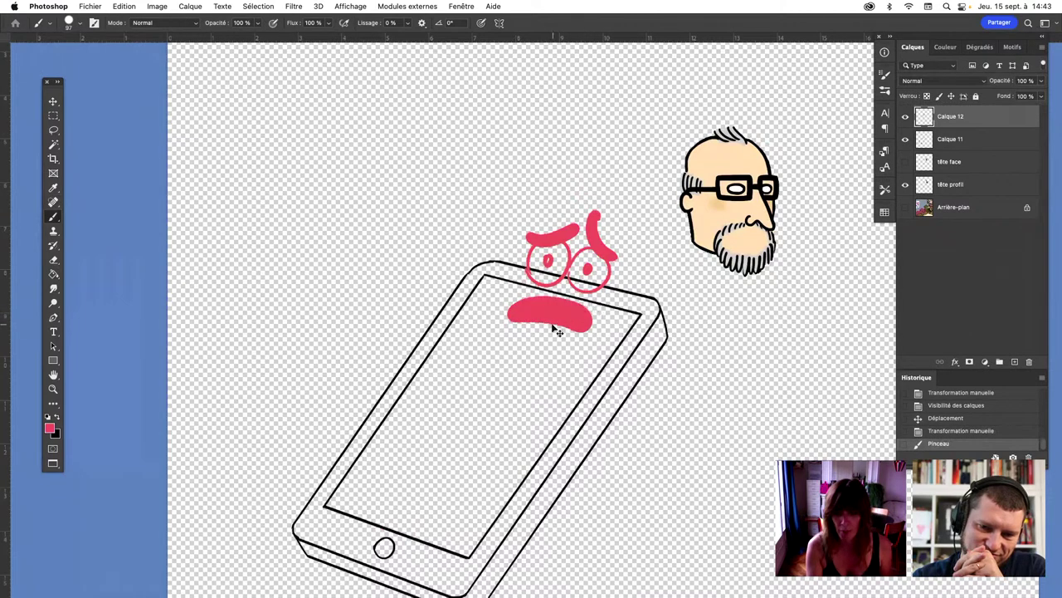
# Set the brush to 11 px and move the face down and left onto the tablet
pyautogui.click(78, 25)
pyautogui.write('11')
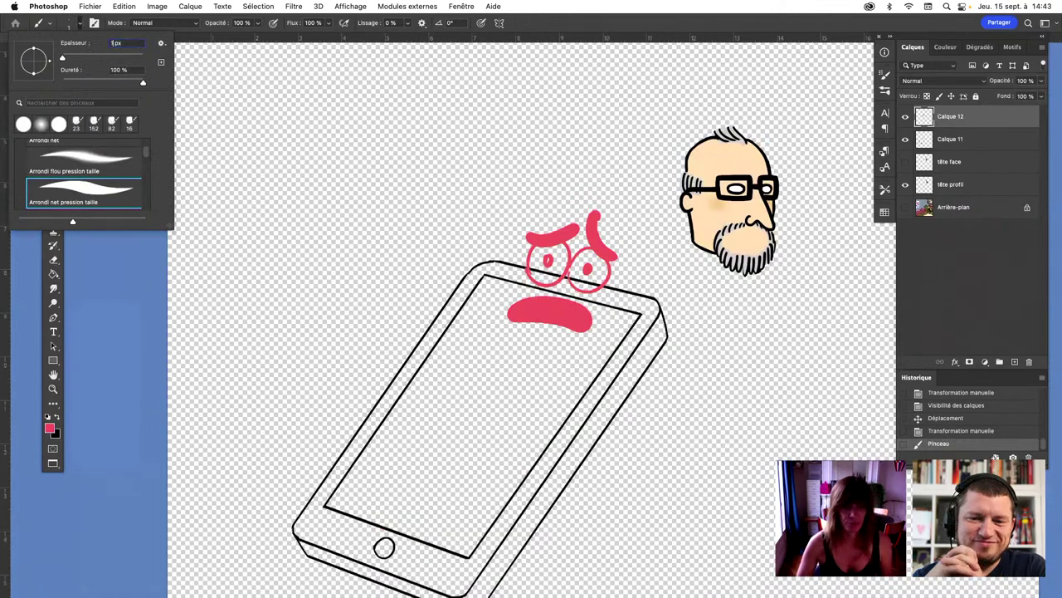
pyautogui.press('Return')
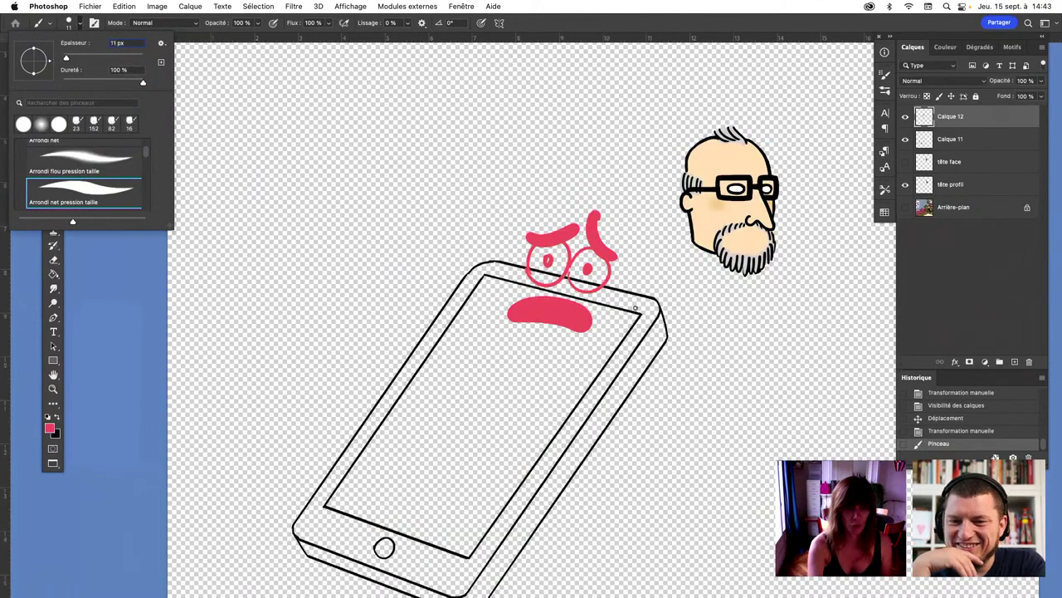
pyautogui.click(109, 291)
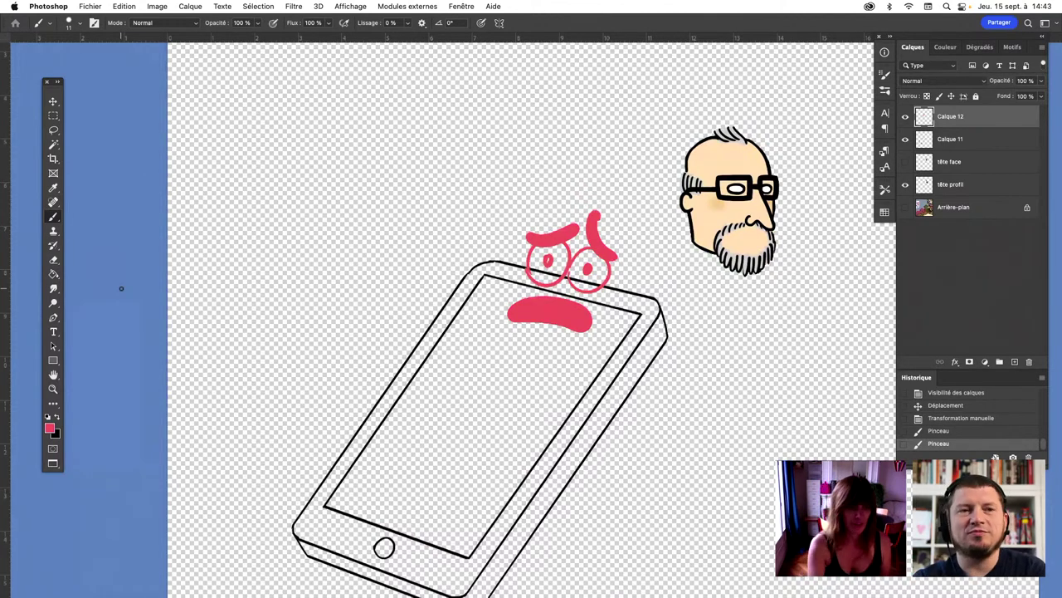
pyautogui.click(54, 102)
pyautogui.moveTo(604, 265); pyautogui.dragTo(595, 278)
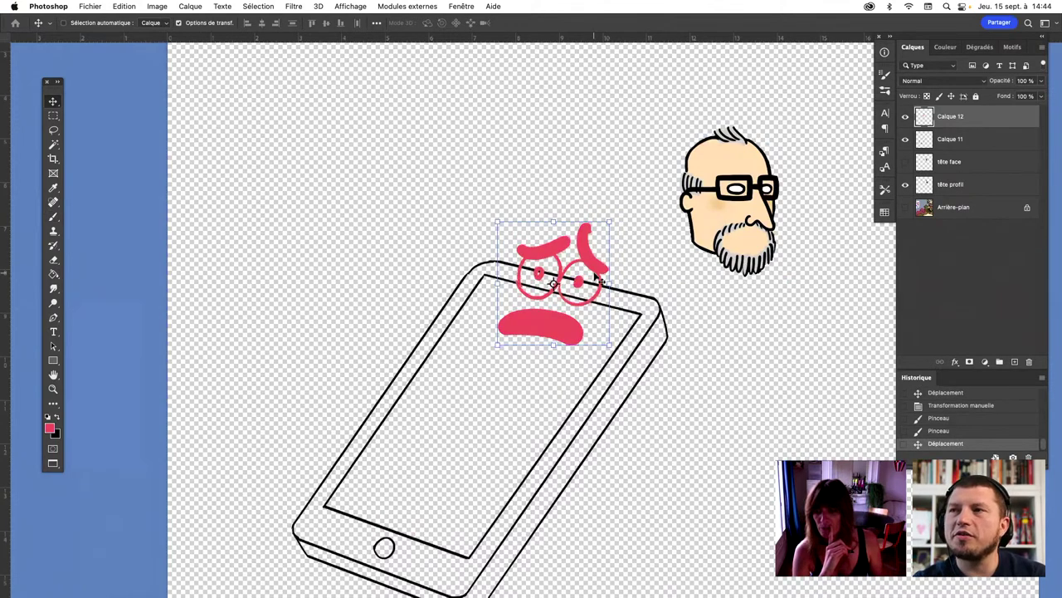
# Paint a sweat drop beside the face, shift the face left, and show the office background
pyautogui.click(54, 216)
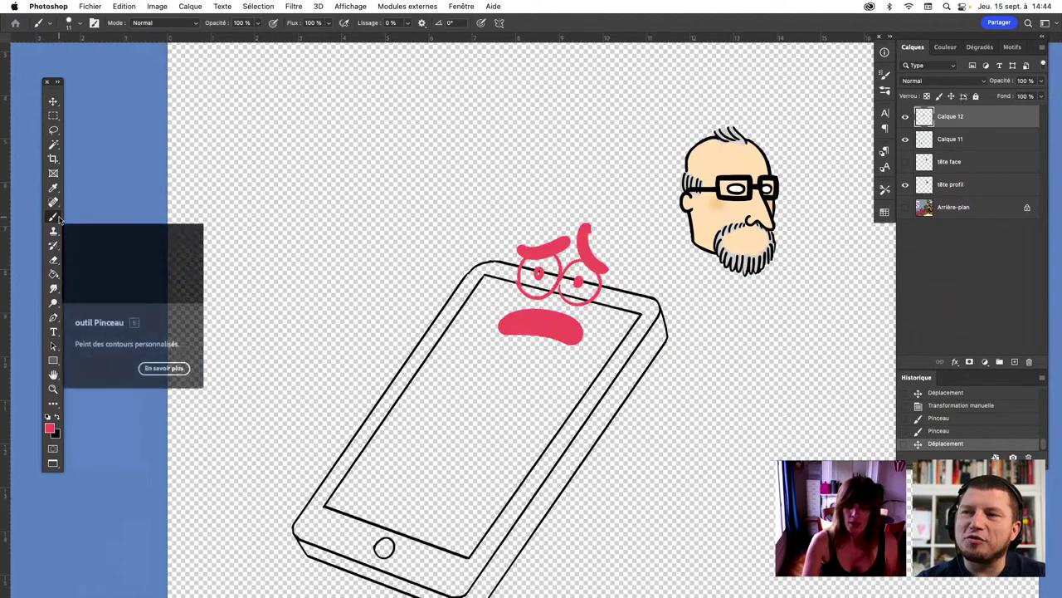
pyautogui.hotkey('ctrl', 'z')
pyautogui.moveTo(621, 298); pyautogui.dragTo(622, 294)
pyautogui.hotkey('ctrl', 'z')
pyautogui.hotkey('ctrl', 'z')
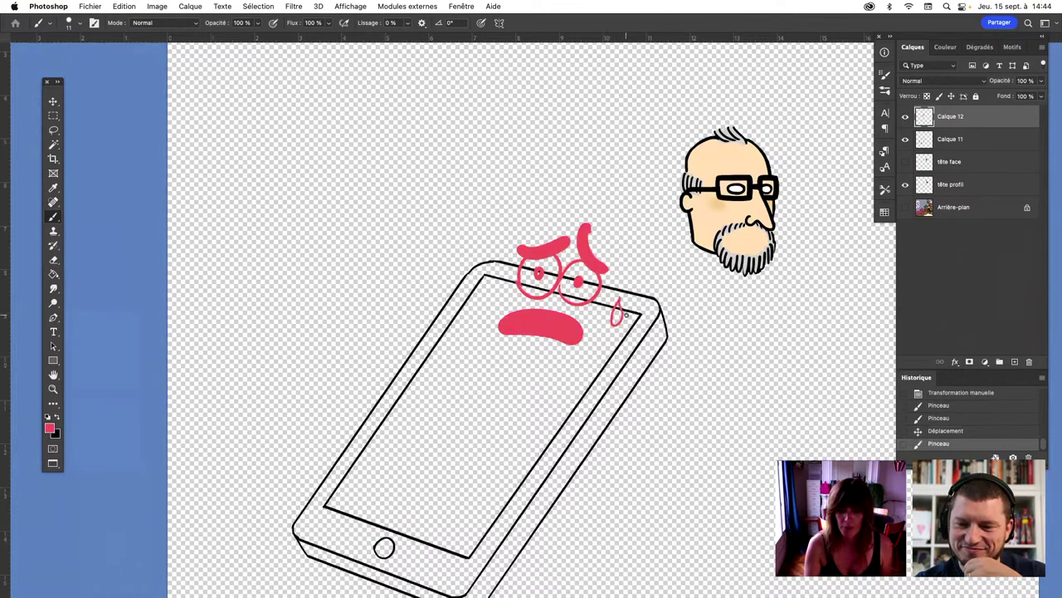
pyautogui.press('v')
pyautogui.moveTo(602, 283); pyautogui.dragTo(596, 283)
pyautogui.press('b')
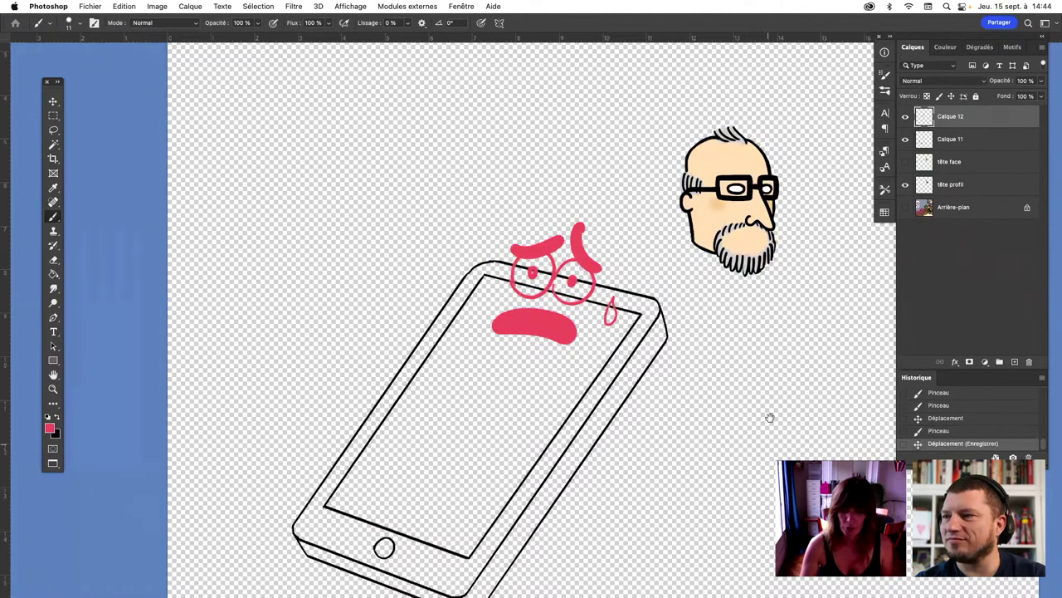
pyautogui.moveTo(762, 407); pyautogui.dragTo(793, 256)
pyautogui.click(906, 208)
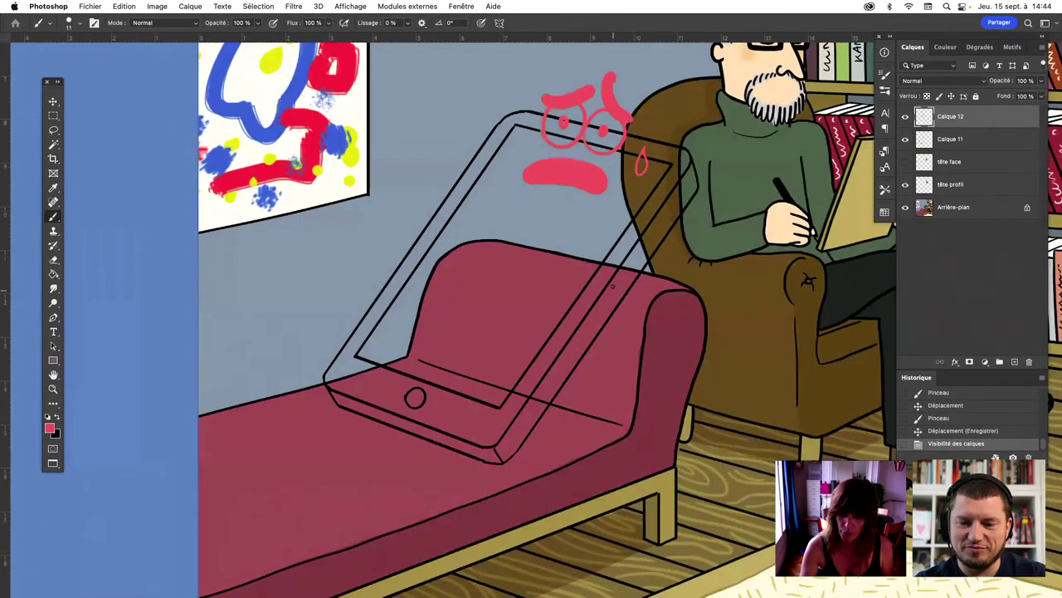
# Sketch a first pink arm line down the couch with a hand below its corner, retrying strokes
pyautogui.moveTo(613, 282); pyautogui.dragTo(611, 377)
pyautogui.hotkey('ctrl', 'z')
pyautogui.moveTo(612, 286); pyautogui.dragTo(604, 387)
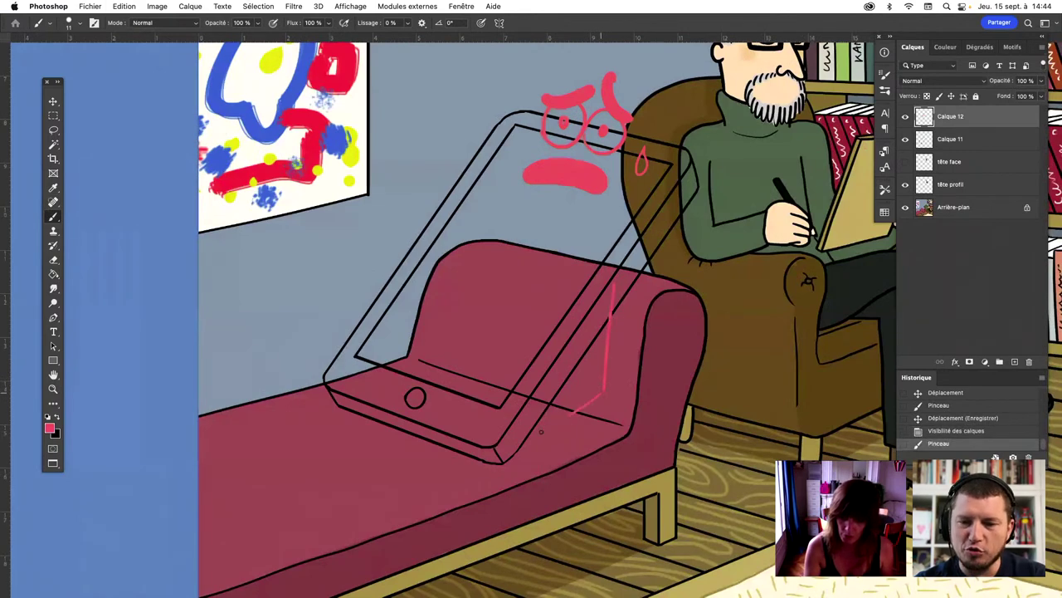
pyautogui.moveTo(540, 431); pyautogui.dragTo(524, 439)
pyautogui.hotkey('ctrl', 'z')
pyautogui.moveTo(604, 387)
pyautogui.mouseDown()
pyautogui.moveTo(522, 440)
pyautogui.moveTo(496, 474)
pyautogui.moveTo(532, 454)
pyautogui.mouseUp()
pyautogui.hotkey('ctrl', 'z')
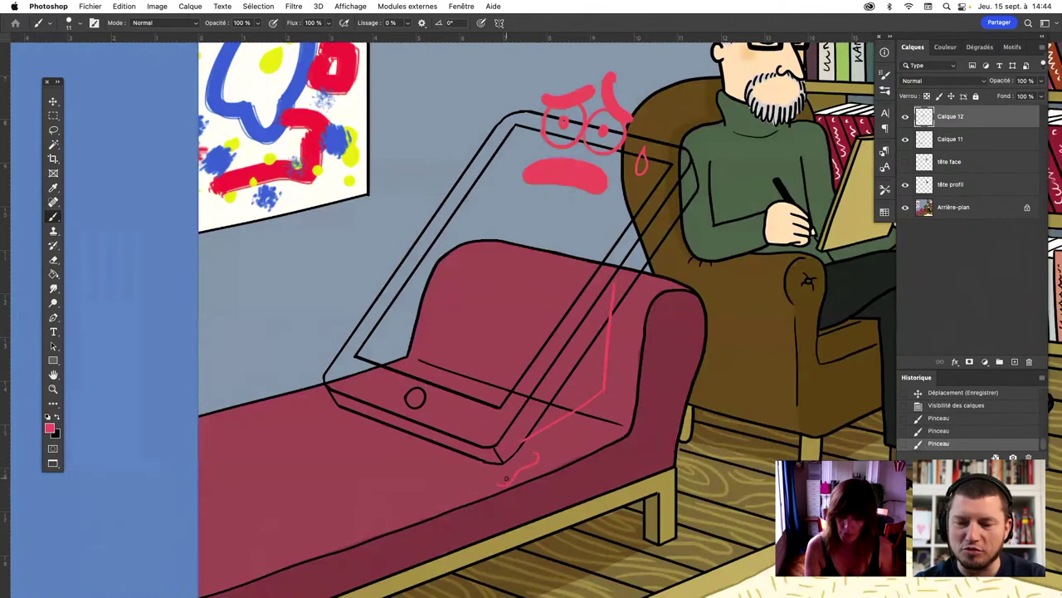
pyautogui.hotkey('ctrl', 'z')
pyautogui.moveTo(486, 495)
pyautogui.mouseDown()
pyautogui.moveTo(482, 474)
pyautogui.moveTo(483, 493)
pyautogui.mouseUp()
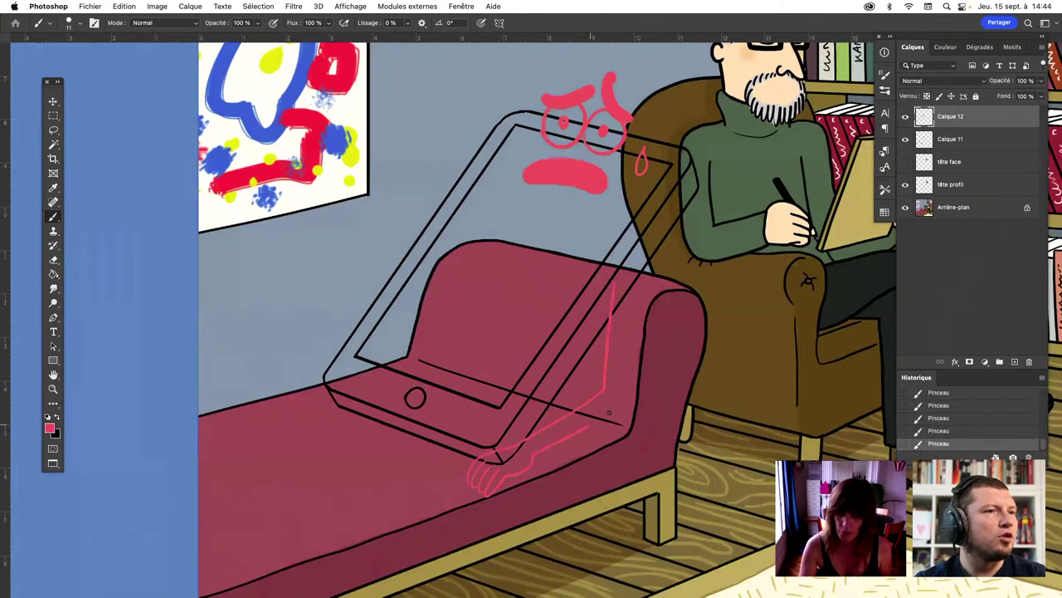
# Add a short stroke at the top of the couch arm, toggling undo and redo
pyautogui.moveTo(616, 282); pyautogui.dragTo(633, 286)
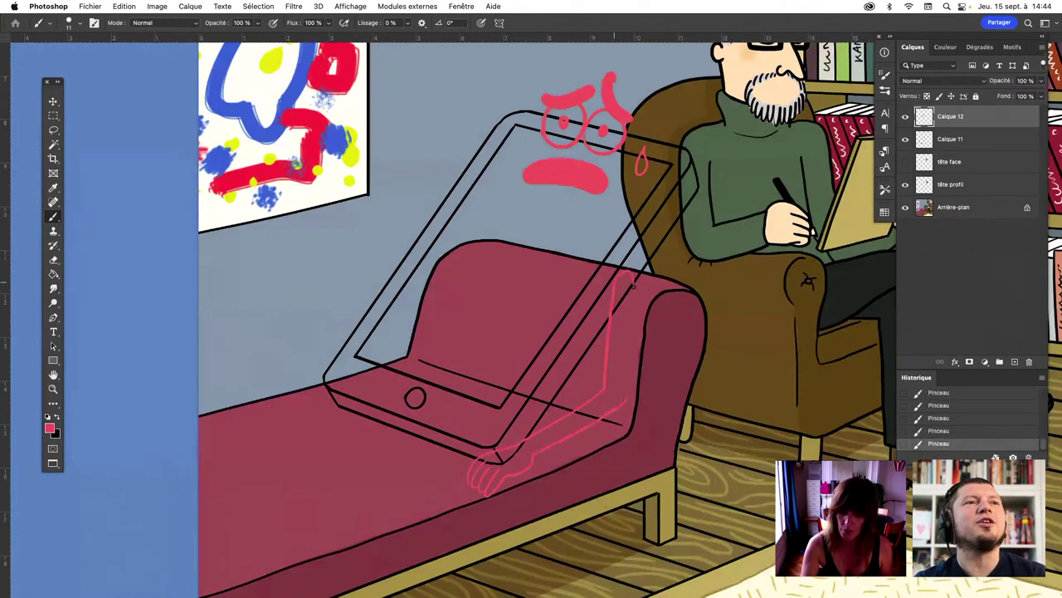
pyautogui.hotkey('ctrl', 'z')
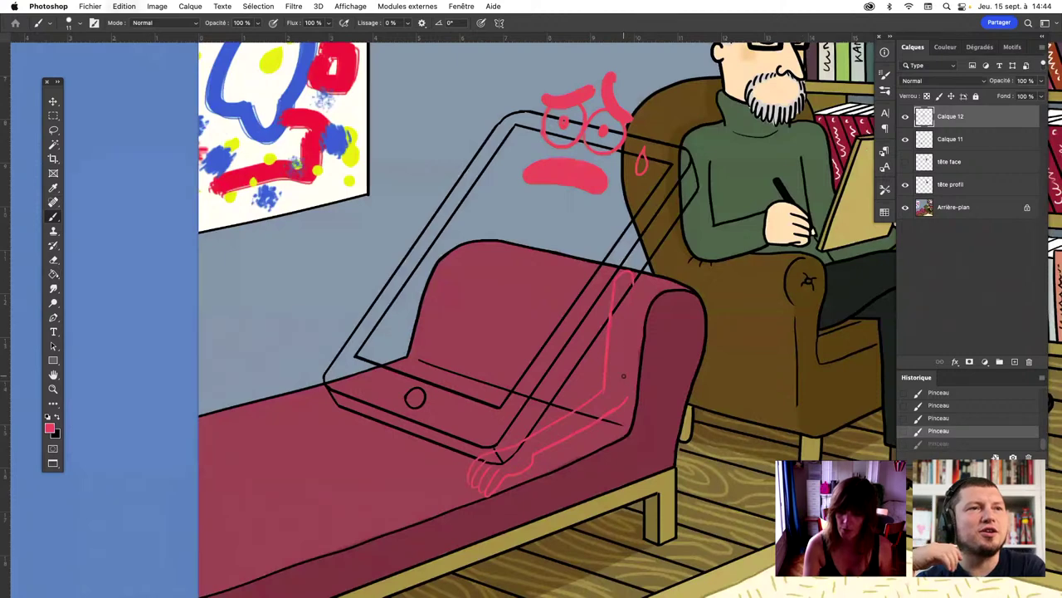
pyautogui.hotkey('ctrl', 'shift', 'z')
pyautogui.hotkey('ctrl', 'z')
pyautogui.hotkey('ctrl', 'shift', 'z')
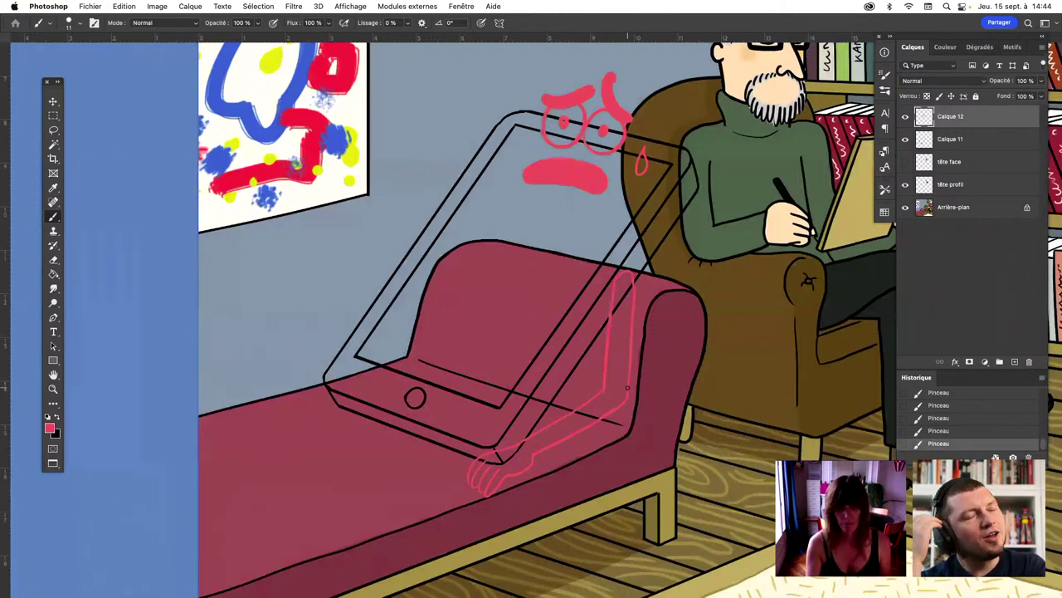
# Lasso the failed pink arm sketch, delete it and deselect
pyautogui.press('l')
pyautogui.moveTo(515, 290); pyautogui.dragTo(511, 324)
pyautogui.press('Delete')
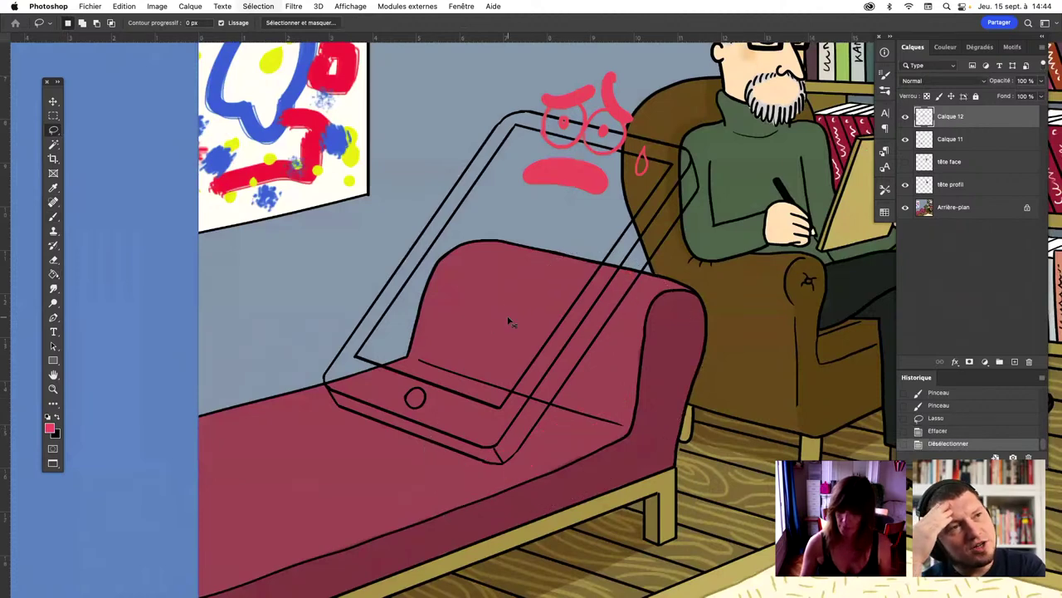
pyautogui.hotkey('ctrl', 'd')
# Repaint the arm as a straight vertical line down the armrest, with a second edge ending in a curl
pyautogui.click(54, 215)
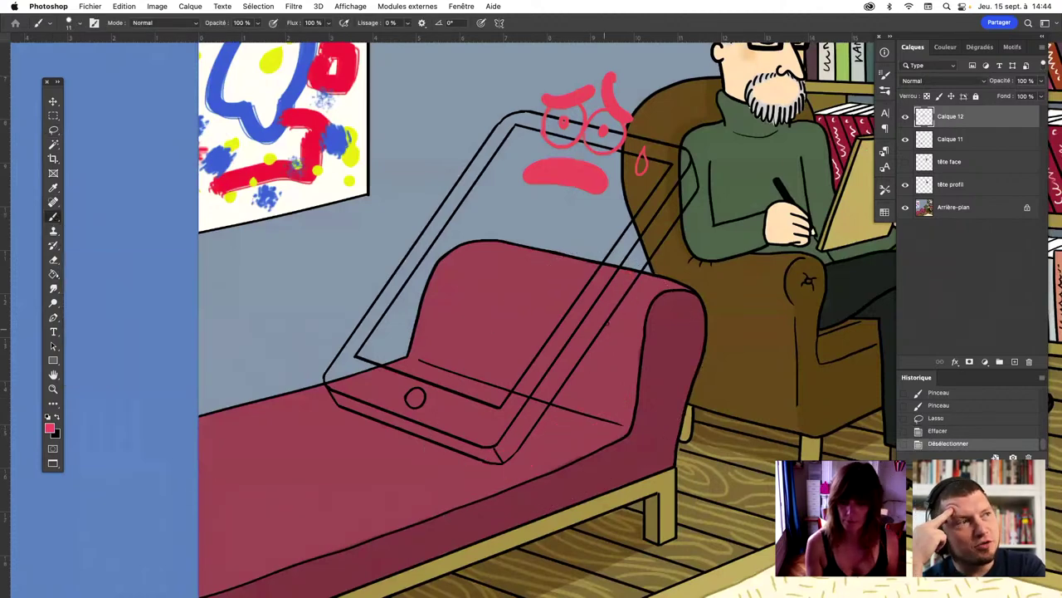
pyautogui.moveTo(612, 291); pyautogui.dragTo(605, 435)
pyautogui.hotkey('ctrl', 'z')
pyautogui.moveTo(616, 286); pyautogui.dragTo(614, 415)
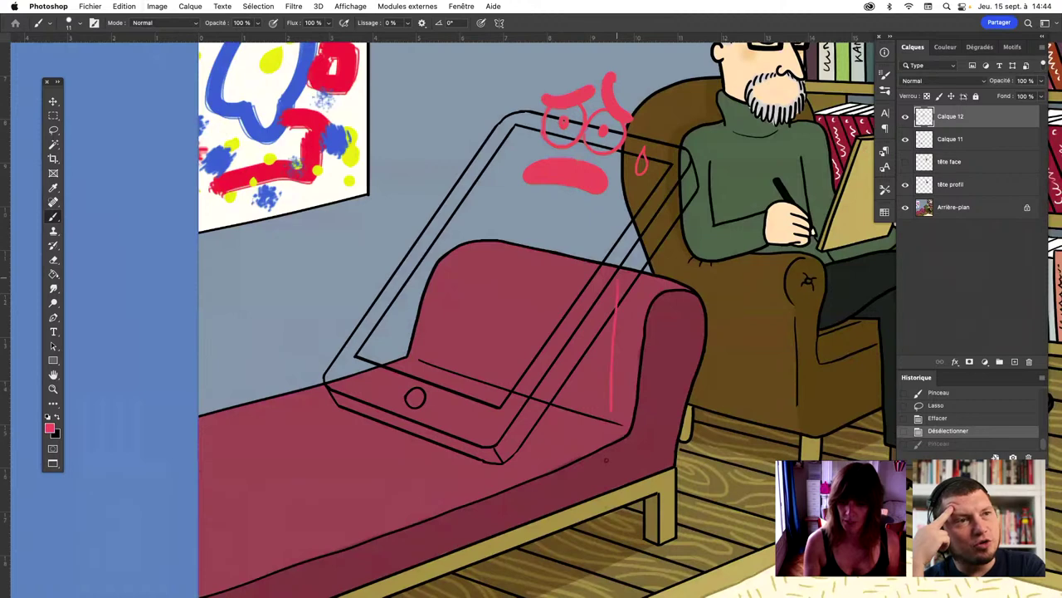
pyautogui.hotkey('ctrl', 'z')
pyautogui.moveTo(620, 473); pyautogui.dragTo(621, 270)
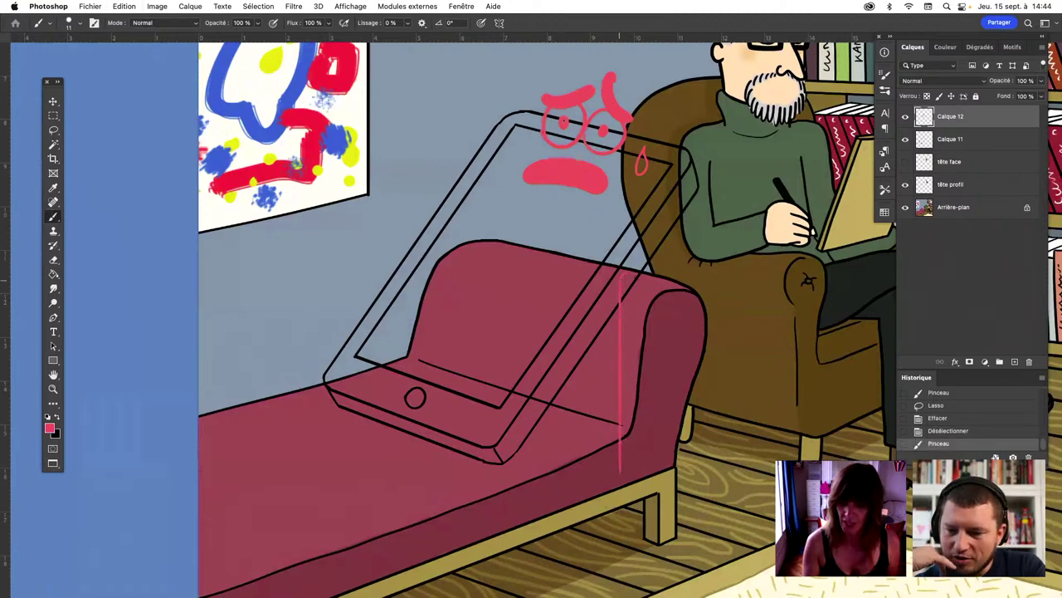
pyautogui.moveTo(634, 342)
pyautogui.mouseDown()
pyautogui.moveTo(636, 457)
pyautogui.moveTo(618, 473)
pyautogui.mouseUp()
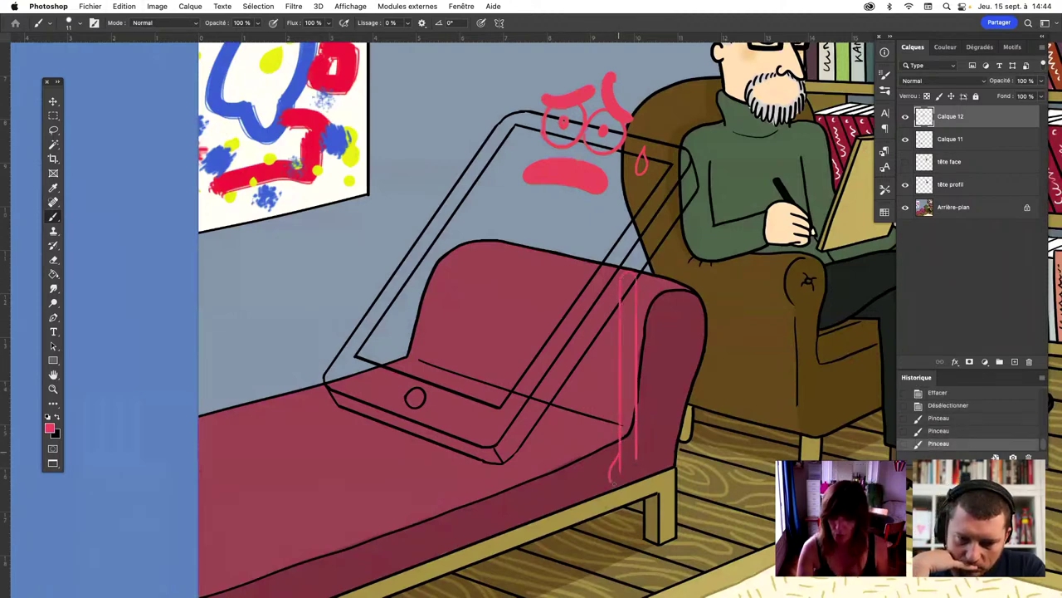
# Refine the small hand at the arm's bottom with eraser clean-ups and brush strokes
pyautogui.click(54, 260)
pyautogui.moveTo(619, 458); pyautogui.dragTo(615, 474)
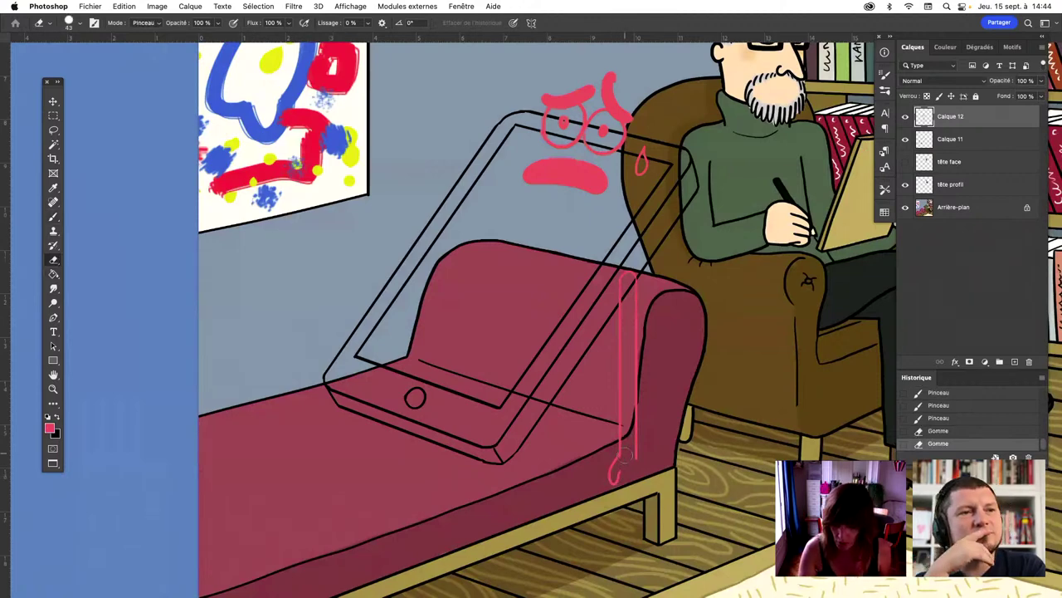
pyautogui.click(54, 218)
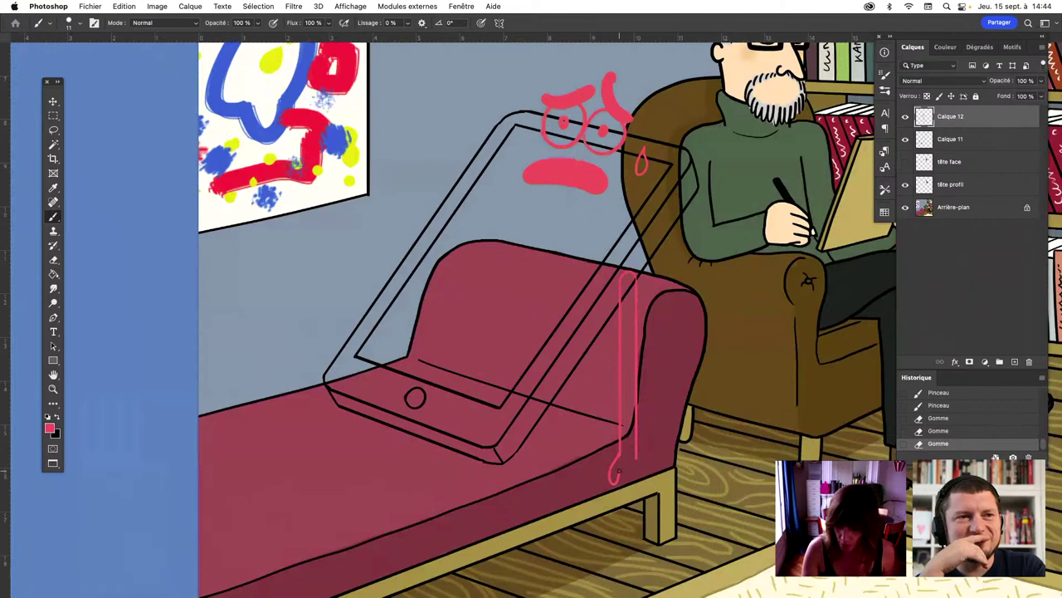
pyautogui.moveTo(619, 470)
pyautogui.mouseDown()
pyautogui.moveTo(623, 502)
pyautogui.moveTo(631, 498)
pyautogui.mouseUp()
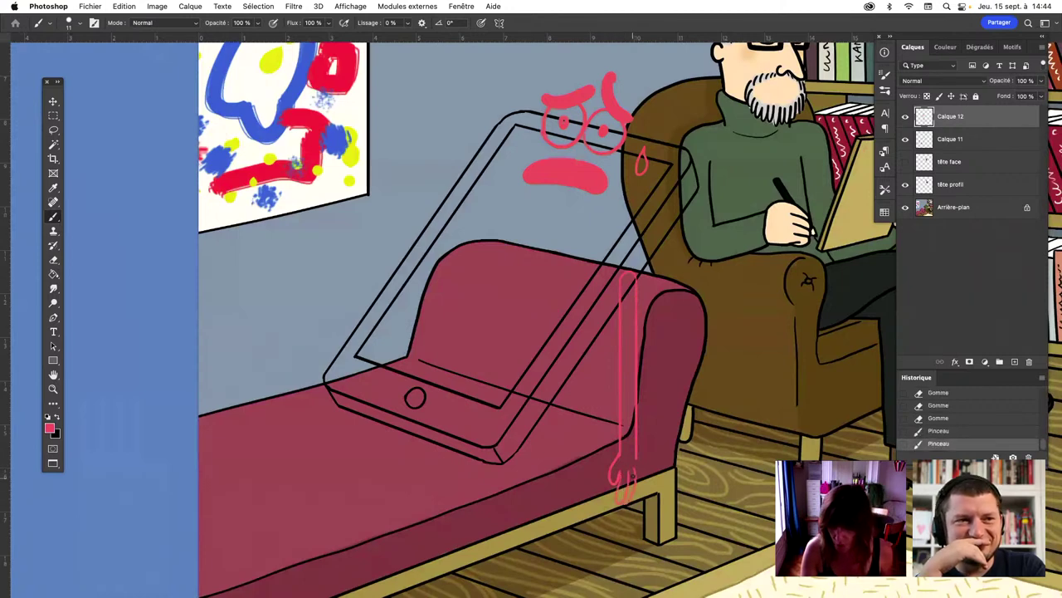
pyautogui.hotkey('ctrl', 'z')
pyautogui.hotkey('ctrl', 'z')
pyautogui.hotkey('ctrl', 'shift', 'z')
pyautogui.hotkey('ctrl', 'shift', 'z')
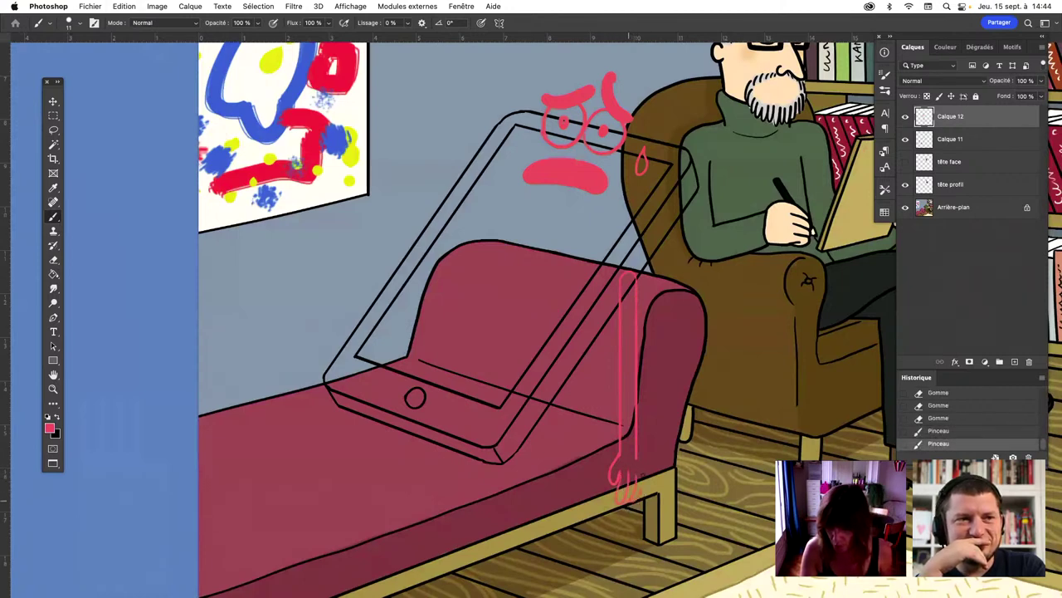
pyautogui.moveTo(639, 461)
pyautogui.mouseDown()
pyautogui.moveTo(641, 494)
pyautogui.moveTo(637, 449)
pyautogui.mouseUp()
pyautogui.hotkey('ctrl', 'z')
pyautogui.click(53, 259)
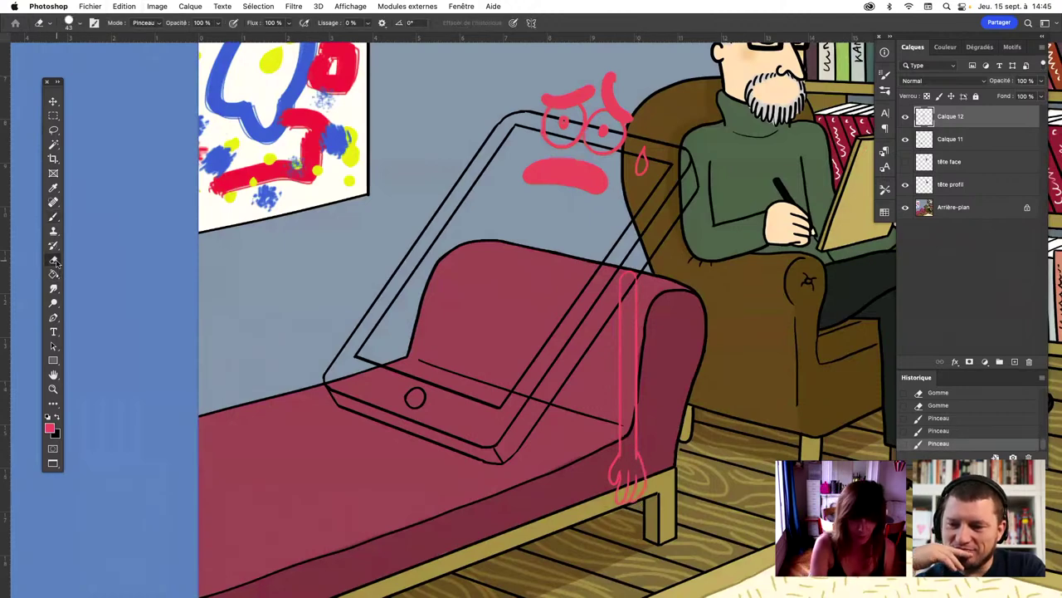
pyautogui.moveTo(635, 442)
pyautogui.mouseDown()
pyautogui.moveTo(633, 469)
pyautogui.moveTo(629, 442)
pyautogui.mouseUp()
pyautogui.click(53, 217)
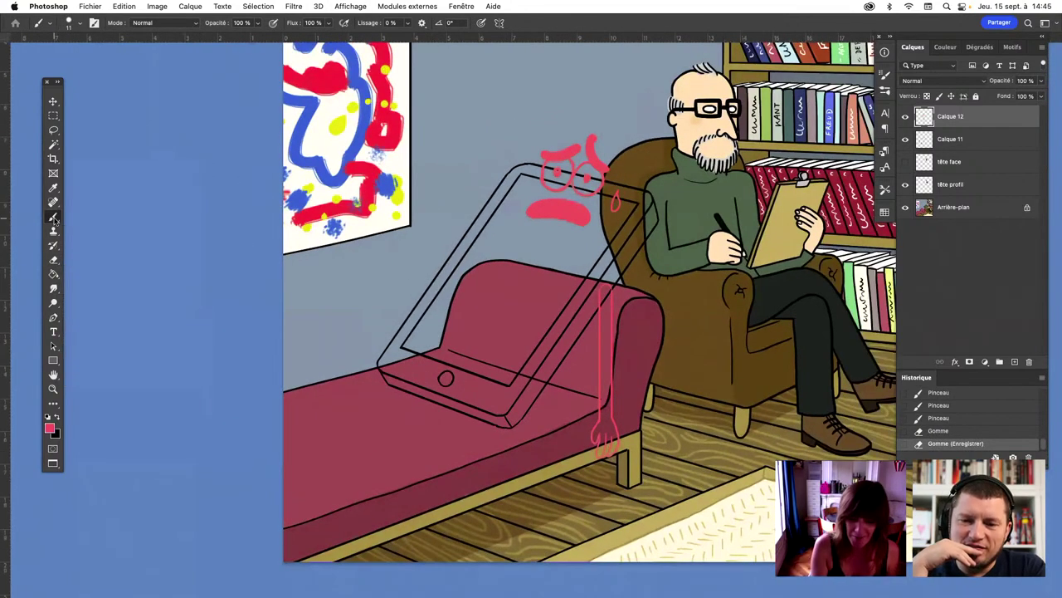
# Draw two parallel diagonal leg lines on the couch seat and nudge them slightly
pyautogui.moveTo(352, 464); pyautogui.dragTo(477, 419)
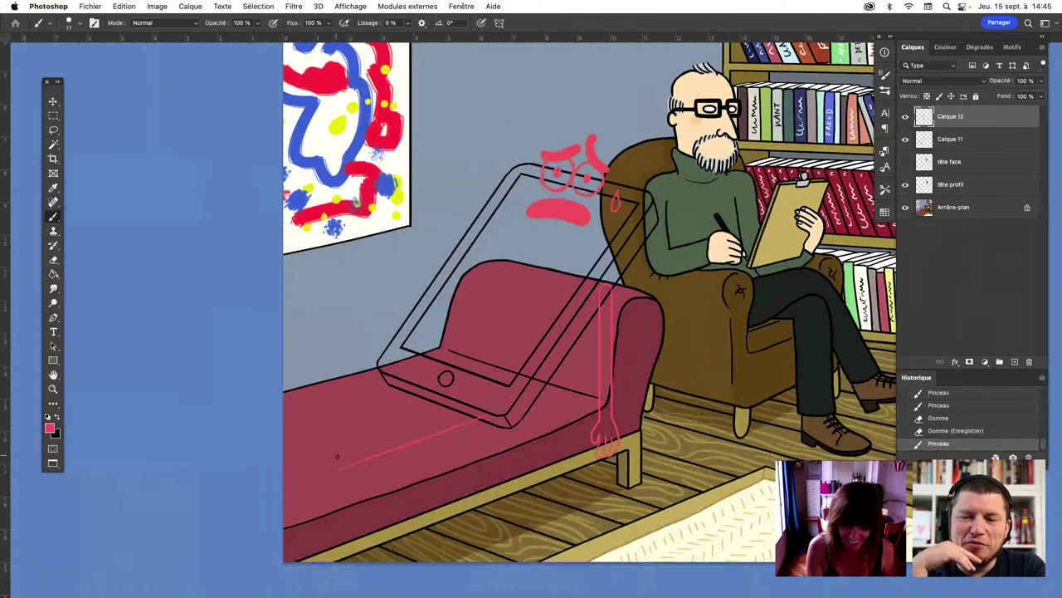
pyautogui.moveTo(337, 456); pyautogui.dragTo(480, 399)
pyautogui.click(488, 413)
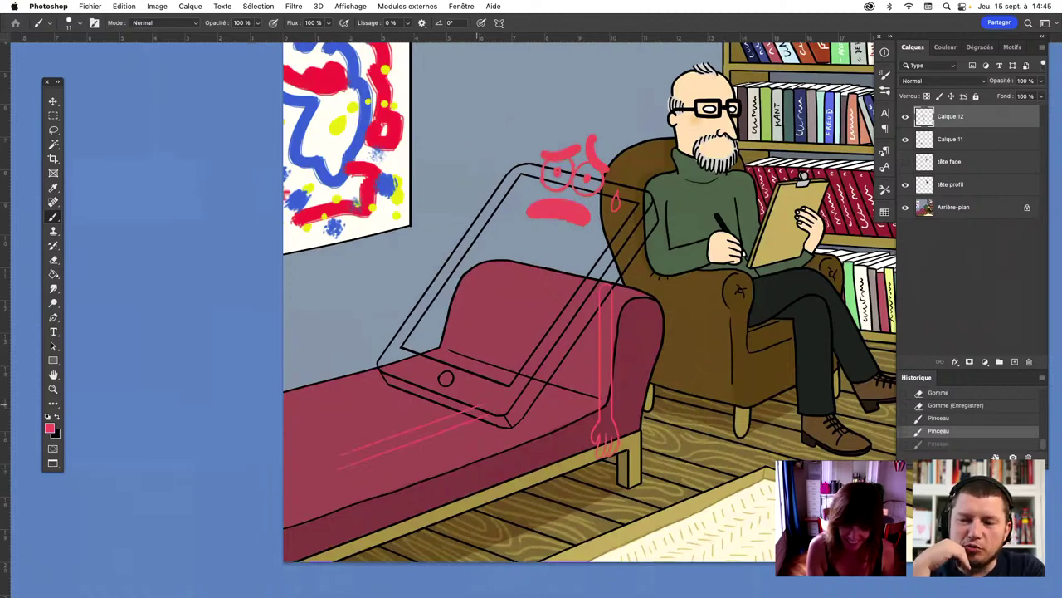
pyautogui.click(54, 131)
pyautogui.moveTo(328, 427); pyautogui.dragTo(315, 465)
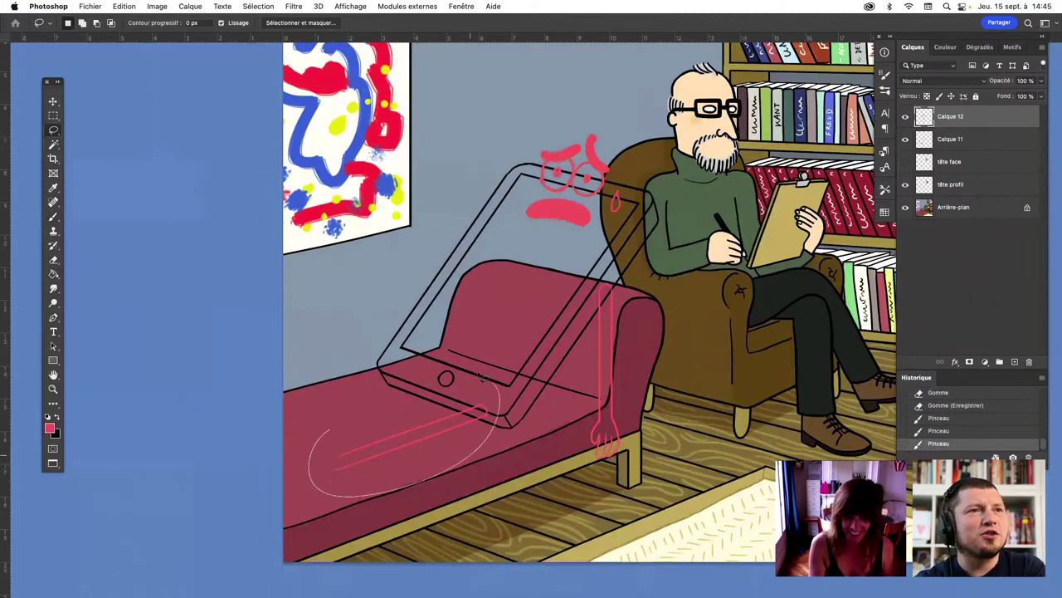
pyautogui.click(53, 101)
pyautogui.moveTo(480, 419); pyautogui.dragTo(470, 413)
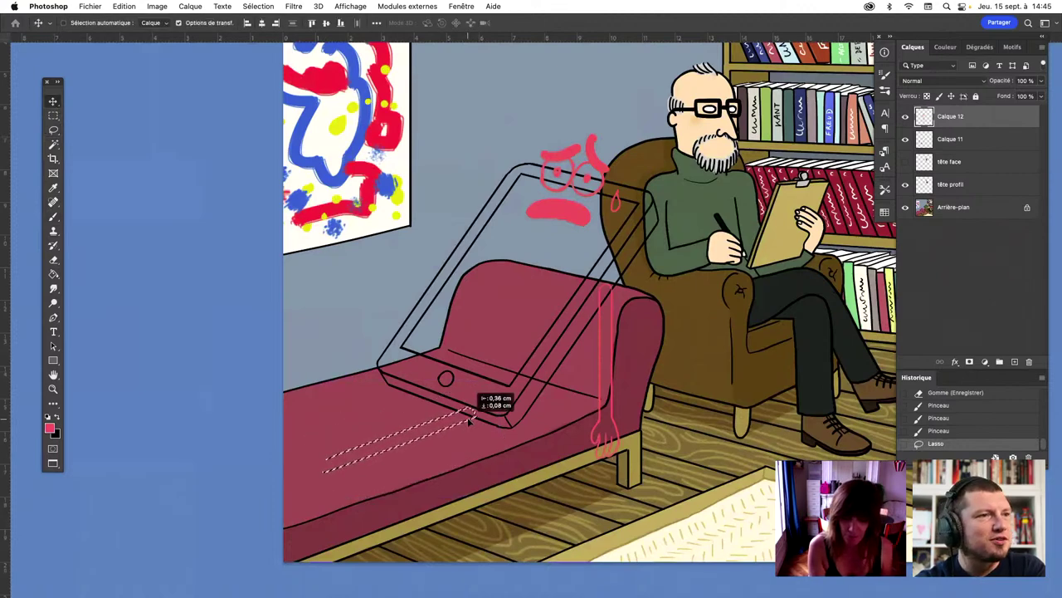
pyautogui.hotkey('ctrl', 'd')
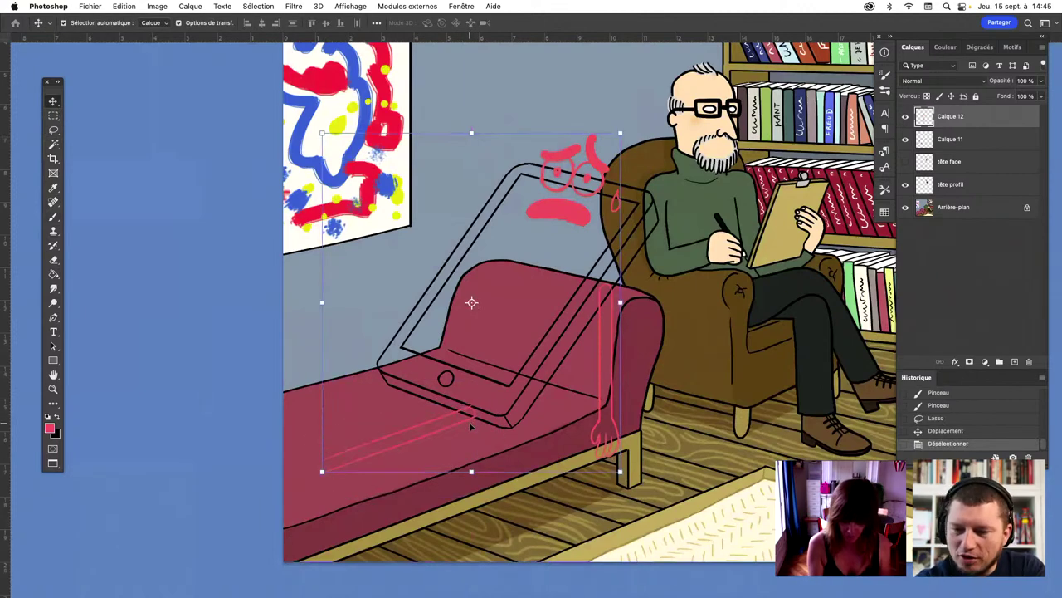
# Copy the pink leg strokes onto a new layer and move the copy onto the couch
pyautogui.click(54, 131)
pyautogui.moveTo(490, 384); pyautogui.dragTo(478, 378)
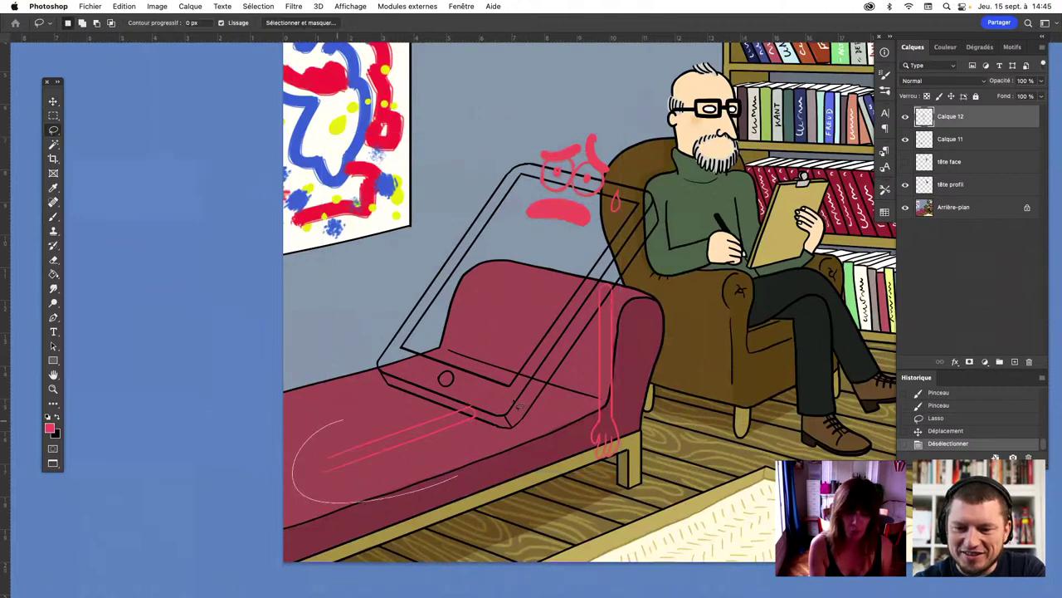
pyautogui.hotkey('ctrl', 'c')
pyautogui.hotkey('ctrl', 'v')
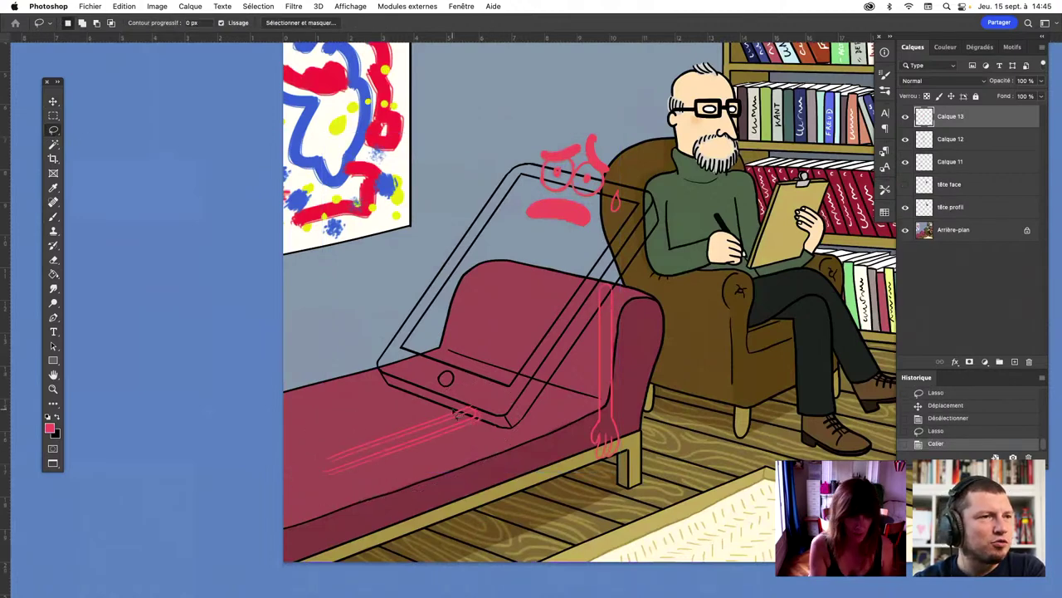
pyautogui.press('v')
pyautogui.moveTo(460, 432); pyautogui.dragTo(453, 387)
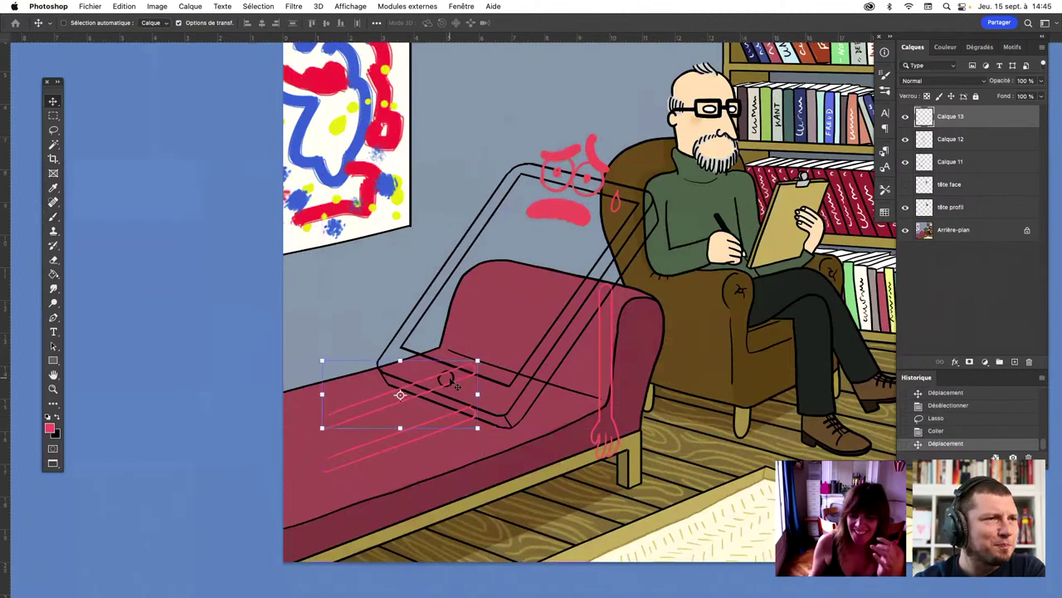
# Scale the leg copy to about 93% and merge it with the original leg layer
pyautogui.hotkey('ctrl', 't')
pyautogui.moveTo(478, 361); pyautogui.dragTo(404, 397)
pyautogui.press('Return')
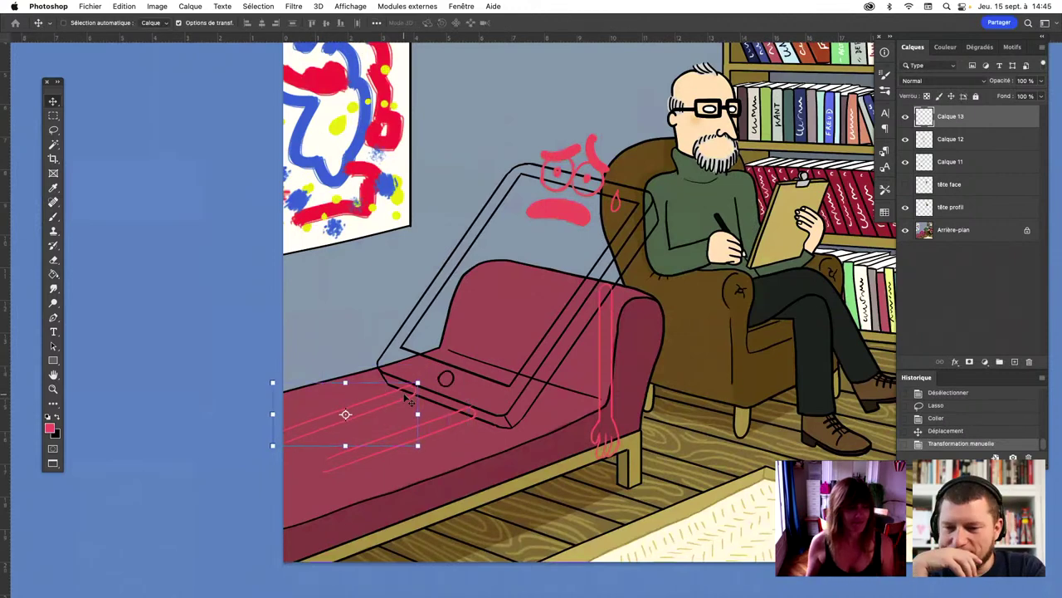
pyautogui.keyDown('shift'); pyautogui.click(950, 139); pyautogui.keyUp('shift')
pyautogui.hotkey('ctrl', 'e')
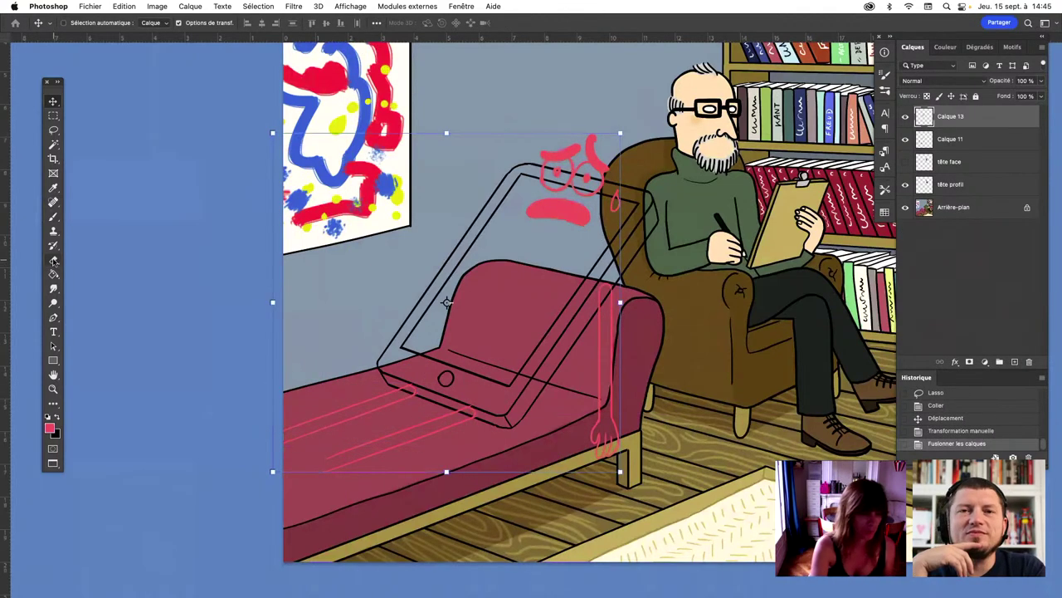
# Erase the pink lines at the couch's left edge and add a new empty layer
pyautogui.click(53, 259)
pyautogui.moveTo(286, 451); pyautogui.dragTo(297, 423)
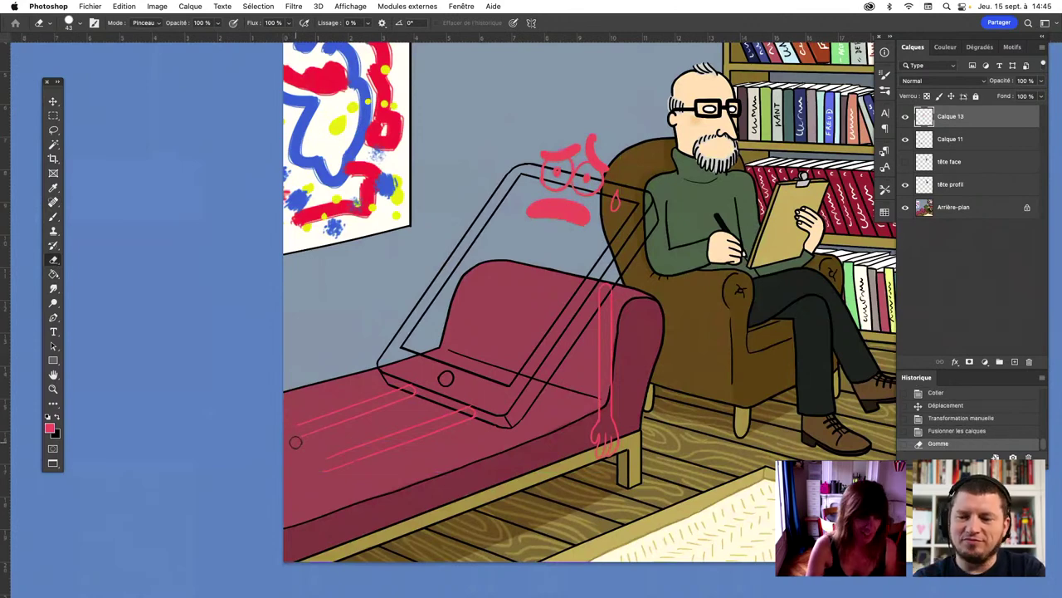
pyautogui.click(53, 219)
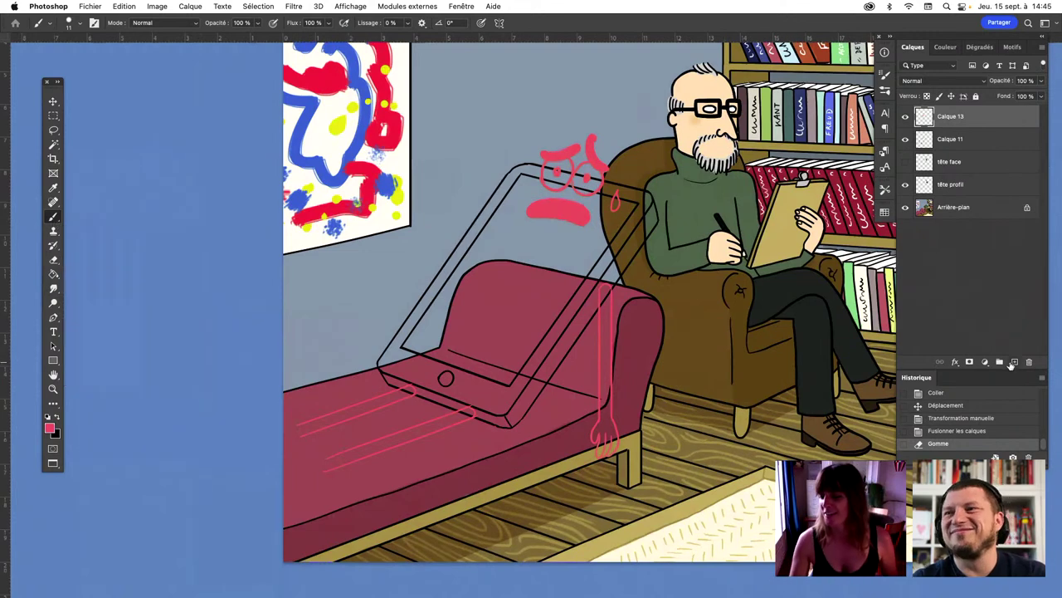
pyautogui.click(1015, 362)
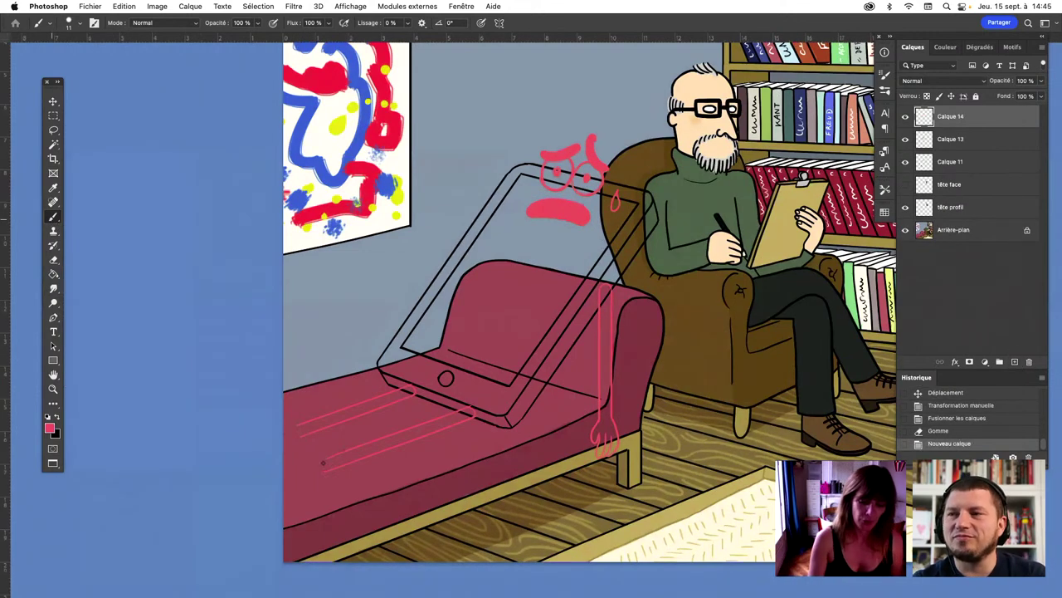
pyautogui.hotkey('ctrl', 'z')
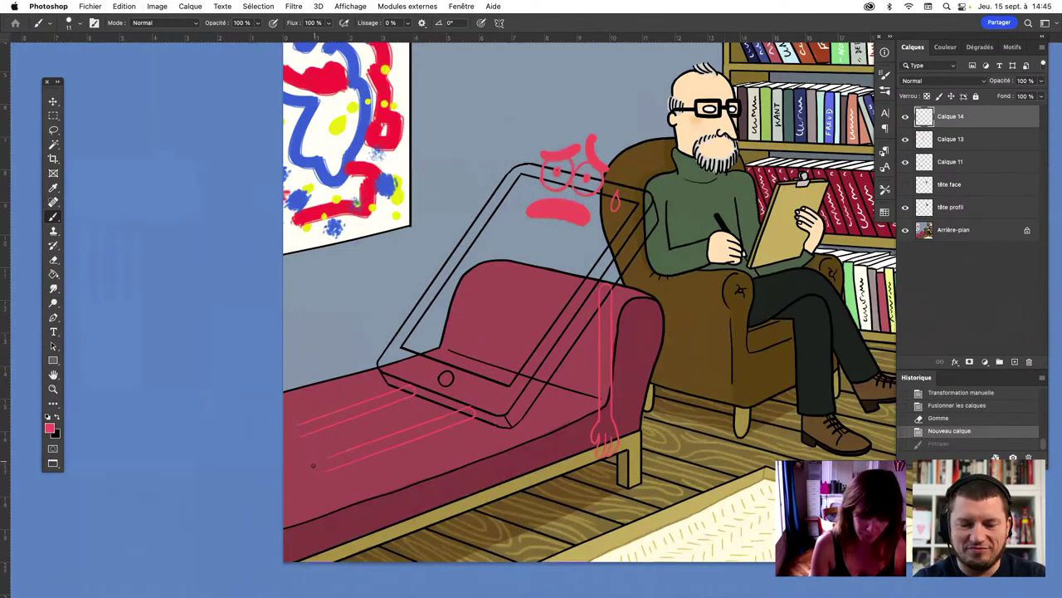
# Sketch oval foot strokes at the sofa's left end, undoing the last one
pyautogui.moveTo(314, 468); pyautogui.dragTo(318, 415)
pyautogui.moveTo(332, 455)
pyautogui.mouseDown()
pyautogui.moveTo(340, 458)
pyautogui.moveTo(327, 467)
pyautogui.moveTo(286, 377)
pyautogui.mouseUp()
pyautogui.hotkey('ctrl', 'z')
pyautogui.hotkey('ctrl', 'z')
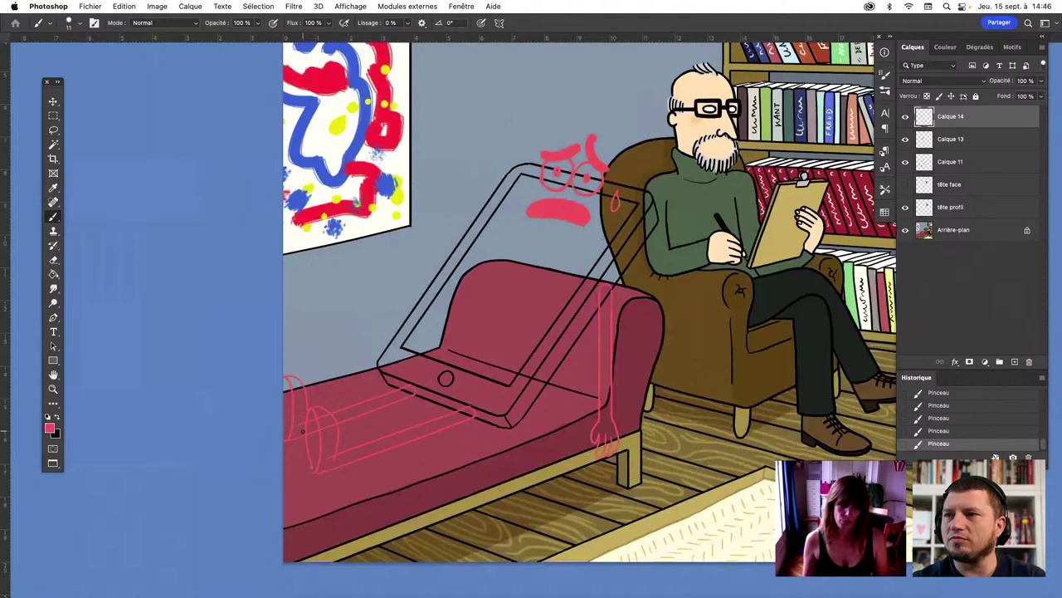
# Erase stray marks at the sofa's left edge, merge the leg layers and save
pyautogui.press('e')
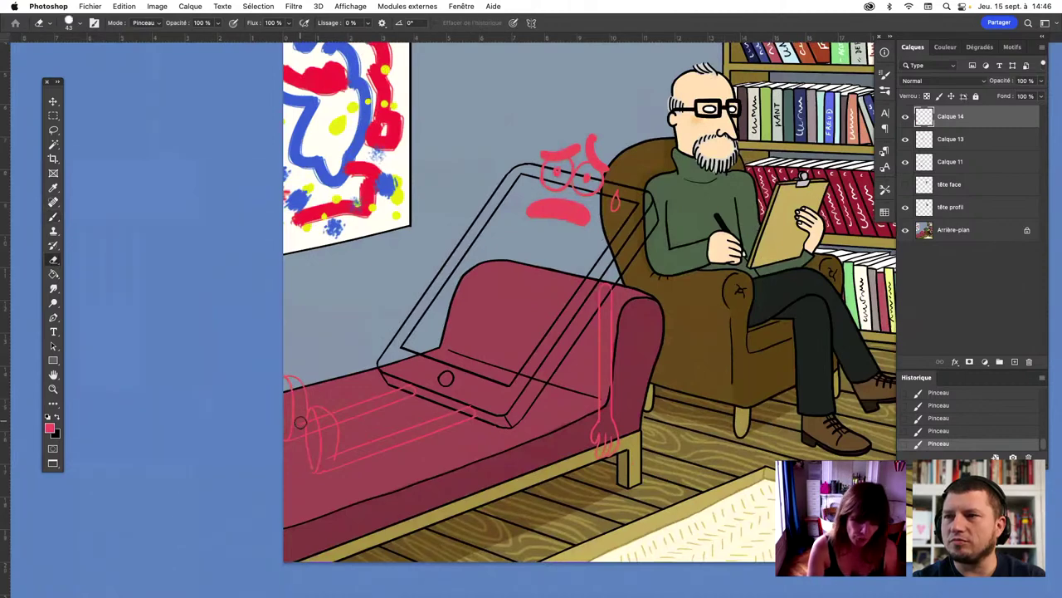
pyautogui.moveTo(302, 426); pyautogui.dragTo(301, 421)
pyautogui.hotkey('ctrl', 'e')
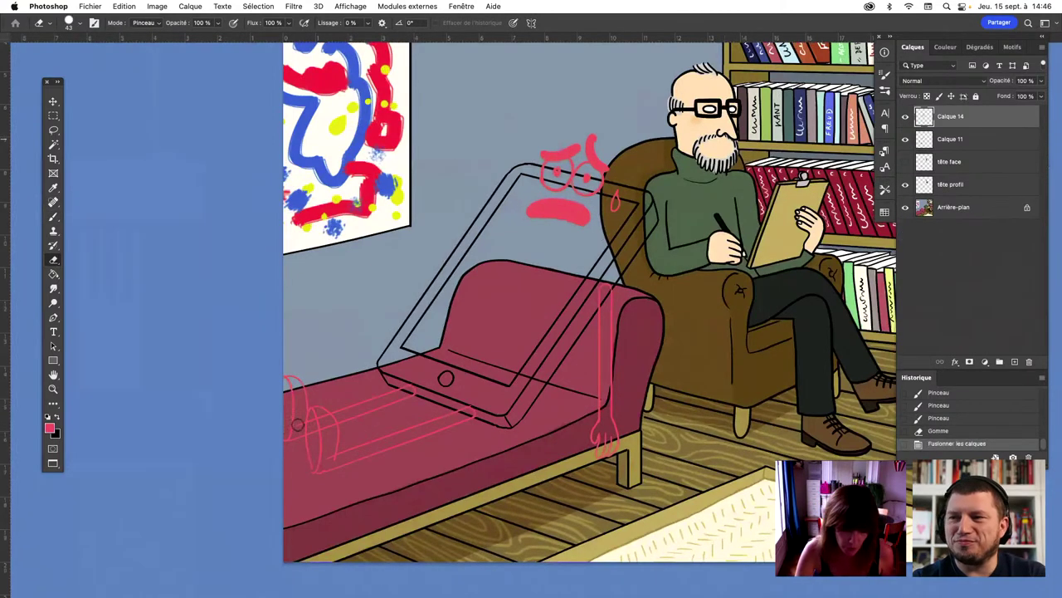
pyautogui.moveTo(300, 424); pyautogui.dragTo(314, 425)
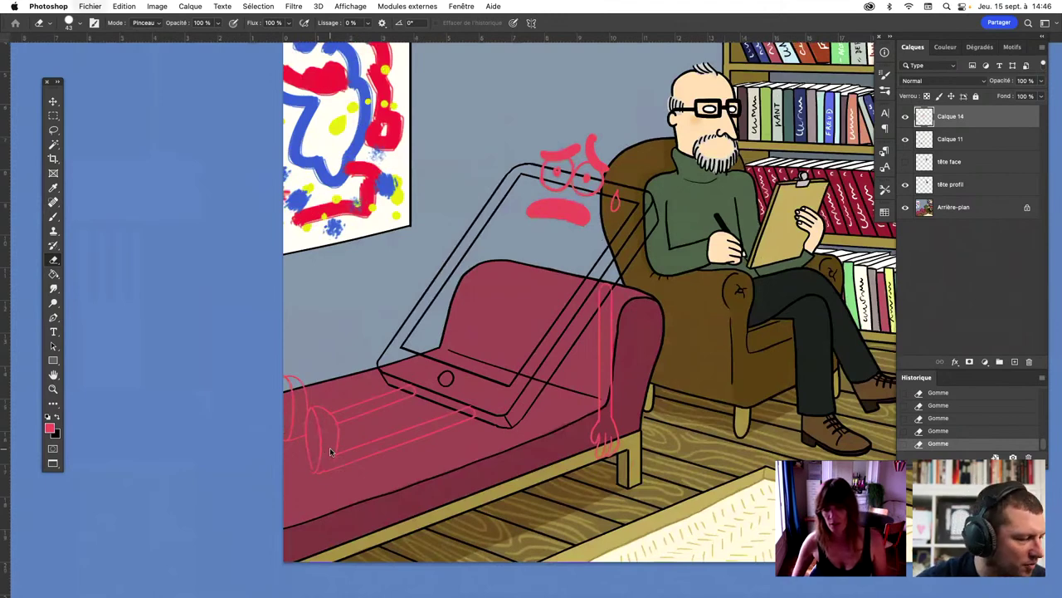
pyautogui.press('super+s')
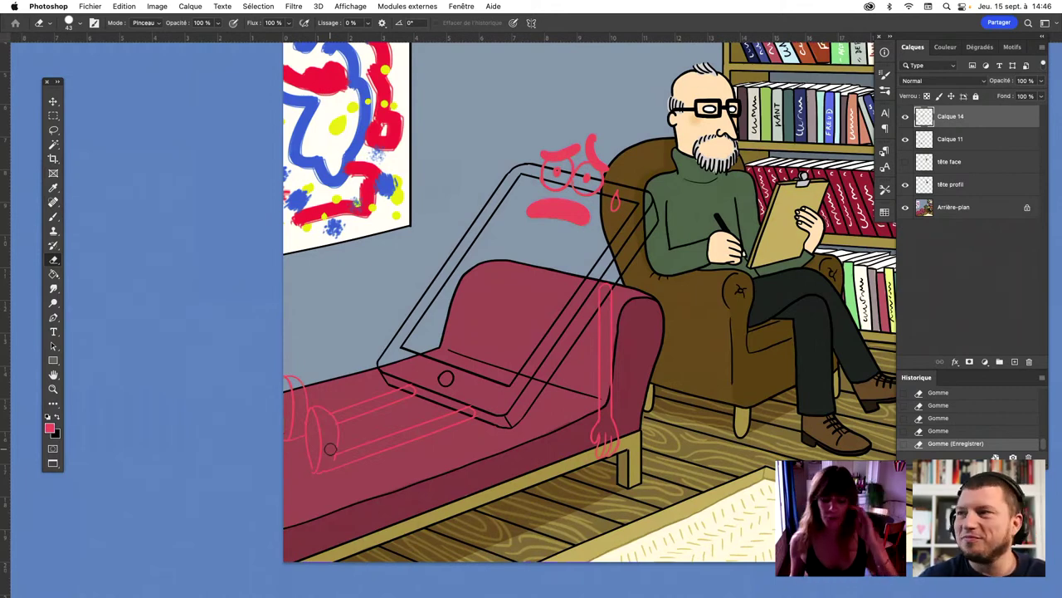
pyautogui.click(53, 131)
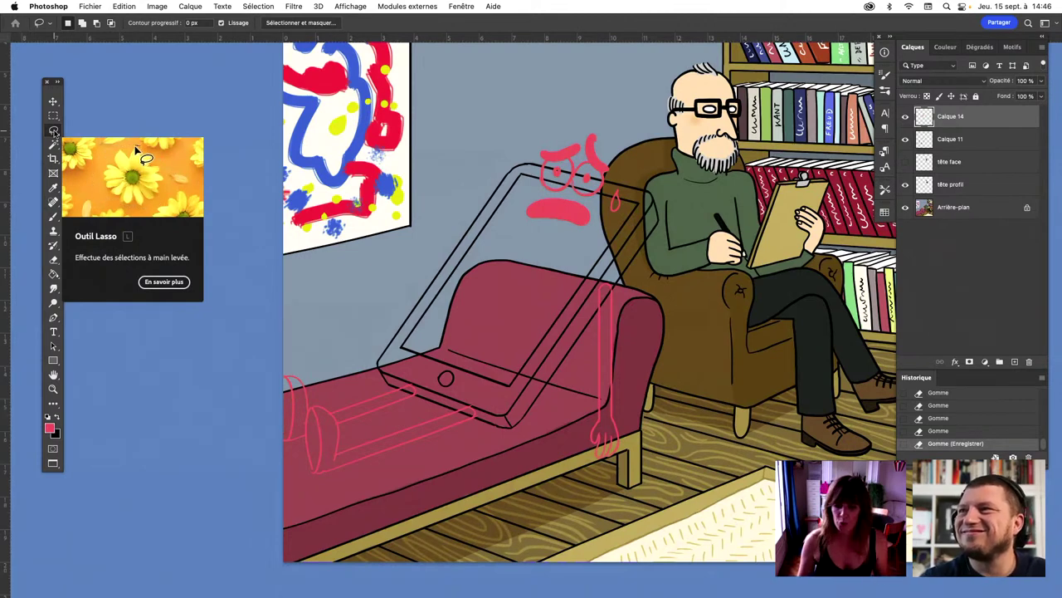
pyautogui.click(54, 218)
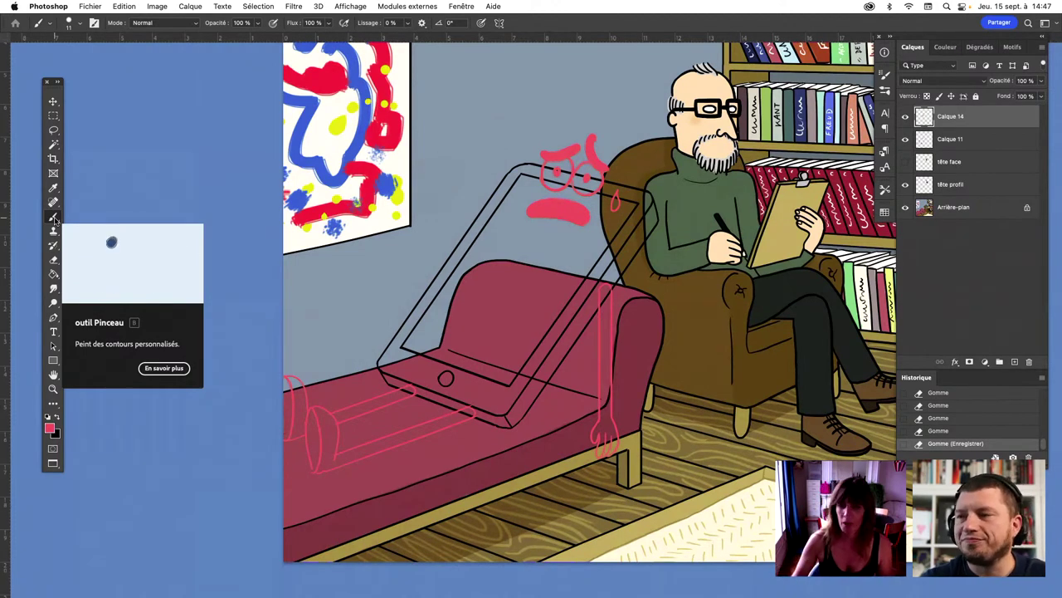
pyautogui.click(167, 136)
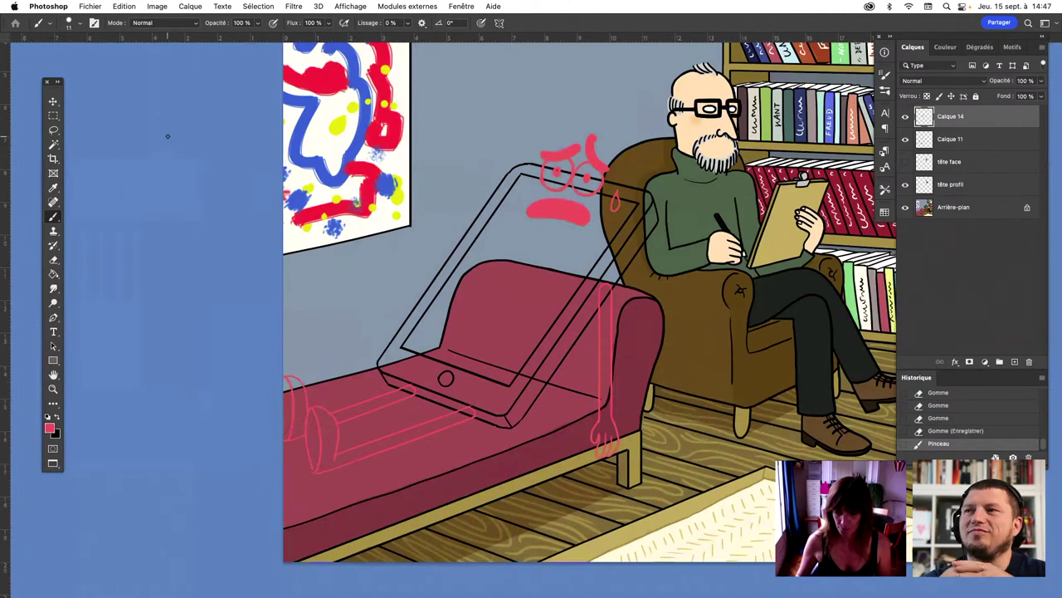
pyautogui.press('super+plus')
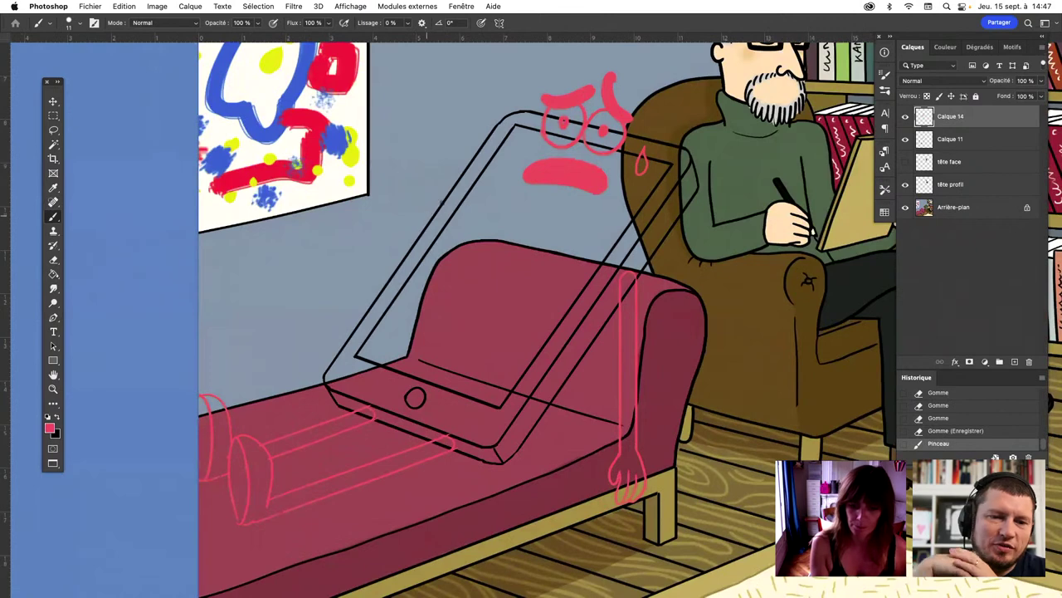
# Sketch the raised arm stroke above the tablet on a new layer
pyautogui.moveTo(382, 253); pyautogui.dragTo(475, 234)
pyautogui.press('super+z')
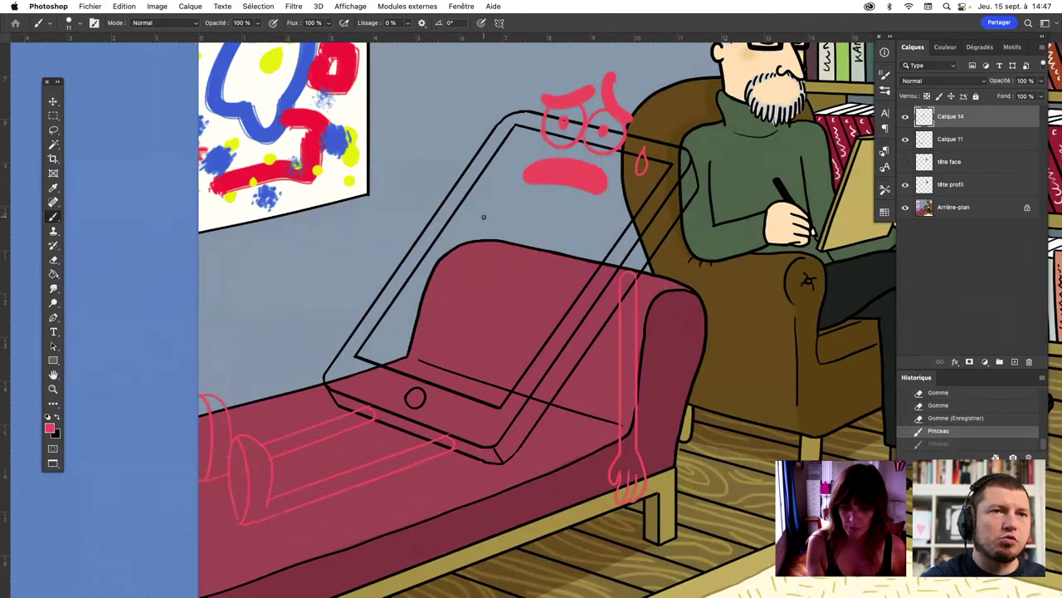
pyautogui.click(906, 116)
pyautogui.click(905, 116)
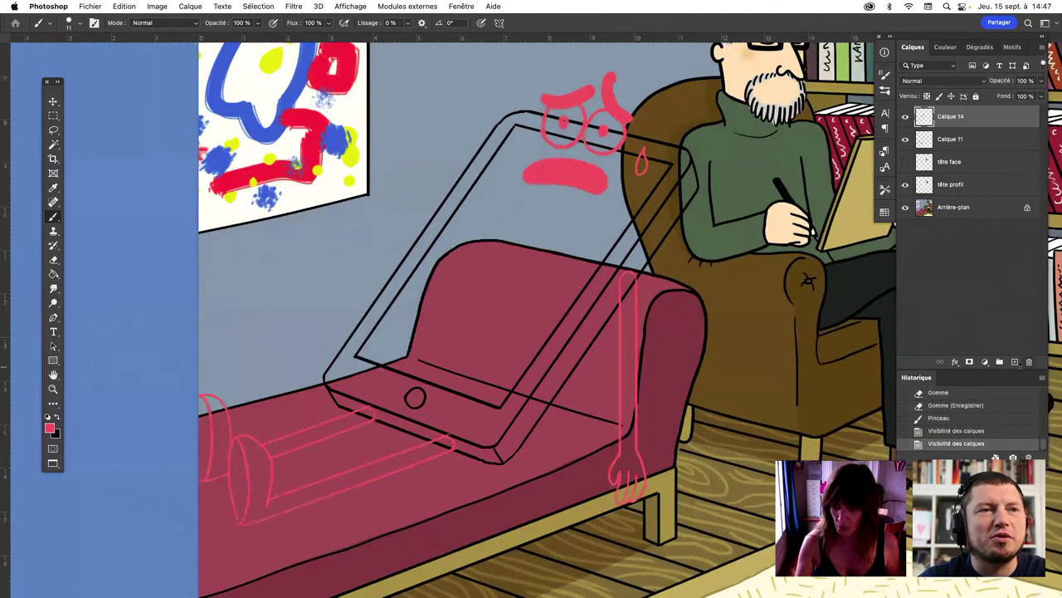
pyautogui.click(1015, 361)
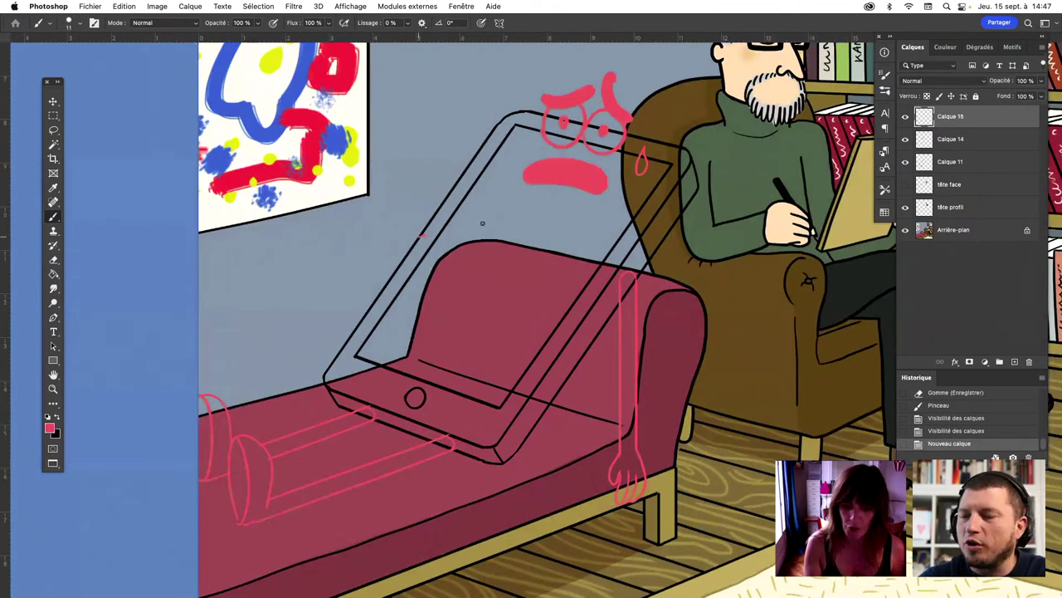
pyautogui.press('super+z')
pyautogui.moveTo(482, 223)
pyautogui.mouseDown()
pyautogui.moveTo(432, 234)
pyautogui.moveTo(515, 221)
pyautogui.moveTo(501, 198)
pyautogui.moveTo(511, 200)
pyautogui.moveTo(497, 197)
pyautogui.moveTo(404, 253)
pyautogui.moveTo(478, 217)
pyautogui.mouseUp()
pyautogui.press('super+z')
pyautogui.press('super+z')
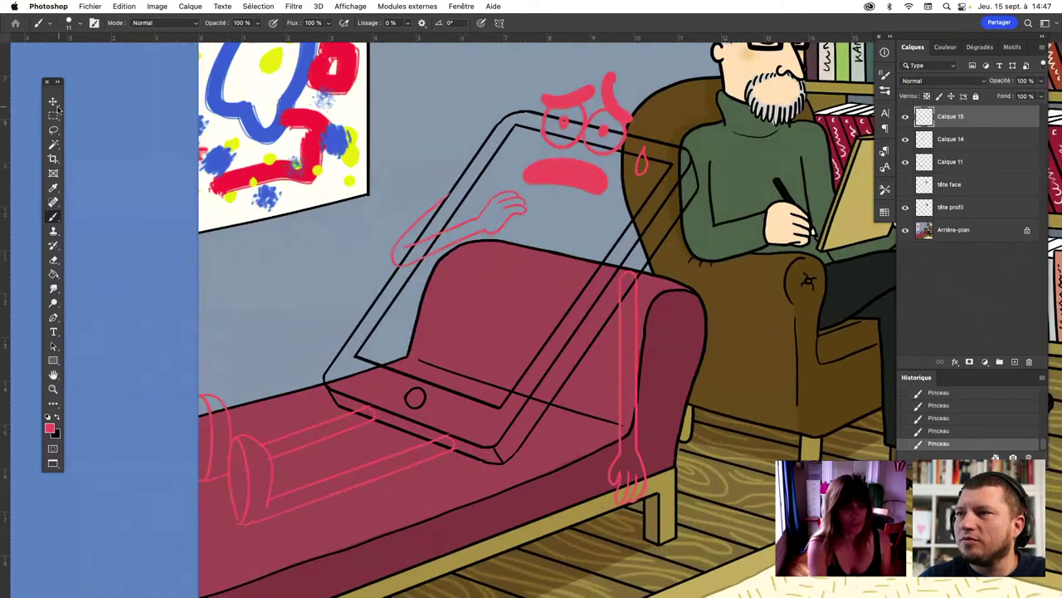
# Scale the arm sketch to about 116% and move it up and to the left
pyautogui.press('v')
pyautogui.press('super+t')
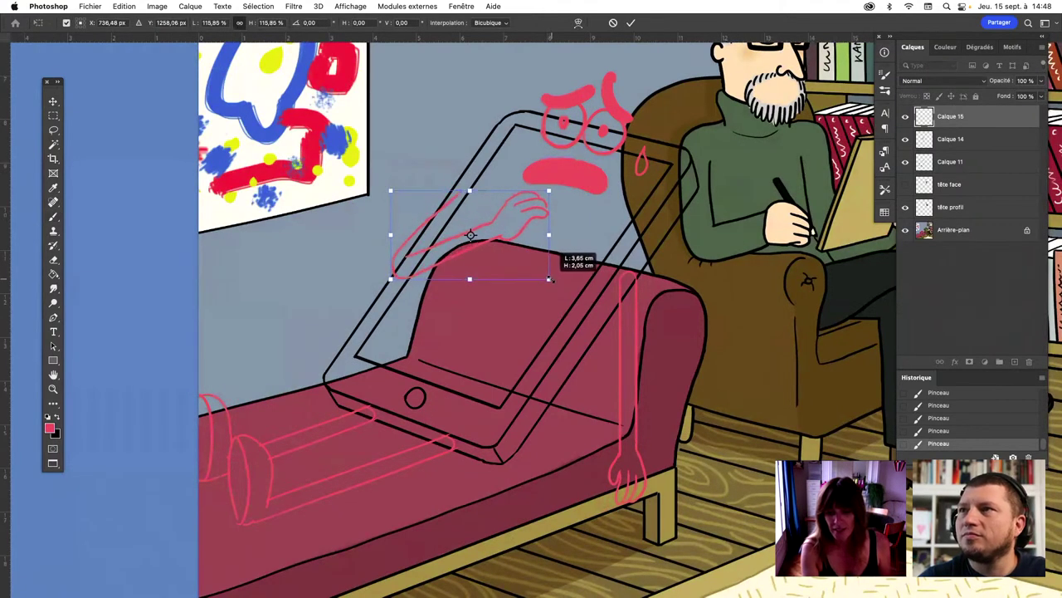
pyautogui.moveTo(518, 232)
pyautogui.mouseDown()
pyautogui.moveTo(512, 212)
pyautogui.moveTo(523, 213)
pyautogui.mouseUp()
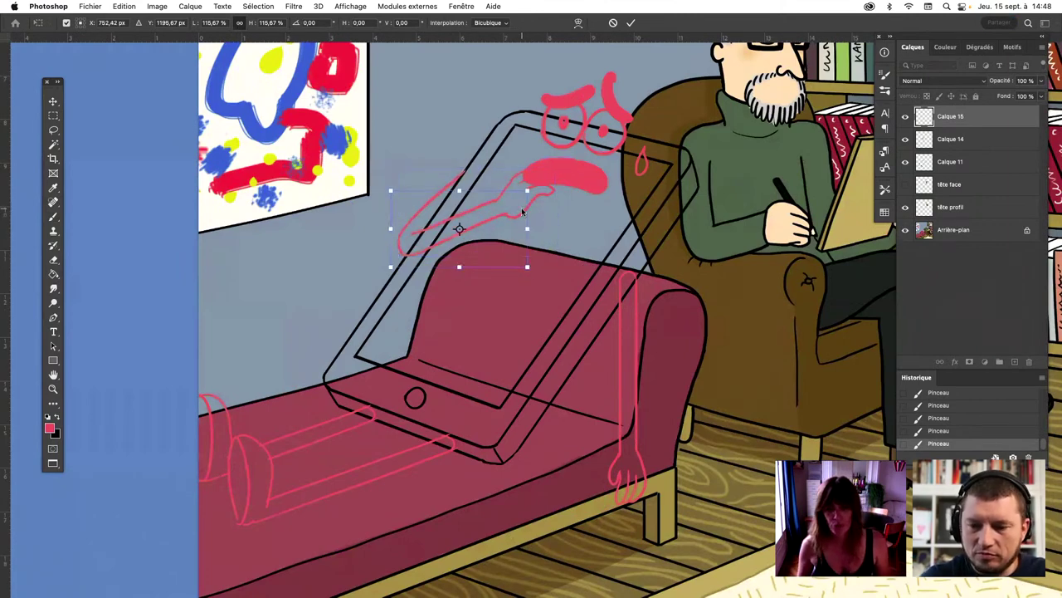
pyautogui.press('Return')
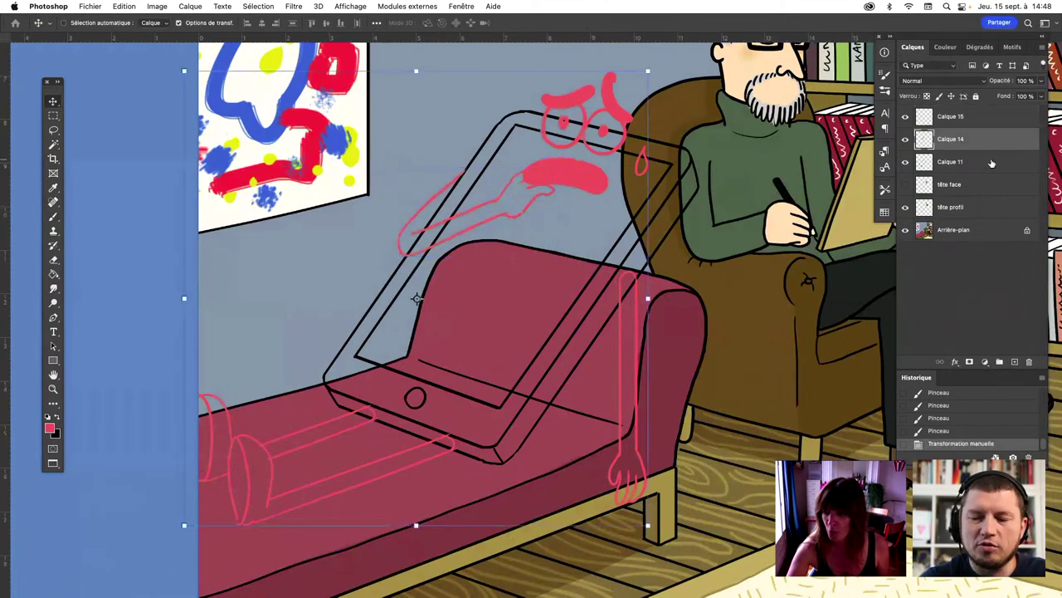
# On a new layer, paint white highlight strokes on the tablet and along the arm
pyautogui.hotkey('ctrl', 'shift', 'alt', 'n')
pyautogui.press('d')
pyautogui.click(57, 417)
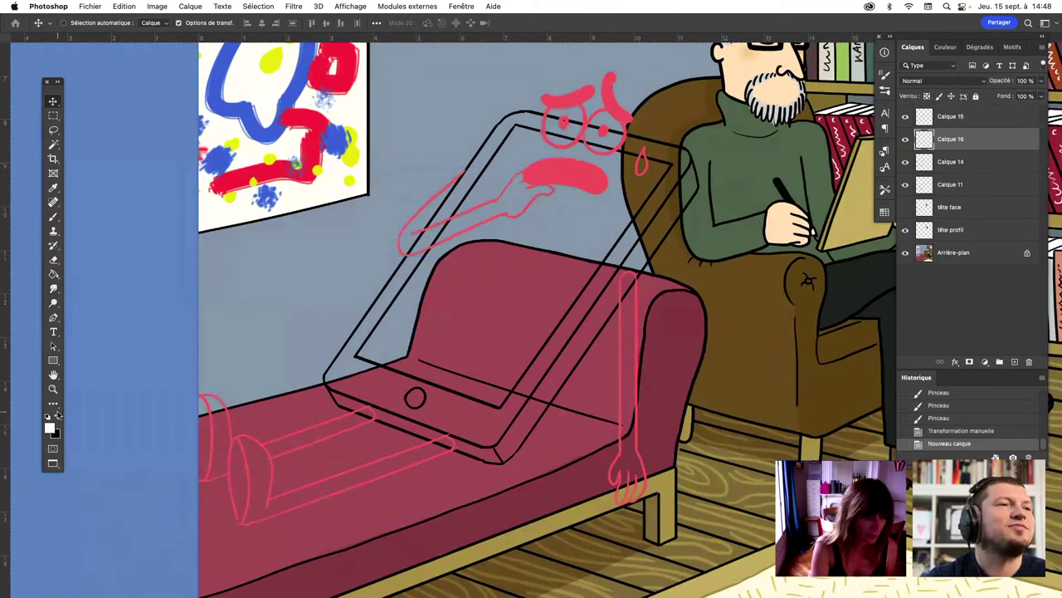
pyautogui.click(53, 217)
pyautogui.click(70, 22)
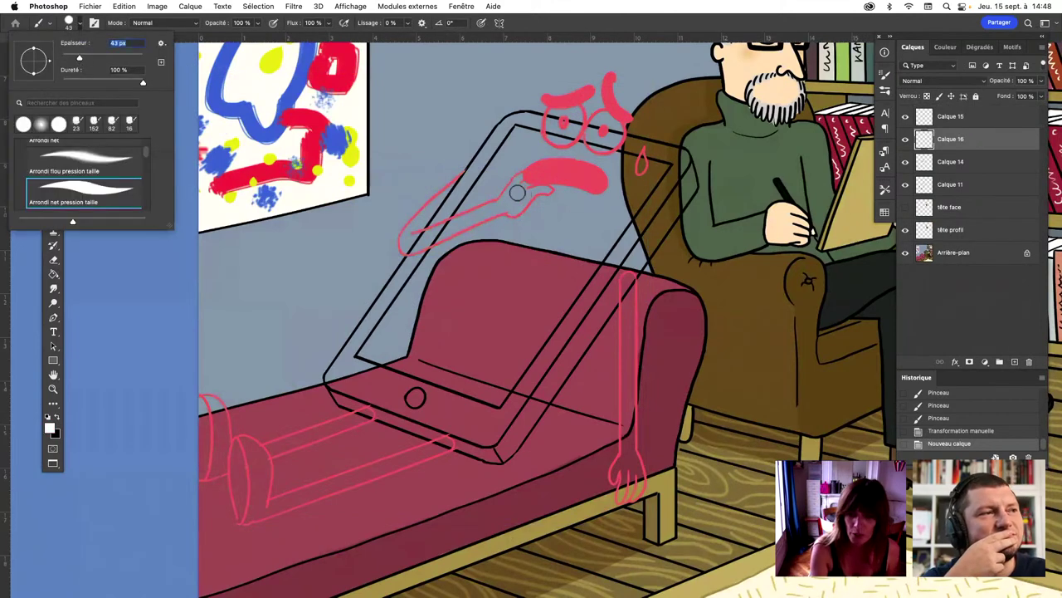
pyautogui.moveTo(516, 194)
pyautogui.mouseDown()
pyautogui.moveTo(546, 172)
pyautogui.moveTo(523, 188)
pyautogui.moveTo(550, 185)
pyautogui.mouseUp()
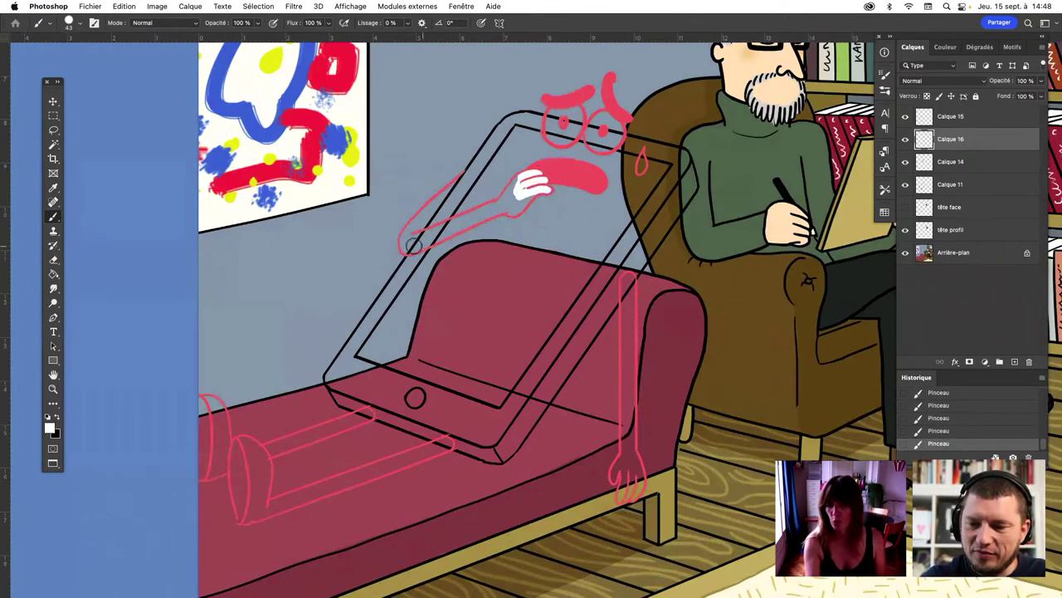
pyautogui.moveTo(411, 246); pyautogui.dragTo(459, 223)
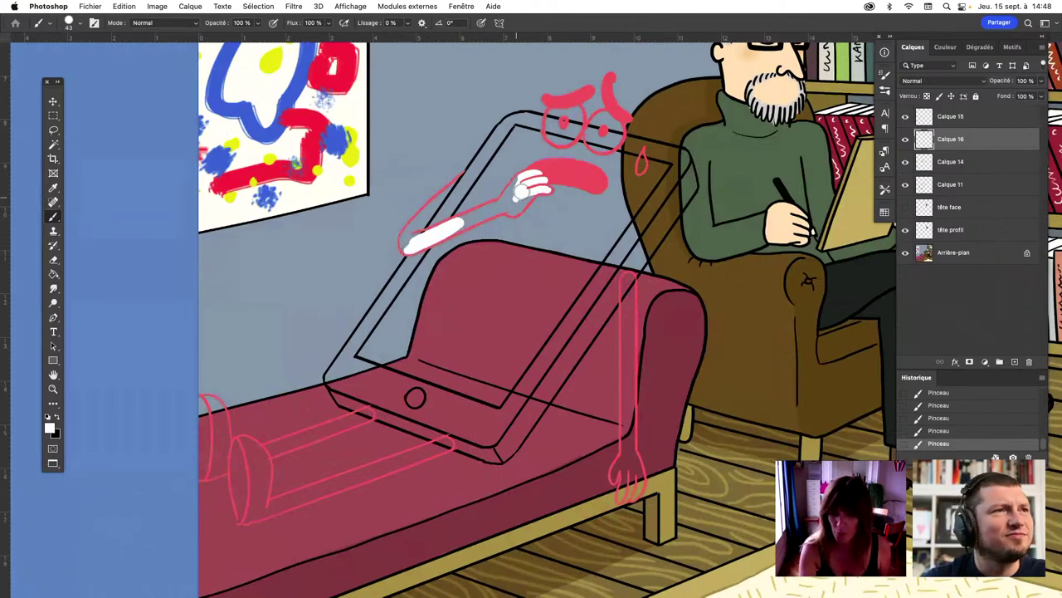
# Merge the highlights into Calque 15, hide the Arrière-plan background and check Calque 14
pyautogui.keyDown('shift'); pyautogui.click(954, 118); pyautogui.keyUp('shift')
pyautogui.press('super+e')
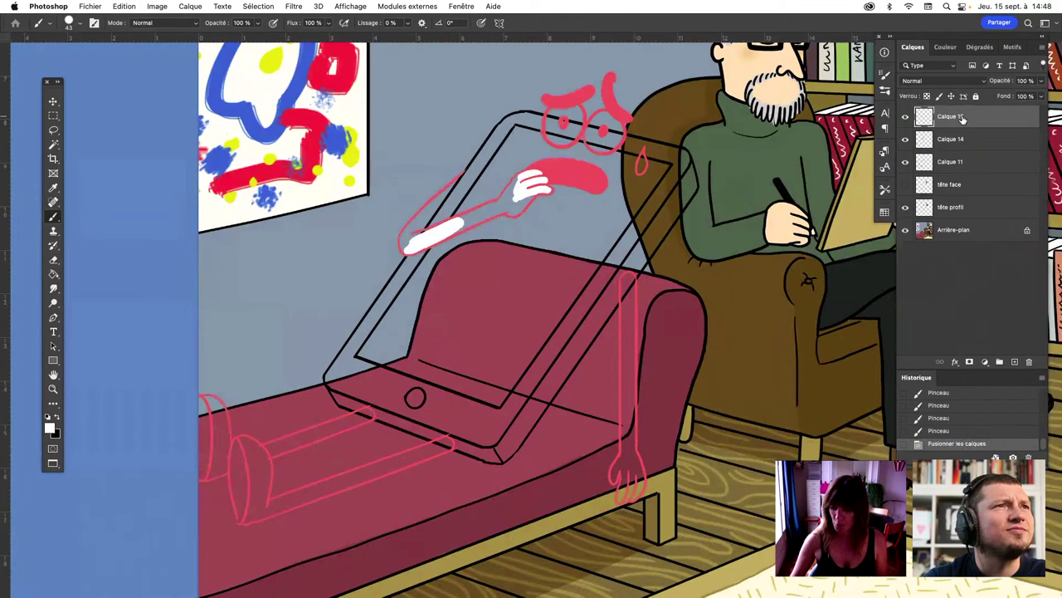
pyautogui.click(906, 230)
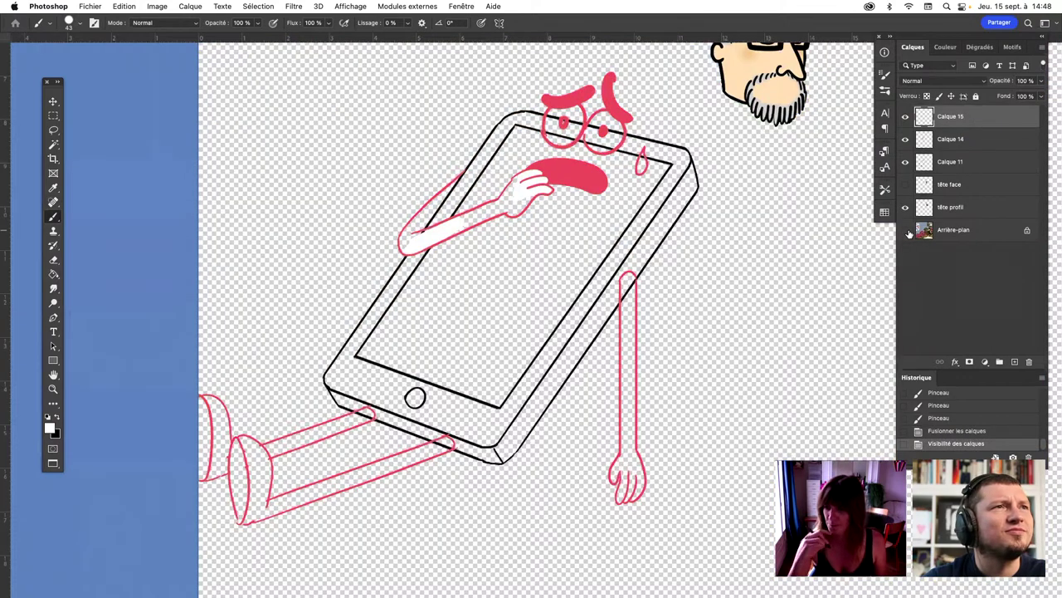
pyautogui.scroll(2, 747, 390)
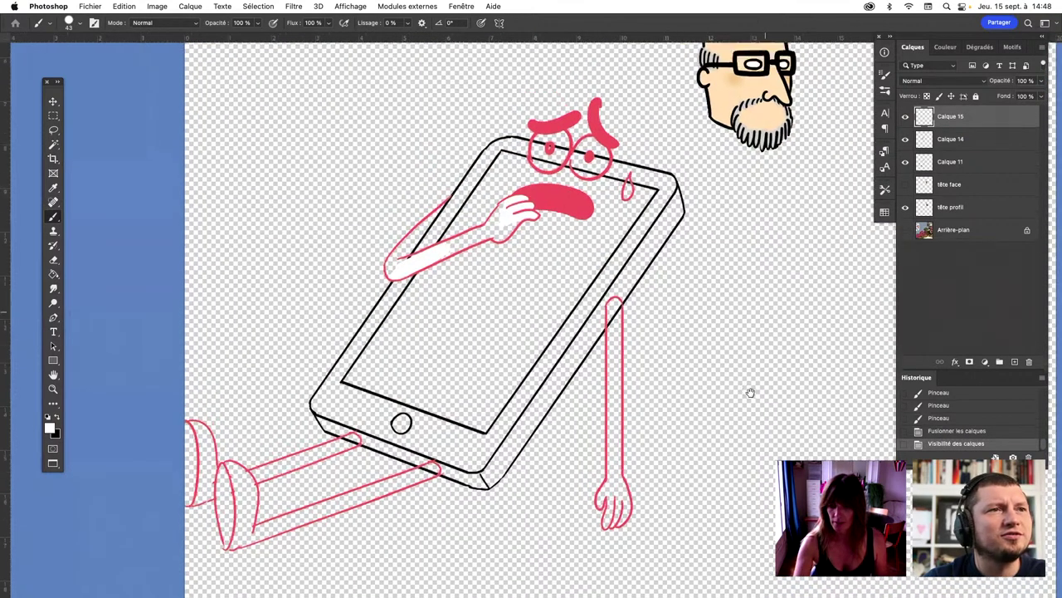
pyautogui.scroll(2, 745, 391)
pyautogui.click(961, 139)
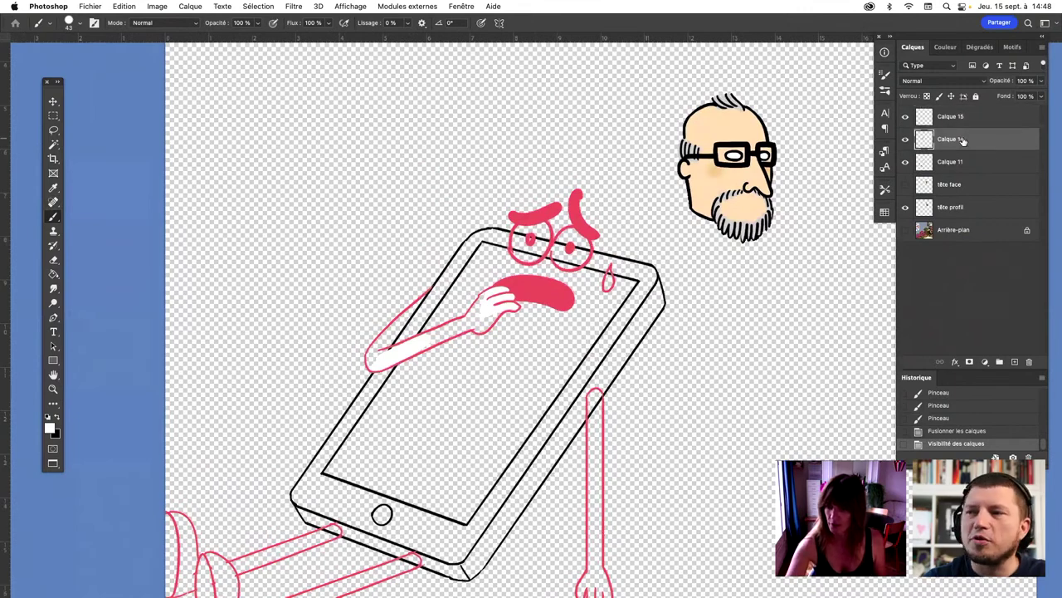
pyautogui.click(906, 138)
pyautogui.click(961, 162)
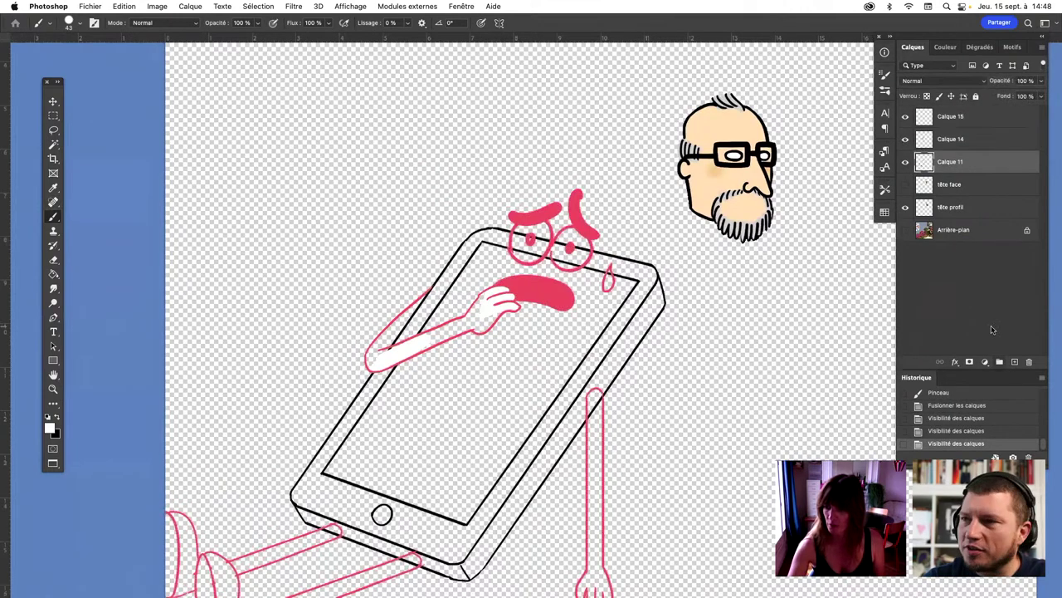
# On a new layer above Calque 11, fill the eyes white and whiten leg lines crossing the tablet edge
pyautogui.click(1014, 361)
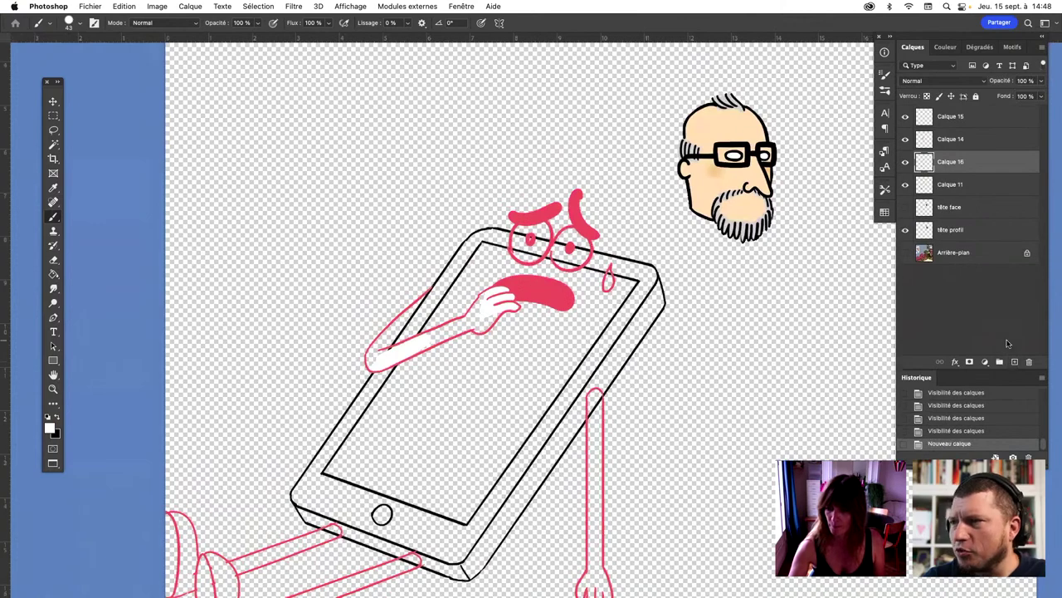
pyautogui.moveTo(528, 239); pyautogui.dragTo(567, 253)
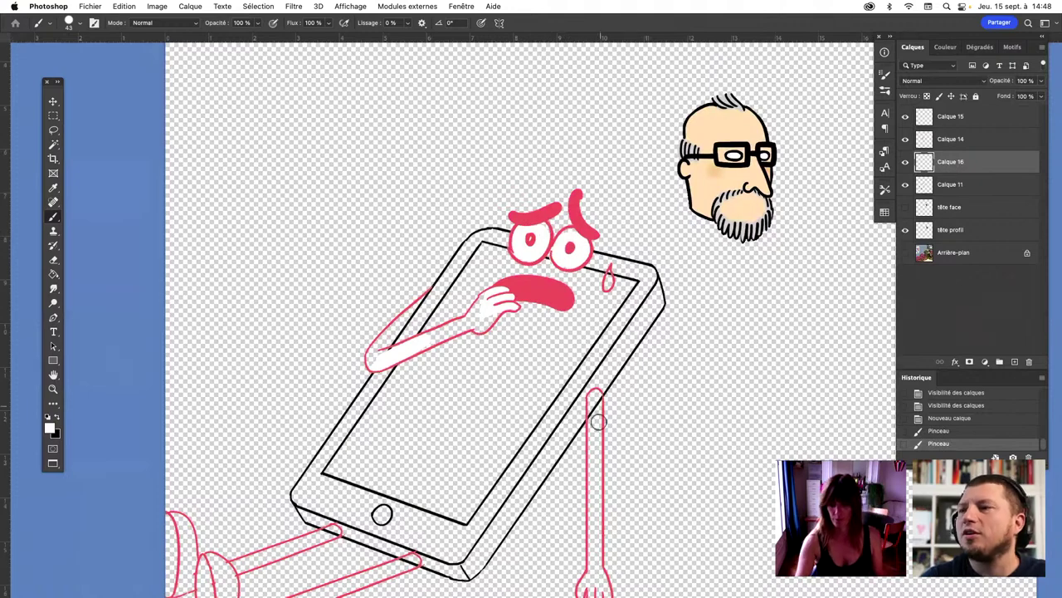
pyautogui.moveTo(595, 403); pyautogui.dragTo(595, 397)
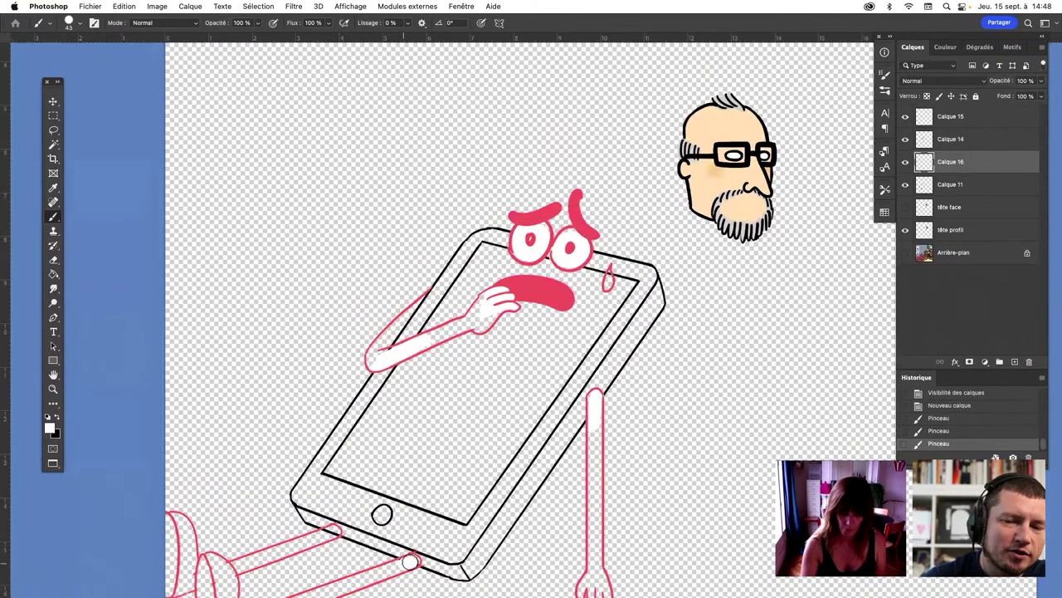
pyautogui.moveTo(402, 563); pyautogui.dragTo(406, 559)
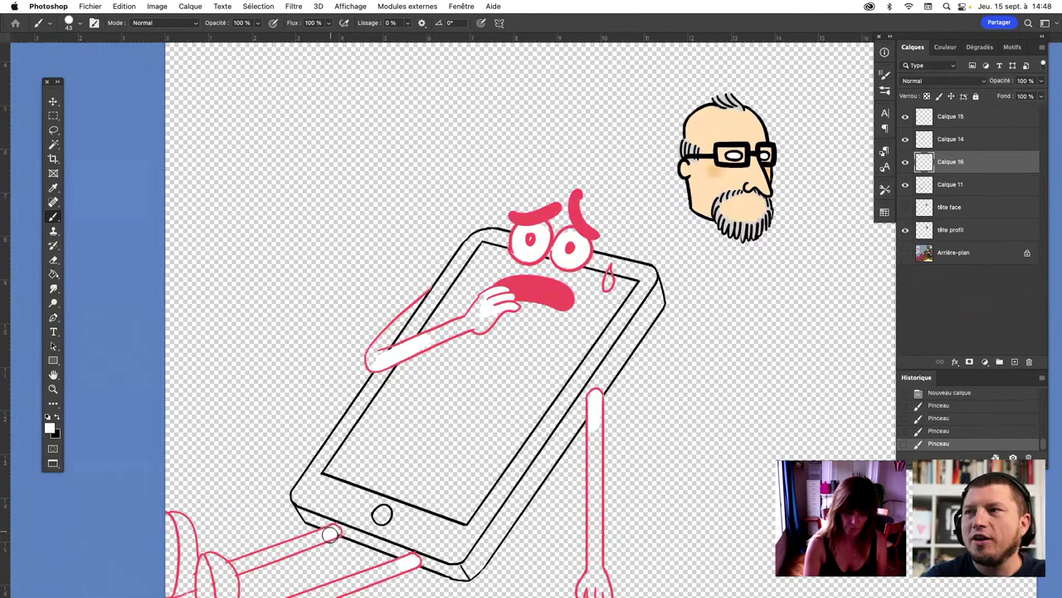
pyautogui.moveTo(328, 531); pyautogui.dragTo(332, 535)
# Merge the white paint into Calque 14, then merge Calque 14 into Calque 15
pyautogui.keyDown('shift'); pyautogui.click(952, 141); pyautogui.keyUp('shift')
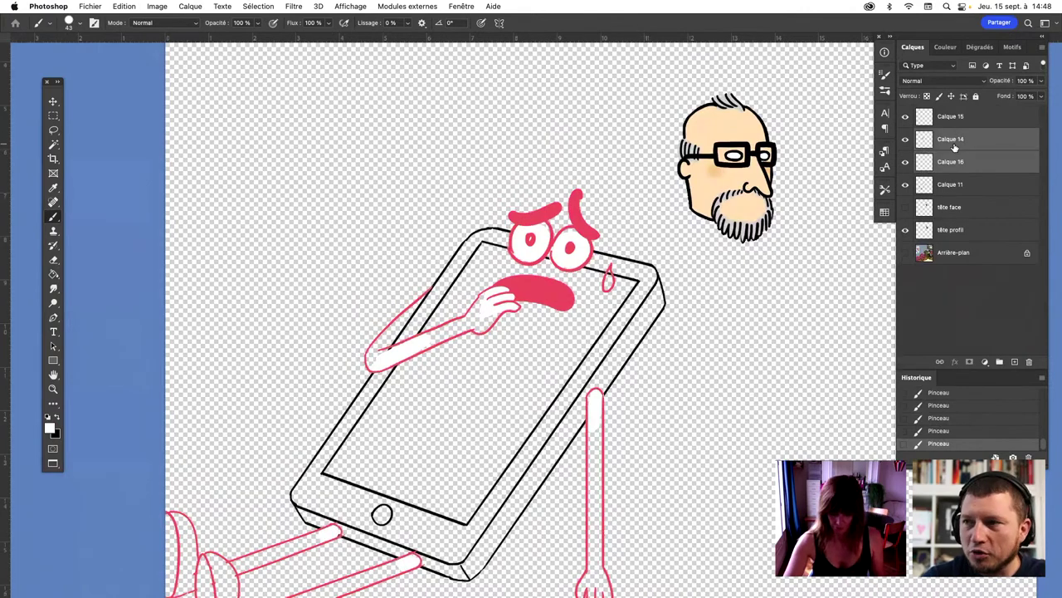
pyautogui.hotkey('ctrl', 'e')
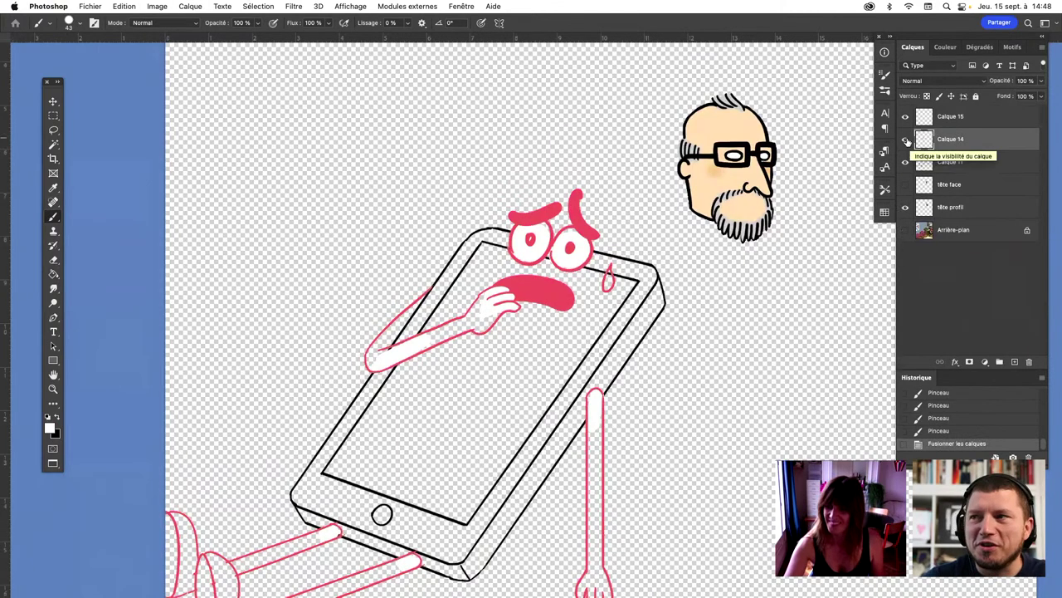
pyautogui.click(905, 139)
pyautogui.keyDown('shift'); pyautogui.click(933, 120); pyautogui.keyUp('shift')
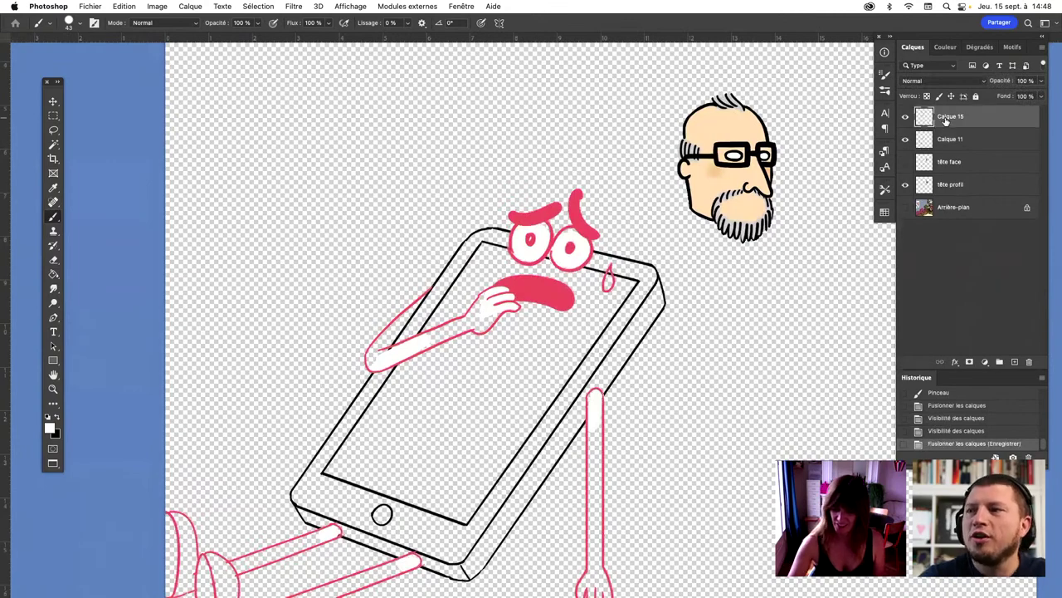
pyautogui.hotkey('ctrl', 'e')
pyautogui.hotkey('ctrl', '-')
# Show the office background and the therapist's profile head, hiding the front-facing head
pyautogui.click(905, 161)
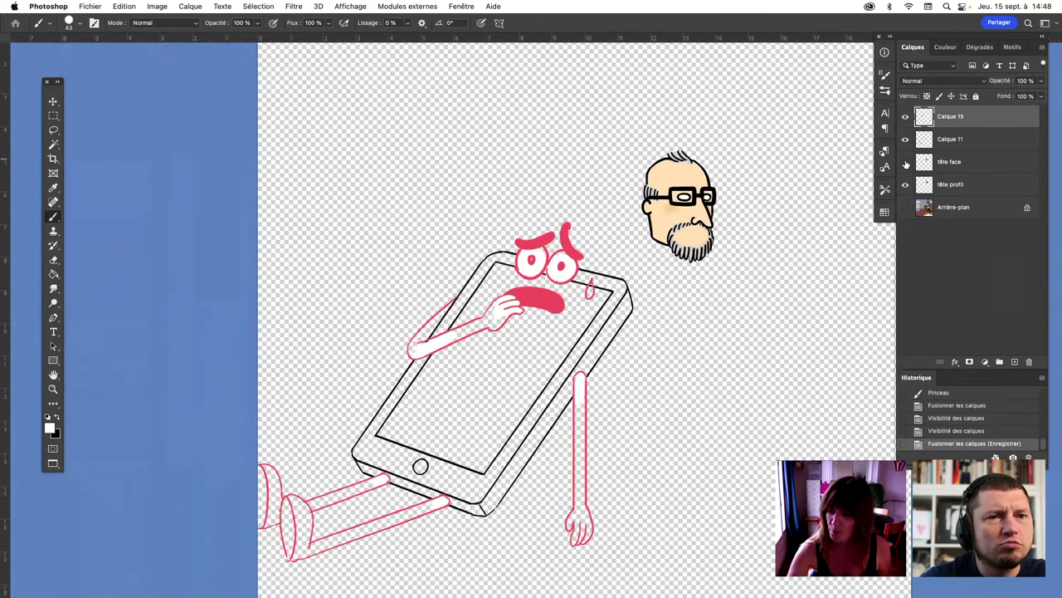
pyautogui.click(906, 207)
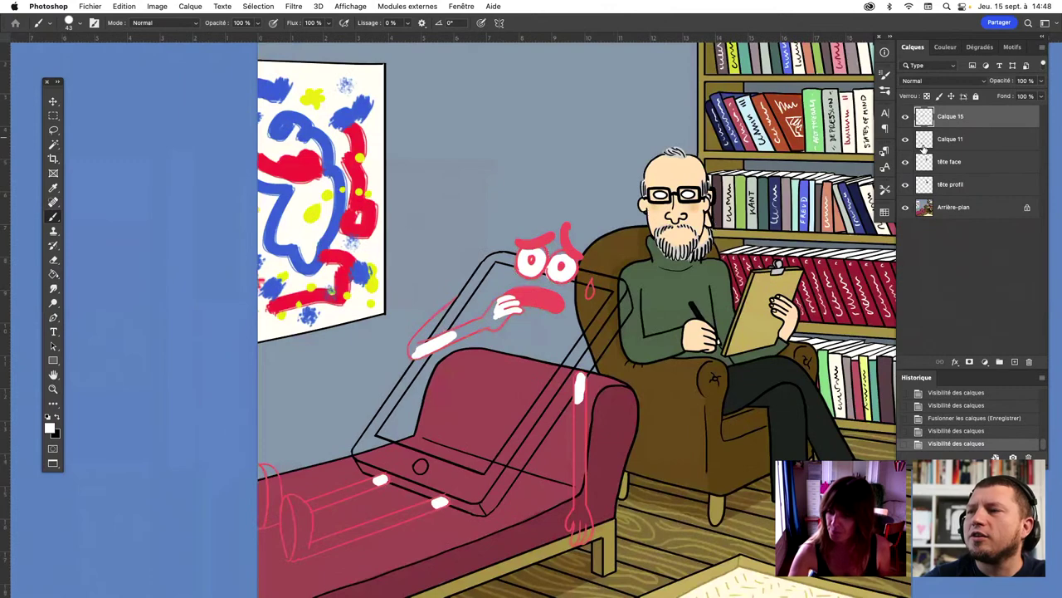
pyautogui.click(906, 162)
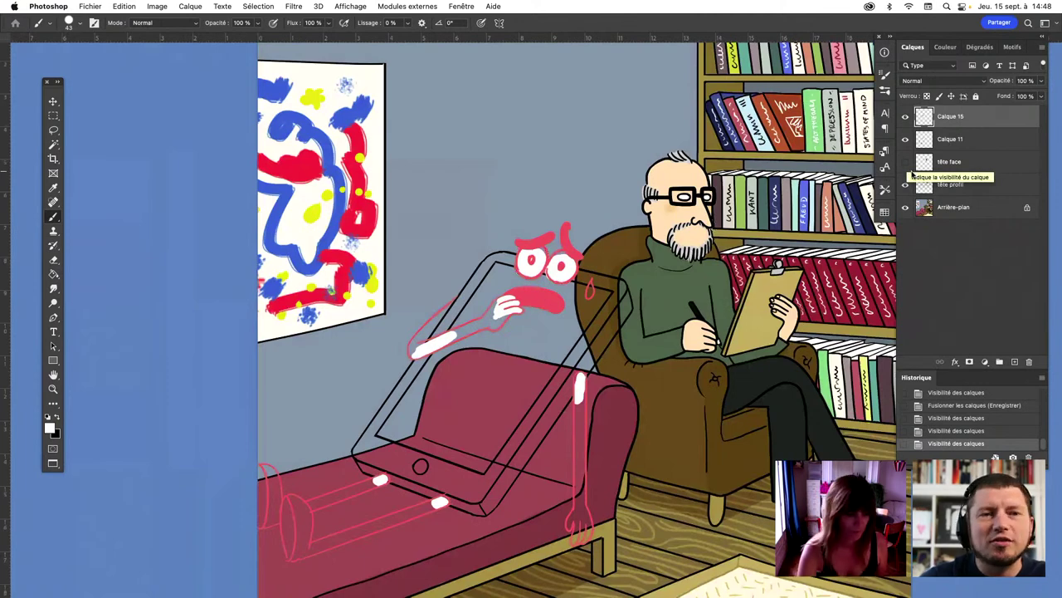
# Sample the red of the tablet's face and set the brush size to 11 px
pyautogui.click(53, 187)
pyautogui.click(547, 297)
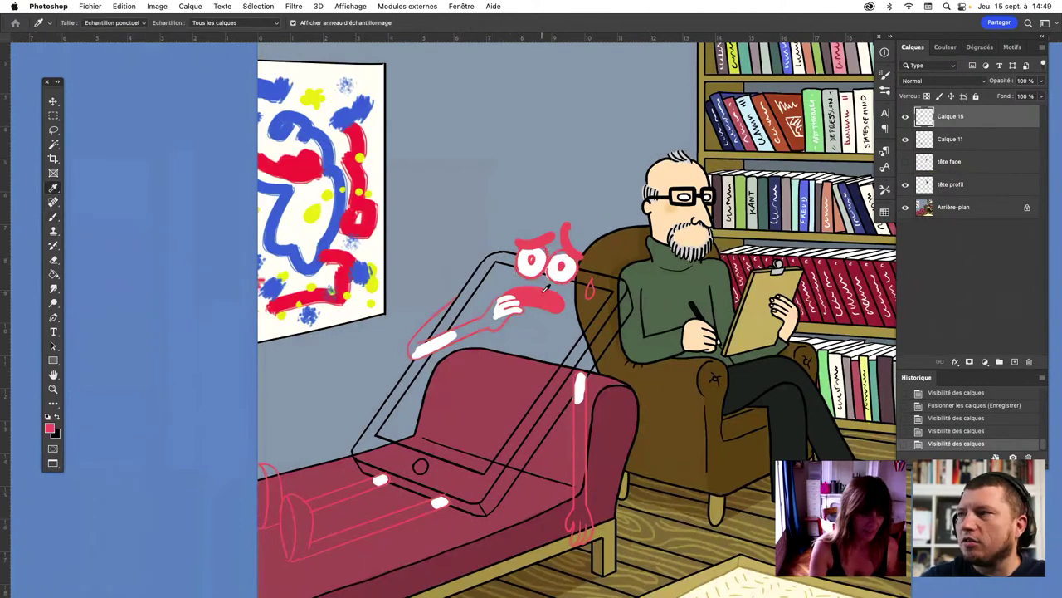
pyautogui.click(53, 215)
pyautogui.click(82, 26)
pyautogui.write('11')
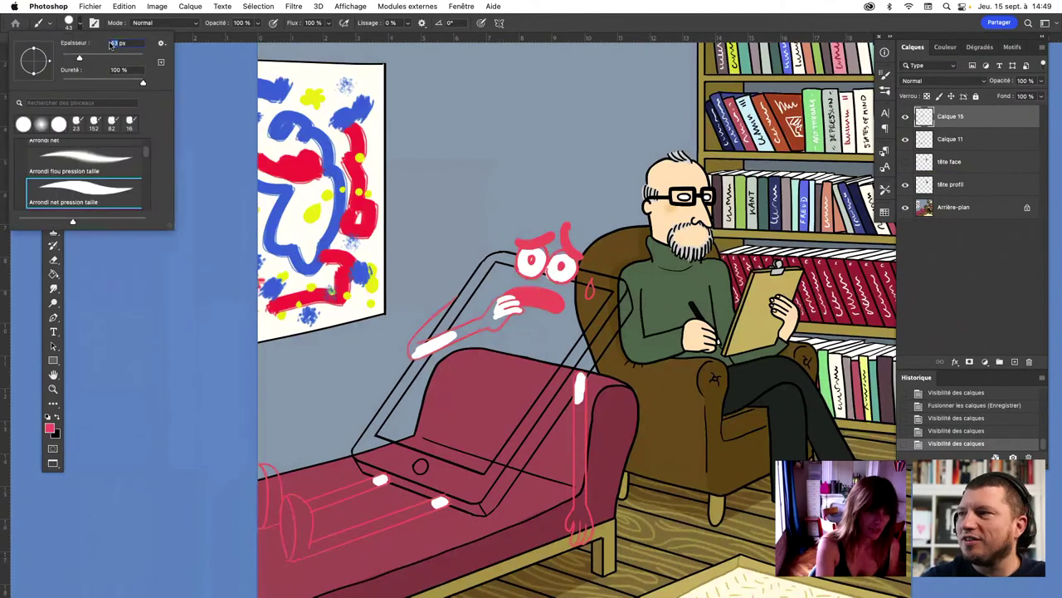
pyautogui.press('Return')
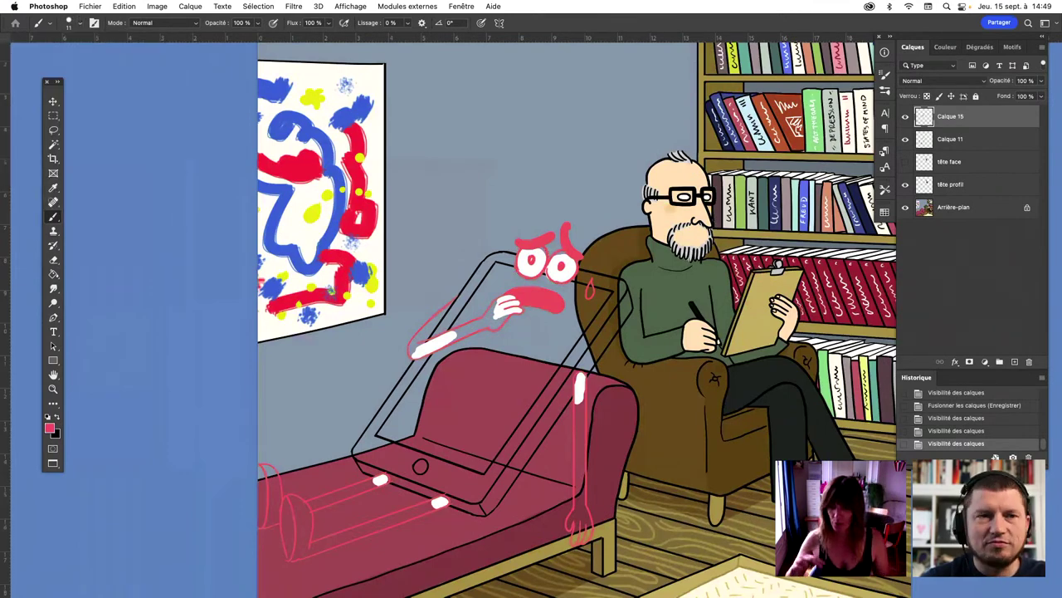
# Check the character with the background hidden, restore it, and make white the painting colour
pyautogui.click(907, 208)
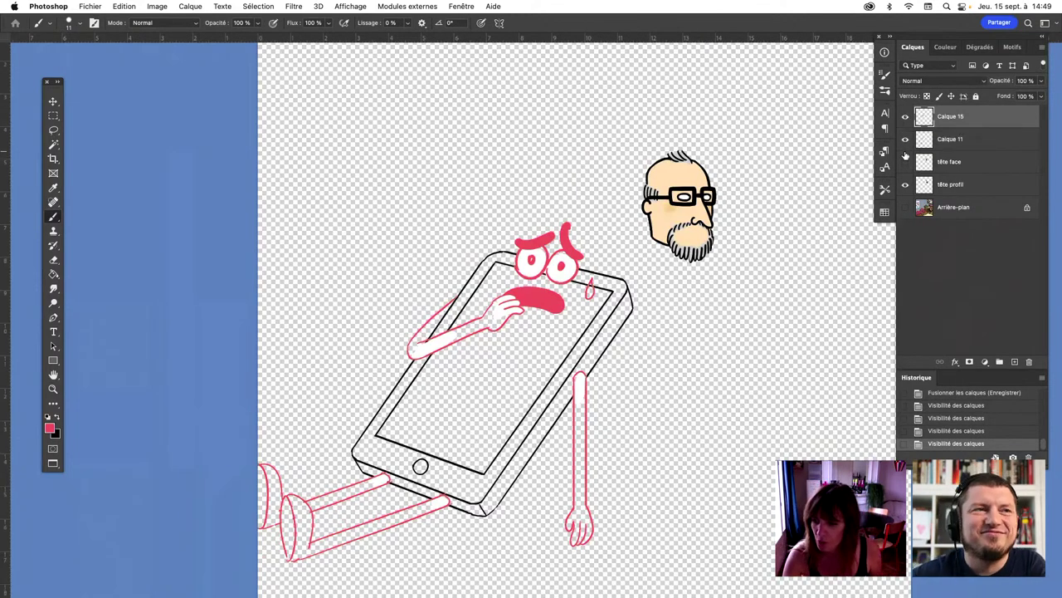
pyautogui.click(905, 207)
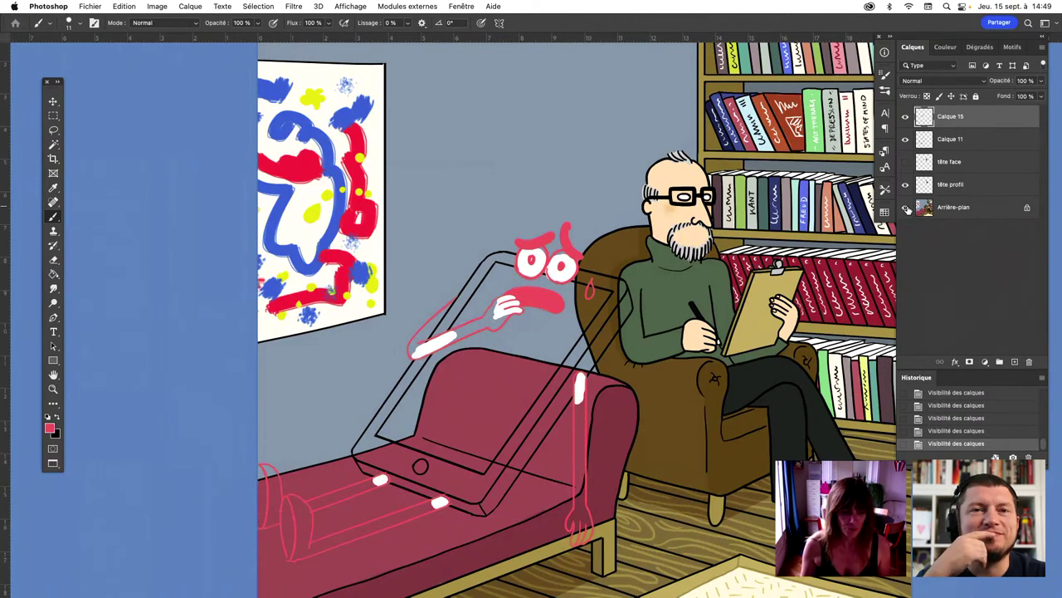
pyautogui.click(56, 420)
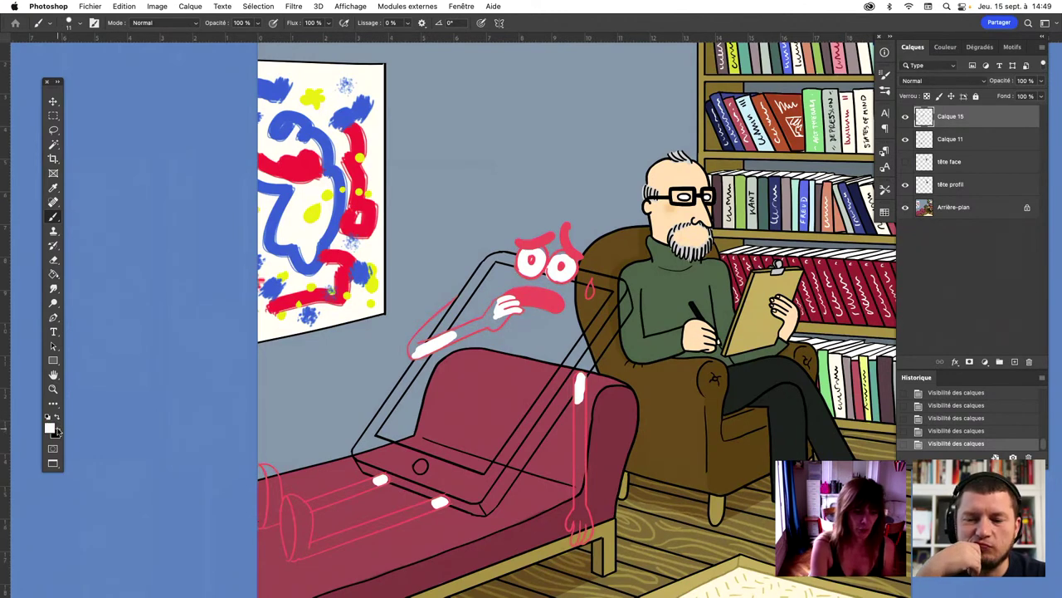
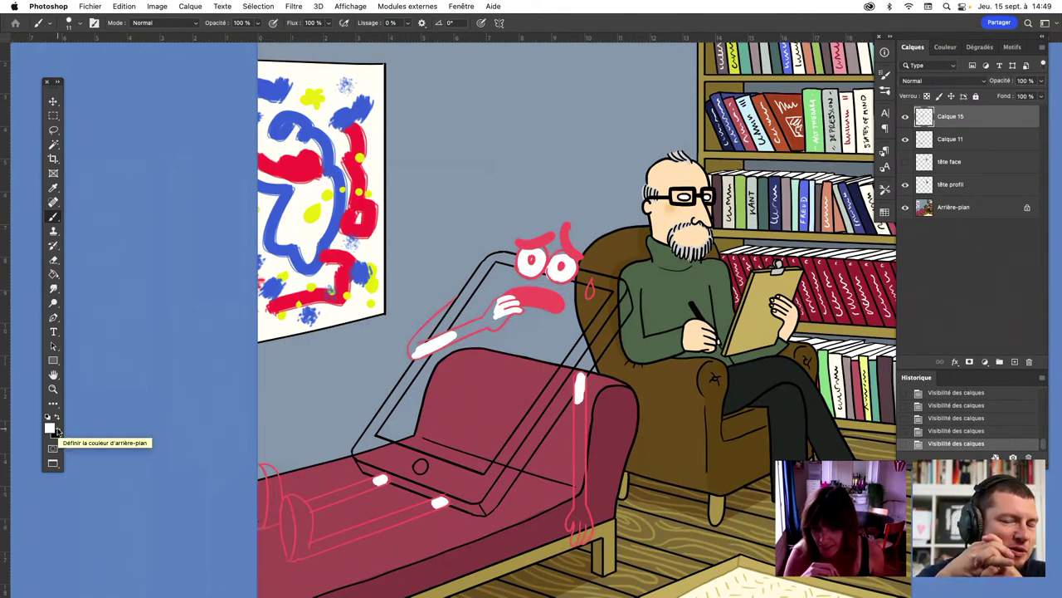
# Sample the sketch's red as the paint colour and return to the Brush
pyautogui.press('i')
pyautogui.click(551, 282)
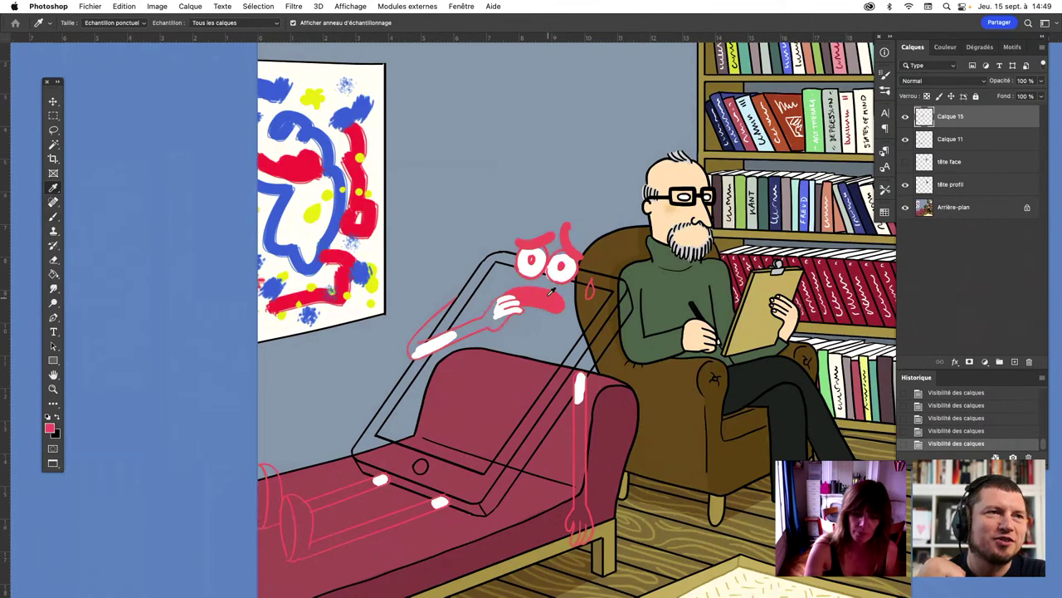
pyautogui.press('b')
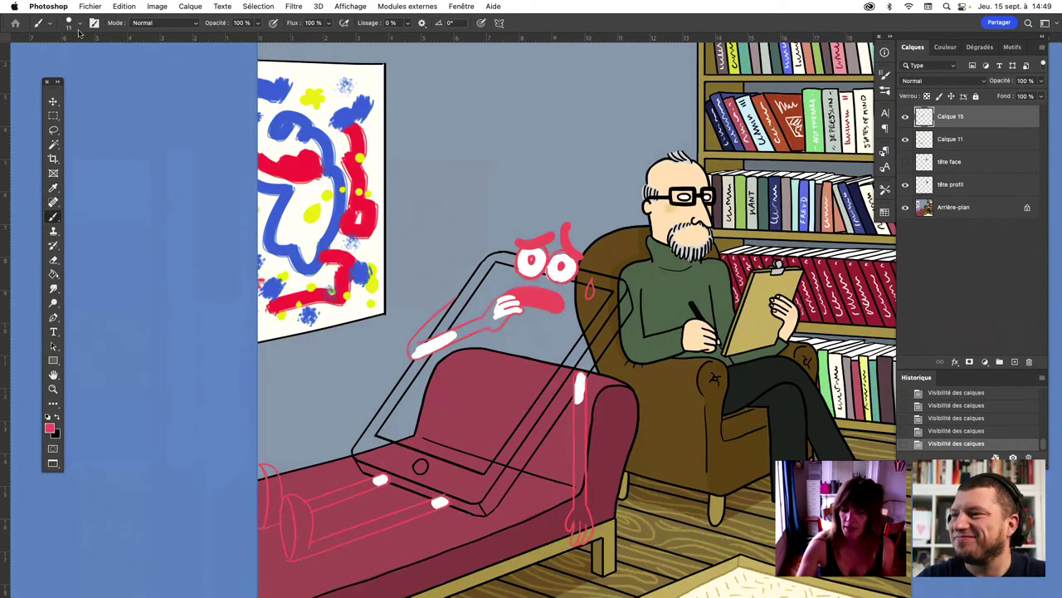
pyautogui.scroll(3, 564, 315)
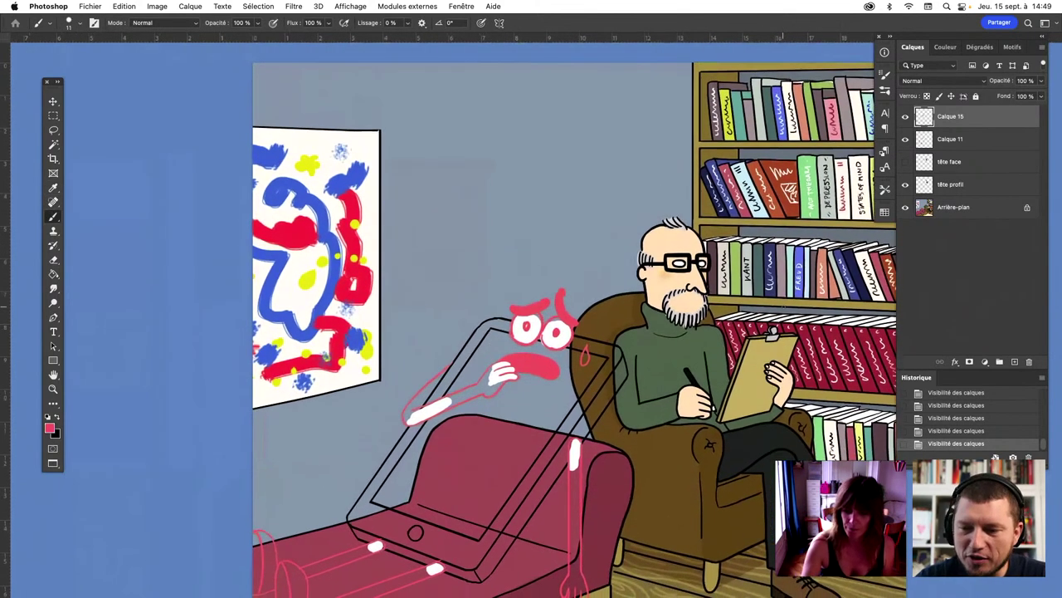
# Handwrite the first line 'J'ai l'impression' in red
pyautogui.hotkey('ctrl', 'z')
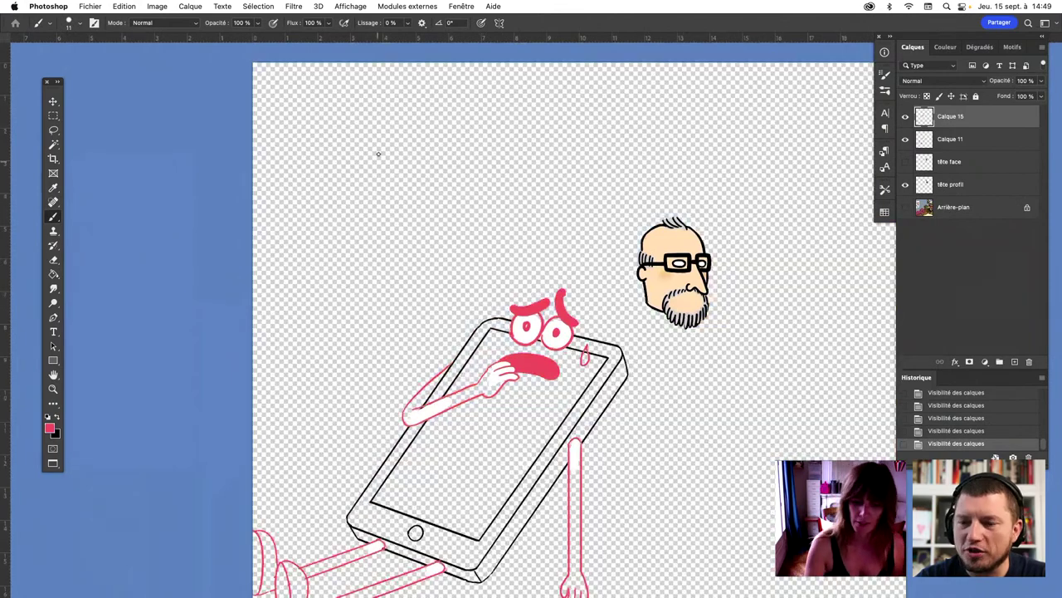
pyautogui.moveTo(387, 133)
pyautogui.mouseDown()
pyautogui.moveTo(378, 155)
pyautogui.moveTo(428, 162)
pyautogui.moveTo(451, 134)
pyautogui.mouseUp()
pyautogui.click(441, 158)
pyautogui.moveTo(455, 129)
pyautogui.mouseDown()
pyautogui.moveTo(469, 159)
pyautogui.moveTo(524, 158)
pyautogui.mouseUp()
pyautogui.moveTo(531, 146); pyautogui.dragTo(533, 157)
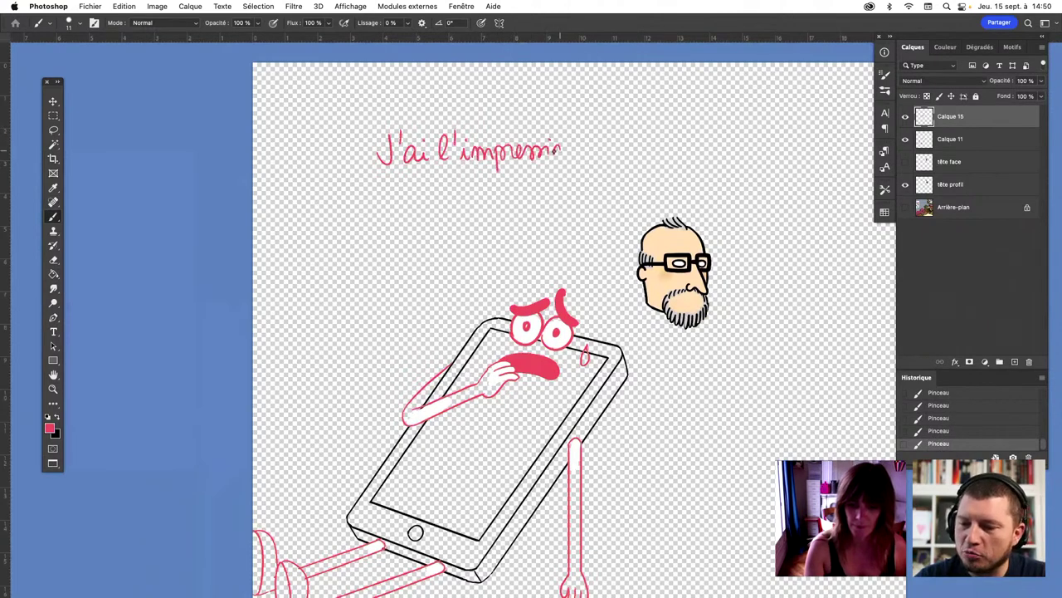
# Write the second line 'd'être observé', undoing misplaced strokes
pyautogui.moveTo(380, 184); pyautogui.dragTo(361, 253)
pyautogui.hotkey('ctrl', 'z')
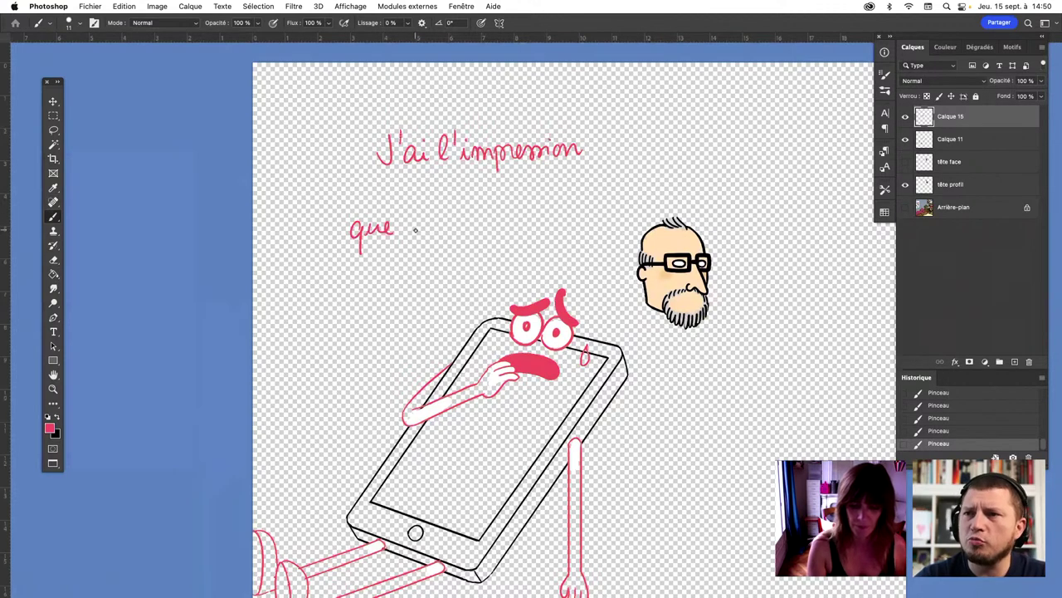
pyautogui.hotkey('ctrl', 'z')
pyautogui.hotkey('ctrl', 'z')
pyautogui.moveTo(374, 229); pyautogui.dragTo(375, 243)
pyautogui.moveTo(384, 217)
pyautogui.mouseDown()
pyautogui.moveTo(406, 234)
pyautogui.moveTo(410, 214)
pyautogui.moveTo(412, 239)
pyautogui.mouseUp()
pyautogui.moveTo(415, 236); pyautogui.dragTo(436, 231)
pyautogui.moveTo(406, 221); pyautogui.dragTo(448, 235)
pyautogui.moveTo(456, 213)
pyautogui.mouseDown()
pyautogui.moveTo(459, 235)
pyautogui.moveTo(471, 236)
pyautogui.mouseUp()
pyautogui.hotkey('ctrl', 'z')
pyautogui.hotkey('ctrl', 'z')
pyautogui.moveTo(481, 232); pyautogui.dragTo(524, 214)
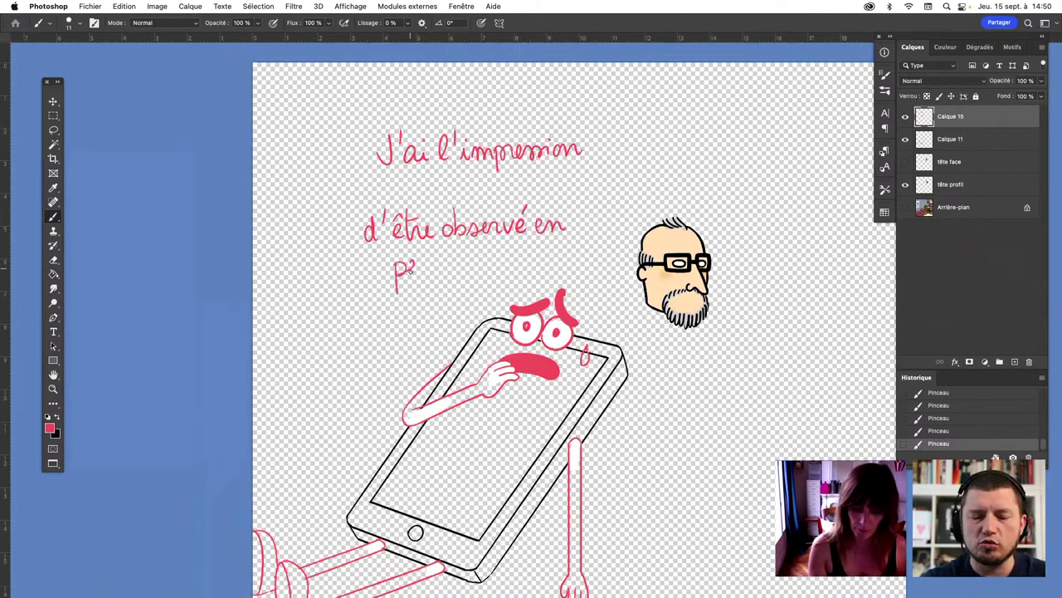
# Write 'en permanence' on the third line, redoing badly drawn letters
pyautogui.hotkey('ctrl', 'z')
pyautogui.moveTo(398, 267); pyautogui.dragTo(412, 261)
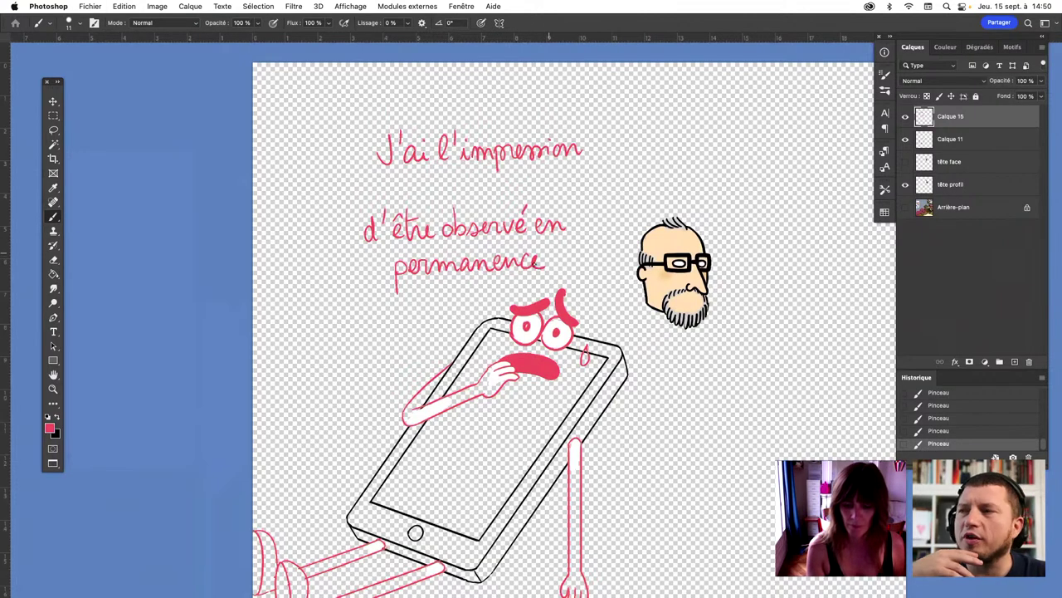
pyautogui.hotkey('ctrl', 'z')
pyautogui.moveTo(528, 255); pyautogui.dragTo(548, 266)
pyautogui.hotkey('ctrl', 'z')
pyautogui.hotkey('ctrl', 'z')
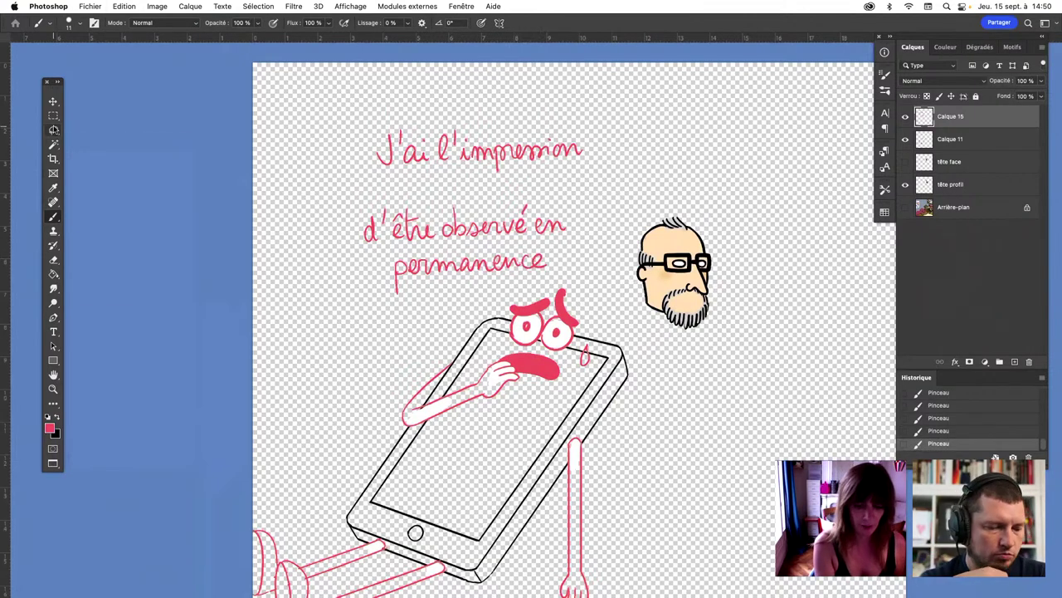
# Lasso 'permanence' and nudge it up closer to the line above
pyautogui.click(53, 129)
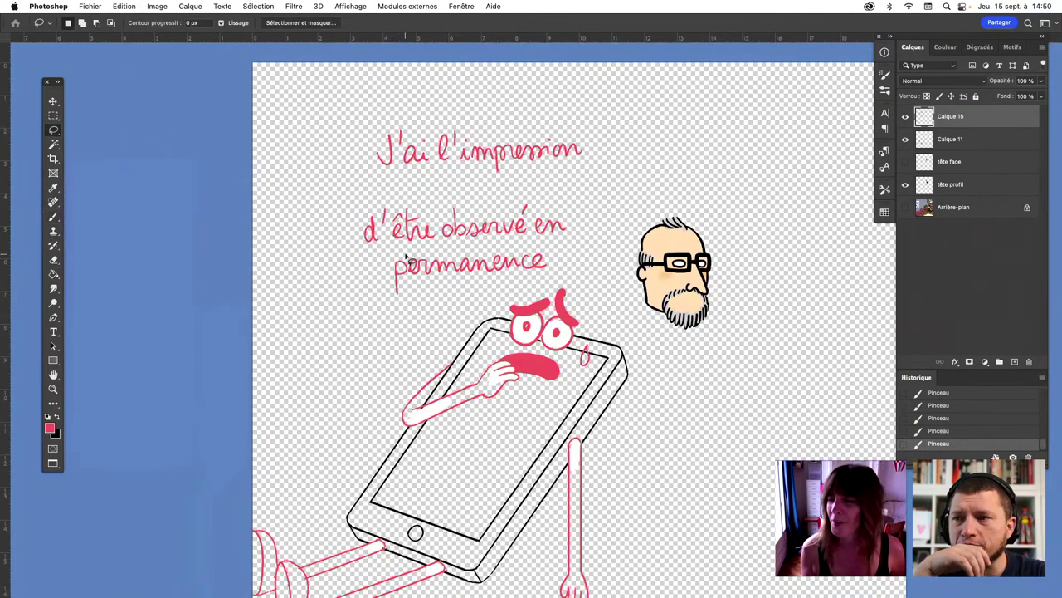
pyautogui.moveTo(408, 260)
pyautogui.mouseDown()
pyautogui.moveTo(387, 303)
pyautogui.moveTo(380, 256)
pyautogui.mouseUp()
pyautogui.click(54, 103)
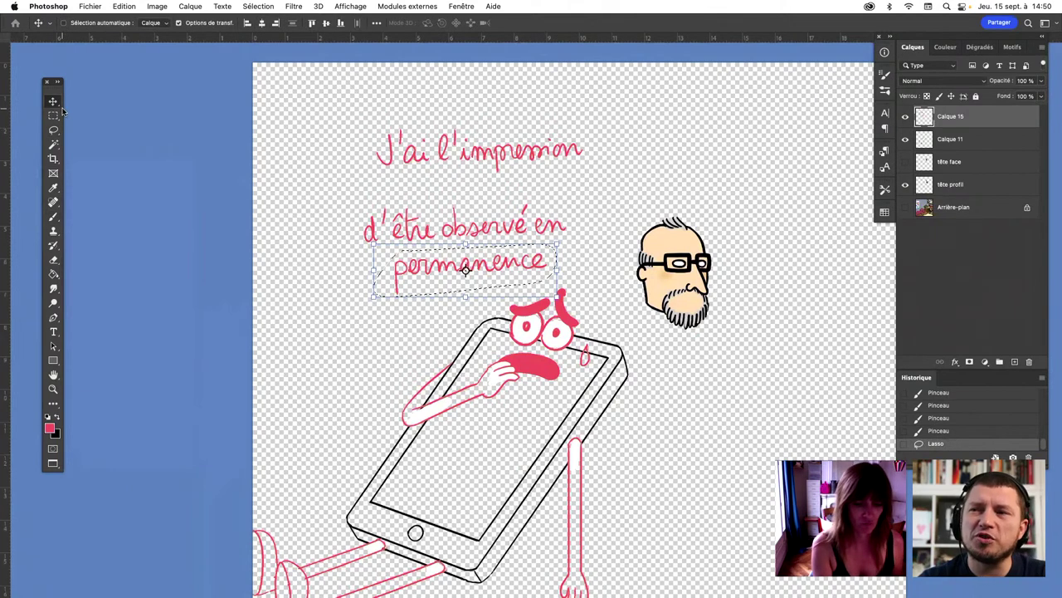
pyautogui.moveTo(508, 267); pyautogui.dragTo(514, 262)
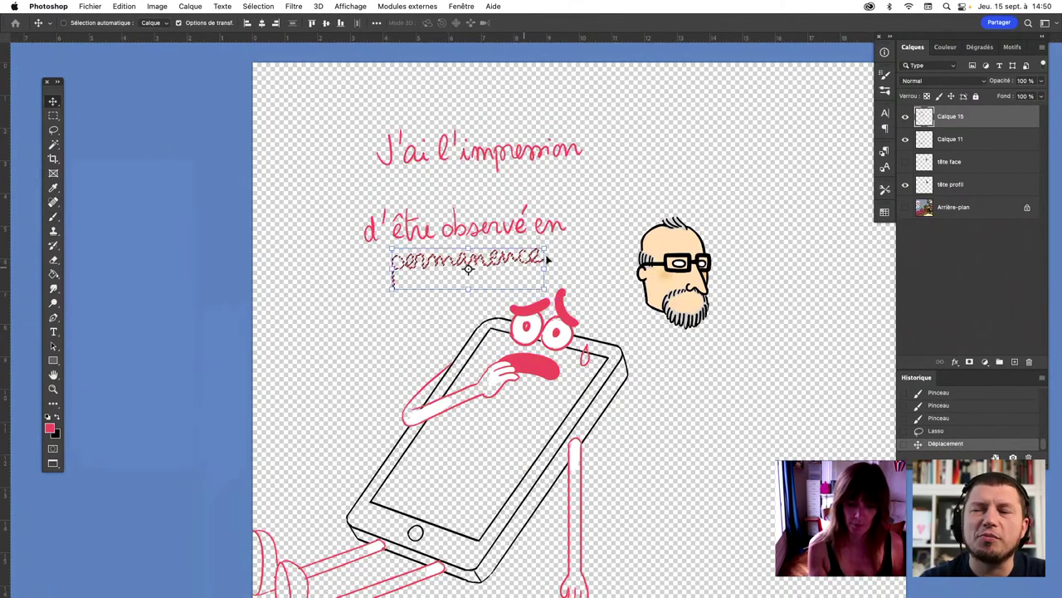
pyautogui.press('super+d')
# Move the lower two lines up under the first and tilt them about one degree
pyautogui.press('l')
pyautogui.moveTo(394, 198)
pyautogui.mouseDown()
pyautogui.moveTo(362, 295)
pyautogui.moveTo(540, 204)
pyautogui.mouseUp()
pyautogui.click(53, 100)
pyautogui.moveTo(520, 244)
pyautogui.mouseDown()
pyautogui.moveTo(529, 212)
pyautogui.moveTo(555, 189)
pyautogui.mouseUp()
pyautogui.press('super+t')
pyautogui.press('Return')
pyautogui.press('Right')
pyautogui.press('Right')
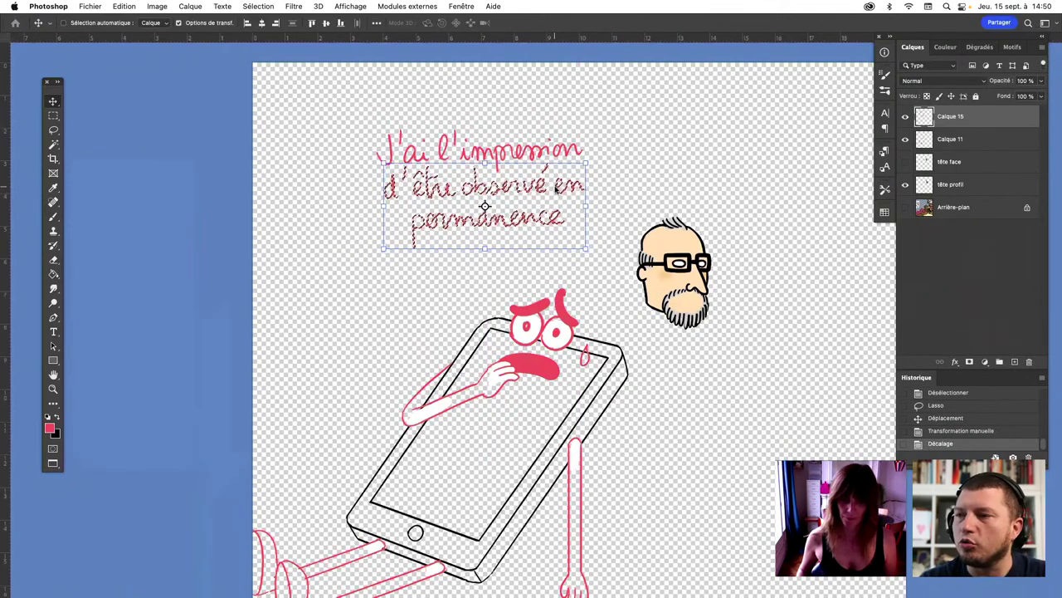
pyautogui.press('super+t')
pyautogui.moveTo(633, 164); pyautogui.dragTo(630, 160)
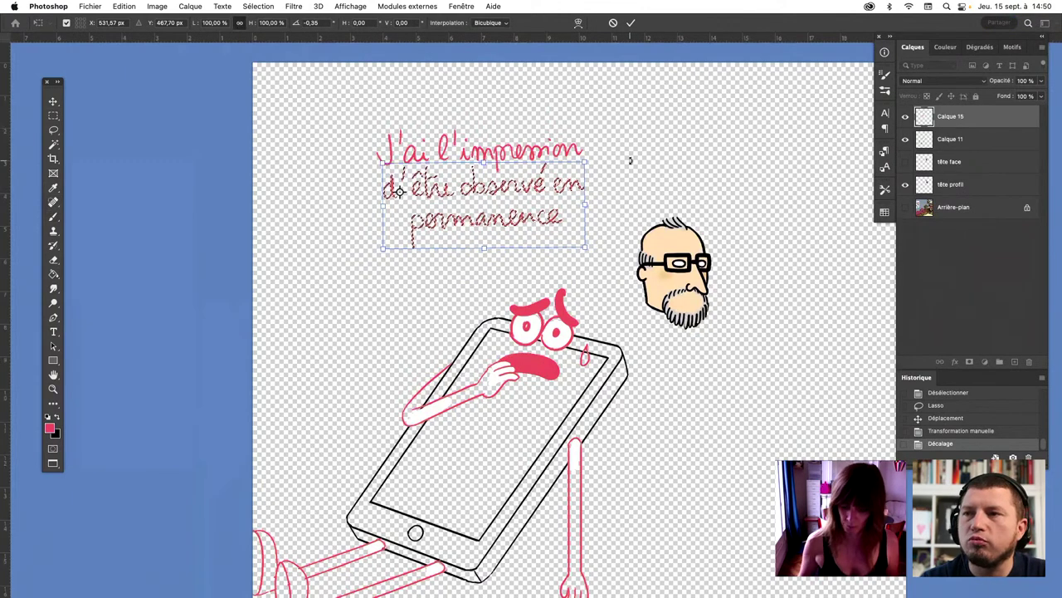
pyautogui.press('Return')
# Select the whole three-line text block and rotate it slightly
pyautogui.press('super+d')
pyautogui.click(53, 130)
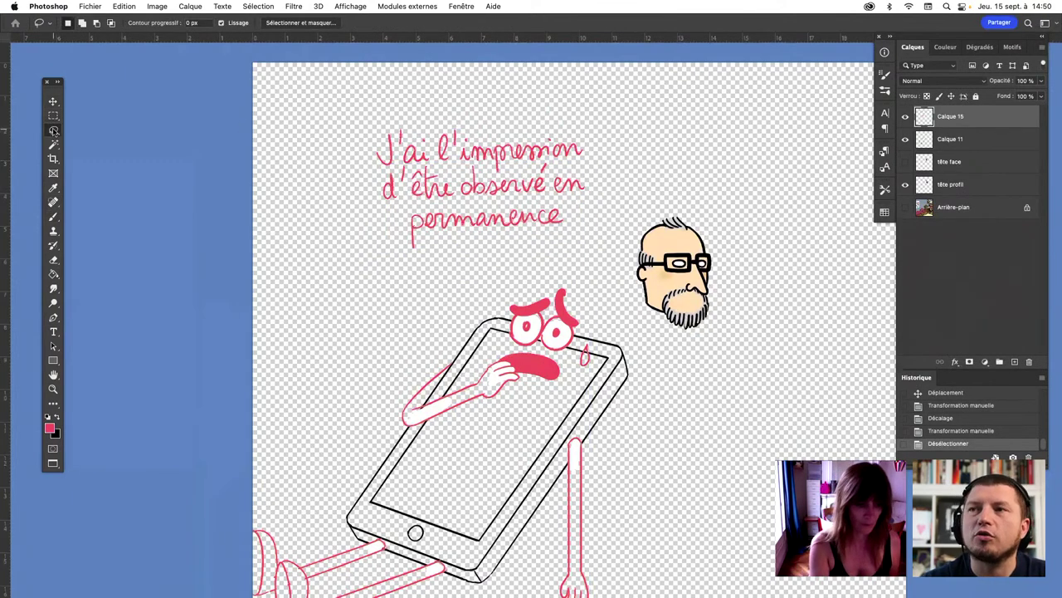
pyautogui.moveTo(402, 112); pyautogui.dragTo(606, 106)
pyautogui.click(53, 101)
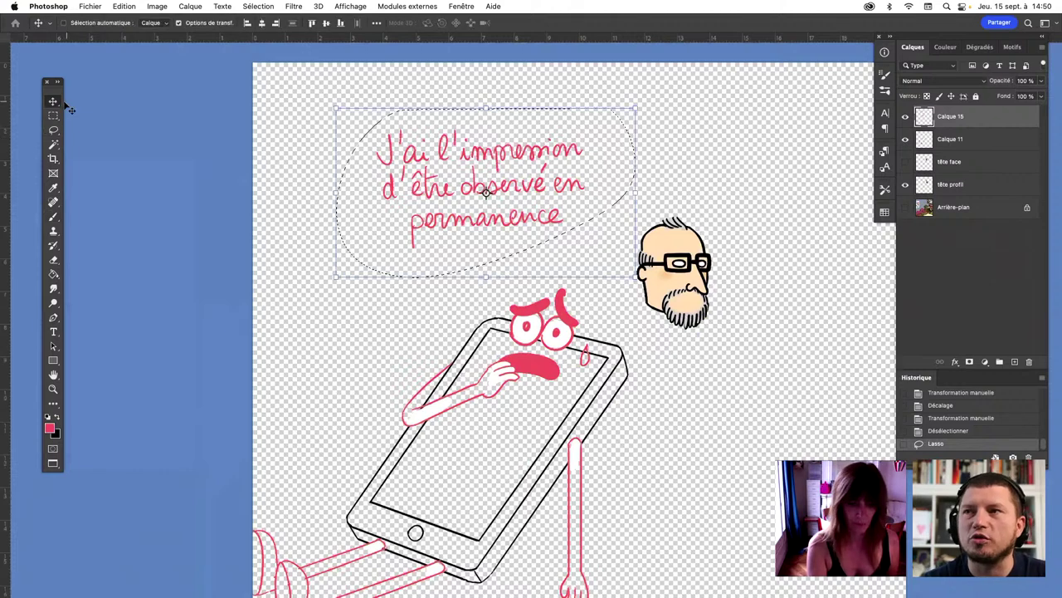
pyautogui.press('super+t')
pyautogui.moveTo(644, 105); pyautogui.dragTo(649, 101)
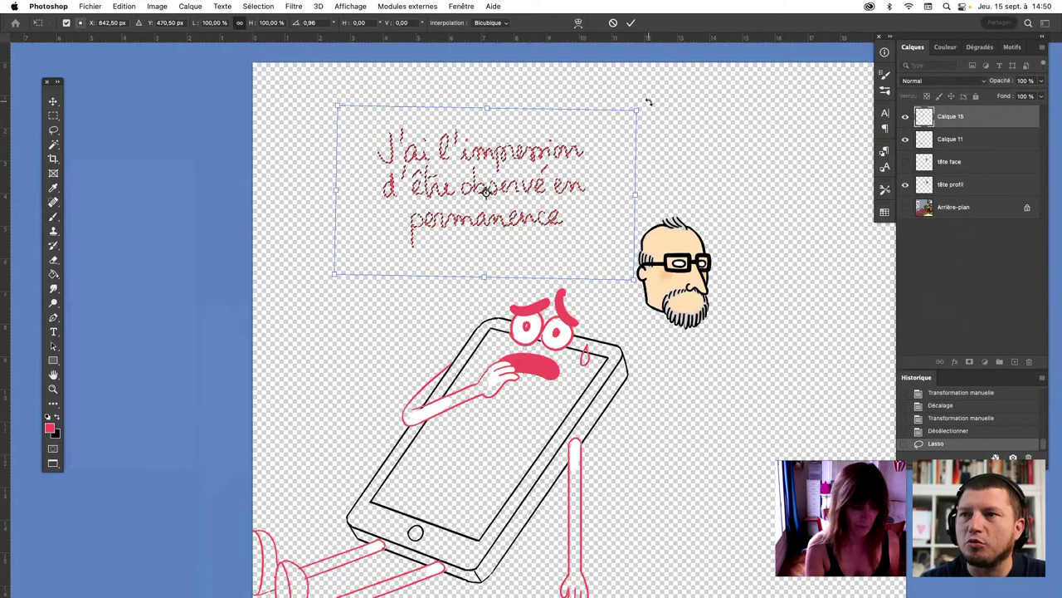
pyautogui.press('Return')
pyautogui.press('super+d')
# Brush exclamation marks after 'permanence'
pyautogui.press('b')
pyautogui.moveTo(572, 198); pyautogui.dragTo(587, 214)
pyautogui.click(573, 217)
pyautogui.click(579, 221)
# Add new layer Calque 16 and attempt the bubble's left curve
pyautogui.press('super+s')
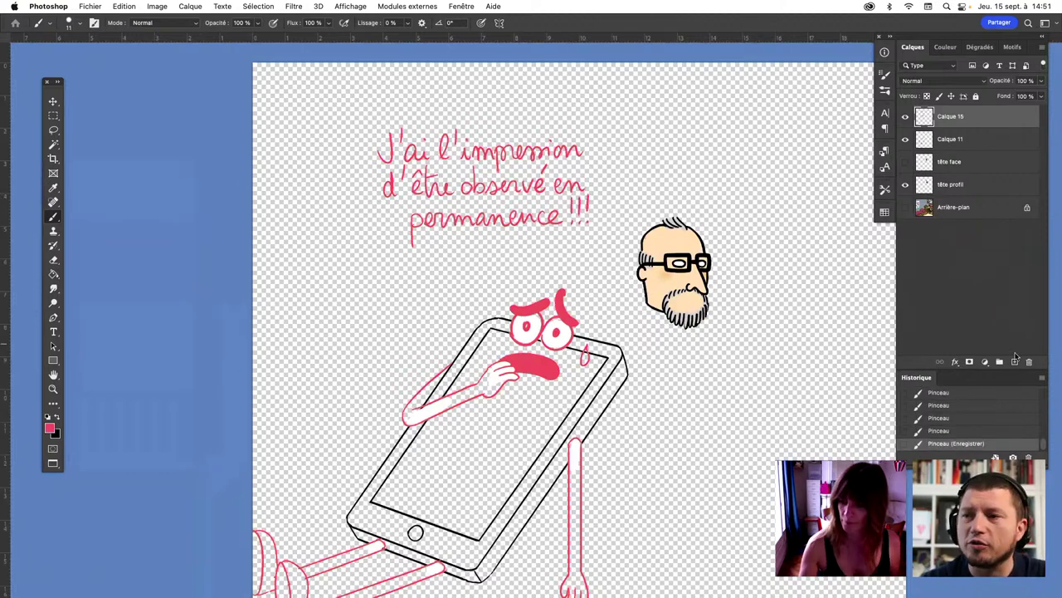
pyautogui.click(1014, 363)
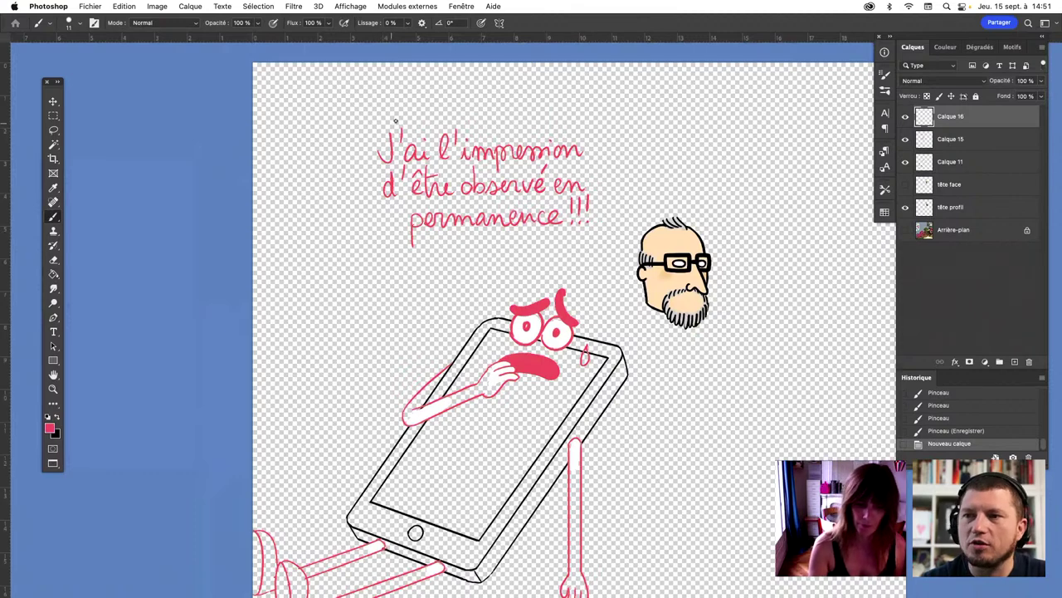
pyautogui.moveTo(396, 116); pyautogui.dragTo(366, 262)
pyautogui.press('super+z')
pyautogui.moveTo(405, 111); pyautogui.dragTo(371, 260)
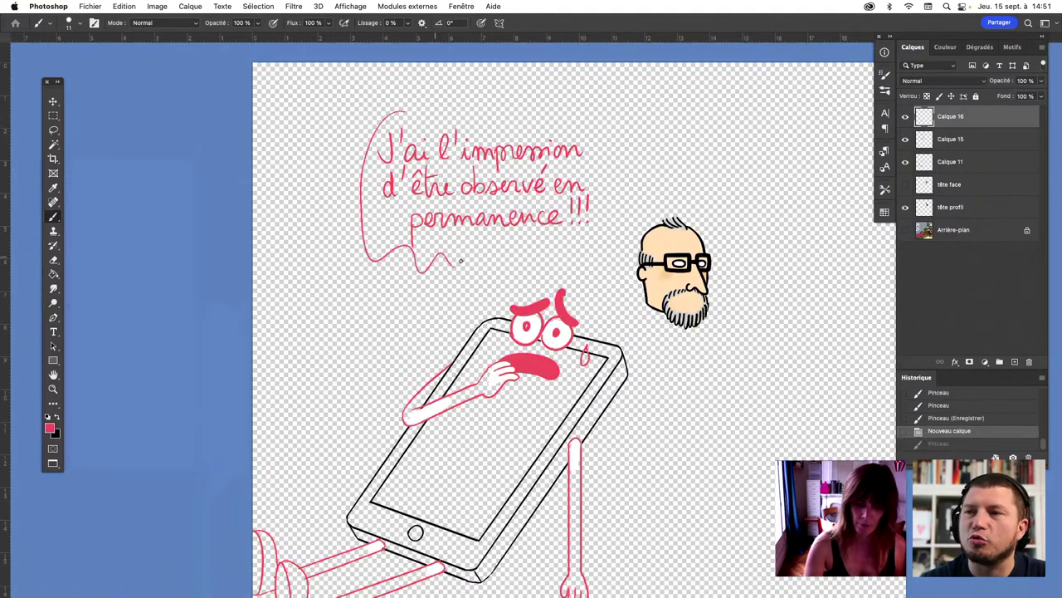
pyautogui.press('super+z')
# Draw the bubble's wavy left, bottom and top edges, redoing failed strokes
pyautogui.moveTo(405, 111); pyautogui.dragTo(419, 266)
pyautogui.press('super+z')
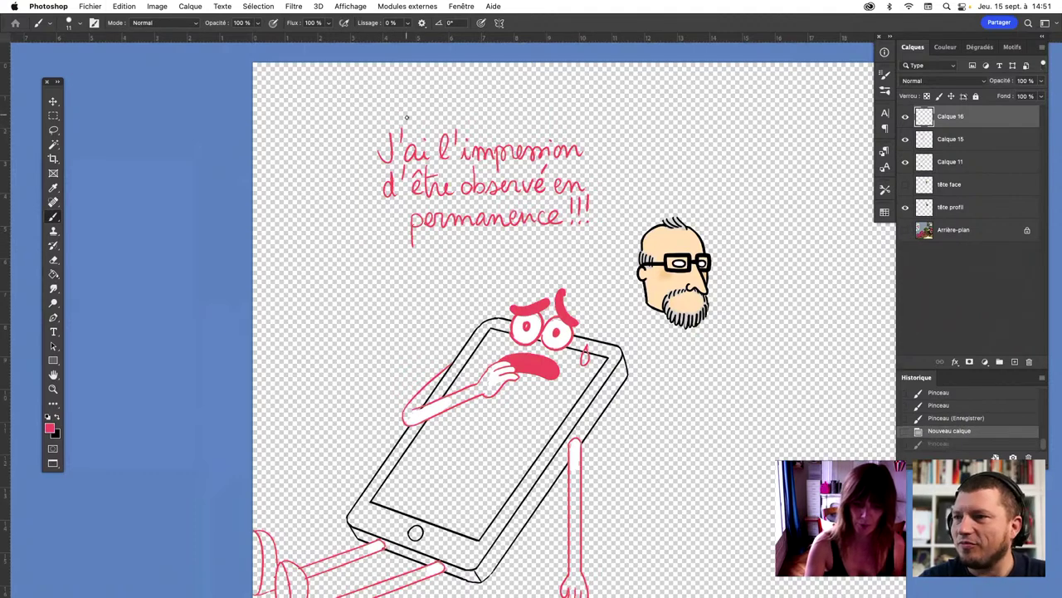
pyautogui.moveTo(407, 117); pyautogui.dragTo(404, 246)
pyautogui.moveTo(528, 255); pyautogui.dragTo(573, 243)
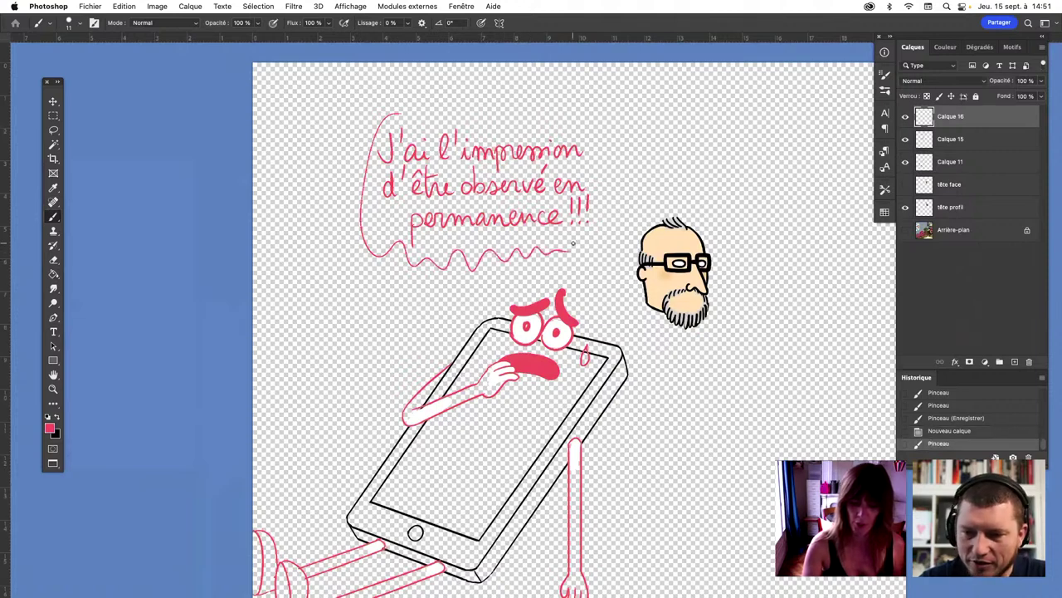
pyautogui.press('super+z')
pyautogui.moveTo(407, 109); pyautogui.dragTo(402, 251)
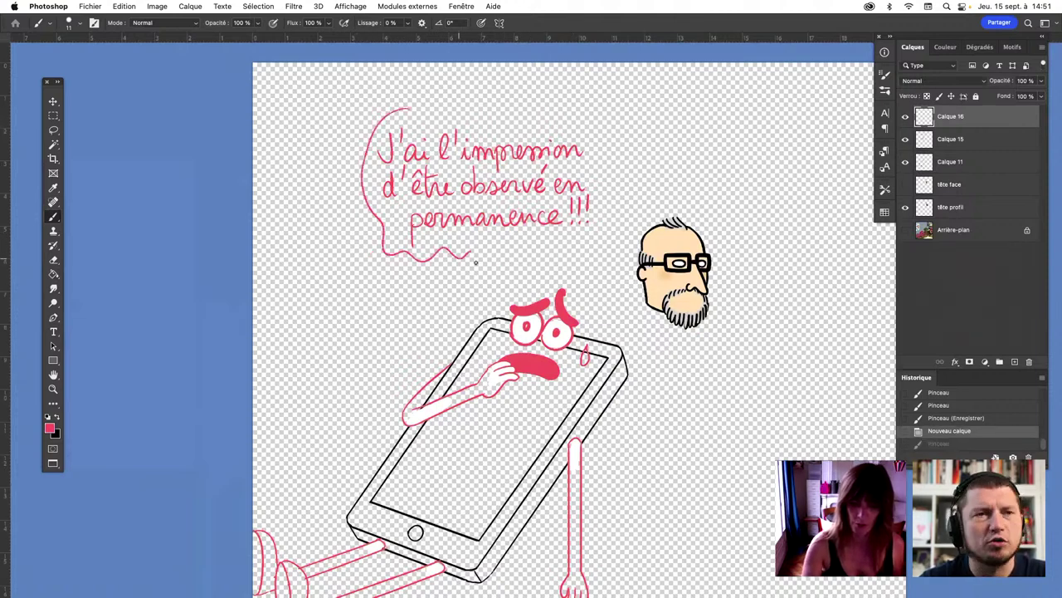
pyautogui.moveTo(536, 260); pyautogui.dragTo(580, 248)
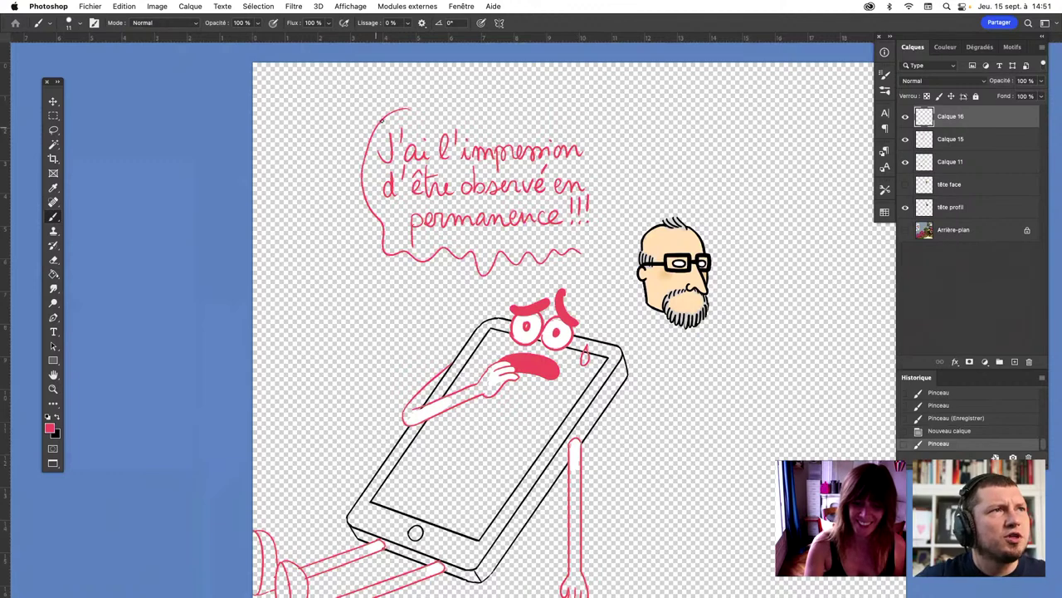
pyautogui.moveTo(381, 121)
pyautogui.mouseDown()
pyautogui.moveTo(525, 108)
pyautogui.moveTo(610, 163)
pyautogui.moveTo(607, 220)
pyautogui.mouseUp()
pyautogui.press('super+z')
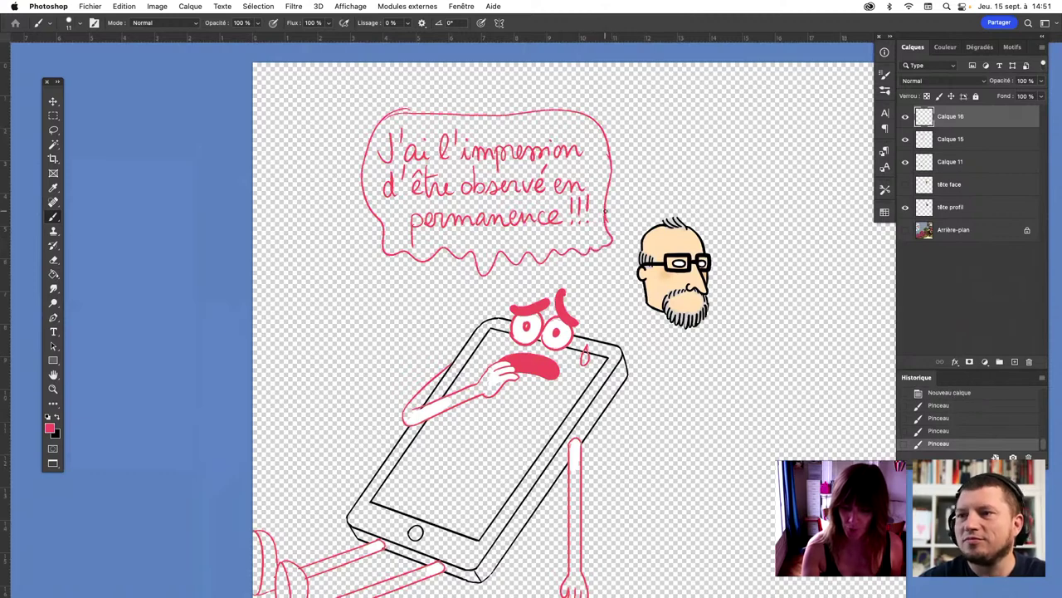
# Merge the bubble and text into one layer and shift it up and left
pyautogui.press('v')
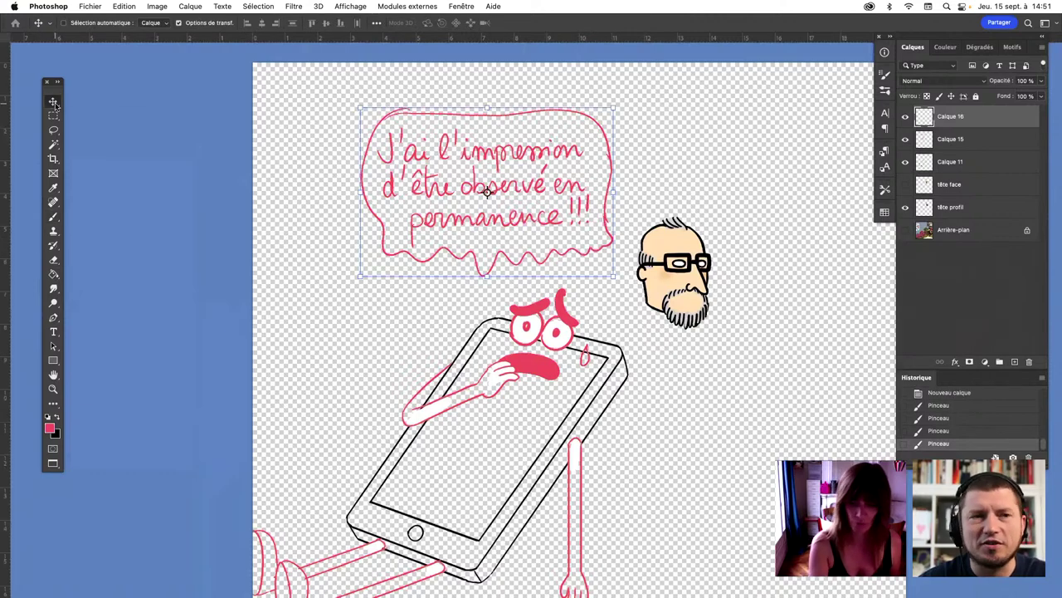
pyautogui.click(962, 139)
pyautogui.hotkey('ctrl', 'e')
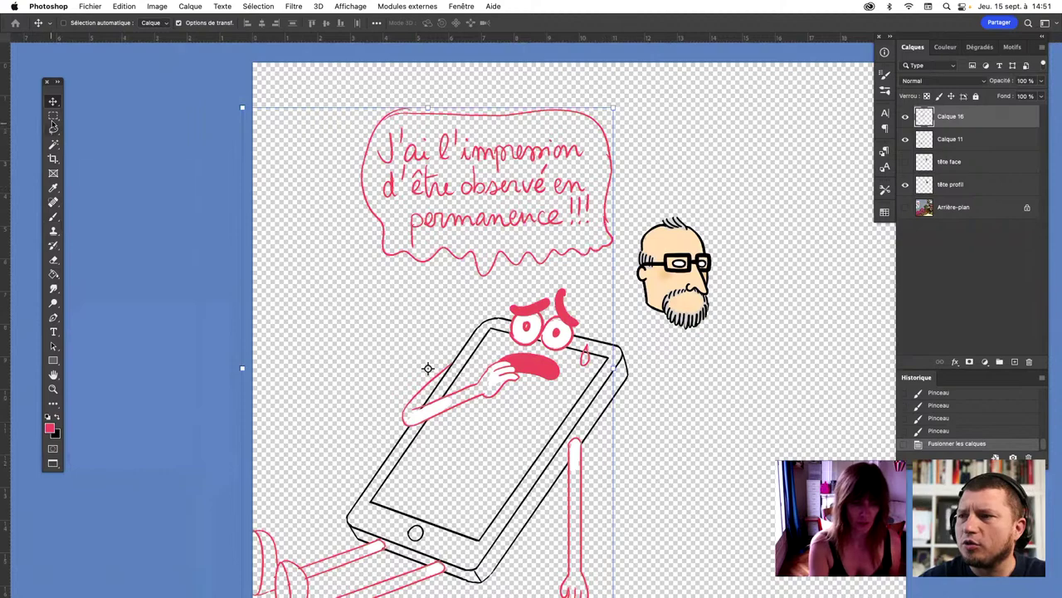
pyautogui.press('l')
pyautogui.moveTo(471, 295)
pyautogui.mouseDown()
pyautogui.moveTo(507, 63)
pyautogui.moveTo(382, 311)
pyautogui.mouseUp()
pyautogui.press('v')
pyautogui.moveTo(597, 189); pyautogui.dragTo(564, 175)
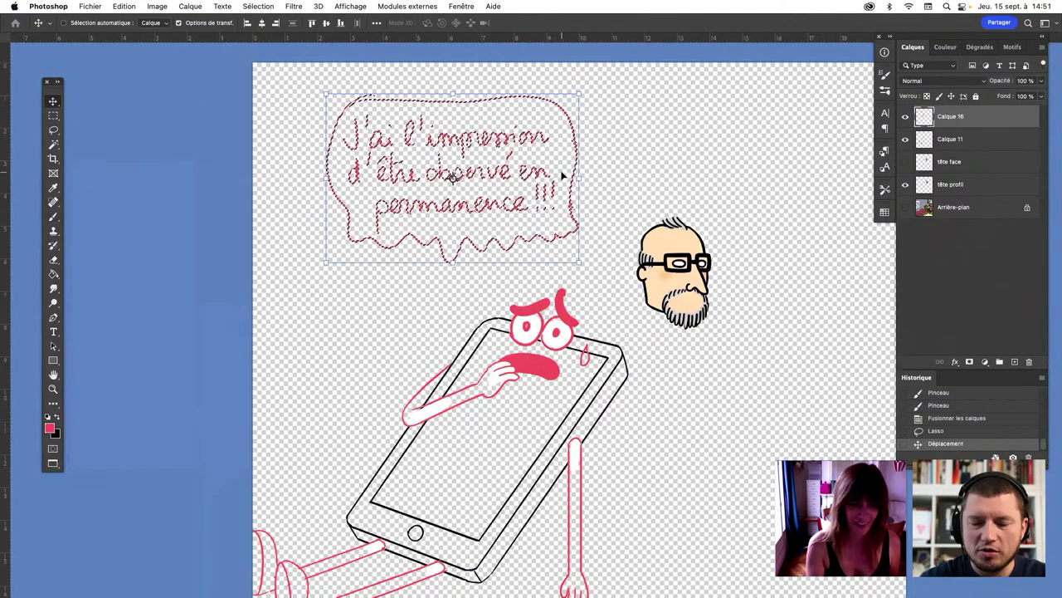
# Draw a two-sided tail toward the character and erase a stray line
pyautogui.press('b')
pyautogui.hotkey('ctrl', 'd')
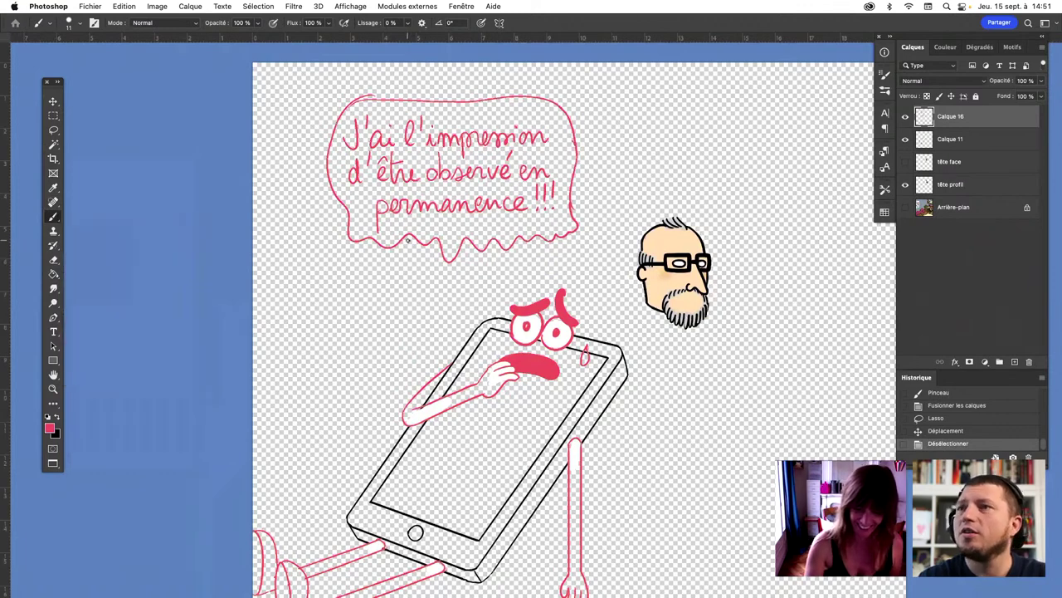
pyautogui.moveTo(411, 242); pyautogui.dragTo(458, 330)
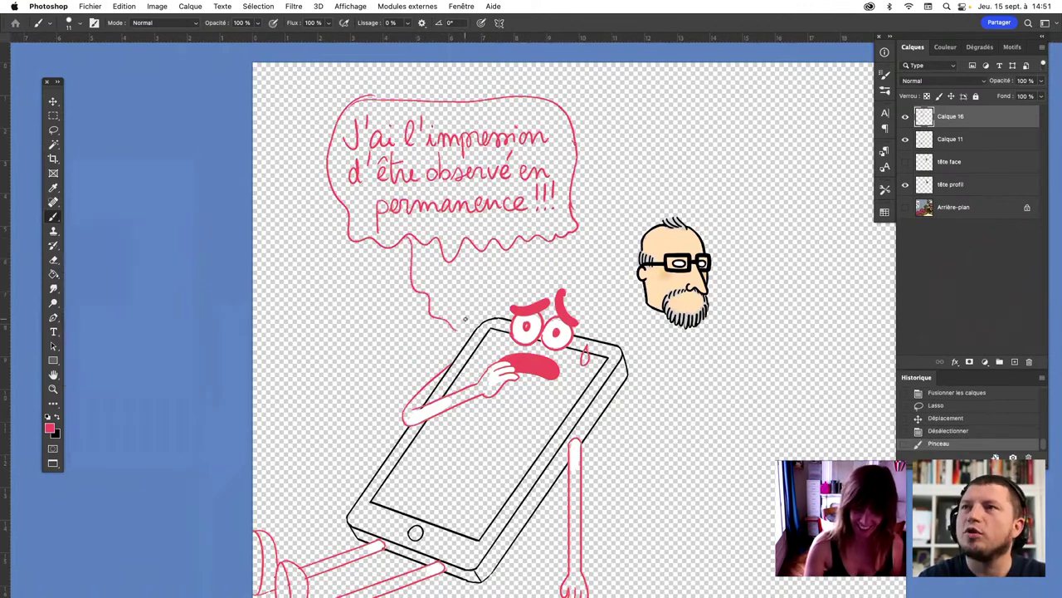
pyautogui.moveTo(433, 240)
pyautogui.mouseDown()
pyautogui.moveTo(428, 285)
pyautogui.moveTo(451, 325)
pyautogui.mouseUp()
pyautogui.click(54, 261)
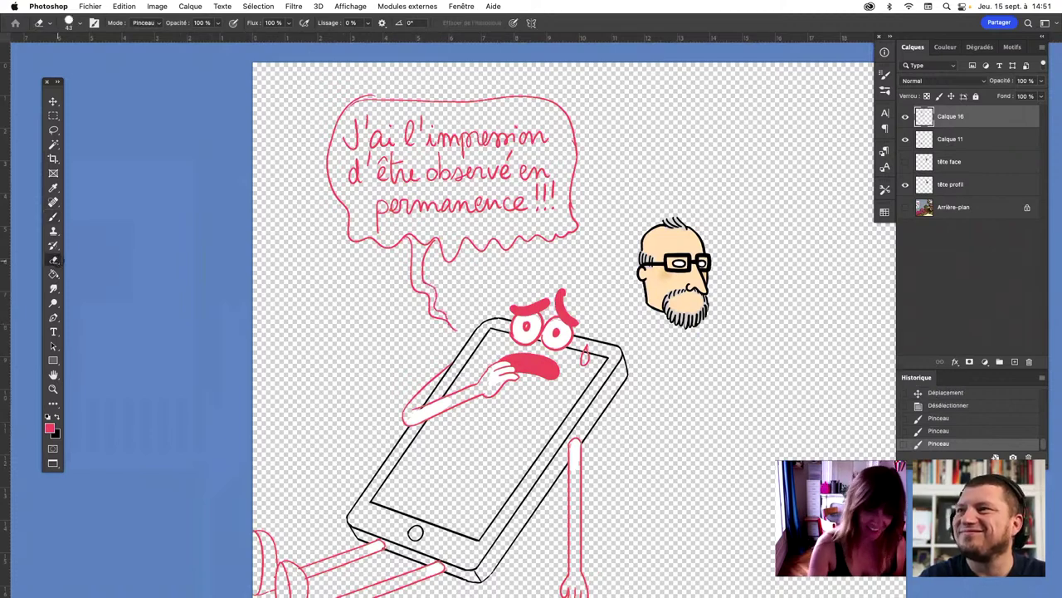
pyautogui.moveTo(423, 244); pyautogui.dragTo(426, 240)
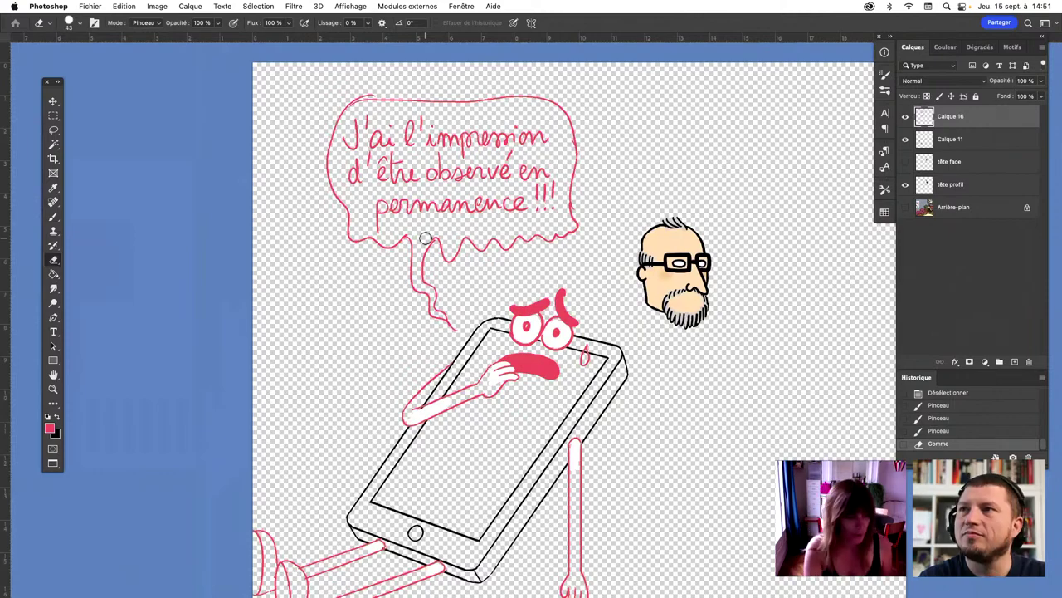
# Check the office background, then try and undo a red mouth stroke
pyautogui.press('b')
pyautogui.click(905, 208)
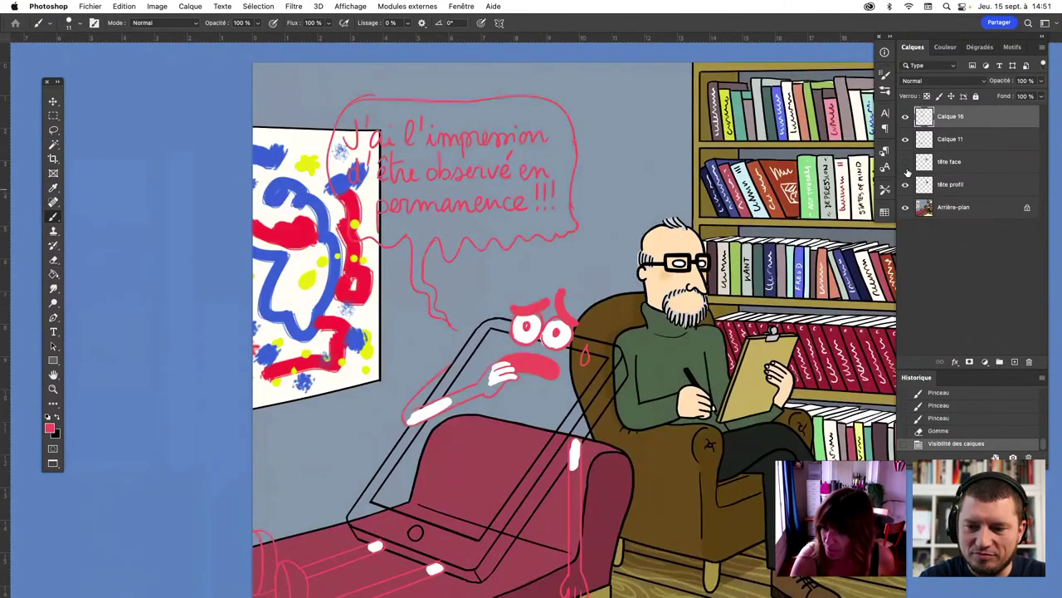
pyautogui.click(905, 207)
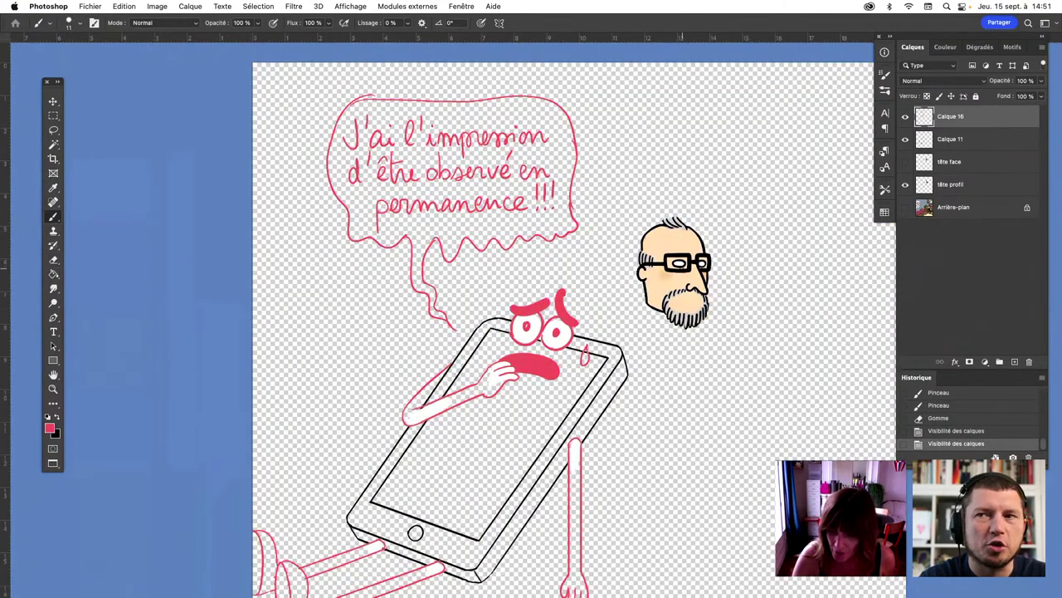
pyautogui.click(838, 531)
pyautogui.click(838, 531)
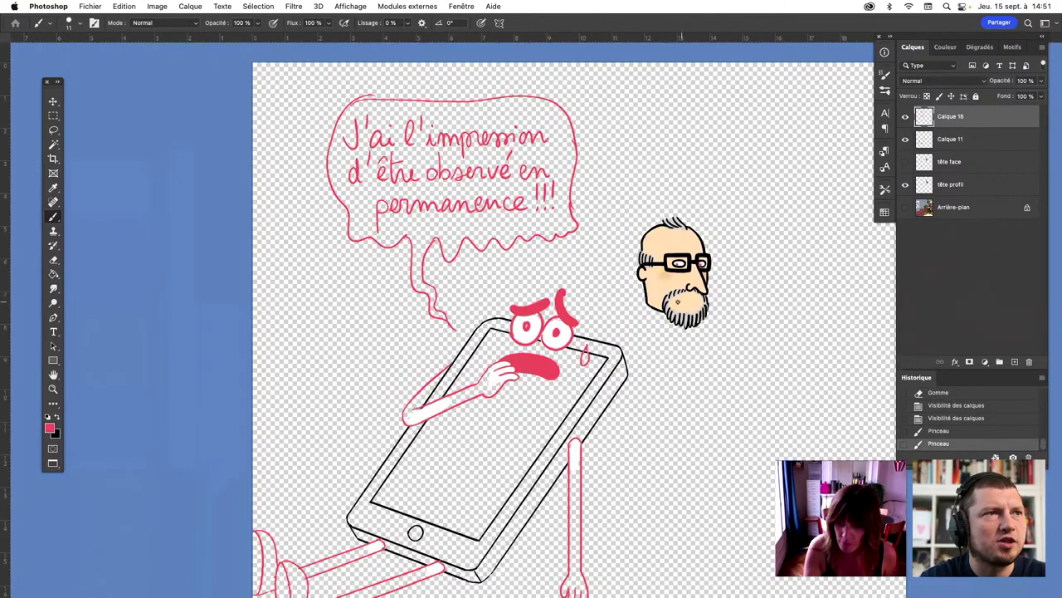
pyautogui.moveTo(681, 300); pyautogui.dragTo(696, 299)
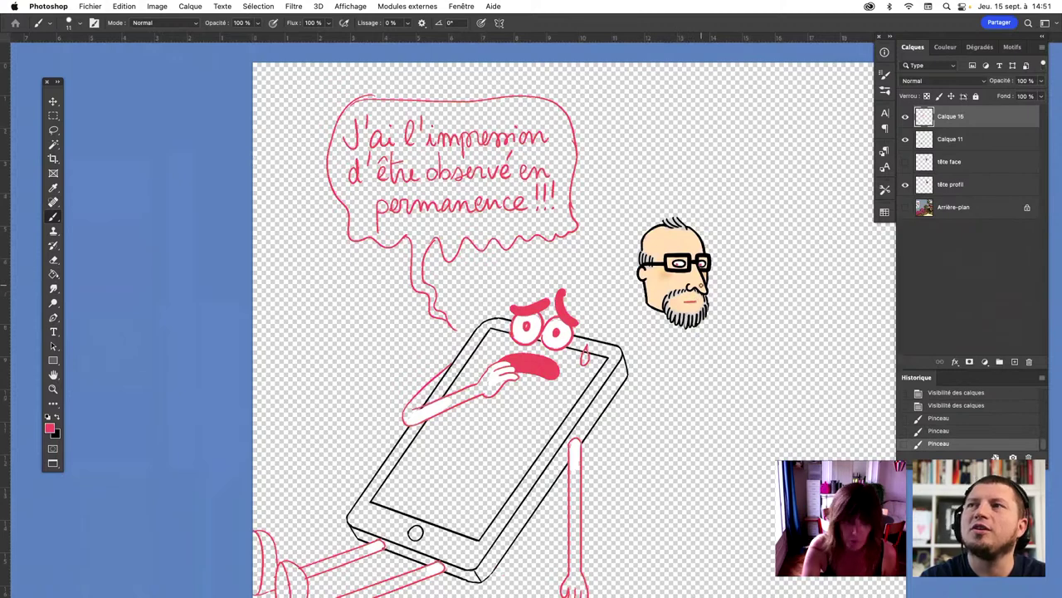
pyautogui.hotkey('ctrl', 'z')
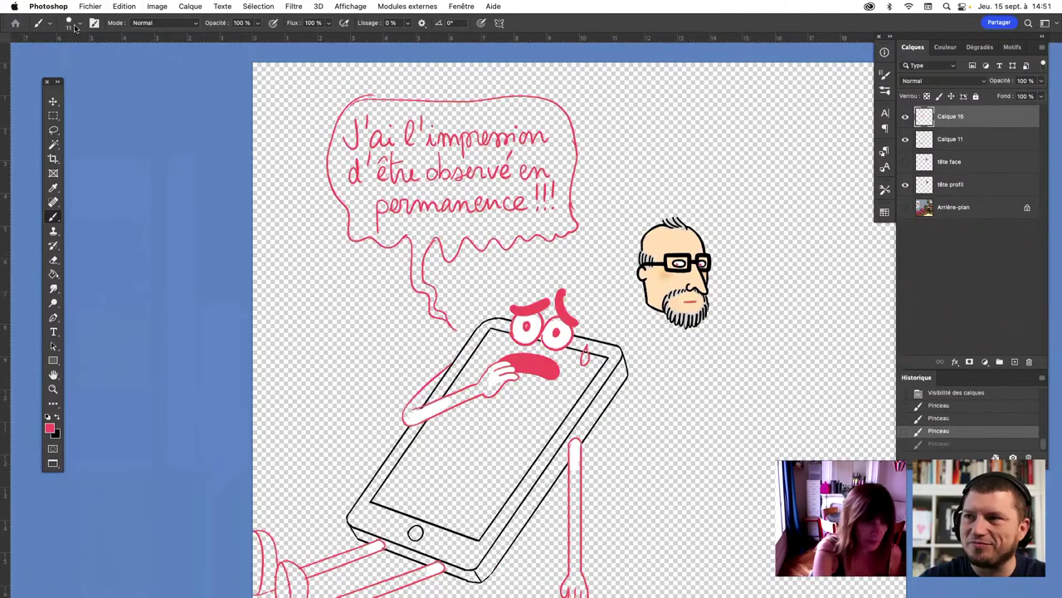
# Enlarge the brush to 26 px and sketch red eyebrows over the bearded head's glasses
pyautogui.click(76, 26)
pyautogui.moveTo(70, 58); pyautogui.dragTo(73, 59)
pyautogui.press('Return')
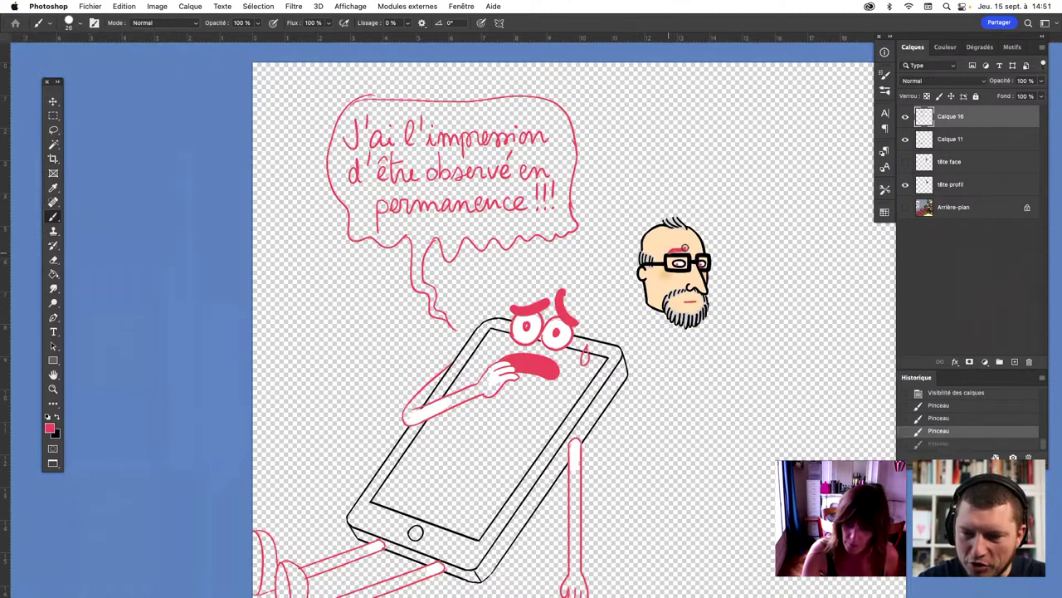
pyautogui.moveTo(672, 251); pyautogui.dragTo(709, 249)
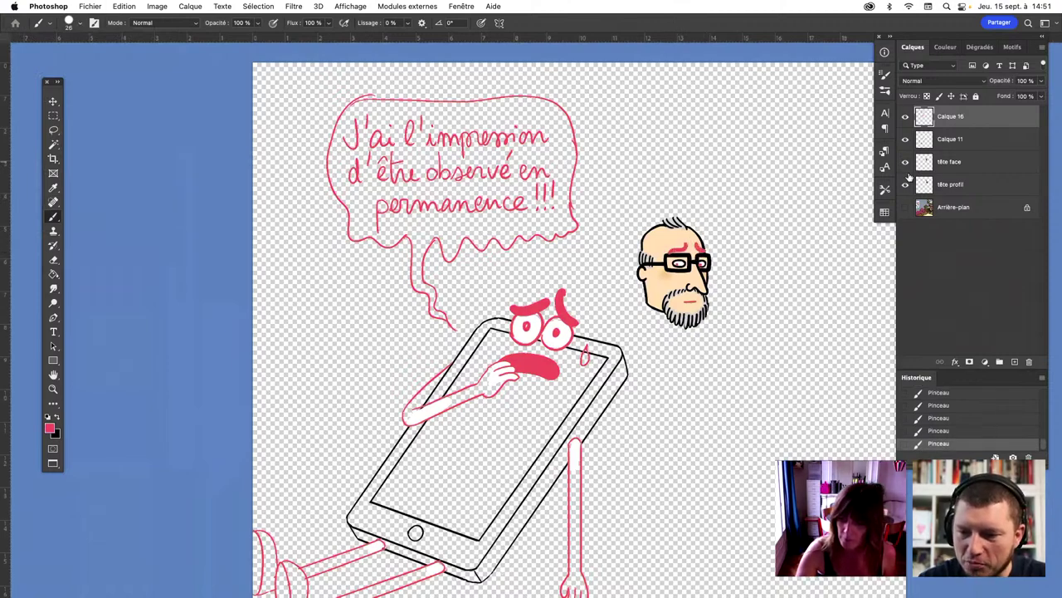
# Compare front-facing and profile head versions against the scene, then hide the background
pyautogui.click(905, 184)
pyautogui.click(906, 207)
pyautogui.click(905, 184)
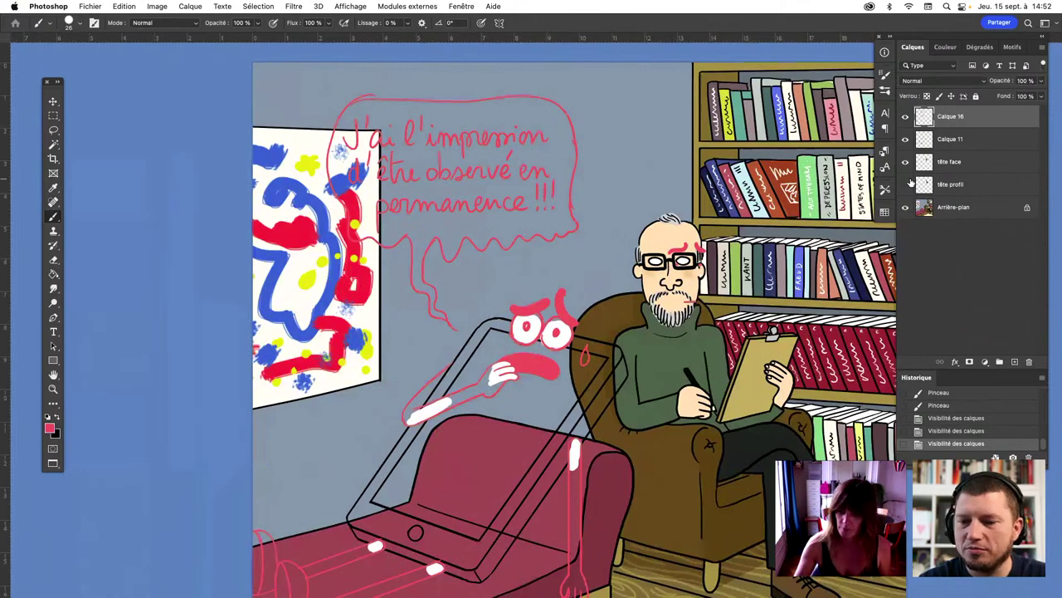
pyautogui.click(905, 183)
pyautogui.click(905, 161)
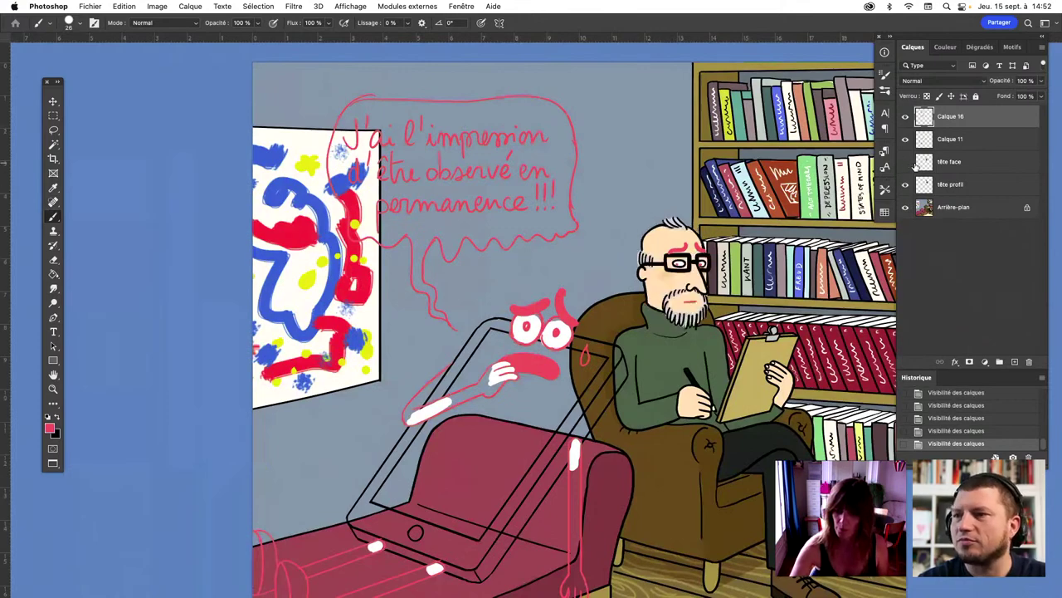
pyautogui.press('super+minus')
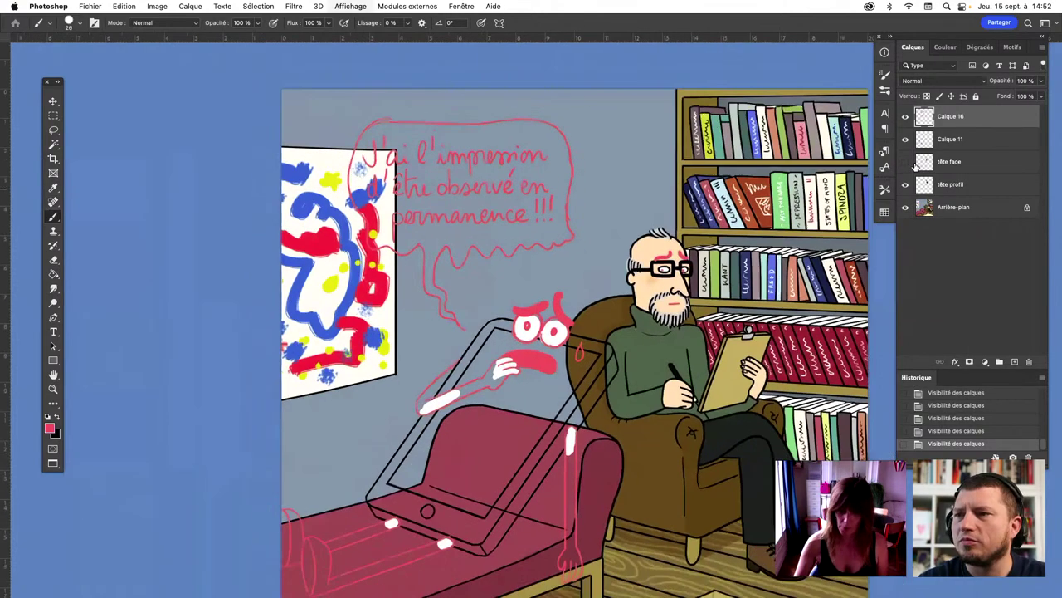
pyautogui.press('super+minus')
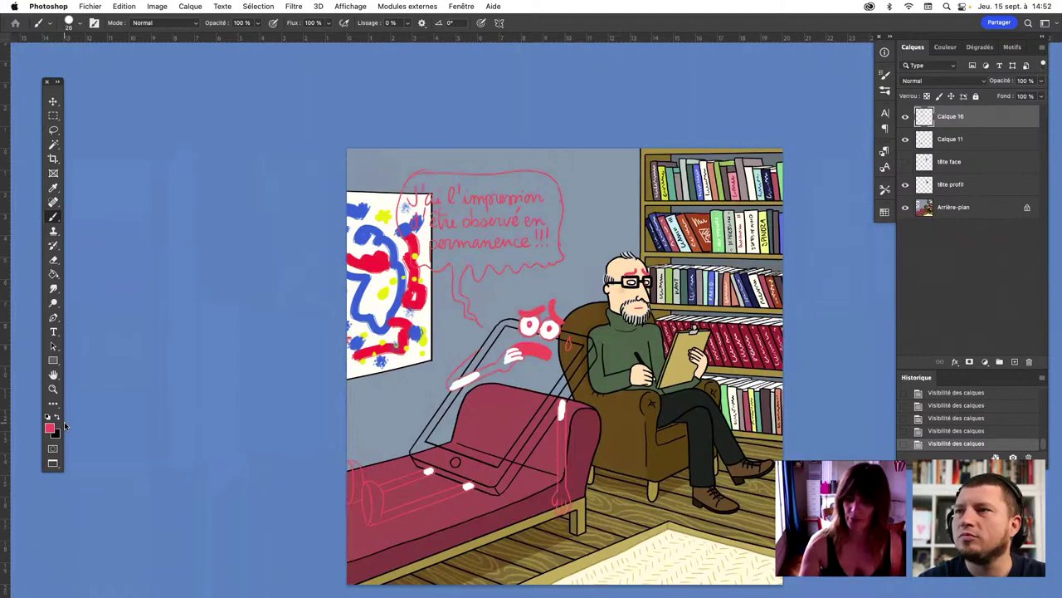
pyautogui.click(906, 162)
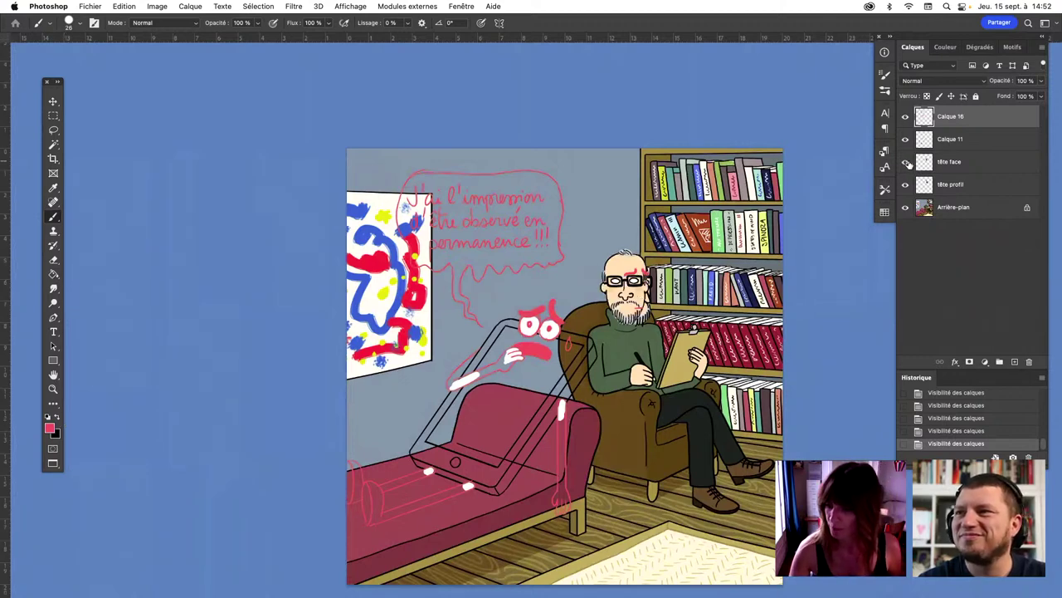
pyautogui.click(907, 162)
pyautogui.click(906, 208)
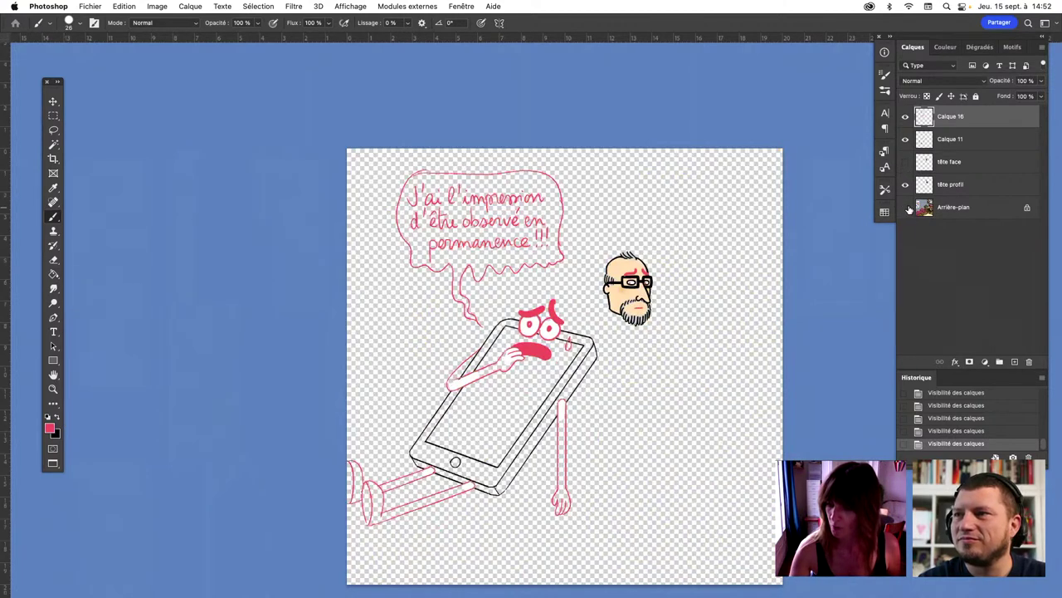
# Switch to black with an 11 px brush and save the document
pyautogui.click(57, 417)
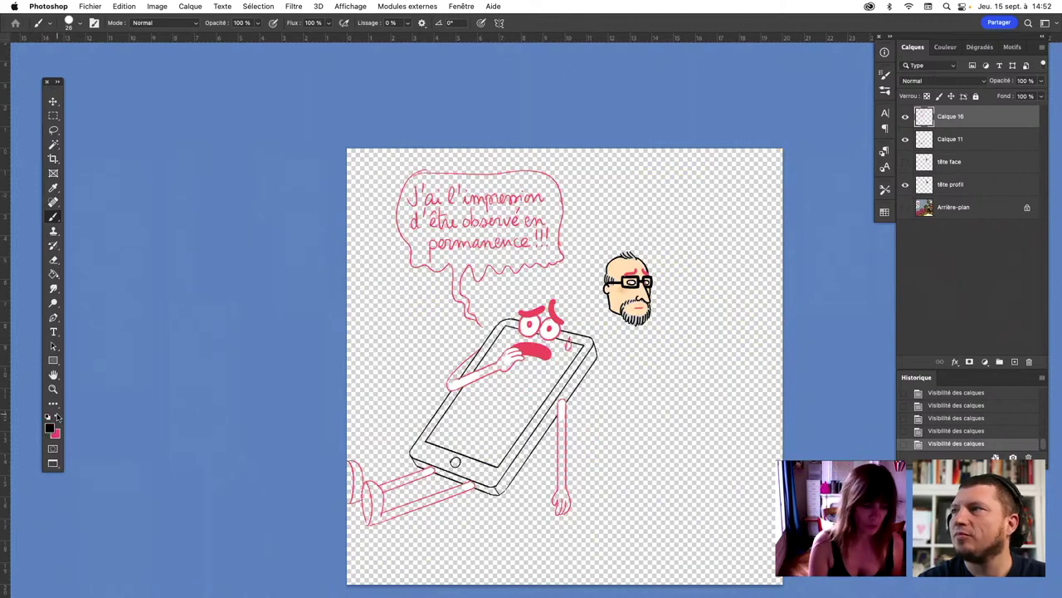
pyautogui.click(79, 24)
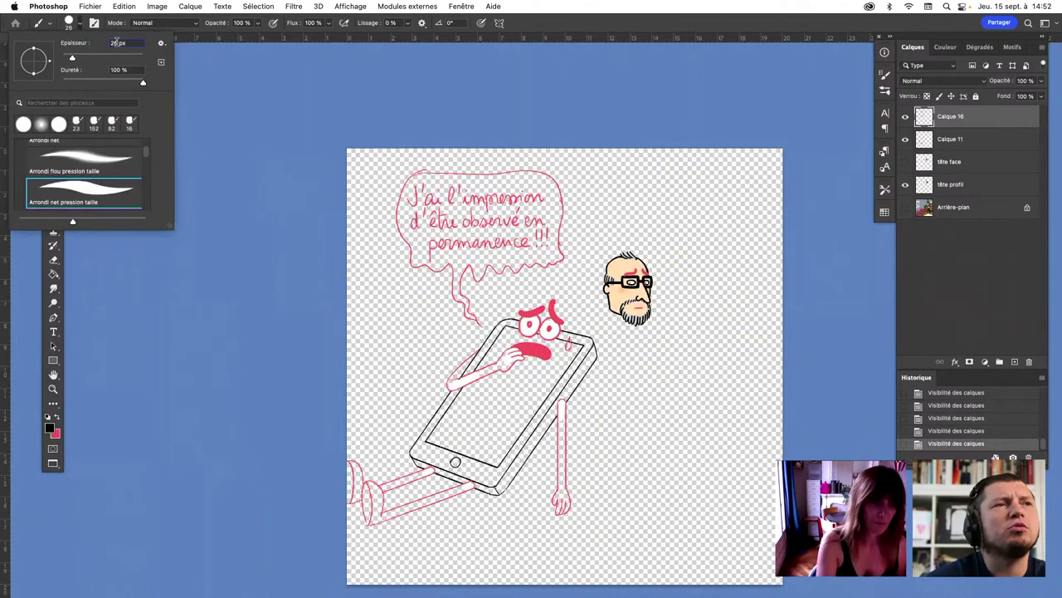
pyautogui.write('11')
pyautogui.press('Return')
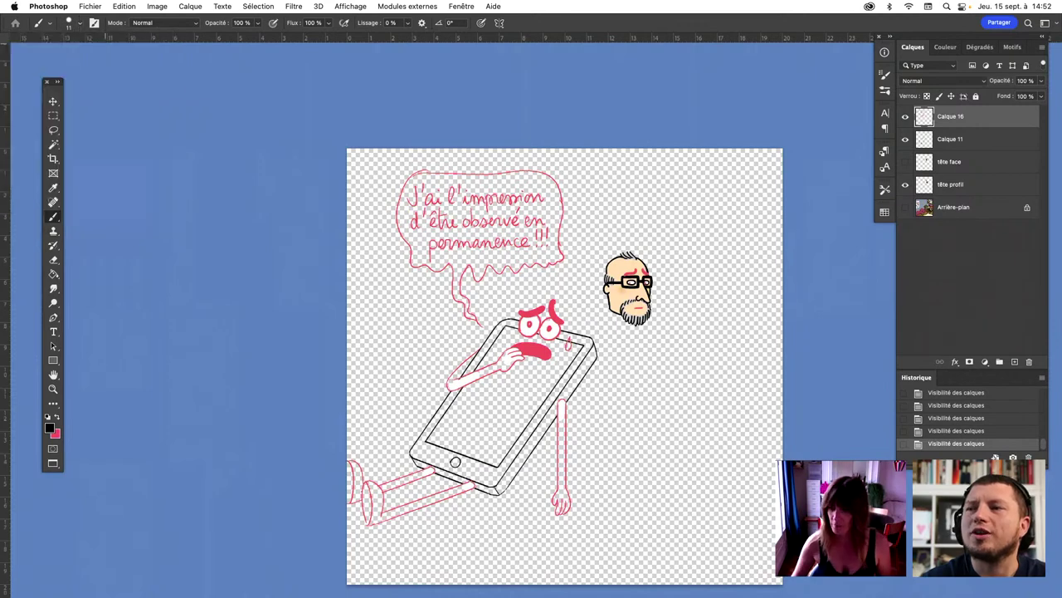
pyautogui.hotkey('ctrl', 's')
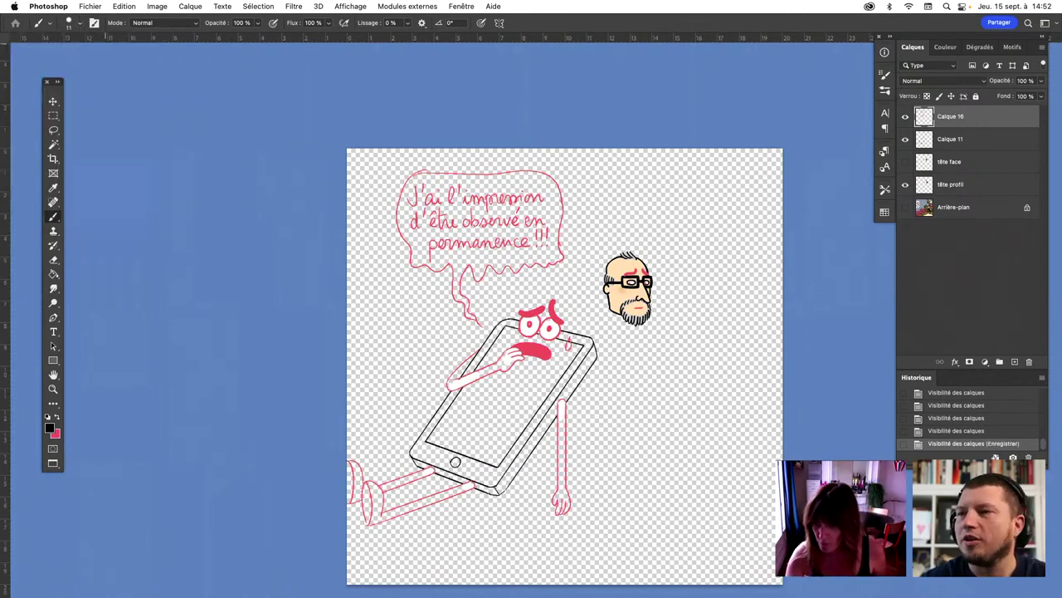
# Add two new empty layers, one at the top and one just above the background
pyautogui.click(1014, 362)
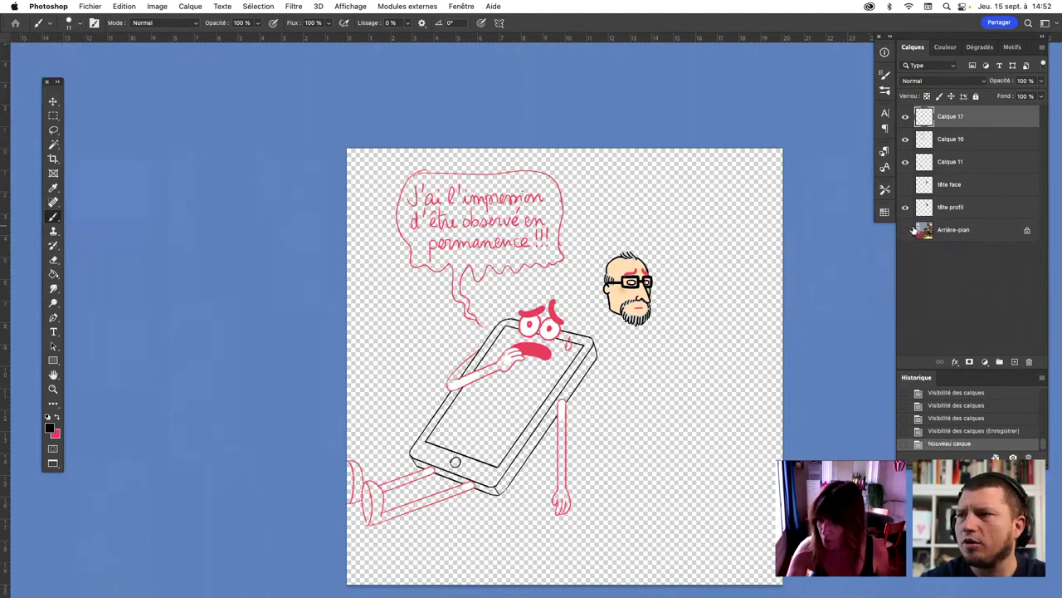
pyautogui.click(906, 230)
pyautogui.click(1012, 361)
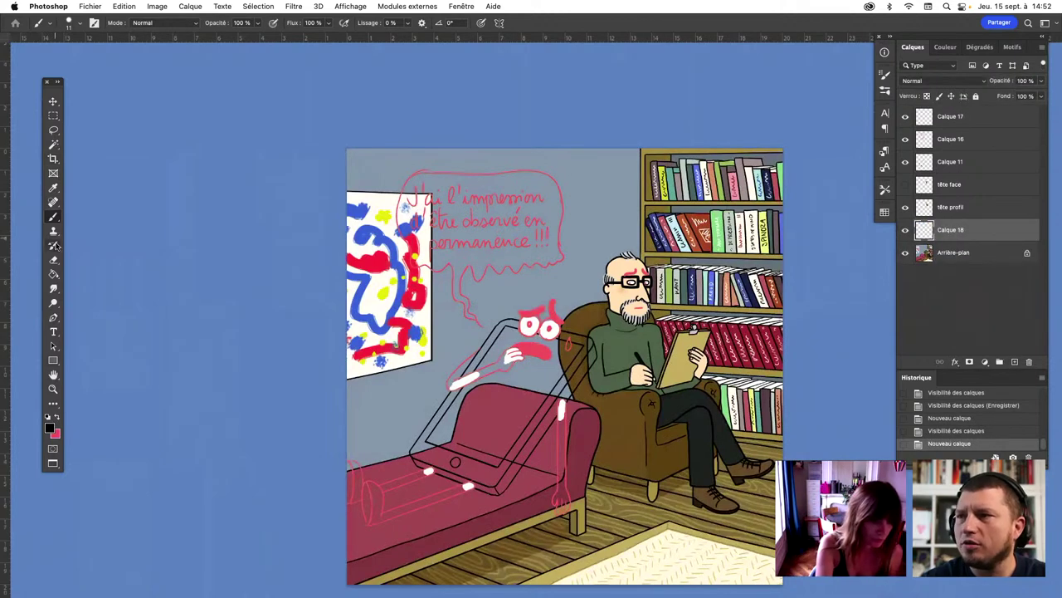
pyautogui.click(54, 189)
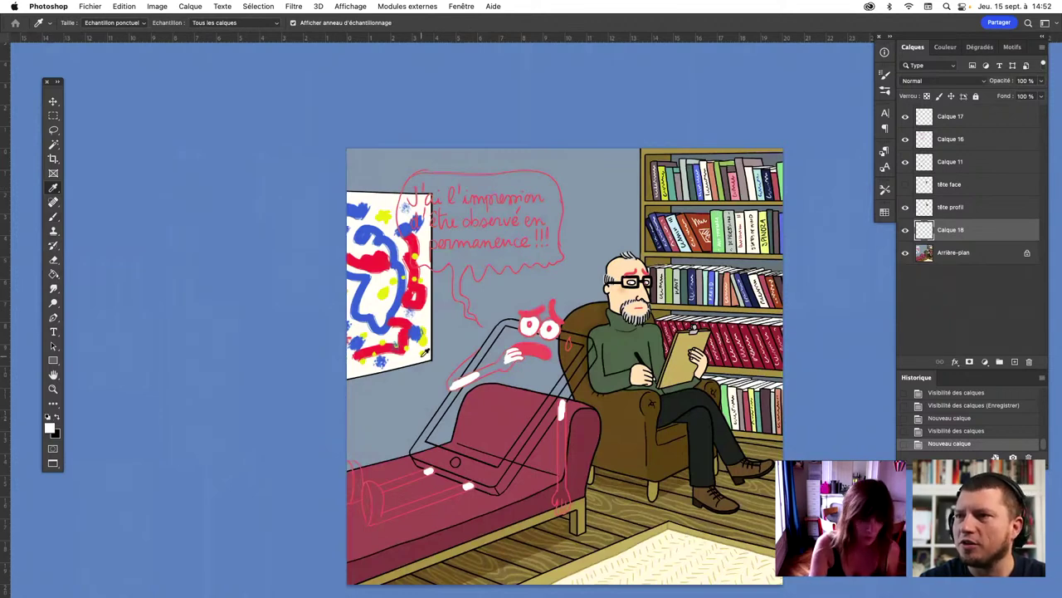
# Fill the layer above the background with white and make Calque 16 active
pyautogui.click(54, 274)
pyautogui.click(583, 455)
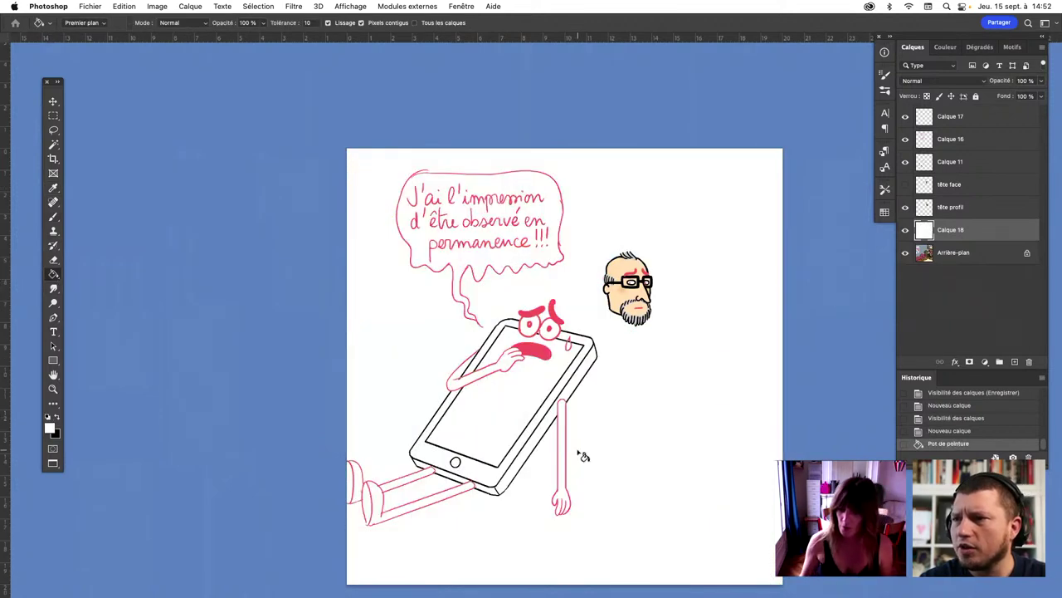
pyautogui.click(905, 116)
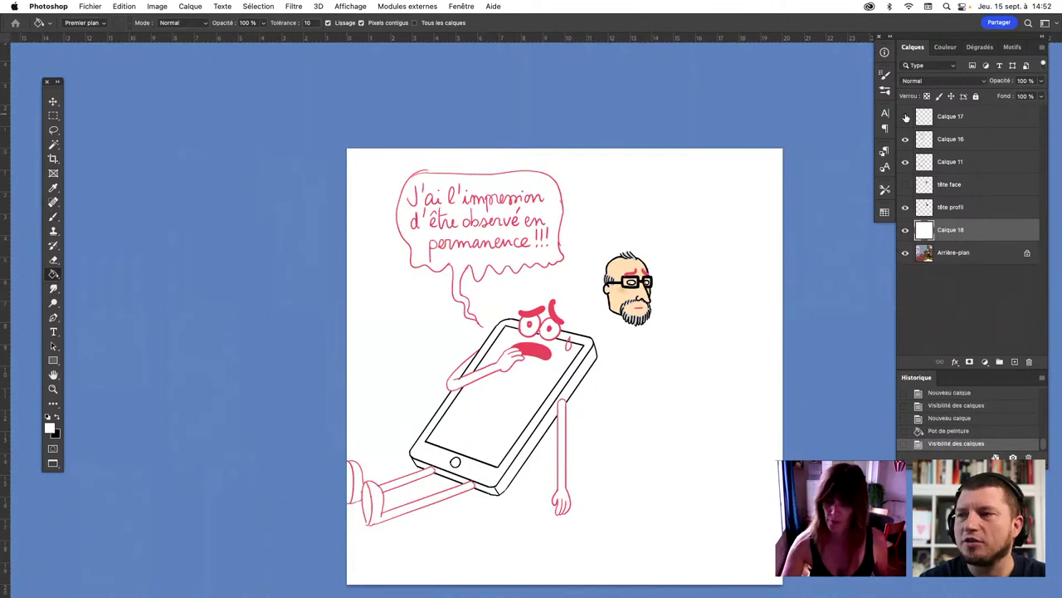
pyautogui.click(905, 116)
pyautogui.click(950, 138)
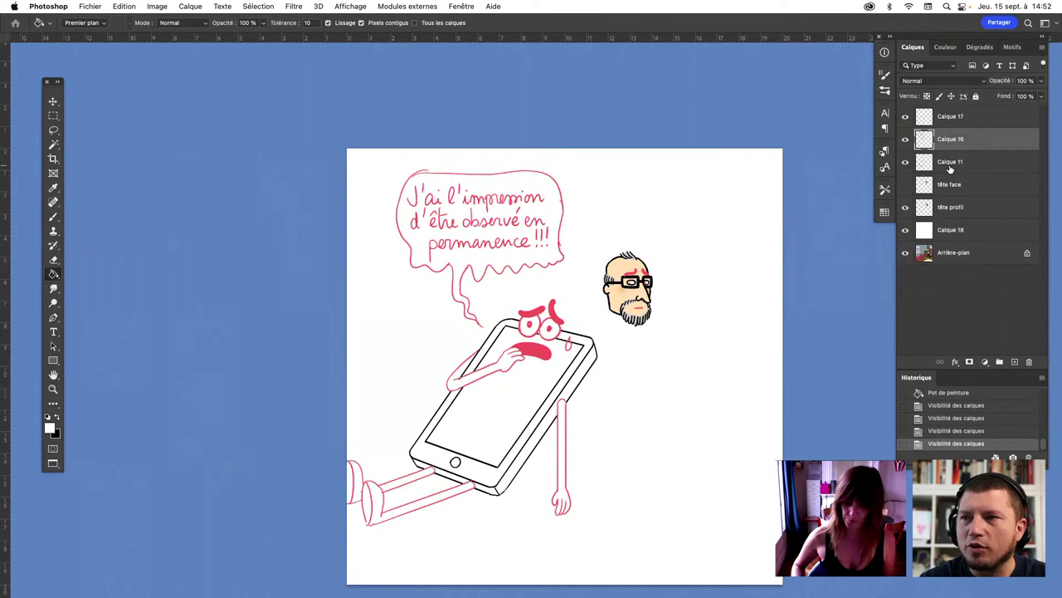
# Select the inked tablet on Calque 11 with the Magic Wand, inverted and slightly contracted
pyautogui.press('super+plus')
pyautogui.click(59, 146)
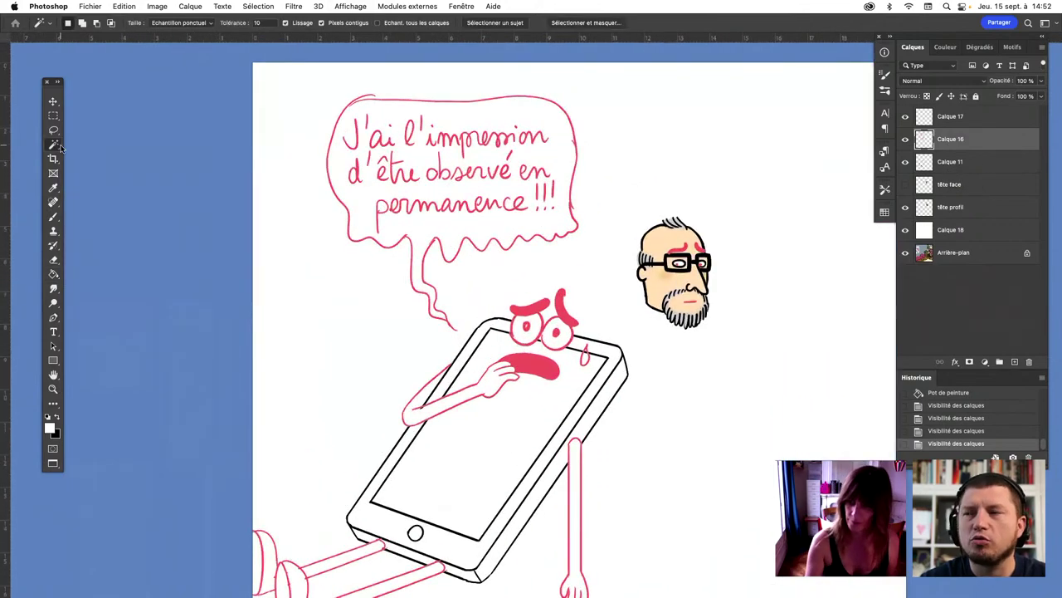
pyautogui.scroll(-5, 852, 235)
pyautogui.scroll(-2, 852, 235)
pyautogui.click(951, 161)
pyautogui.click(656, 342)
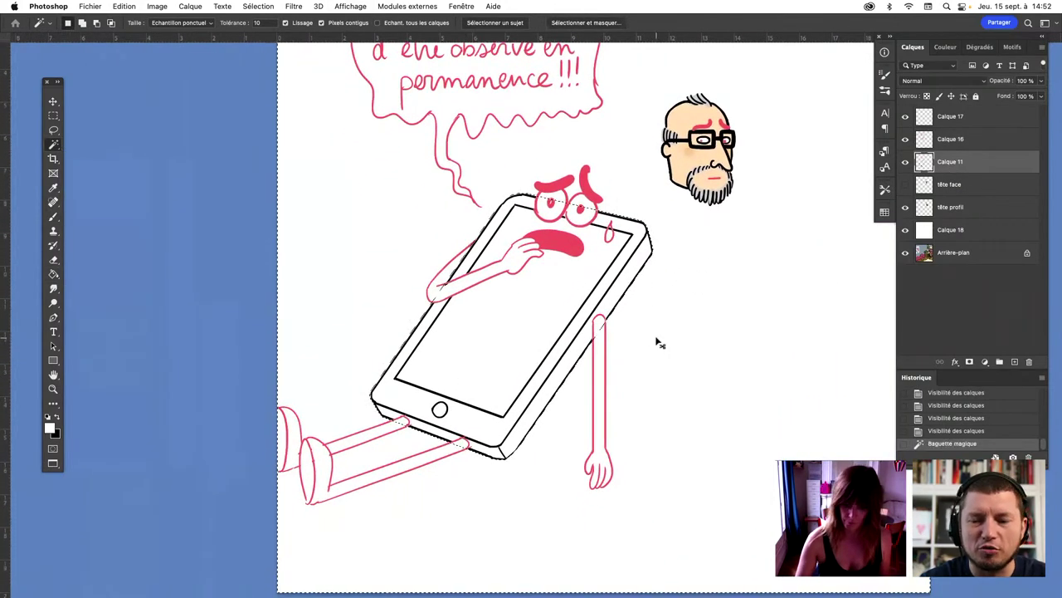
pyautogui.press('shift+super+i')
pyautogui.click(222, 6)
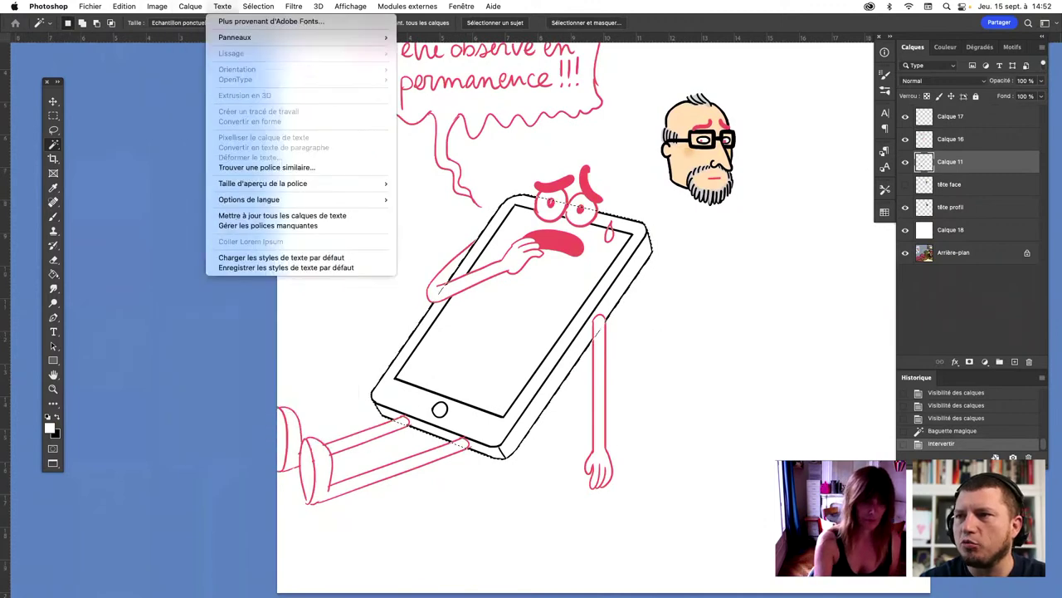
pyautogui.moveTo(262, 168)
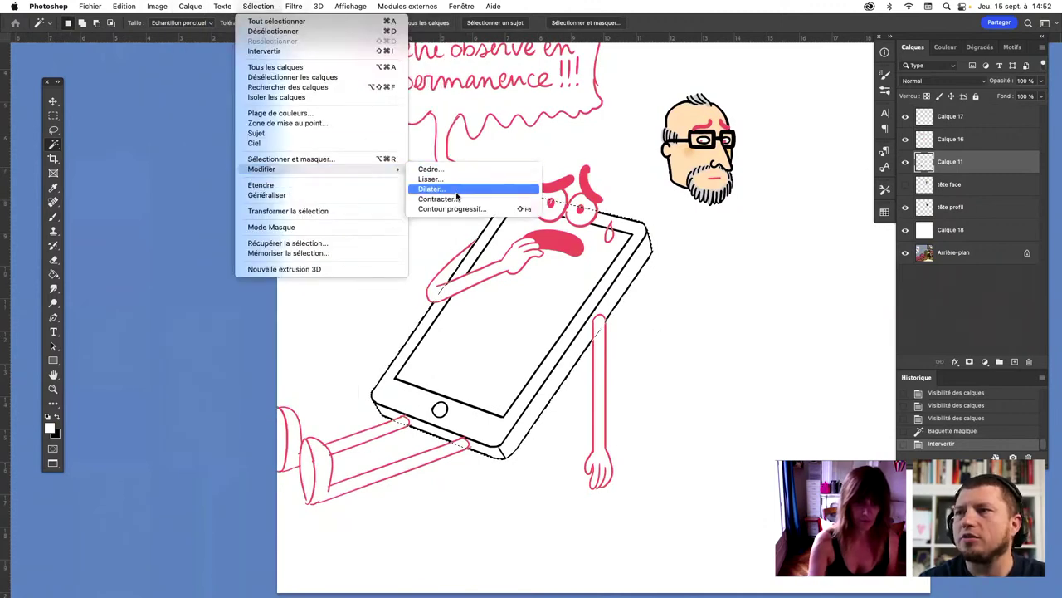
pyautogui.click(456, 198)
pyautogui.press('Return')
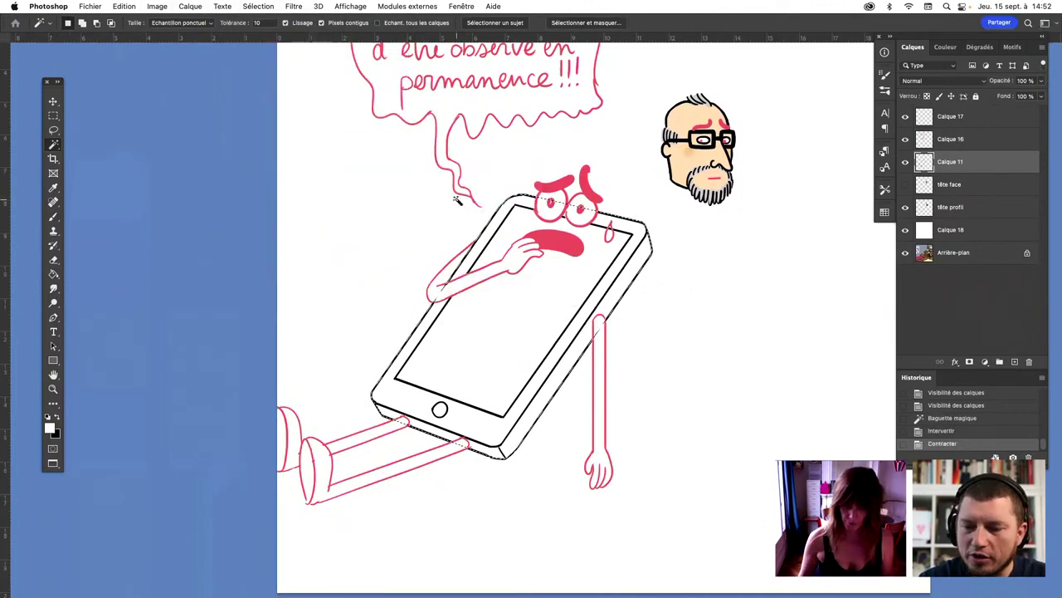
# Fill the tablet selection with grey on a new layer above the tête face layer
pyautogui.press('i')
pyautogui.click(49, 427)
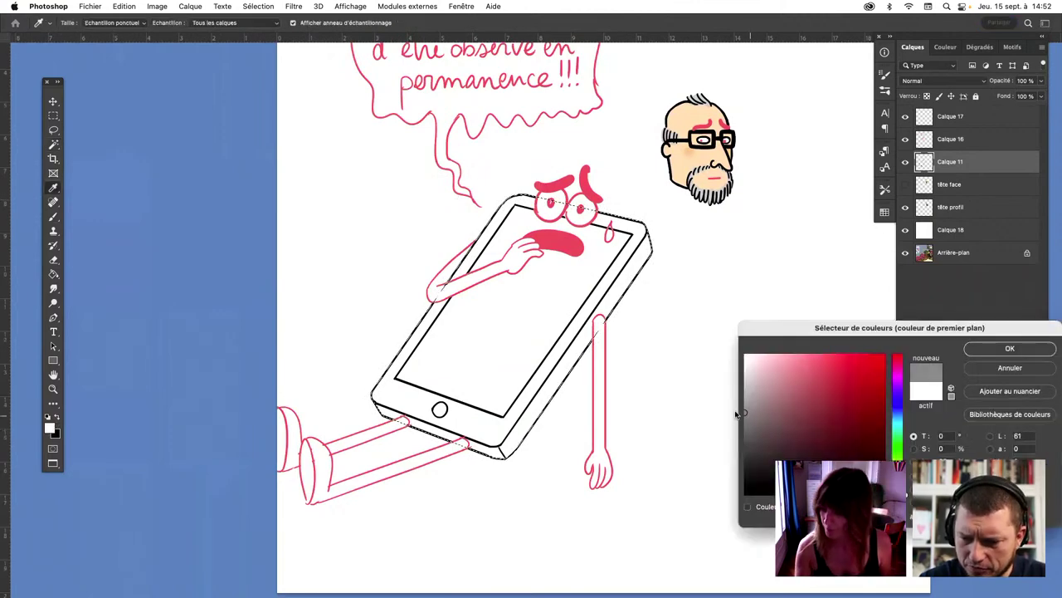
pyautogui.click(990, 353)
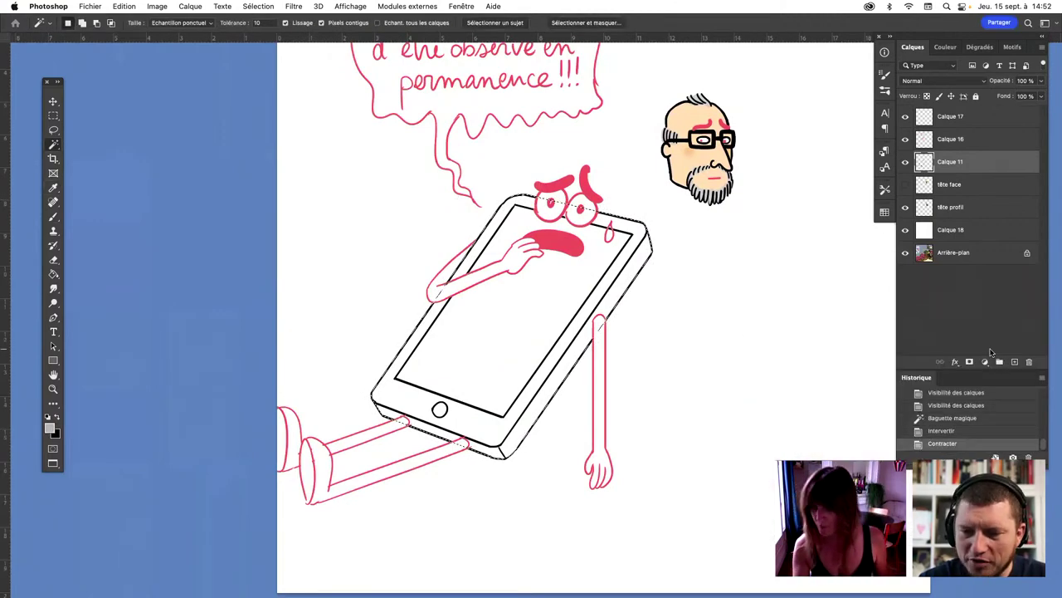
pyautogui.click(54, 275)
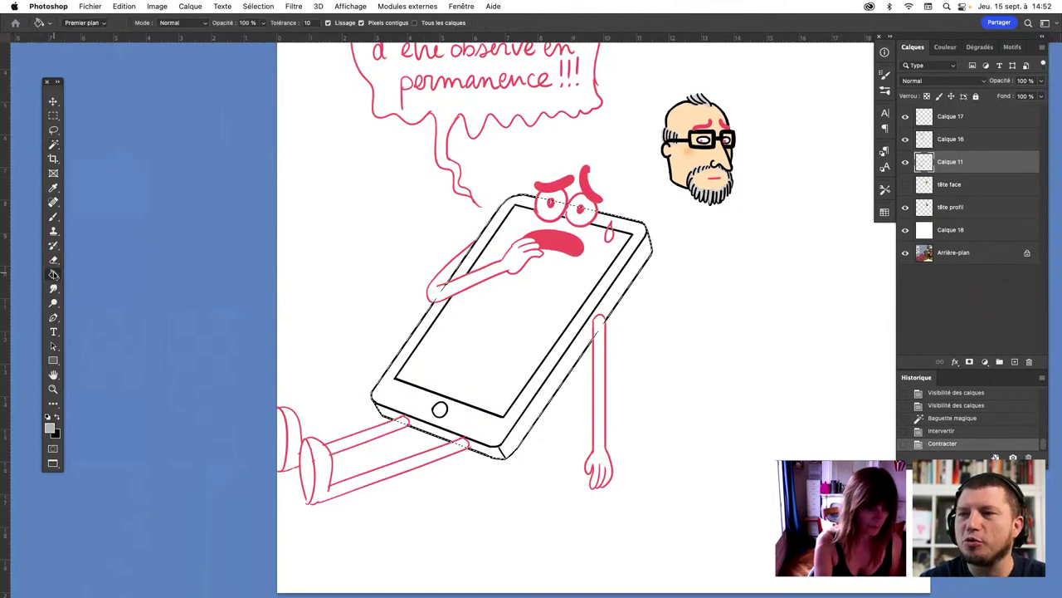
pyautogui.click(960, 184)
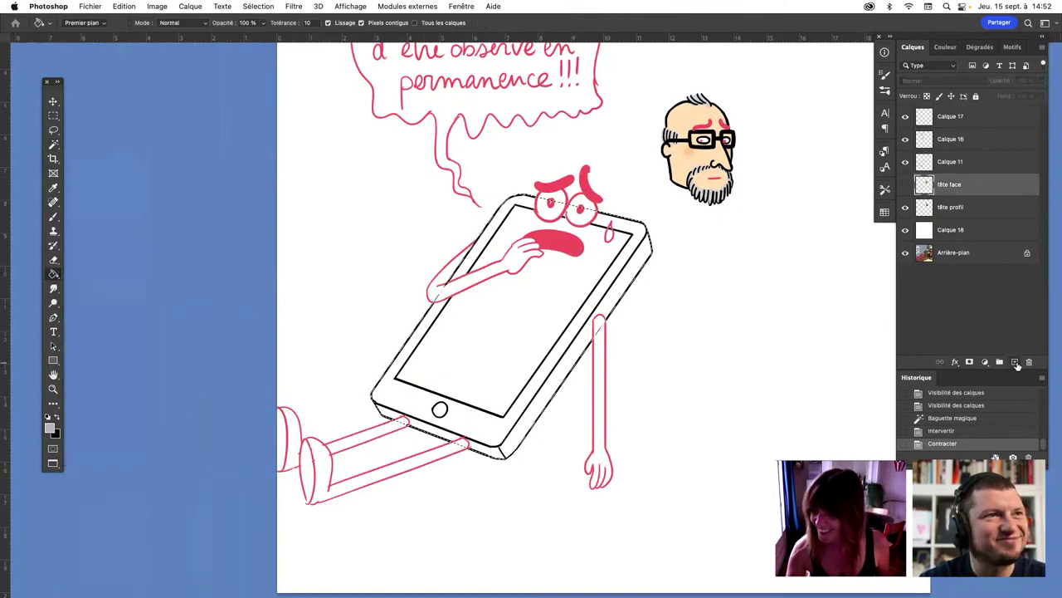
pyautogui.click(1014, 362)
pyautogui.click(605, 323)
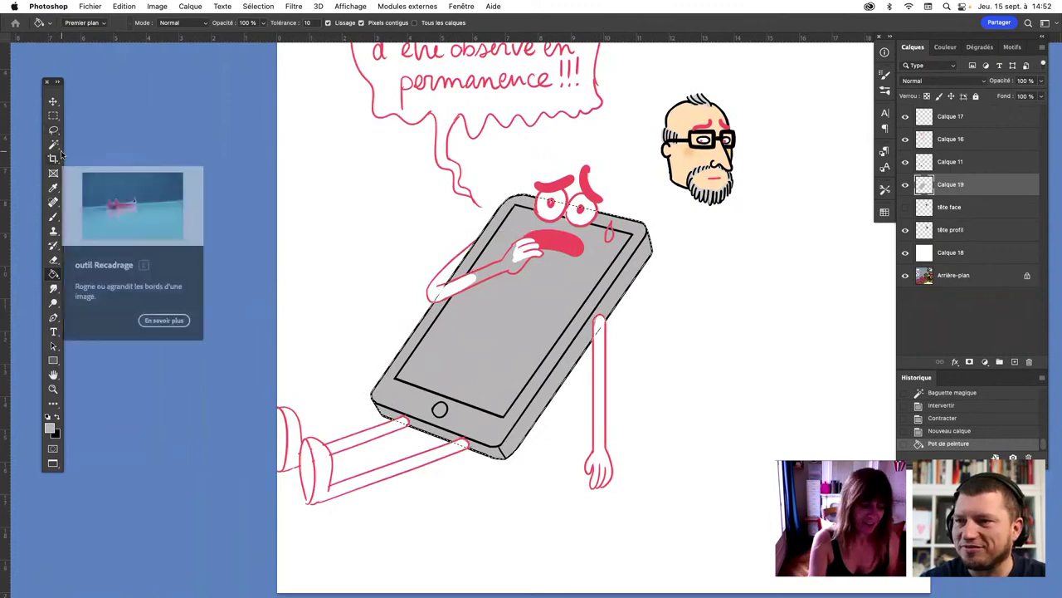
# Choose a darker grey (L 66) and make Calque 11 active for the Magic Wand
pyautogui.click(49, 427)
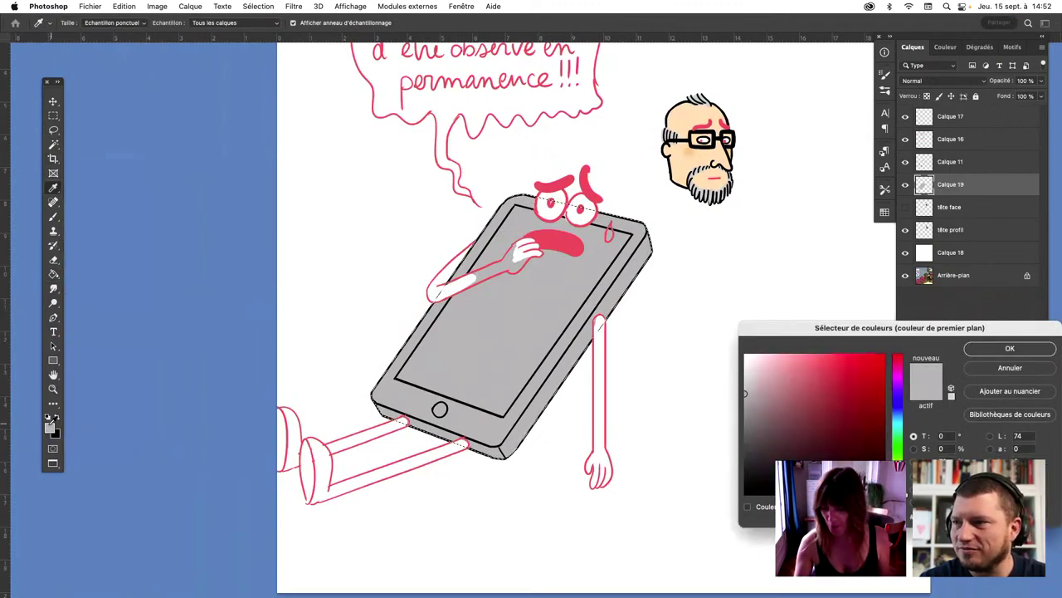
pyautogui.click(744, 406)
pyautogui.click(1004, 349)
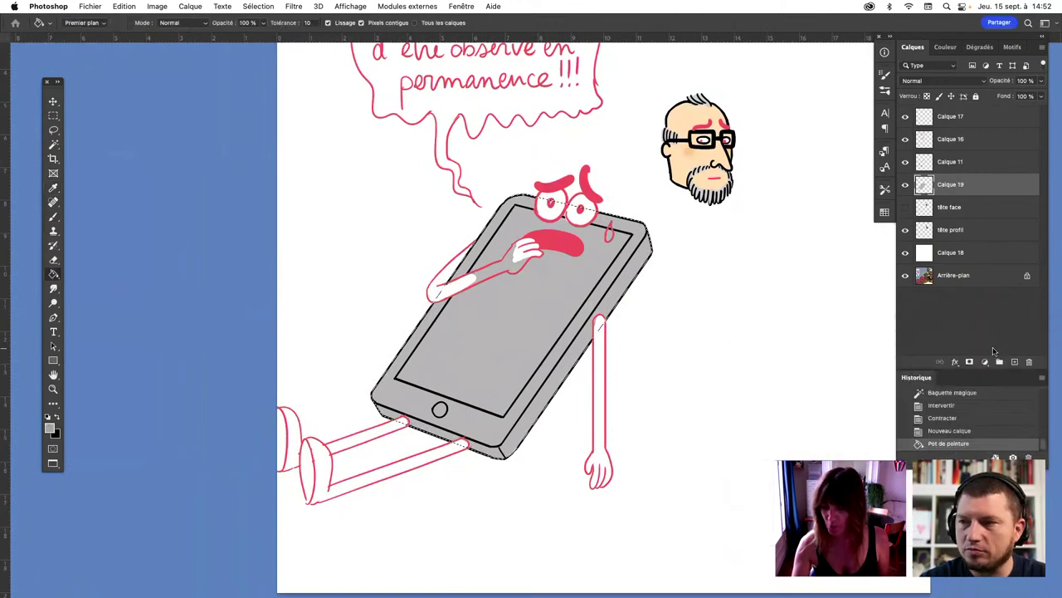
pyautogui.click(54, 131)
pyautogui.click(55, 145)
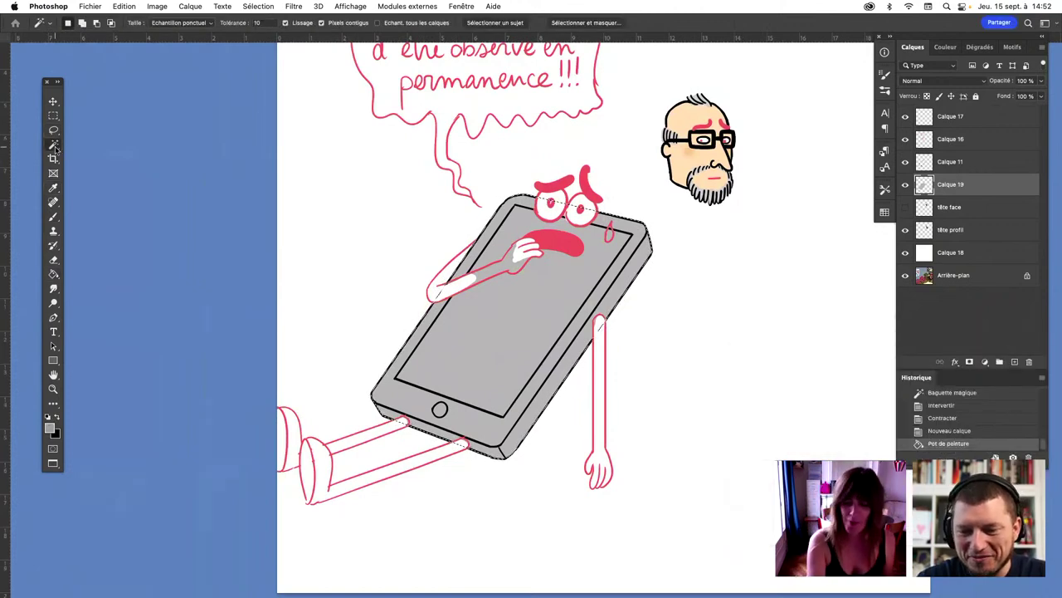
pyautogui.click(947, 169)
# Expand the tablet's side-edge selection by 2 px and fill it dark grey on Calque 19
pyautogui.hotkey('ctrl', 'd')
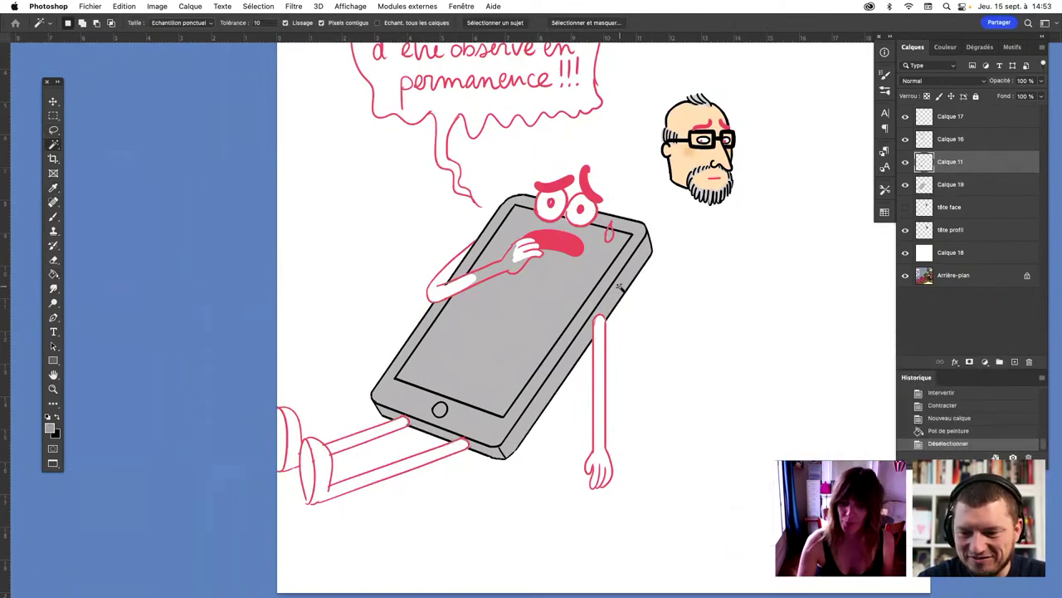
pyautogui.click(618, 292)
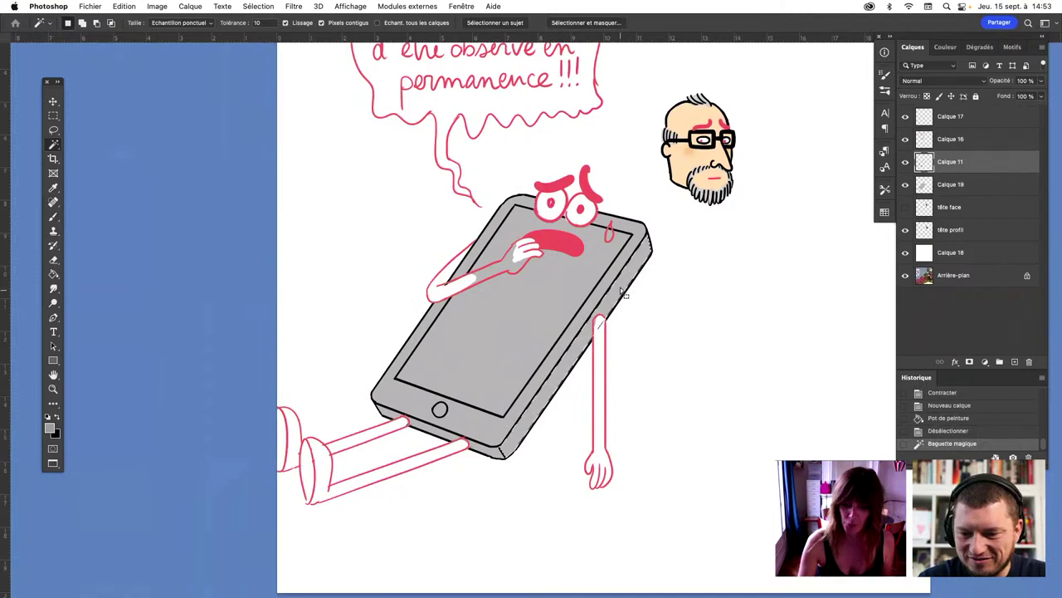
pyautogui.click(244, 7)
pyautogui.click(264, 8)
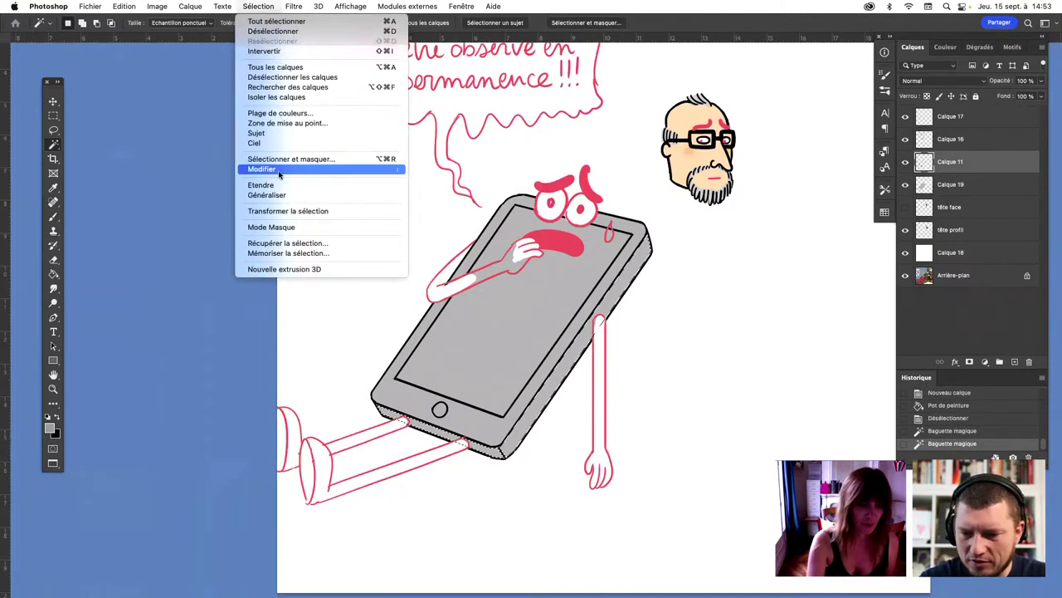
pyautogui.moveTo(262, 169)
pyautogui.click(461, 192)
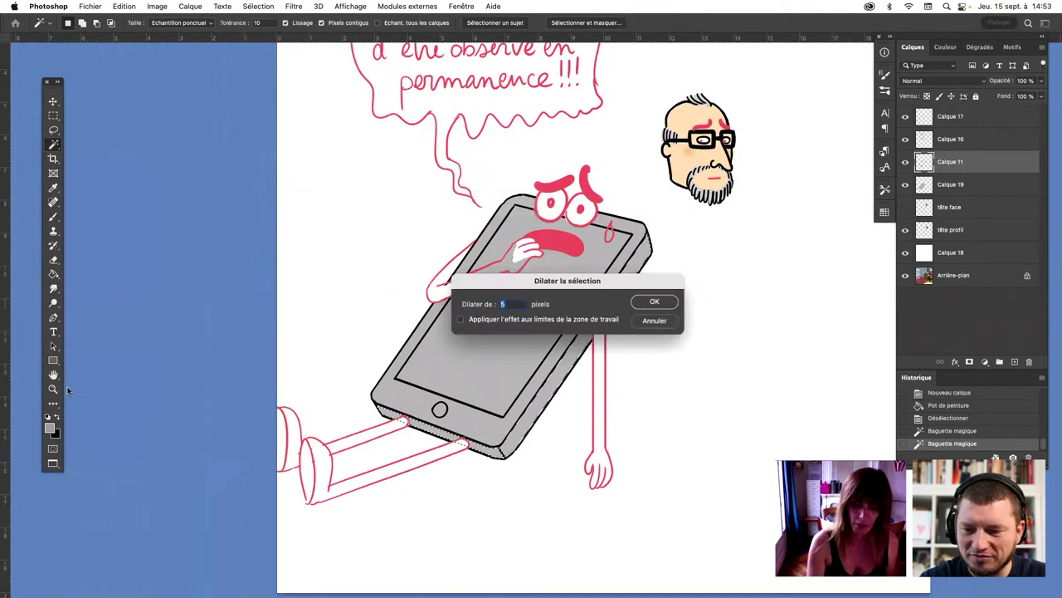
pyautogui.write('2')
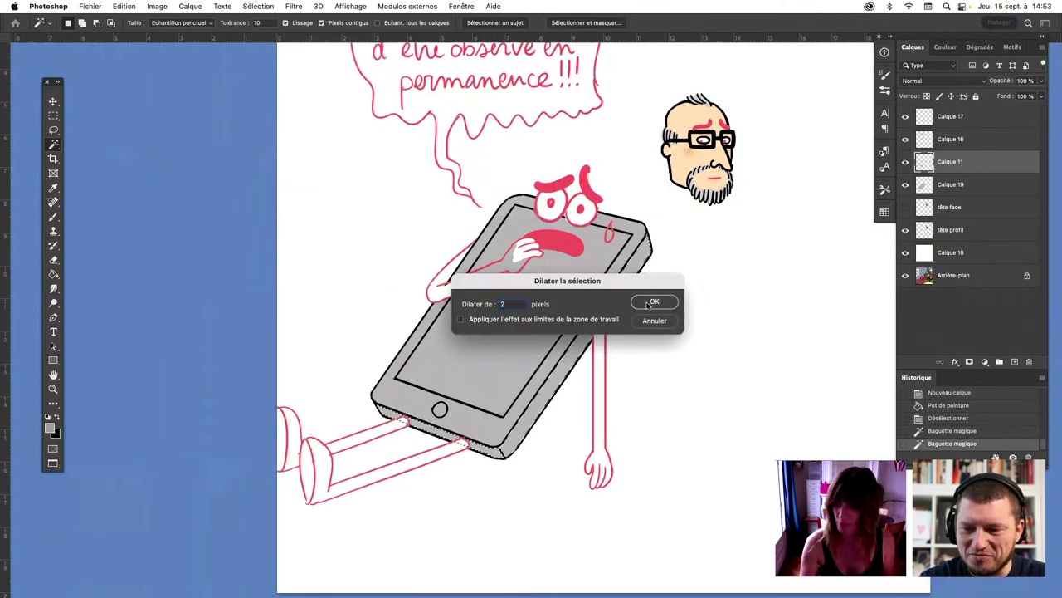
pyautogui.click(649, 303)
pyautogui.hotkey('alt', '[')
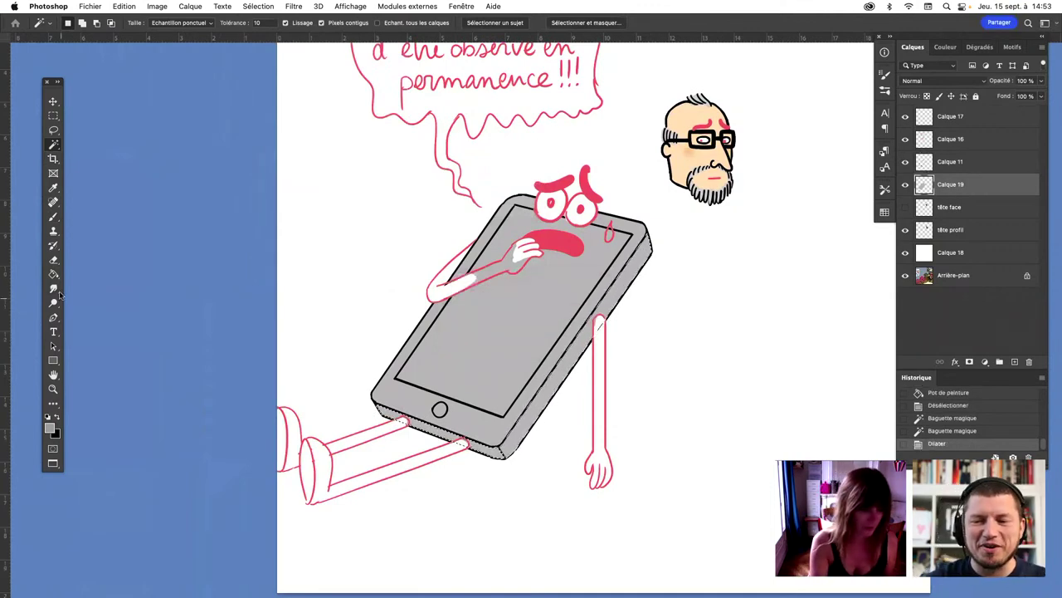
pyautogui.click(53, 274)
pyautogui.click(562, 390)
pyautogui.hotkey('ctrl', 'd')
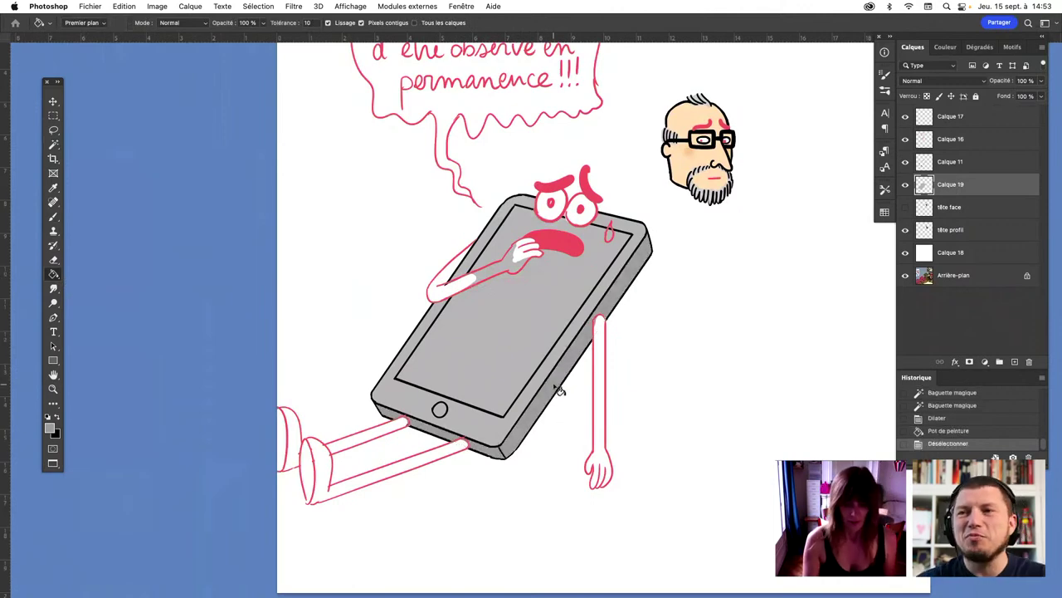
# Undo an accidental brush stroke made while checking the brush presets
pyautogui.click(53, 218)
pyautogui.click(81, 25)
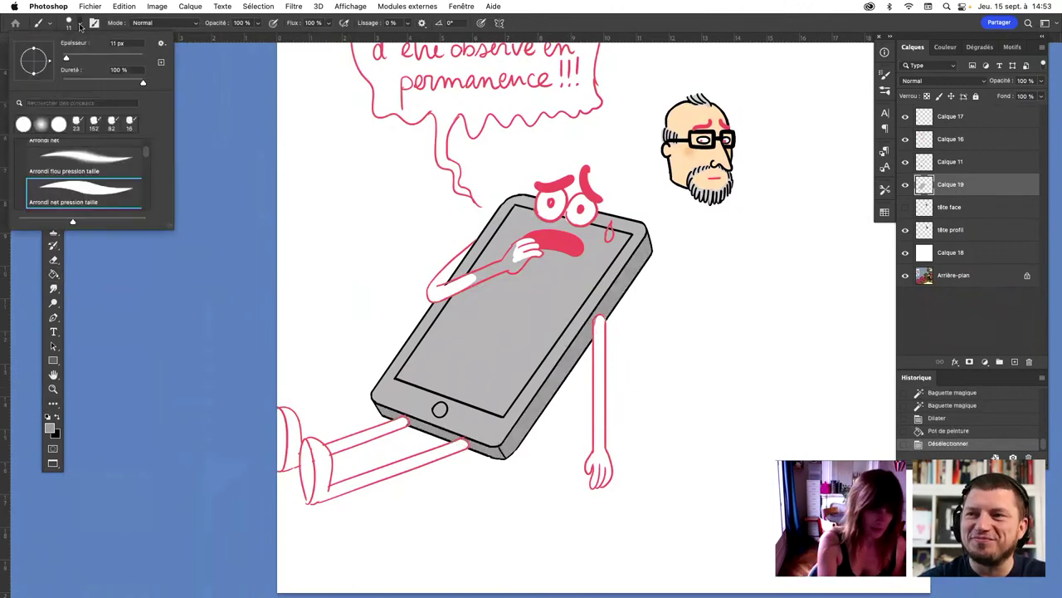
pyautogui.click(437, 409)
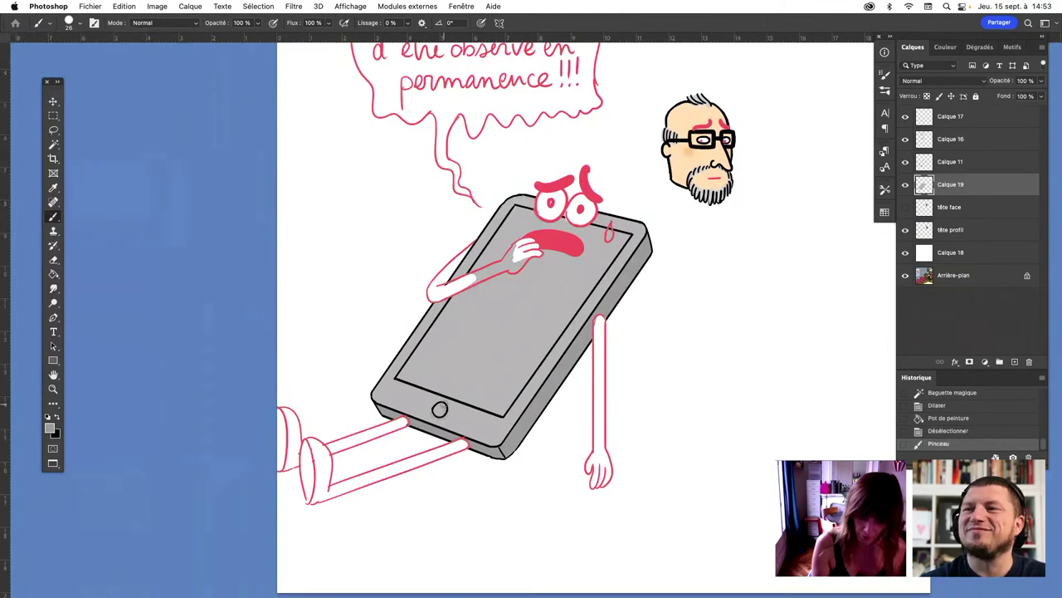
pyautogui.hotkey('ctrl', 'z')
pyautogui.click(449, 396)
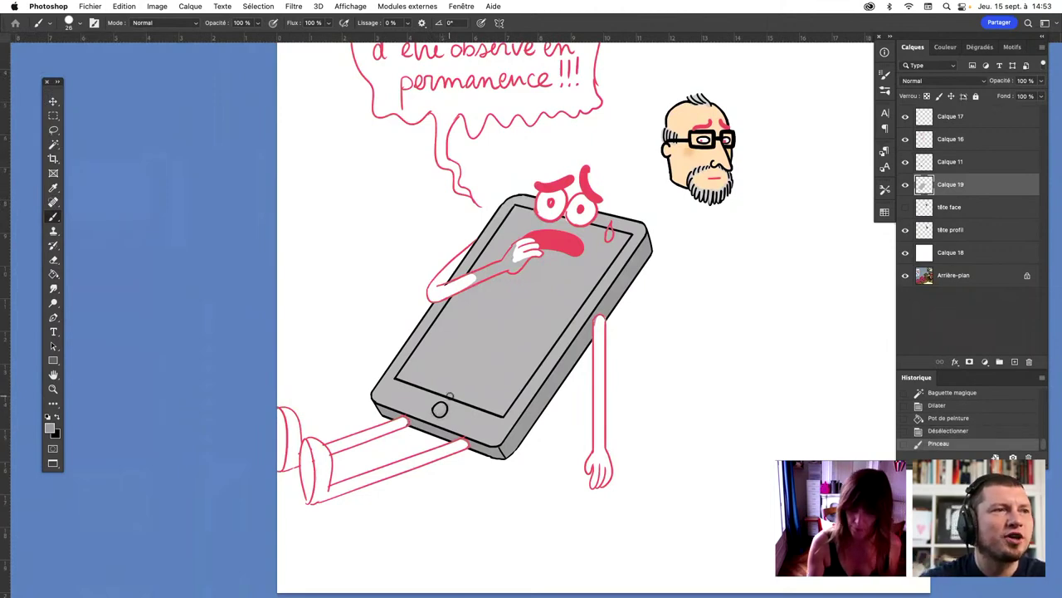
# Select the tablet screen, expand it 2 px and delete its grey fill on Calque 19
pyautogui.click(54, 145)
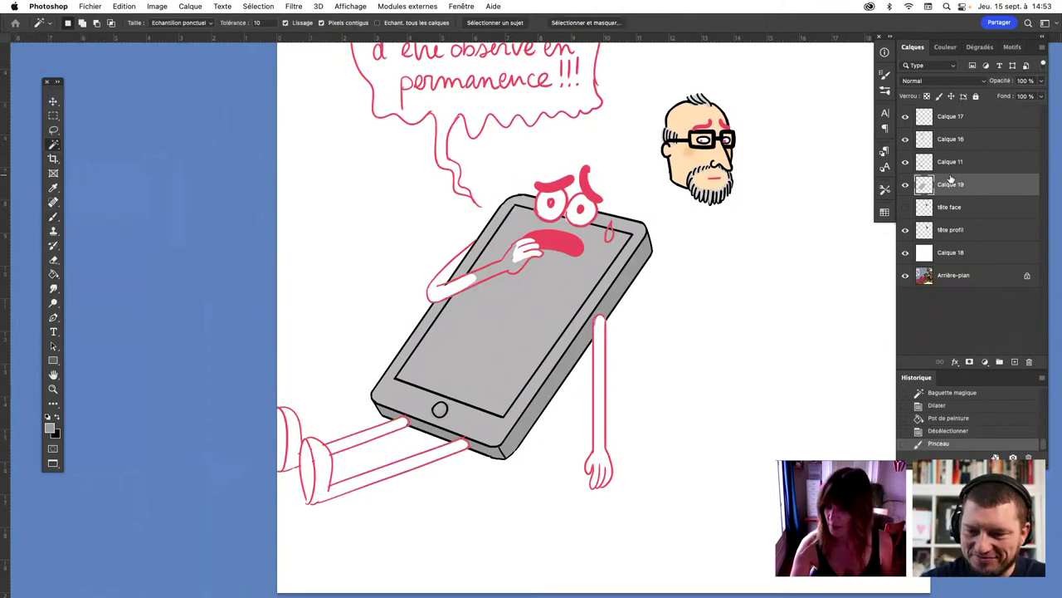
pyautogui.click(557, 295)
pyautogui.hotkey('alt', ']')
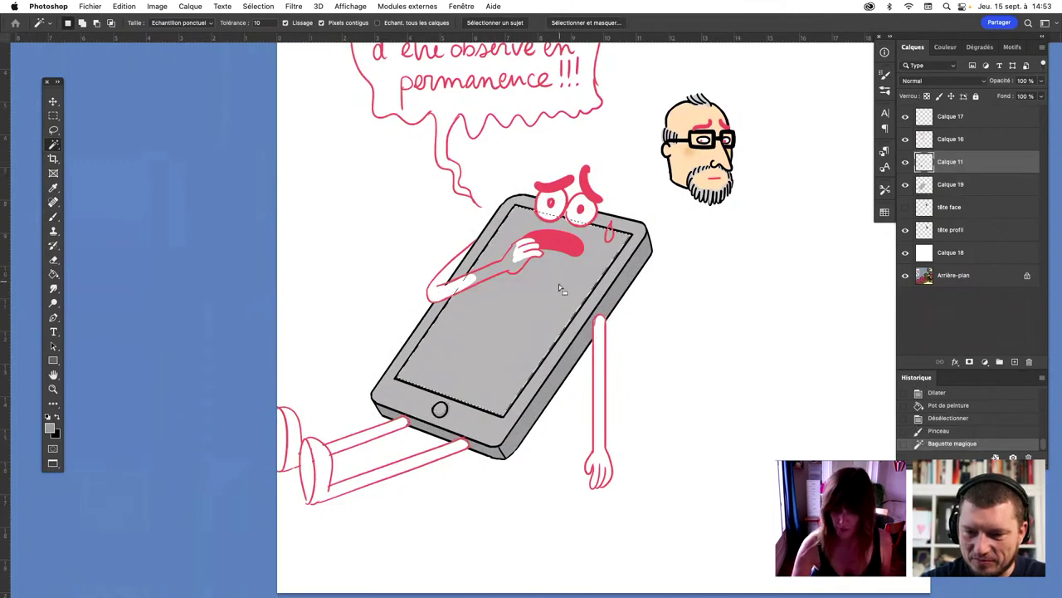
pyautogui.click(258, 6)
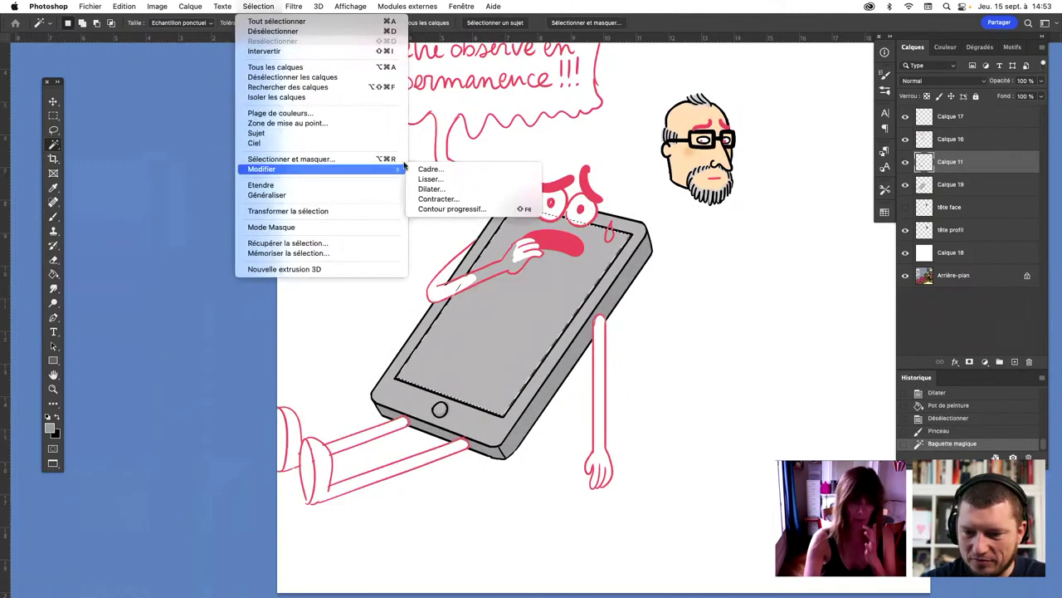
pyautogui.click(478, 191)
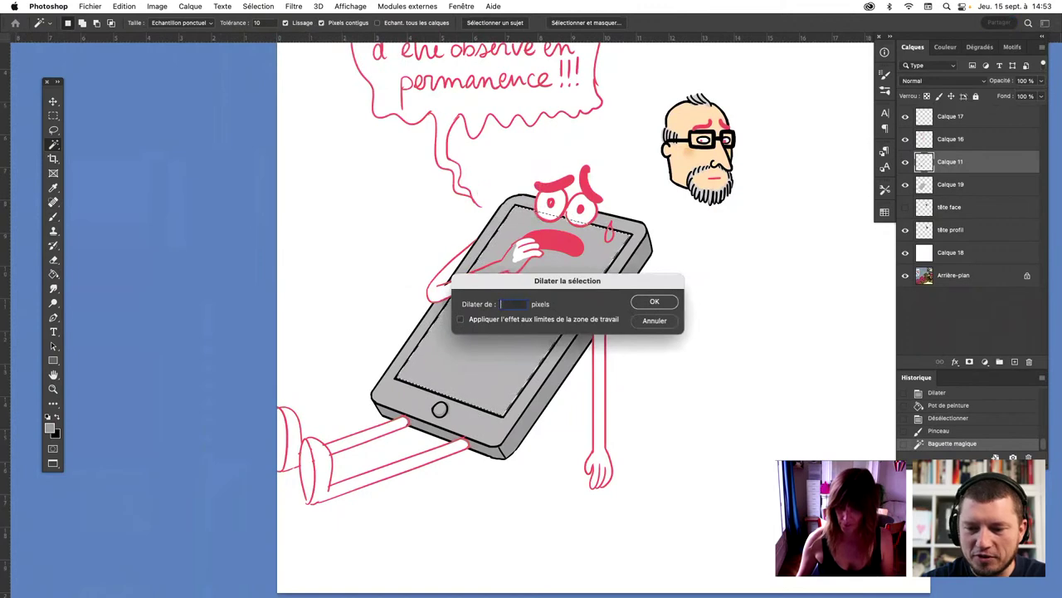
pyautogui.press('Return')
pyautogui.press('Return')
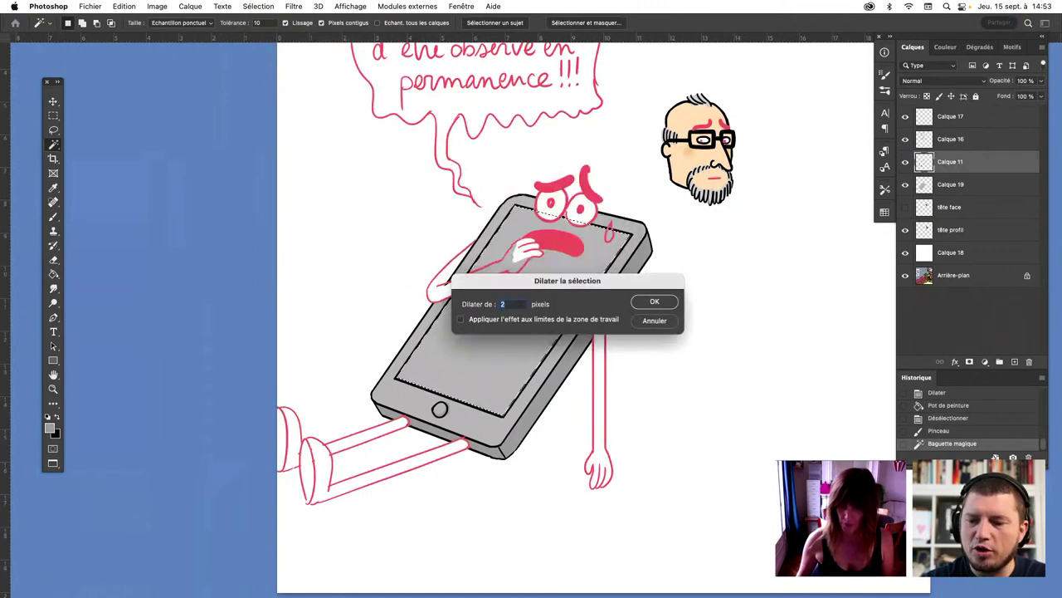
pyautogui.press('Return')
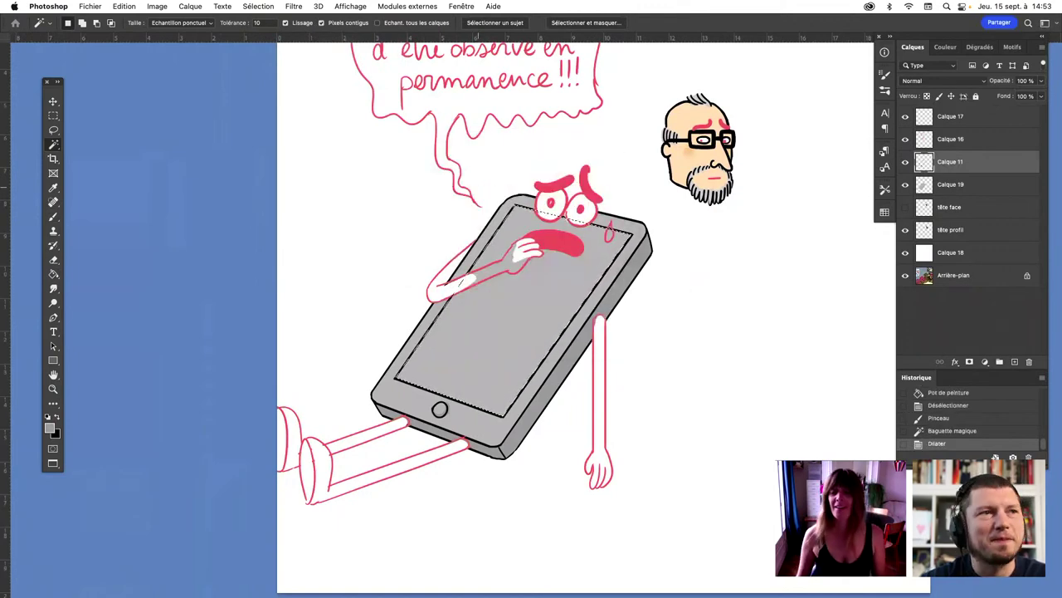
pyautogui.press('Delete')
pyautogui.hotkey('ctrl', 'z')
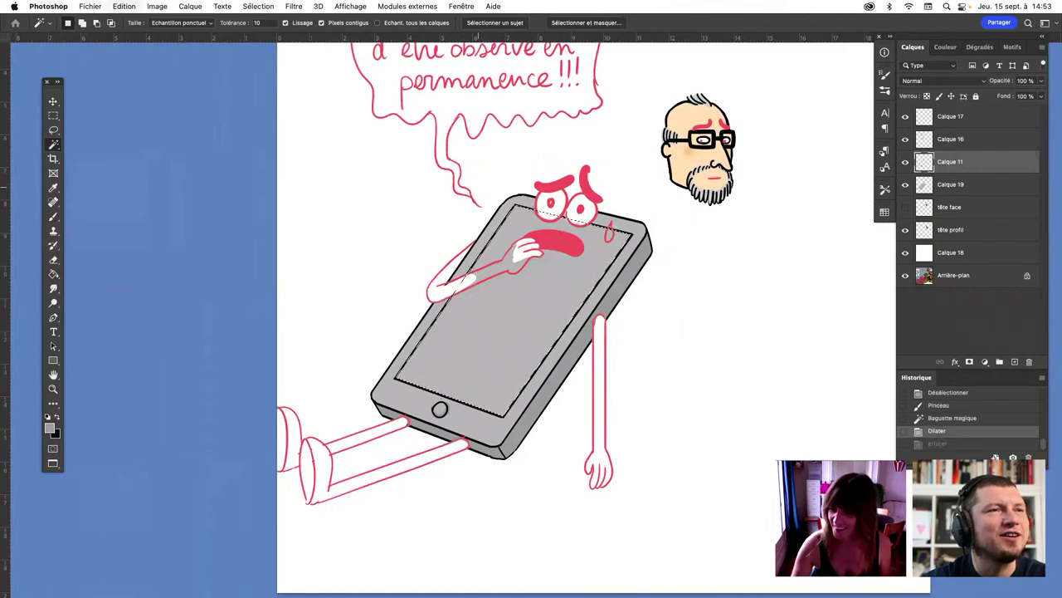
pyautogui.click(955, 184)
pyautogui.press('Delete')
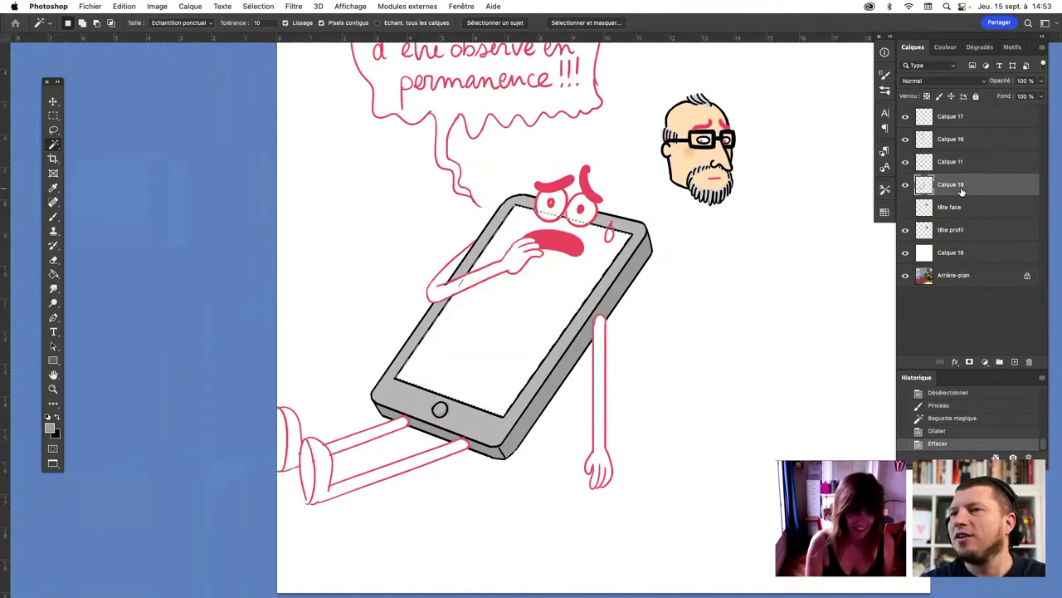
# Fill the tablet screen with a light cyan colour and save
pyautogui.click(895, 424)
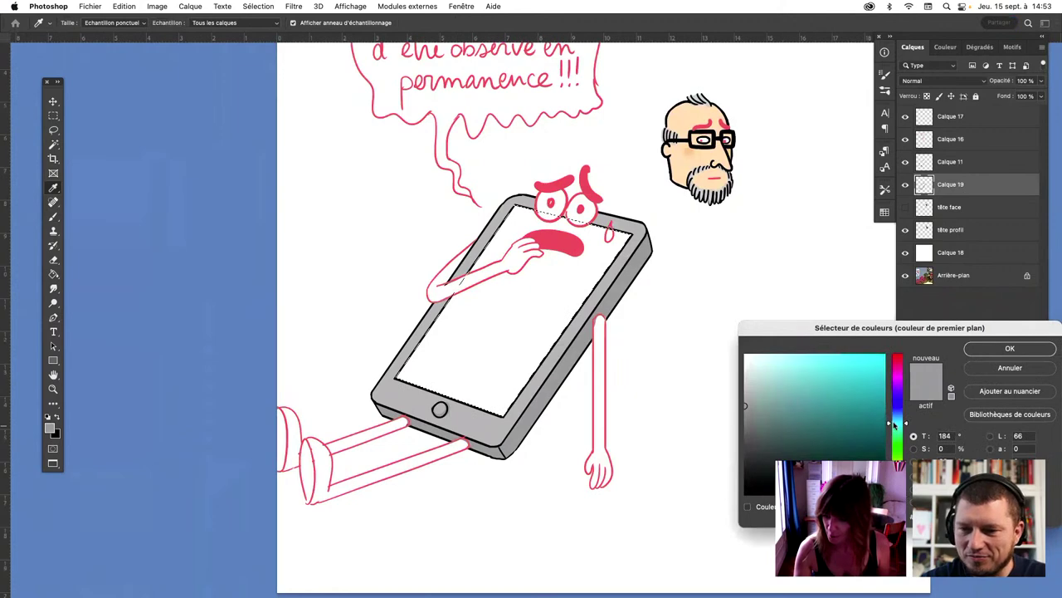
pyautogui.click(784, 357)
pyautogui.click(1009, 348)
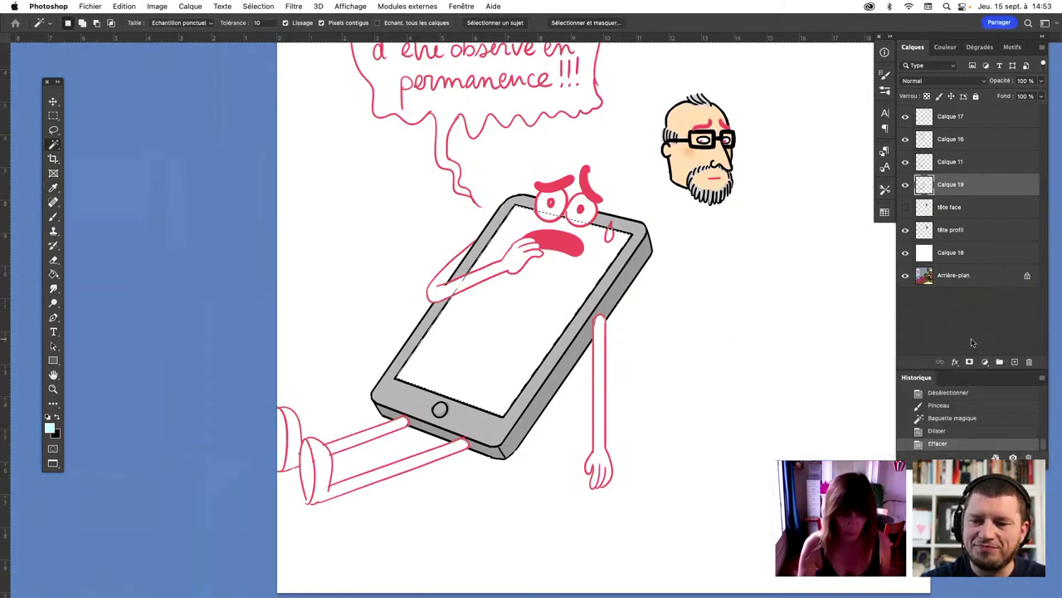
pyautogui.click(54, 274)
pyautogui.click(514, 349)
pyautogui.press('super+d')
pyautogui.press('super+s')
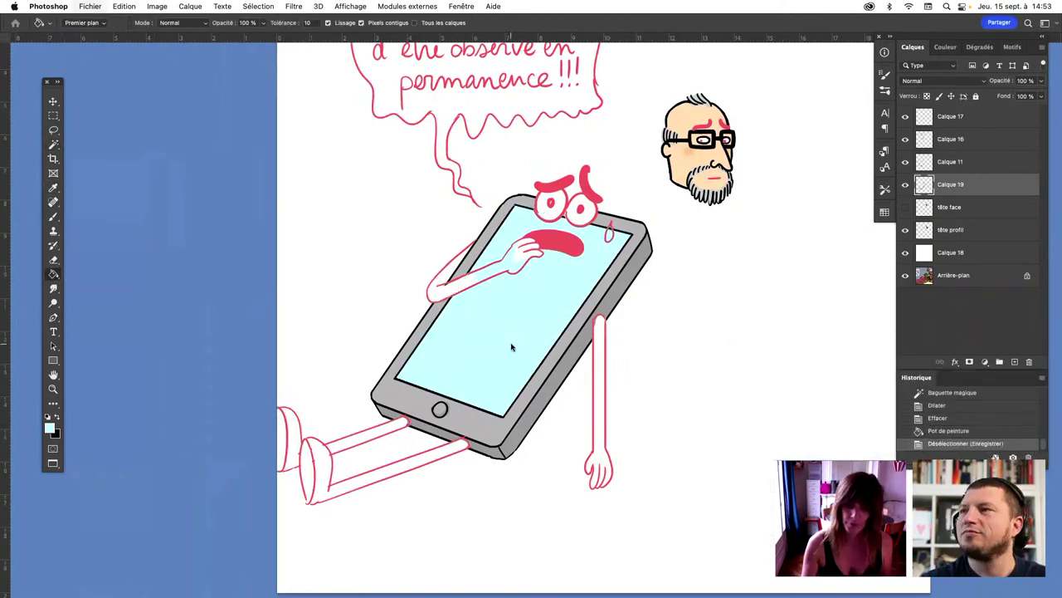
# Rename the layers to couleur and tracé and group them together
pyautogui.doubleClick(953, 185)
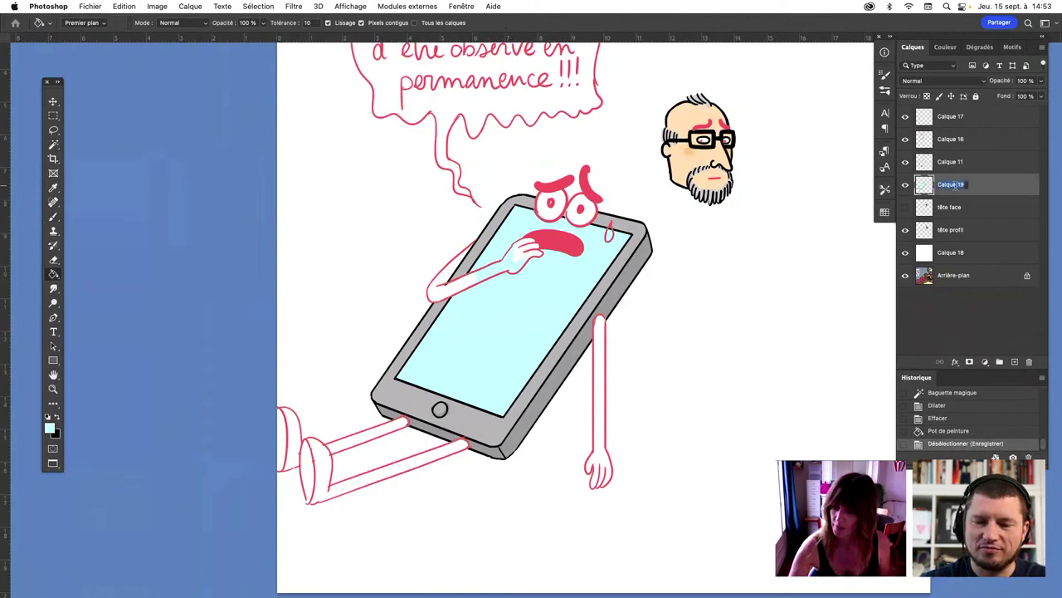
pyautogui.write('couleur')
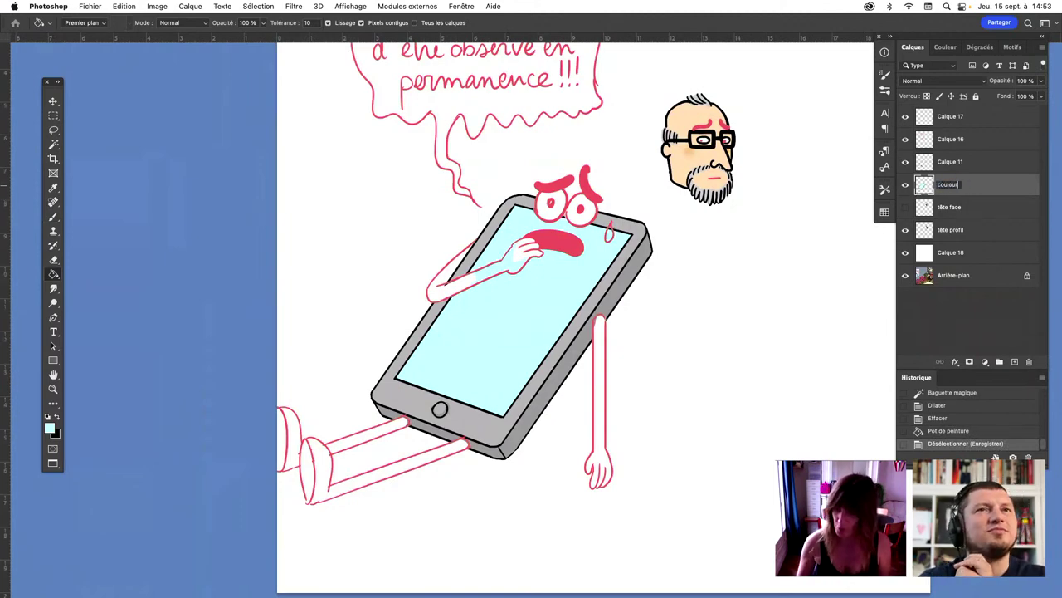
pyautogui.doubleClick(950, 161)
pyautogui.write('tracé')
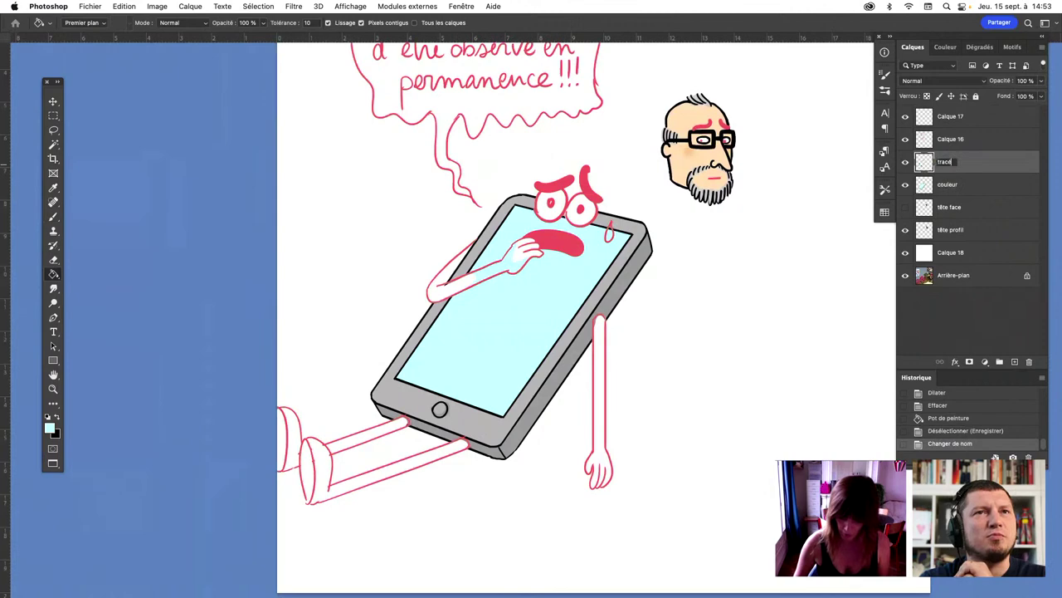
pyautogui.press('Return')
pyautogui.keyDown('shift'); pyautogui.click(969, 188); pyautogui.keyUp('shift')
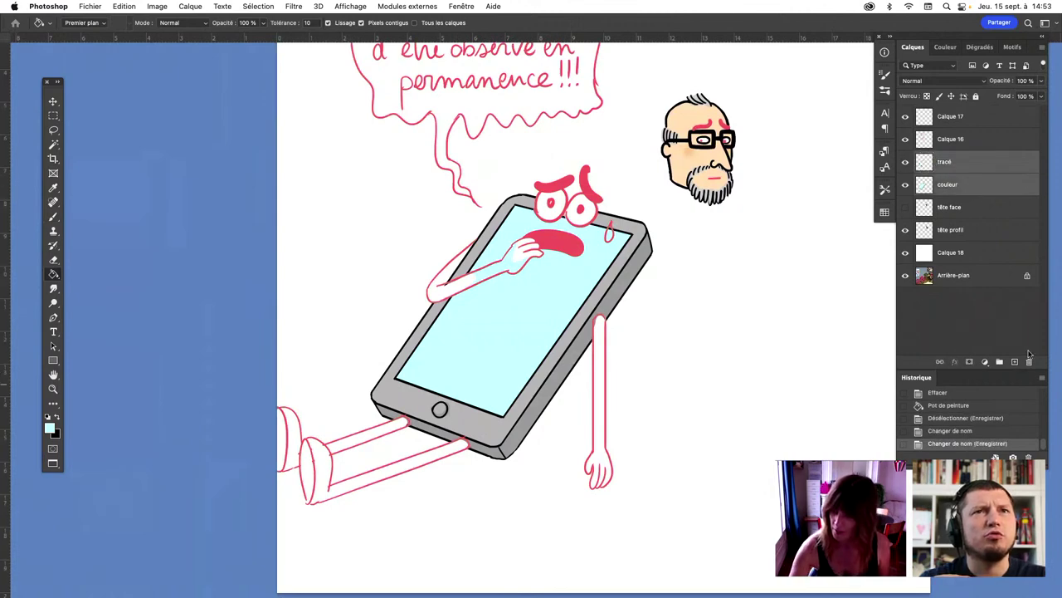
pyautogui.moveTo(969, 187); pyautogui.dragTo(999, 362)
# Keep the new group named Groupe 1 and hide the interface to view the drawing
pyautogui.doubleClick(948, 158)
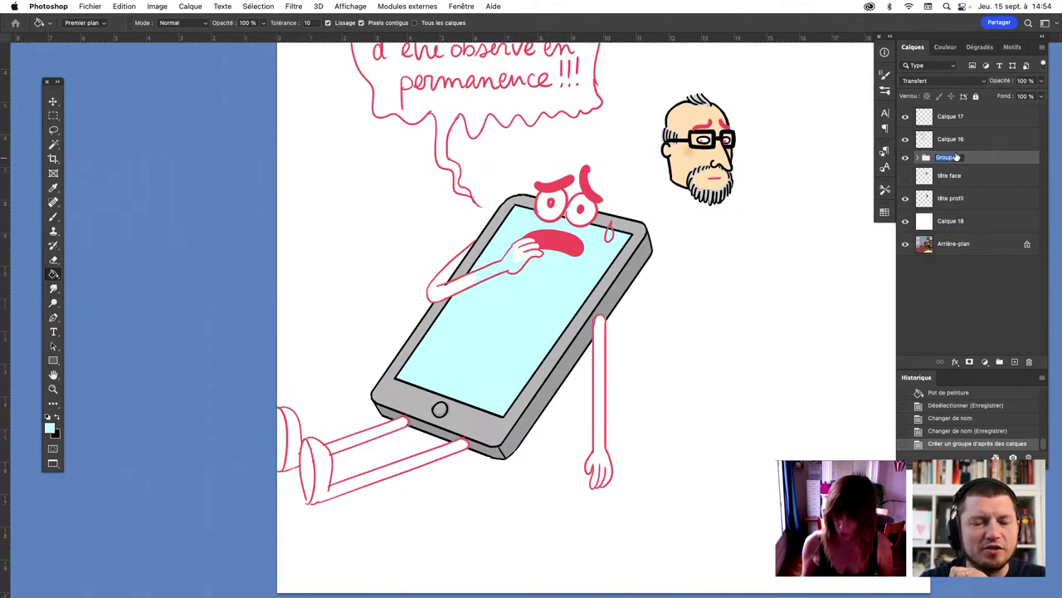
pyautogui.press('Tab')
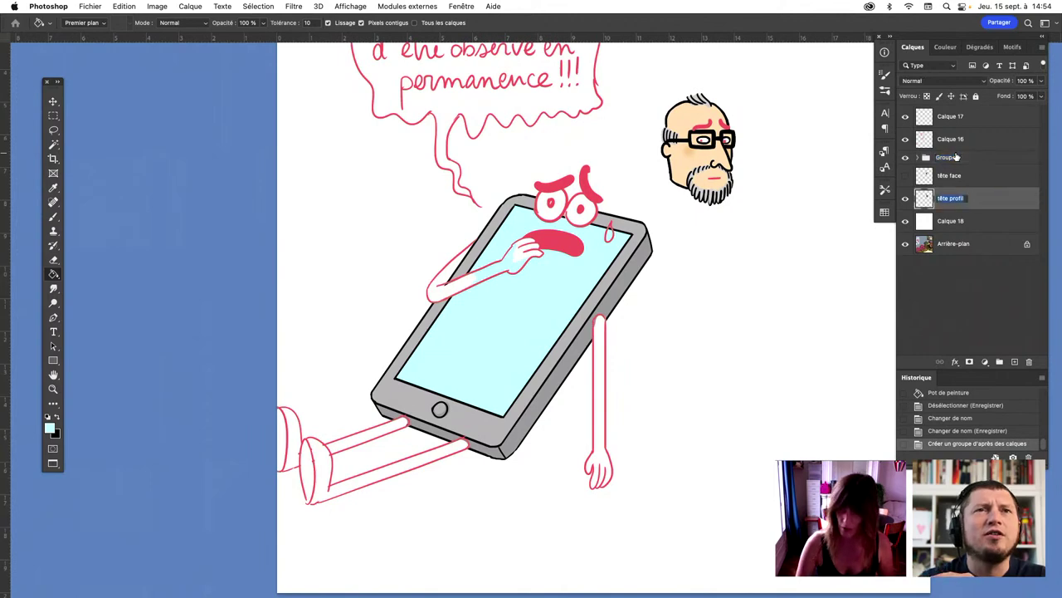
pyautogui.press('Tab')
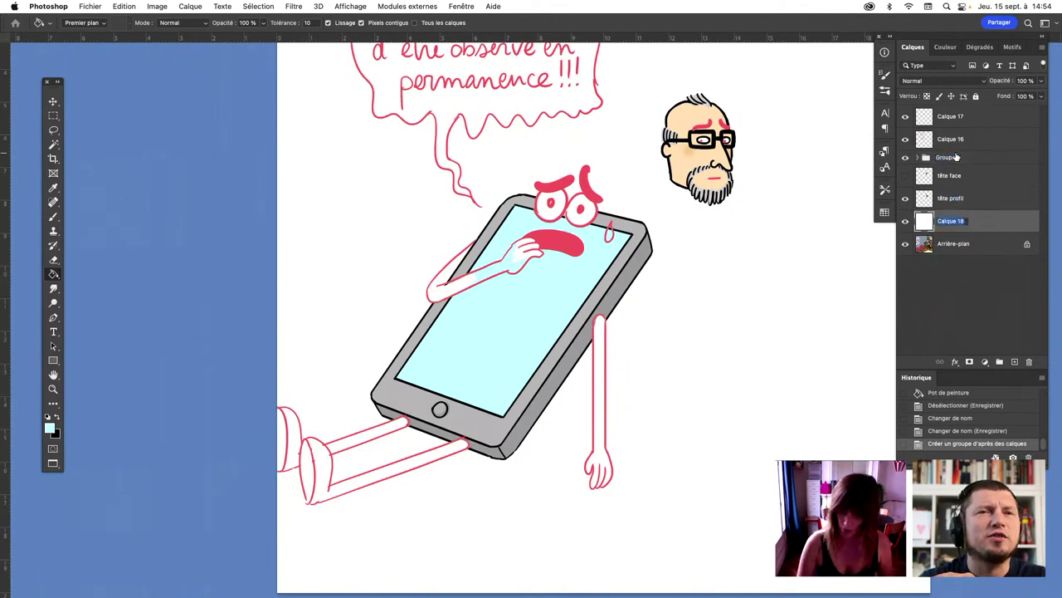
pyautogui.press('Tab')
pyautogui.press('Tab')
pyautogui.press('Tab')
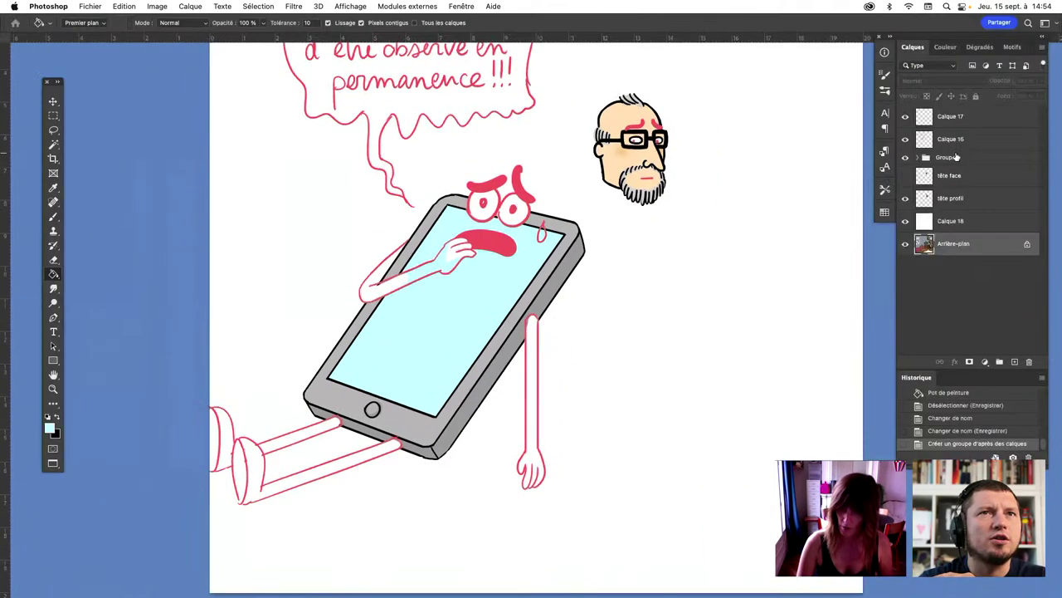
# Rename the Groupe 1 group to iphone
pyautogui.click(963, 118)
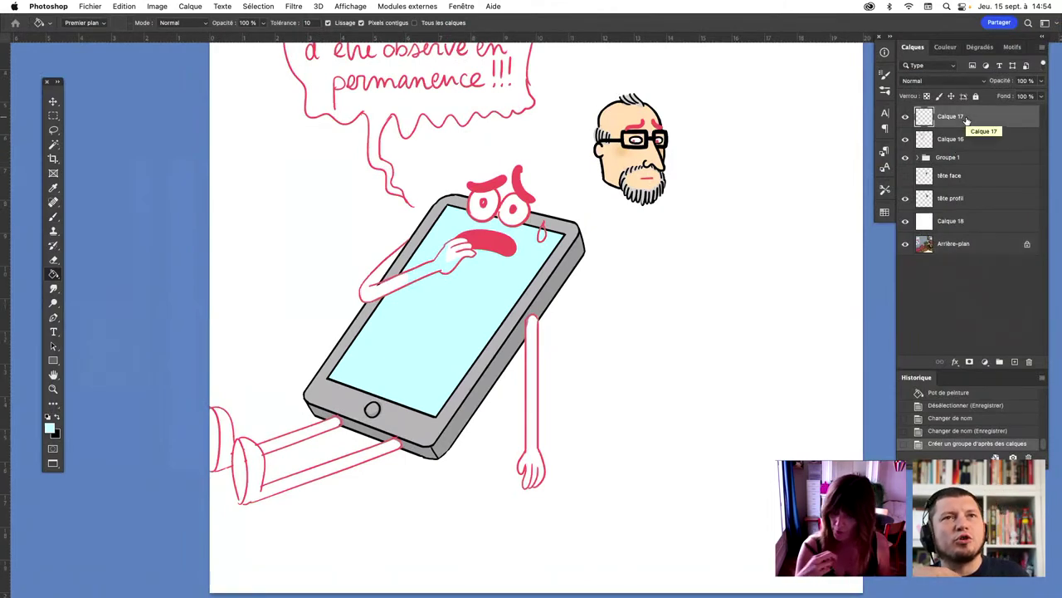
pyautogui.doubleClick(954, 157)
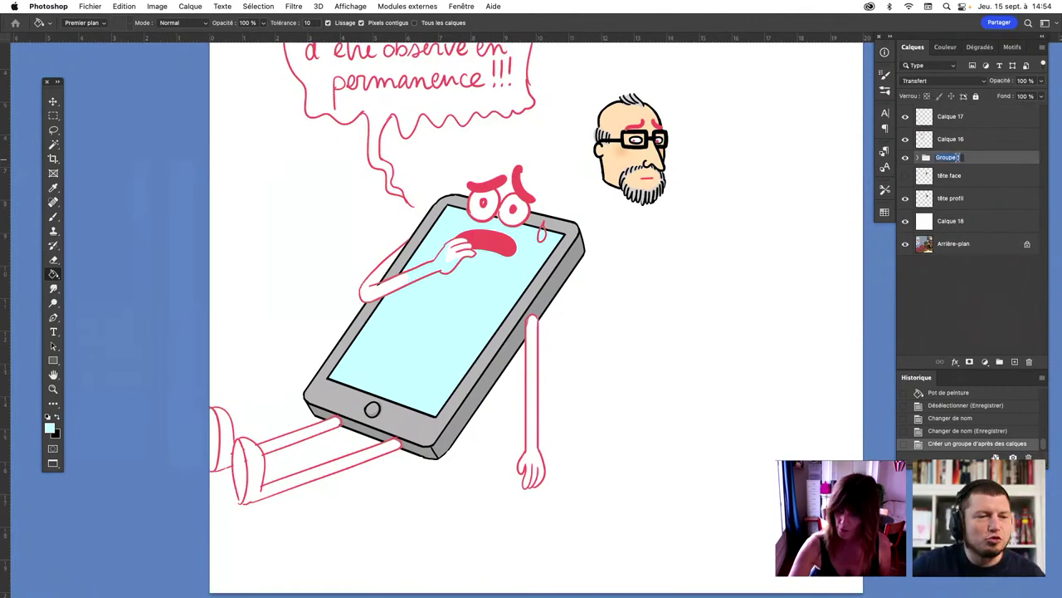
pyautogui.write('iphone')
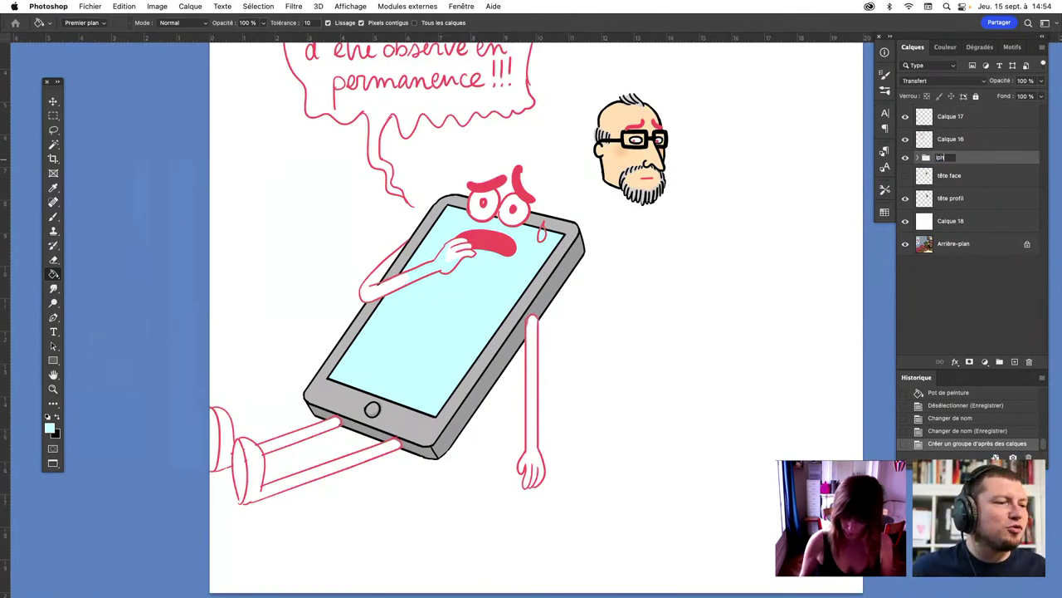
pyautogui.press('Return')
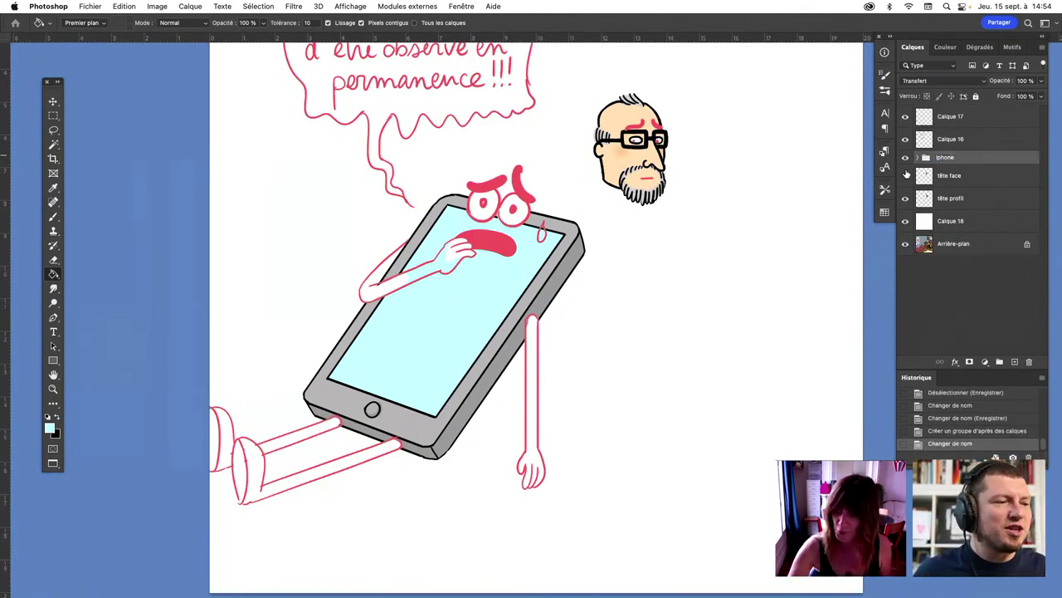
# Hide the iphone group, the tête face layer and the office background image
pyautogui.click(905, 175)
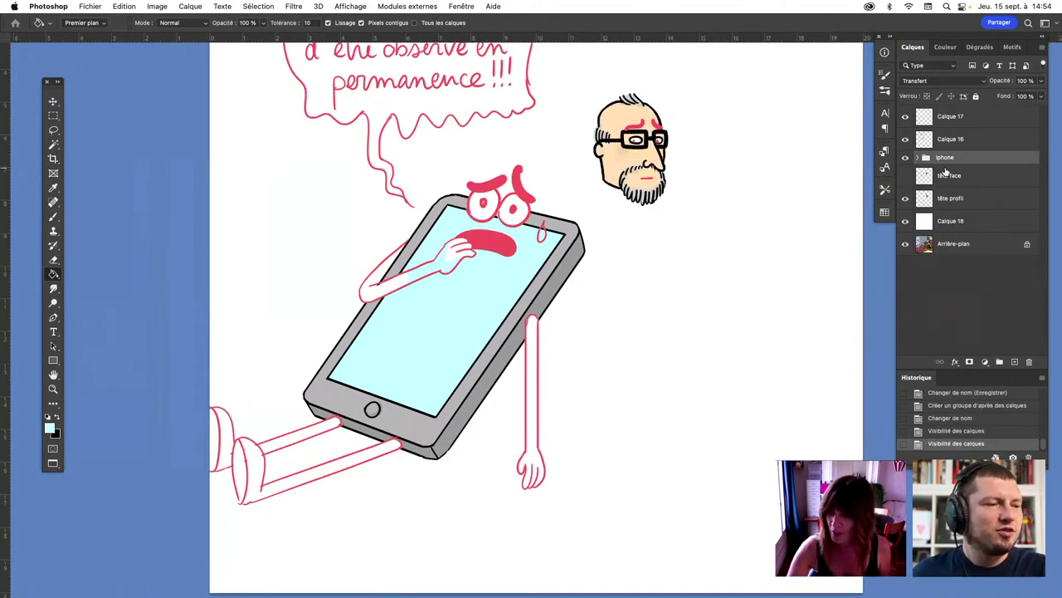
pyautogui.click(943, 118)
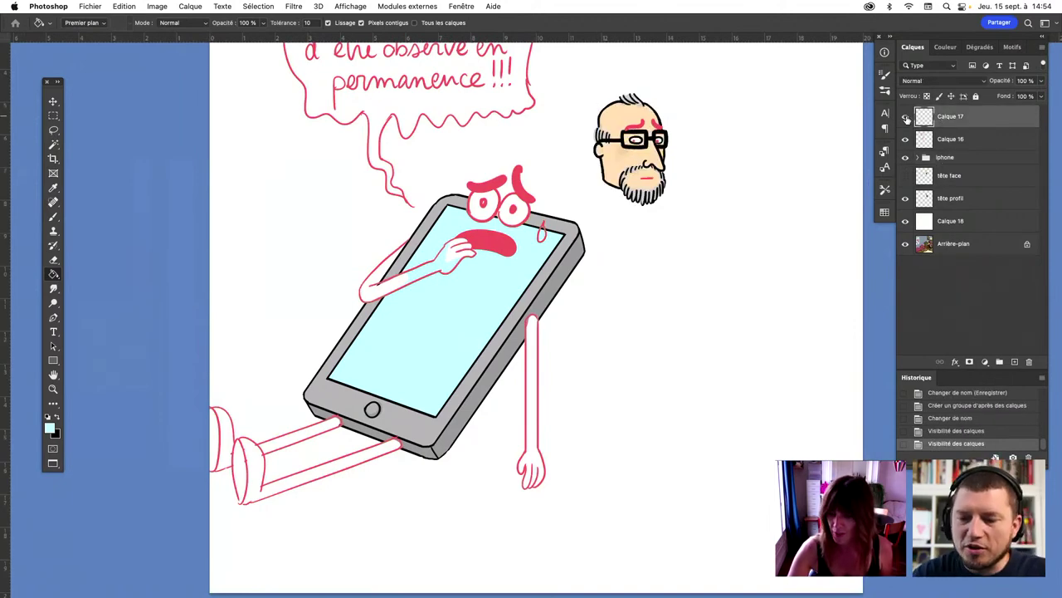
pyautogui.doubleClick(906, 118)
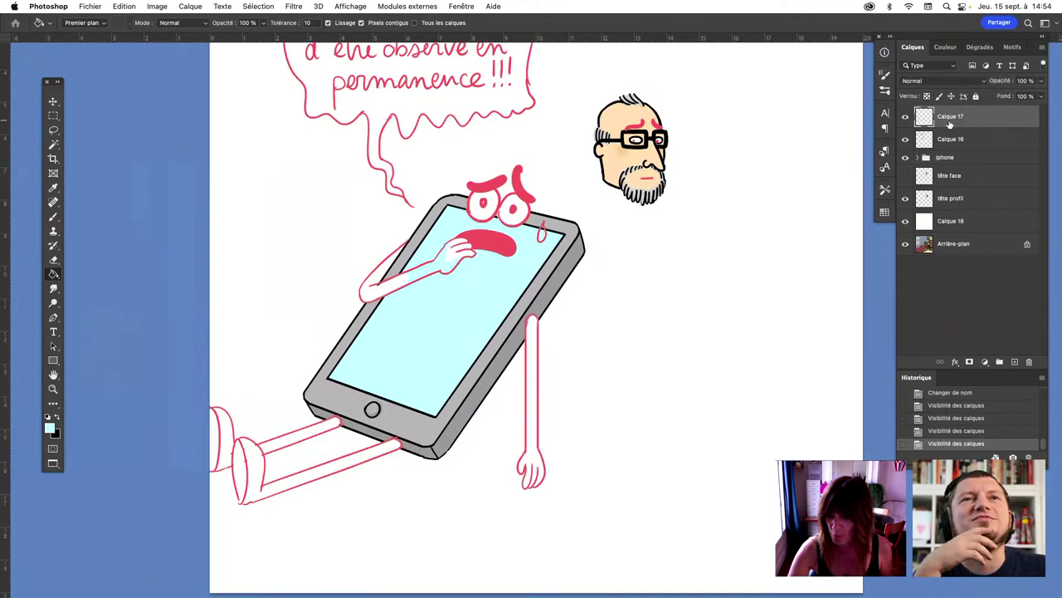
pyautogui.scroll(2, 674, 268)
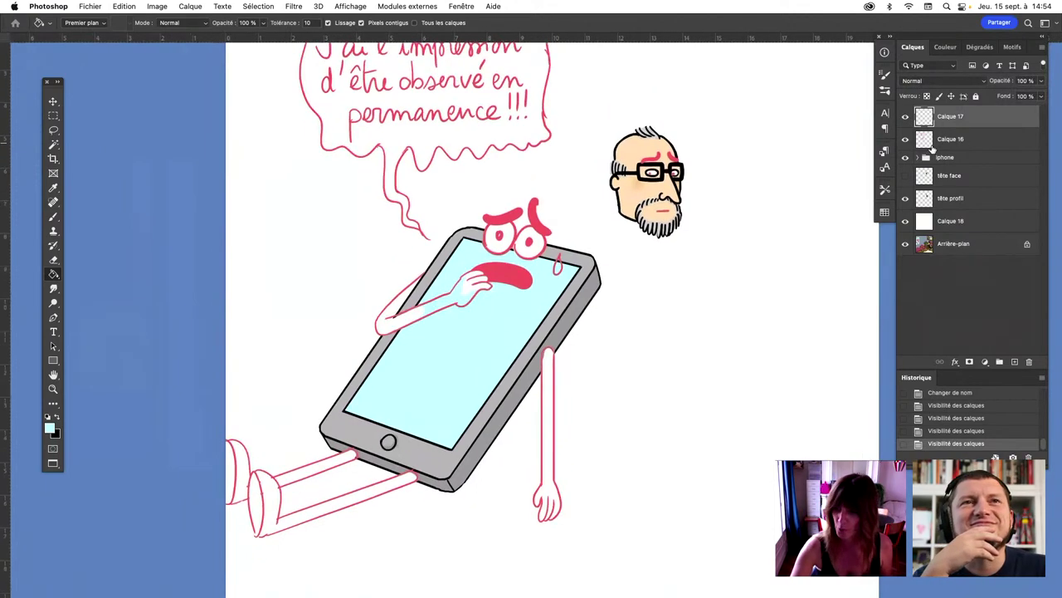
pyautogui.click(906, 156)
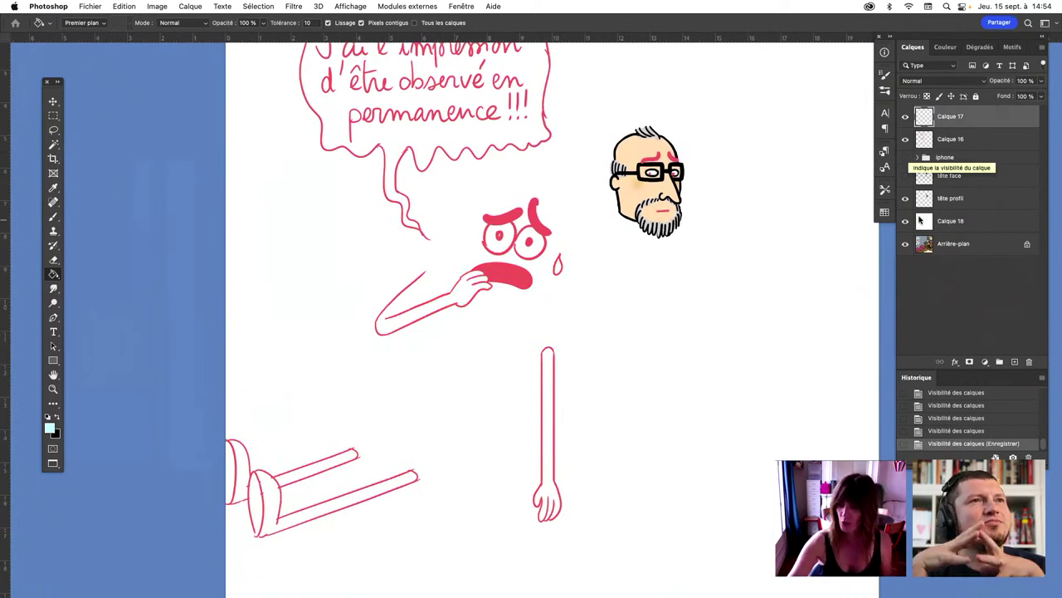
pyautogui.click(906, 176)
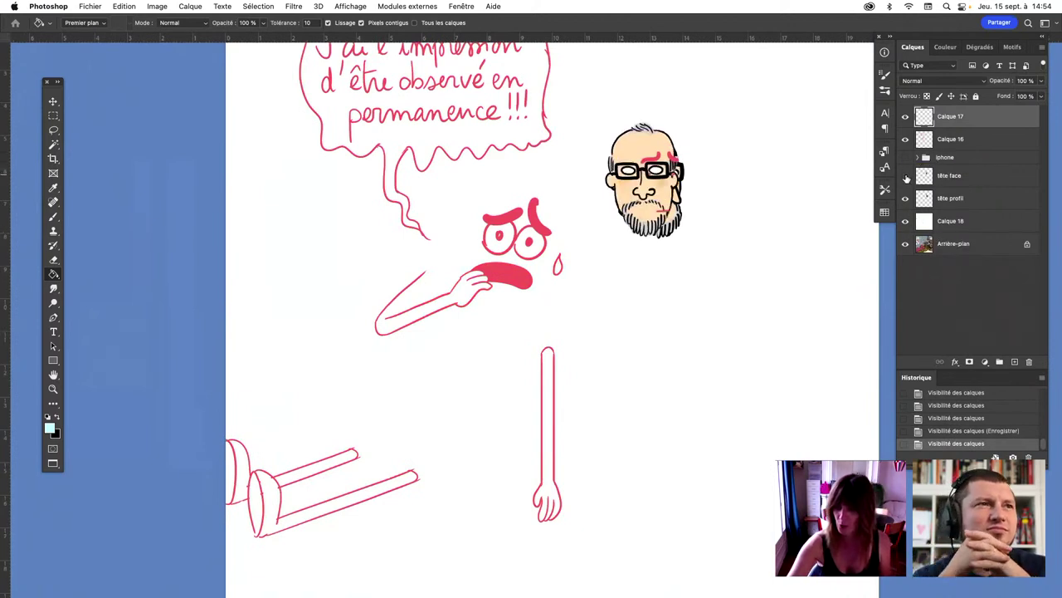
pyautogui.click(913, 220)
pyautogui.click(906, 243)
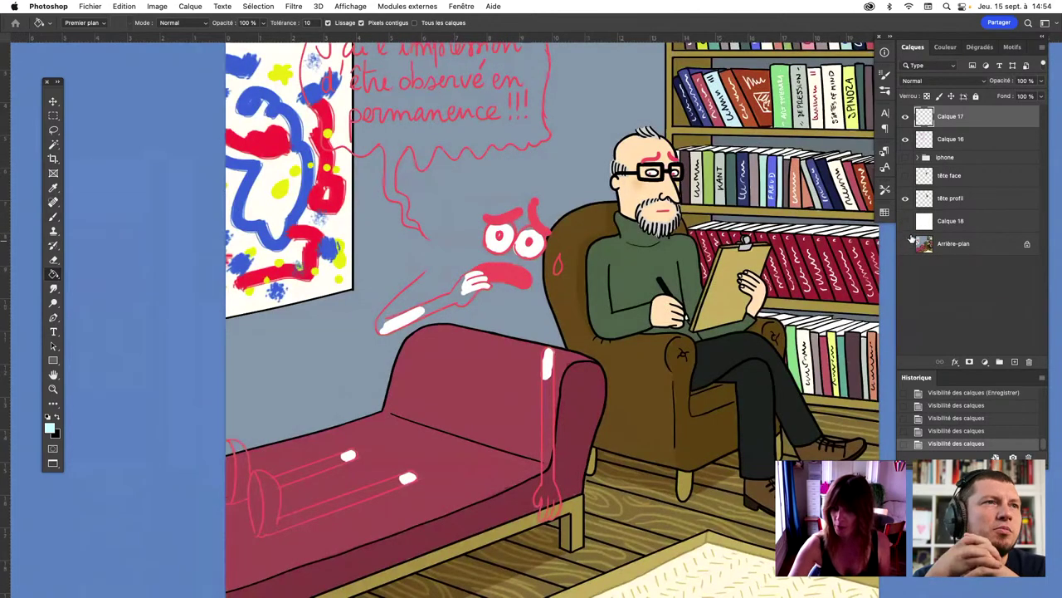
# Show the white Calque 18 background, save, and get a black Brush ready
pyautogui.scroll(5, 548, 315)
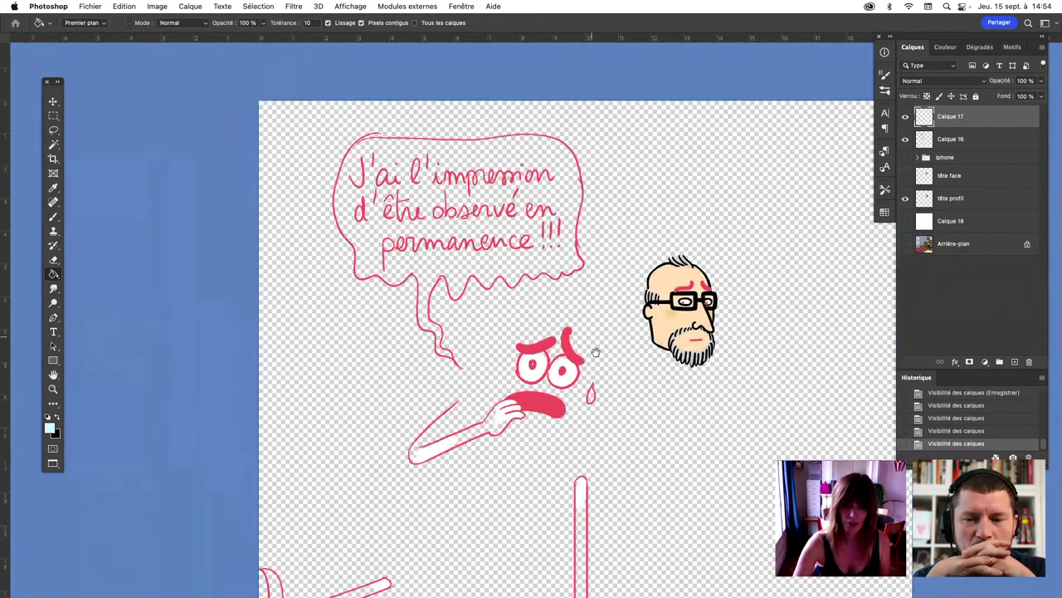
pyautogui.click(906, 221)
pyautogui.hotkey('ctrl', 's')
pyautogui.press('d')
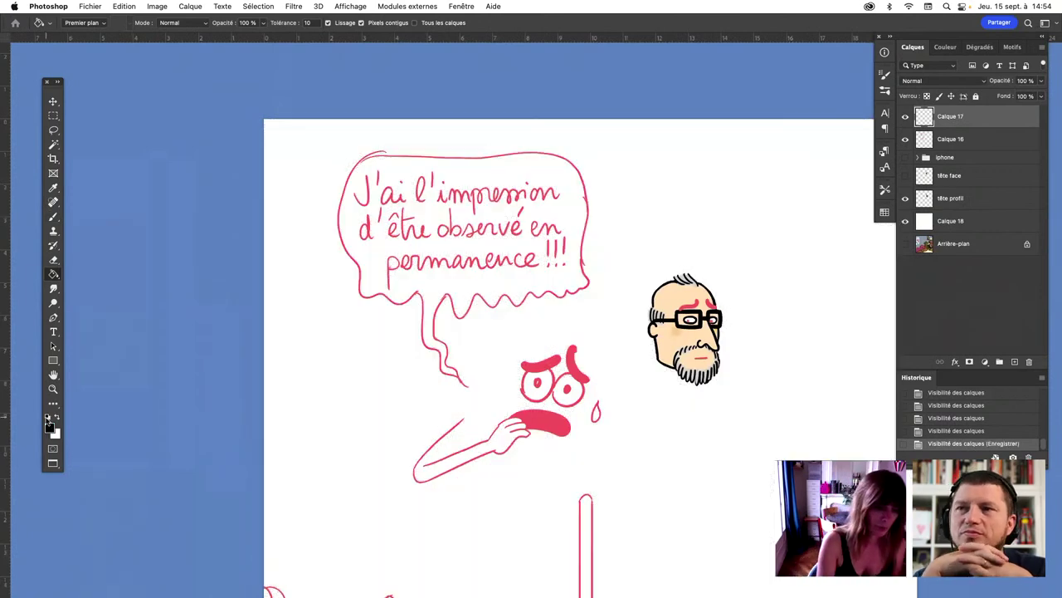
pyautogui.press('b')
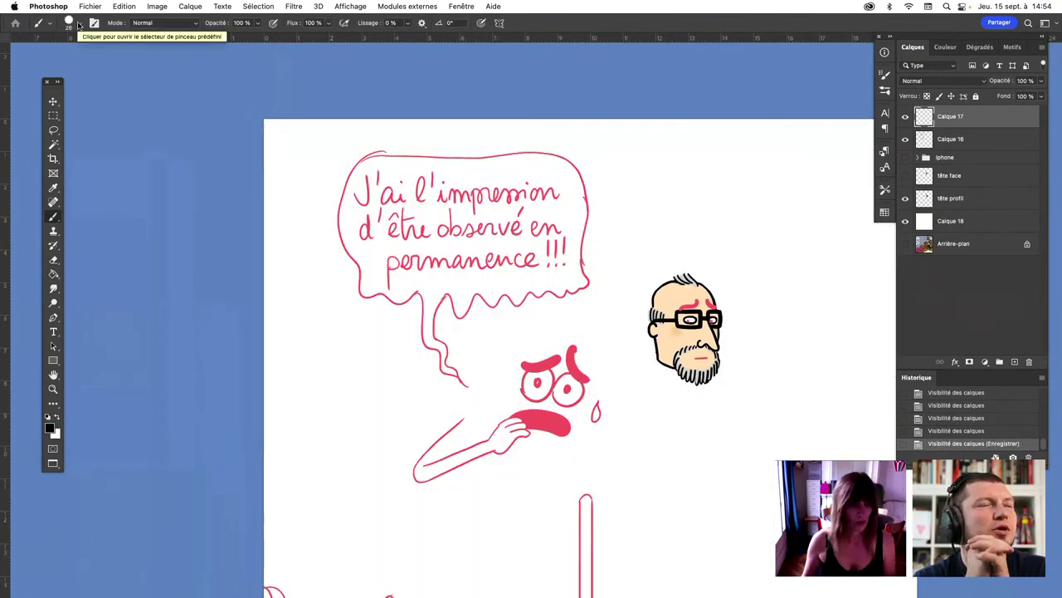
# Set the brush size to 1 and zoom into the speech bubble
pyautogui.click(79, 25)
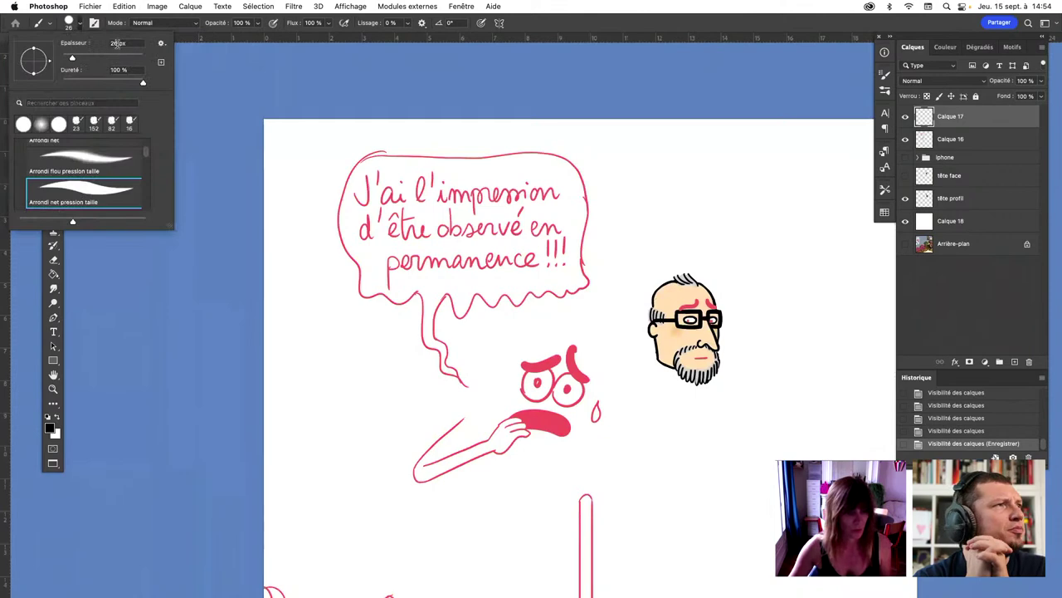
pyautogui.write('11')
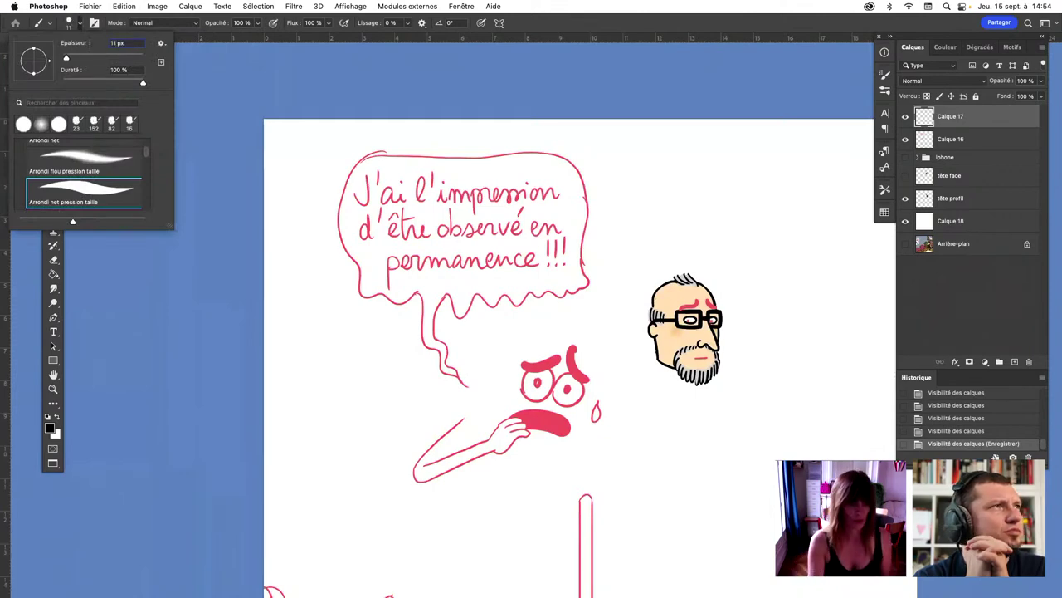
pyautogui.click(168, 337)
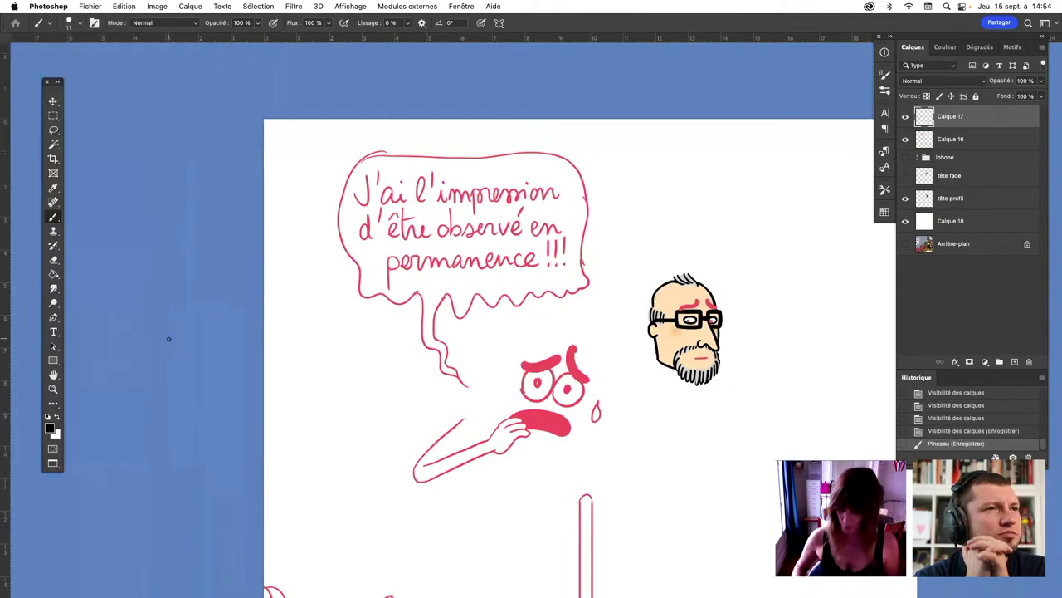
pyautogui.press('super+plus')
pyautogui.scroll(5, 570, 304)
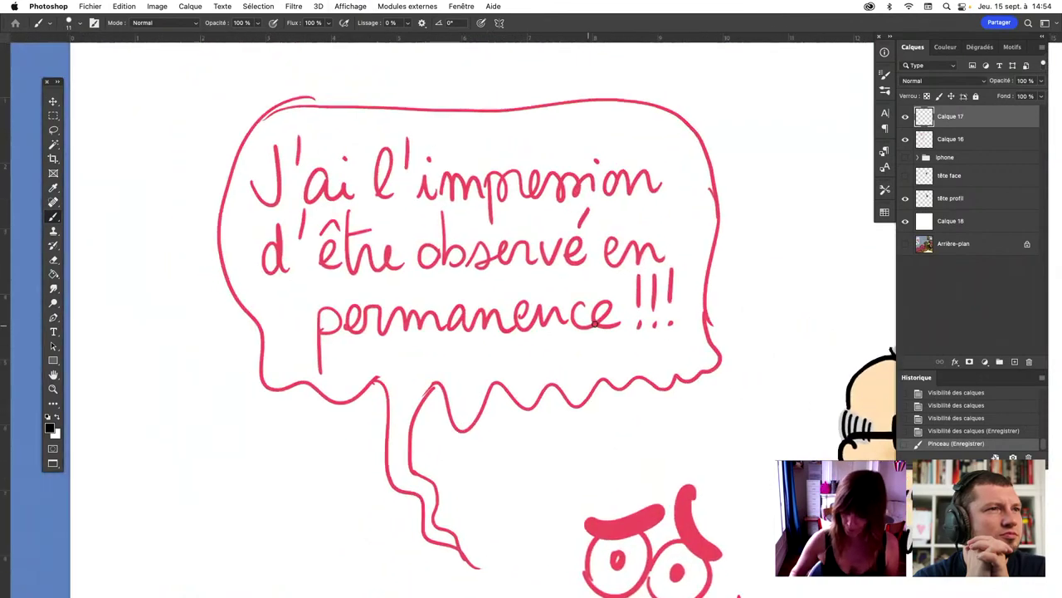
pyautogui.hscroll(-5, 491, 273)
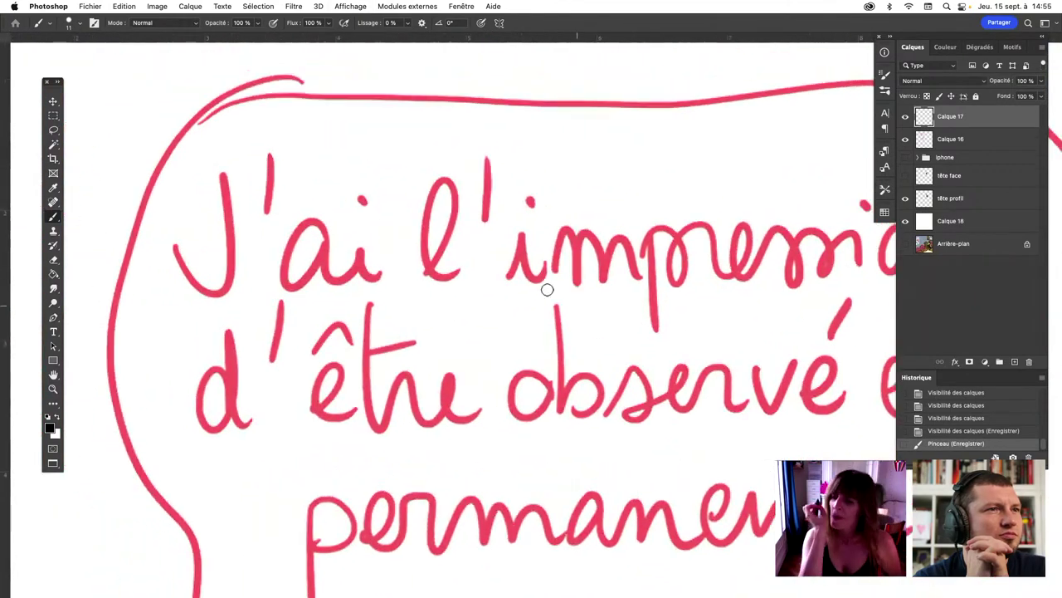
pyautogui.scroll(3, 548, 287)
pyautogui.scroll(-3, 547, 289)
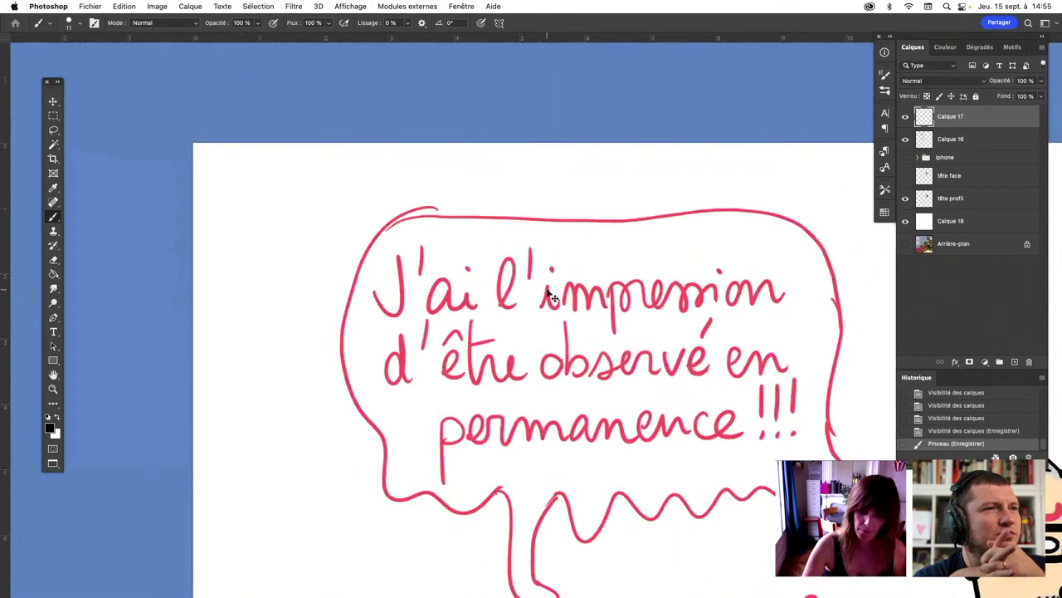
# Trace "J'ai l'impression" in black over the red sketch and save
pyautogui.moveTo(377, 299)
pyautogui.mouseDown()
pyautogui.moveTo(405, 259)
pyautogui.moveTo(474, 308)
pyautogui.moveTo(521, 304)
pyautogui.mouseUp()
pyautogui.click(472, 270)
pyautogui.moveTo(529, 253)
pyautogui.mouseDown()
pyautogui.moveTo(547, 304)
pyautogui.moveTo(614, 303)
pyautogui.moveTo(615, 329)
pyautogui.mouseUp()
pyautogui.moveTo(616, 290)
pyautogui.mouseDown()
pyautogui.moveTo(632, 302)
pyautogui.moveTo(649, 282)
pyautogui.moveTo(727, 285)
pyautogui.moveTo(744, 300)
pyautogui.moveTo(790, 291)
pyautogui.mouseUp()
pyautogui.hotkey('ctrl', 'z')
pyautogui.click(726, 271)
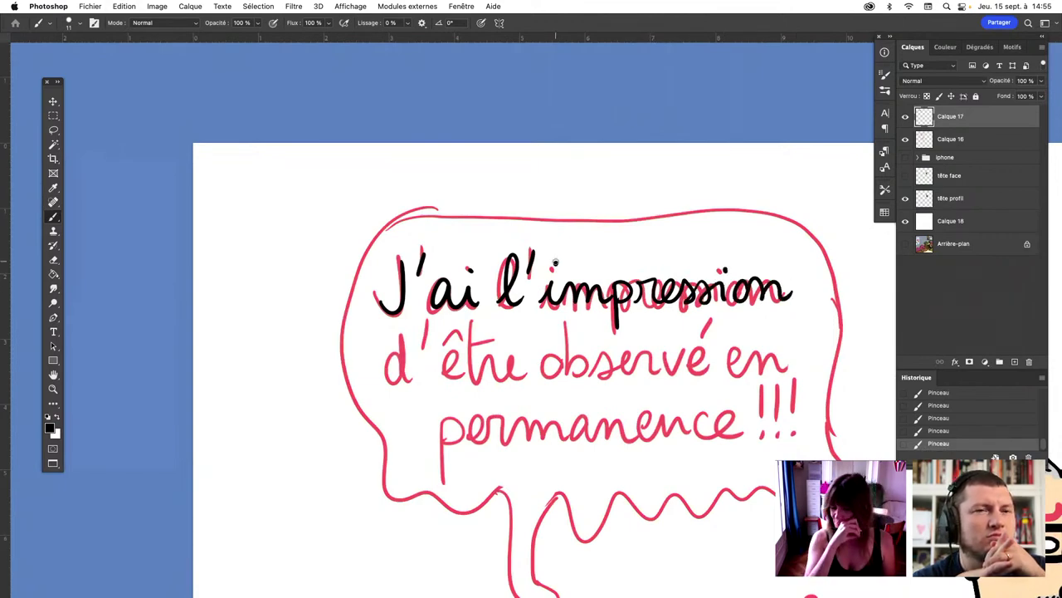
pyautogui.hotkey('ctrl', 's')
pyautogui.moveTo(654, 415); pyautogui.dragTo(619, 388)
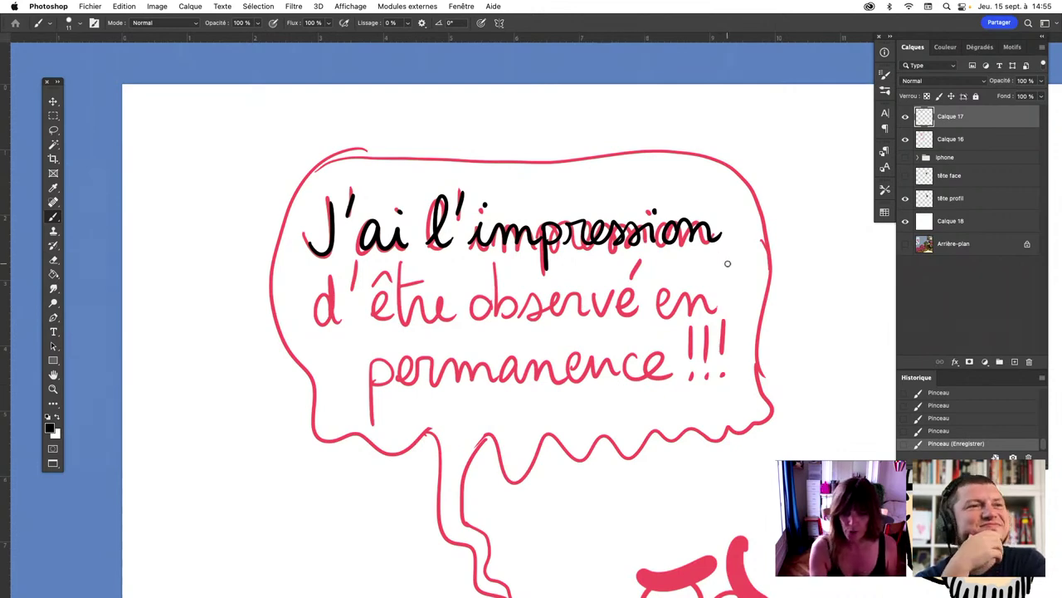
# Ink the word "d'être" in black, undoing some stray test letters
pyautogui.moveTo(325, 304)
pyautogui.mouseDown()
pyautogui.moveTo(341, 299)
pyautogui.moveTo(342, 324)
pyautogui.mouseUp()
pyautogui.moveTo(359, 272)
pyautogui.mouseDown()
pyautogui.moveTo(353, 289)
pyautogui.moveTo(392, 320)
pyautogui.mouseUp()
pyautogui.moveTo(378, 283); pyautogui.dragTo(461, 309)
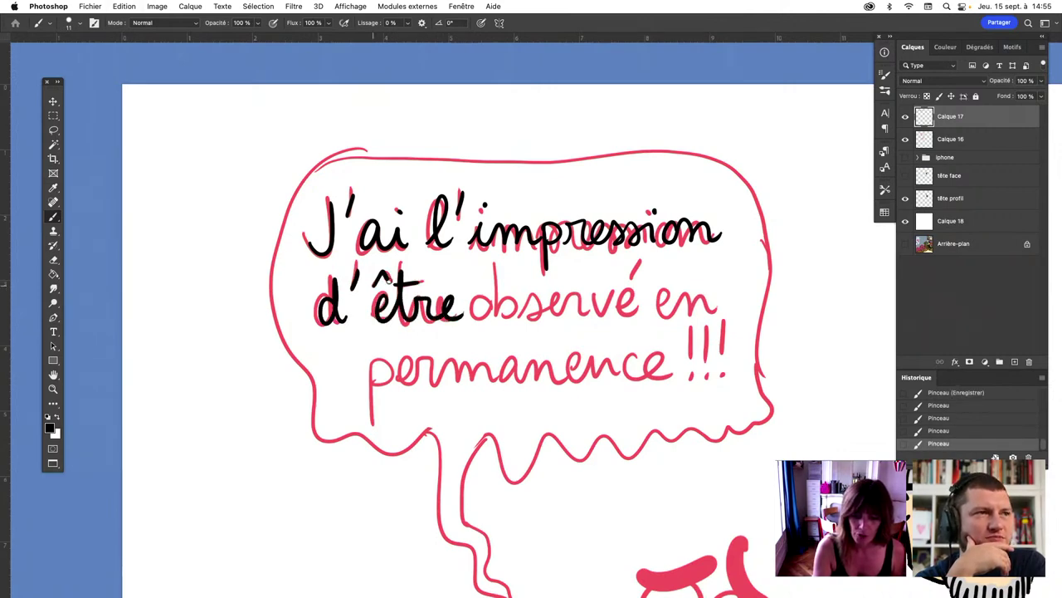
pyautogui.moveTo(547, 384); pyautogui.dragTo(552, 402)
pyautogui.moveTo(562, 359)
pyautogui.mouseDown()
pyautogui.moveTo(579, 397)
pyautogui.moveTo(609, 392)
pyautogui.mouseUp()
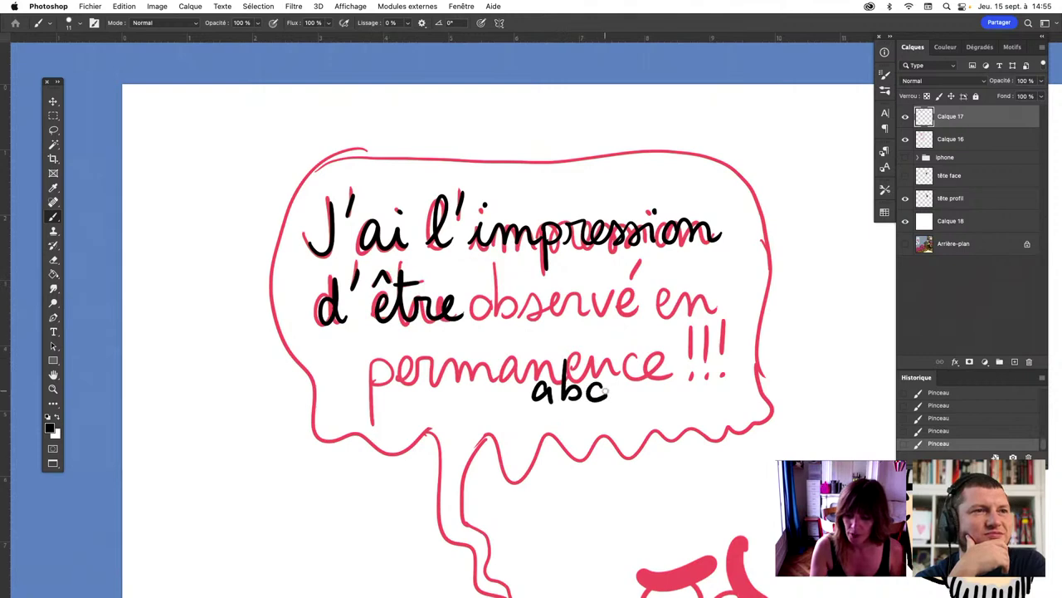
pyautogui.hotkey('ctrl', 'z')
pyautogui.hotkey('ctrl', 'z')
pyautogui.hotkey('ctrl', 'z')
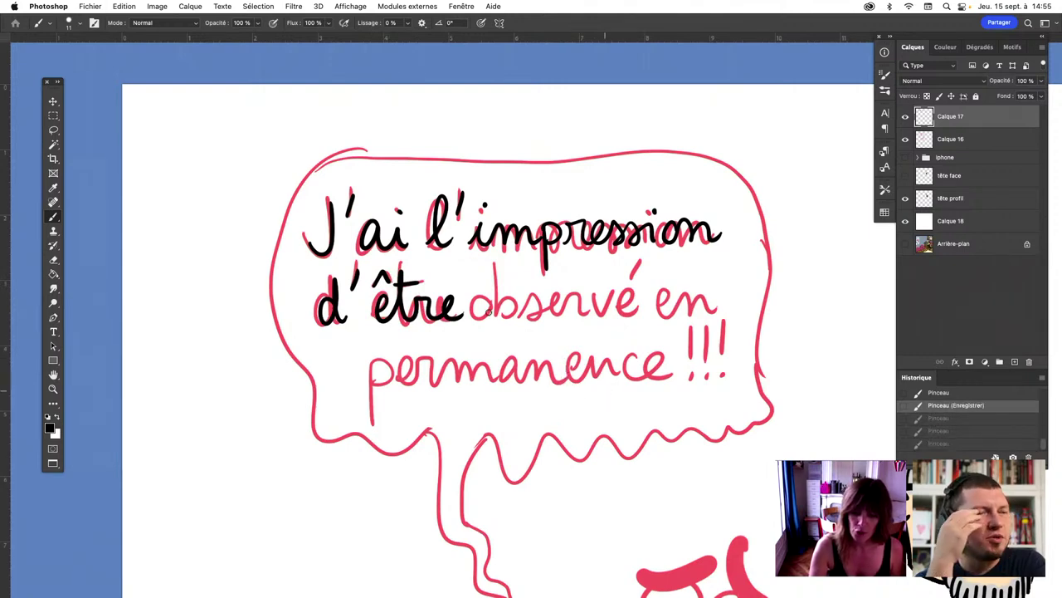
# Ink "observé en permanence!!!" in black, redoing faulty letter strokes
pyautogui.moveTo(501, 299); pyautogui.dragTo(498, 318)
pyautogui.moveTo(503, 269)
pyautogui.mouseDown()
pyautogui.moveTo(522, 309)
pyautogui.moveTo(601, 317)
pyautogui.moveTo(617, 293)
pyautogui.moveTo(639, 316)
pyautogui.moveTo(638, 262)
pyautogui.mouseUp()
pyautogui.moveTo(664, 306); pyautogui.dragTo(723, 312)
pyautogui.press('cmd+z')
pyautogui.moveTo(370, 372)
pyautogui.mouseDown()
pyautogui.moveTo(372, 415)
pyautogui.moveTo(401, 369)
pyautogui.moveTo(508, 358)
pyautogui.moveTo(497, 377)
pyautogui.moveTo(561, 359)
pyautogui.mouseUp()
pyautogui.press('cmd+z')
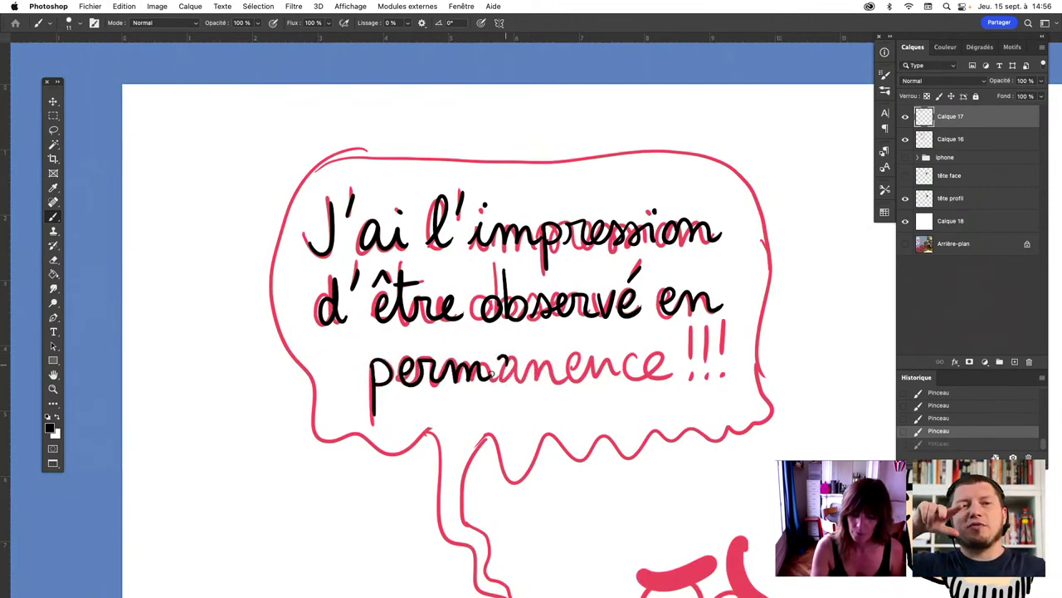
pyautogui.moveTo(489, 375)
pyautogui.mouseDown()
pyautogui.moveTo(530, 374)
pyautogui.moveTo(553, 358)
pyautogui.mouseUp()
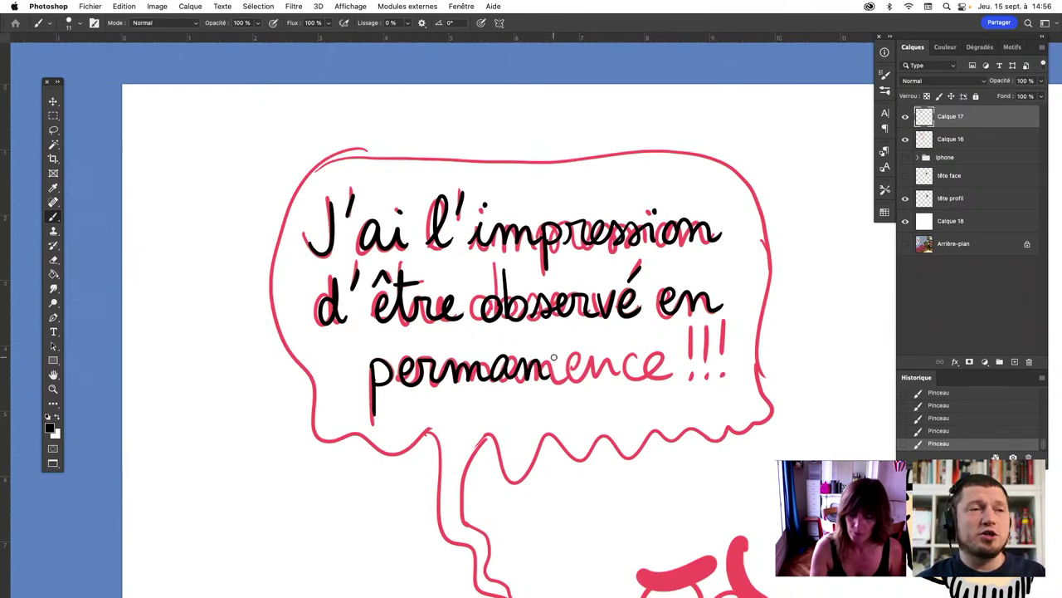
pyautogui.moveTo(555, 368); pyautogui.dragTo(670, 358)
pyautogui.press('cmd+z')
pyautogui.press('cmd+z')
pyautogui.click(656, 371)
pyautogui.click(670, 372)
pyautogui.moveTo(688, 331); pyautogui.dragTo(687, 359)
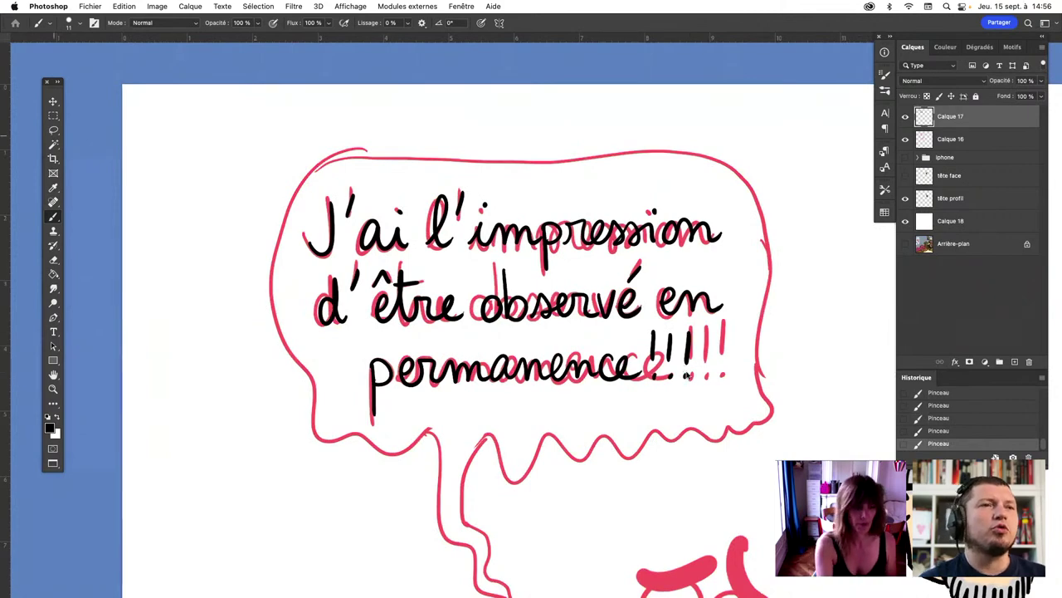
# Lasso the "permanence!!!" line and nudge it slightly left
pyautogui.press('l')
pyautogui.moveTo(395, 338)
pyautogui.mouseDown()
pyautogui.moveTo(699, 332)
pyautogui.moveTo(395, 339)
pyautogui.mouseUp()
pyautogui.press('v')
pyautogui.moveTo(687, 353); pyautogui.dragTo(682, 353)
pyautogui.hotkey('ctrl', 'd')
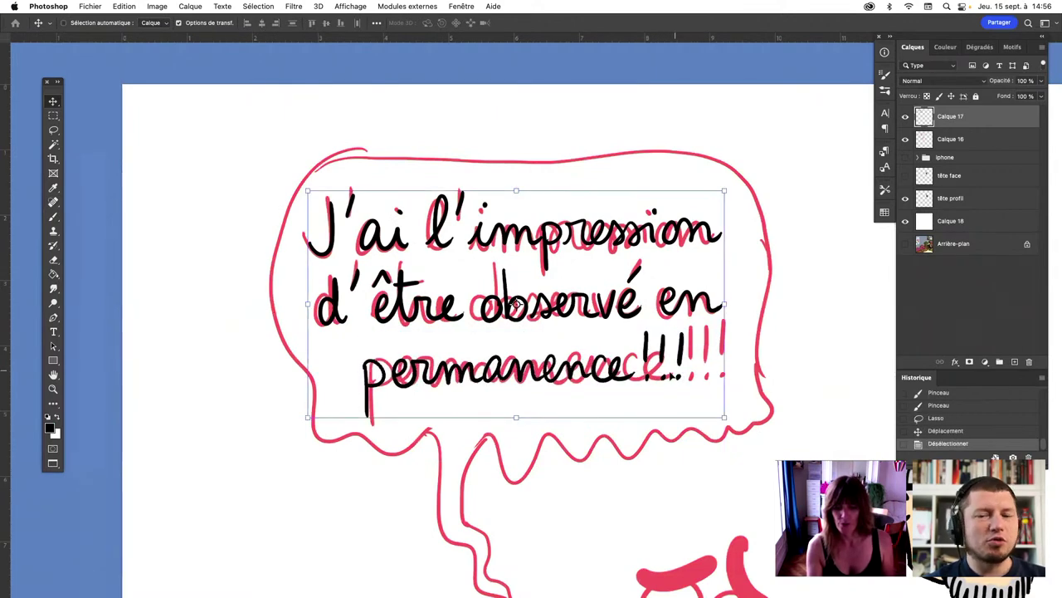
# Nudge the "J'ai l'impression" line down and rotate the inked lettering -0.4°
pyautogui.click(53, 132)
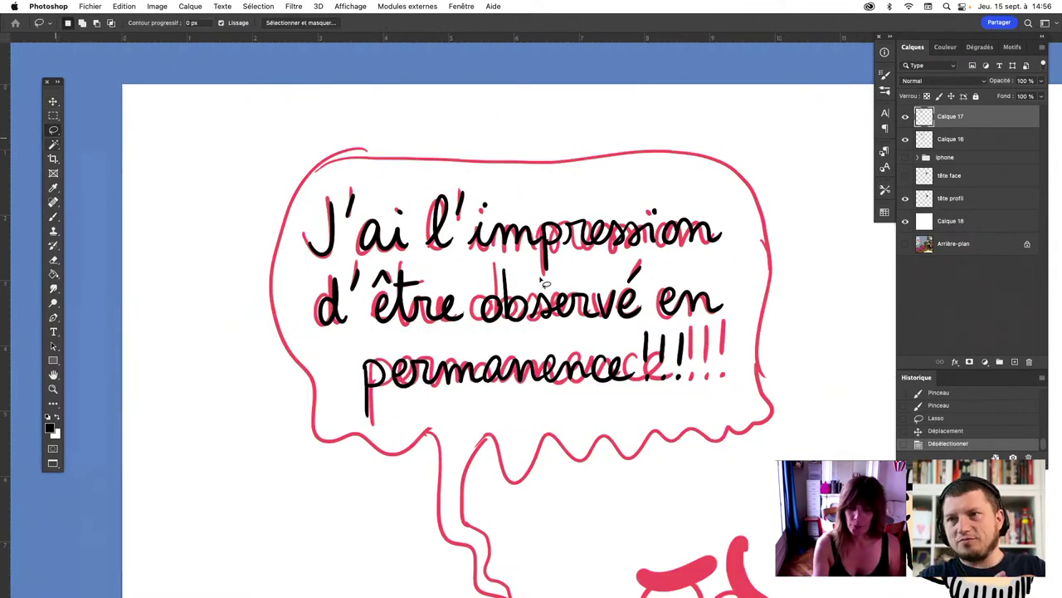
pyautogui.moveTo(545, 282)
pyautogui.mouseDown()
pyautogui.moveTo(326, 270)
pyautogui.moveTo(531, 275)
pyautogui.mouseUp()
pyautogui.press('v')
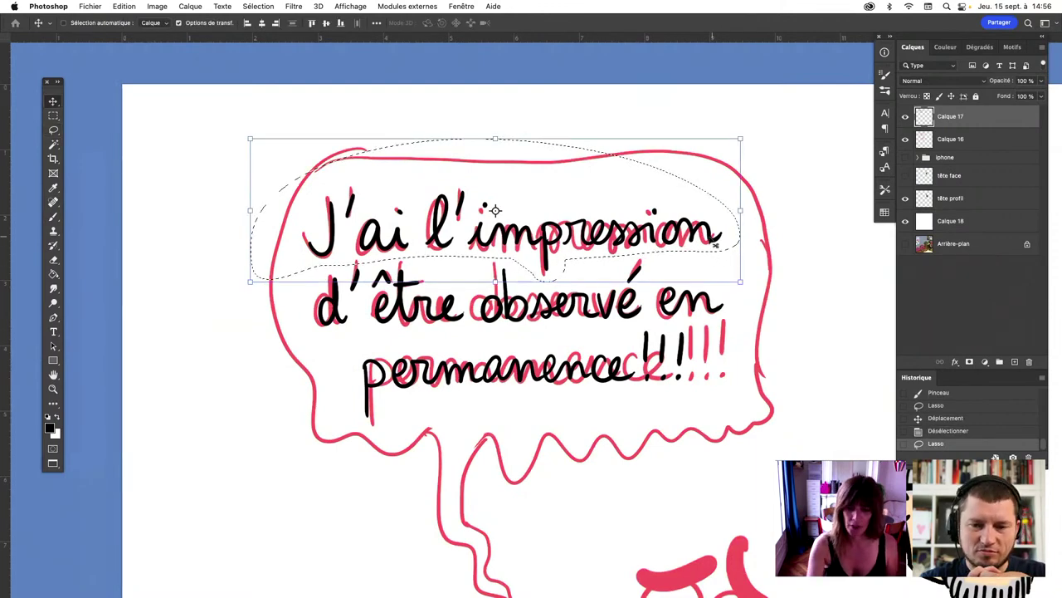
pyautogui.moveTo(495, 210); pyautogui.dragTo(512, 235)
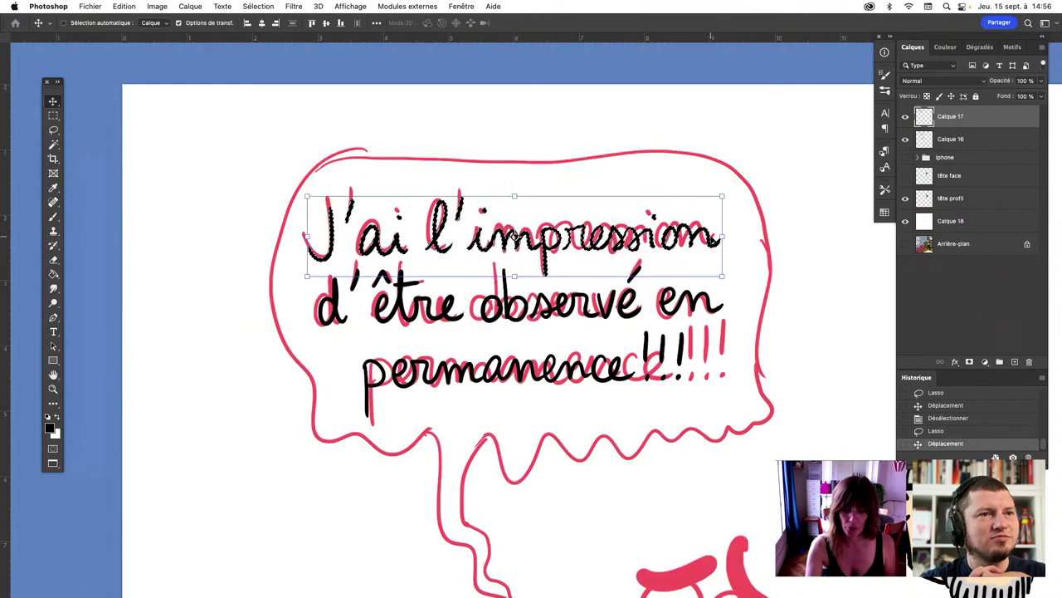
pyautogui.press('super+t')
pyautogui.moveTo(780, 238); pyautogui.dragTo(781, 241)
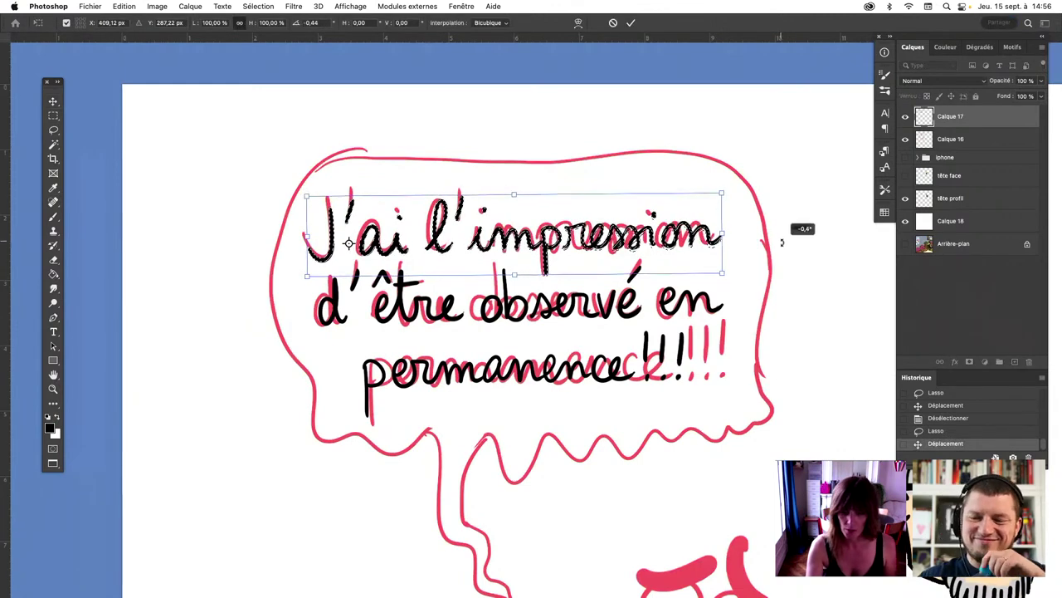
pyautogui.press('Return')
pyautogui.press('super+d')
pyautogui.press('super+minus')
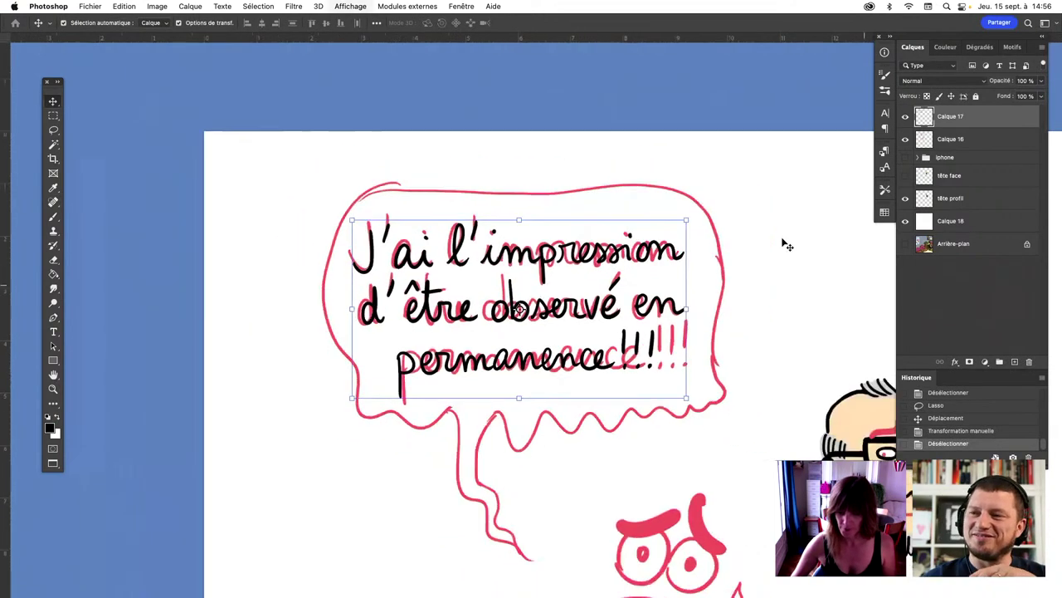
# Delete the red sketch lettering inside the bubble on Calque 16, save, then return to Calque 17
pyautogui.click(954, 140)
pyautogui.click(54, 132)
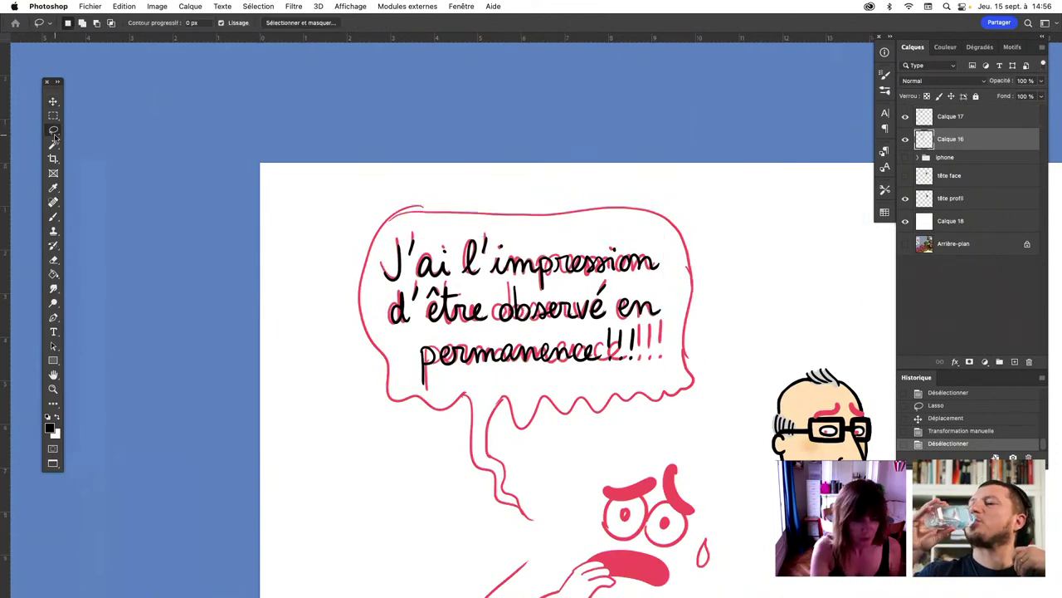
pyautogui.moveTo(639, 379)
pyautogui.mouseDown()
pyautogui.moveTo(426, 230)
pyautogui.moveTo(470, 380)
pyautogui.mouseUp()
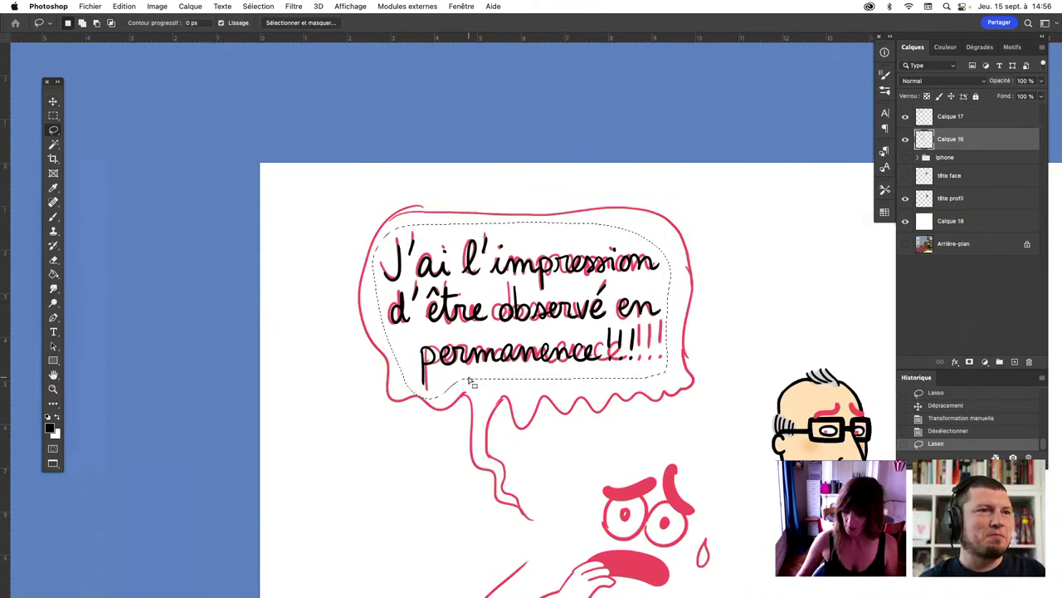
pyautogui.press('Delete')
pyautogui.hotkey('ctrl', 'd')
pyautogui.hotkey('ctrl', 's')
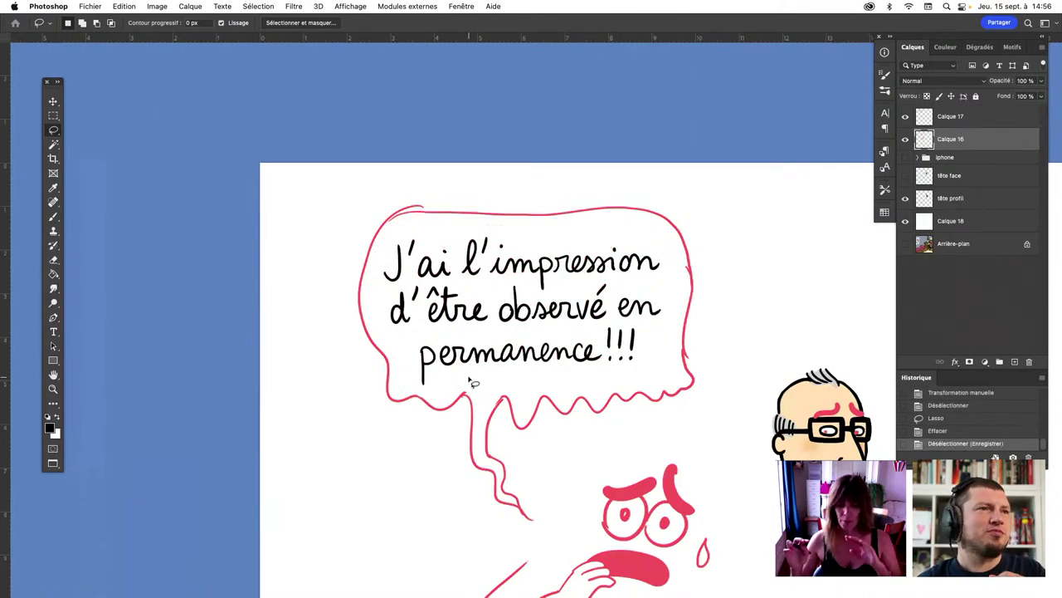
pyautogui.click(957, 118)
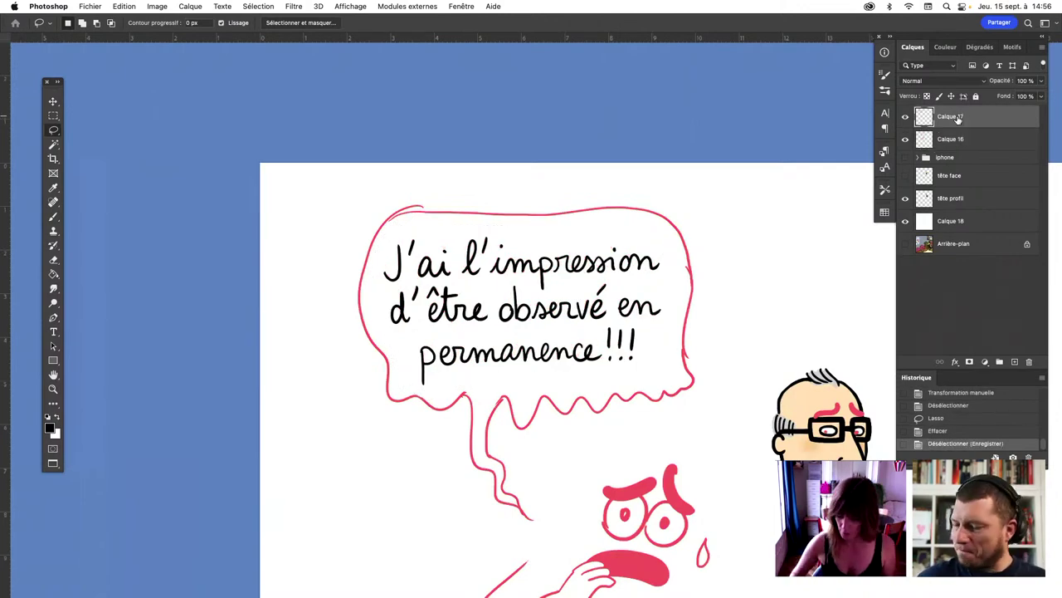
pyautogui.hotkey('ctrl', '+')
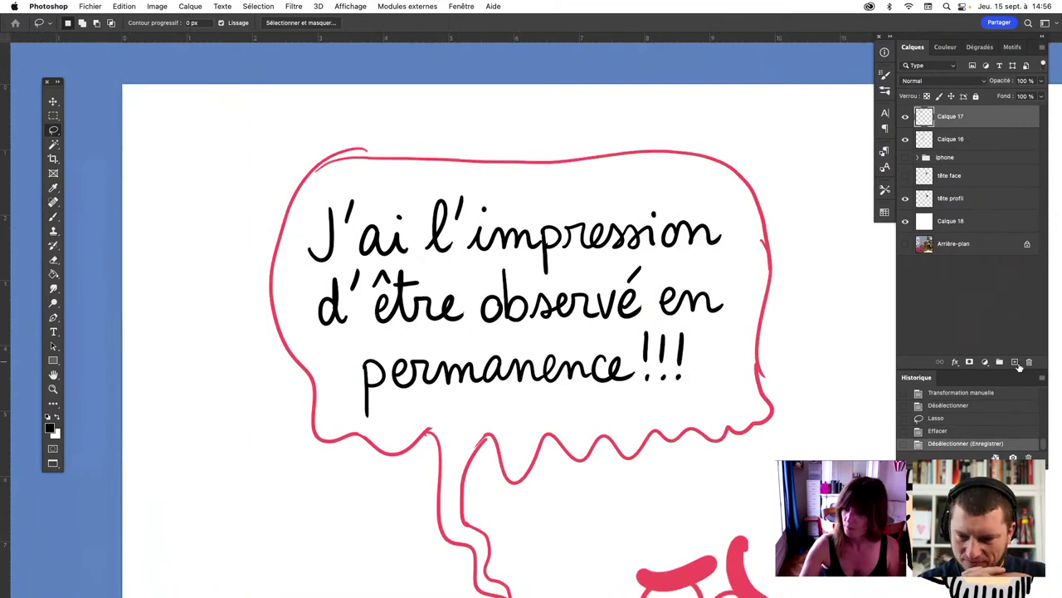
# Ink the bubble's left, top, right and wavy bottom edges in black
pyautogui.click(1015, 363)
pyautogui.hotkey('ctrl', 'z')
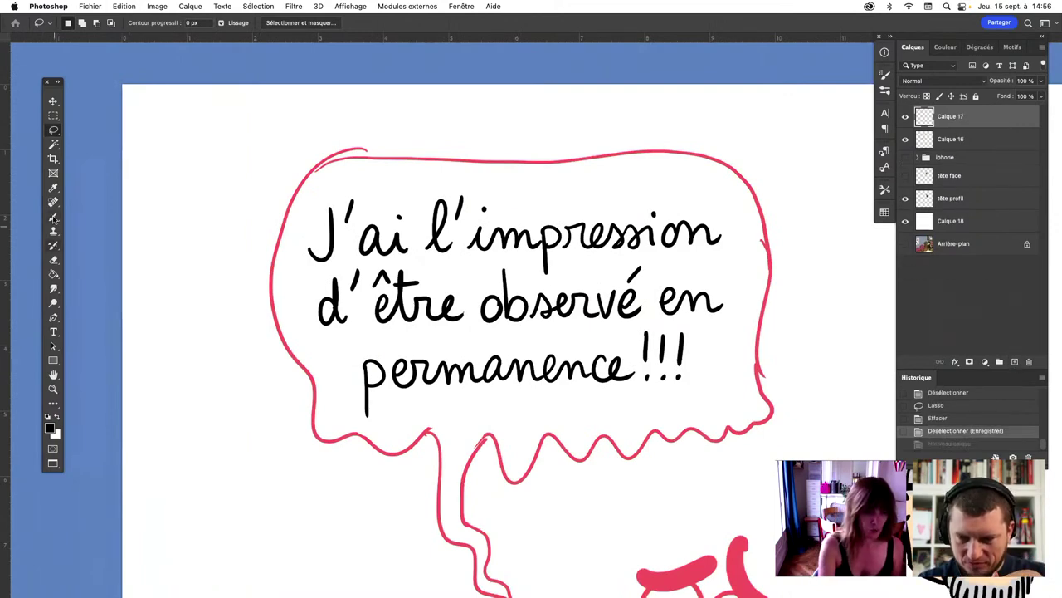
pyautogui.press('b')
pyautogui.moveTo(274, 263); pyautogui.dragTo(768, 344)
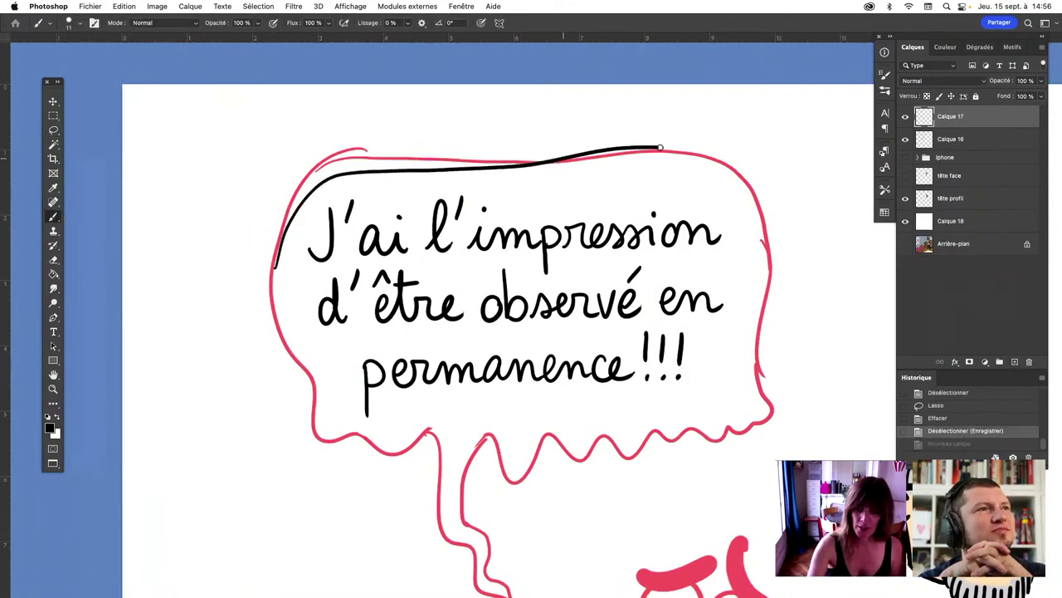
pyautogui.hotkey('ctrl', 'z')
pyautogui.moveTo(312, 382); pyautogui.dragTo(763, 255)
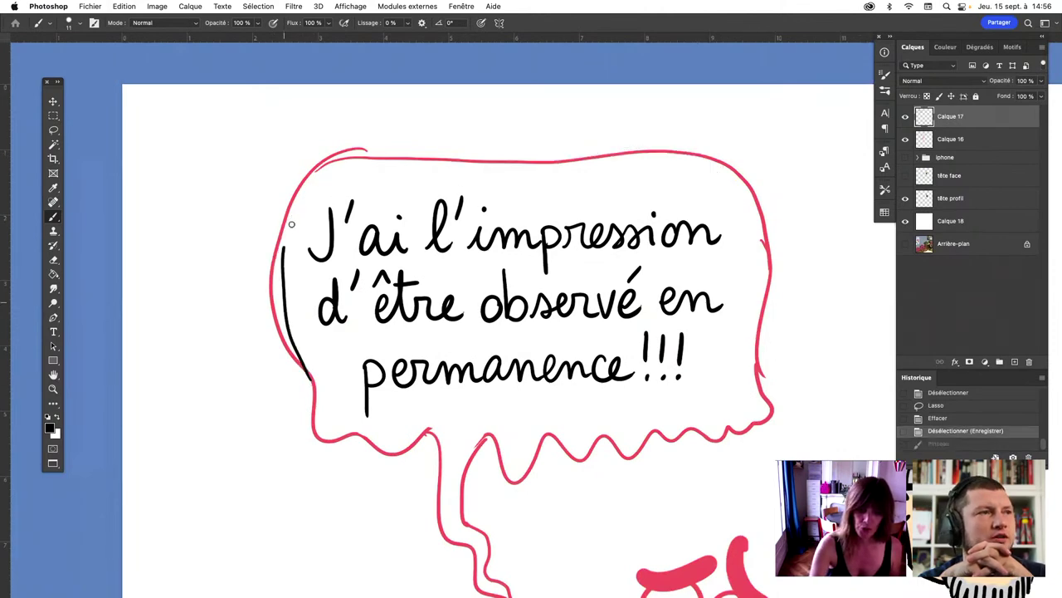
pyautogui.hotkey('ctrl', 'z')
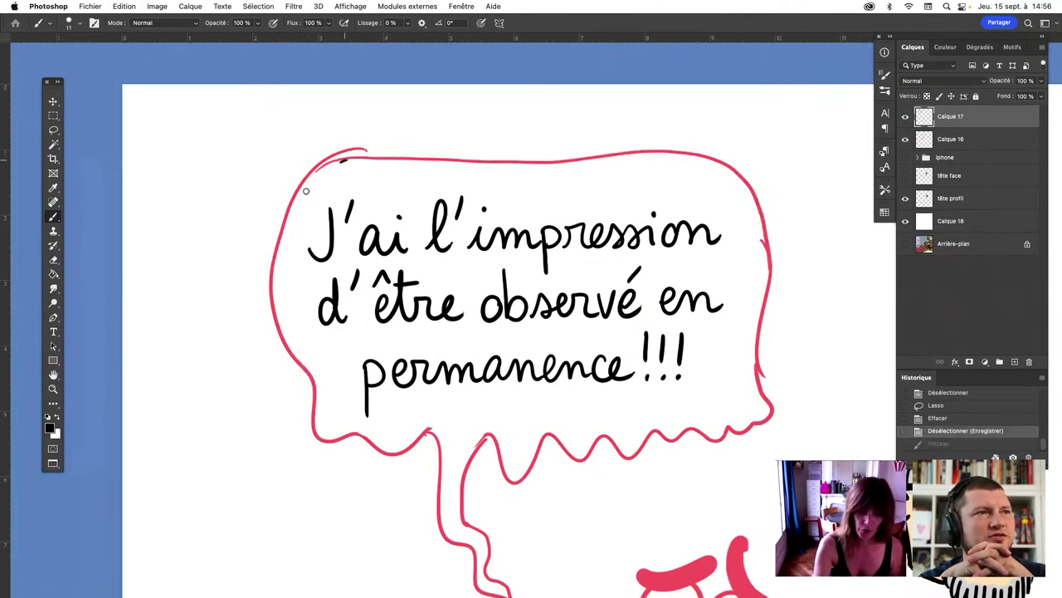
pyautogui.moveTo(305, 191); pyautogui.dragTo(432, 437)
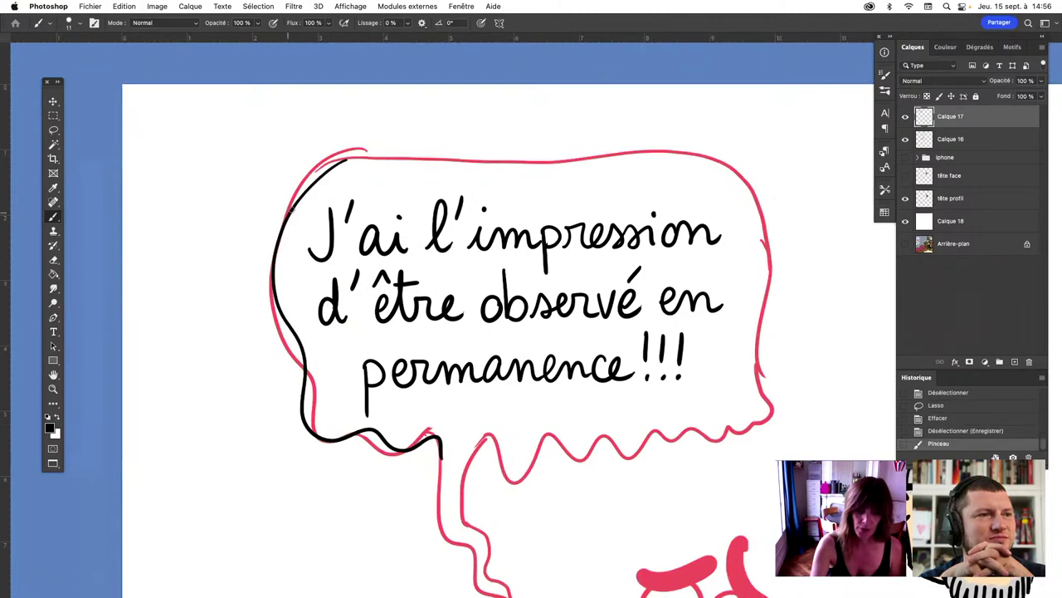
pyautogui.moveTo(292, 208); pyautogui.dragTo(789, 255)
pyautogui.hotkey('ctrl', 'z')
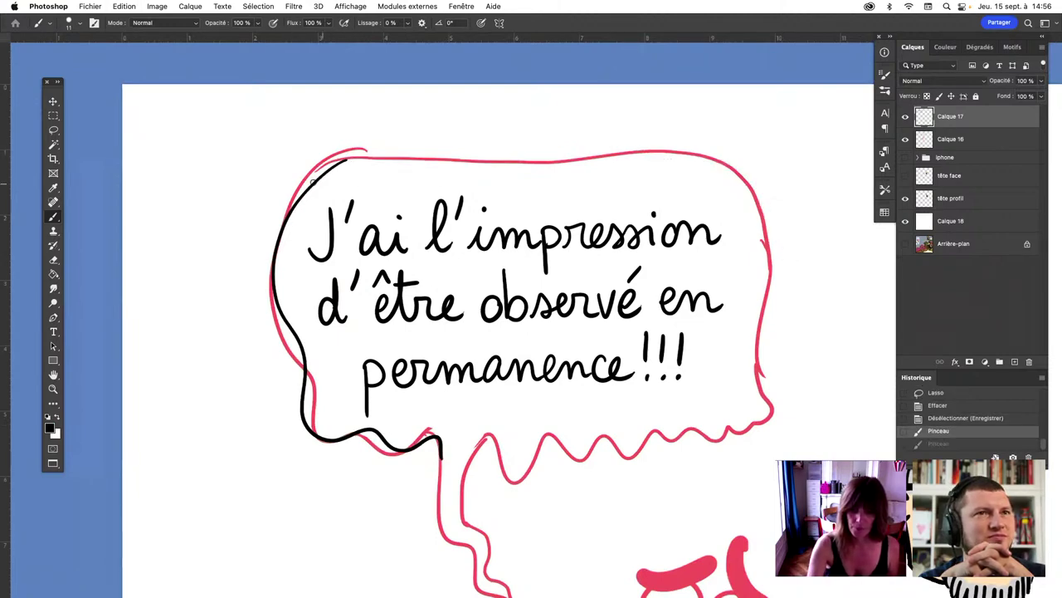
pyautogui.moveTo(308, 184); pyautogui.dragTo(756, 287)
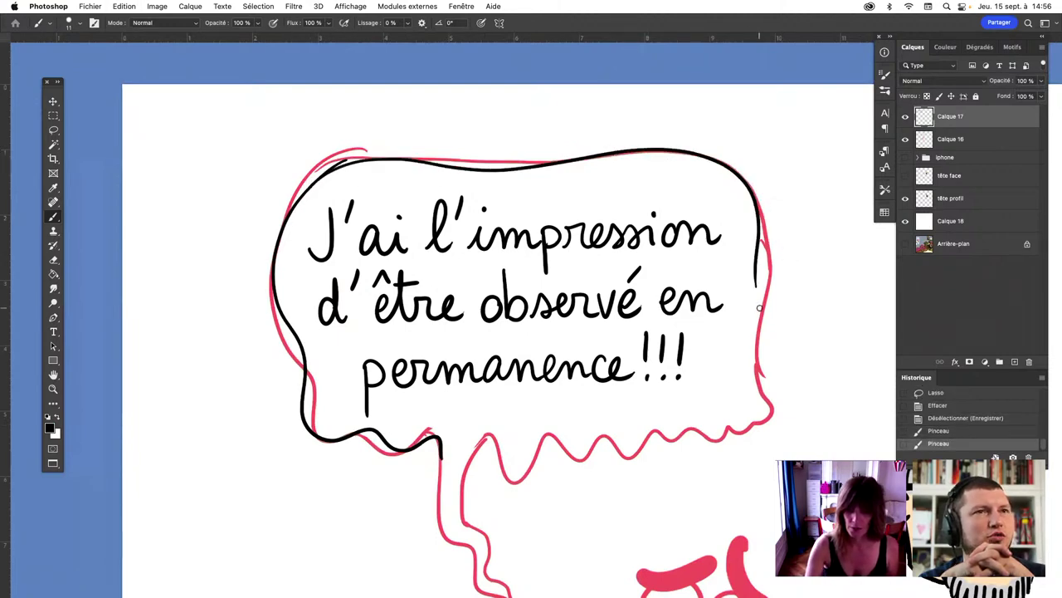
pyautogui.moveTo(492, 434); pyautogui.dragTo(756, 239)
# Erase the overlapping outline ends at the bubble's right edge and top-left corner
pyautogui.press('e')
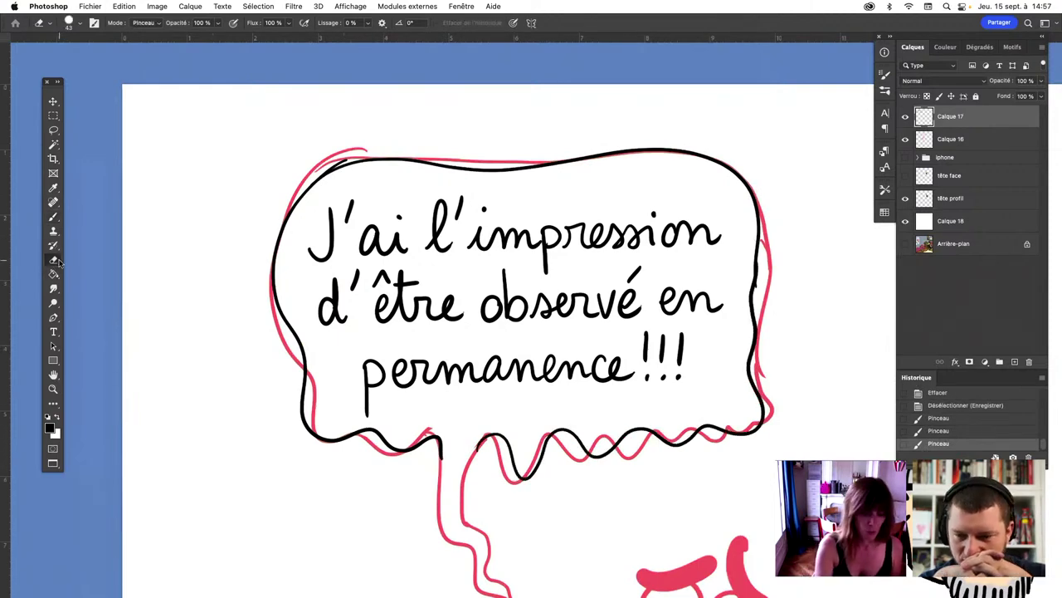
pyautogui.moveTo(761, 288); pyautogui.dragTo(763, 279)
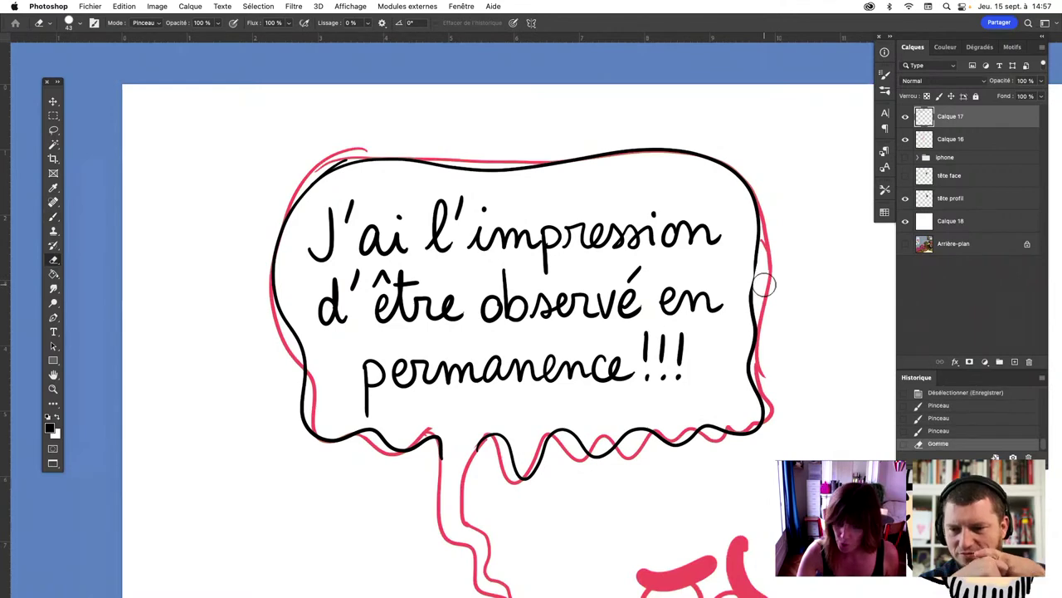
pyautogui.moveTo(296, 173)
pyautogui.mouseDown()
pyautogui.moveTo(349, 166)
pyautogui.moveTo(340, 169)
pyautogui.mouseUp()
pyautogui.press('b')
pyautogui.hotkey('ctrl', 'z')
pyautogui.hotkey('ctrl', 'z')
pyautogui.hotkey('ctrl', 'z')
pyautogui.hotkey('ctrl', 'z')
pyautogui.hotkey('ctrl', 'z')
pyautogui.hotkey('ctrl', 'z')
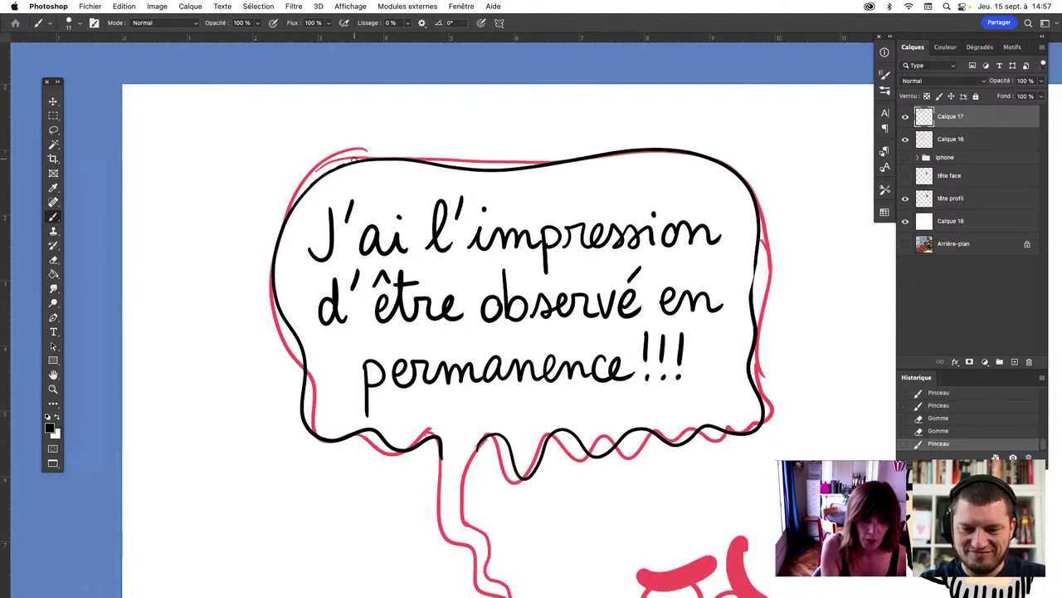
pyautogui.hotkey('ctrl', 'z')
pyautogui.hotkey('ctrl', 'shift', 'z')
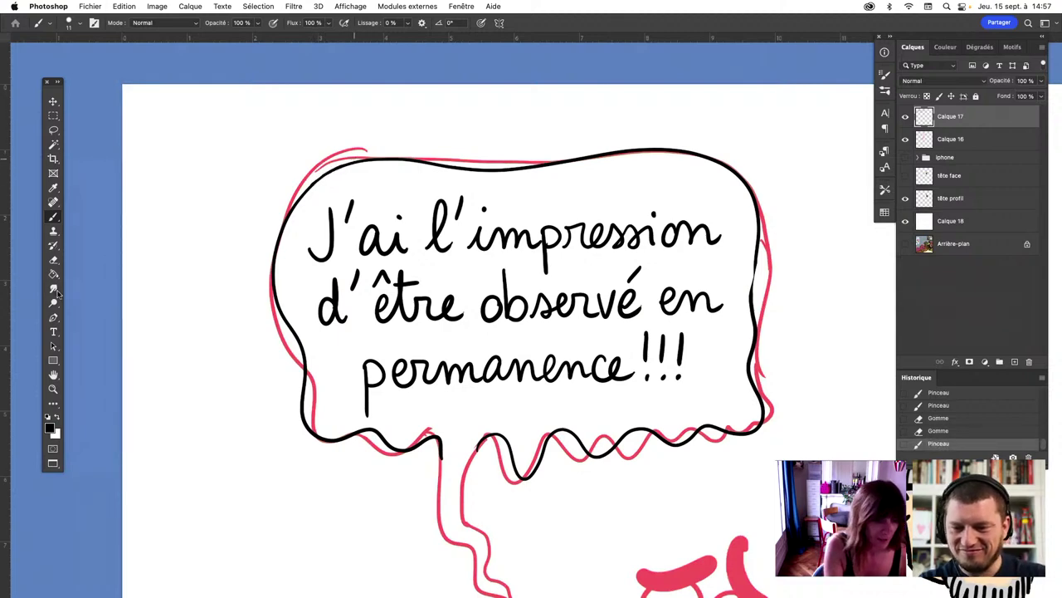
pyautogui.press('e')
pyautogui.moveTo(303, 187); pyautogui.dragTo(356, 143)
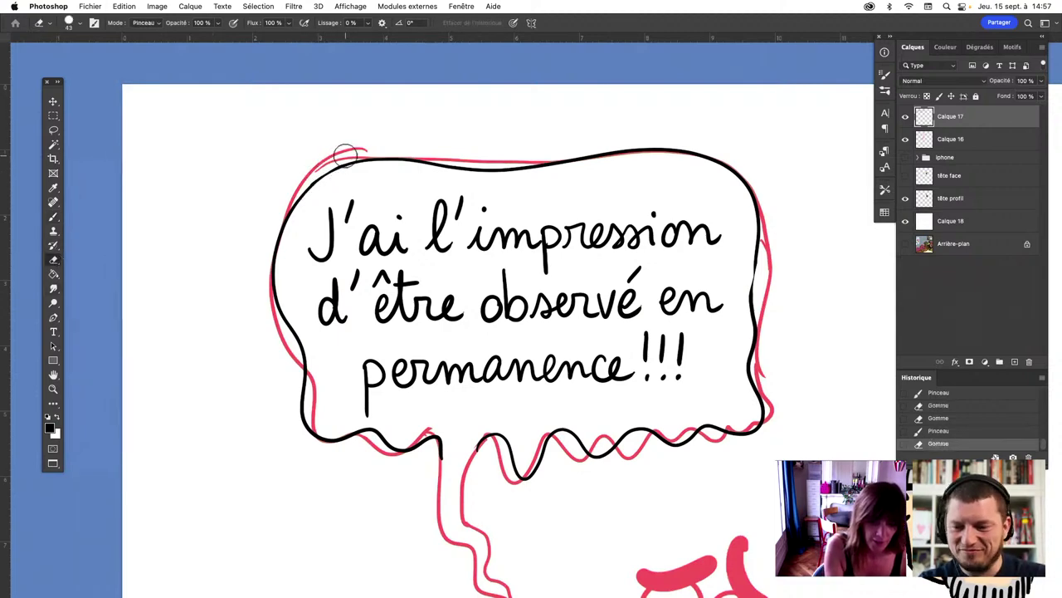
pyautogui.click(53, 146)
# Warp the black bubble outline, bending its bottom edge slightly, then deselect
pyautogui.click(433, 164)
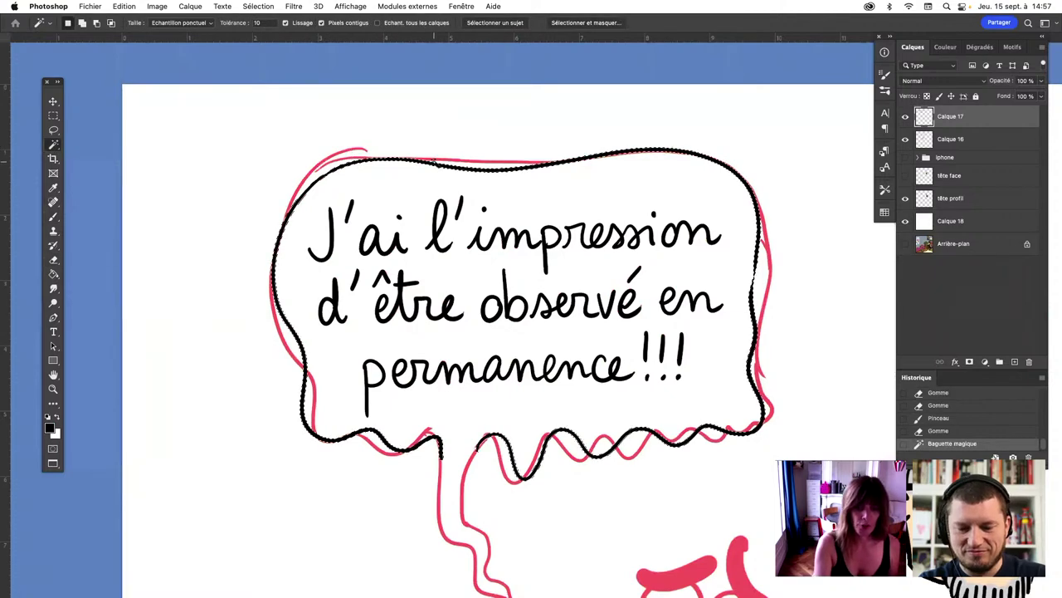
pyautogui.click(88, 7)
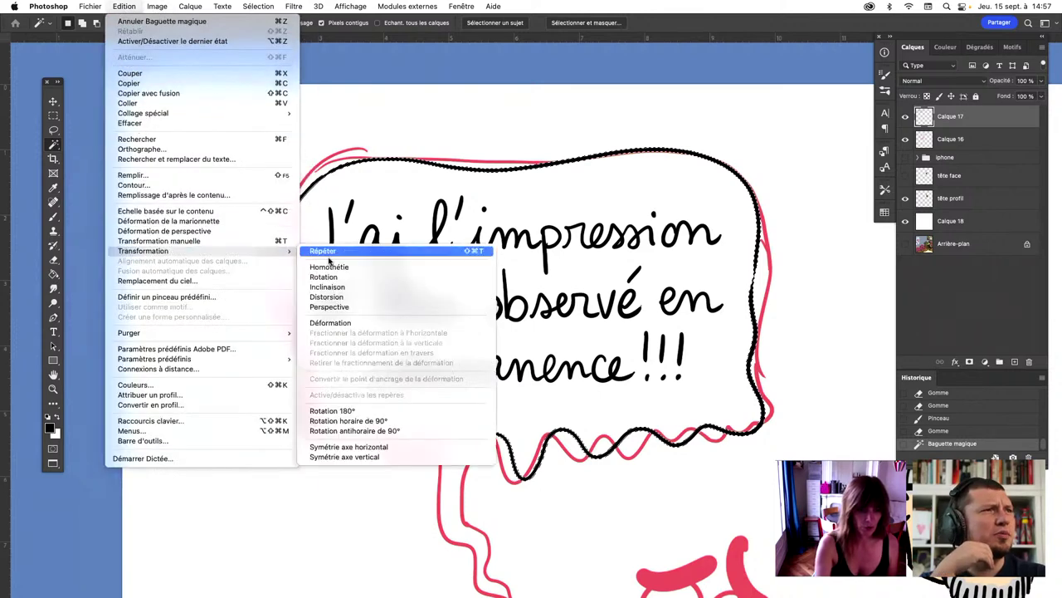
pyautogui.moveTo(143, 251)
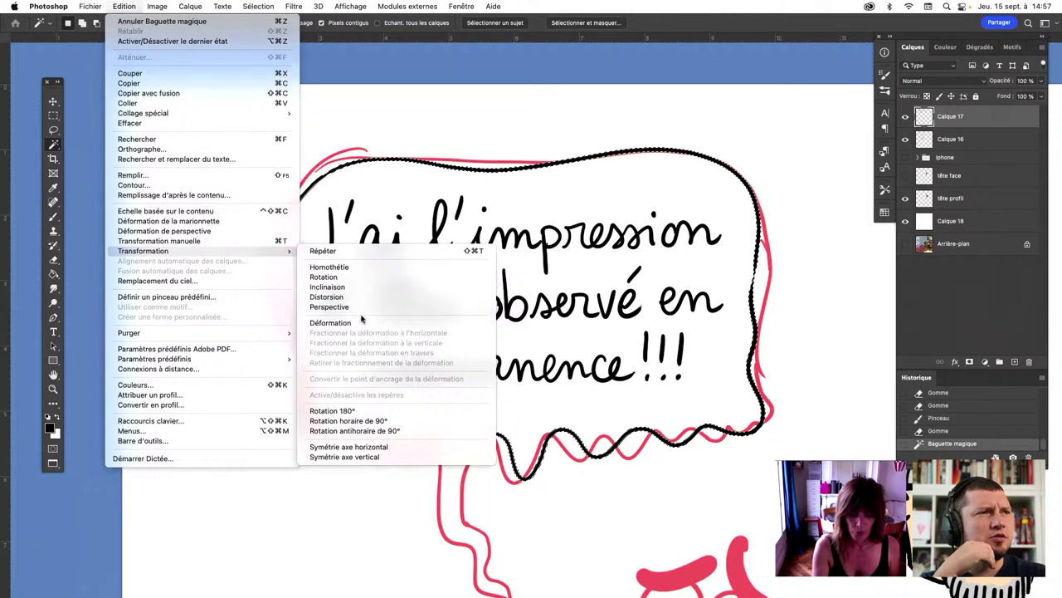
pyautogui.click(362, 323)
pyautogui.moveTo(404, 458); pyautogui.dragTo(396, 445)
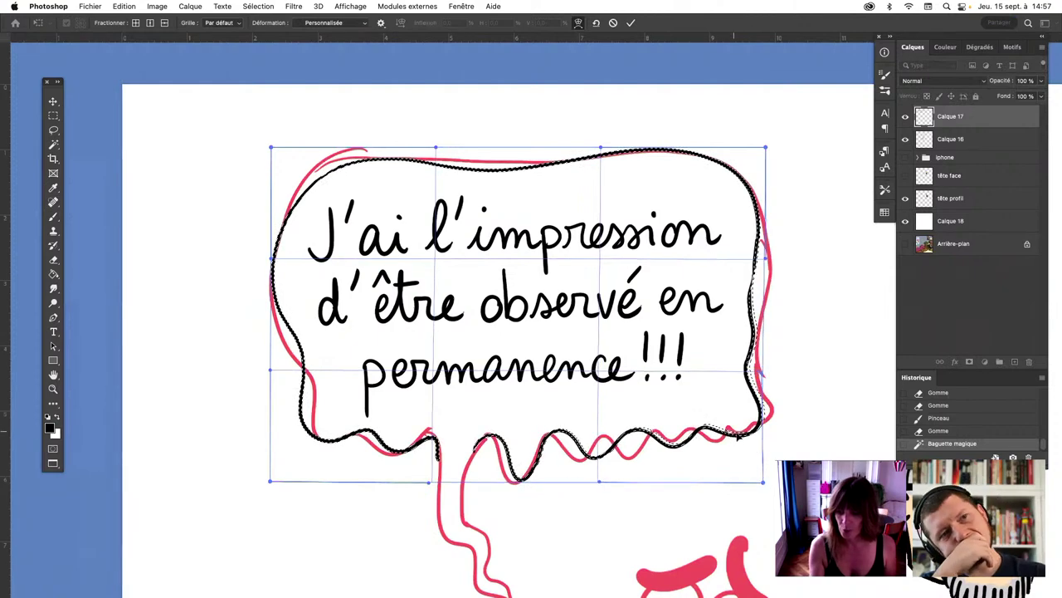
pyautogui.press('Return')
pyautogui.hotkey('ctrl', 'd')
pyautogui.click(53, 217)
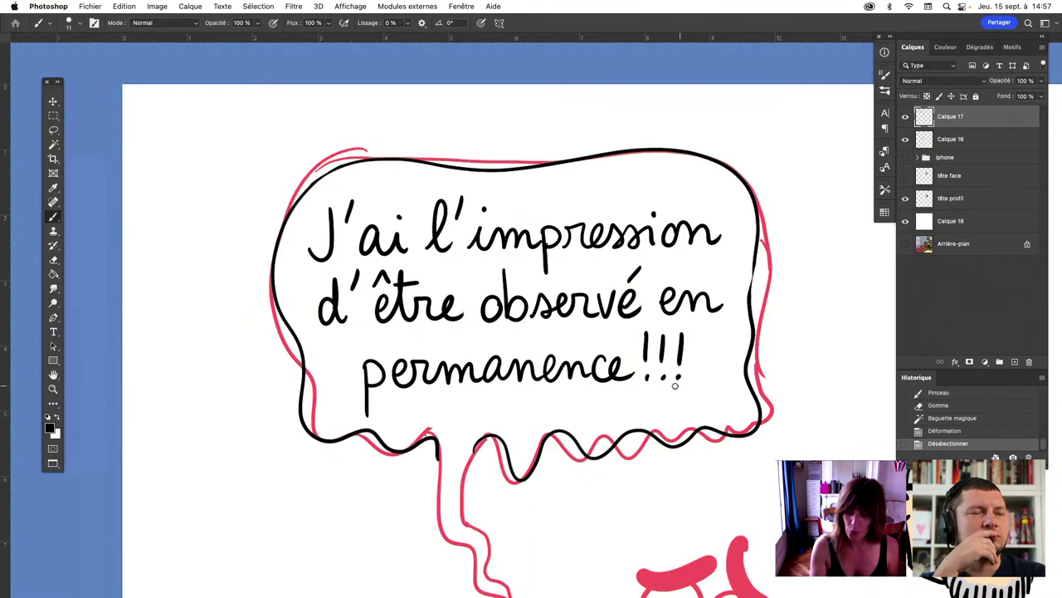
# Add a brush touch-up stroke on the bubble outline's right edge, retrying until it sits right
pyautogui.click(752, 283)
pyautogui.hotkey('ctrl', 'z')
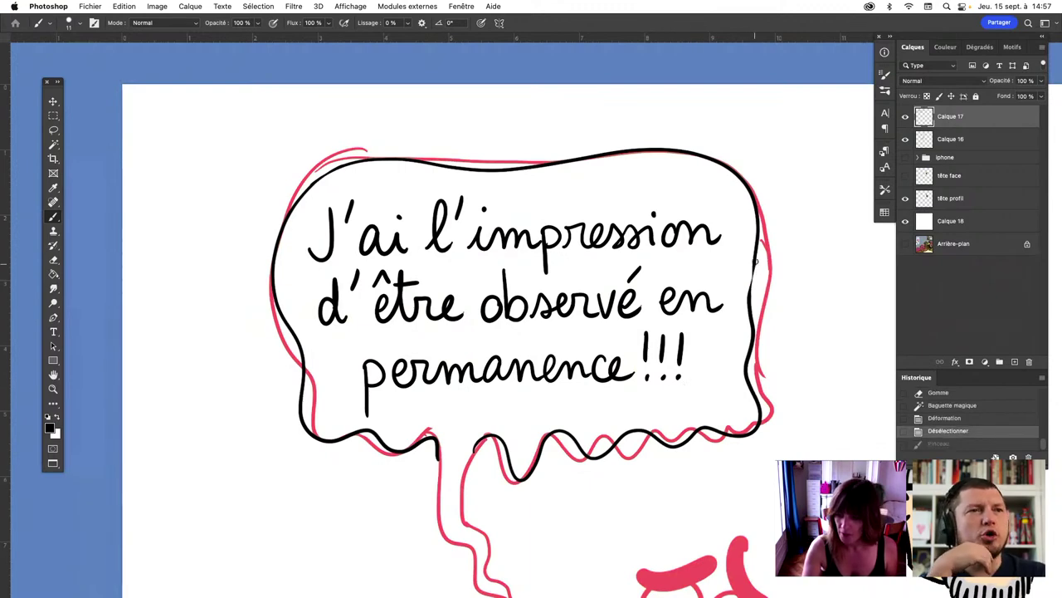
pyautogui.click(751, 279)
pyautogui.hotkey('ctrl', 'z')
pyautogui.click(752, 279)
pyautogui.hotkey('ctrl', 'z')
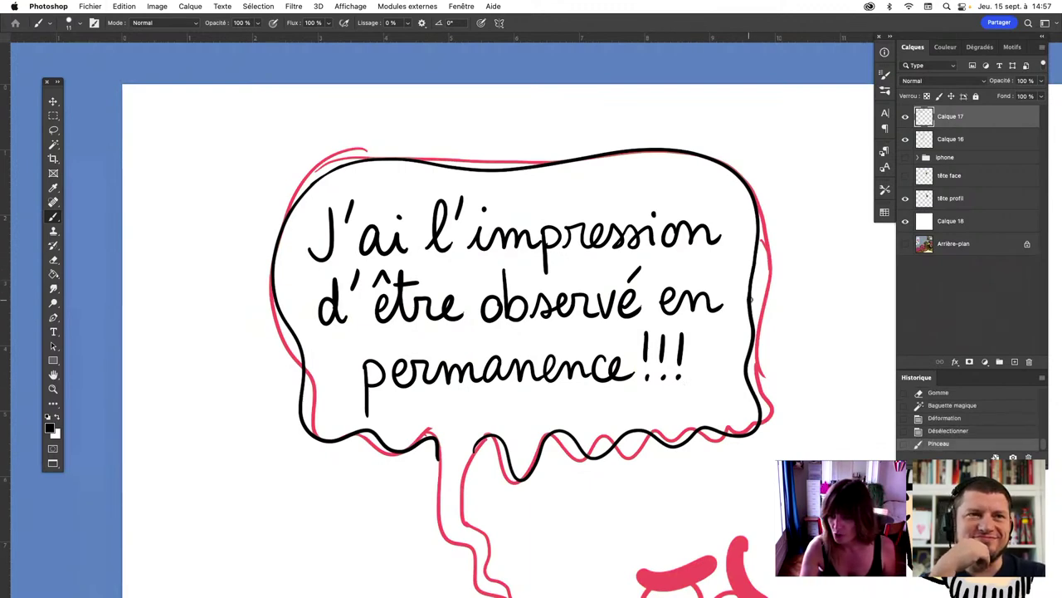
# Ink the left edge of the bubble's tail in black
pyautogui.scroll(-5, 755, 295)
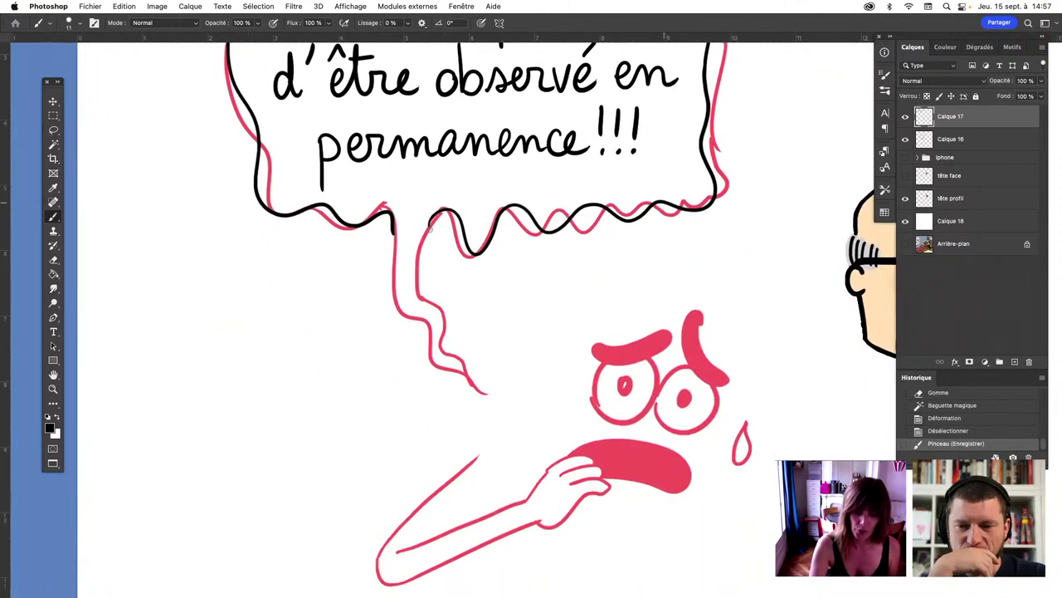
pyautogui.moveTo(428, 216); pyautogui.dragTo(417, 298)
pyautogui.moveTo(391, 214); pyautogui.dragTo(419, 322)
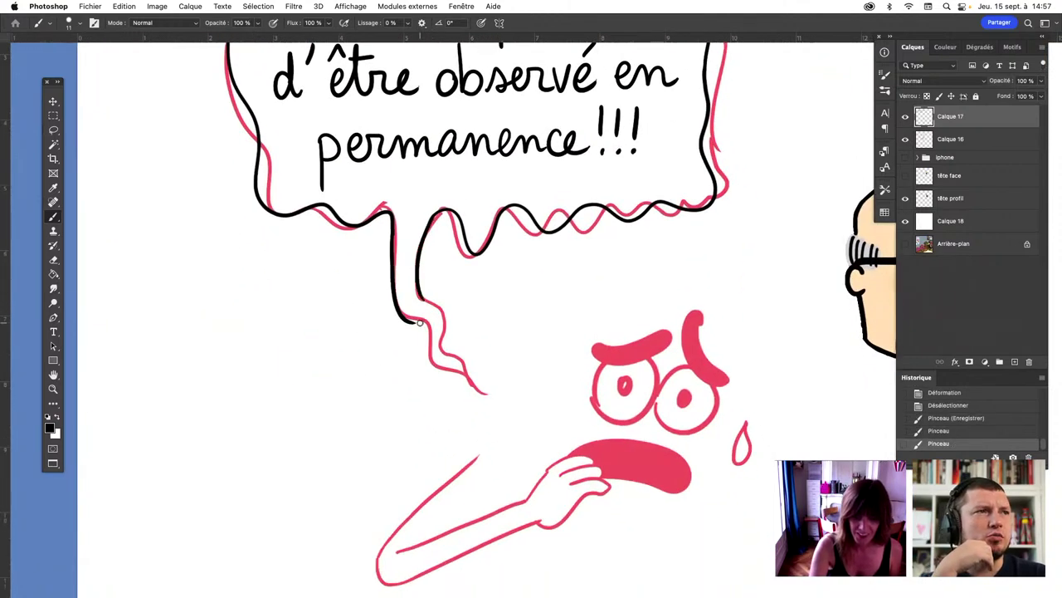
# Erase stray ink where the tail joins the bubble, using a 16 px eraser
pyautogui.click(53, 260)
pyautogui.moveTo(403, 225); pyautogui.dragTo(405, 247)
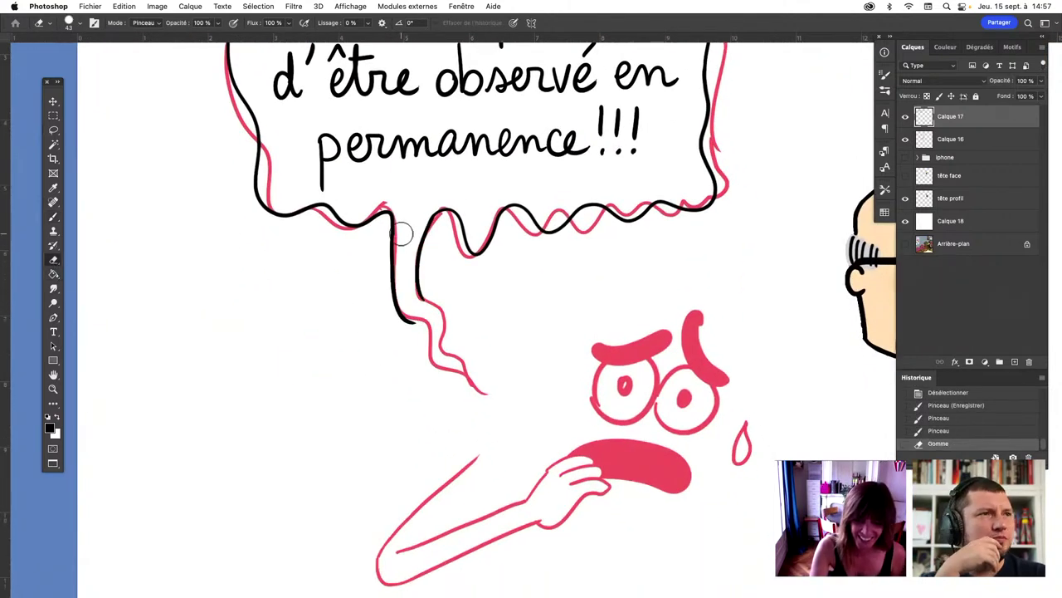
pyautogui.click(68, 22)
pyautogui.moveTo(76, 58); pyautogui.dragTo(70, 57)
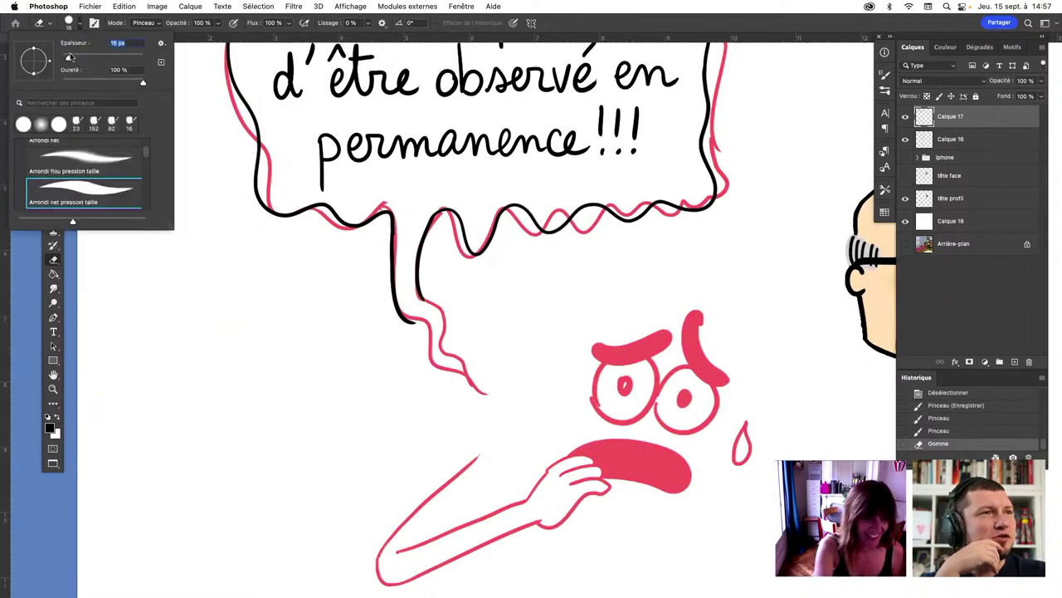
pyautogui.click(400, 236)
pyautogui.moveTo(398, 226); pyautogui.dragTo(399, 241)
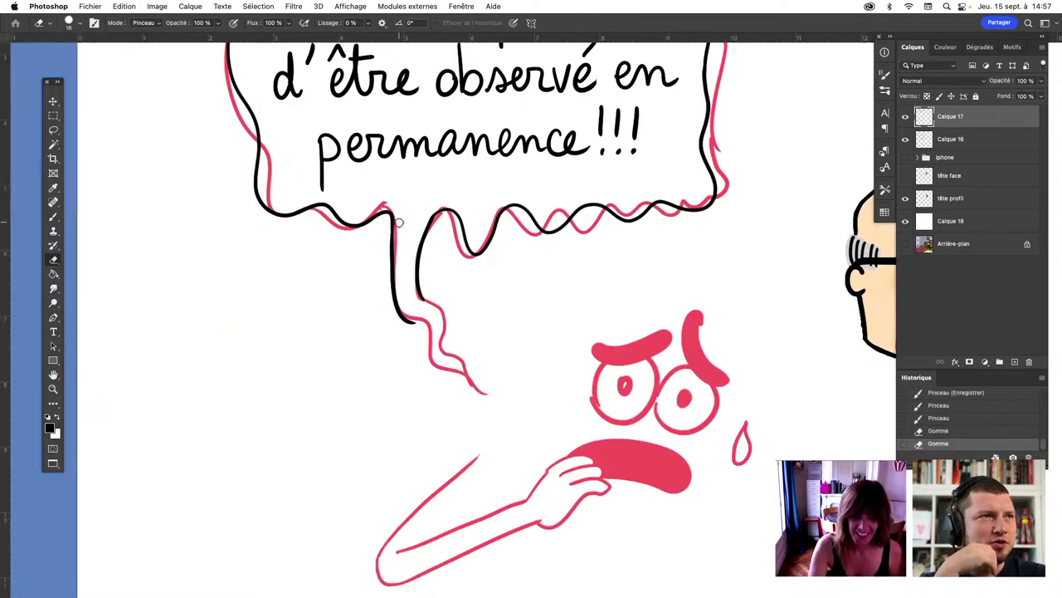
pyautogui.click(54, 217)
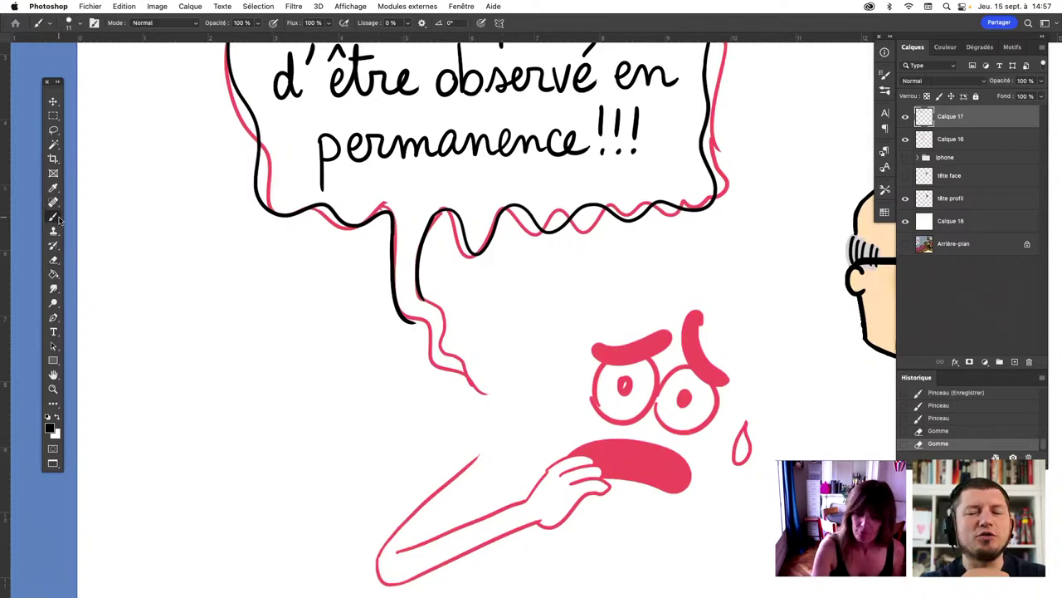
pyautogui.click(54, 260)
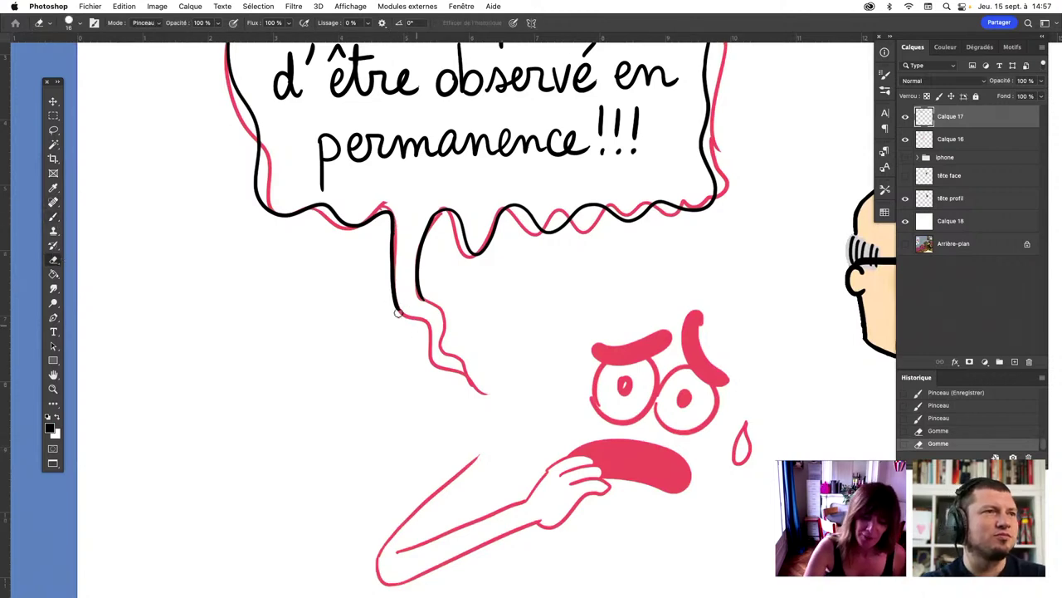
pyautogui.moveTo(397, 312); pyautogui.dragTo(431, 305)
# Redraw the bubble tail's black line toward its tip, undoing unsatisfying strokes
pyautogui.press('b')
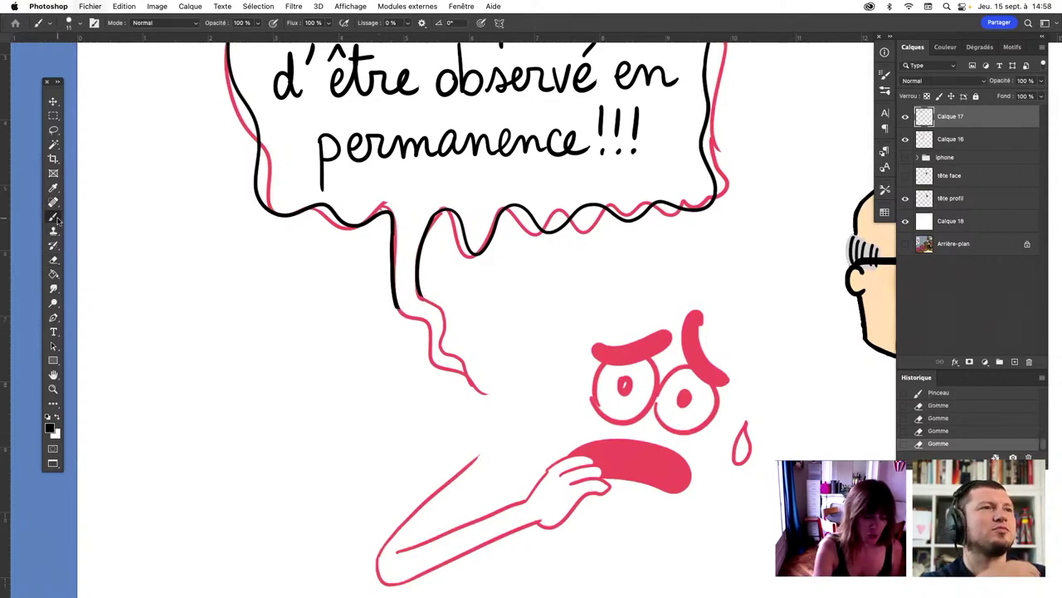
pyautogui.moveTo(439, 341); pyautogui.dragTo(397, 306)
pyautogui.hotkey('ctrl', 'z')
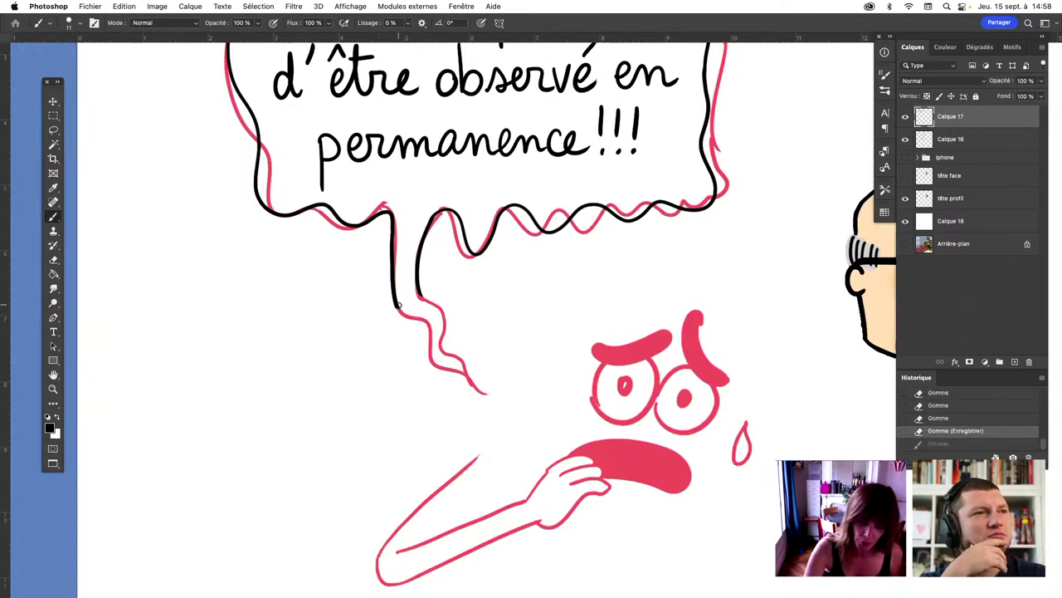
pyautogui.moveTo(430, 365); pyautogui.dragTo(460, 373)
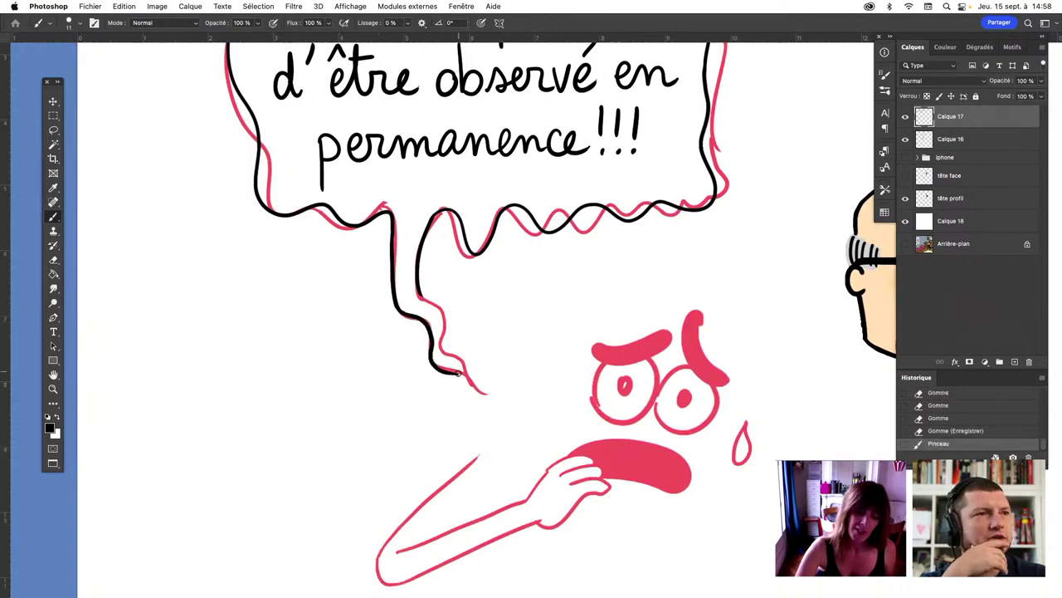
pyautogui.moveTo(431, 303); pyautogui.dragTo(448, 340)
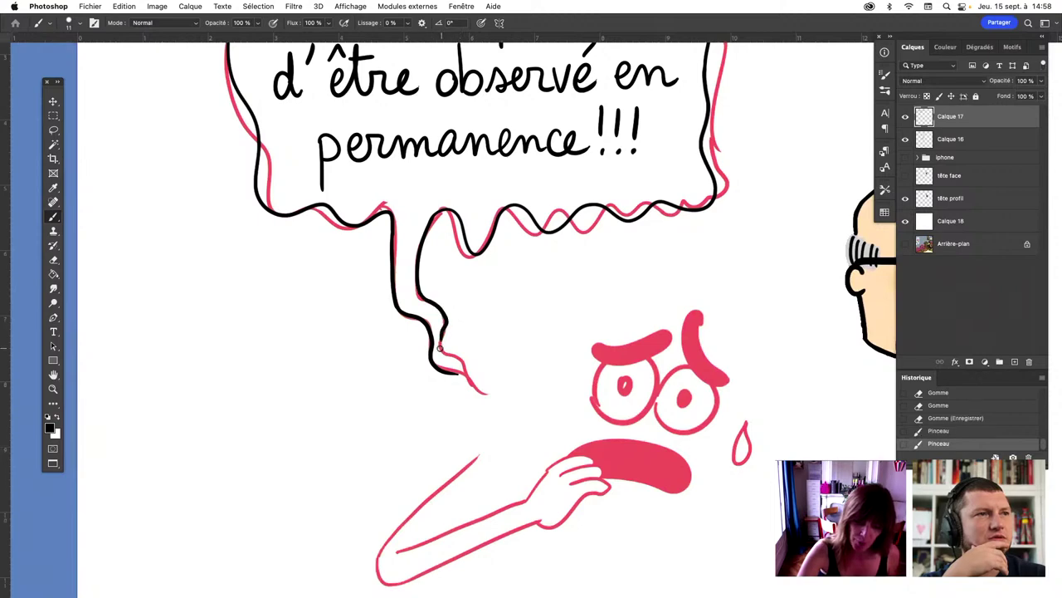
pyautogui.hotkey('ctrl', 'z')
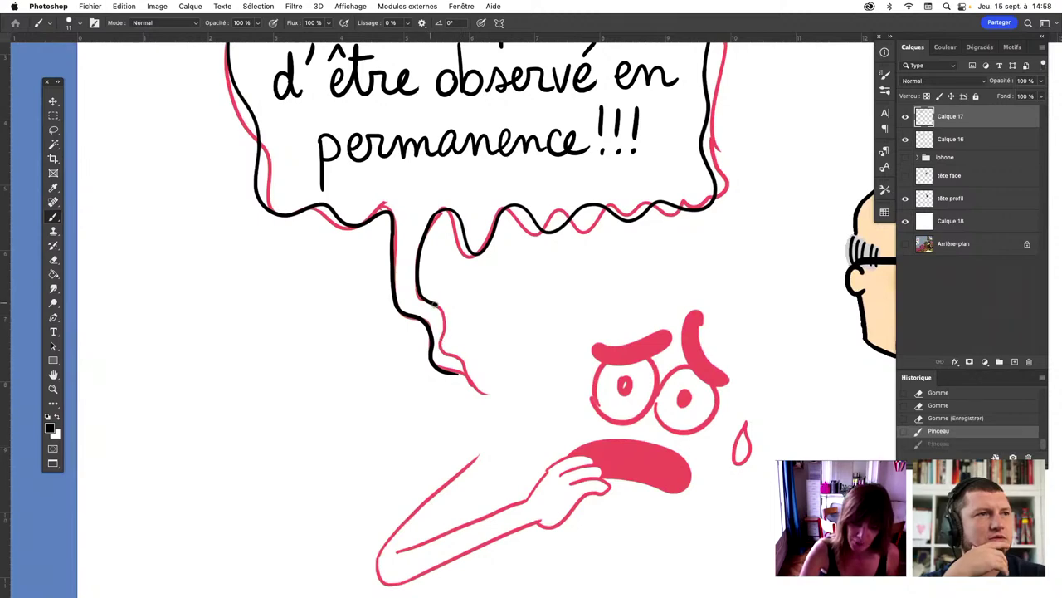
pyautogui.moveTo(434, 305)
pyautogui.mouseDown()
pyautogui.moveTo(448, 355)
pyautogui.moveTo(452, 345)
pyautogui.mouseUp()
pyautogui.hotkey('ctrl', 'z')
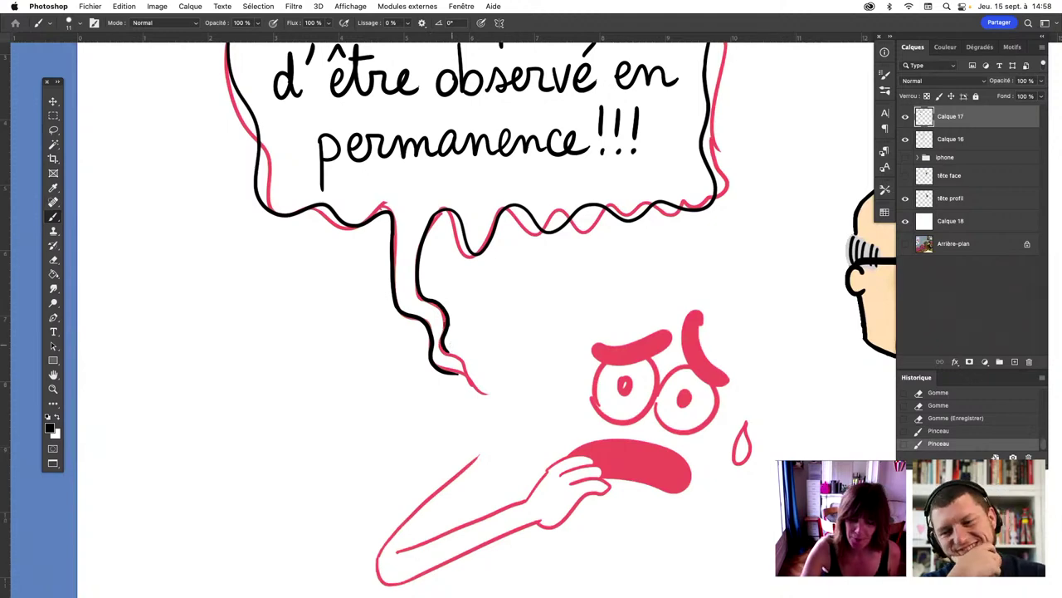
pyautogui.hotkey('ctrl', 'z')
pyautogui.moveTo(424, 295); pyautogui.dragTo(472, 377)
pyautogui.hotkey('ctrl', 'z')
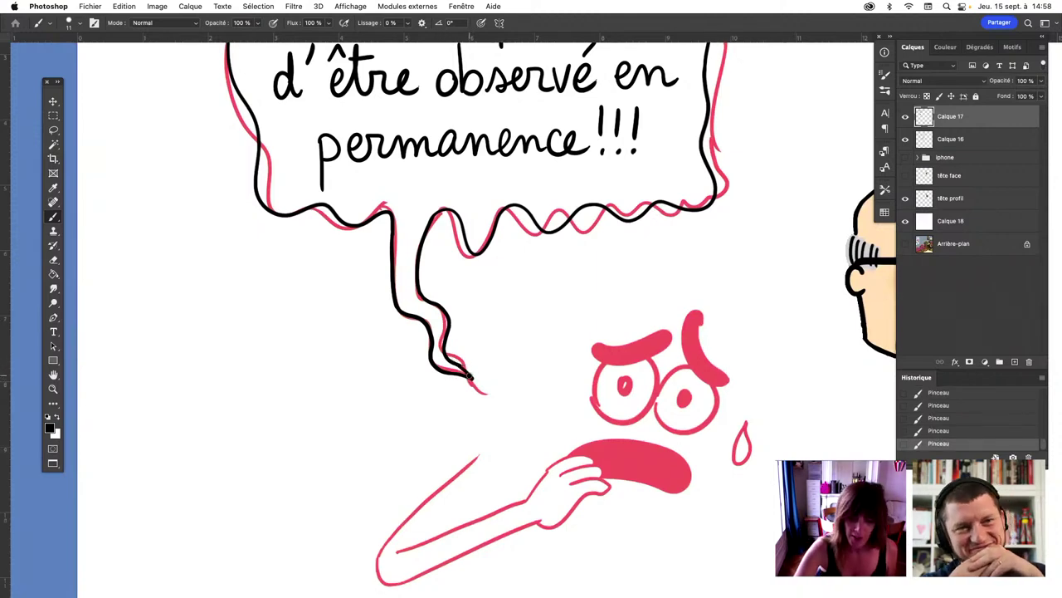
# Ink a small finishing stroke at the tail's pointed tip
pyautogui.click(54, 260)
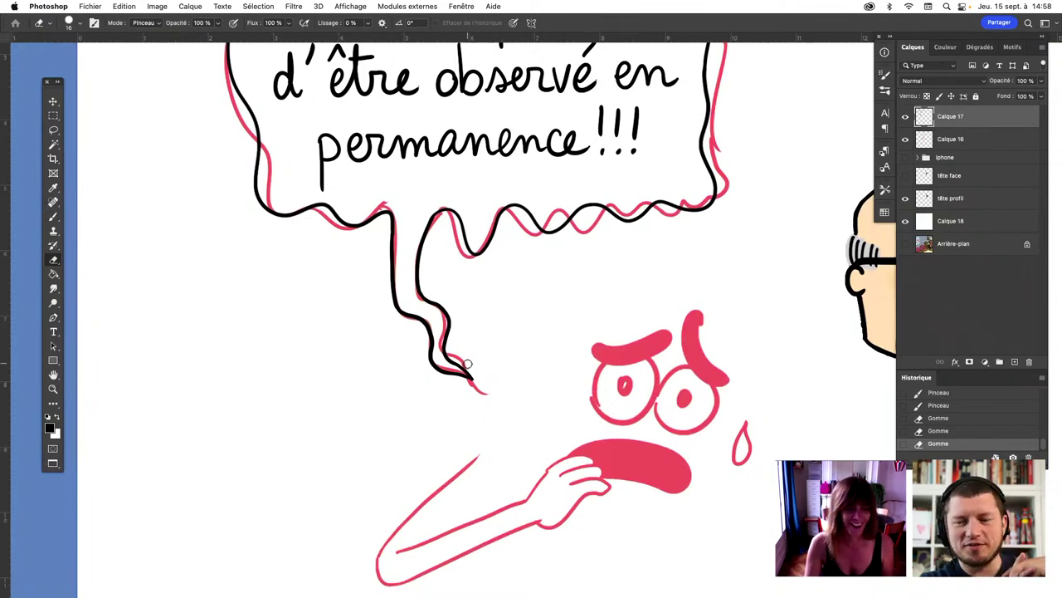
pyautogui.click(53, 218)
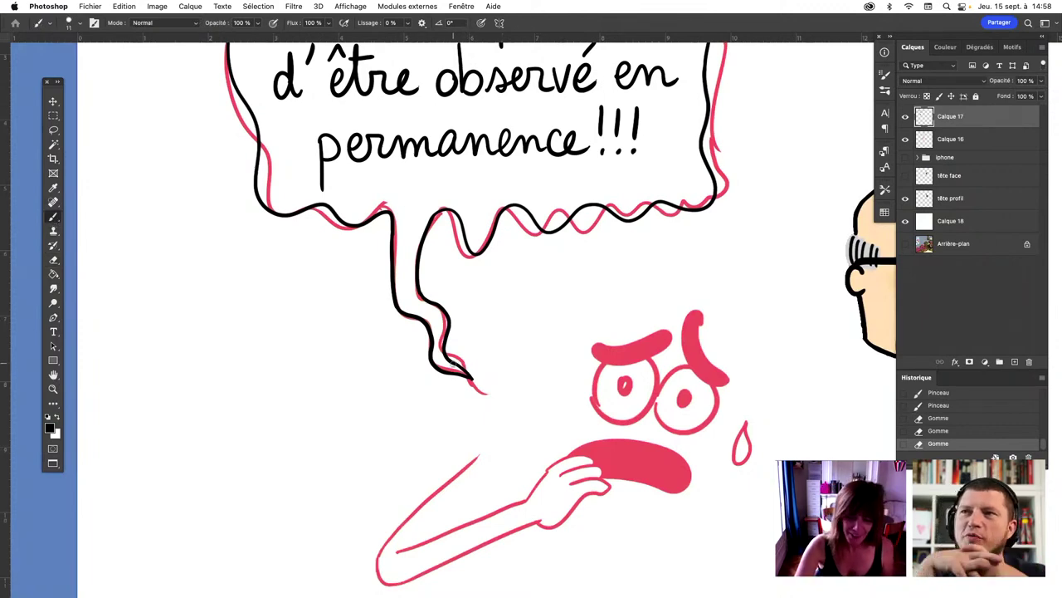
pyautogui.moveTo(466, 373); pyautogui.dragTo(478, 383)
pyautogui.moveTo(737, 413); pyautogui.dragTo(697, 410)
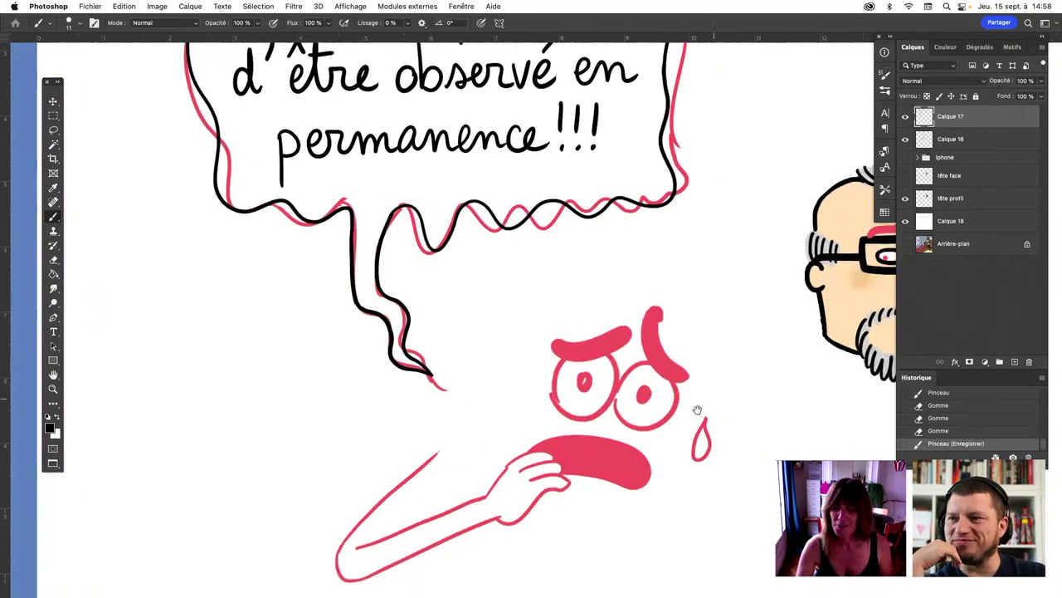
pyautogui.scroll(3, 698, 410)
pyautogui.scroll(2, 716, 477)
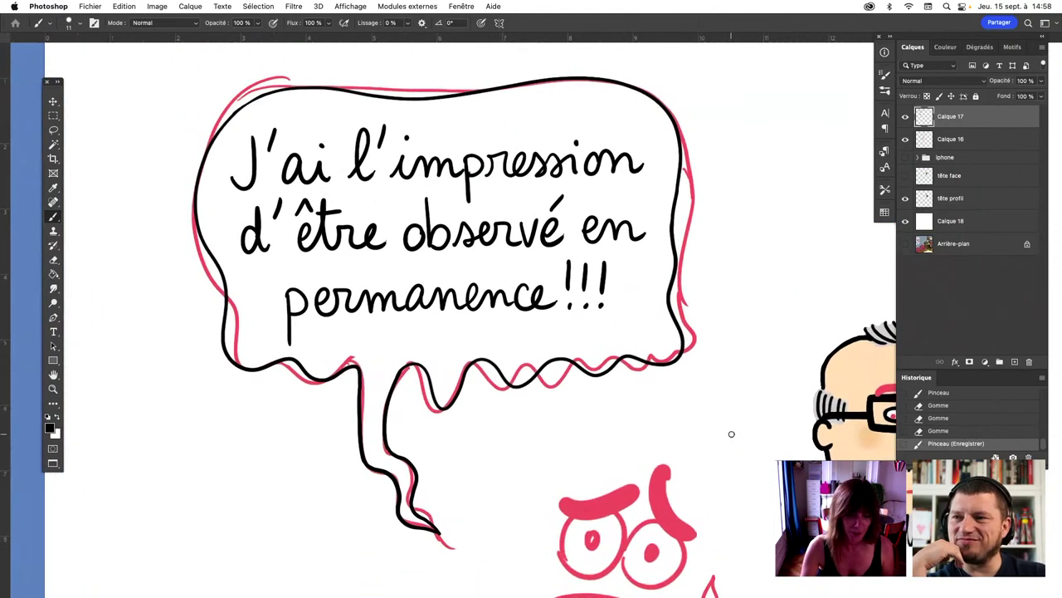
pyautogui.click(53, 145)
# Warp the Magic Wand–selected bubble outline, bulging its right side and reshaping the top-right edge, then deselect
pyautogui.click(558, 358)
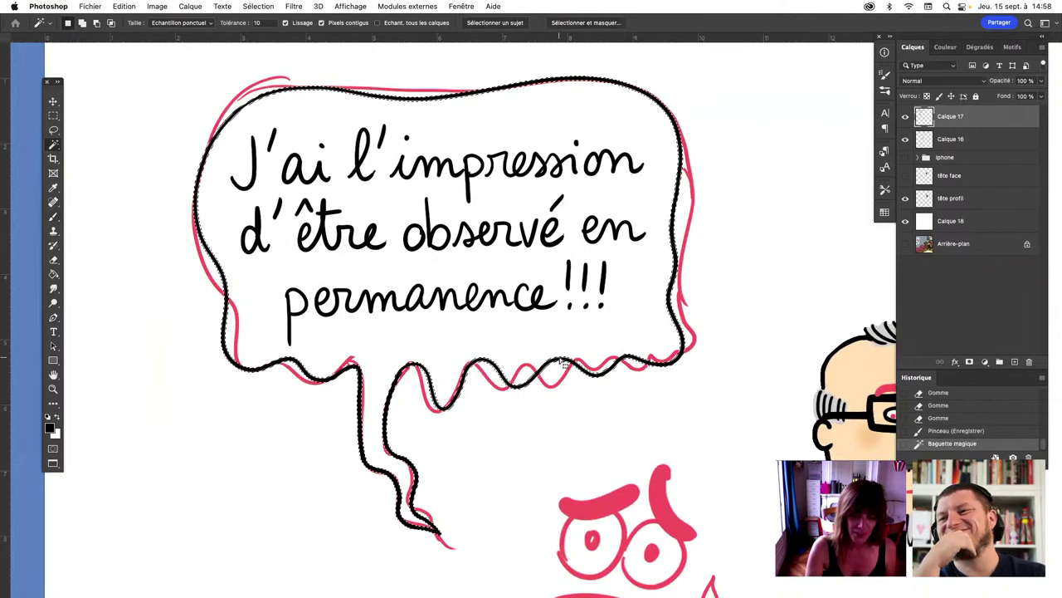
pyautogui.click(123, 7)
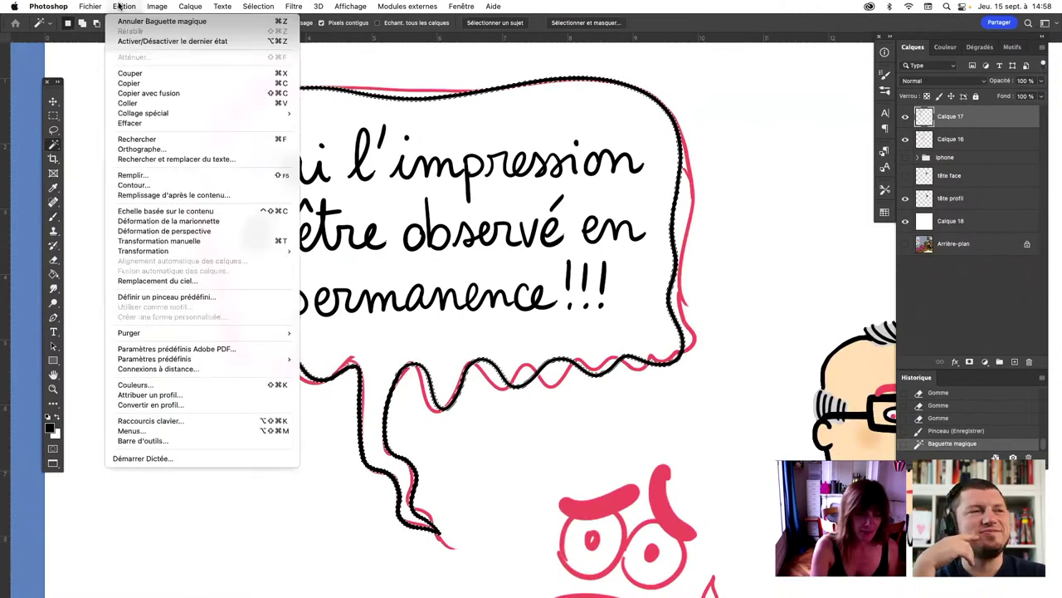
pyautogui.moveTo(143, 251)
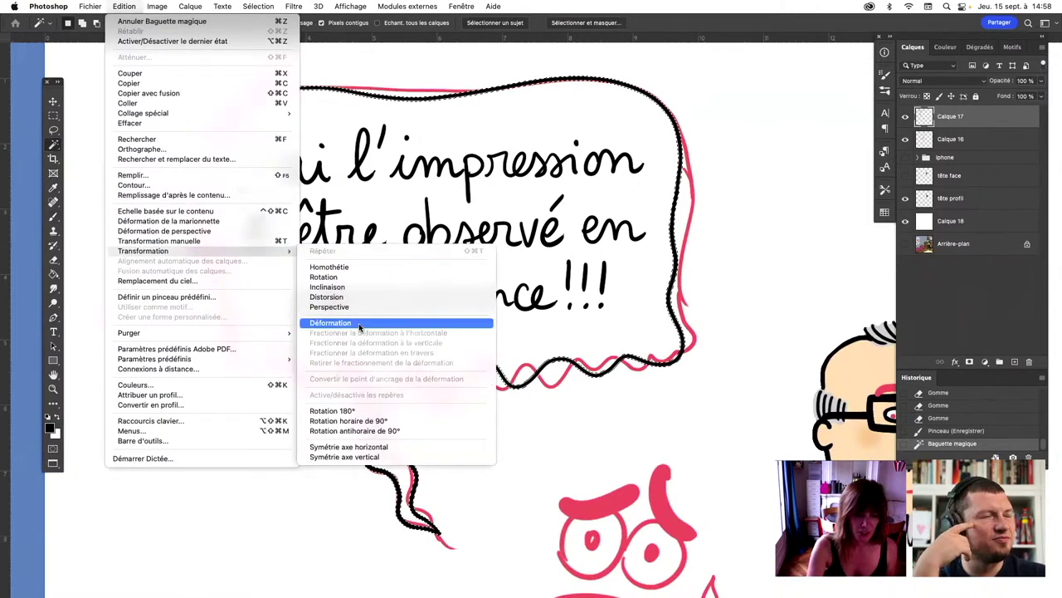
pyautogui.click(359, 324)
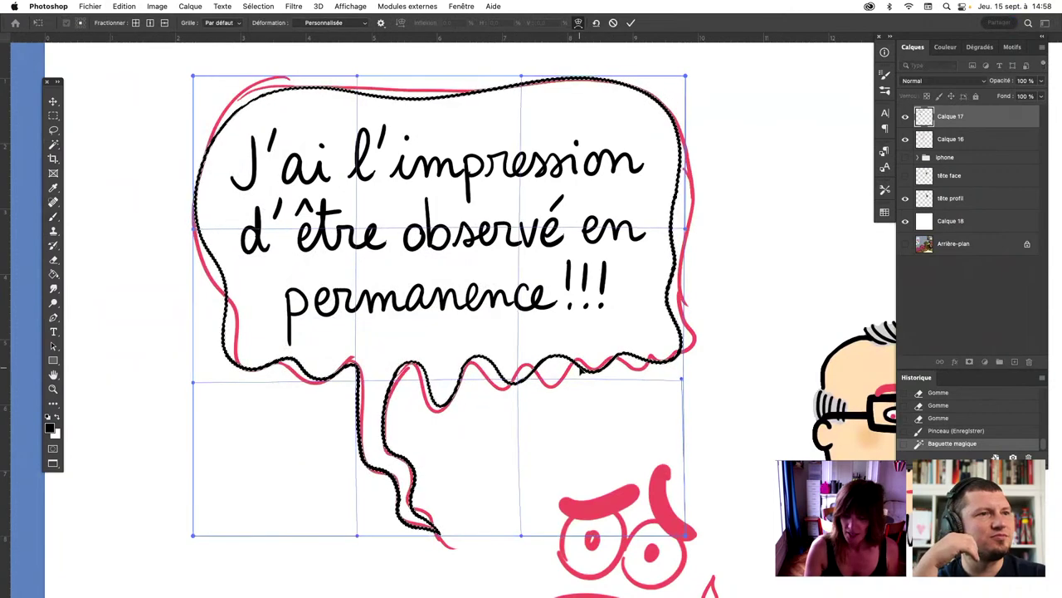
pyautogui.moveTo(677, 229); pyautogui.dragTo(705, 242)
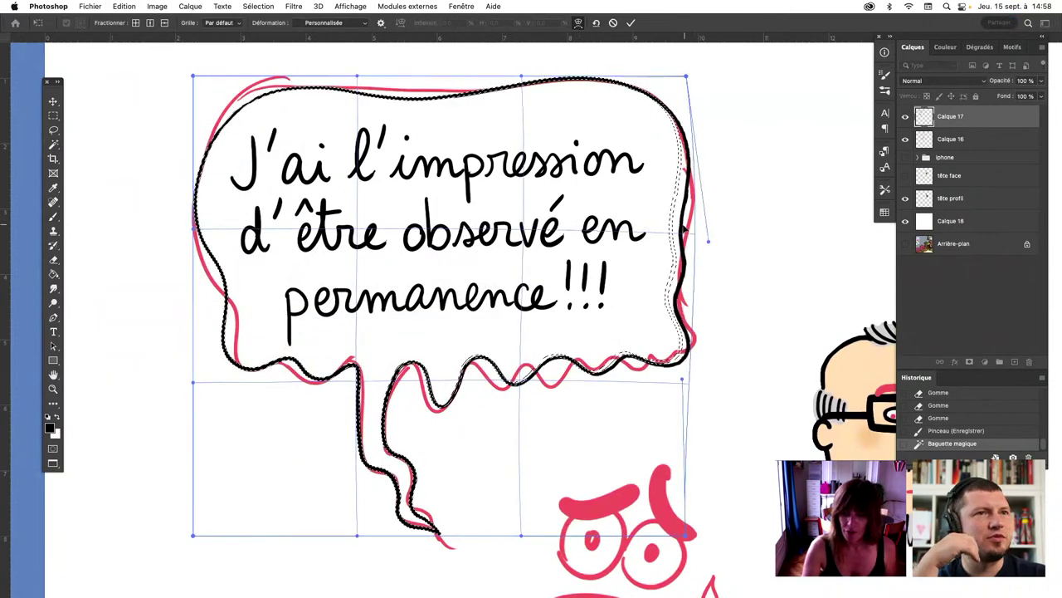
pyautogui.moveTo(631, 80); pyautogui.dragTo(615, 89)
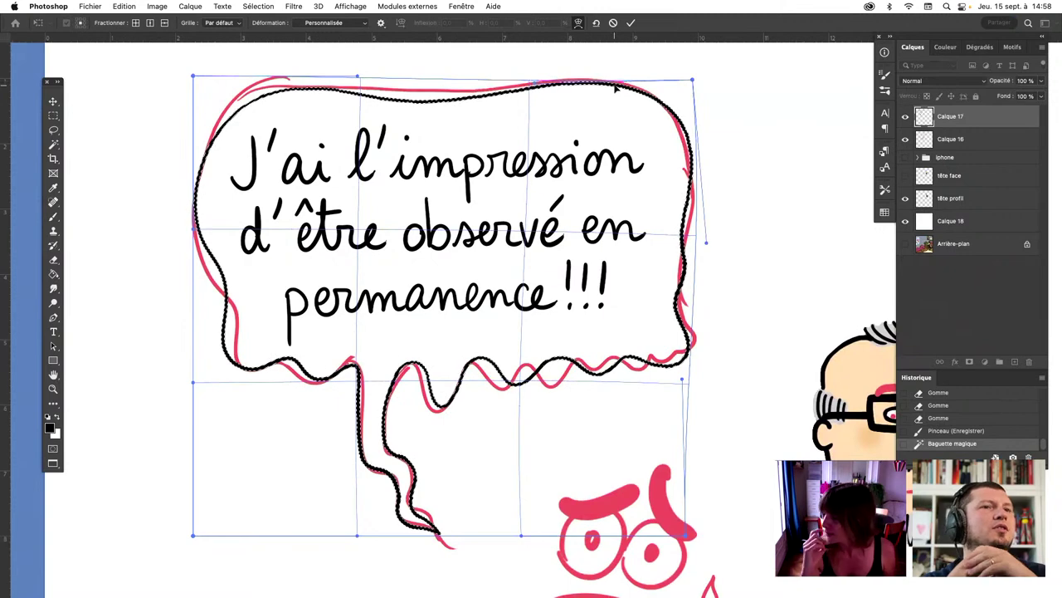
pyautogui.click(54, 131)
pyautogui.hotkey('ctrl', 'd')
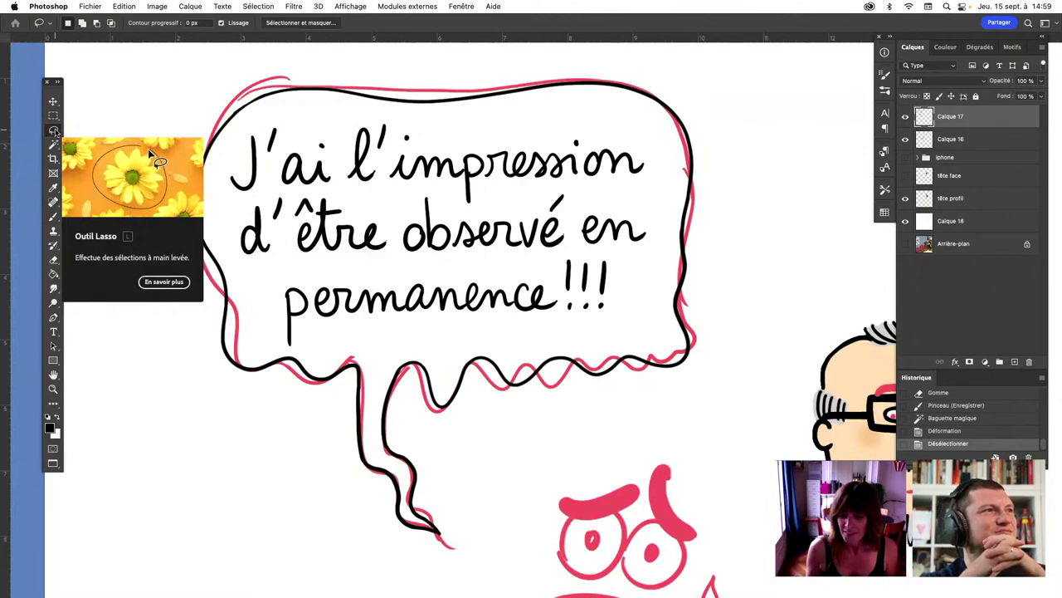
# Squash the black bubble outline slightly in height with Free Transform, then deselect
pyautogui.click(54, 144)
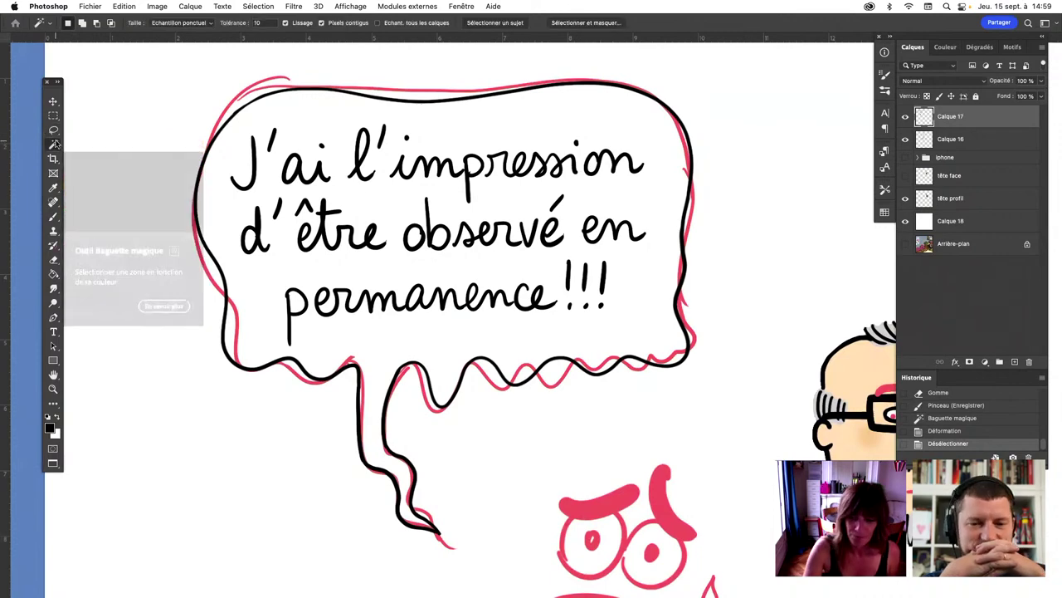
pyautogui.click(682, 281)
pyautogui.click(52, 103)
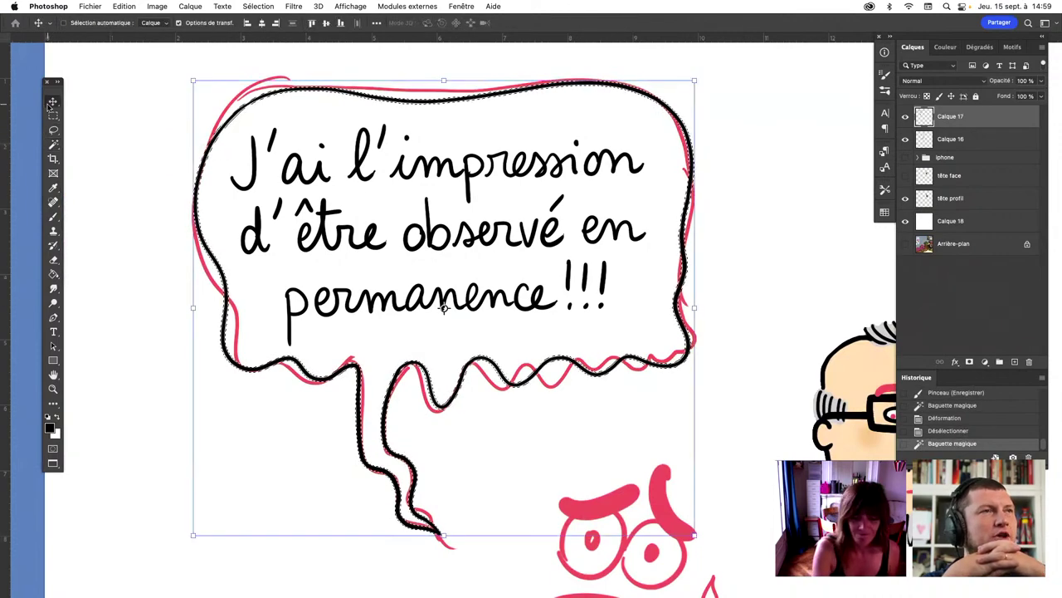
pyautogui.moveTo(443, 535); pyautogui.dragTo(442, 532)
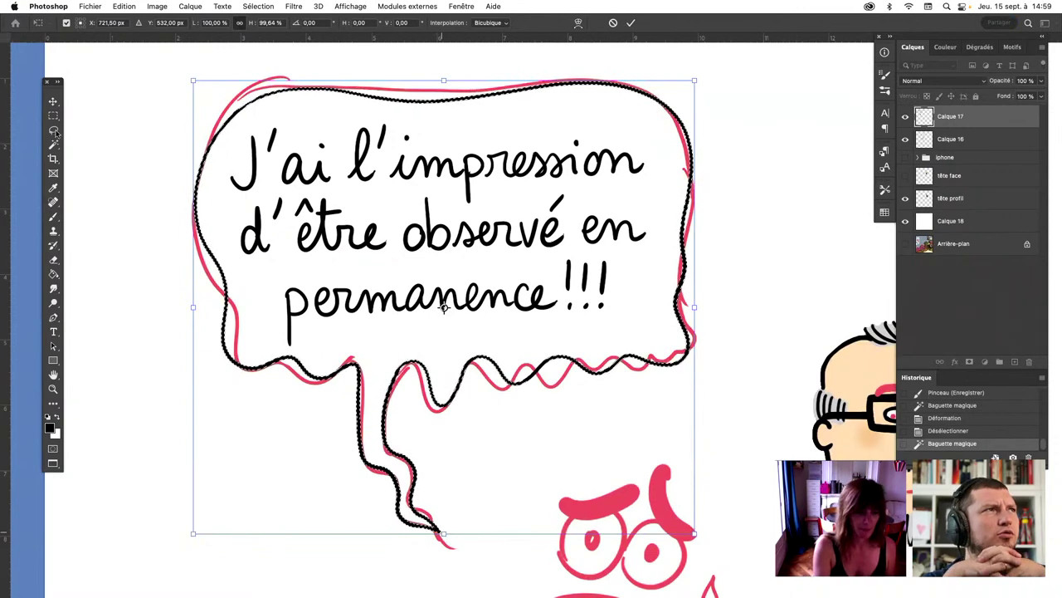
pyautogui.press('l')
pyautogui.hotkey('ctrl', 'd')
# Lasso the first p of 'permanence' and nudge it up one step
pyautogui.moveTo(274, 297); pyautogui.dragTo(281, 282)
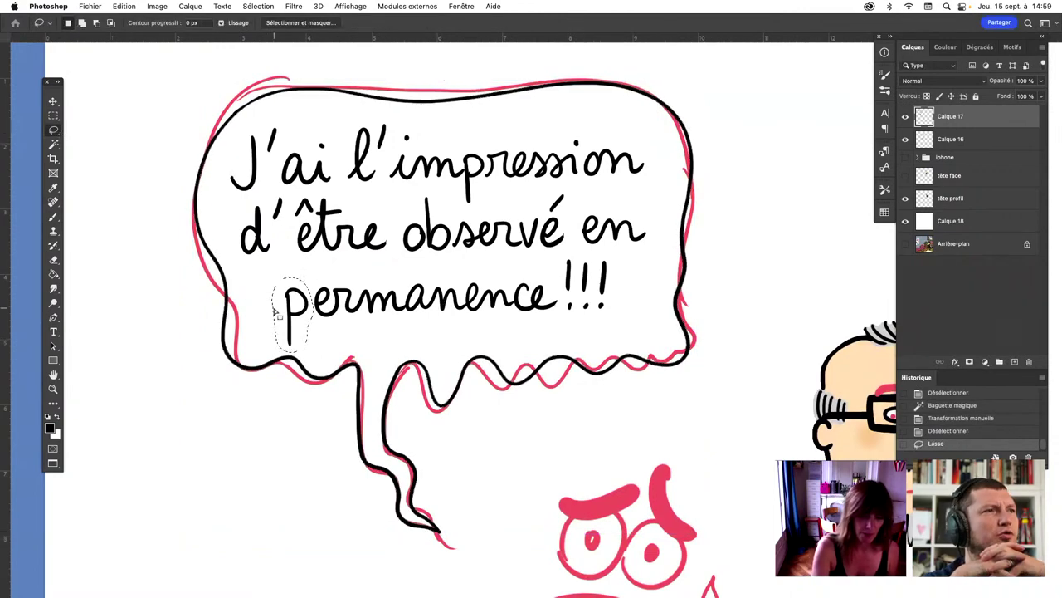
pyautogui.click(53, 102)
pyautogui.press('Up')
pyautogui.press('Up')
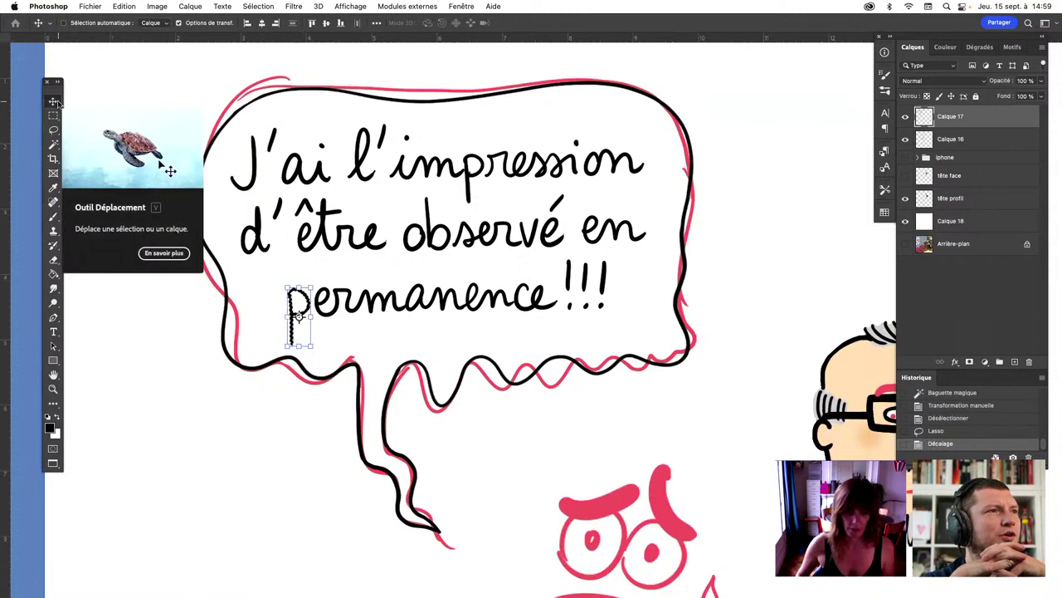
pyautogui.hotkey('ctrl', 'd')
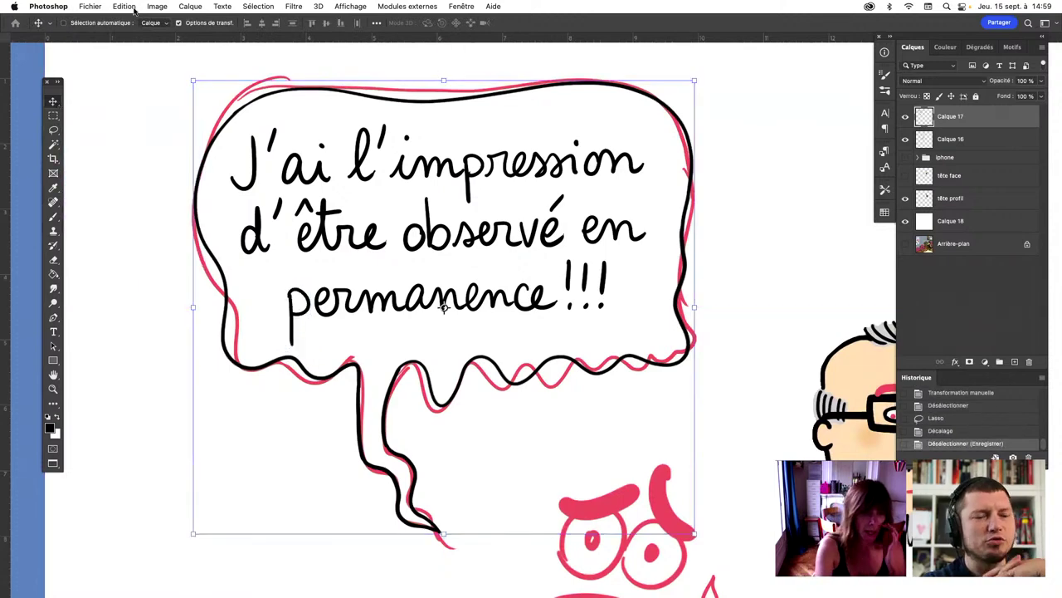
# Reselect the black bubble outline by colour for another edit
pyautogui.click(54, 144)
pyautogui.click(236, 108)
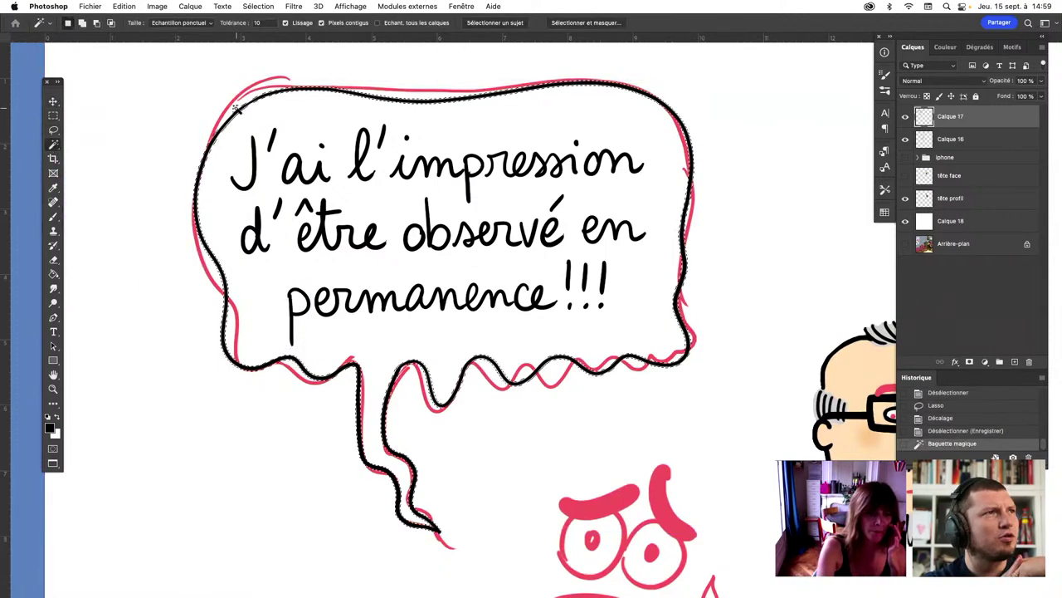
pyautogui.click(124, 5)
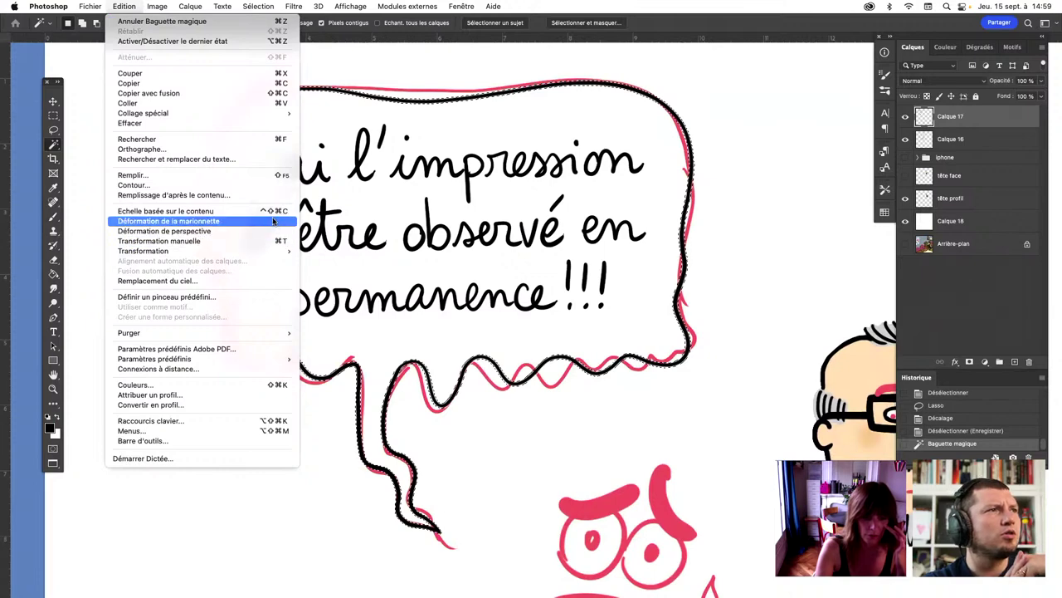
# Puppet-warp the bubble outline, pinning tail and top edge and pulling the top down, then deselect
pyautogui.click(273, 221)
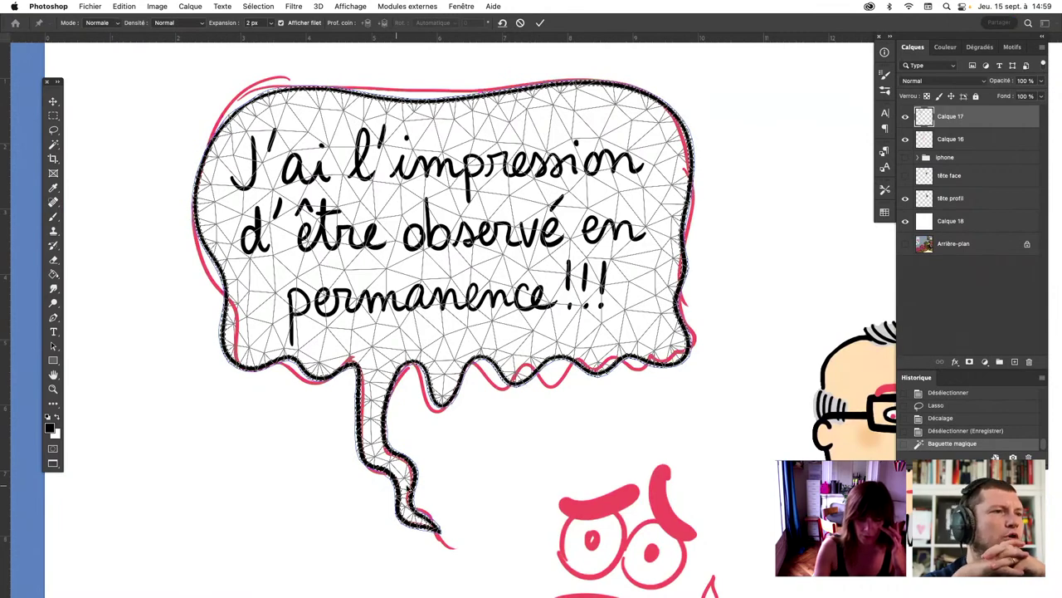
pyautogui.click(396, 485)
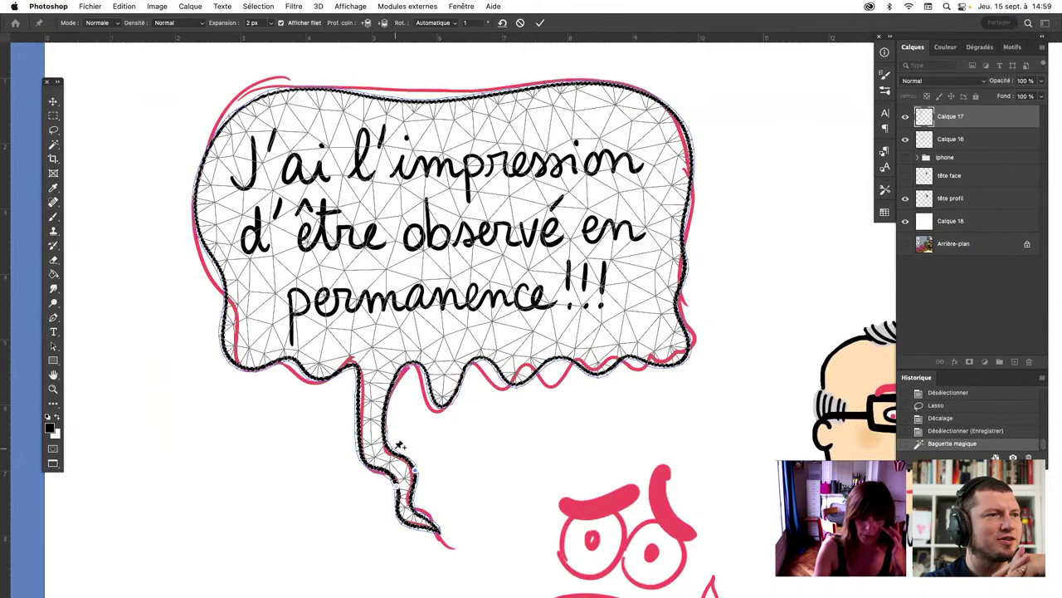
pyautogui.click(320, 84)
pyautogui.click(561, 84)
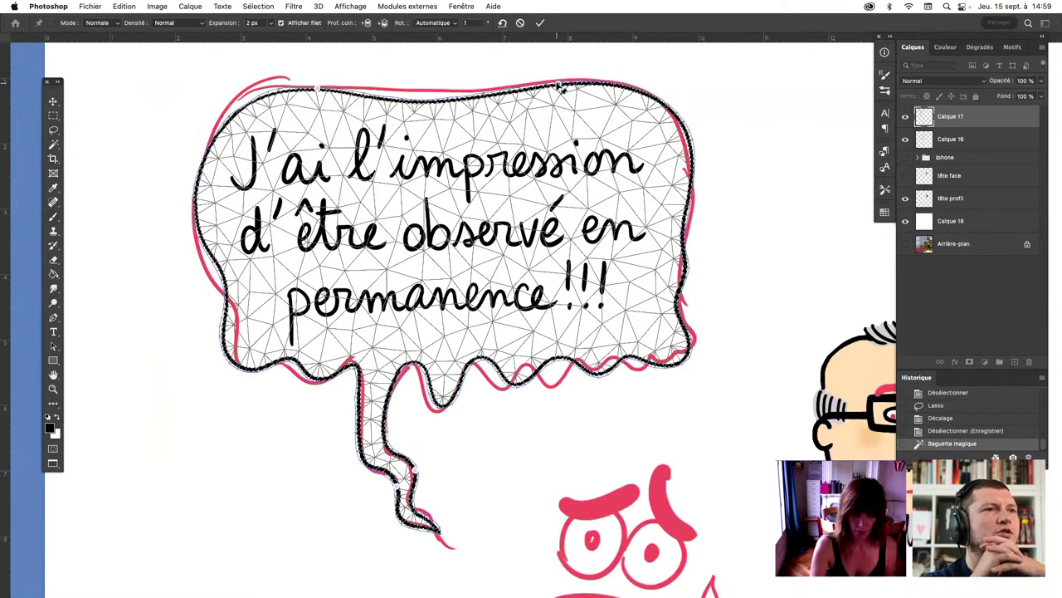
pyautogui.click(53, 102)
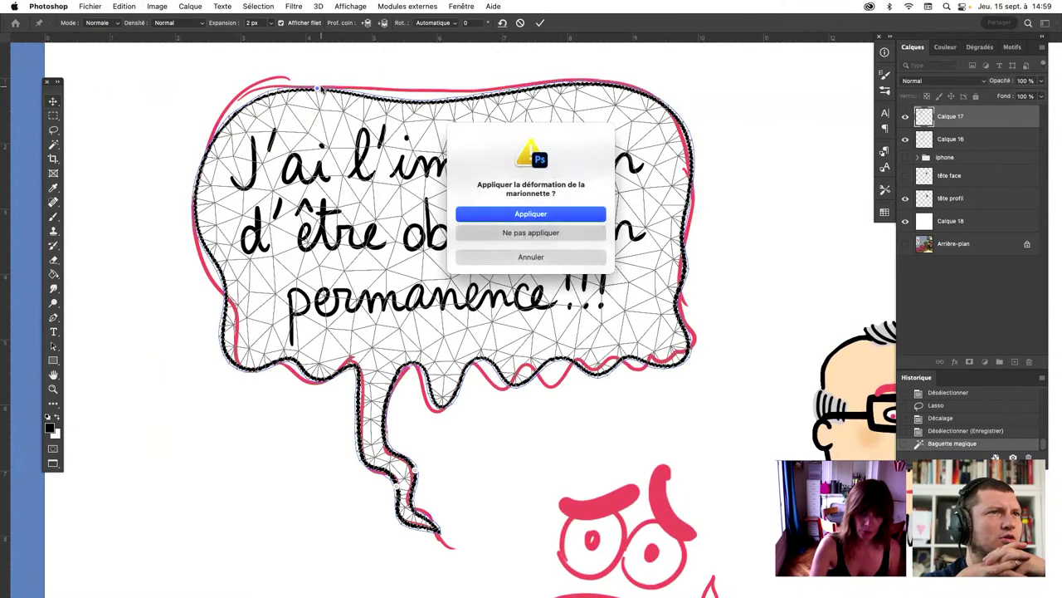
pyautogui.click(555, 256)
pyautogui.click(558, 254)
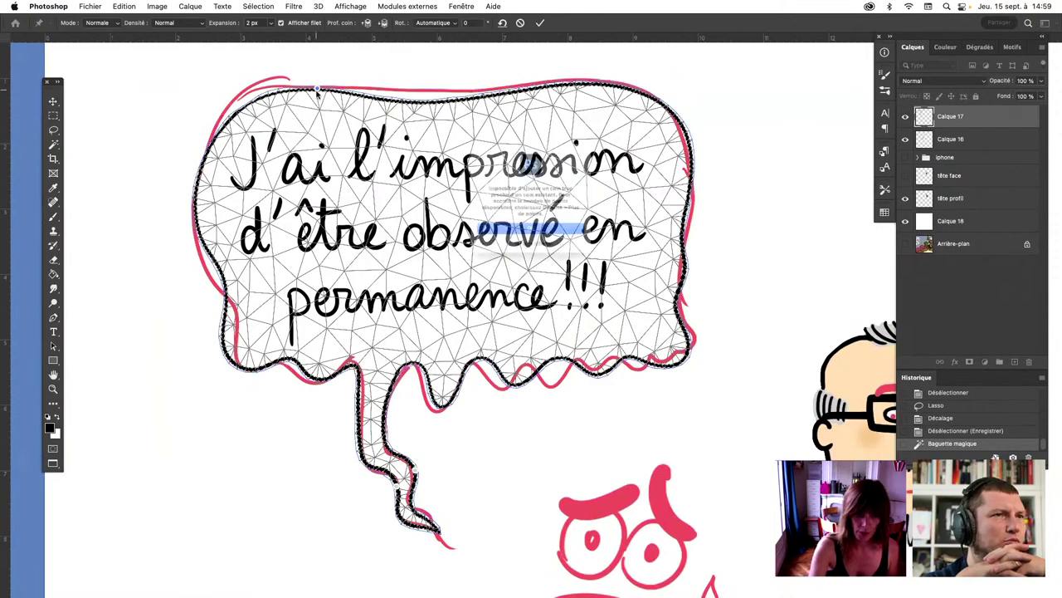
pyautogui.click(559, 242)
pyautogui.moveTo(319, 93)
pyautogui.mouseDown()
pyautogui.moveTo(338, 128)
pyautogui.moveTo(323, 92)
pyautogui.mouseUp()
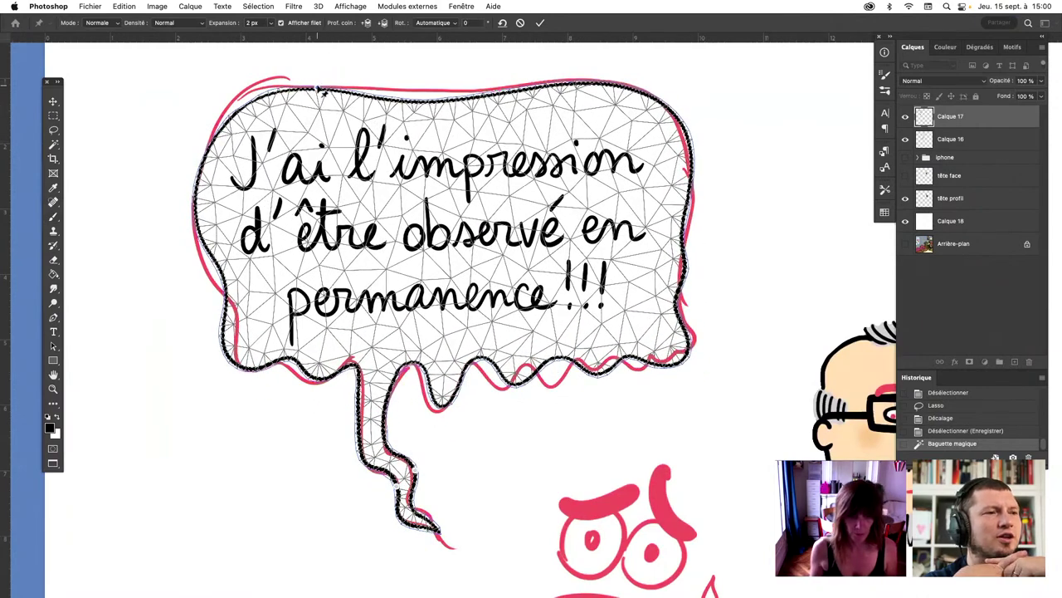
pyautogui.press('Return')
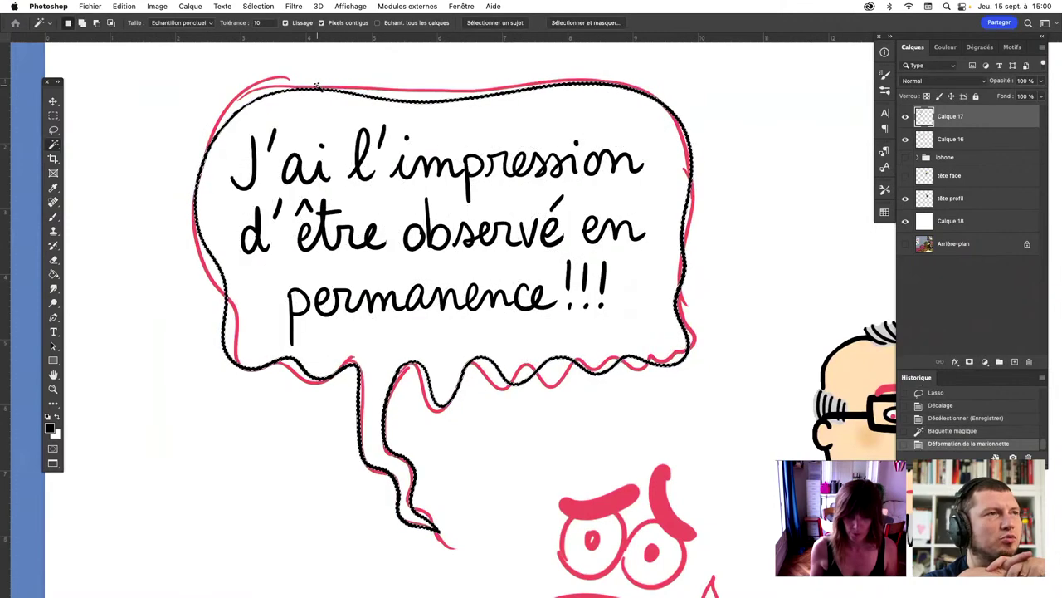
pyautogui.hotkey('ctrl', 'd')
# Reselect the bubble's black outline and begin a second Puppet Warp on it
pyautogui.click(439, 533)
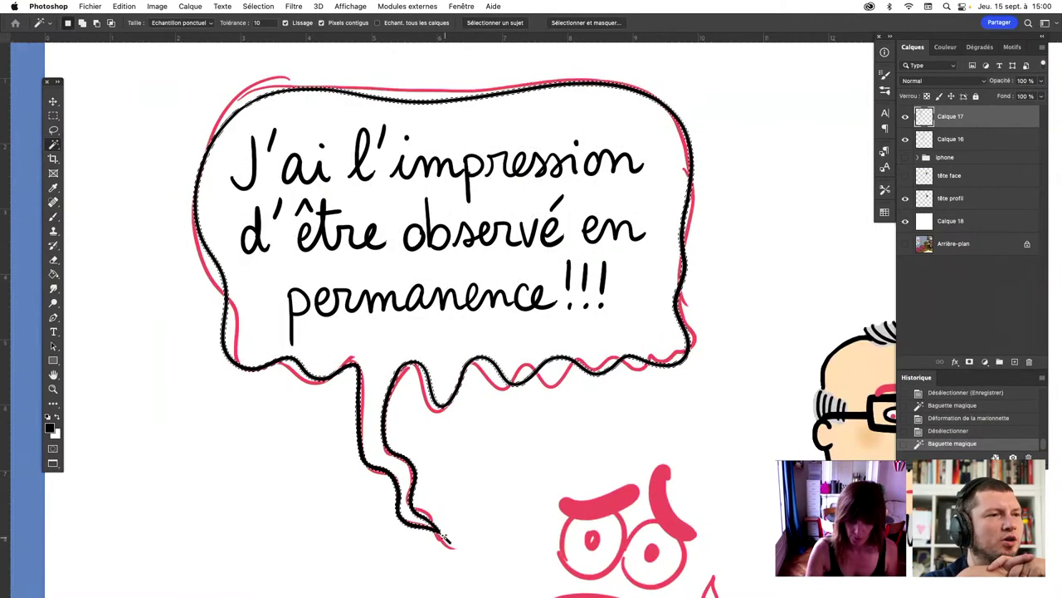
pyautogui.click(123, 6)
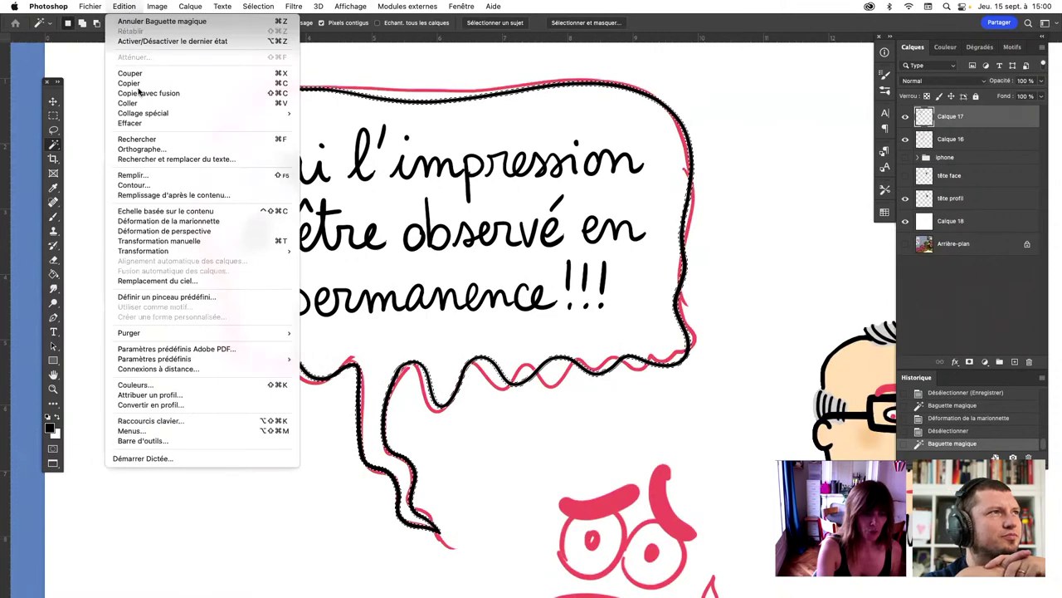
pyautogui.click(256, 222)
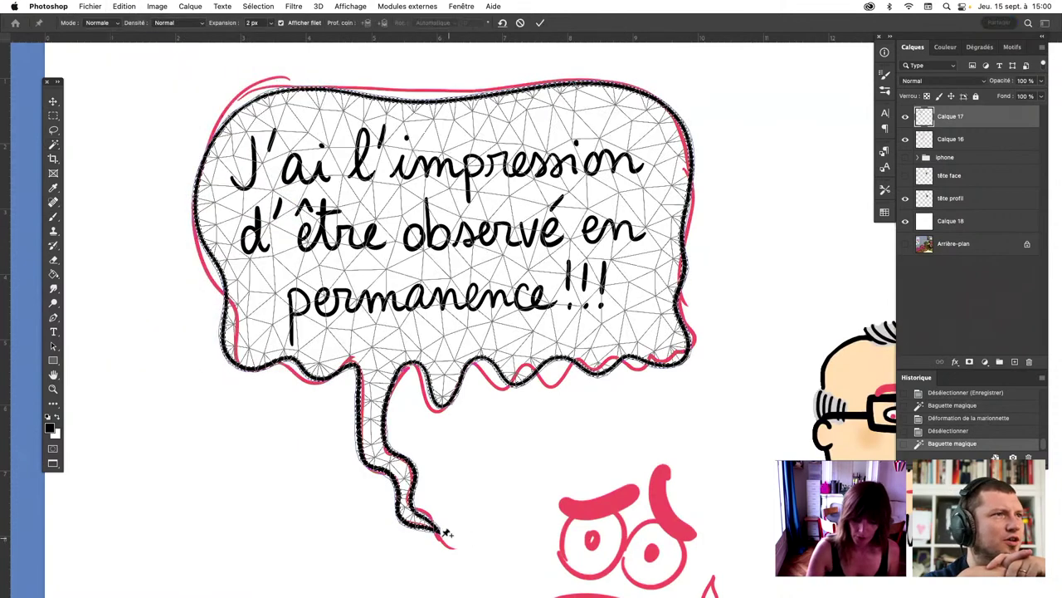
pyautogui.press('v')
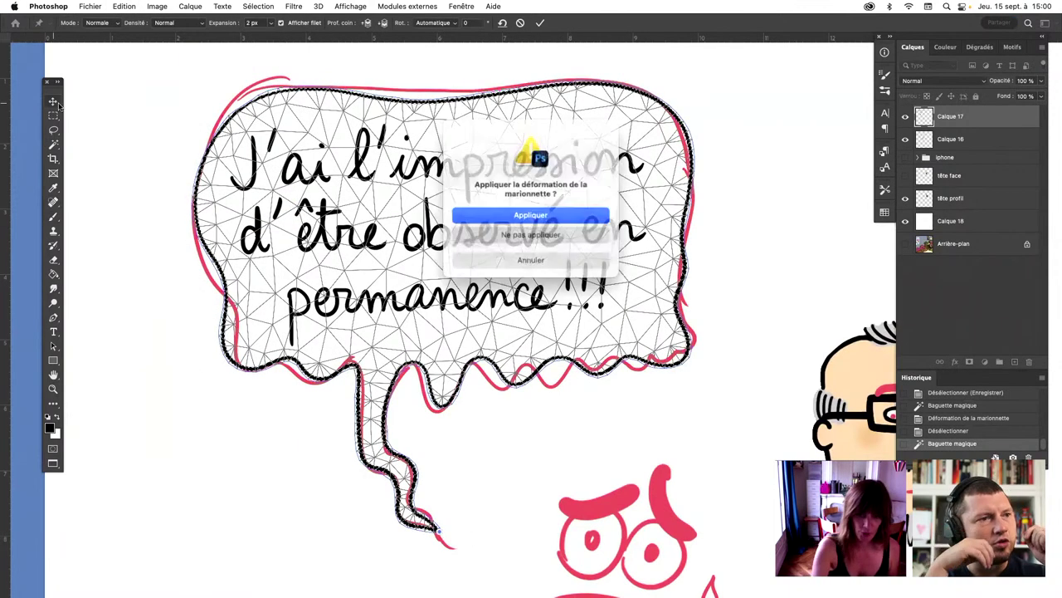
pyautogui.click(531, 257)
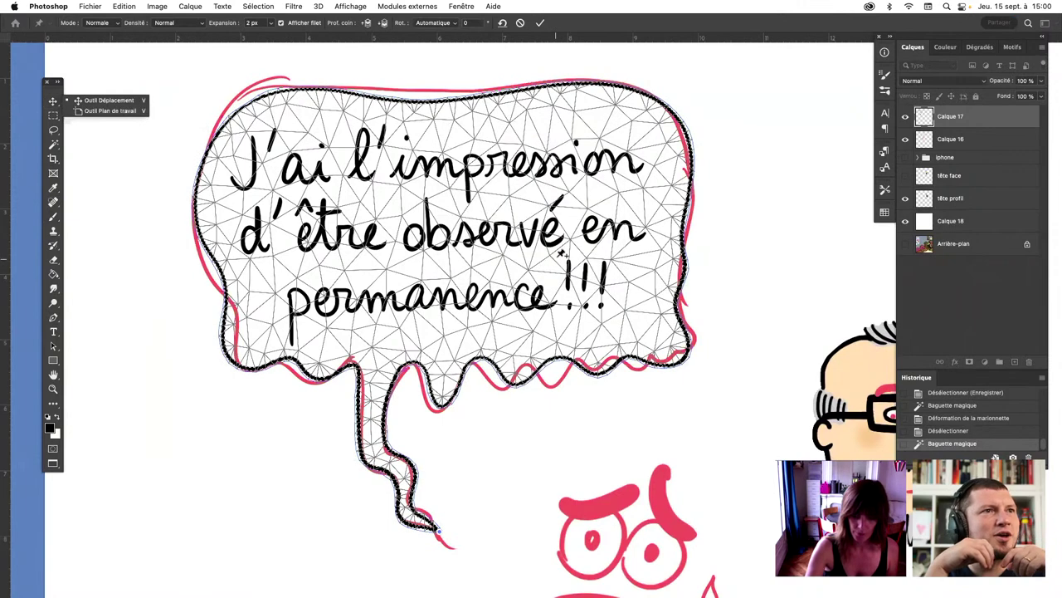
pyautogui.click(444, 538)
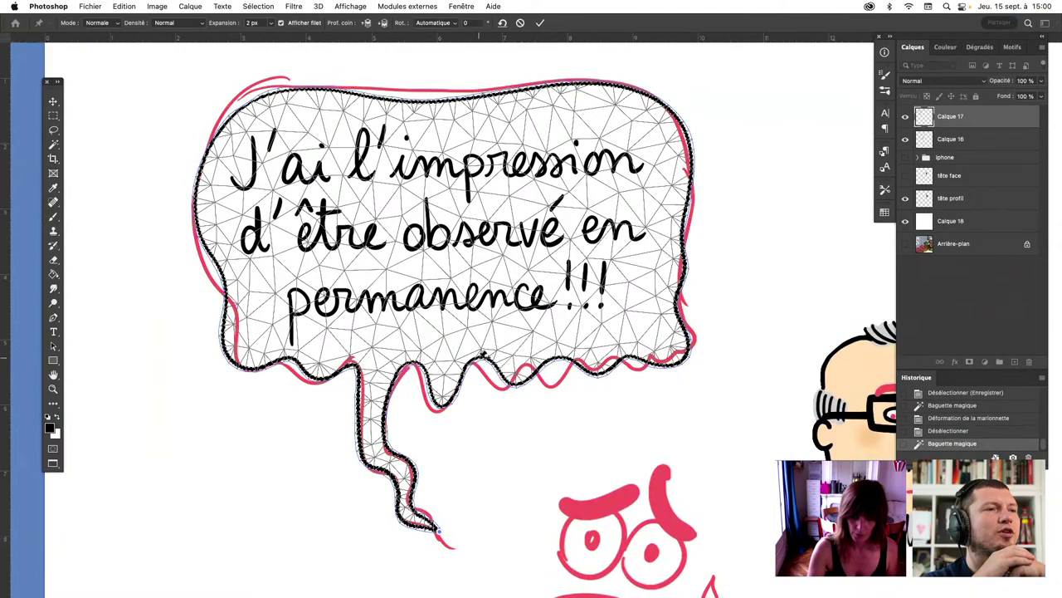
# Rotate and bend the bubble's upper edge around pins, then discard that warp
pyautogui.moveTo(521, 358)
pyautogui.mouseDown()
pyautogui.moveTo(606, 425)
pyautogui.moveTo(374, 390)
pyautogui.moveTo(479, 352)
pyautogui.mouseUp()
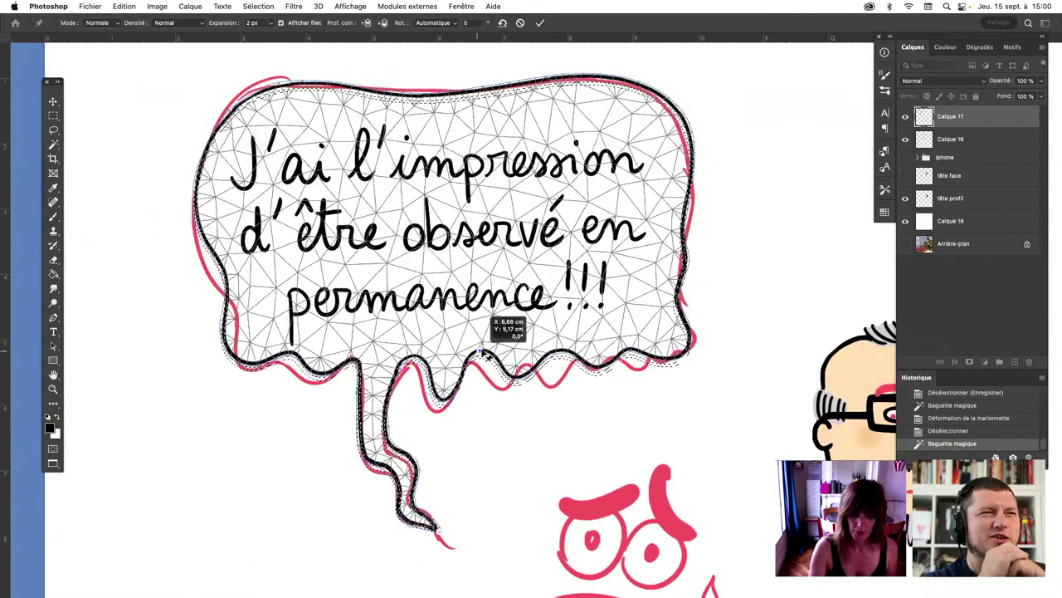
pyautogui.moveTo(479, 352); pyautogui.dragTo(482, 352)
pyautogui.moveTo(694, 350); pyautogui.dragTo(696, 348)
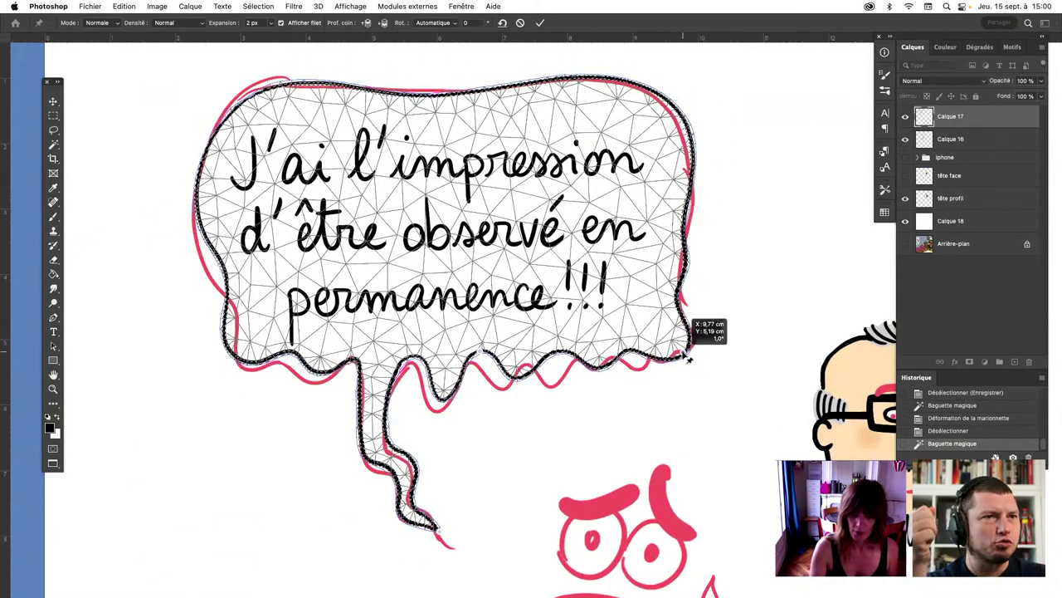
pyautogui.moveTo(462, 102); pyautogui.dragTo(629, 135)
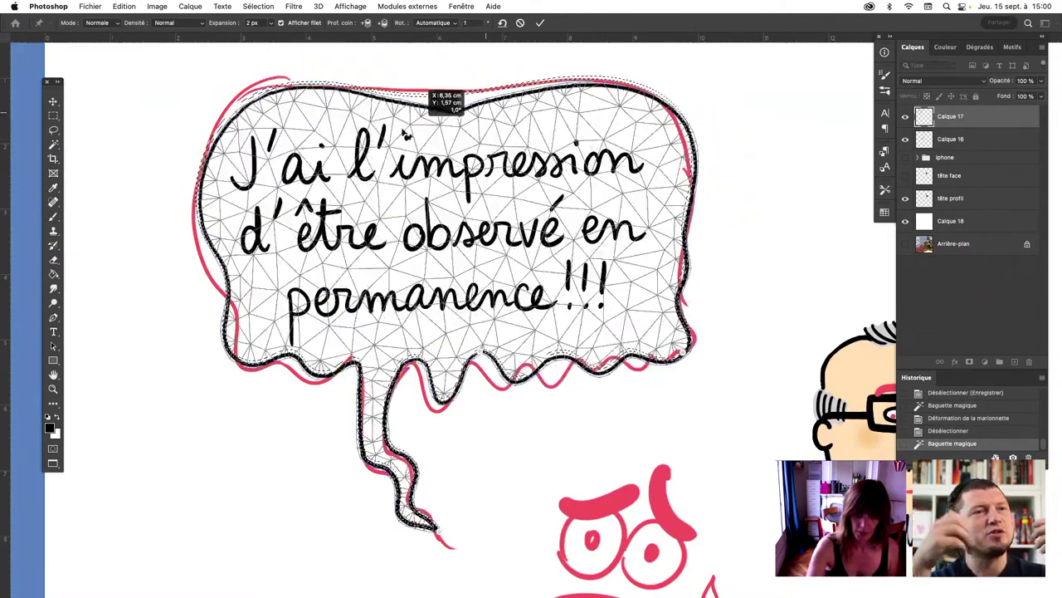
pyautogui.moveTo(629, 136); pyautogui.dragTo(316, 191)
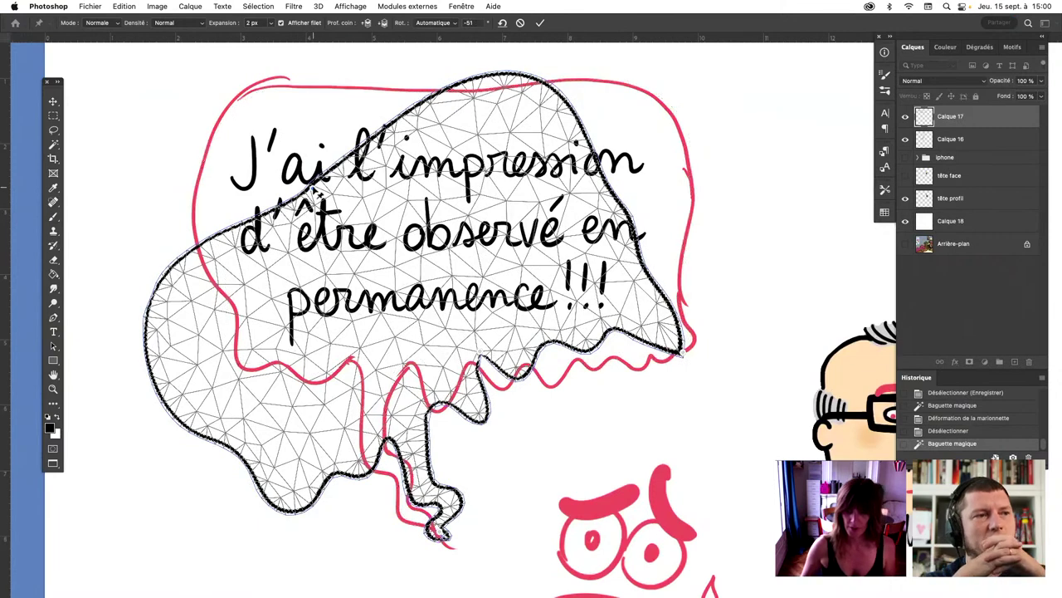
pyautogui.press('Return')
pyautogui.press('super+z')
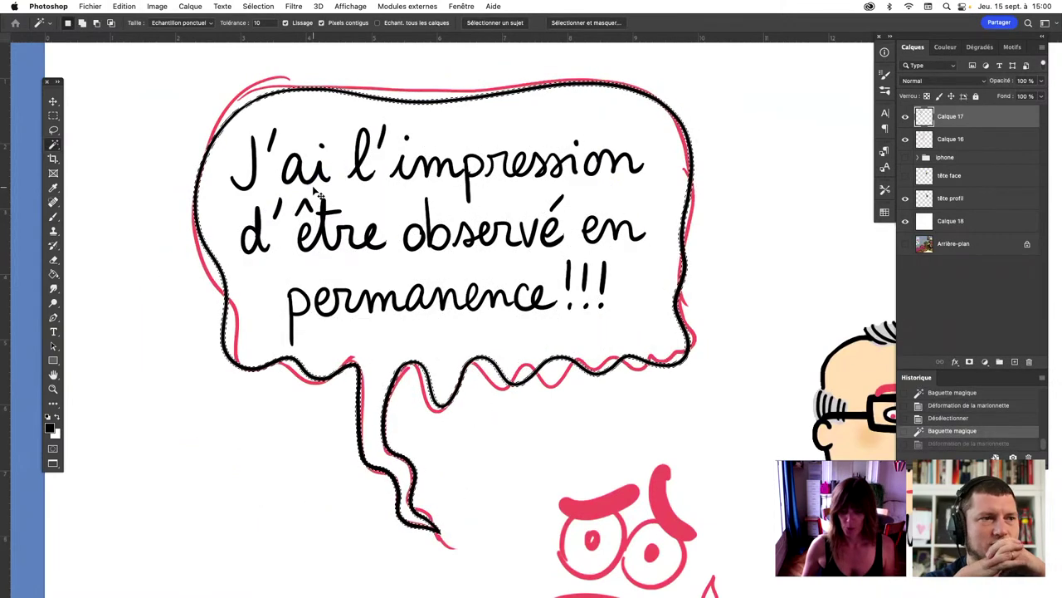
# From the deselected history state, warp the bubble's lower-right corner inward, then deselect
pyautogui.click(988, 420)
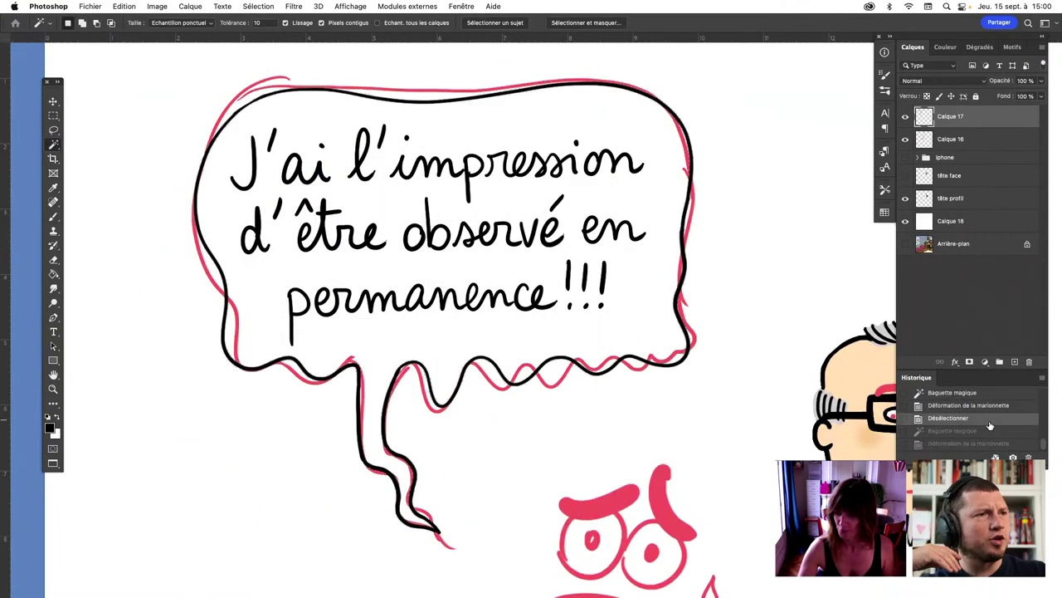
pyautogui.moveTo(717, 438)
pyautogui.mouseDown()
pyautogui.moveTo(675, 454)
pyautogui.moveTo(675, 467)
pyautogui.mouseUp()
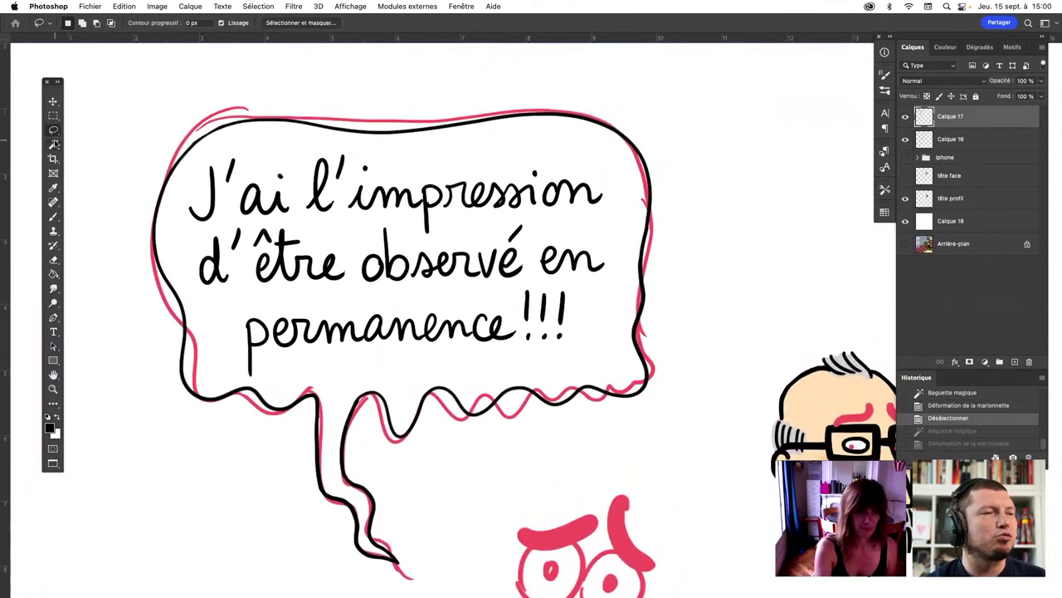
pyautogui.click(641, 331)
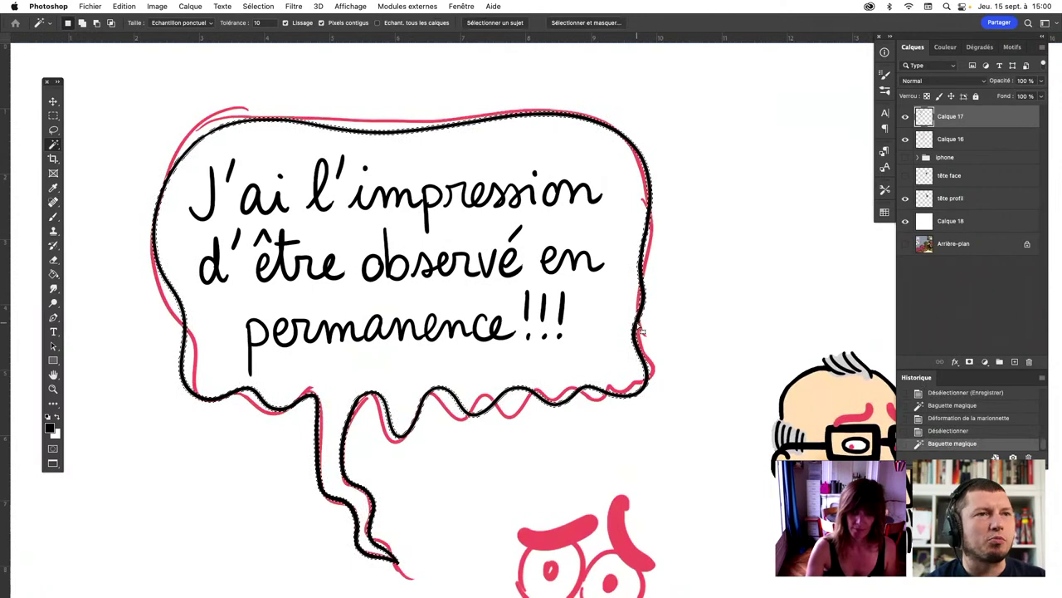
pyautogui.click(124, 7)
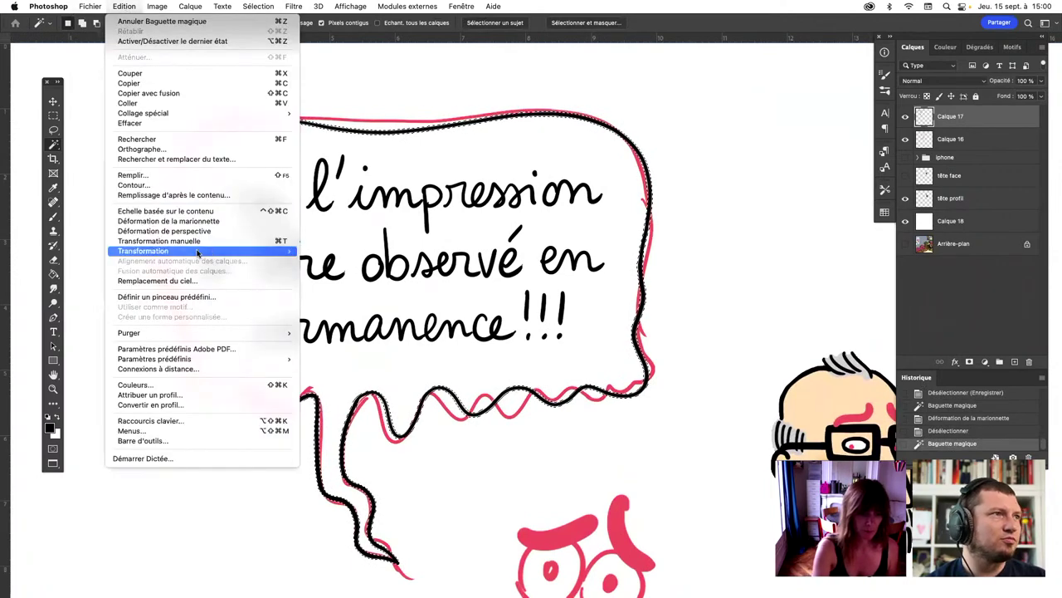
pyautogui.click(365, 305)
pyautogui.moveTo(622, 399); pyautogui.dragTo(437, 387)
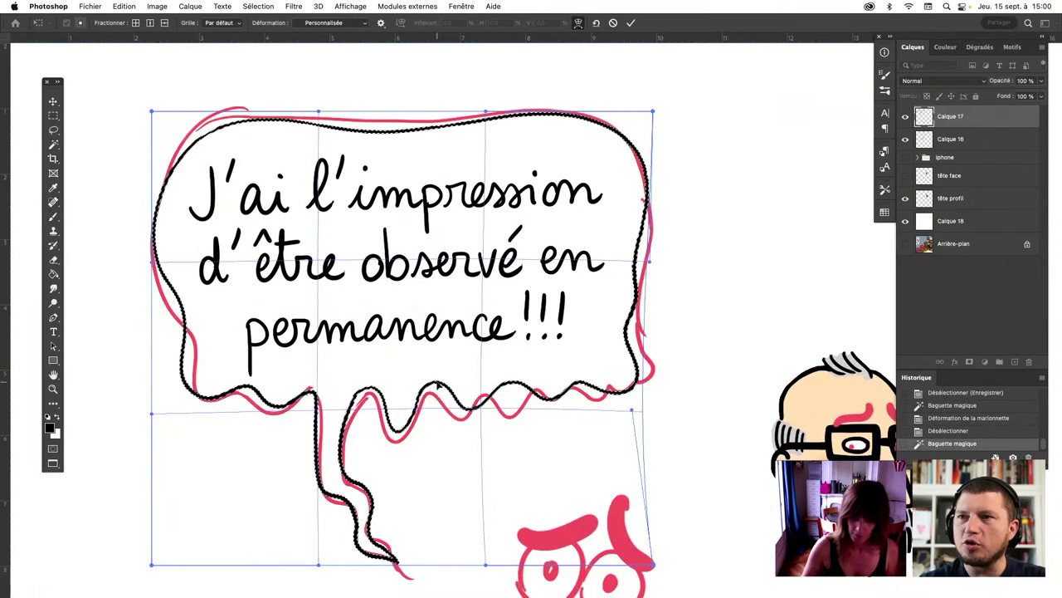
pyautogui.press('Return')
pyautogui.hotkey('ctrl', 'd')
pyautogui.moveTo(648, 356); pyautogui.dragTo(624, 93)
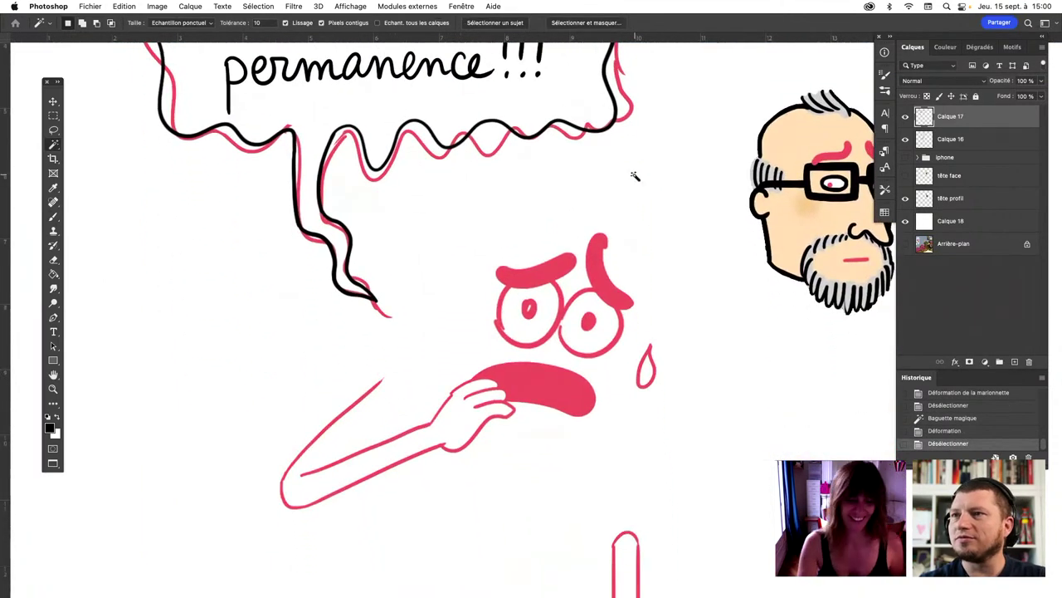
# Save the document and trace both eye outlines in black with the Brush
pyautogui.click(54, 217)
pyautogui.hotkey('ctrl', 's')
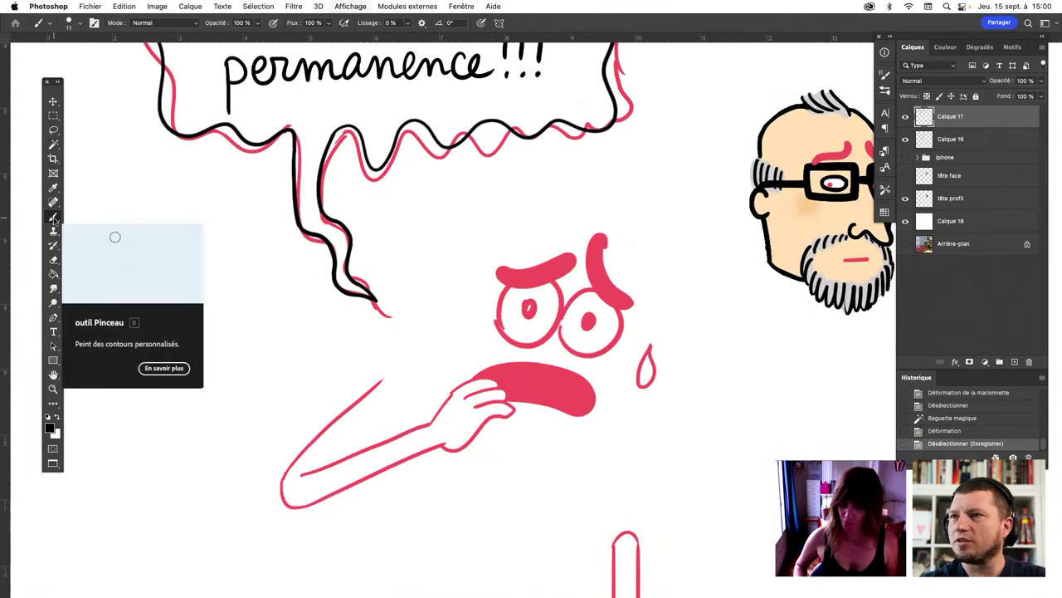
pyautogui.scroll(2, 538, 319)
pyautogui.moveTo(490, 252)
pyautogui.mouseDown()
pyautogui.moveTo(531, 364)
pyautogui.moveTo(545, 241)
pyautogui.moveTo(572, 249)
pyautogui.mouseUp()
pyautogui.hotkey('ctrl', 'z')
pyautogui.hotkey('ctrl', 'z')
pyautogui.moveTo(483, 263)
pyautogui.mouseDown()
pyautogui.moveTo(523, 369)
pyautogui.moveTo(544, 241)
pyautogui.mouseUp()
pyautogui.hotkey('ctrl', 'z')
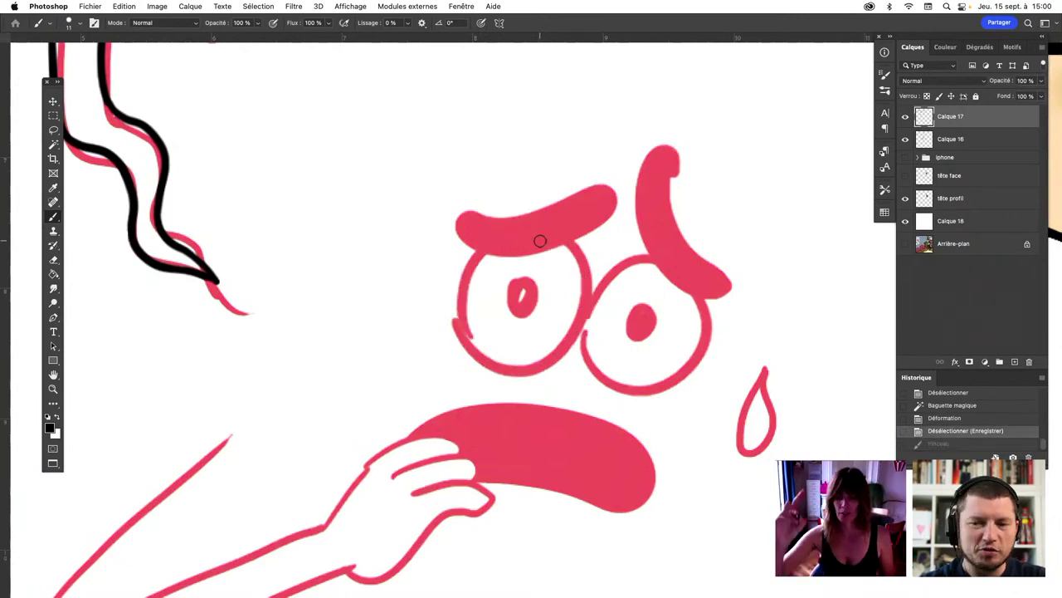
pyautogui.moveTo(478, 250)
pyautogui.mouseDown()
pyautogui.moveTo(477, 332)
pyautogui.moveTo(548, 365)
pyautogui.moveTo(493, 362)
pyautogui.moveTo(553, 238)
pyautogui.moveTo(465, 270)
pyautogui.moveTo(556, 239)
pyautogui.mouseUp()
pyautogui.hotkey('ctrl', 'z')
pyautogui.hotkey('ctrl', 'z')
pyautogui.hotkey('ctrl', 'z')
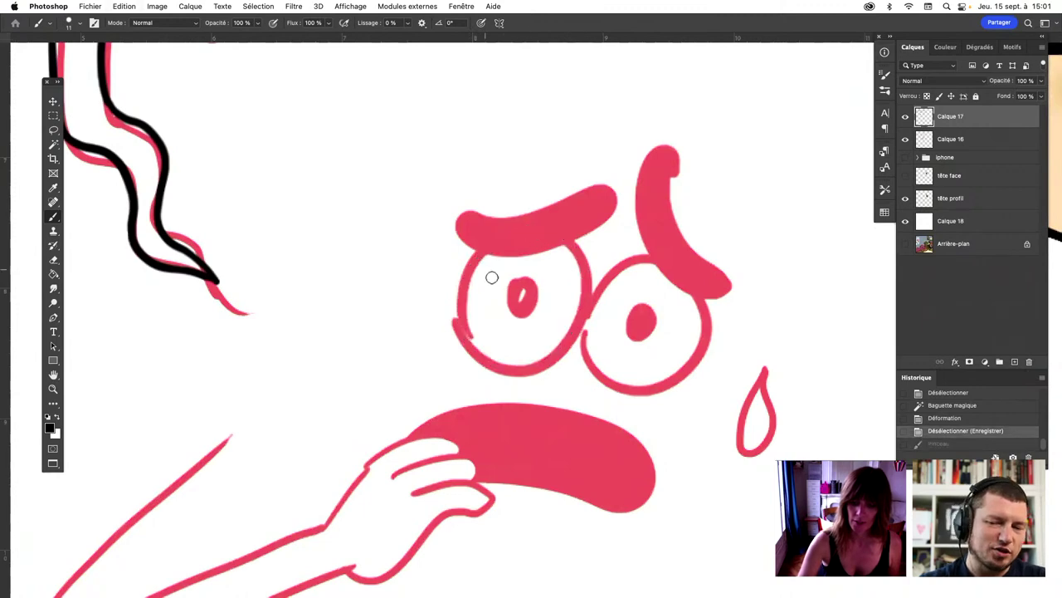
pyautogui.moveTo(490, 251)
pyautogui.mouseDown()
pyautogui.moveTo(469, 349)
pyautogui.moveTo(540, 235)
pyautogui.mouseUp()
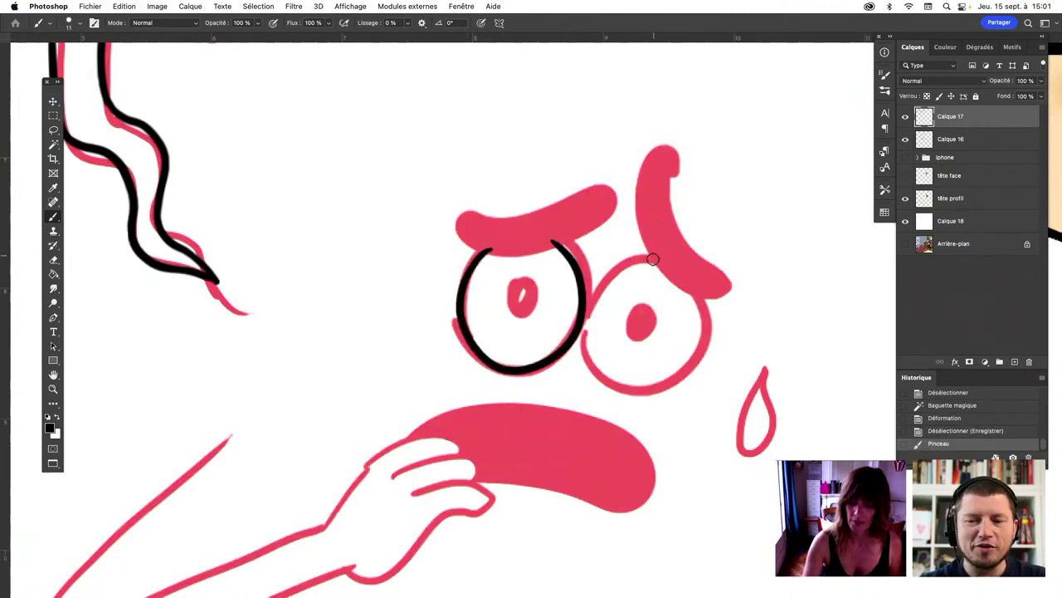
pyautogui.moveTo(653, 260)
pyautogui.mouseDown()
pyautogui.moveTo(678, 384)
pyautogui.moveTo(709, 307)
pyautogui.moveTo(603, 282)
pyautogui.moveTo(700, 349)
pyautogui.moveTo(693, 284)
pyautogui.mouseUp()
pyautogui.hotkey('ctrl', 'z')
# Scribble black pupils into both eyes and adjust the brush size
pyautogui.moveTo(531, 276); pyautogui.dragTo(523, 314)
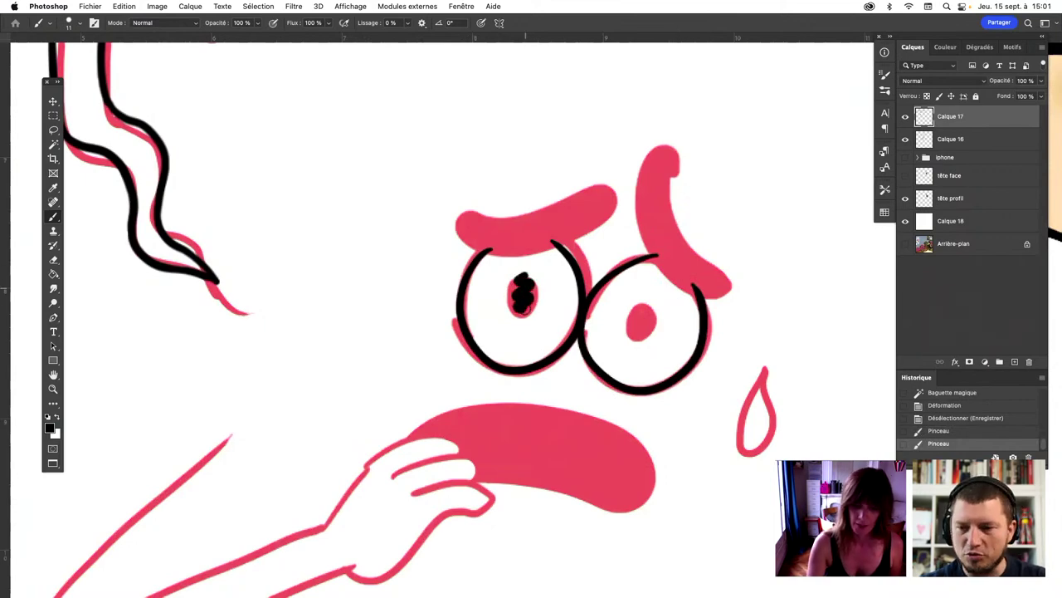
pyautogui.moveTo(637, 297); pyautogui.dragTo(641, 332)
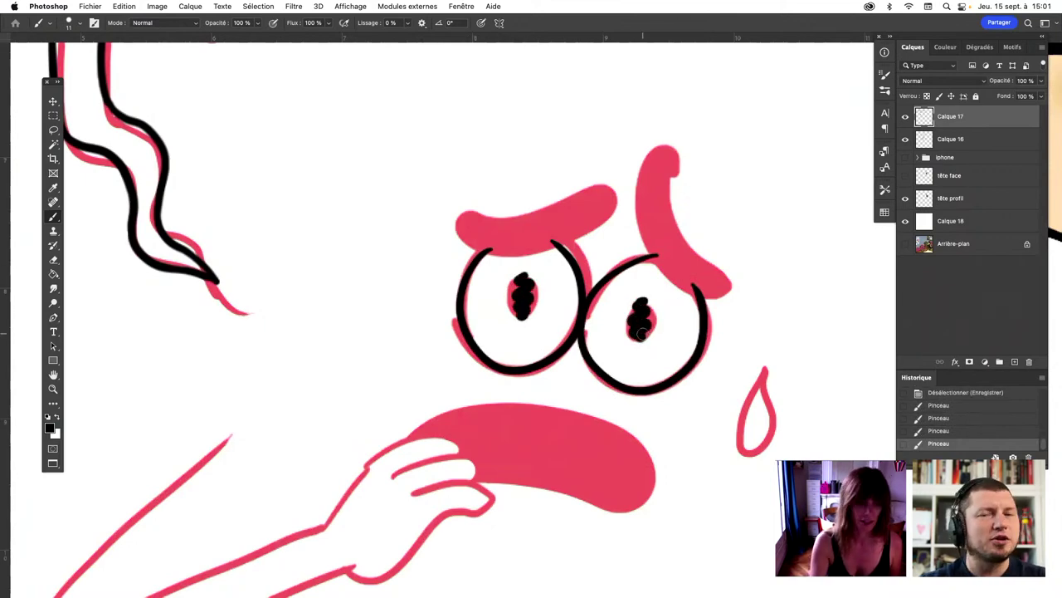
pyautogui.click(79, 24)
pyautogui.click(73, 59)
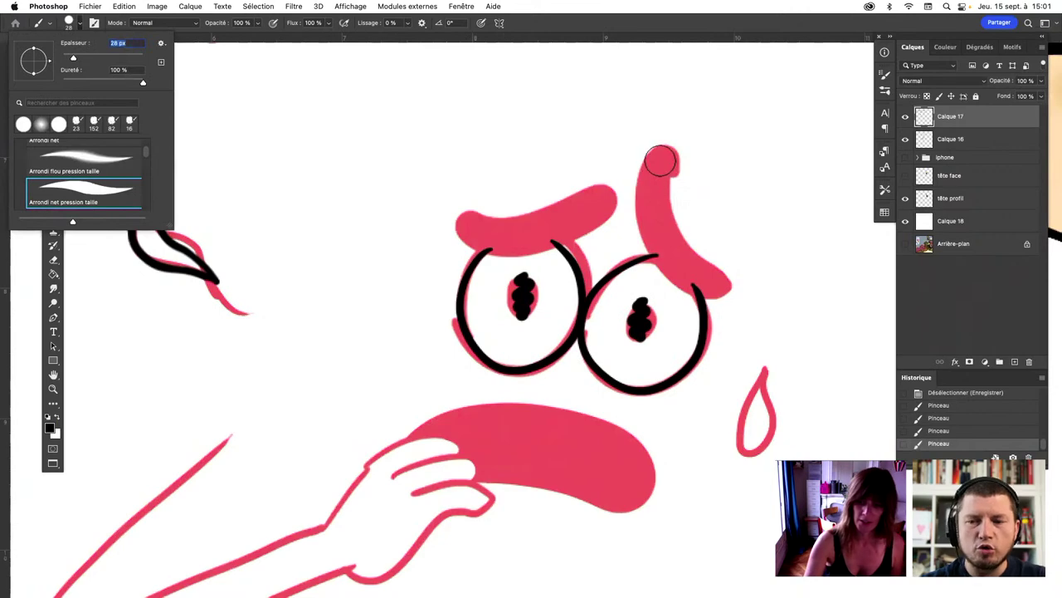
pyautogui.click(652, 162)
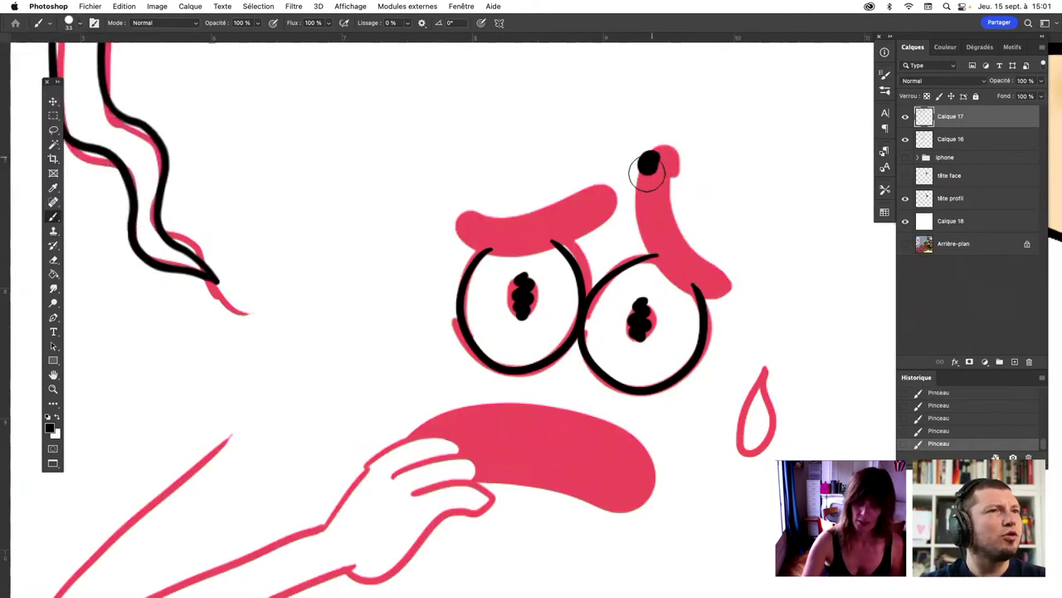
# Try painting black over the right eyebrow with the current brush
pyautogui.moveTo(651, 161); pyautogui.dragTo(739, 280)
pyautogui.hotkey('ctrl', 'z')
pyautogui.hotkey('ctrl', 'z')
pyautogui.moveTo(654, 166); pyautogui.dragTo(743, 282)
pyautogui.hotkey('ctrl', 'z')
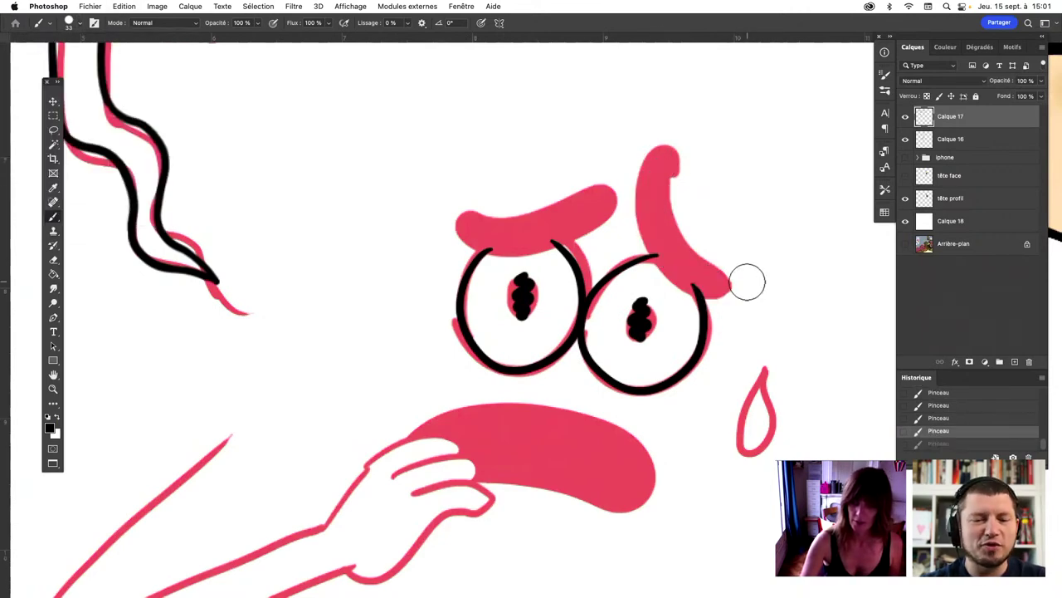
pyautogui.moveTo(652, 170)
pyautogui.mouseDown()
pyautogui.moveTo(644, 189)
pyautogui.moveTo(740, 280)
pyautogui.mouseUp()
pyautogui.hotkey('ctrl', 'z')
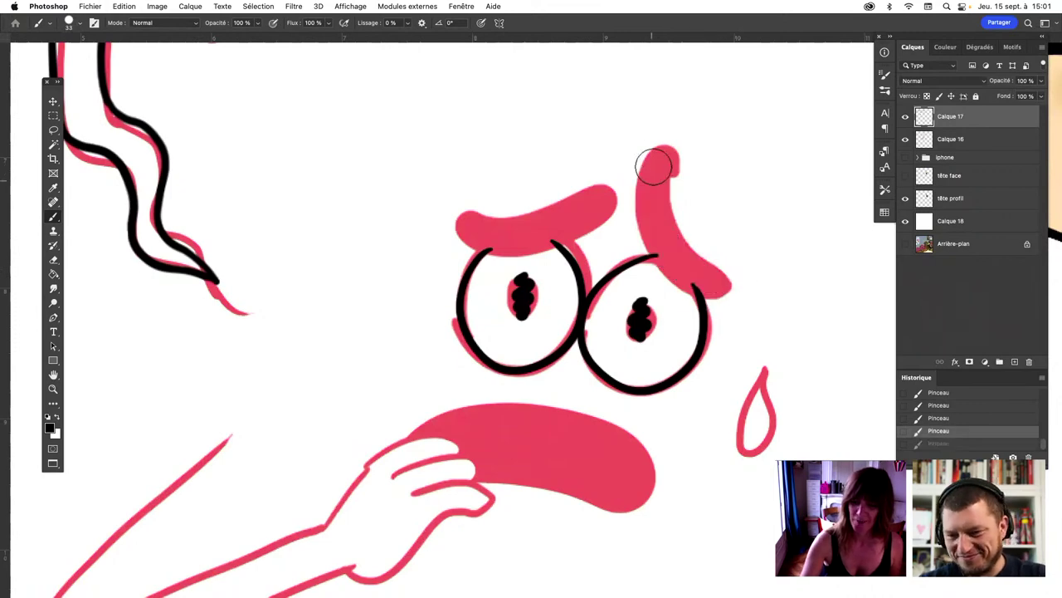
# Enlarge the brush to 42 px and ink the right eyebrow in black
pyautogui.click(71, 22)
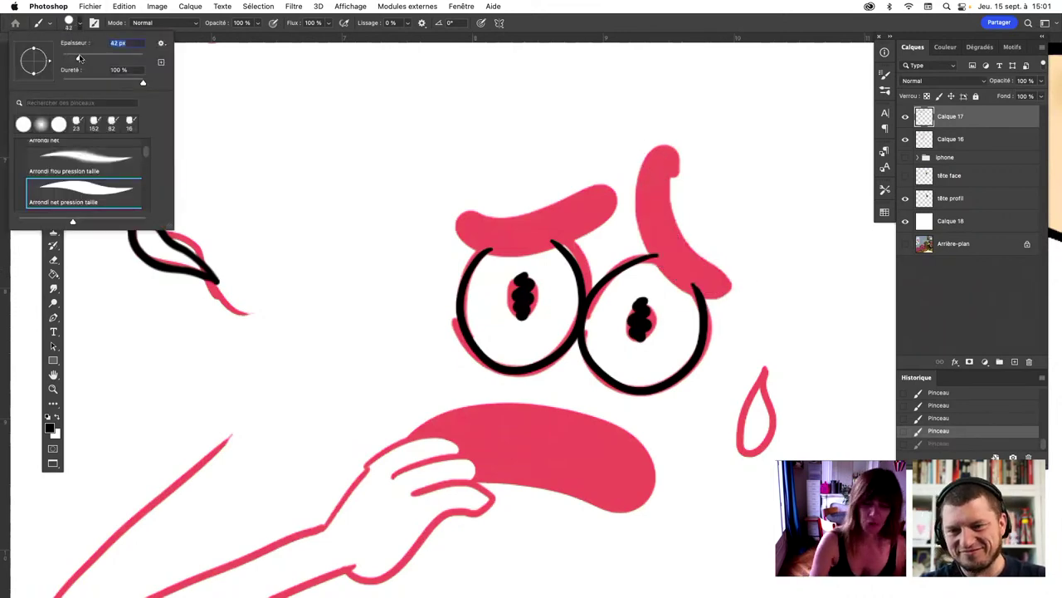
pyautogui.click(649, 162)
pyautogui.moveTo(649, 162); pyautogui.dragTo(735, 291)
pyautogui.hotkey('ctrl', 'z')
pyautogui.moveTo(653, 161); pyautogui.dragTo(728, 292)
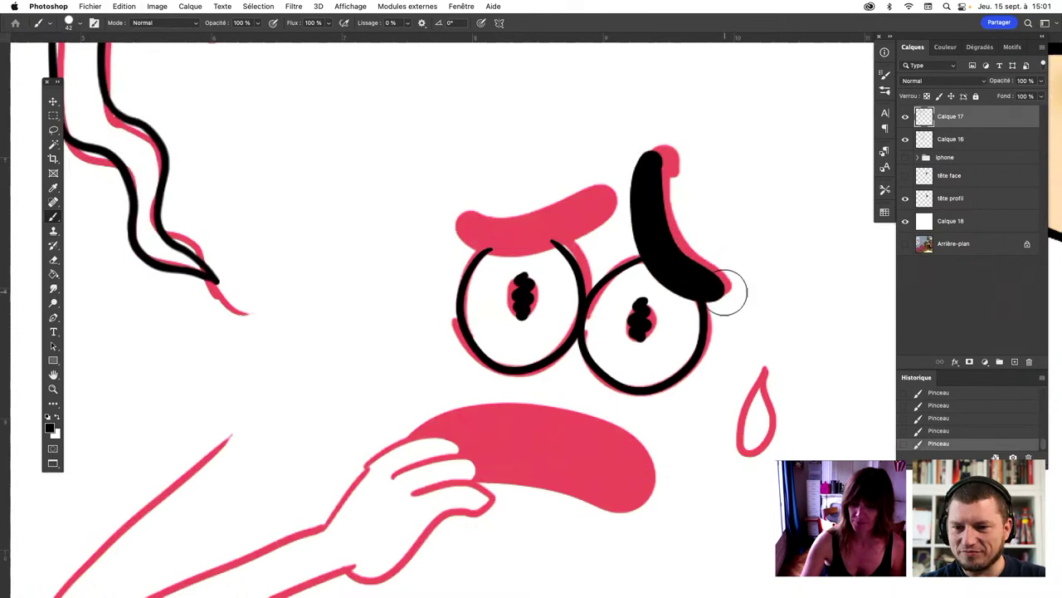
pyautogui.hotkey('ctrl', 'z')
pyautogui.moveTo(657, 161)
pyautogui.mouseDown()
pyautogui.moveTo(716, 285)
pyautogui.moveTo(734, 291)
pyautogui.mouseUp()
# Ink over the left pink eyebrow in thick black
pyautogui.moveTo(458, 234); pyautogui.dragTo(595, 212)
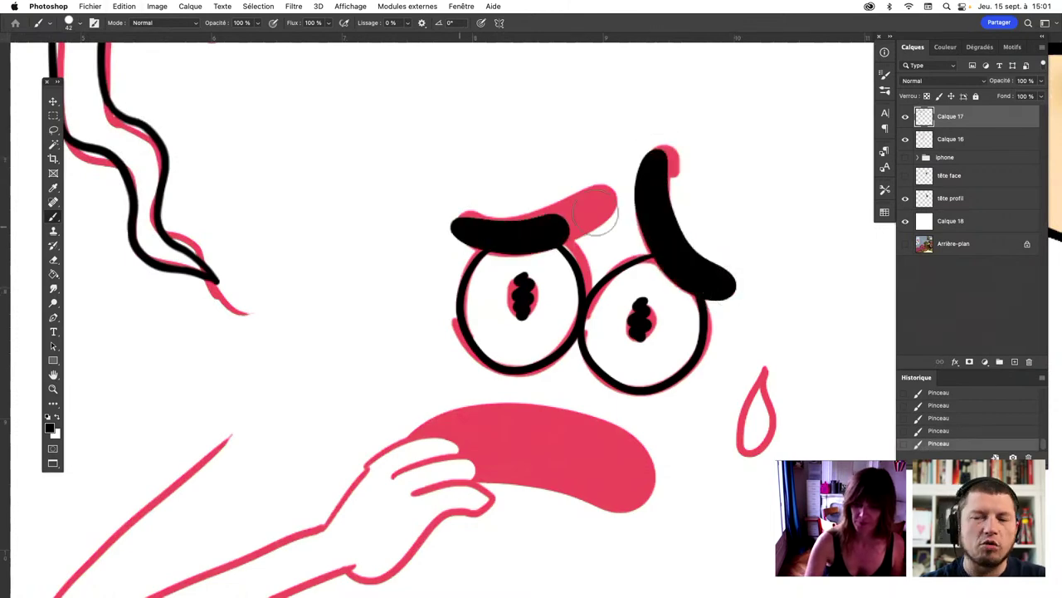
pyautogui.hotkey('ctrl', 'z')
pyautogui.moveTo(458, 234)
pyautogui.mouseDown()
pyautogui.moveTo(546, 230)
pyautogui.moveTo(594, 211)
pyautogui.mouseUp()
pyautogui.hotkey('ctrl', 'z')
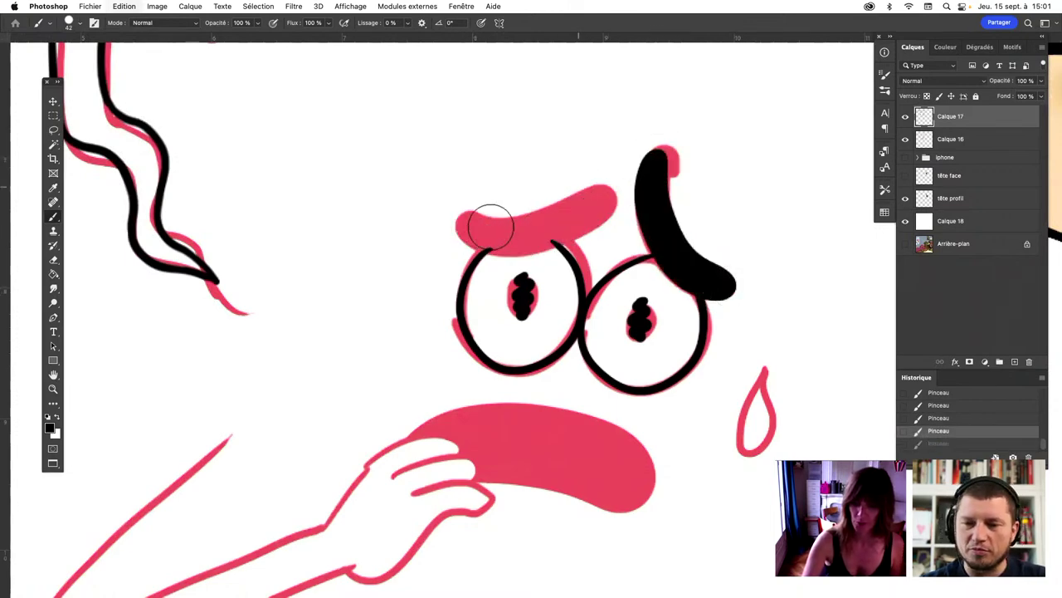
pyautogui.moveTo(462, 233); pyautogui.dragTo(595, 212)
pyautogui.click(80, 25)
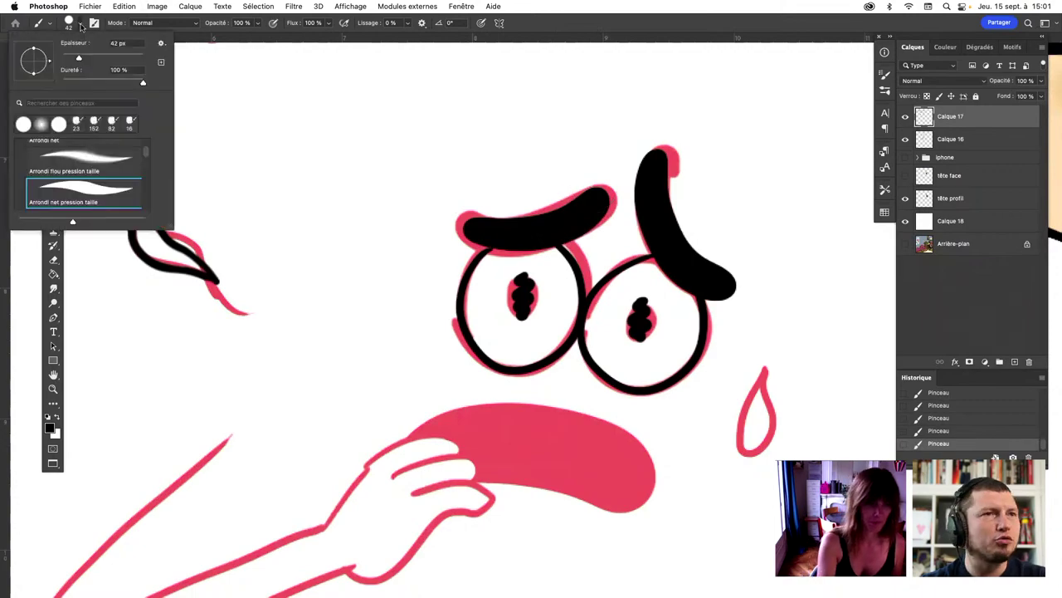
pyautogui.press('Escape')
# Scroll the canvas up and right to bring the bearded head into view
pyautogui.scroll(-3, 531, 316)
pyautogui.scroll(-3, 531, 315)
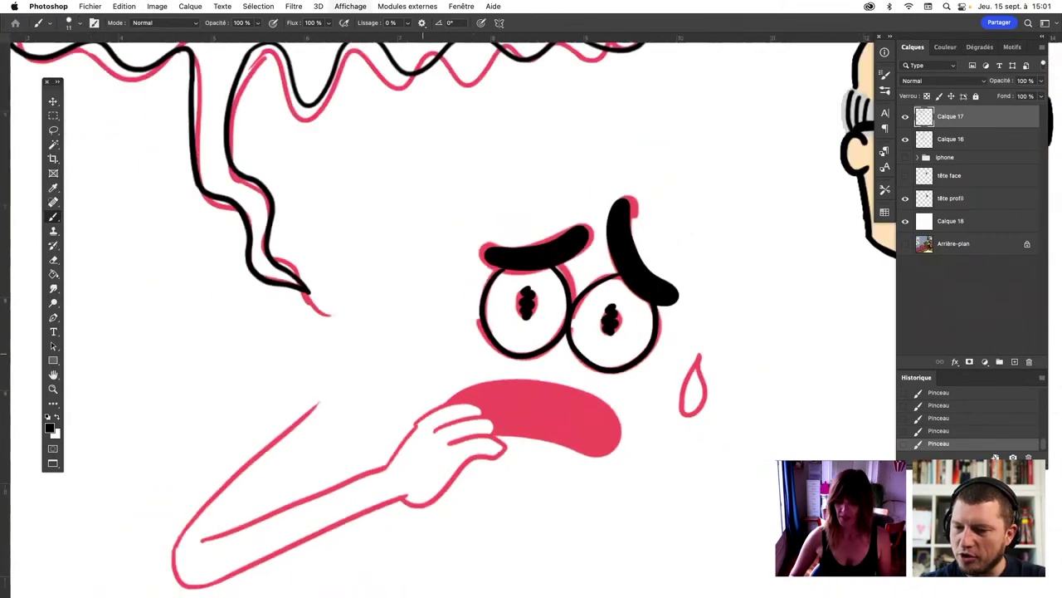
pyautogui.scroll(-3, 531, 316)
pyautogui.scroll(3, 529, 330)
pyautogui.scroll(2, 530, 330)
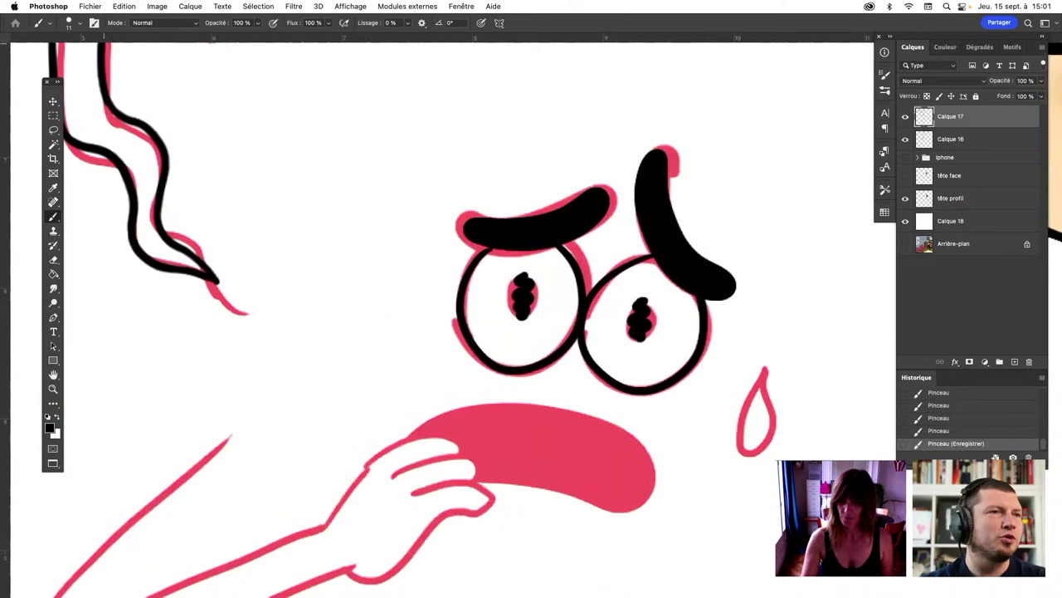
pyautogui.scroll(1, 531, 332)
pyautogui.scroll(3, 349, 437)
pyautogui.hscroll(3, 705, 293)
pyautogui.scroll(2, 705, 292)
# Dab black pupils on the bearded head and stroke its mouth line
pyautogui.scroll(1, 704, 292)
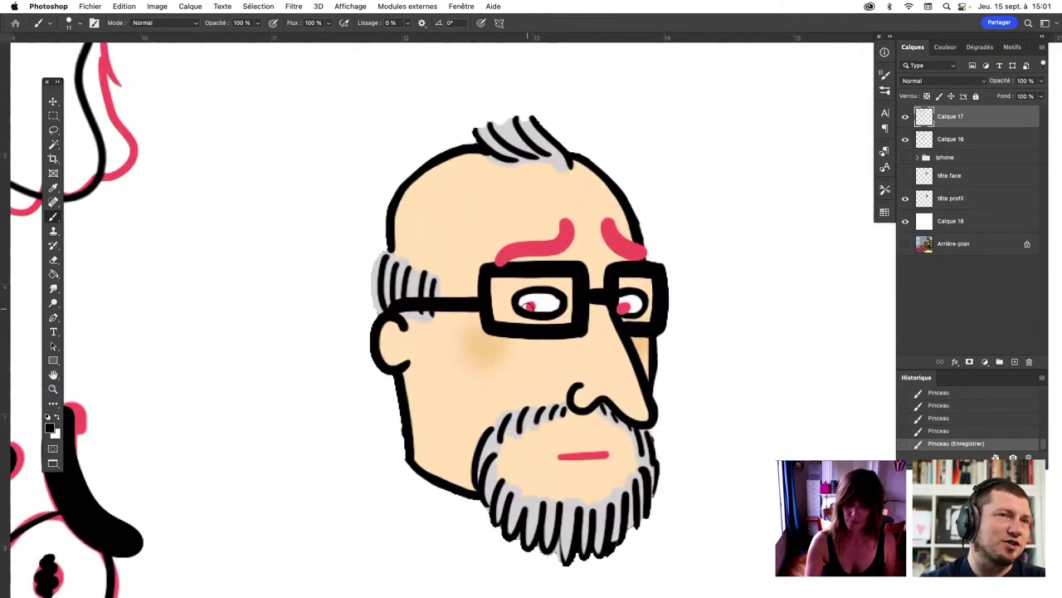
pyautogui.click(535, 305)
pyautogui.click(624, 308)
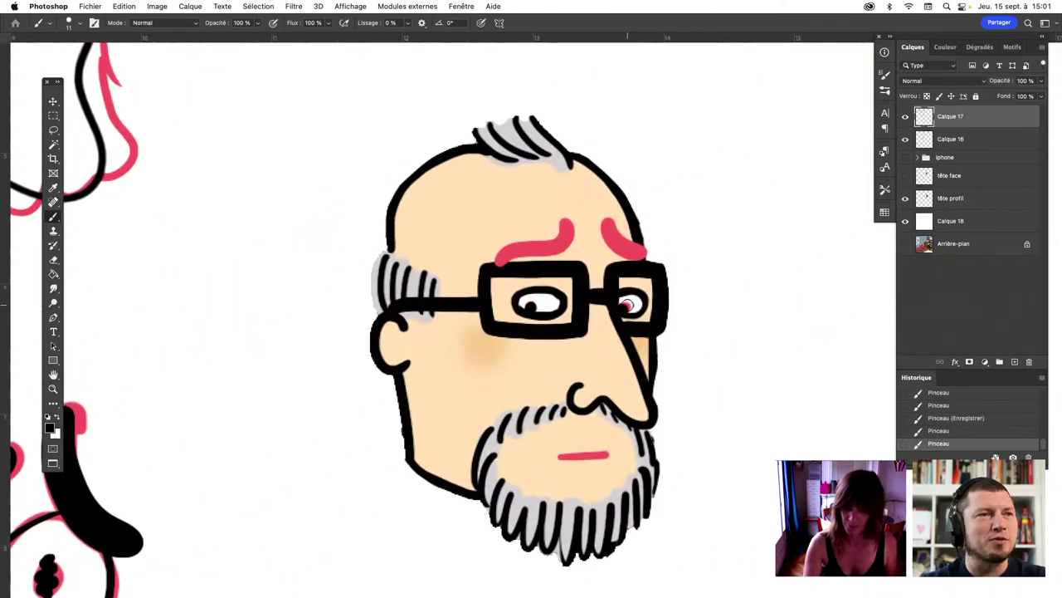
pyautogui.moveTo(565, 455); pyautogui.dragTo(610, 449)
pyautogui.press('super+z')
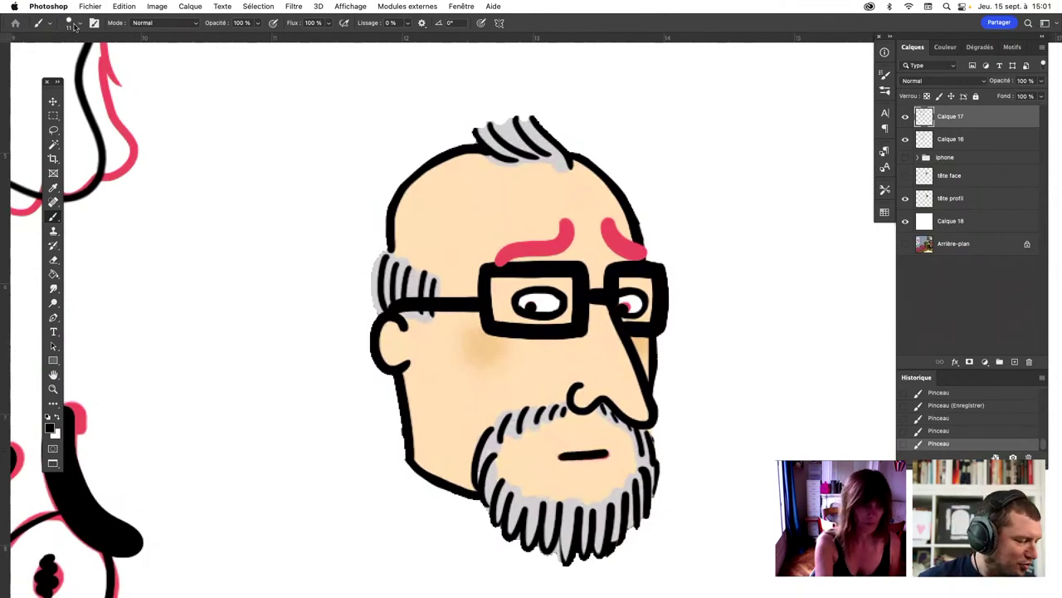
# Ink the bearded head's left and right eyebrows in black, then pan back to the crying face
pyautogui.click(74, 26)
pyautogui.moveTo(498, 259); pyautogui.dragTo(570, 228)
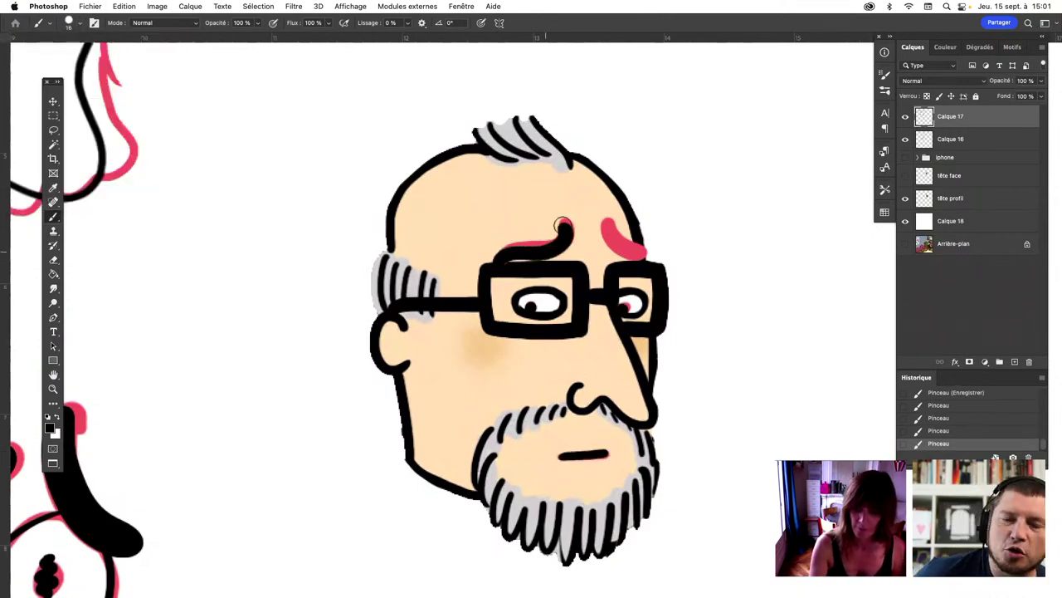
pyautogui.press('super+z')
pyautogui.moveTo(498, 261); pyautogui.dragTo(571, 226)
pyautogui.press('super+z')
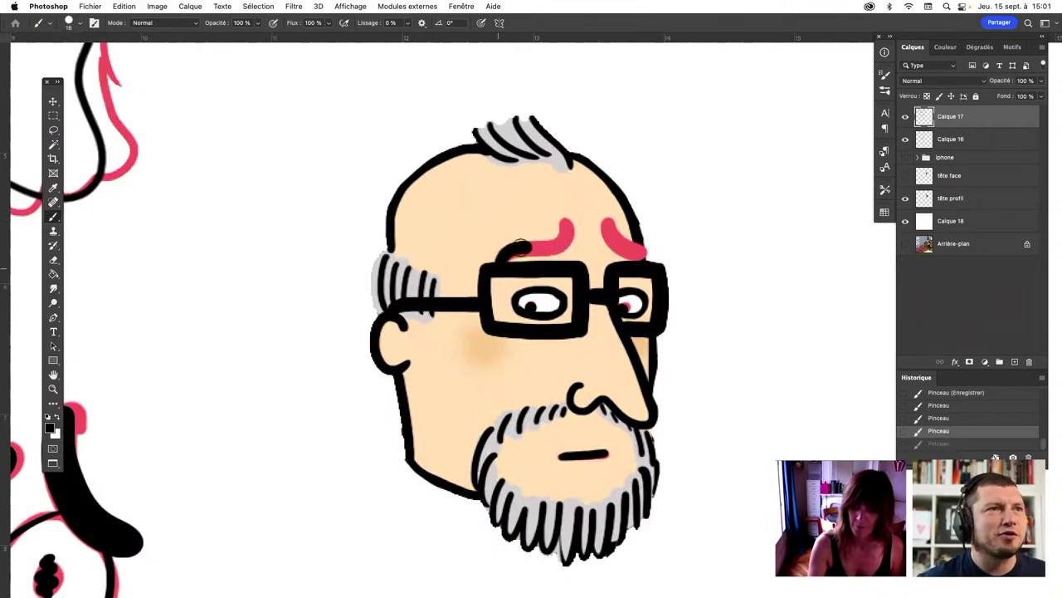
pyautogui.moveTo(498, 261)
pyautogui.mouseDown()
pyautogui.moveTo(573, 226)
pyautogui.moveTo(646, 253)
pyautogui.mouseUp()
pyautogui.press('super+z')
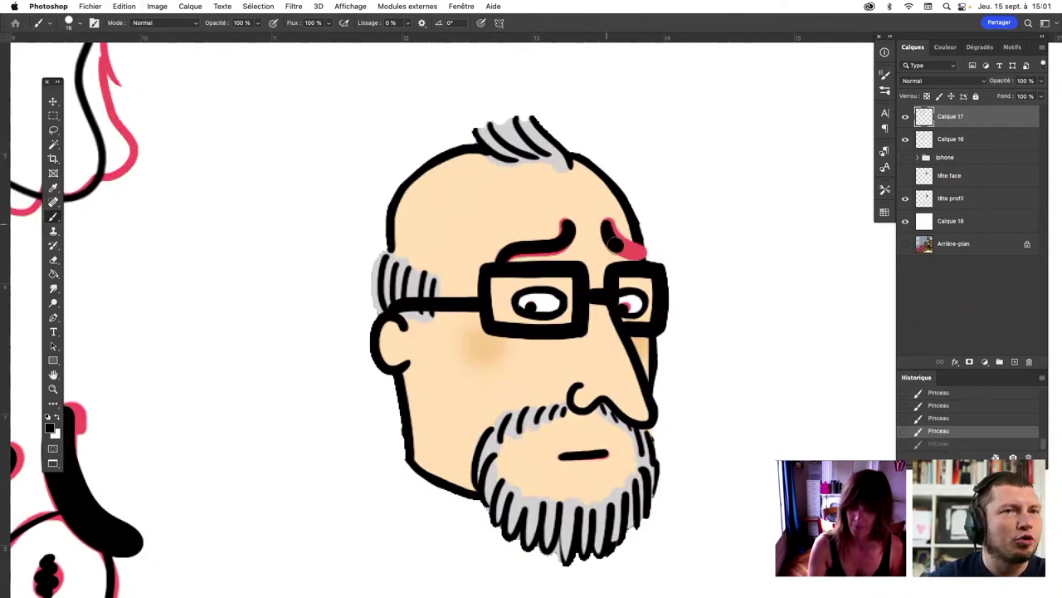
pyautogui.moveTo(604, 221); pyautogui.dragTo(645, 253)
pyautogui.moveTo(485, 478); pyautogui.dragTo(662, 296)
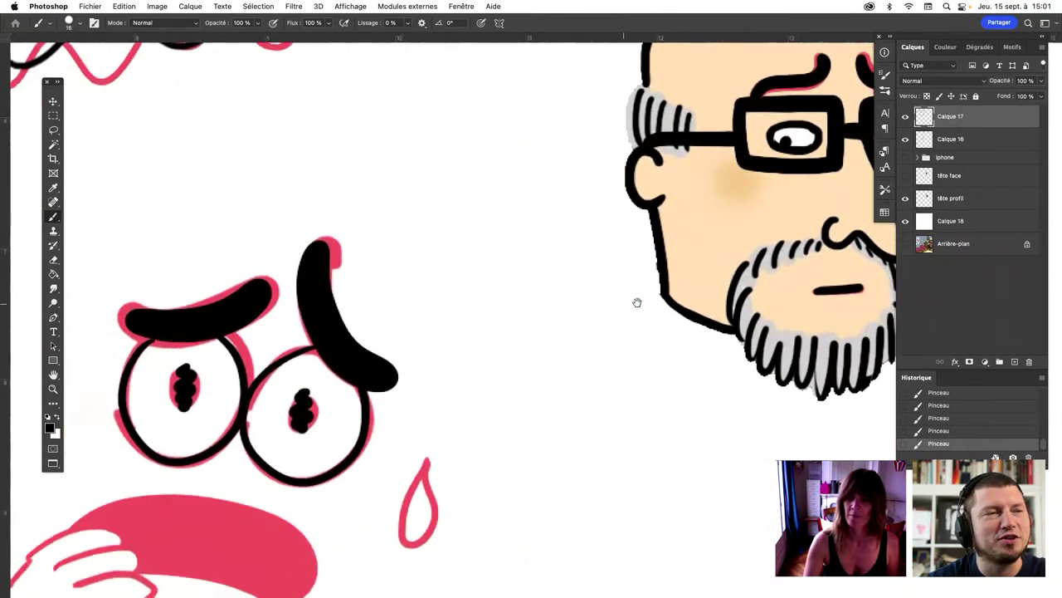
# Set the brush to 11 px and trace the tear in black
pyautogui.click(79, 25)
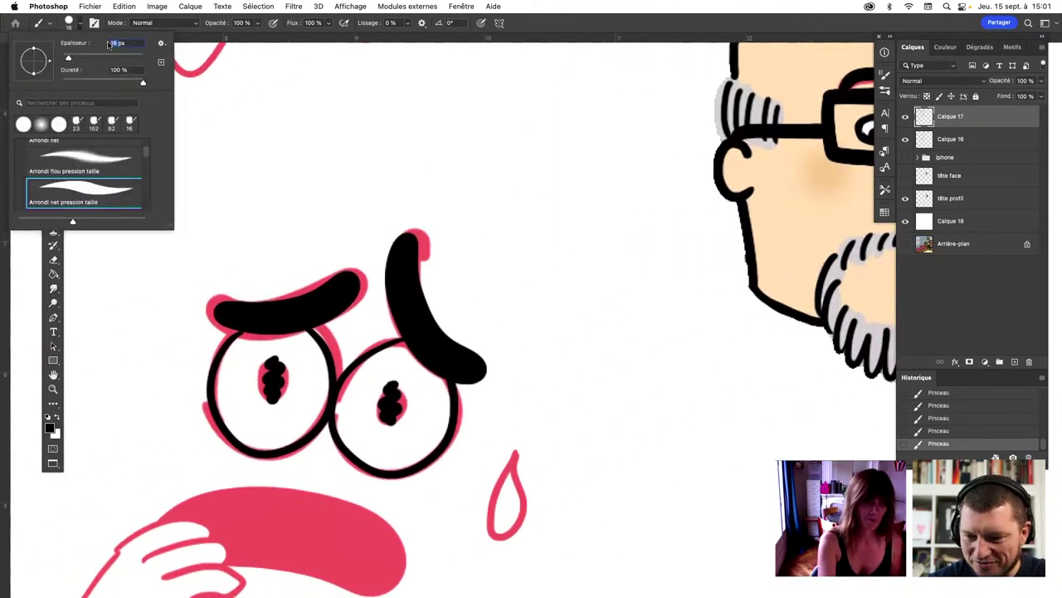
pyautogui.press('Return')
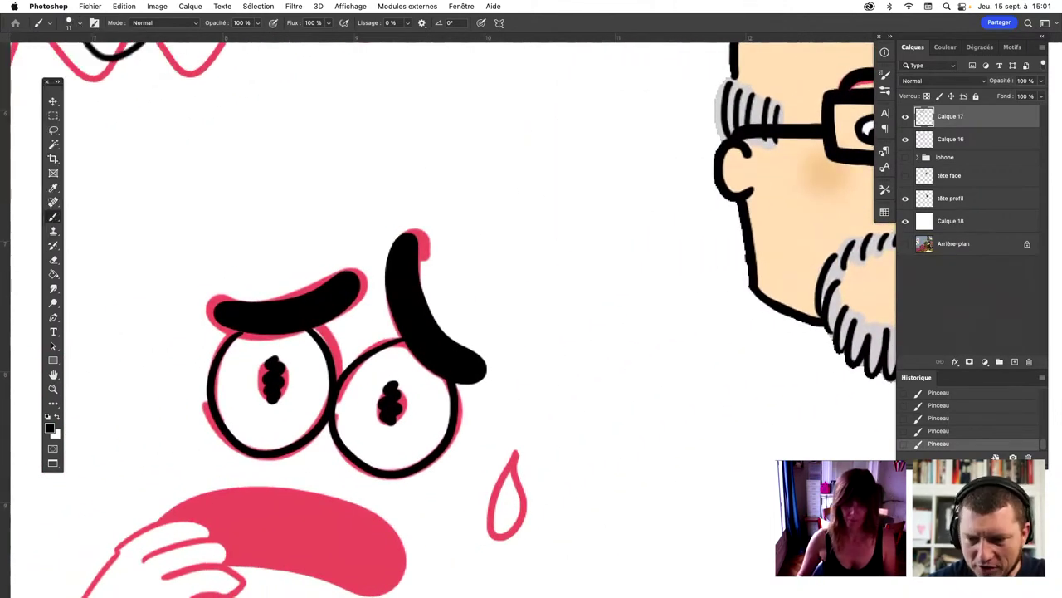
pyautogui.moveTo(630, 433); pyautogui.dragTo(729, 263)
pyautogui.moveTo(615, 284)
pyautogui.mouseDown()
pyautogui.moveTo(613, 306)
pyautogui.moveTo(616, 283)
pyautogui.mouseUp()
pyautogui.hotkey('ctrl', 'z')
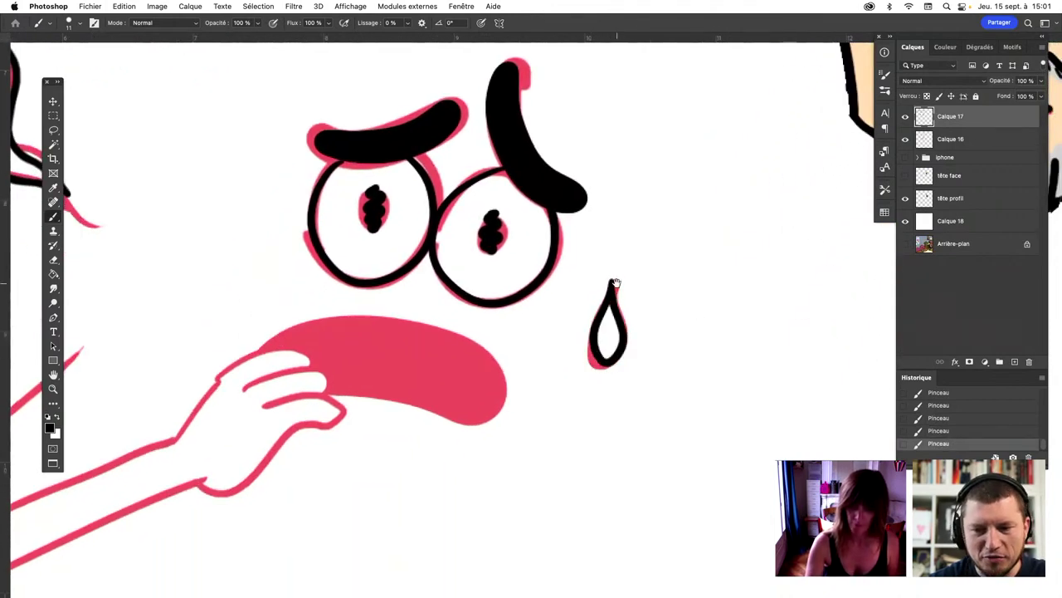
# Ink the arm's upper and lower edges in black up to the hand
pyautogui.hscroll(-5, 615, 284)
pyautogui.hscroll(-5, 749, 368)
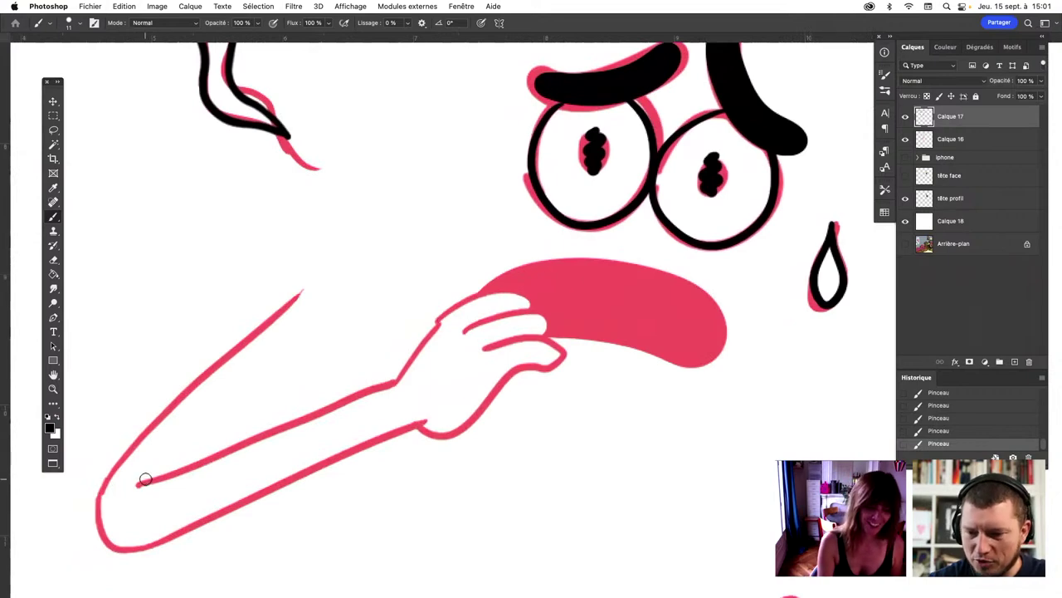
pyautogui.moveTo(145, 480); pyautogui.dragTo(402, 379)
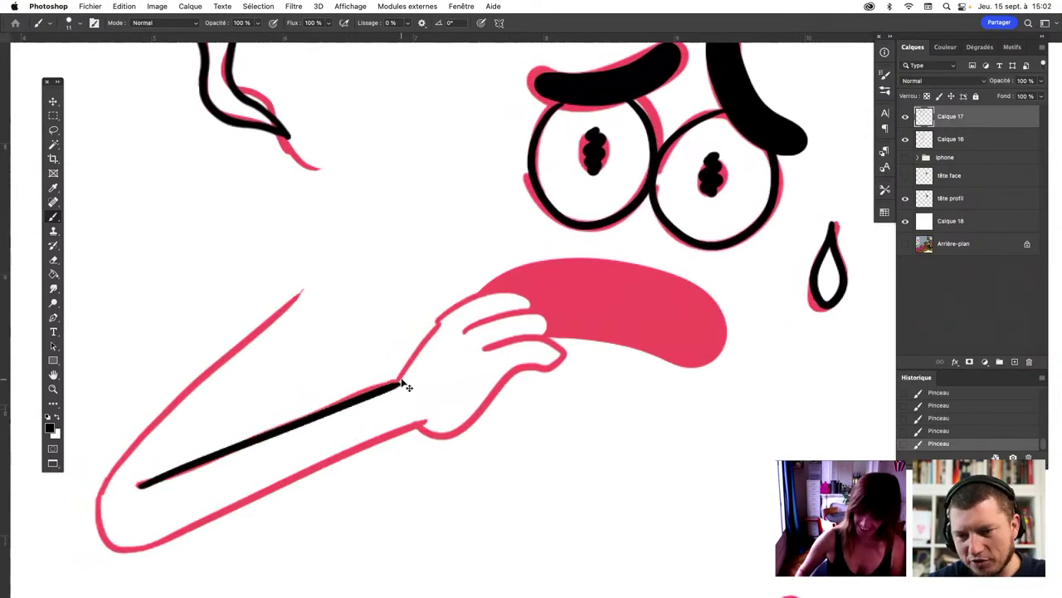
pyautogui.press('super+minus')
pyautogui.press('super+z')
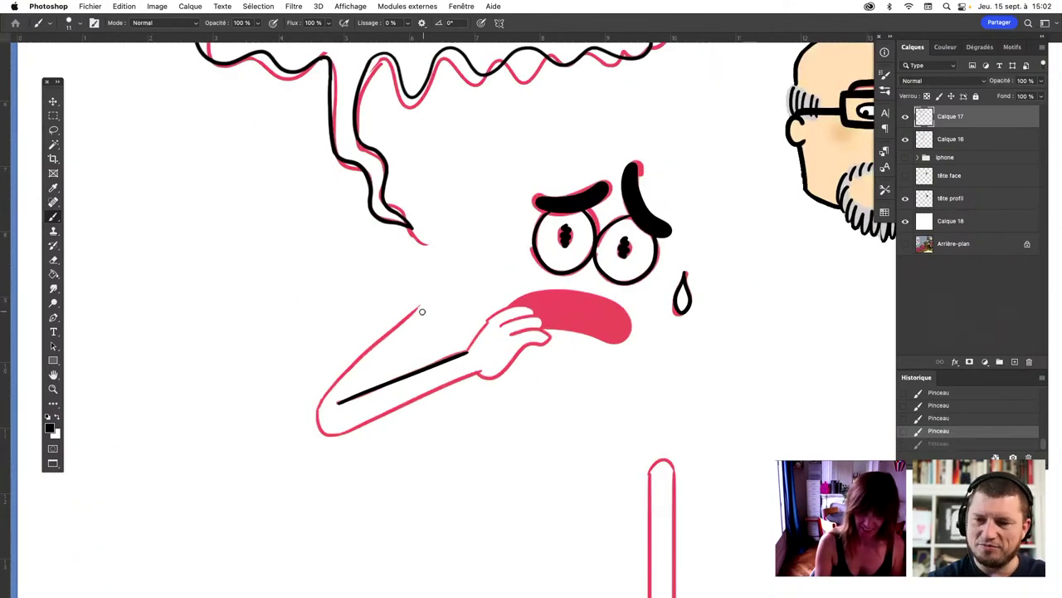
pyautogui.press('super+z')
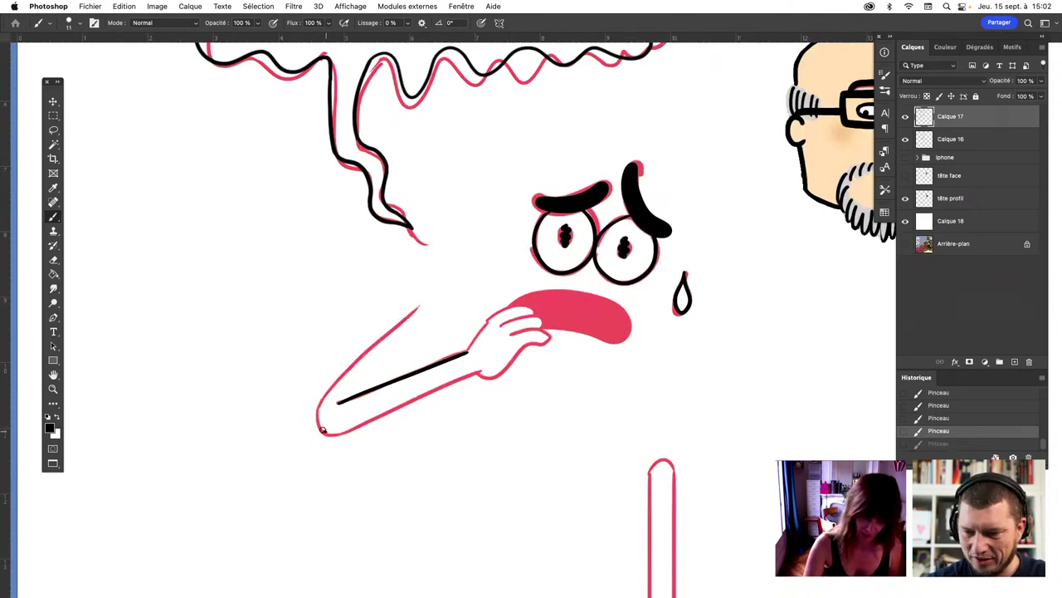
pyautogui.press('super+z')
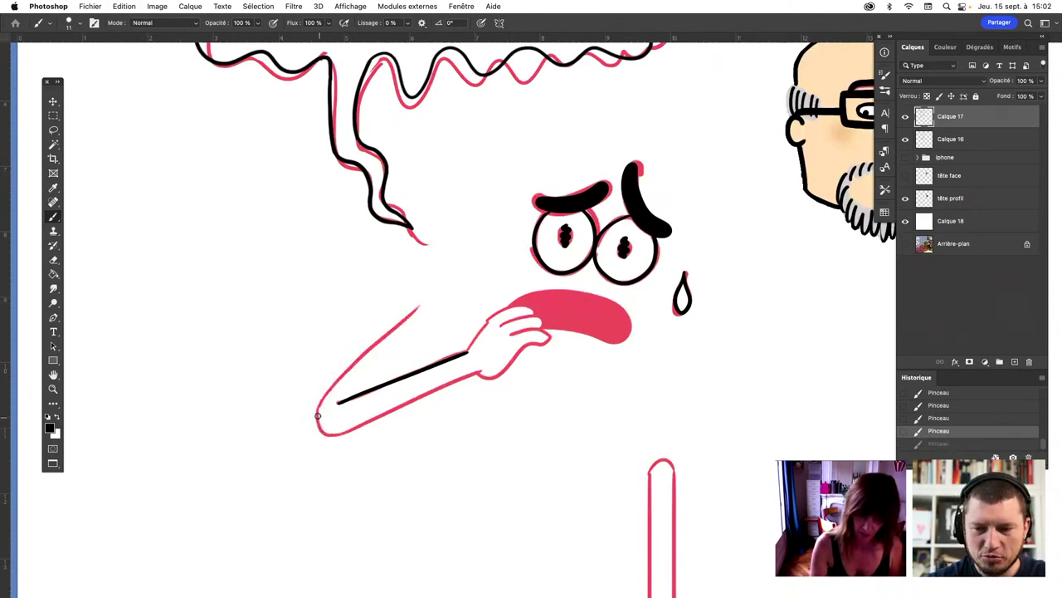
pyautogui.press('super+z')
pyautogui.moveTo(337, 431); pyautogui.dragTo(474, 368)
pyautogui.press('super+z')
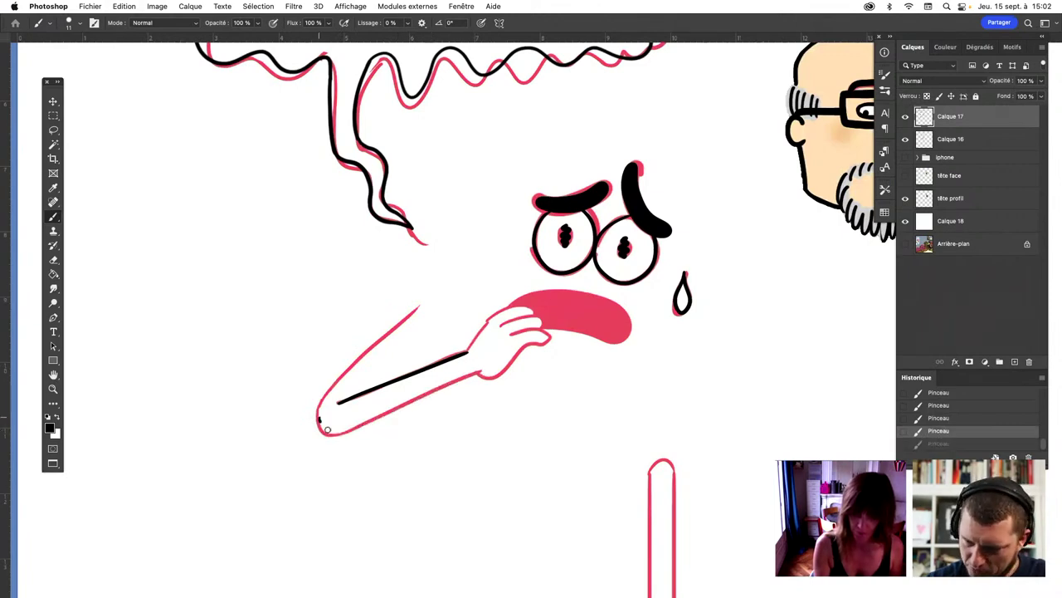
pyautogui.moveTo(355, 425); pyautogui.dragTo(476, 371)
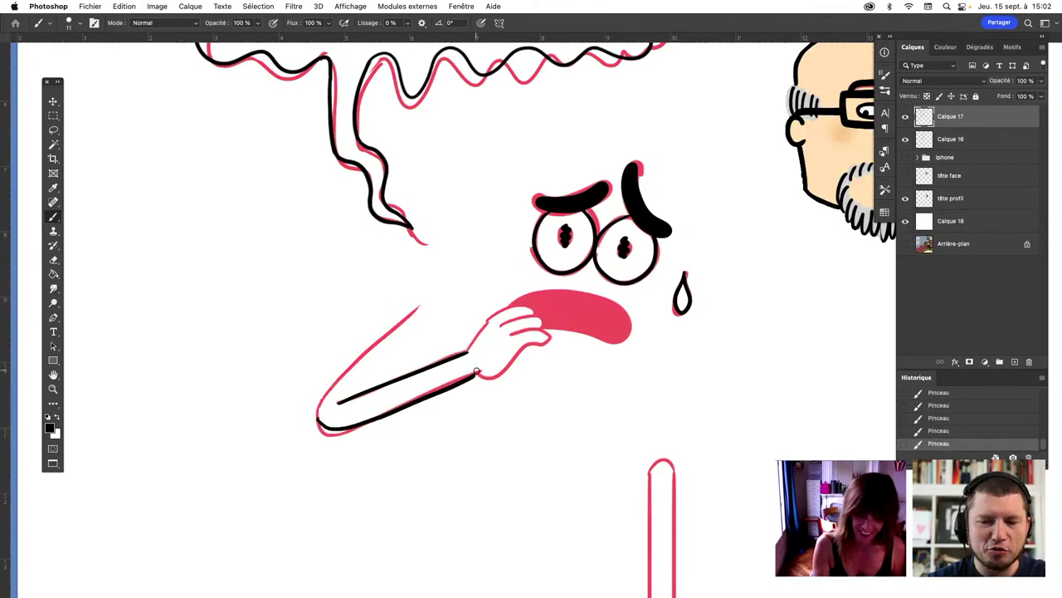
# Ink the arm's rounded end, extend its upper edge, and mark the hand's finger
pyautogui.click(55, 261)
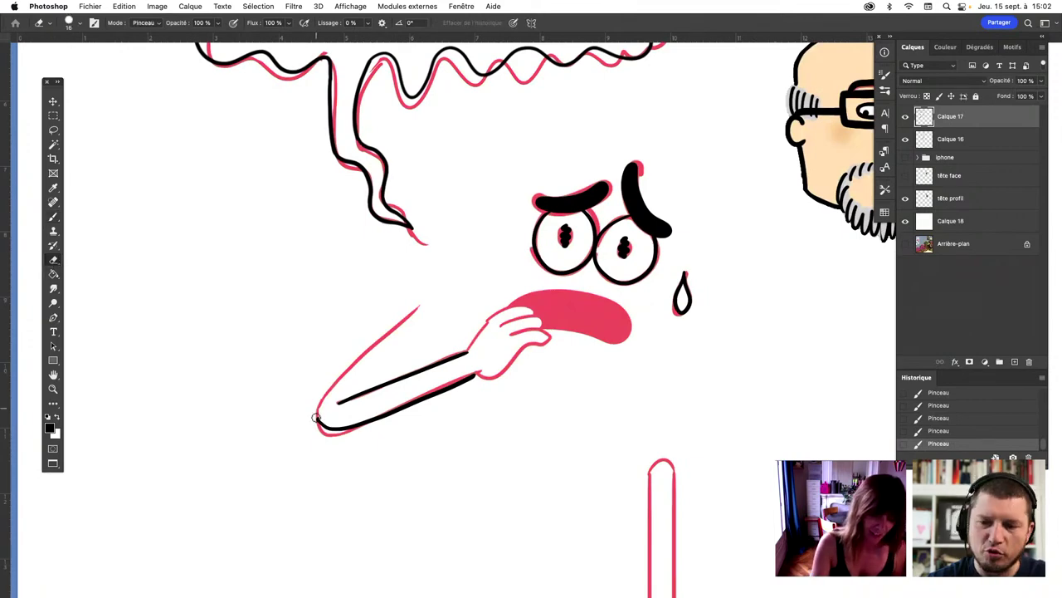
pyautogui.click(53, 217)
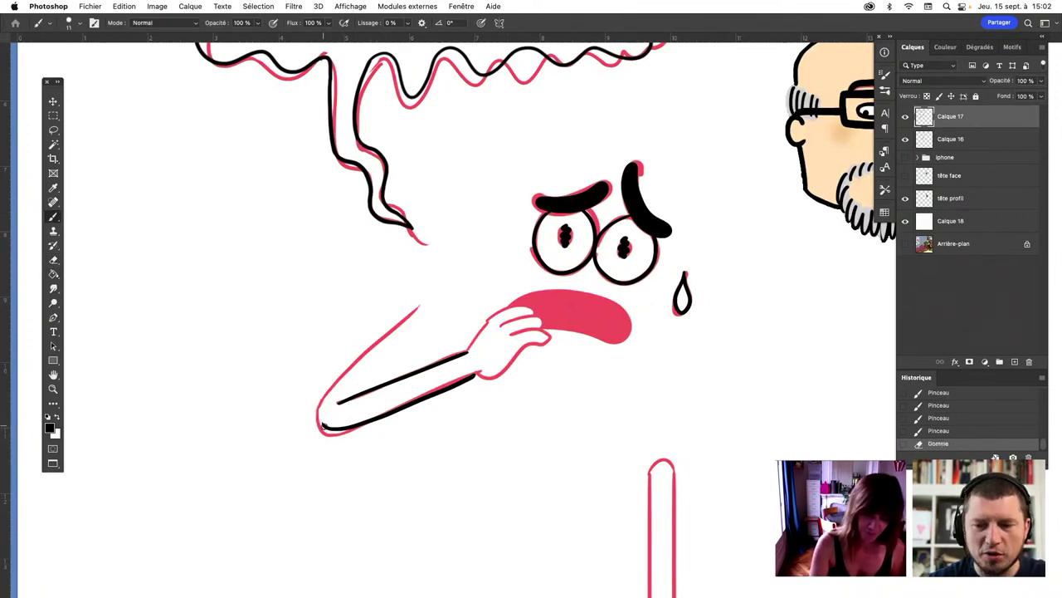
pyautogui.moveTo(319, 406); pyautogui.dragTo(330, 428)
pyautogui.hotkey('ctrl', 'z')
pyautogui.hotkey('ctrl', 'z')
pyautogui.moveTo(381, 338); pyautogui.dragTo(425, 302)
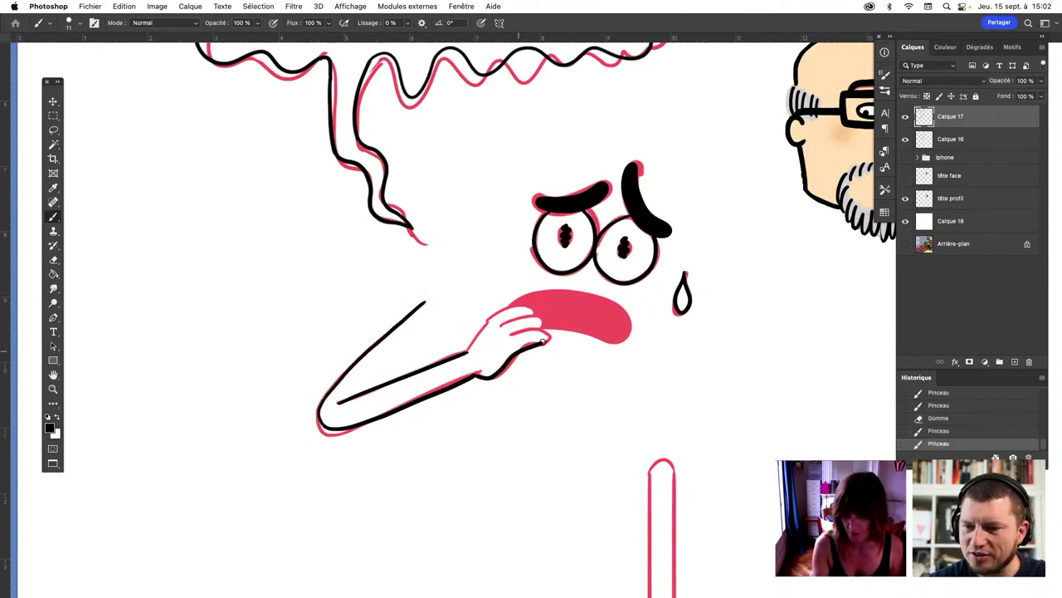
pyautogui.moveTo(545, 339)
pyautogui.mouseDown()
pyautogui.moveTo(516, 330)
pyautogui.moveTo(544, 325)
pyautogui.mouseUp()
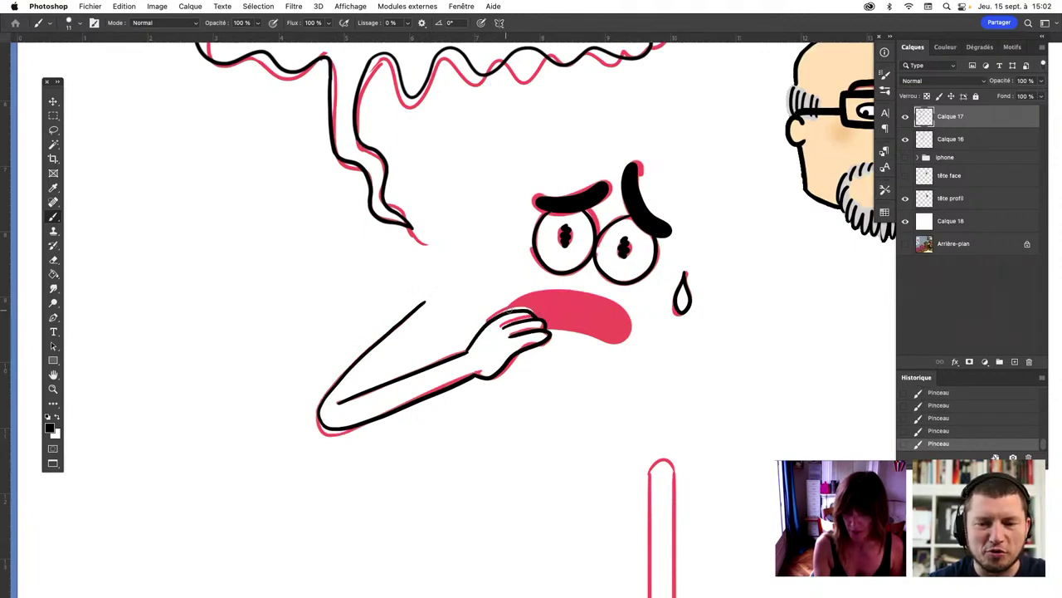
pyautogui.press('super+z')
pyautogui.click(542, 313)
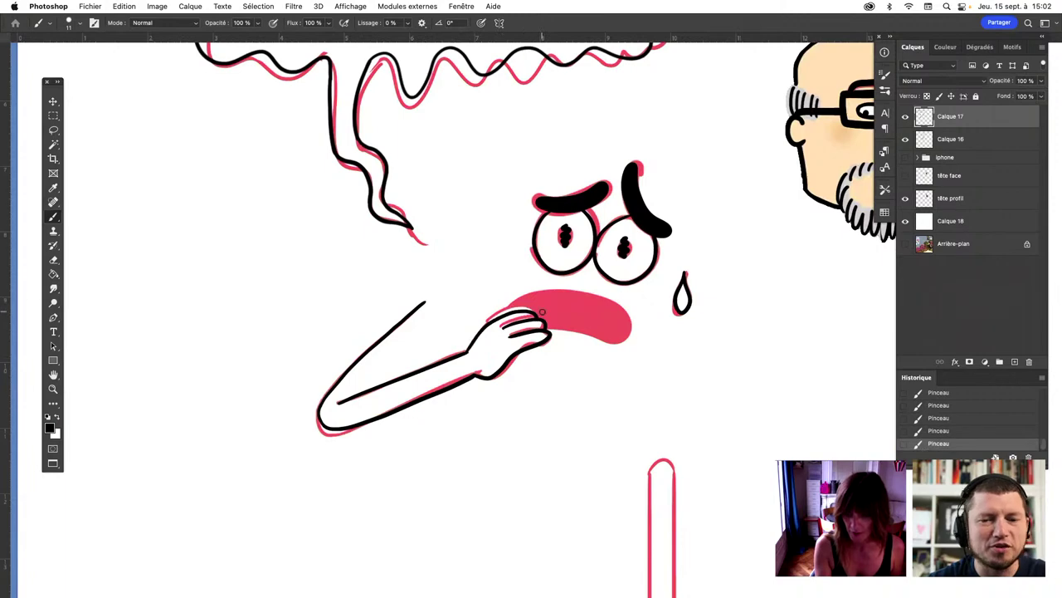
# Try tracing under the pink mouth and undo the stray arc and circle strokes
pyautogui.moveTo(552, 329); pyautogui.dragTo(707, 357)
pyautogui.press('super+z')
pyautogui.hscroll(3, 675, 348)
pyautogui.scroll(1, 675, 349)
pyautogui.press('super+z')
pyautogui.press('super+z')
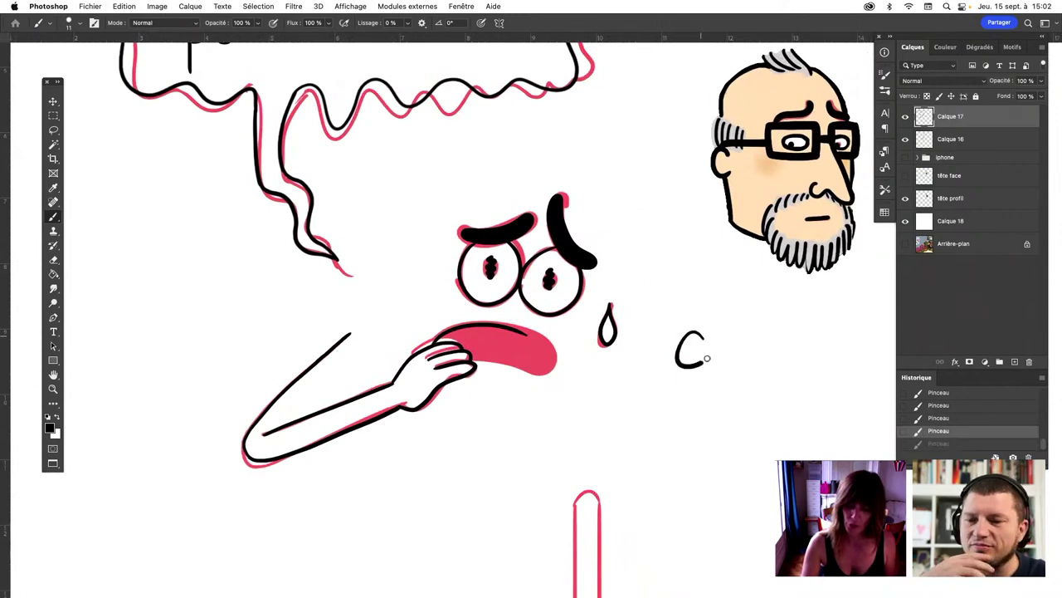
pyautogui.press('super+z')
pyautogui.press('super+plus')
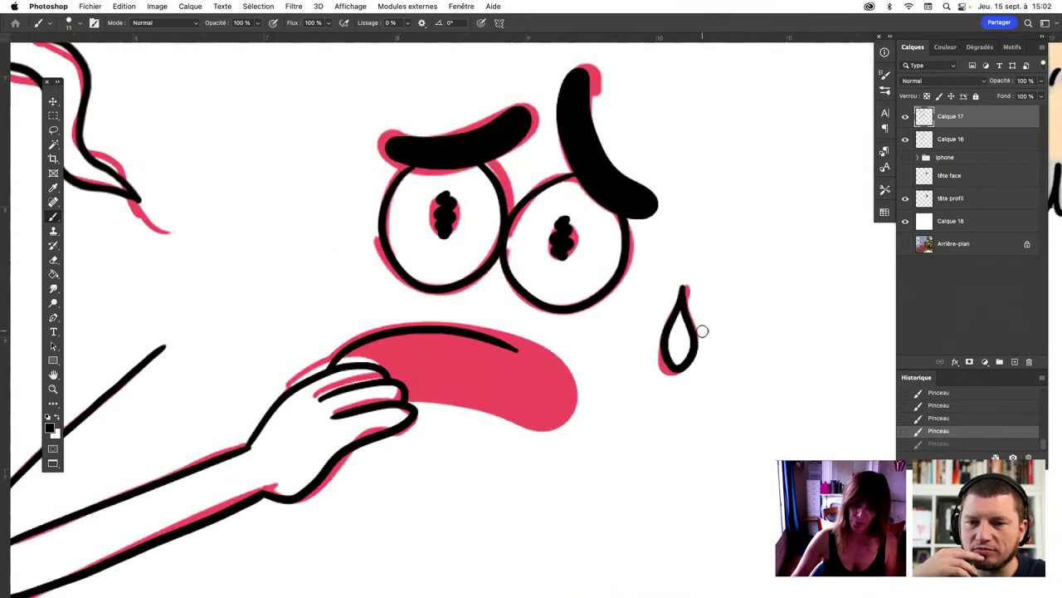
# Ink the bottom edge of the pink mouth in black and attempt its top edge
pyautogui.moveTo(735, 427)
pyautogui.mouseDown()
pyautogui.moveTo(773, 396)
pyautogui.moveTo(743, 400)
pyautogui.mouseUp()
pyautogui.press('super+z')
pyautogui.press('super+z')
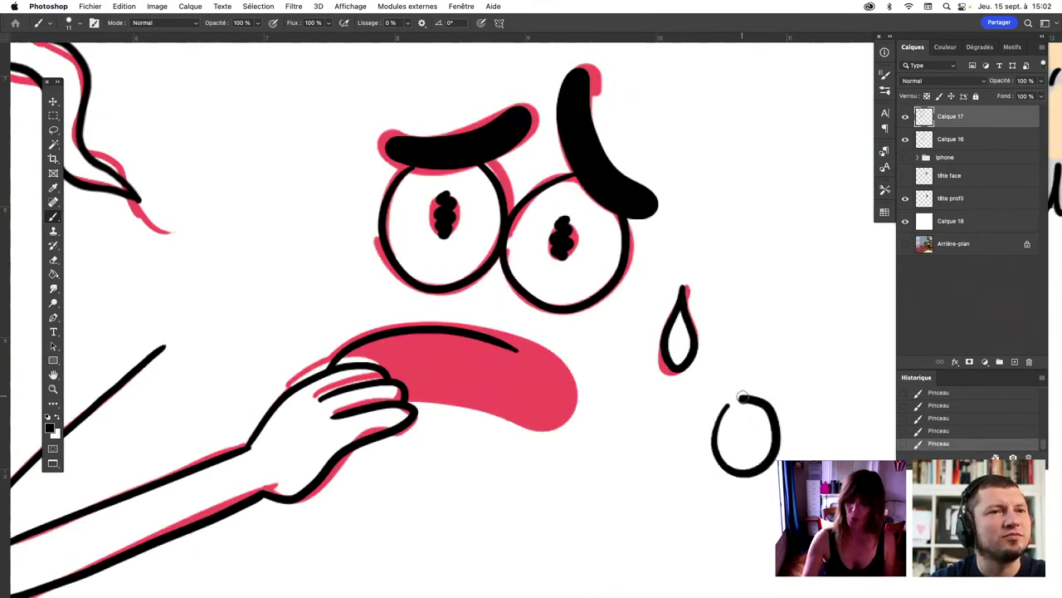
pyautogui.press('super+z')
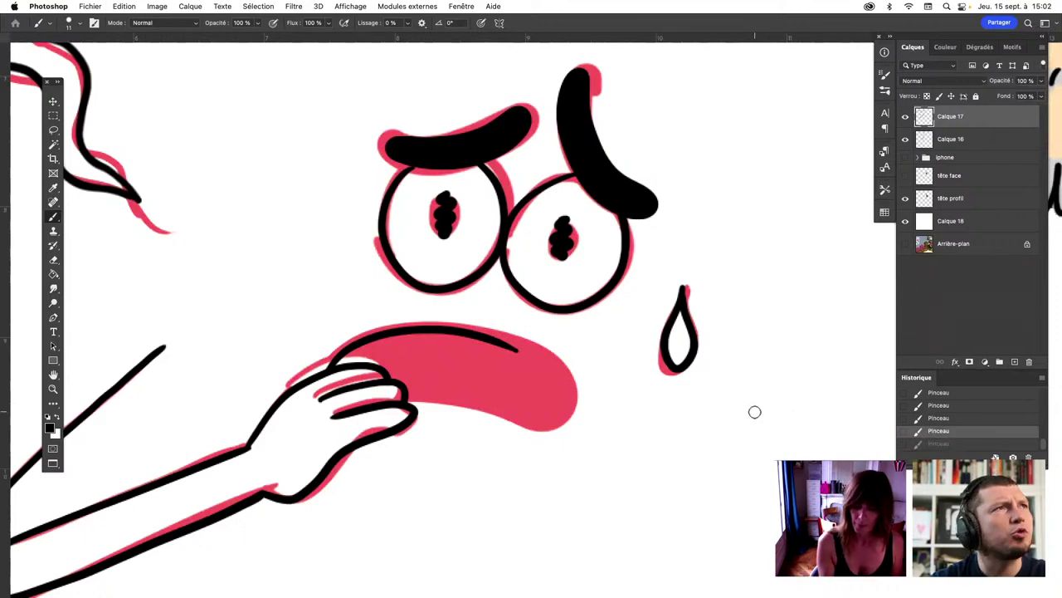
pyautogui.moveTo(407, 403); pyautogui.dragTo(531, 424)
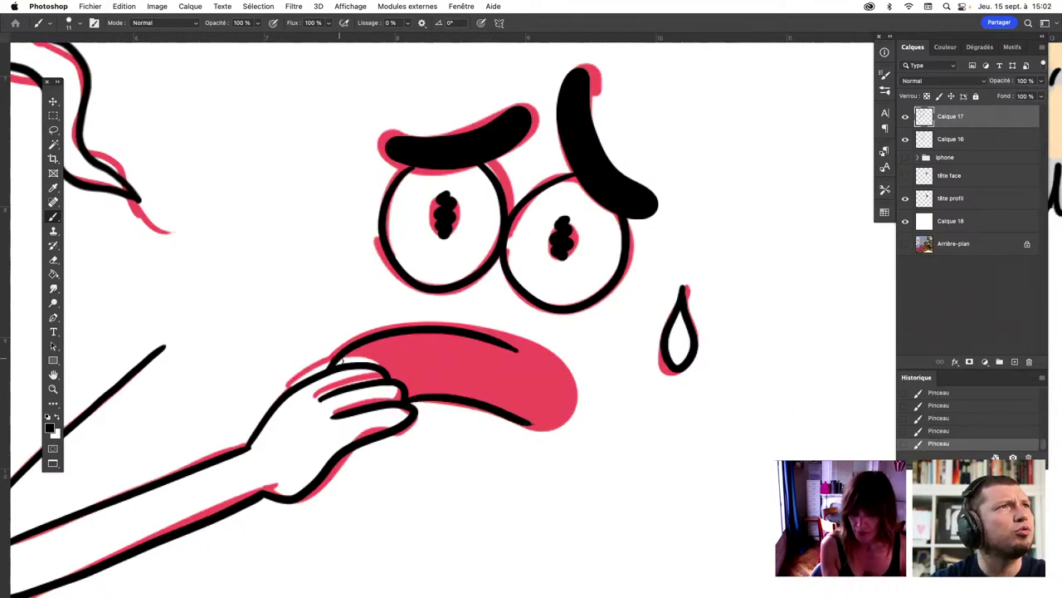
pyautogui.moveTo(340, 361); pyautogui.dragTo(510, 342)
pyautogui.press('super+z')
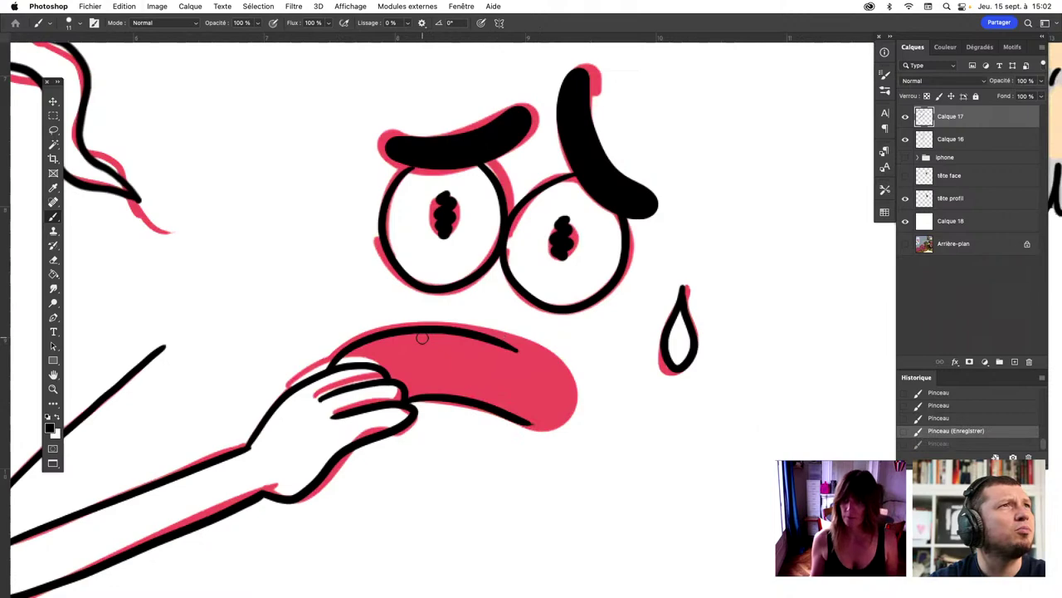
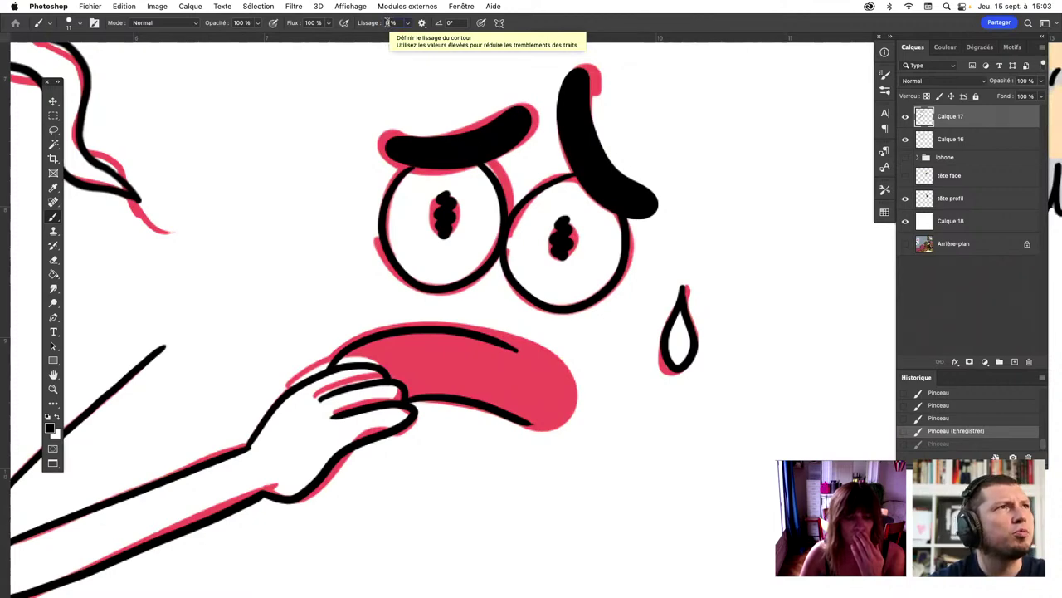
# Set brush smoothing to 30% and test it with a circle stroke, then undo it
pyautogui.write('0')
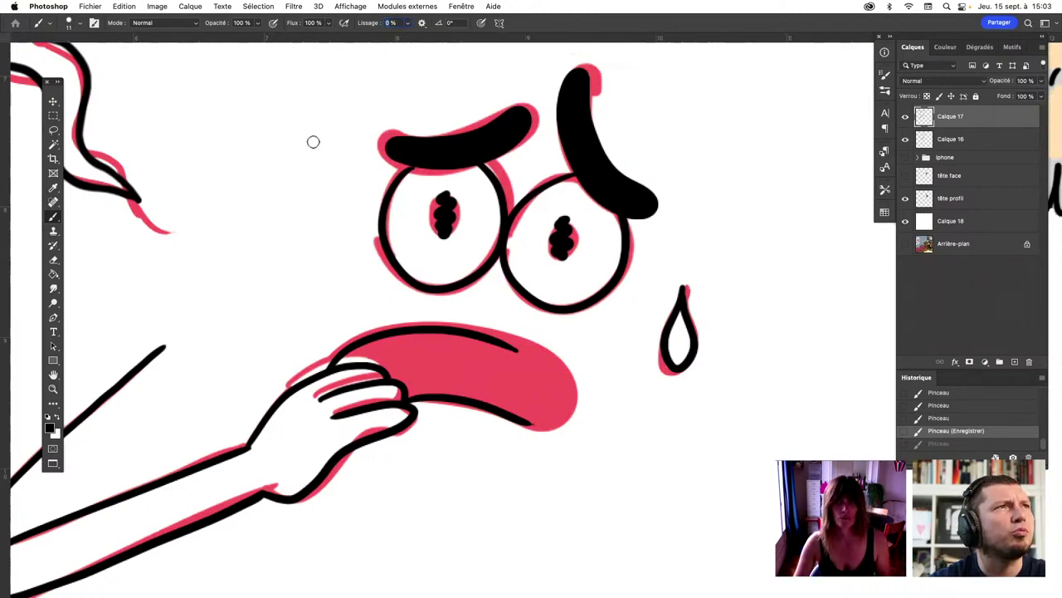
pyautogui.write('3')
pyautogui.press('Return')
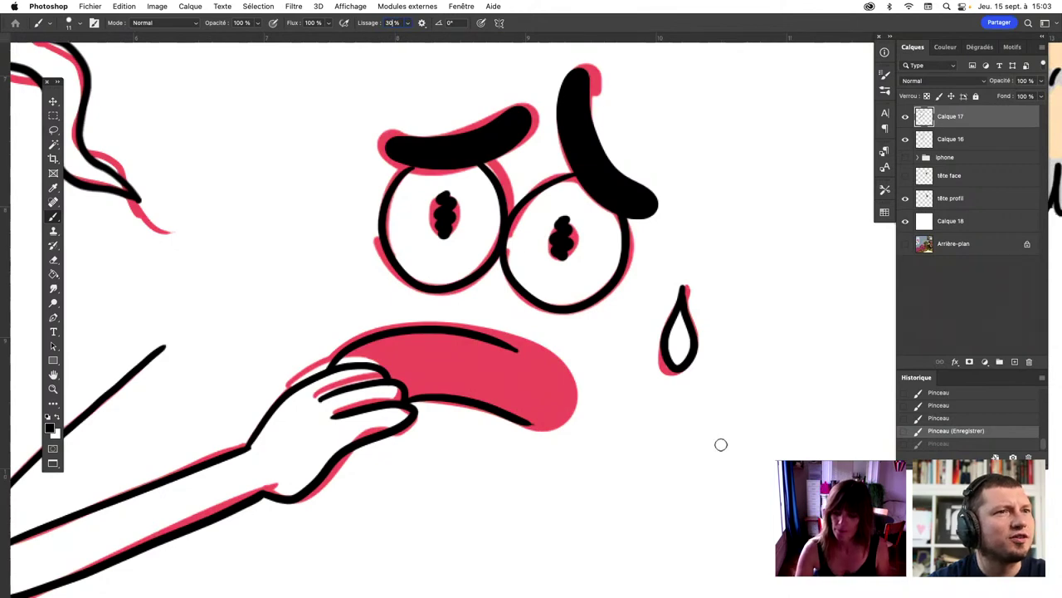
pyautogui.moveTo(722, 452)
pyautogui.mouseDown()
pyautogui.moveTo(770, 498)
pyautogui.moveTo(711, 473)
pyautogui.moveTo(664, 498)
pyautogui.mouseUp()
pyautogui.hotkey('ctrl', 'z')
pyautogui.hotkey('ctrl', 'z')
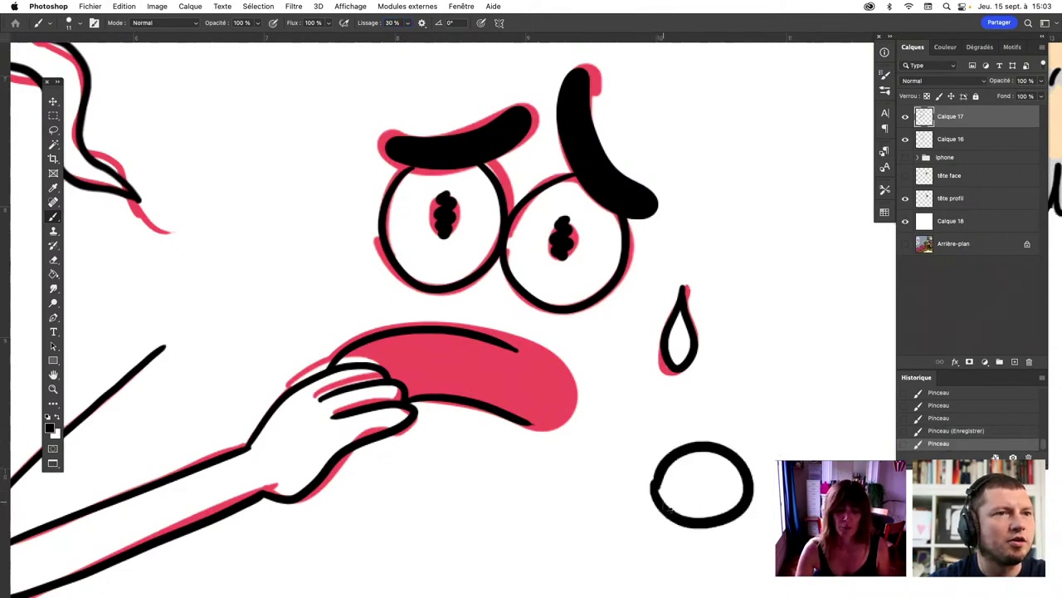
pyautogui.hotkey('ctrl', 'z')
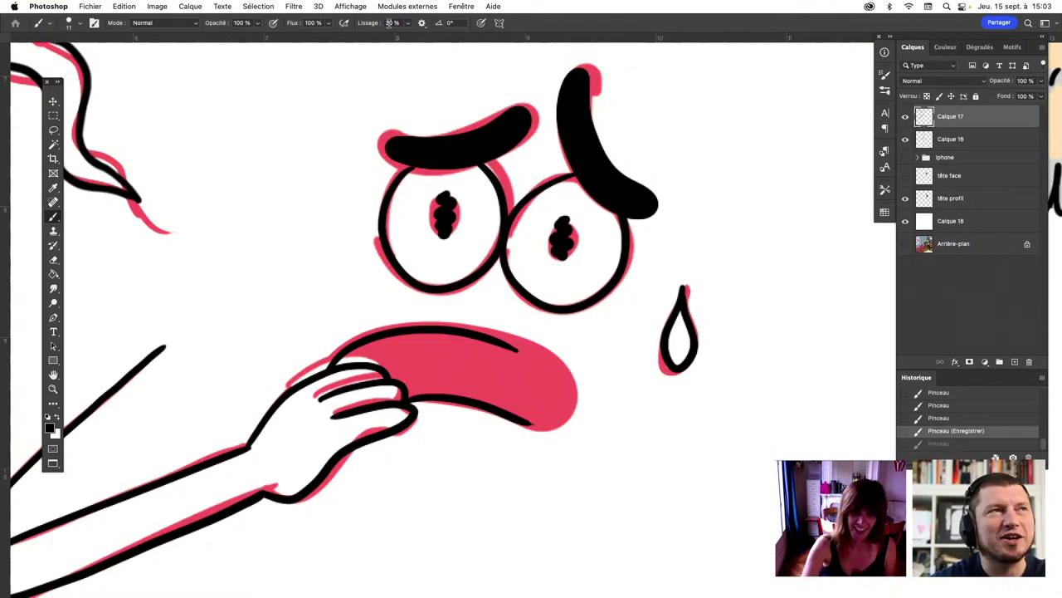
# Try 100% smoothing with a test curve at the lower right, then undo it
pyautogui.click(391, 22)
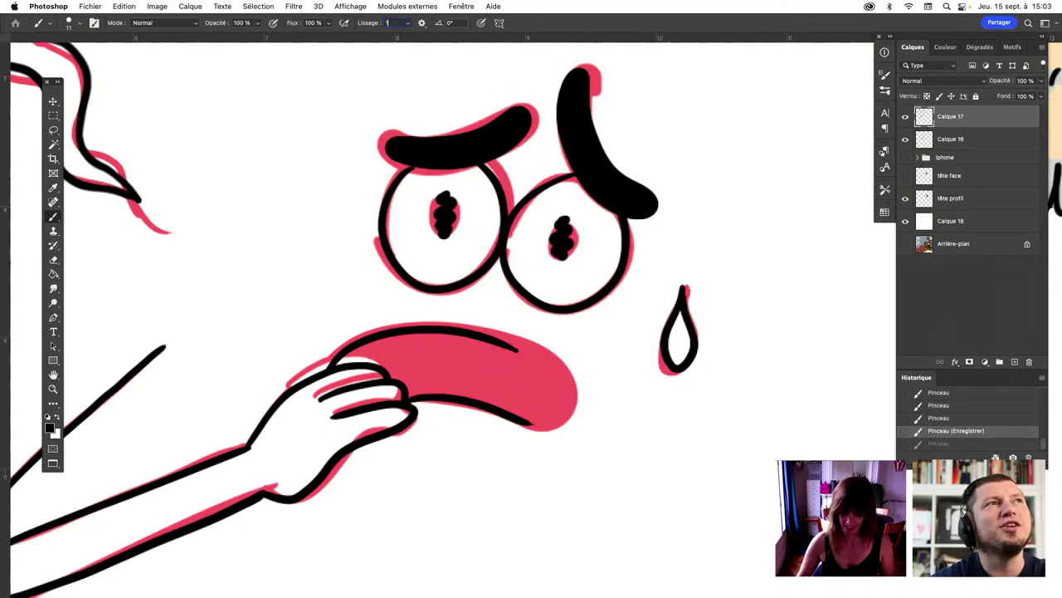
pyautogui.click(722, 485)
pyautogui.moveTo(701, 456); pyautogui.dragTo(732, 459)
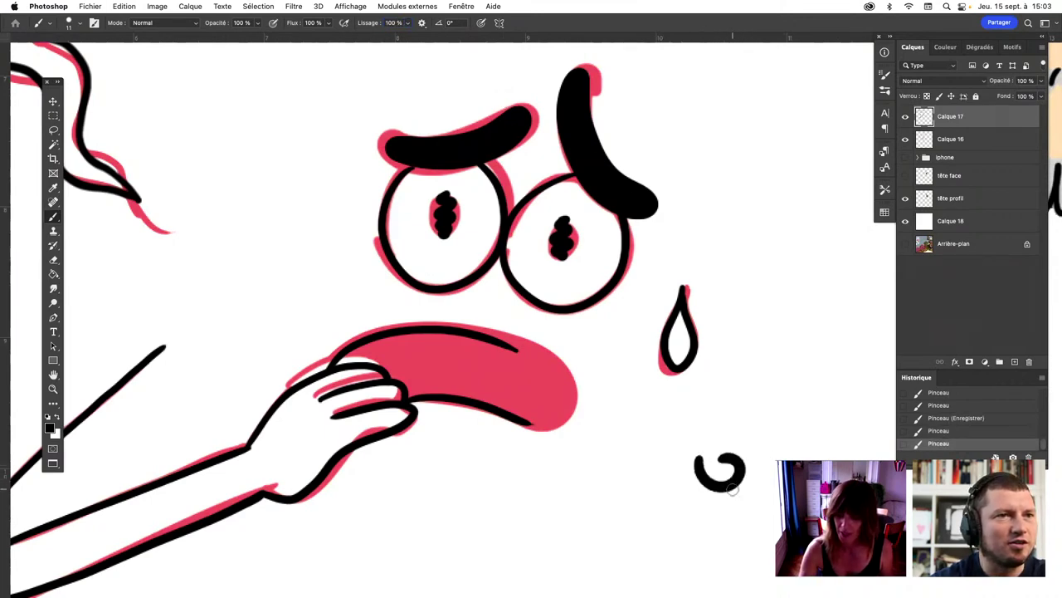
pyautogui.hotkey('ctrl', 'z')
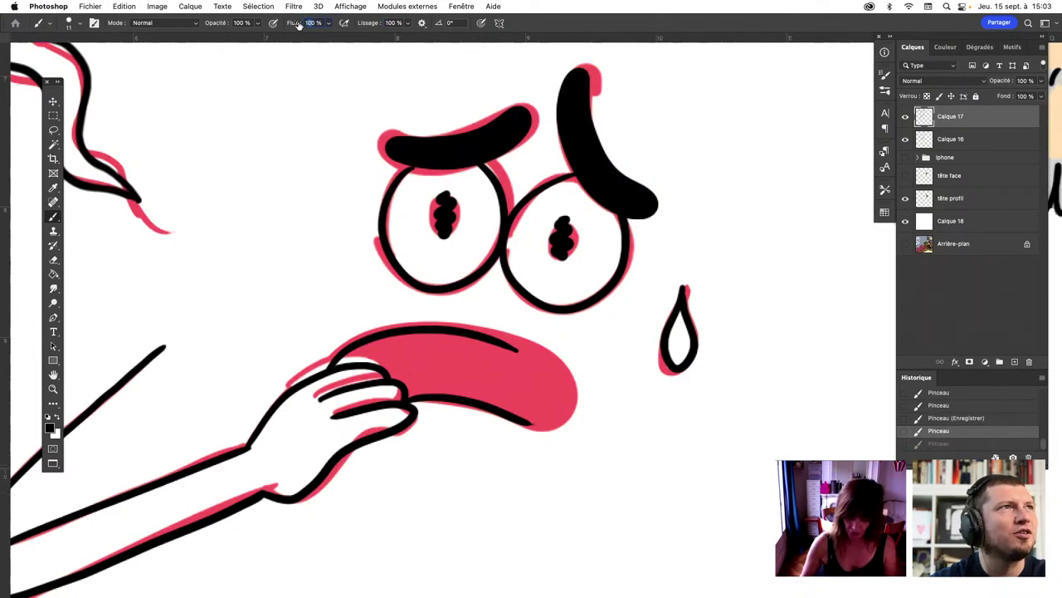
# Test 40% smoothing with curves and a circle, undo them, then set smoothing to 0%
pyautogui.write('40')
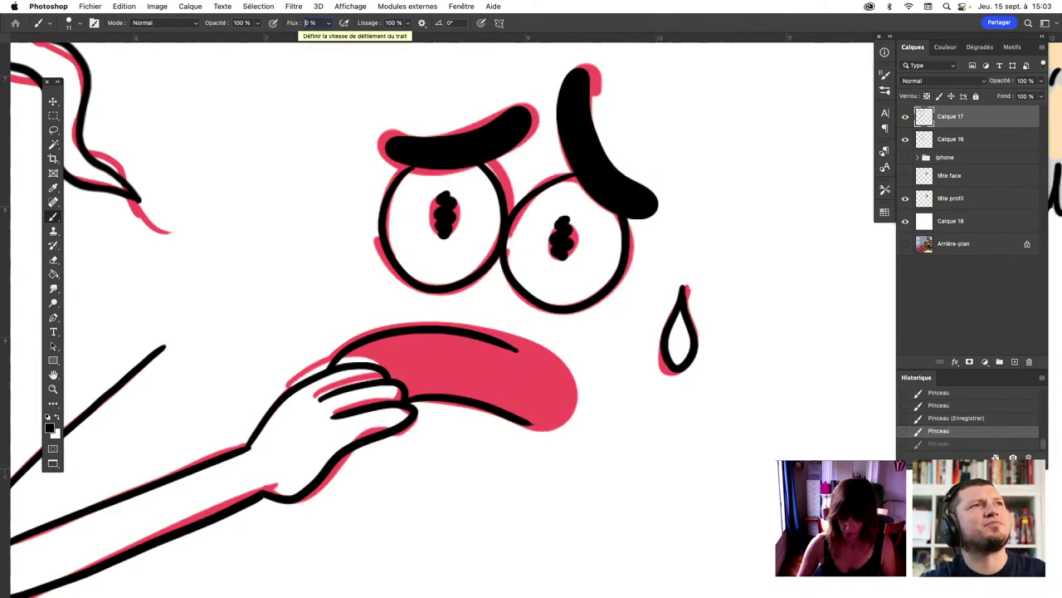
pyautogui.moveTo(639, 451); pyautogui.dragTo(682, 461)
pyautogui.hotkey('ctrl', 'z')
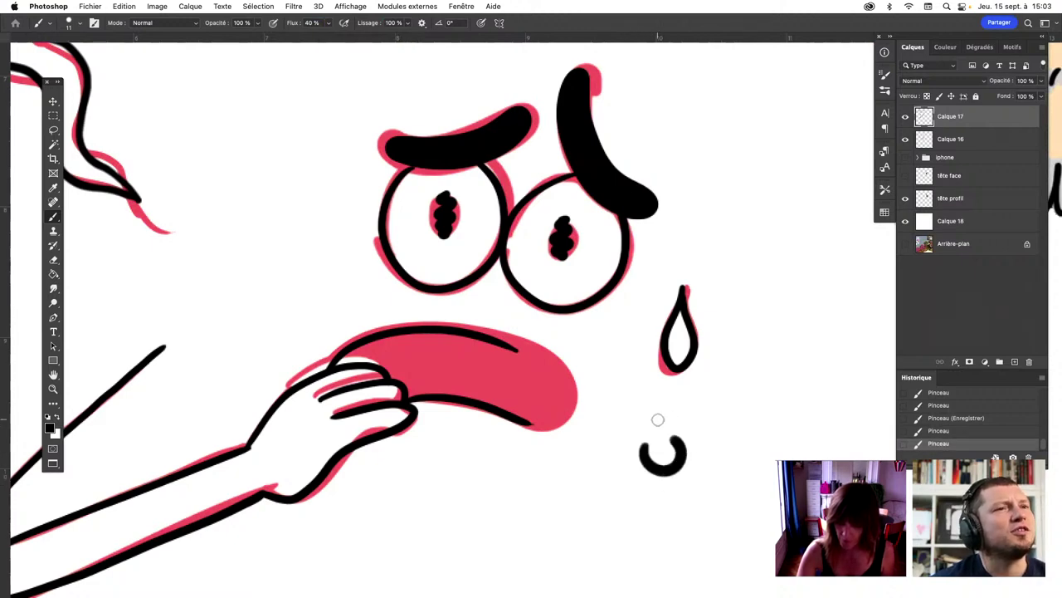
pyautogui.hotkey('ctrl', 'z')
pyautogui.write('40')
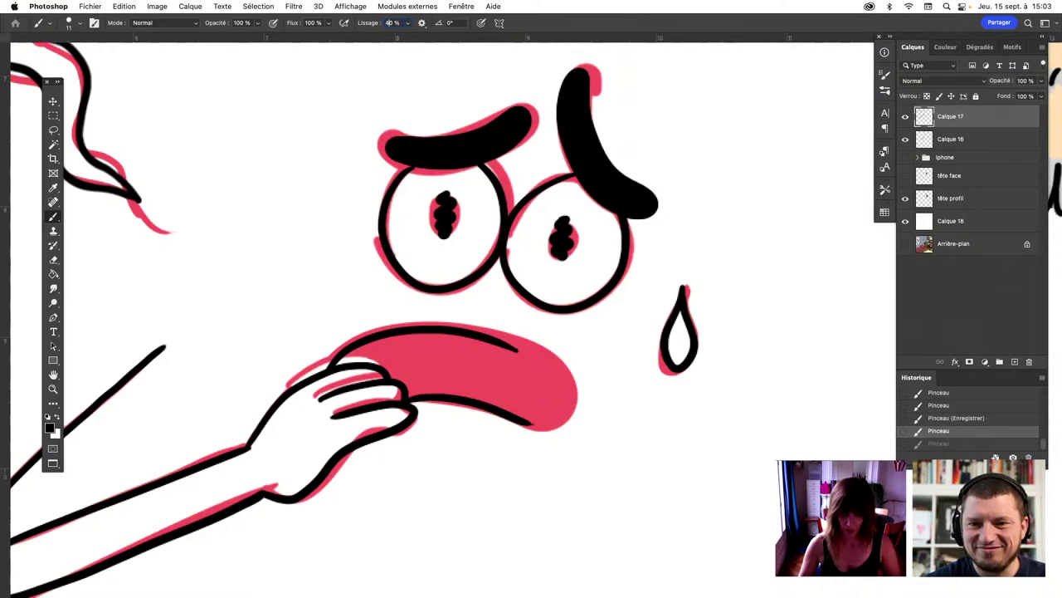
pyautogui.moveTo(615, 470)
pyautogui.mouseDown()
pyautogui.moveTo(619, 493)
pyautogui.moveTo(633, 431)
pyautogui.moveTo(624, 461)
pyautogui.mouseUp()
pyautogui.hotkey('ctrl', 'z')
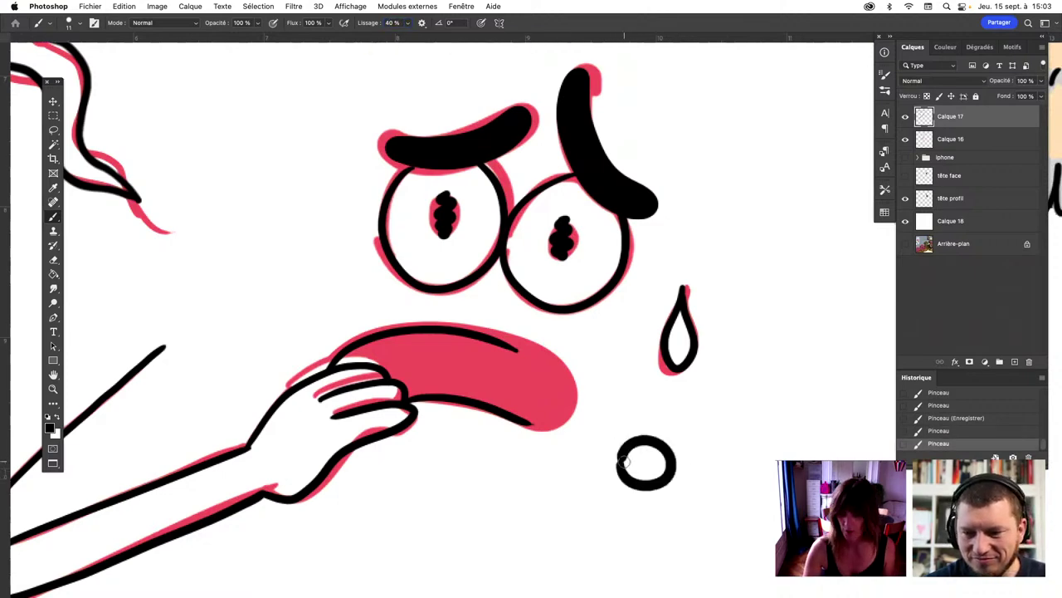
pyautogui.hotkey('ctrl', 'z')
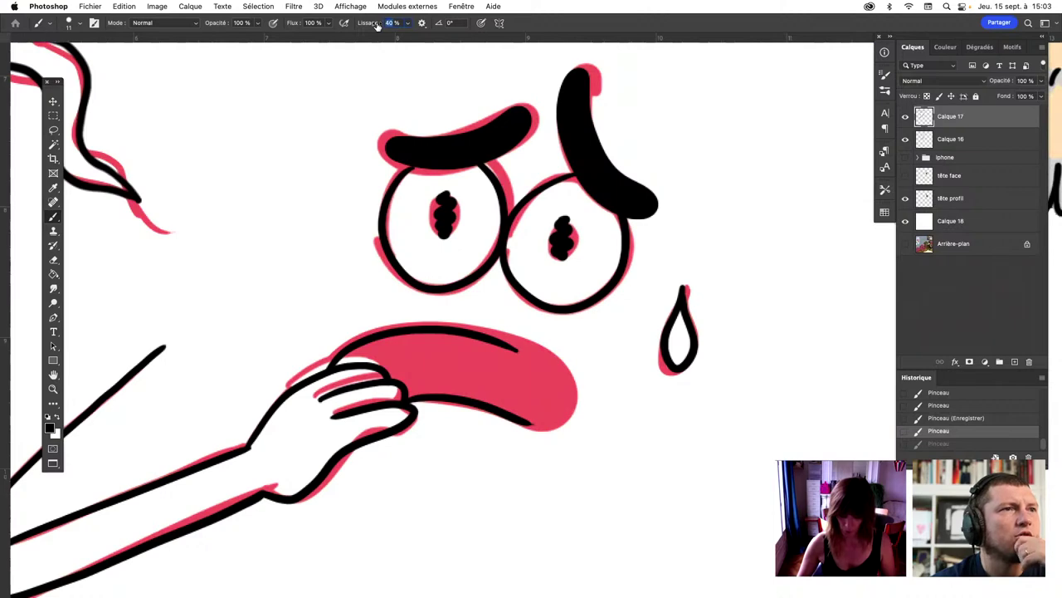
pyautogui.write('0')
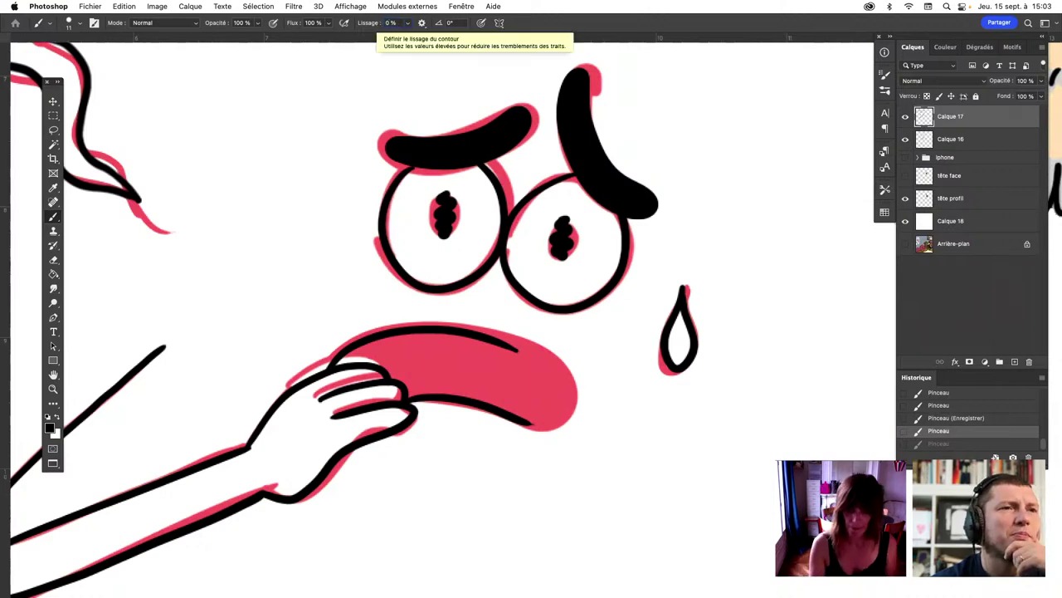
# Brush a thick black outline around the tongue's top edge and right end
pyautogui.moveTo(420, 334); pyautogui.dragTo(543, 357)
pyautogui.hotkey('ctrl', 'z')
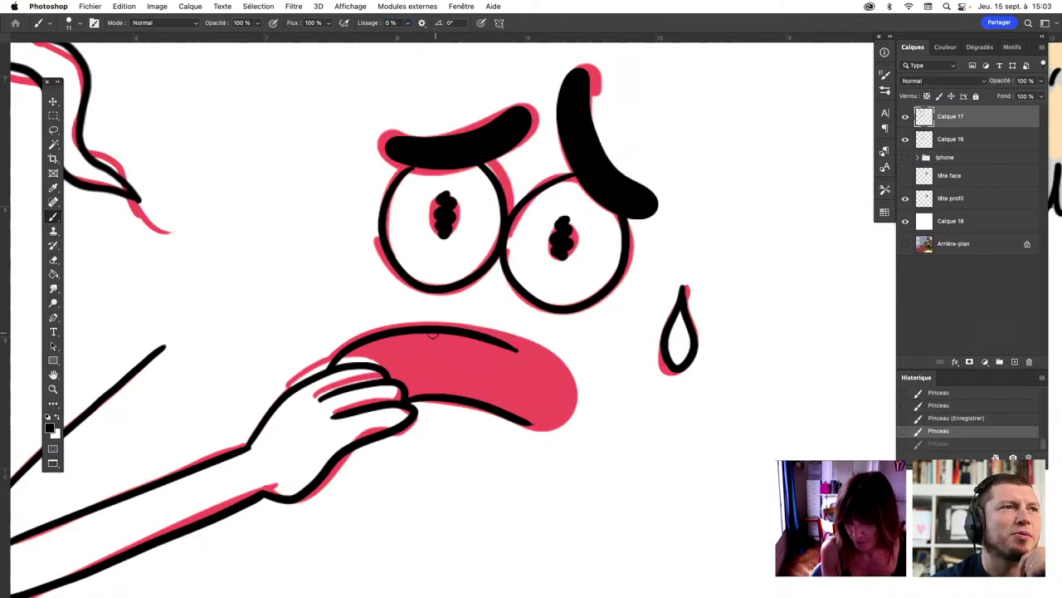
pyautogui.hotkey('ctrl', 'shift', 'z')
pyautogui.hotkey('ctrl', 'z')
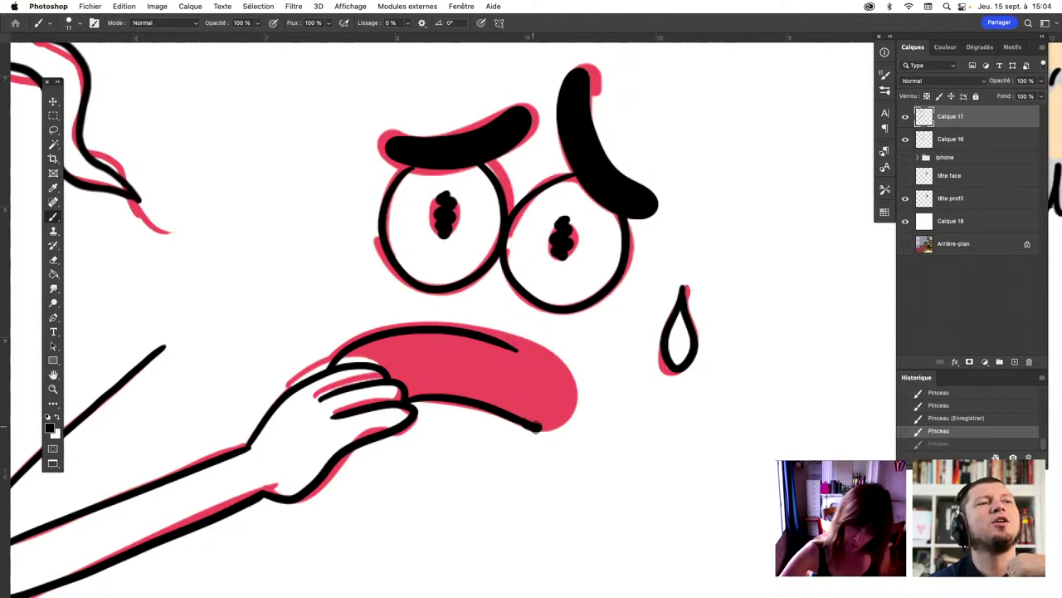
pyautogui.moveTo(523, 419); pyautogui.dragTo(549, 369)
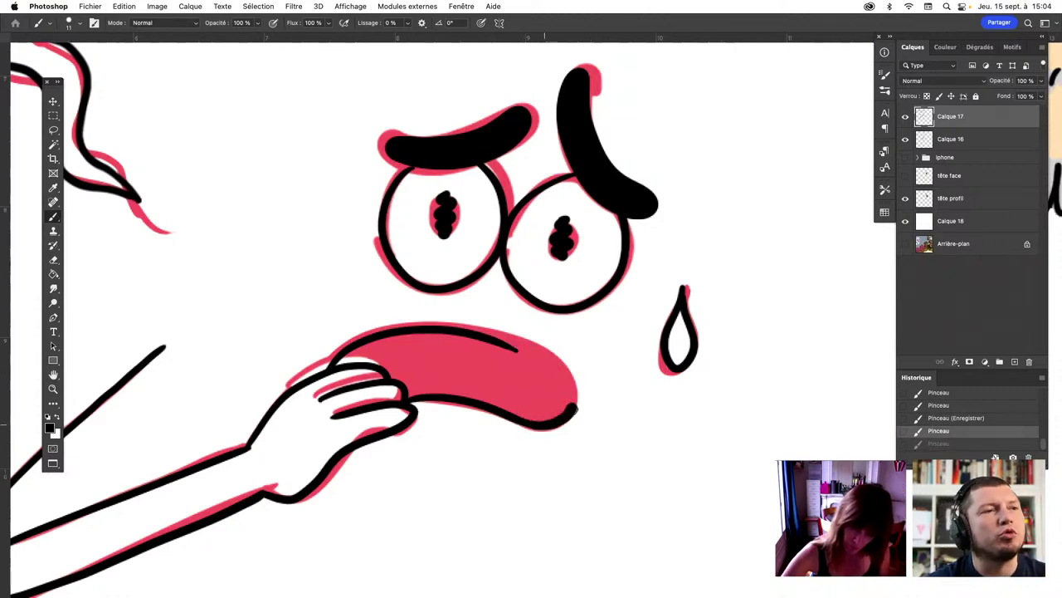
pyautogui.moveTo(498, 331); pyautogui.dragTo(461, 329)
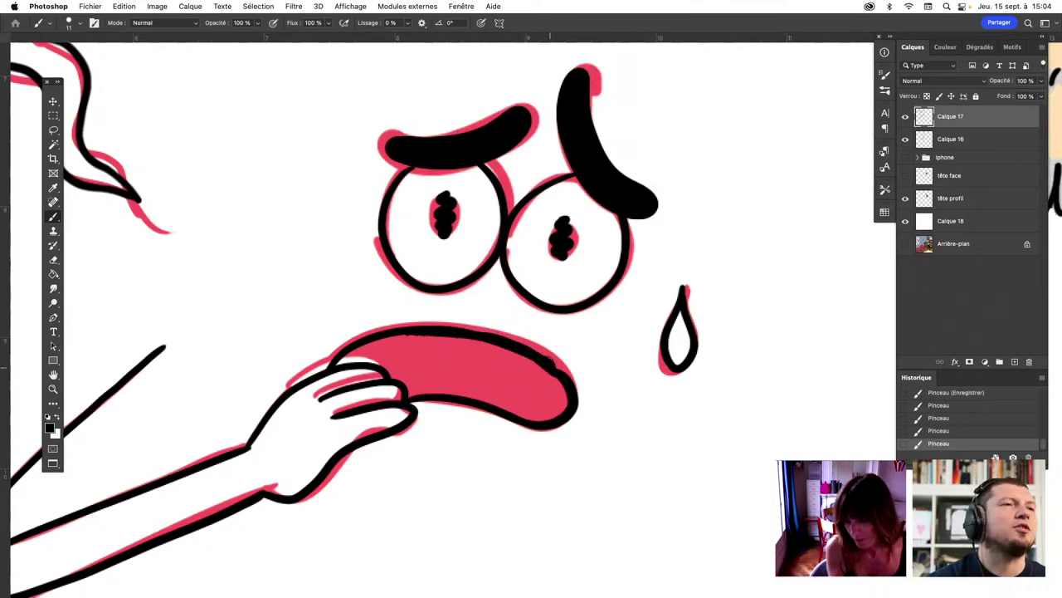
pyautogui.moveTo(380, 335); pyautogui.dragTo(522, 350)
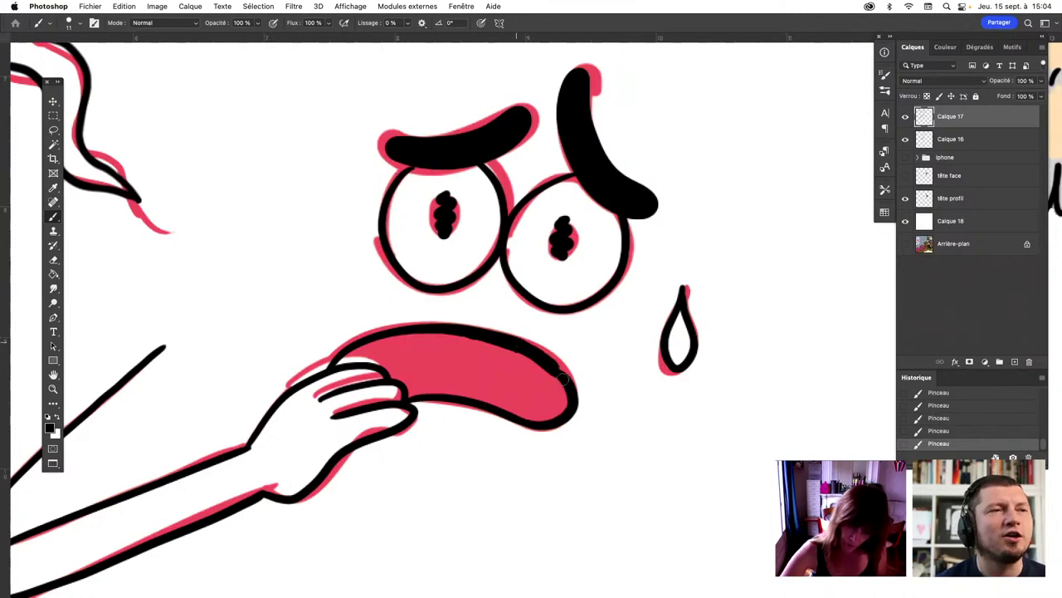
pyautogui.moveTo(521, 342); pyautogui.dragTo(568, 383)
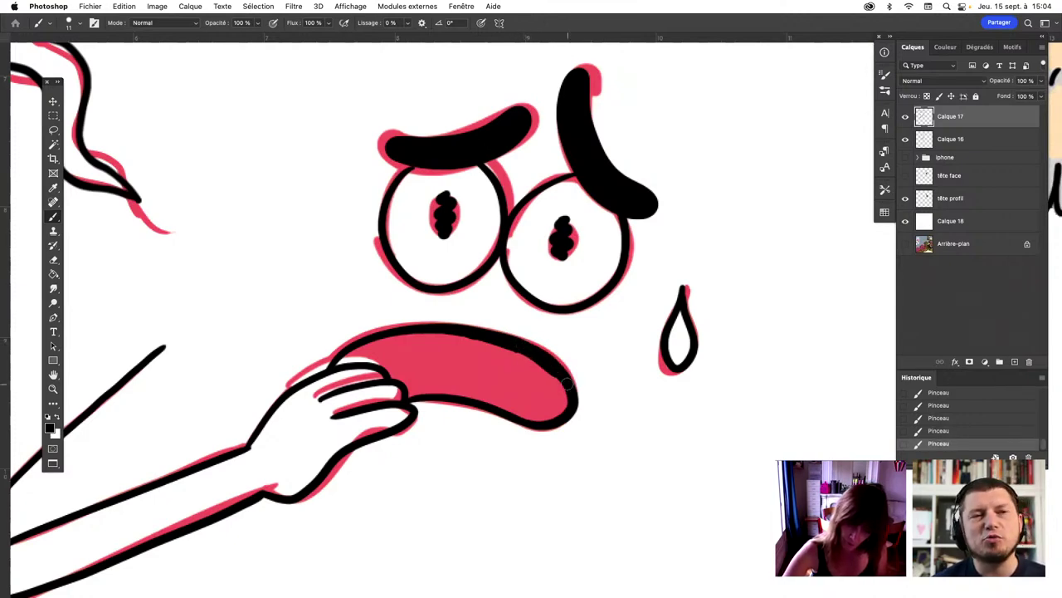
# Fill the tongue solid black with the Paint Bucket, brush over leftover pink edges, and save
pyautogui.press('g')
pyautogui.click(453, 367)
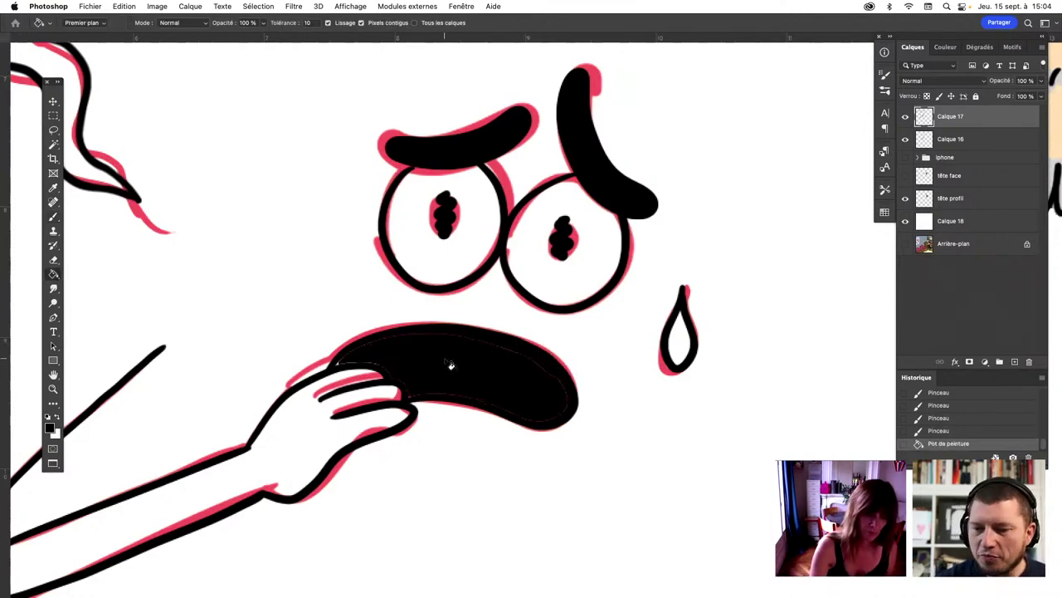
pyautogui.press('b')
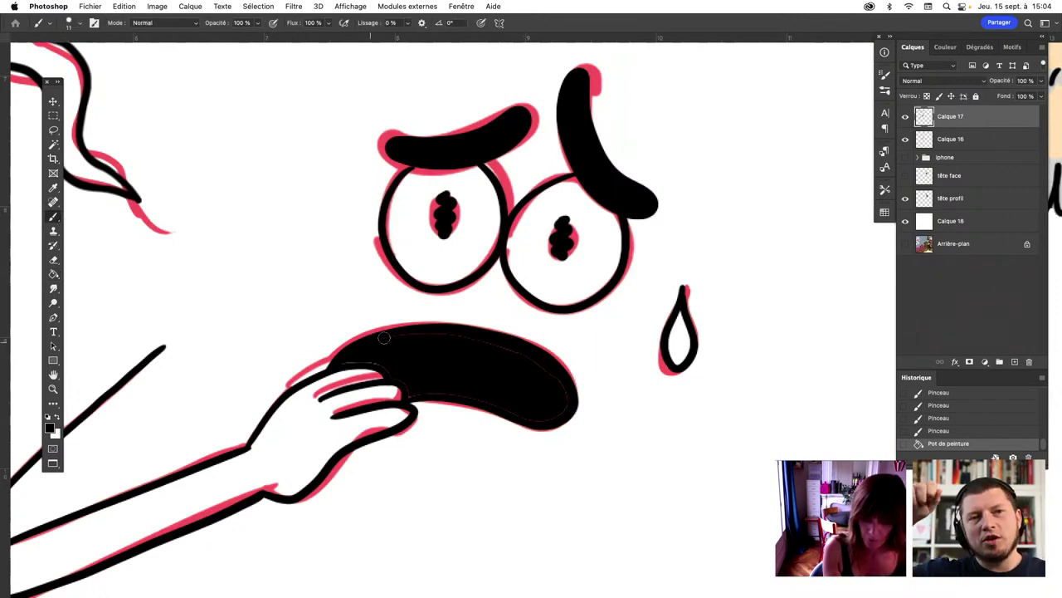
pyautogui.moveTo(505, 343)
pyautogui.mouseDown()
pyautogui.moveTo(387, 349)
pyautogui.moveTo(420, 382)
pyautogui.mouseUp()
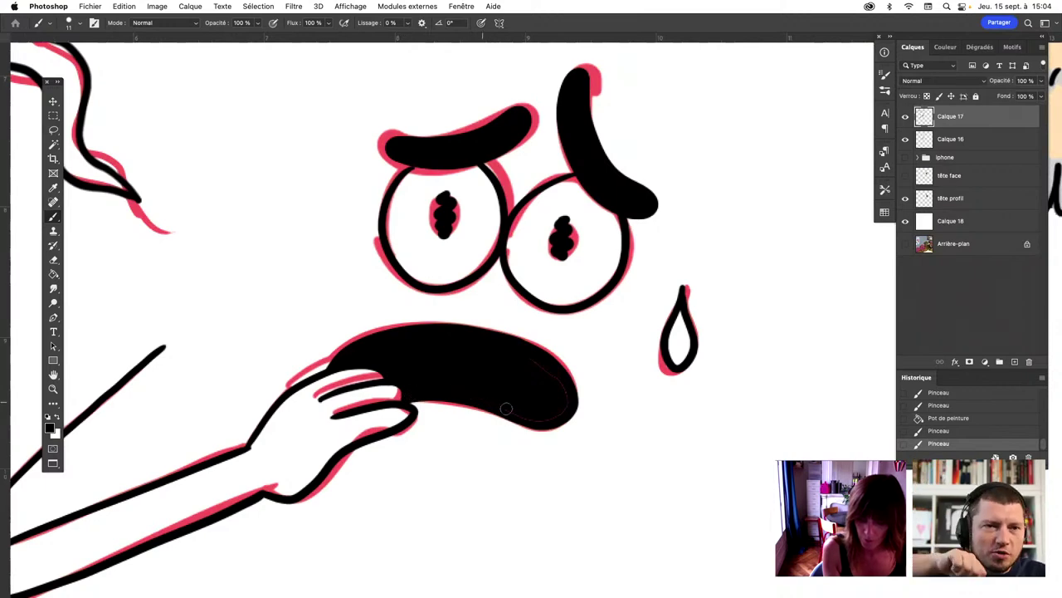
pyautogui.moveTo(420, 381); pyautogui.dragTo(545, 419)
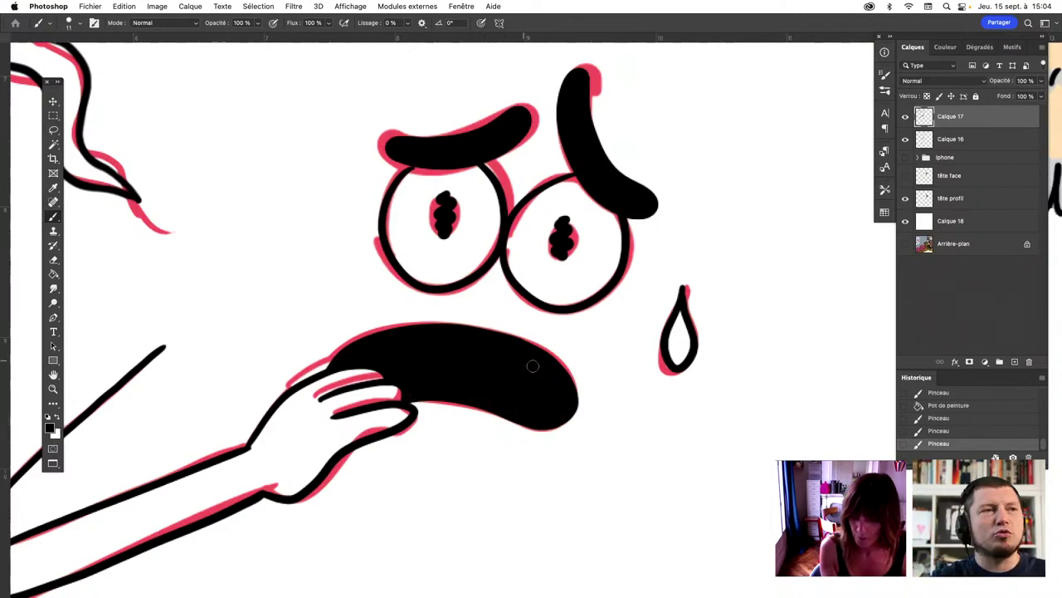
pyautogui.moveTo(556, 378); pyautogui.dragTo(547, 375)
pyautogui.press('super+s')
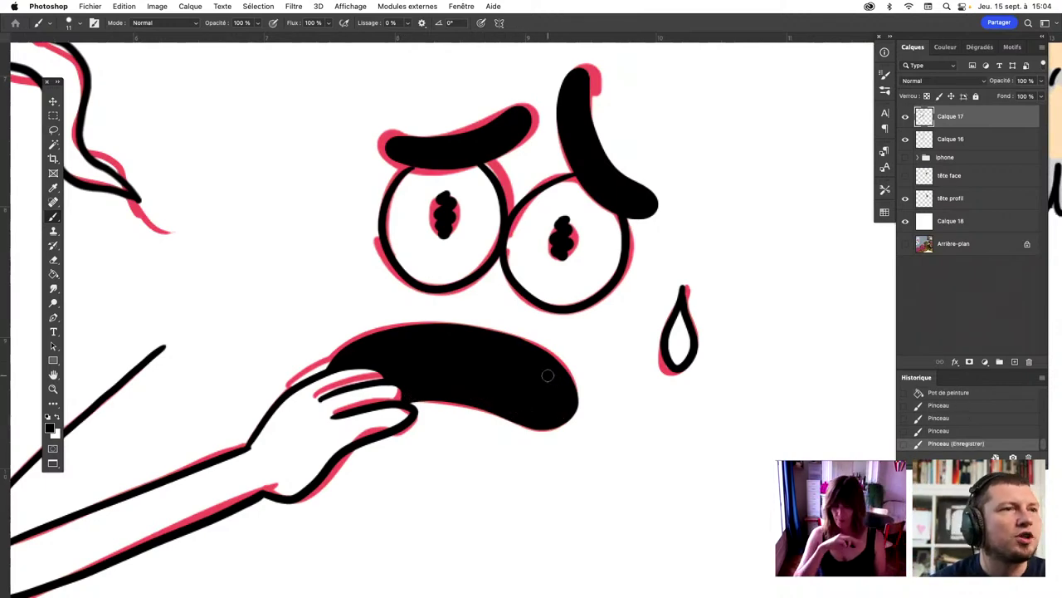
pyautogui.press('super+minus')
# Zoom in on the pink arm and enable Pulled String Mode for brush smoothing
pyautogui.scroll(-10, 614, 199)
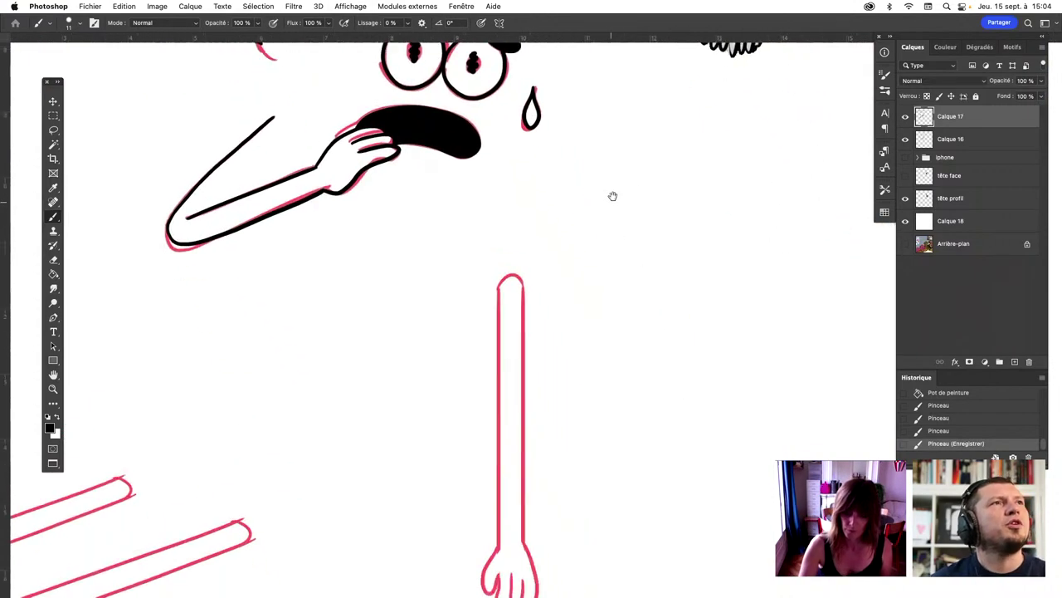
pyautogui.press('super+plus')
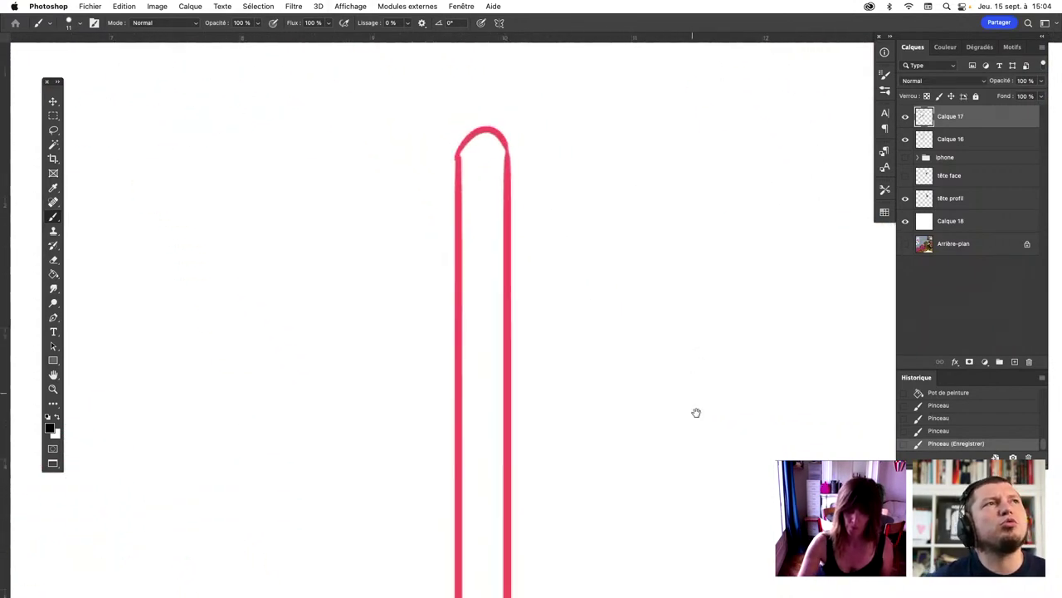
pyautogui.scroll(4, 693, 424)
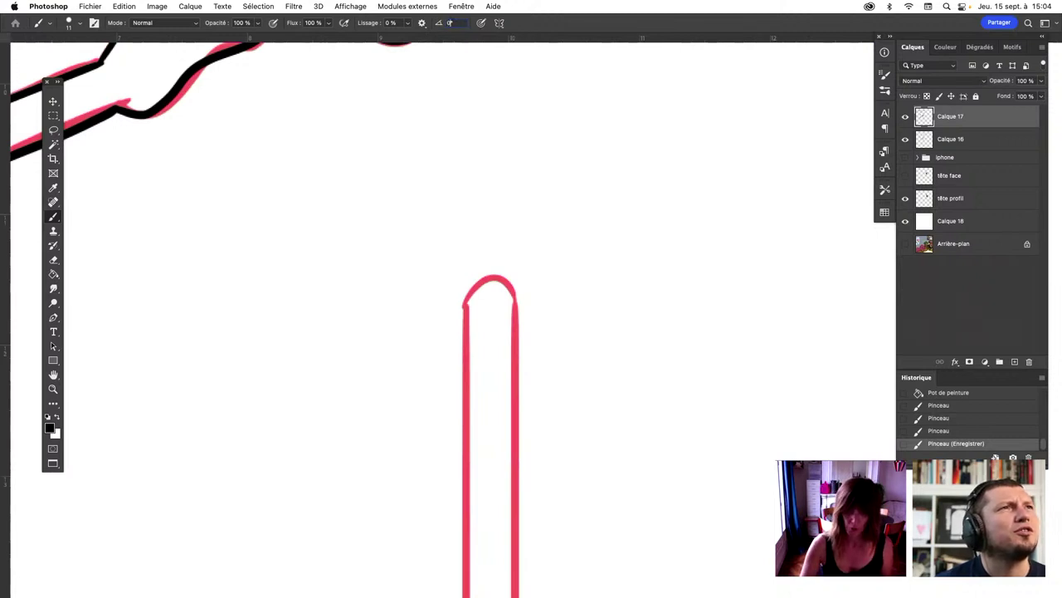
pyautogui.click(422, 23)
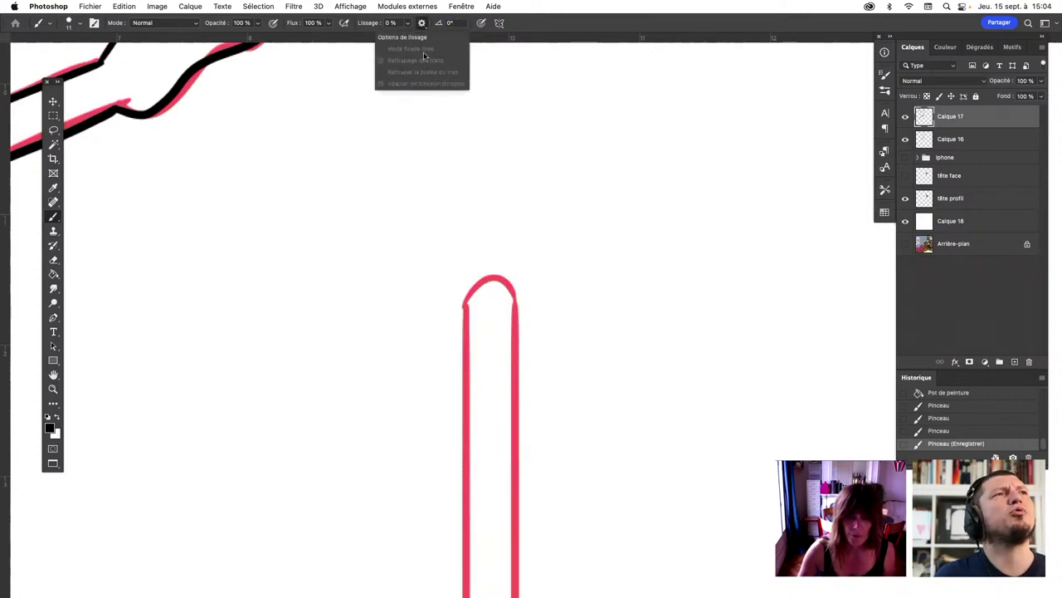
pyautogui.click(382, 24)
pyautogui.write('10')
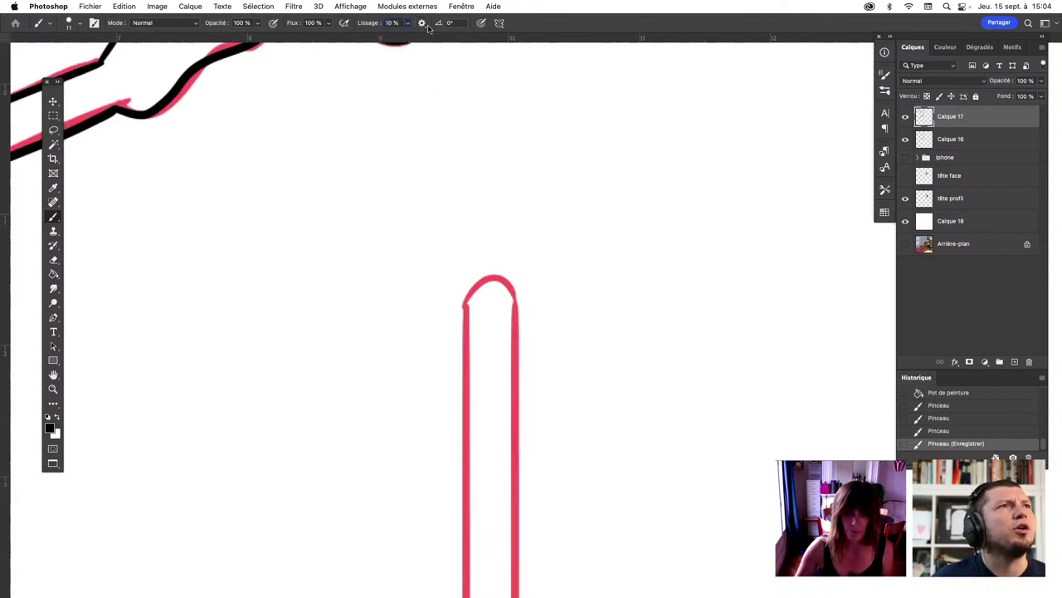
pyautogui.click(422, 23)
pyautogui.click(393, 50)
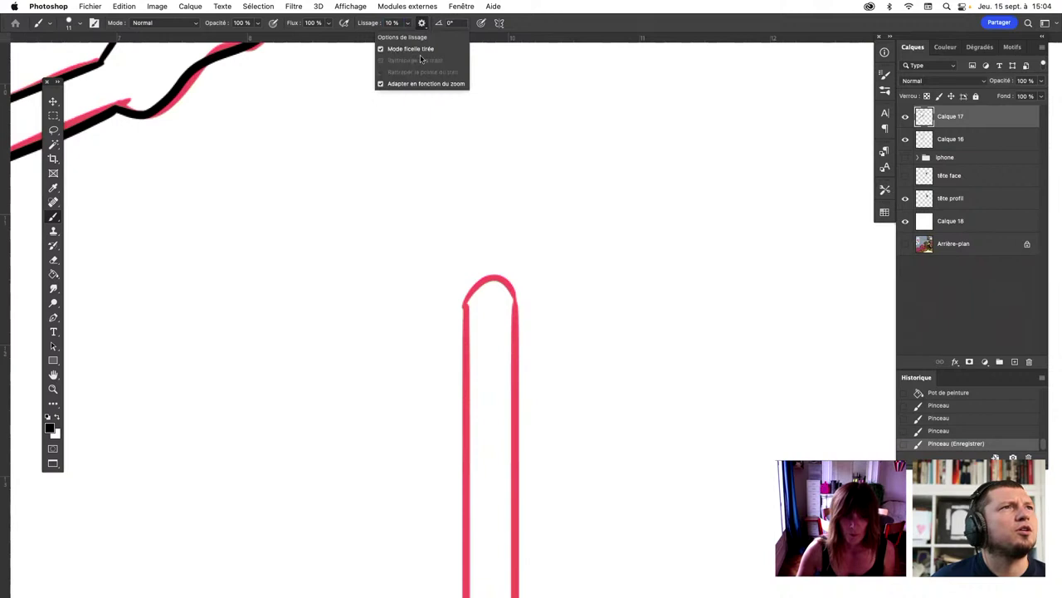
# Paint looping, wavy and circular test scribbles around the arm, then undo them all
pyautogui.moveTo(638, 201)
pyautogui.mouseDown()
pyautogui.moveTo(759, 374)
pyautogui.moveTo(420, 534)
pyautogui.mouseUp()
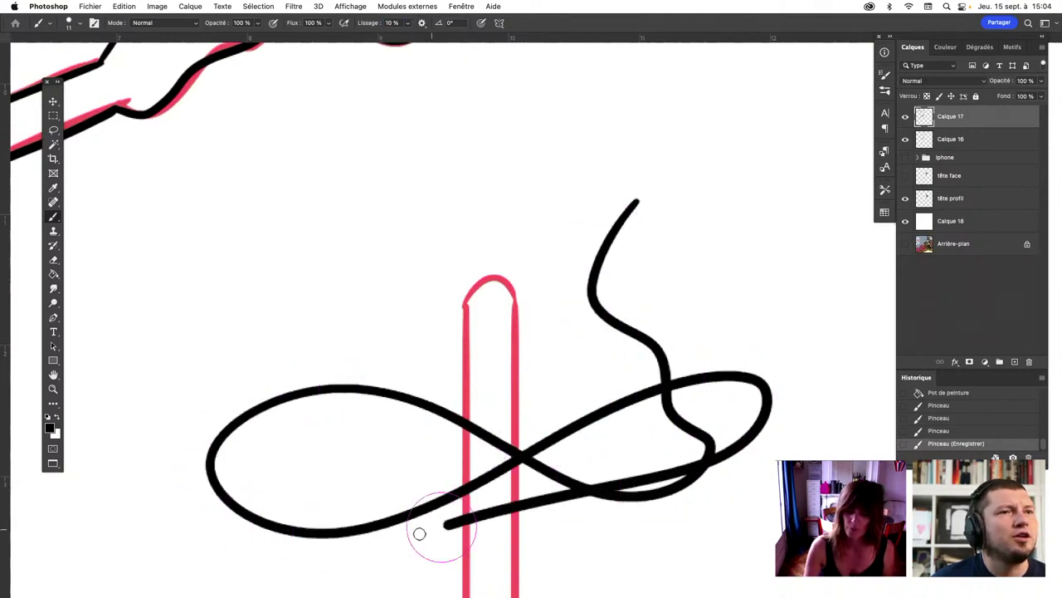
pyautogui.hotkey('ctrl', 'z')
pyautogui.moveTo(428, 176)
pyautogui.mouseDown()
pyautogui.moveTo(522, 244)
pyautogui.moveTo(609, 208)
pyautogui.mouseUp()
pyautogui.moveTo(569, 359)
pyautogui.mouseDown()
pyautogui.moveTo(625, 398)
pyautogui.moveTo(628, 390)
pyautogui.mouseUp()
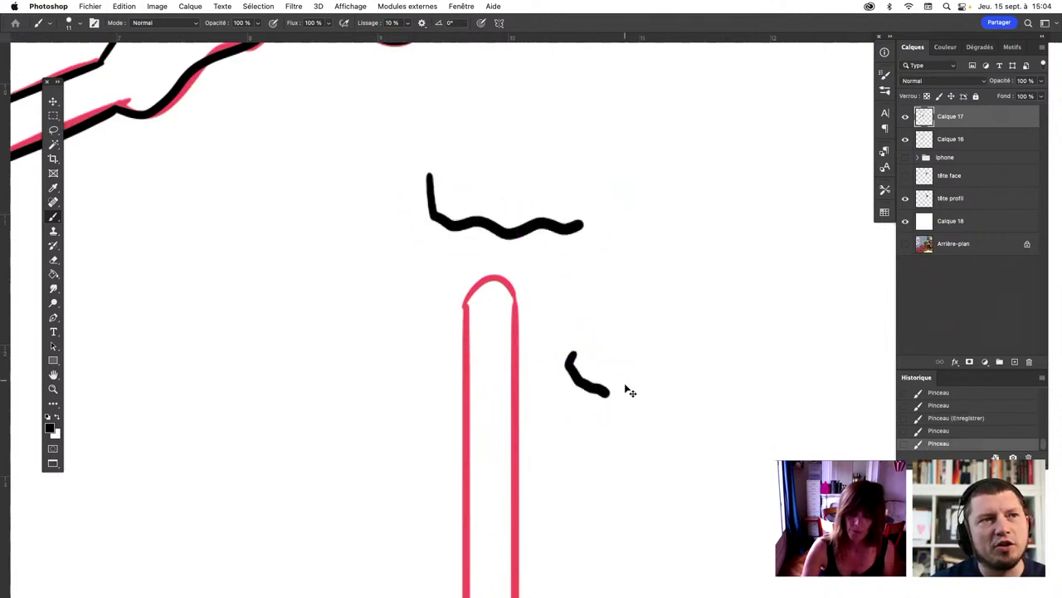
pyautogui.hotkey('ctrl', 'z')
pyautogui.moveTo(479, 361)
pyautogui.mouseDown()
pyautogui.moveTo(685, 306)
pyautogui.moveTo(774, 537)
pyautogui.mouseUp()
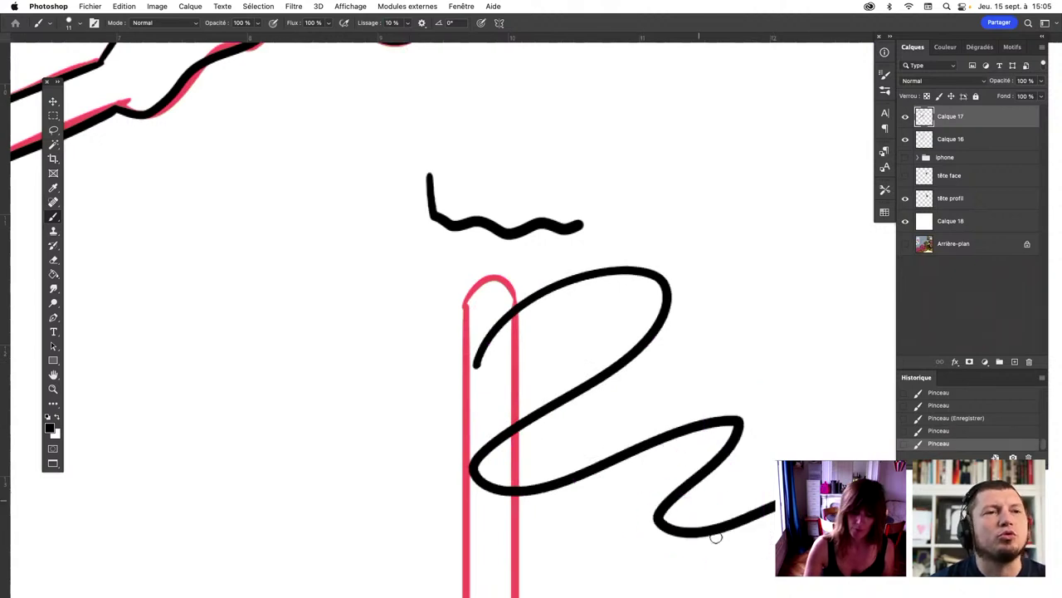
pyautogui.moveTo(267, 347)
pyautogui.mouseDown()
pyautogui.moveTo(434, 321)
pyautogui.moveTo(271, 327)
pyautogui.mouseUp()
pyautogui.keyDown('shift'); pyautogui.click(436, 359); pyautogui.keyUp('shift')
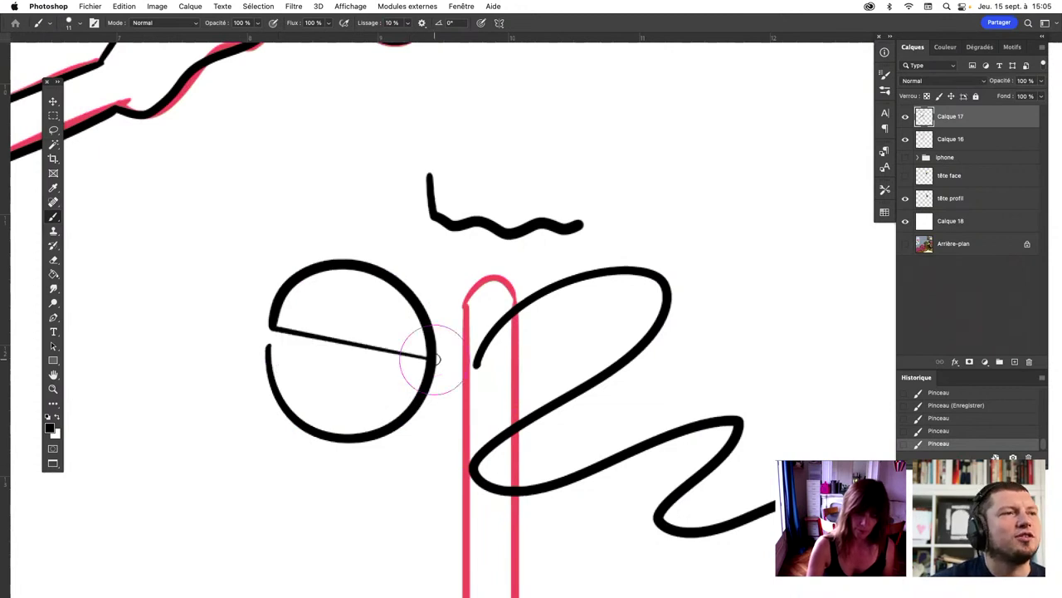
pyautogui.hotkey('ctrl', 'z')
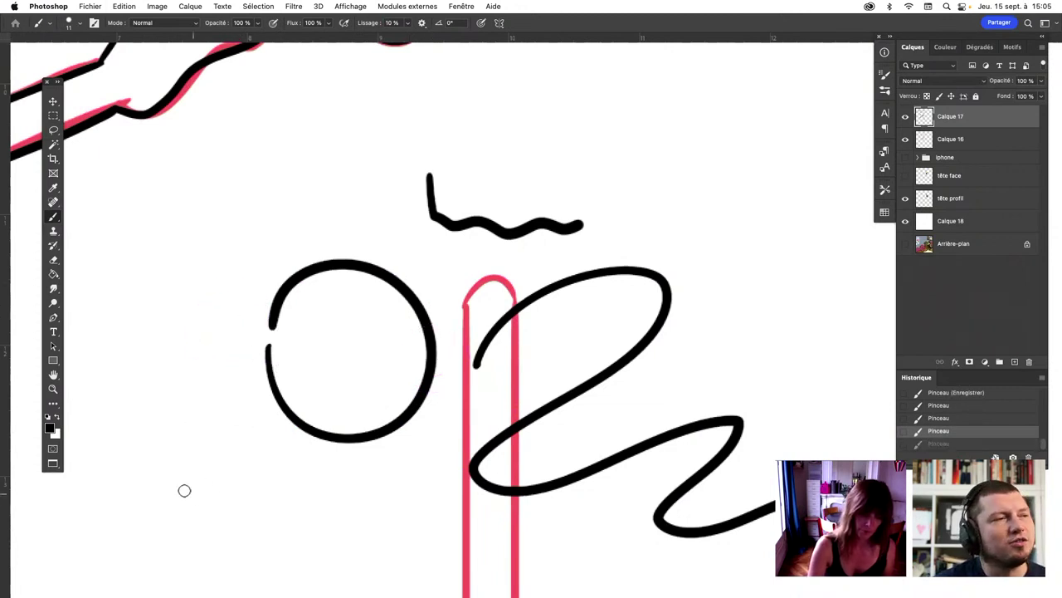
pyautogui.moveTo(166, 498)
pyautogui.mouseDown()
pyautogui.moveTo(299, 487)
pyautogui.moveTo(175, 475)
pyautogui.mouseUp()
pyautogui.hotkey('ctrl', 'z')
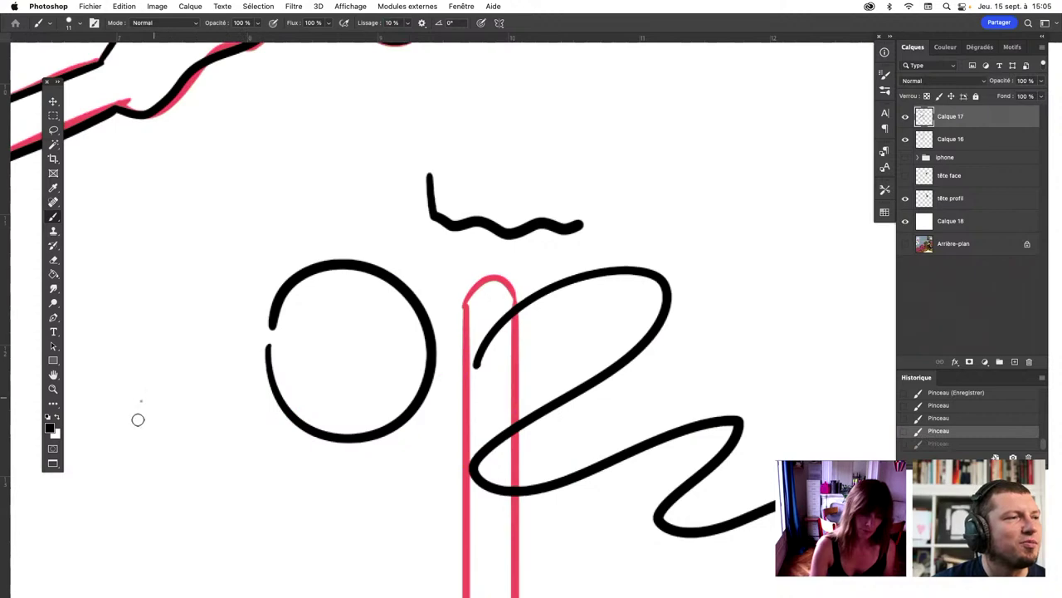
pyautogui.moveTo(137, 417)
pyautogui.mouseDown()
pyautogui.moveTo(225, 343)
pyautogui.moveTo(156, 429)
pyautogui.mouseUp()
pyautogui.hotkey('ctrl', 'z')
pyautogui.hotkey('ctrl', 'z')
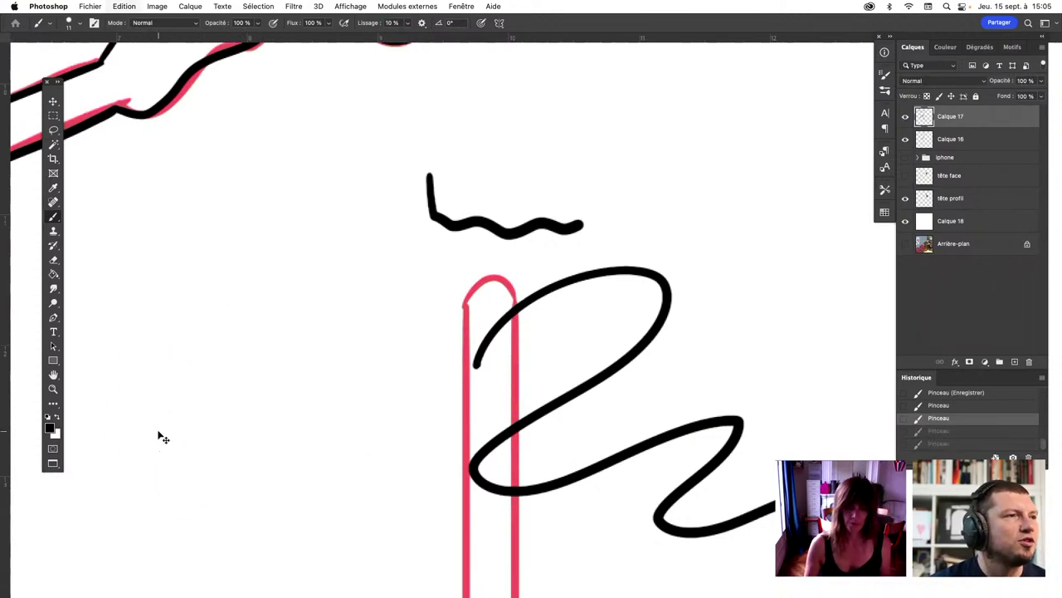
pyautogui.hotkey('ctrl', 'z')
pyautogui.hotkey('ctrl', 'z')
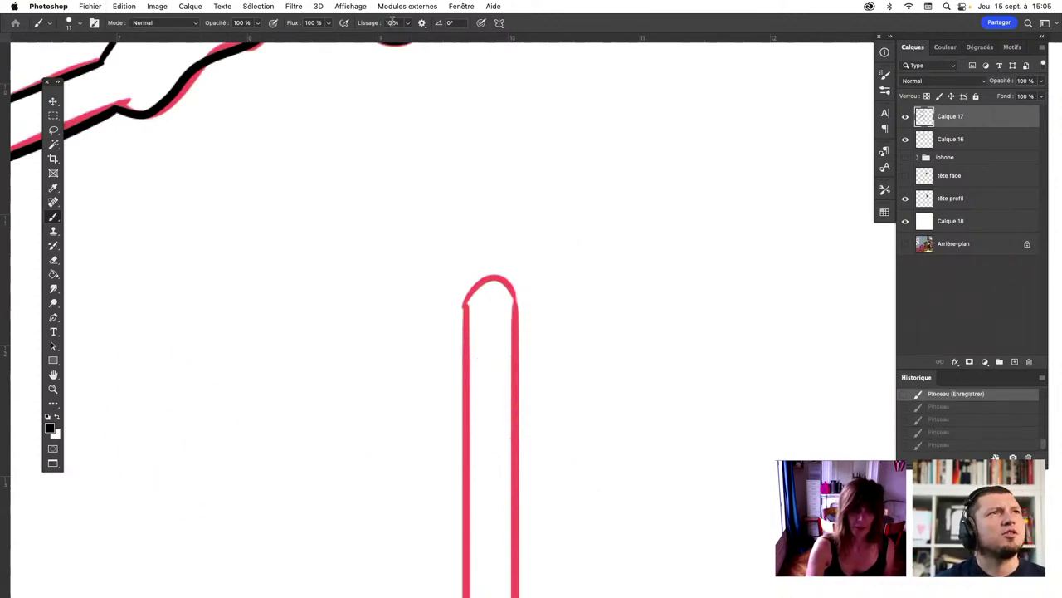
# Set brush smoothing to 0% and zoom out to show the face and whole arm
pyautogui.click(384, 23)
pyautogui.write('0')
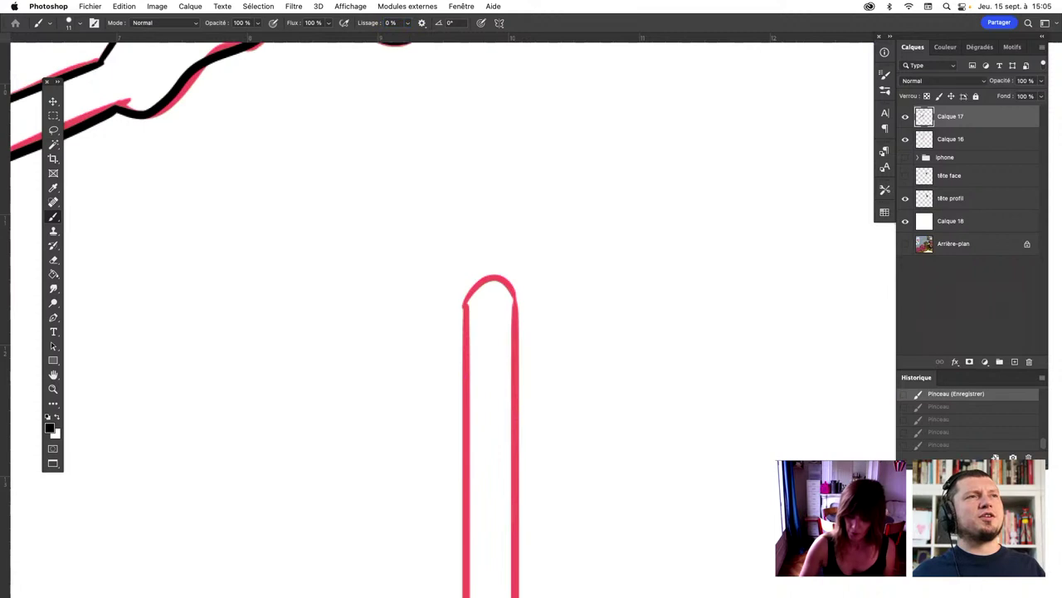
pyautogui.hotkey('ctrl', '-')
pyautogui.scroll(-5, 676, 360)
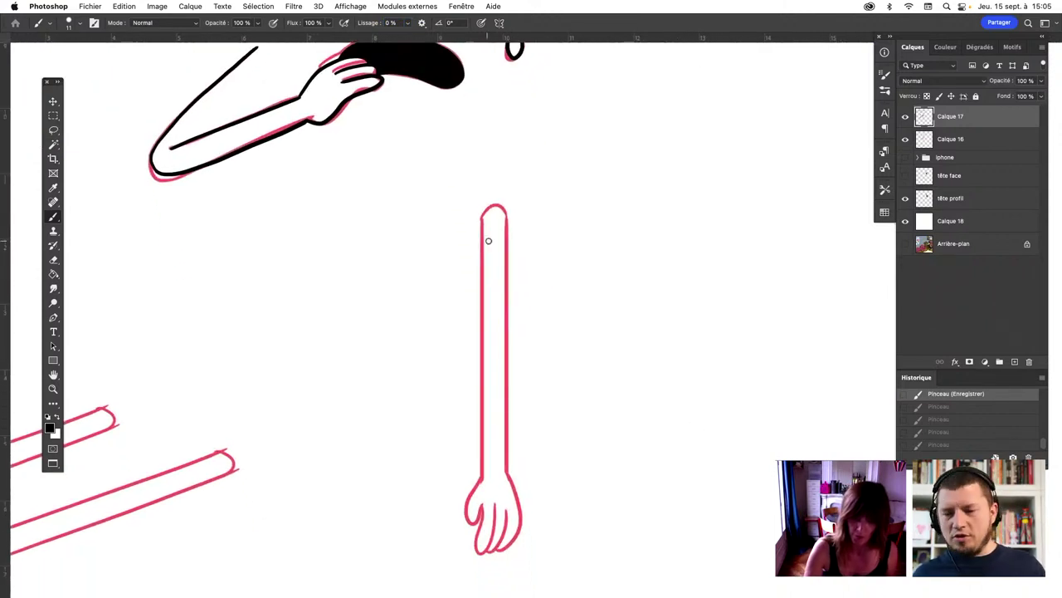
# Ink the arm's rounded top and left edge in black, redoing failed strokes
pyautogui.moveTo(482, 224); pyautogui.dragTo(486, 472)
pyautogui.hotkey('ctrl', 'z')
pyautogui.hotkey('ctrl', 'z')
pyautogui.moveTo(482, 224)
pyautogui.mouseDown()
pyautogui.moveTo(510, 218)
pyautogui.moveTo(484, 322)
pyautogui.moveTo(485, 467)
pyautogui.moveTo(504, 379)
pyautogui.mouseUp()
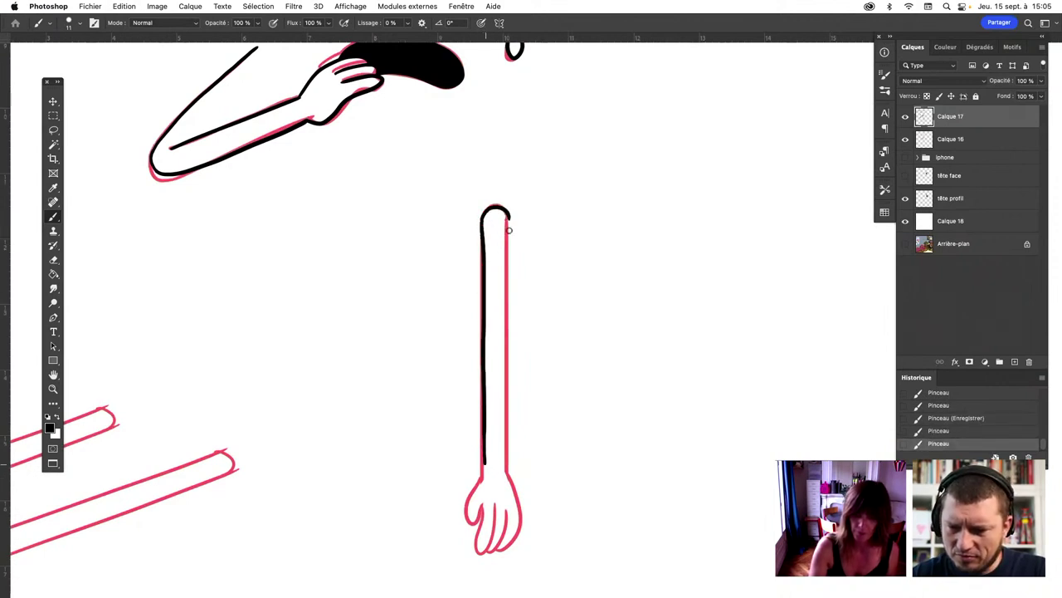
pyautogui.hotkey('ctrl', 'z')
pyautogui.hotkey('ctrl', 'z')
pyautogui.moveTo(482, 219)
pyautogui.mouseDown()
pyautogui.moveTo(484, 473)
pyautogui.moveTo(470, 524)
pyautogui.mouseUp()
pyautogui.hotkey('ctrl', 'z')
# Ink the hand's left edge, fingers and right edge in black
pyautogui.moveTo(479, 482)
pyautogui.mouseDown()
pyautogui.moveTo(468, 513)
pyautogui.moveTo(494, 504)
pyautogui.moveTo(480, 551)
pyautogui.mouseUp()
pyautogui.moveTo(506, 505)
pyautogui.mouseDown()
pyautogui.moveTo(497, 552)
pyautogui.moveTo(521, 515)
pyautogui.moveTo(507, 473)
pyautogui.mouseUp()
pyautogui.hotkey('ctrl', 'z')
pyautogui.moveTo(508, 549); pyautogui.dragTo(514, 479)
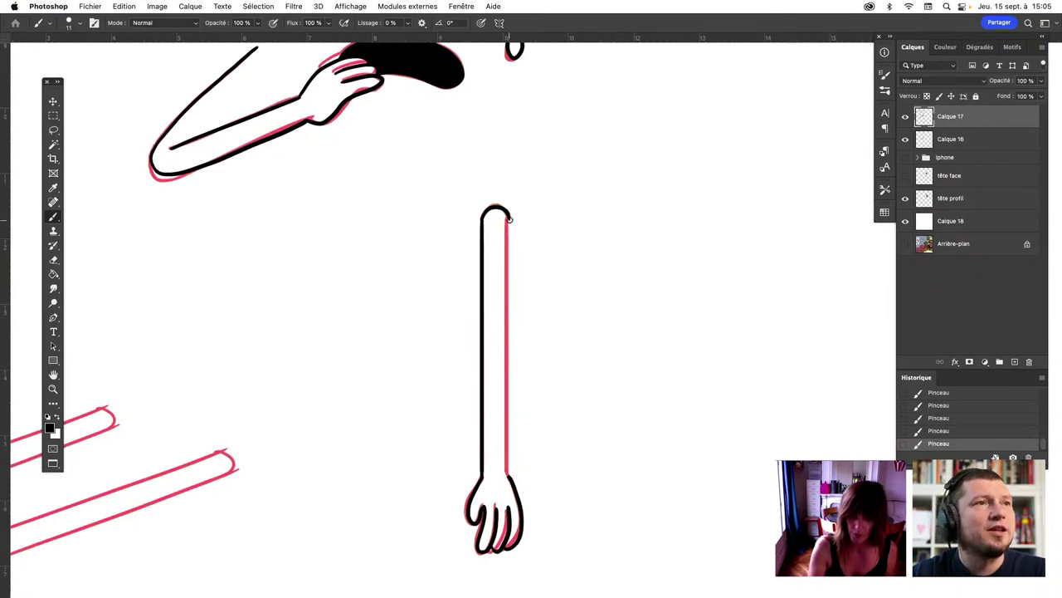
pyautogui.hotkey('ctrl', 'z')
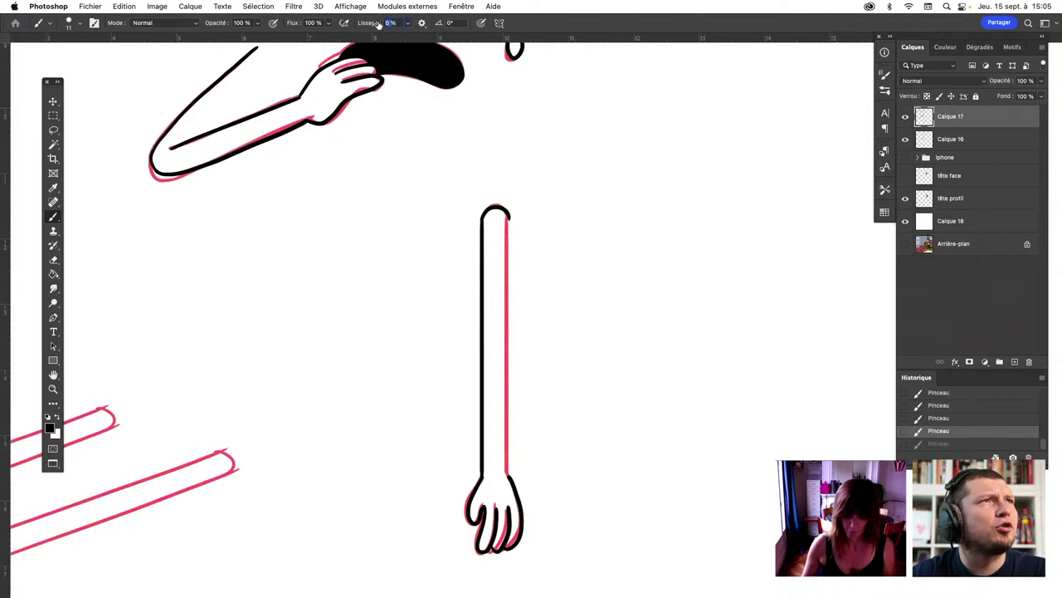
# Set smoothing to 30%, turn off Pulled String Mode, and try inking the arm's right edge
pyautogui.write('3')
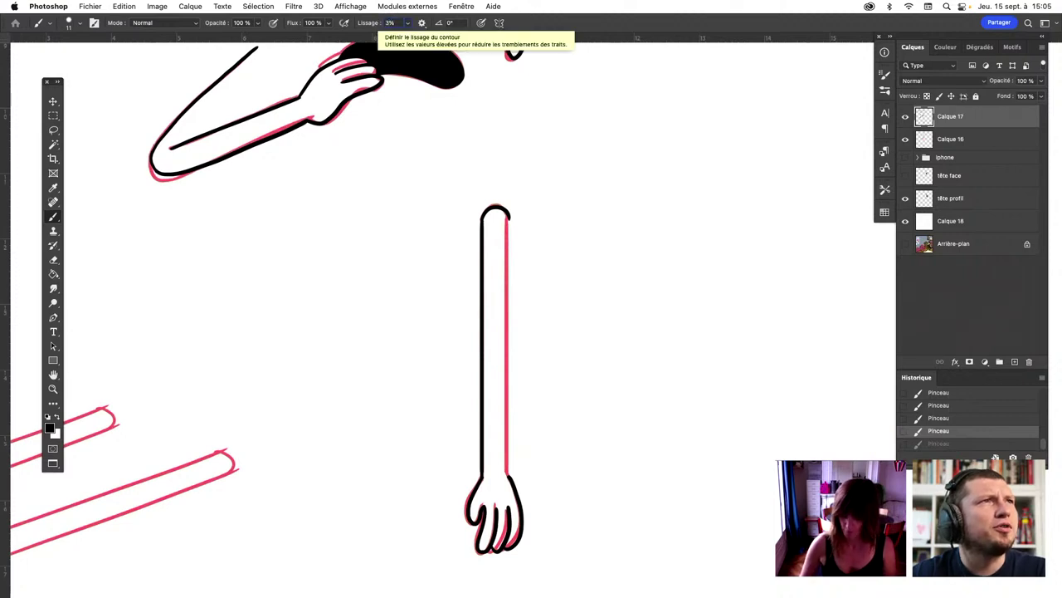
pyautogui.write('0l')
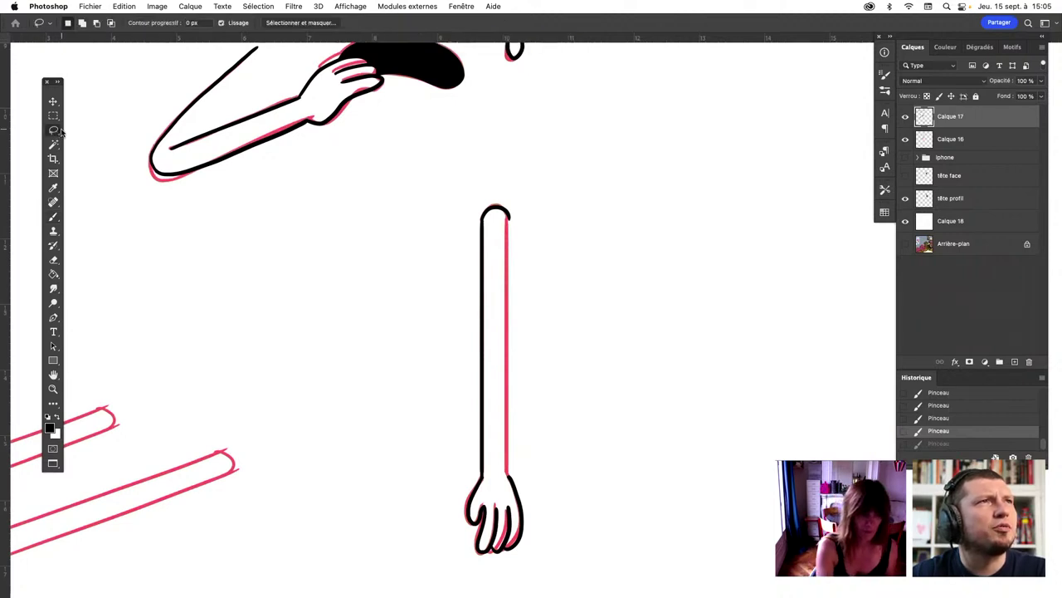
pyautogui.click(54, 214)
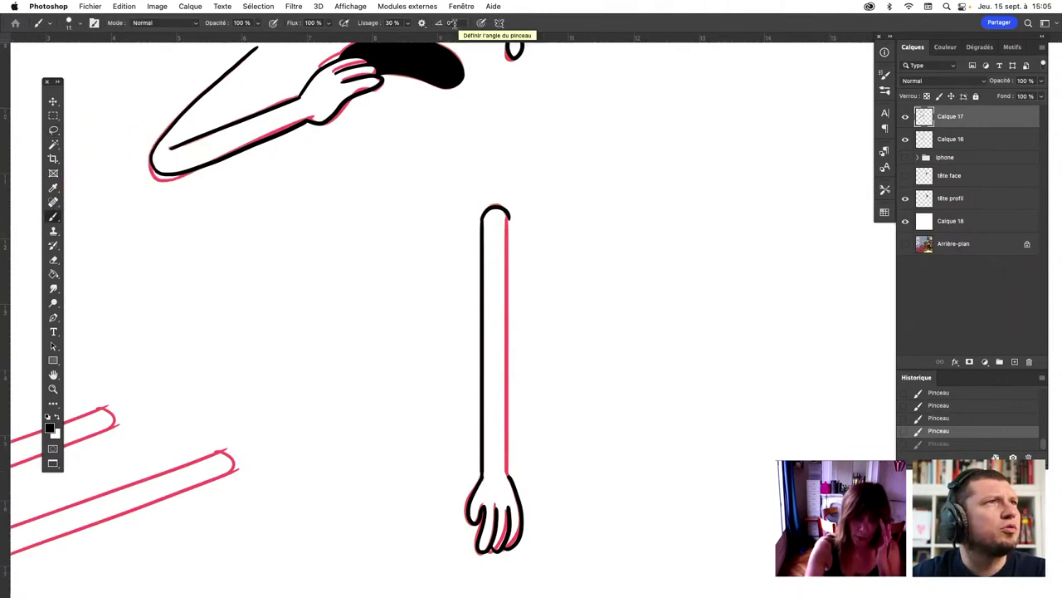
pyautogui.click(421, 23)
pyautogui.click(381, 49)
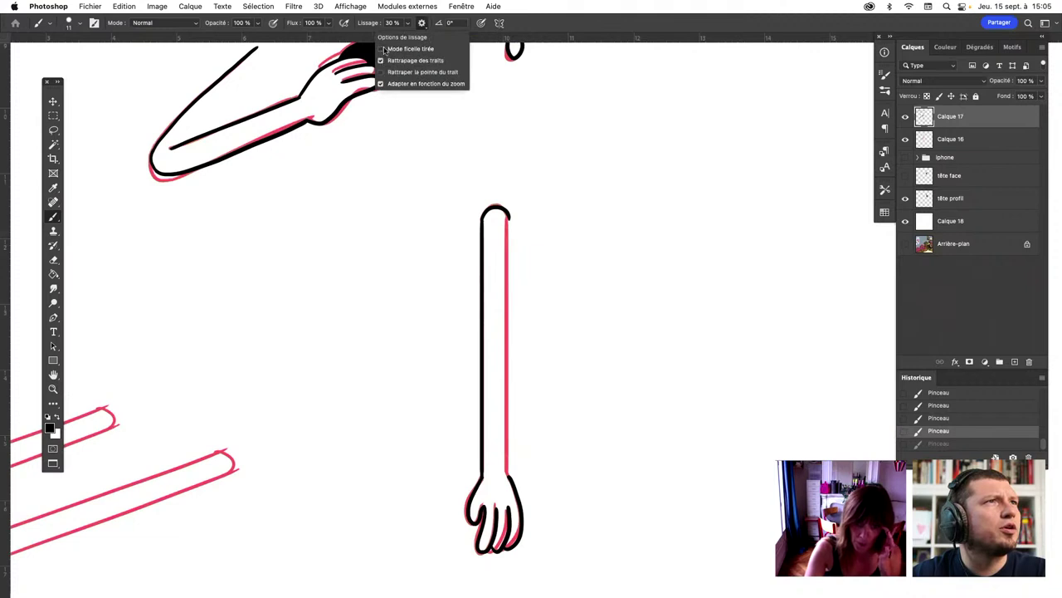
pyautogui.moveTo(508, 472)
pyautogui.mouseDown()
pyautogui.moveTo(519, 229)
pyautogui.moveTo(508, 477)
pyautogui.mouseUp()
pyautogui.hotkey('ctrl', 'z')
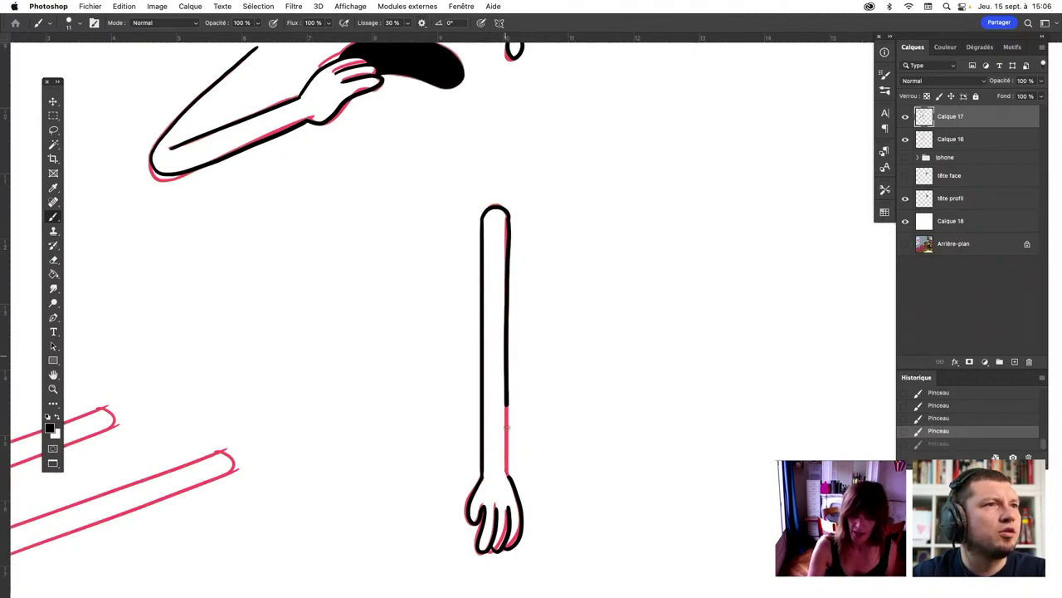
# Lasso and delete the old left-edge line, then attempt redrawing the left edge
pyautogui.click(52, 131)
pyautogui.moveTo(480, 475)
pyautogui.mouseDown()
pyautogui.moveTo(490, 224)
pyautogui.moveTo(474, 227)
pyautogui.mouseUp()
pyautogui.press('Delete')
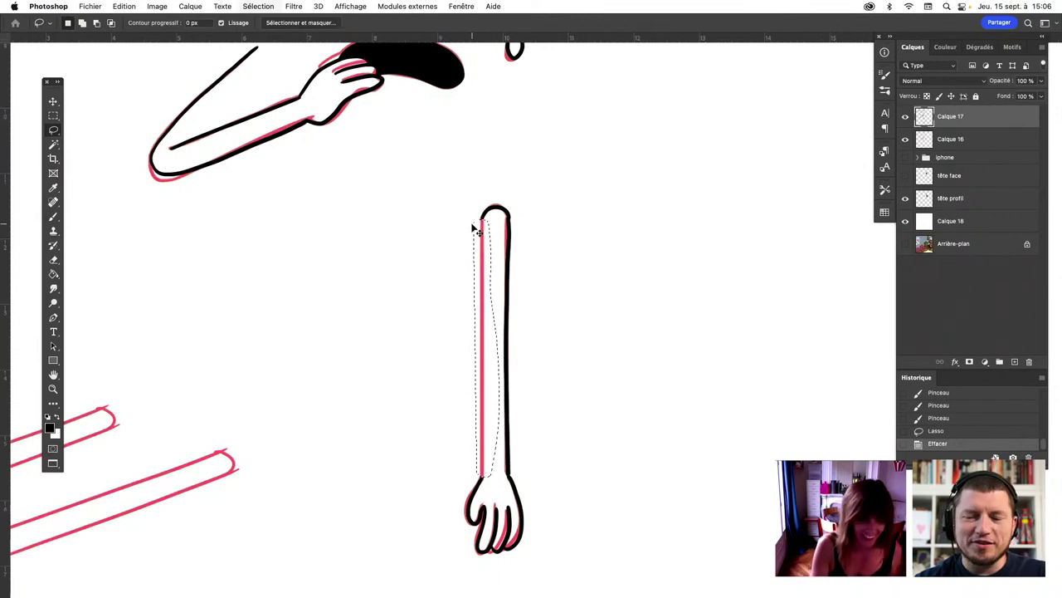
pyautogui.hotkey('ctrl', 'd')
pyautogui.click(54, 216)
pyautogui.moveTo(482, 220); pyautogui.dragTo(481, 321)
pyautogui.hotkey('ctrl', 'z')
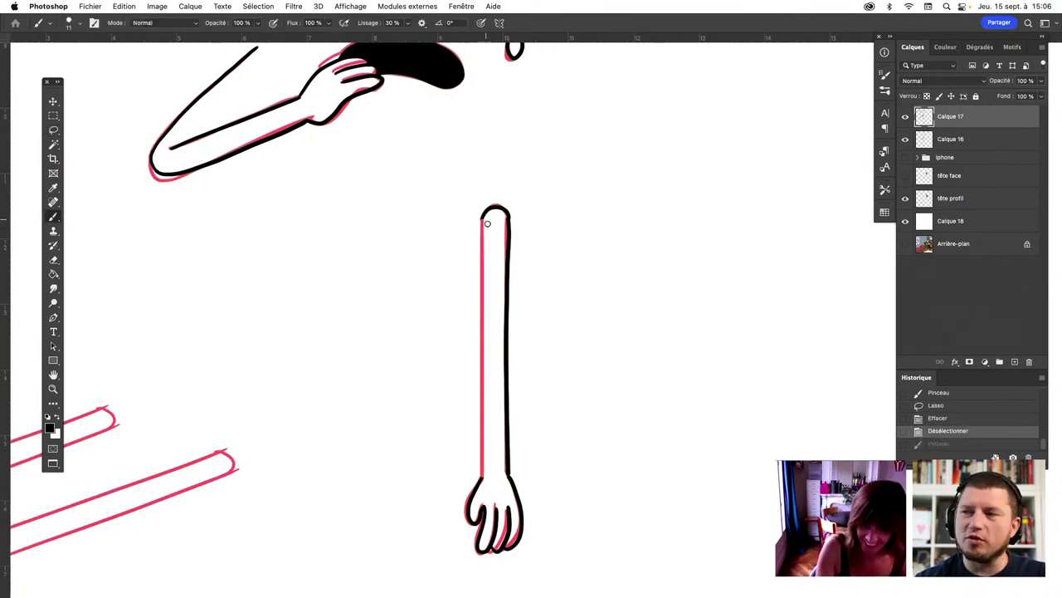
pyautogui.moveTo(483, 246); pyautogui.dragTo(481, 294)
pyautogui.hotkey('ctrl', 'z')
pyautogui.moveTo(482, 216); pyautogui.dragTo(483, 480)
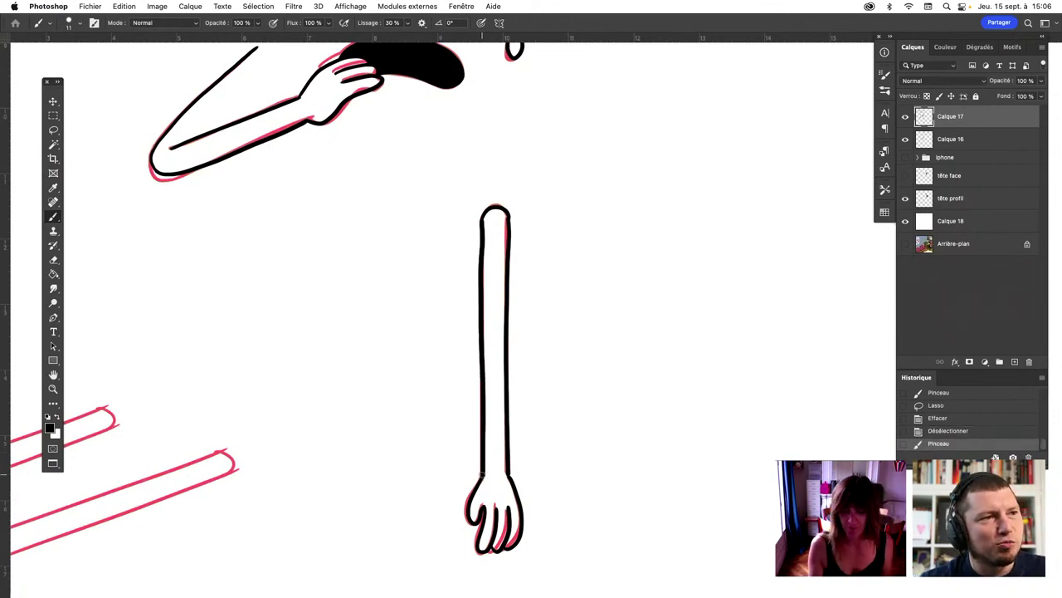
pyautogui.hotkey('ctrl', 'z')
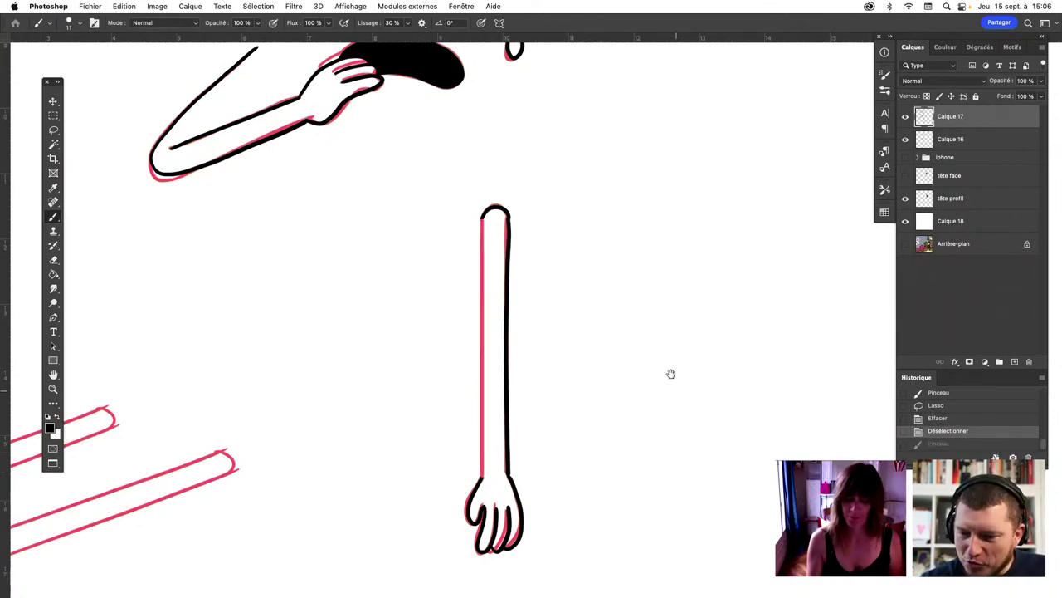
# Reframe the arm and ink its full left edge in one clean stroke
pyautogui.moveTo(671, 374); pyautogui.dragTo(652, 346)
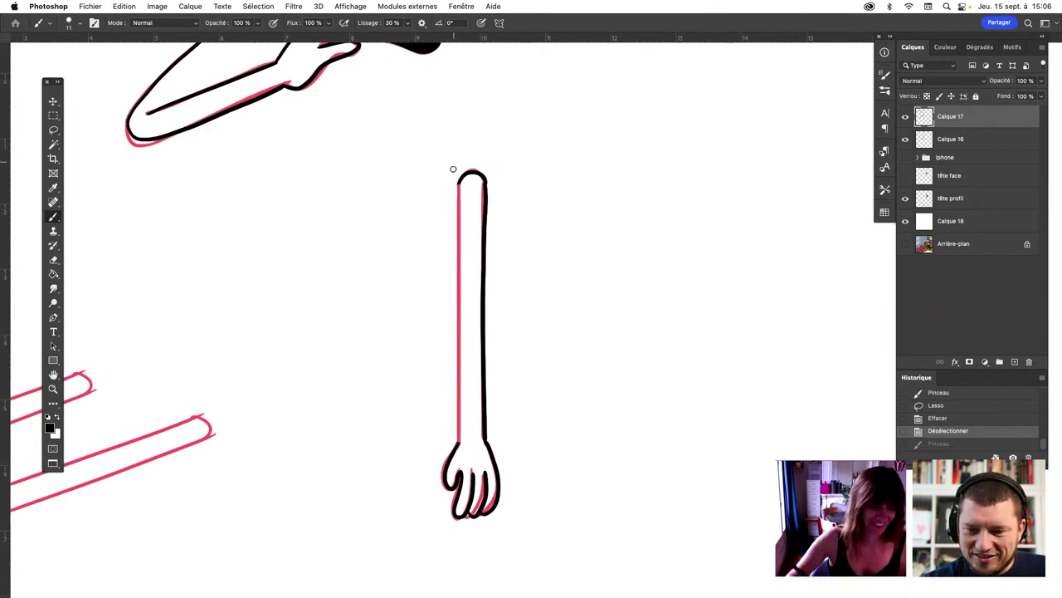
pyautogui.moveTo(459, 194); pyautogui.dragTo(462, 247)
pyautogui.hotkey('ctrl', 'z')
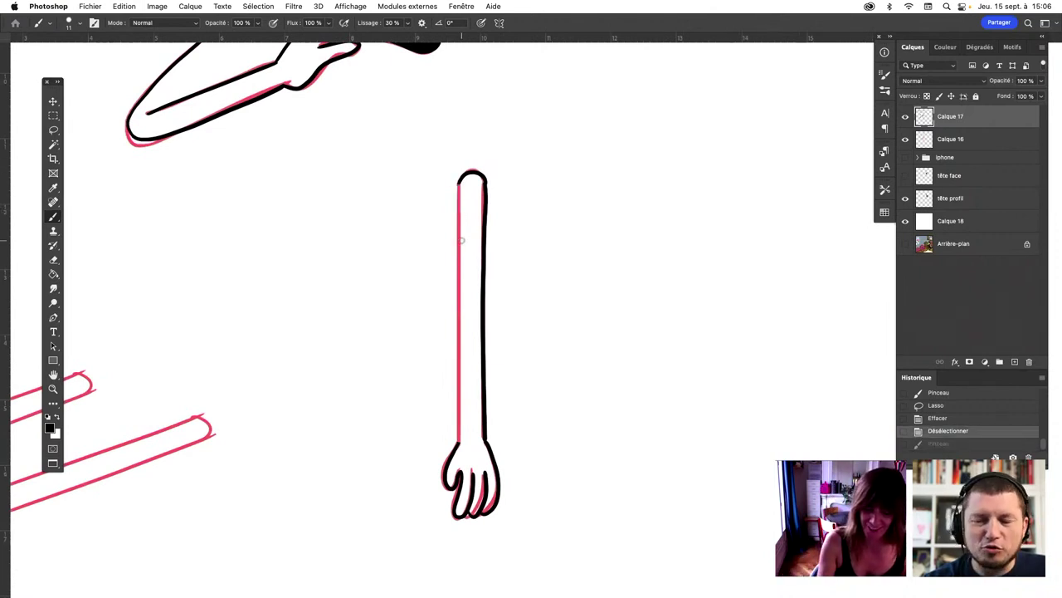
pyautogui.moveTo(458, 187); pyautogui.dragTo(460, 297)
pyautogui.hotkey('ctrl', 'z')
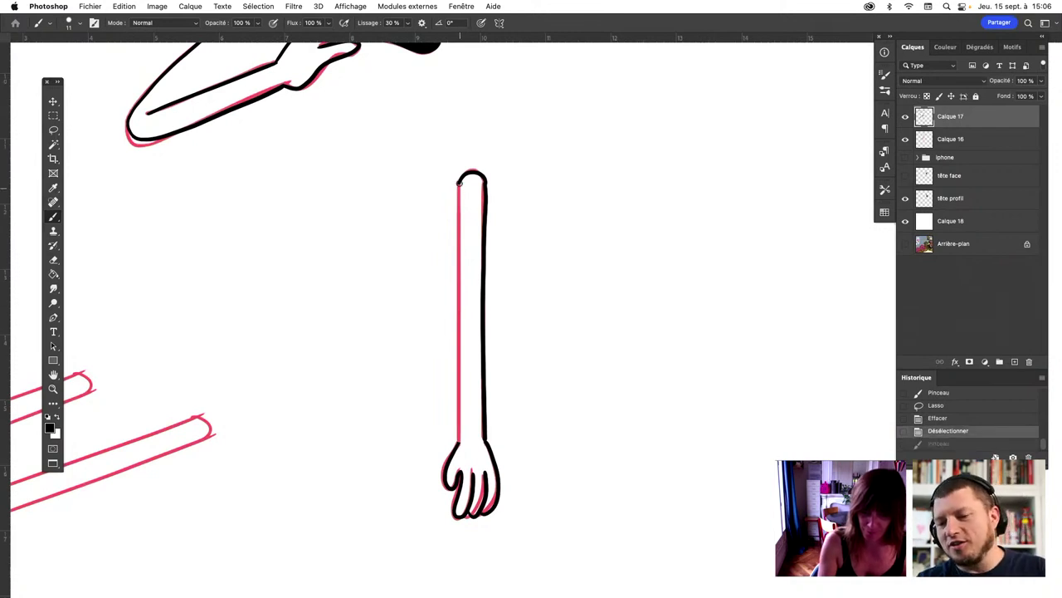
pyautogui.moveTo(459, 181); pyautogui.dragTo(462, 438)
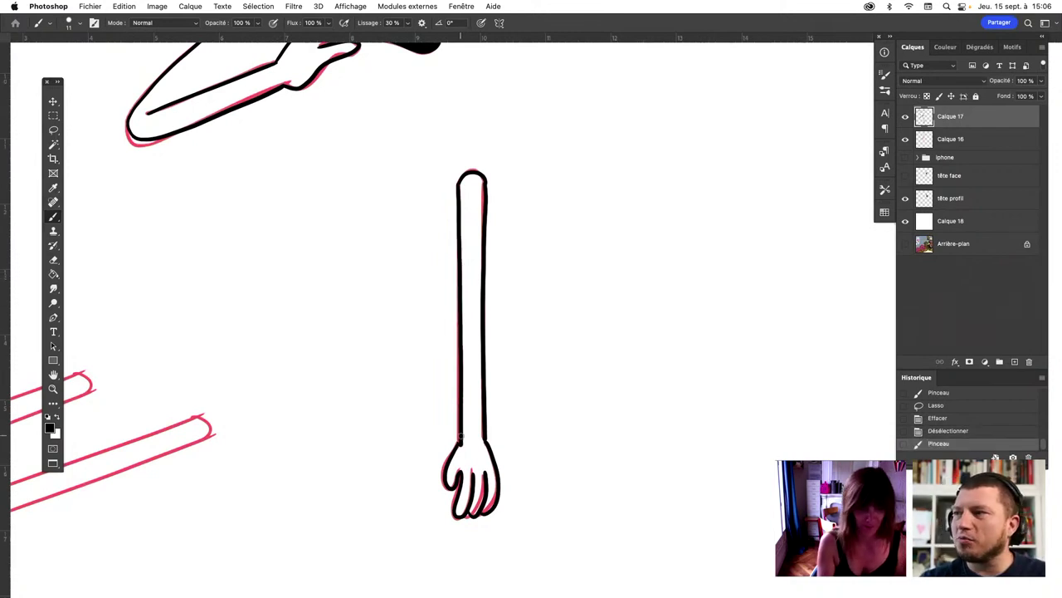
# Erase and touch up the line near the hand, then pan to the pink sketches
pyautogui.click(55, 261)
pyautogui.moveTo(462, 447); pyautogui.dragTo(464, 438)
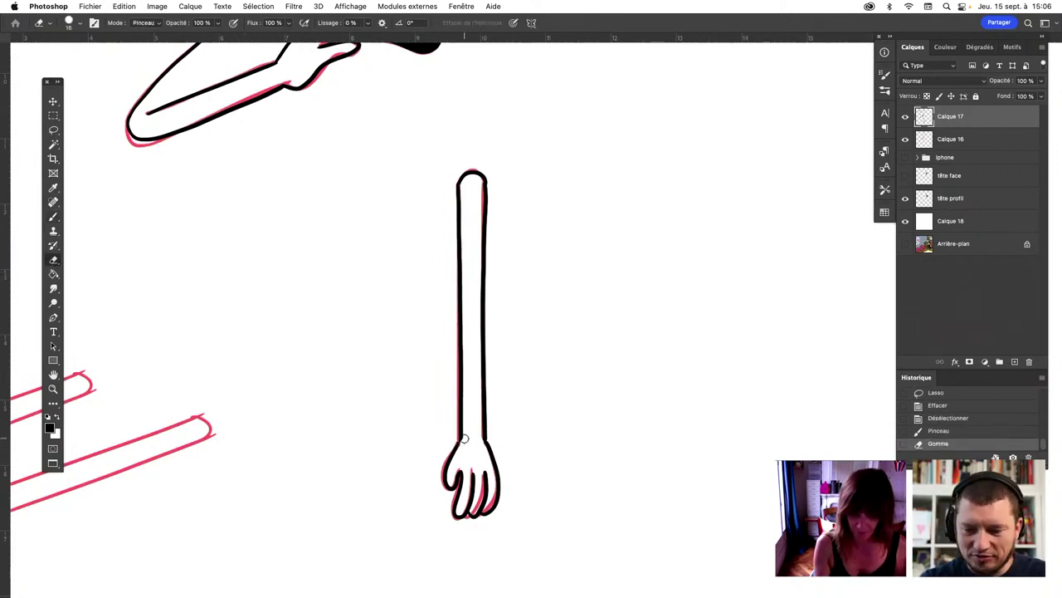
pyautogui.click(54, 219)
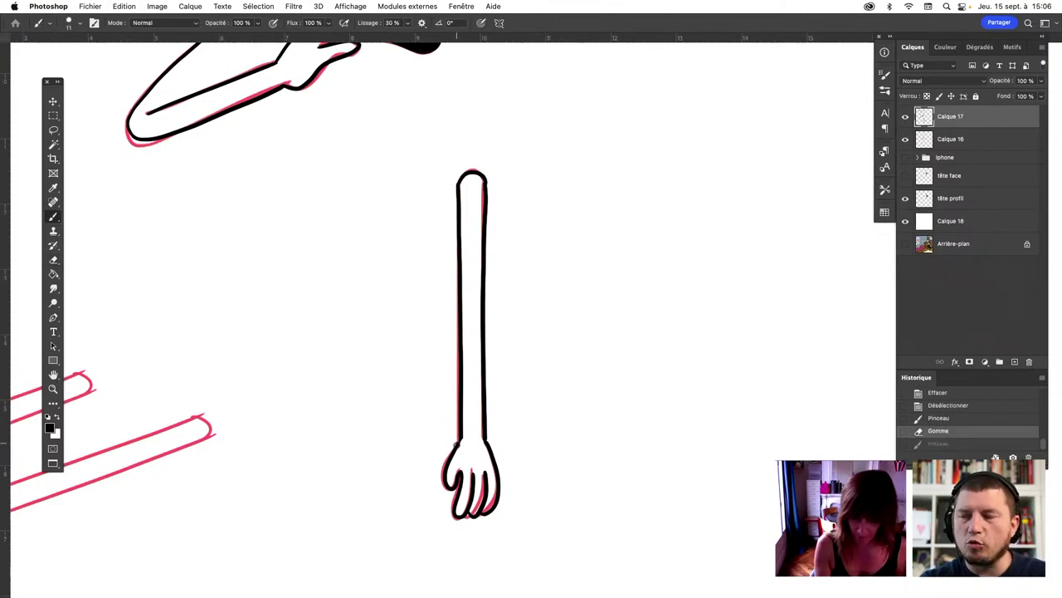
pyautogui.moveTo(458, 446)
pyautogui.mouseDown()
pyautogui.moveTo(463, 433)
pyautogui.moveTo(488, 441)
pyautogui.mouseUp()
pyautogui.hotkey('ctrl', 'z')
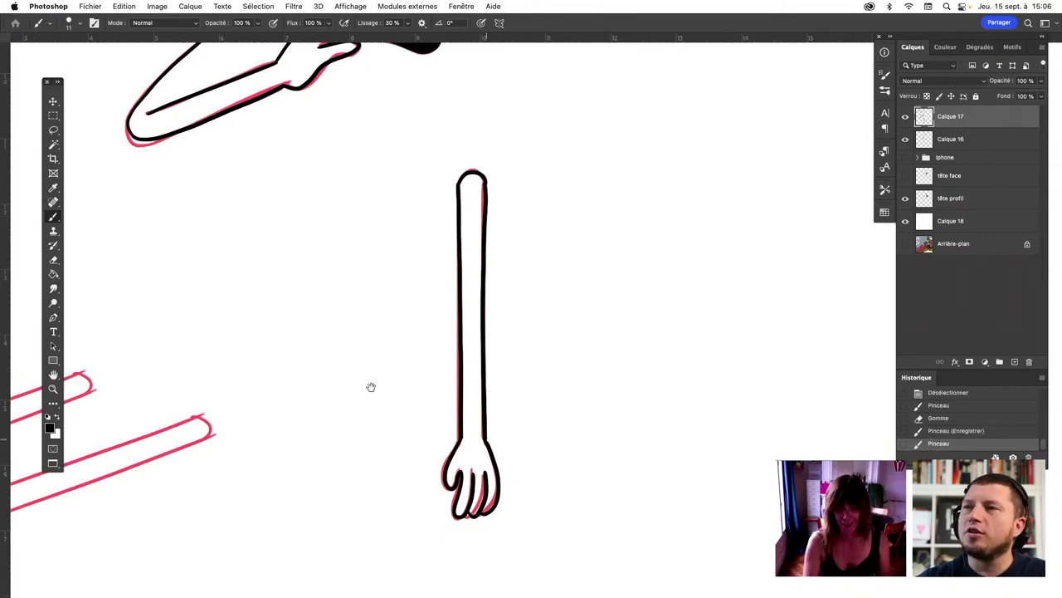
pyautogui.moveTo(371, 387); pyautogui.dragTo(706, 344)
# Save, then ink the lower and upper edges of the lower leg tube
pyautogui.hotkey('ctrl', 's')
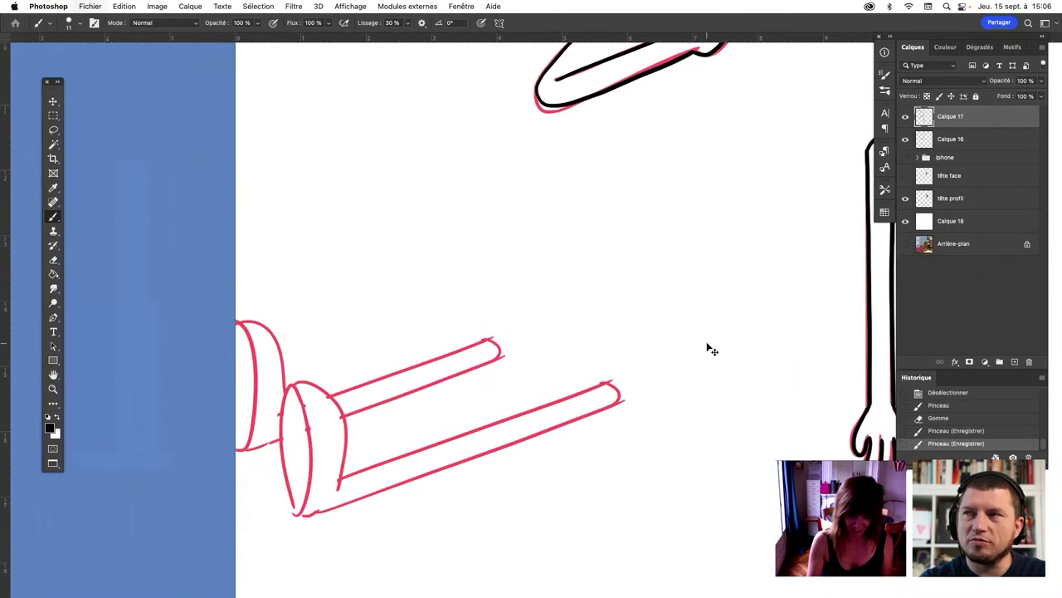
pyautogui.moveTo(308, 516); pyautogui.dragTo(611, 412)
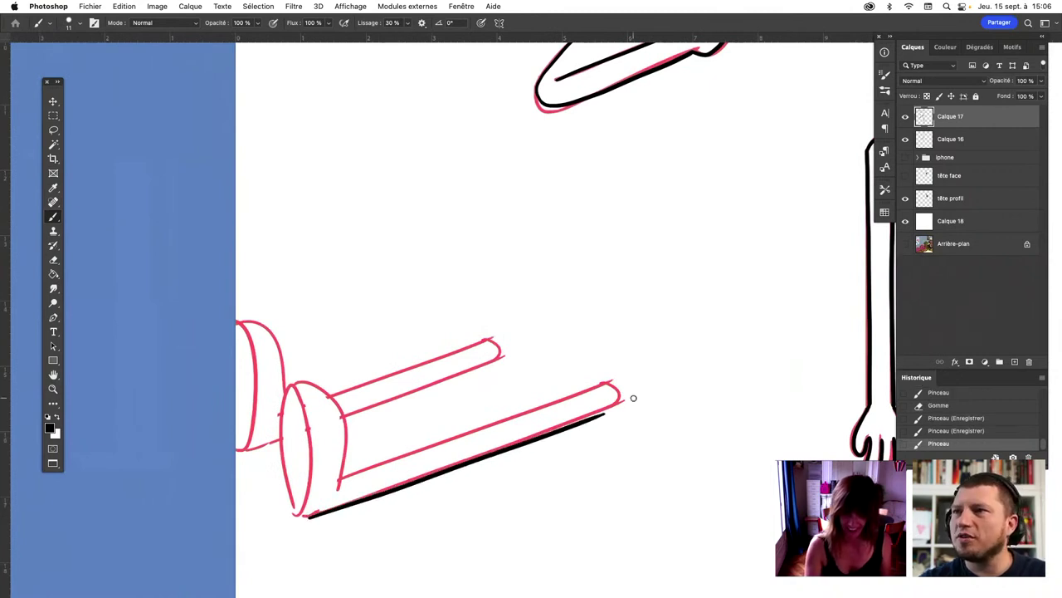
pyautogui.moveTo(343, 479); pyautogui.dragTo(612, 382)
pyautogui.hotkey('ctrl', 'z')
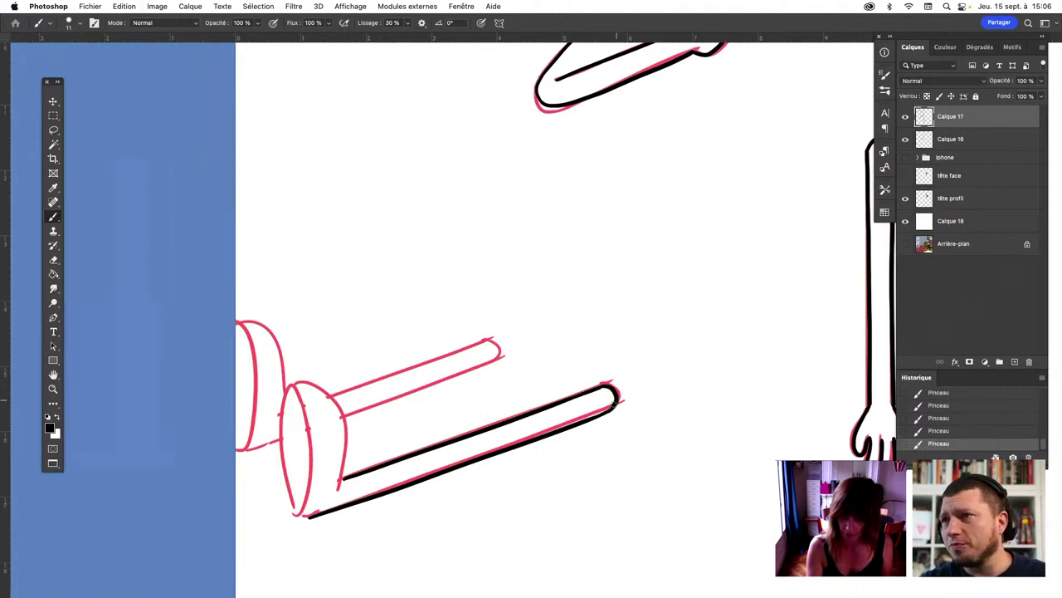
# Ink both edges of the upper leg tube and its rounded end, redrawing as needed
pyautogui.moveTo(349, 412); pyautogui.dragTo(504, 353)
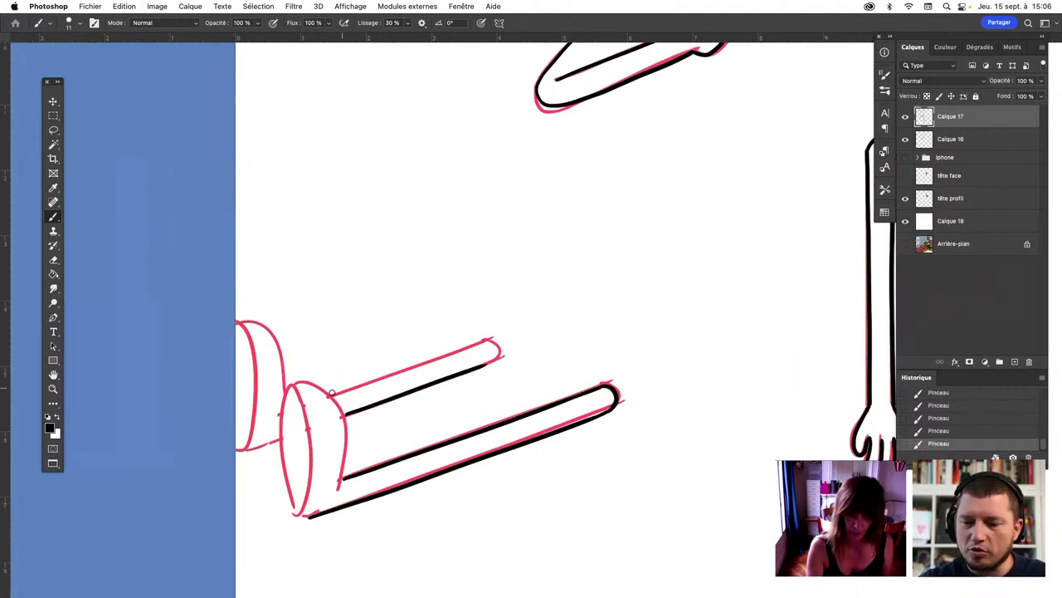
pyautogui.hotkey('ctrl', 'z')
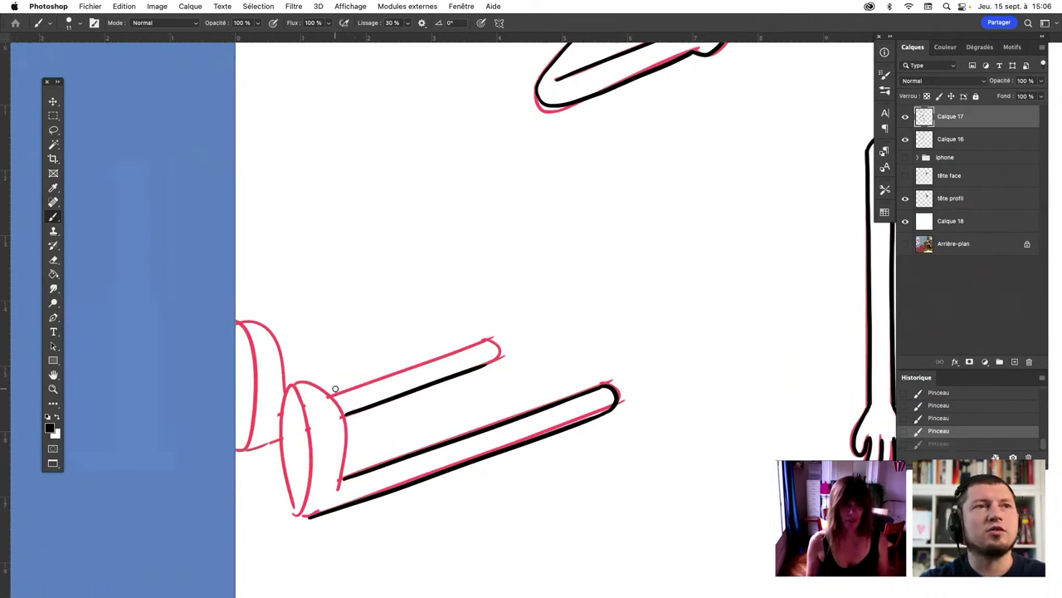
pyautogui.moveTo(332, 396); pyautogui.dragTo(490, 344)
pyautogui.hotkey('ctrl', 'z')
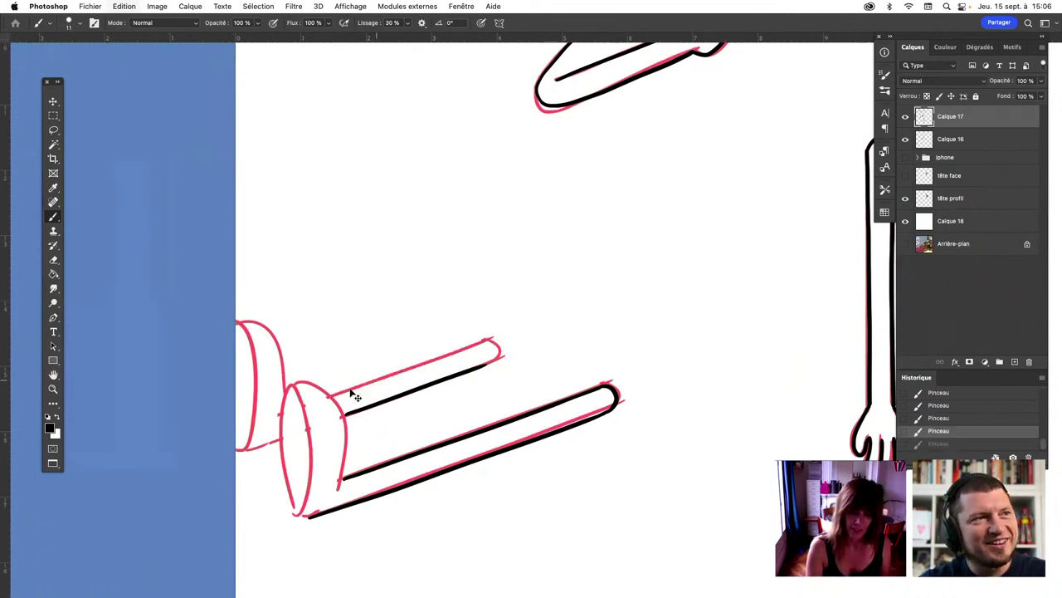
pyautogui.moveTo(330, 394); pyautogui.dragTo(495, 337)
pyautogui.hotkey('ctrl', 'z')
pyautogui.moveTo(330, 395); pyautogui.dragTo(494, 337)
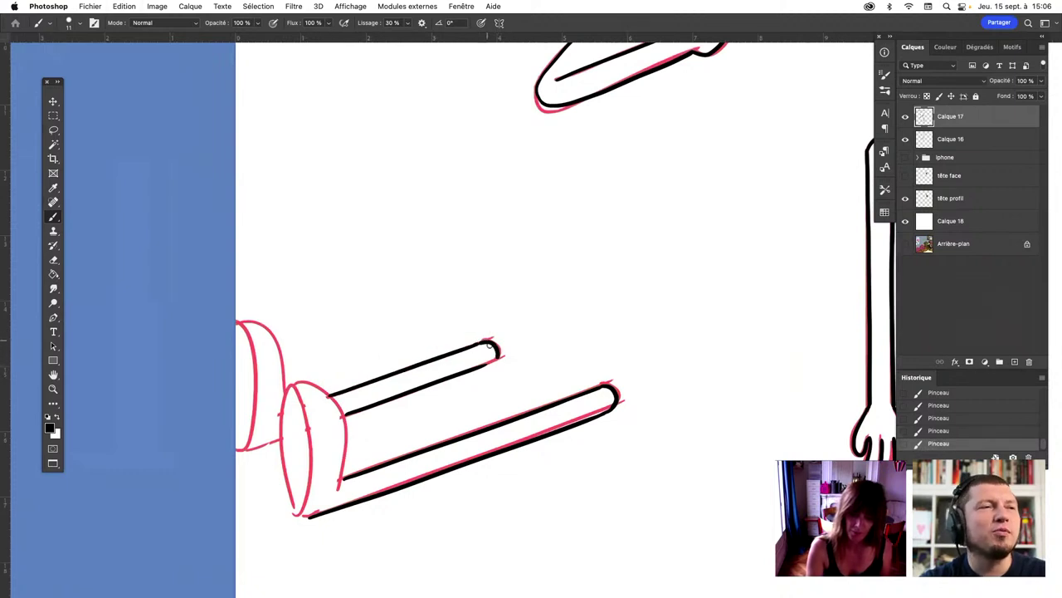
pyautogui.moveTo(482, 353); pyautogui.dragTo(489, 344)
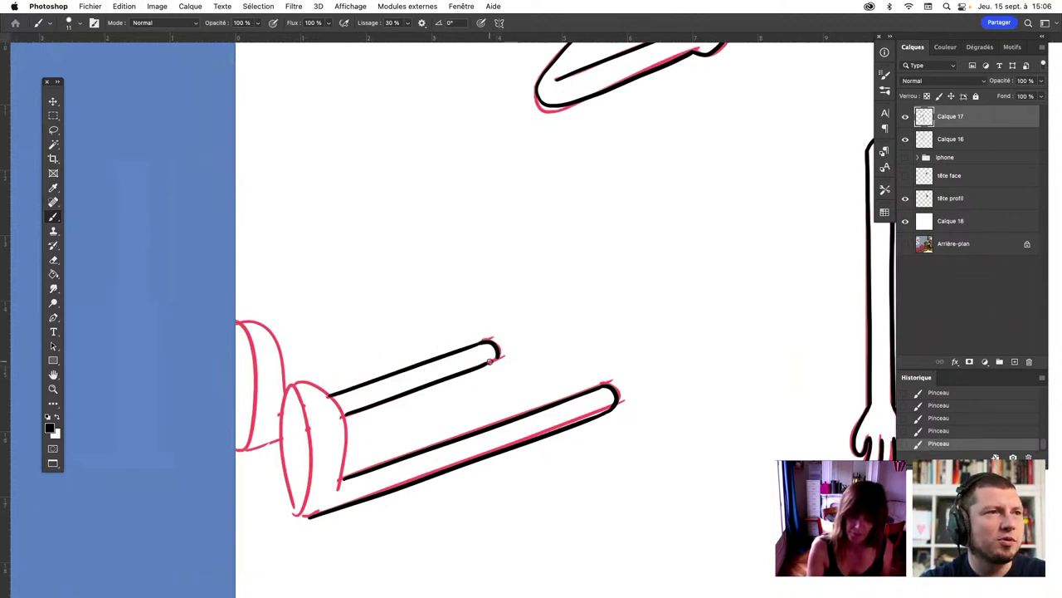
pyautogui.hotkey('ctrl', 'z')
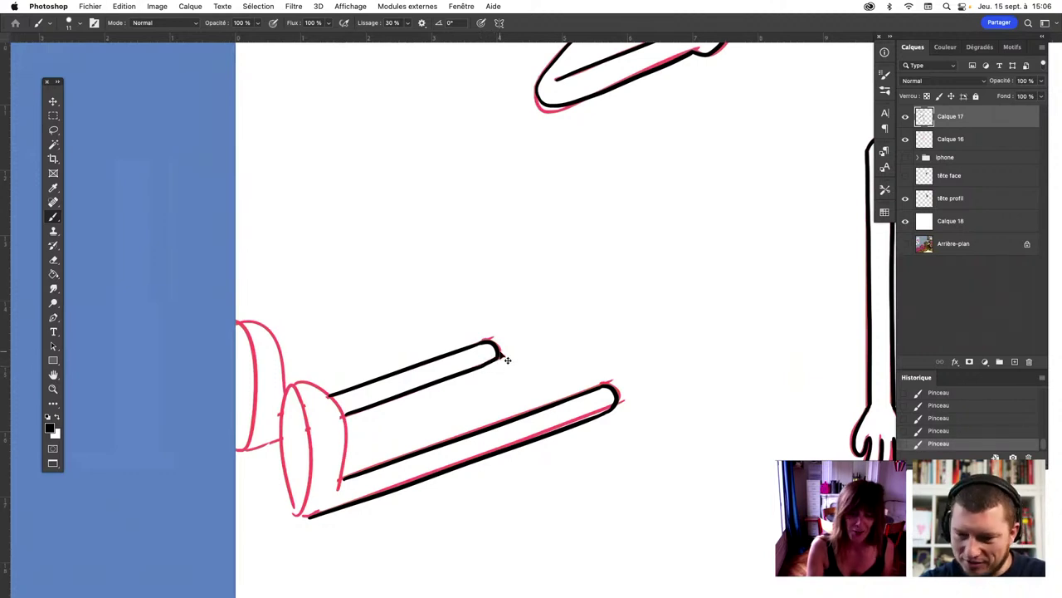
pyautogui.moveTo(497, 359); pyautogui.dragTo(501, 352)
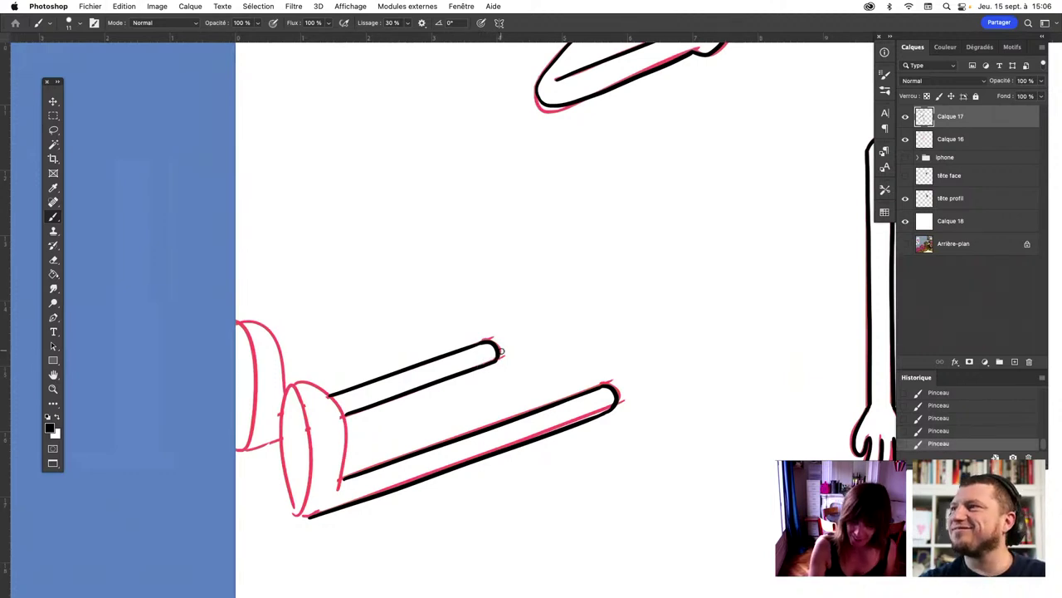
# Ink the leftmost shape's edge and the ellipse outline, joining them together
pyautogui.moveTo(238, 443)
pyautogui.mouseDown()
pyautogui.moveTo(257, 329)
pyautogui.moveTo(283, 386)
pyautogui.mouseUp()
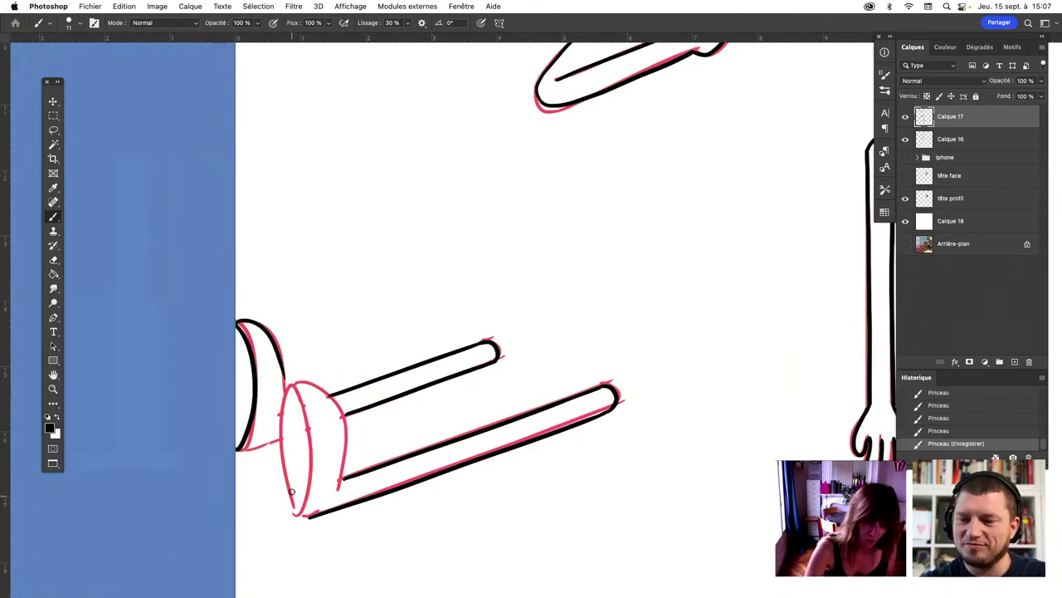
pyautogui.moveTo(295, 510); pyautogui.dragTo(281, 392)
pyautogui.hotkey('ctrl', 'z')
pyautogui.moveTo(283, 490)
pyautogui.mouseDown()
pyautogui.moveTo(292, 513)
pyautogui.moveTo(277, 488)
pyautogui.moveTo(294, 500)
pyautogui.mouseUp()
pyautogui.hotkey('ctrl', 'z')
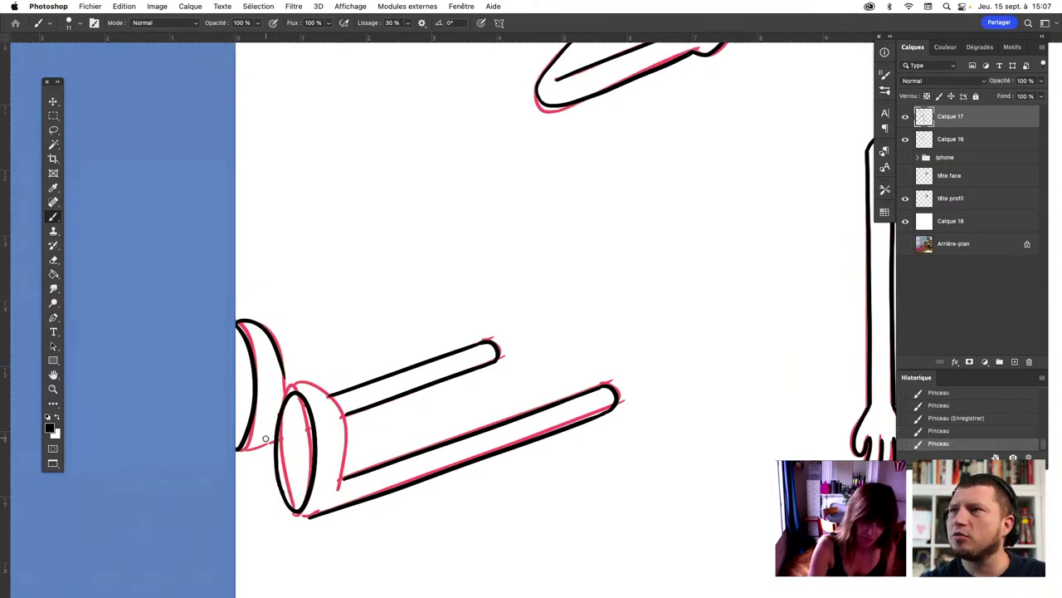
pyautogui.moveTo(239, 449); pyautogui.dragTo(278, 439)
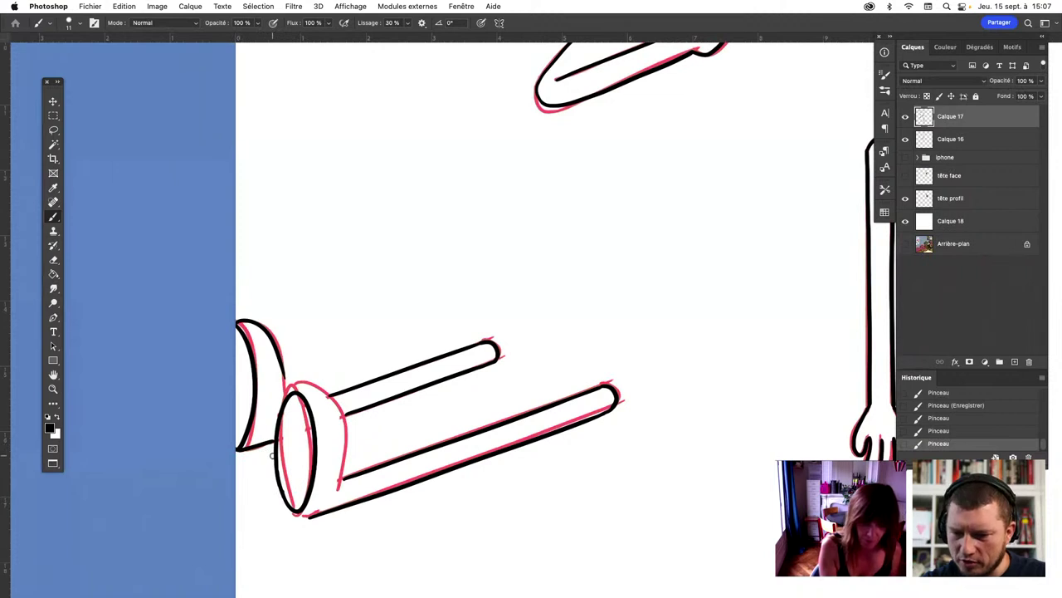
pyautogui.moveTo(283, 365); pyautogui.dragTo(343, 480)
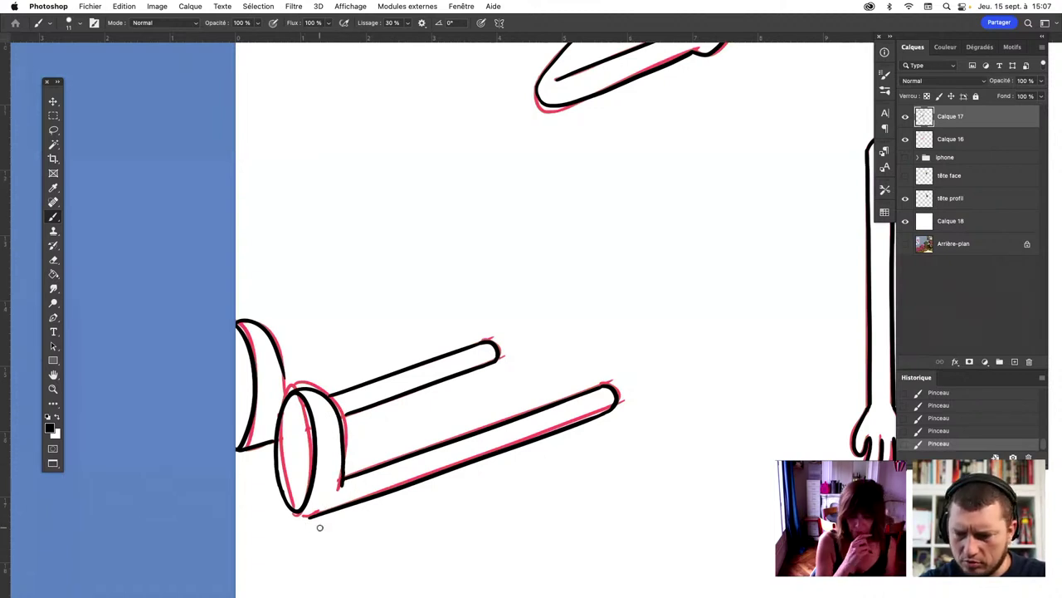
# Lasso the inked ellipse, stretch it and tilt it about 3 degrees, then deselect
pyautogui.click(53, 143)
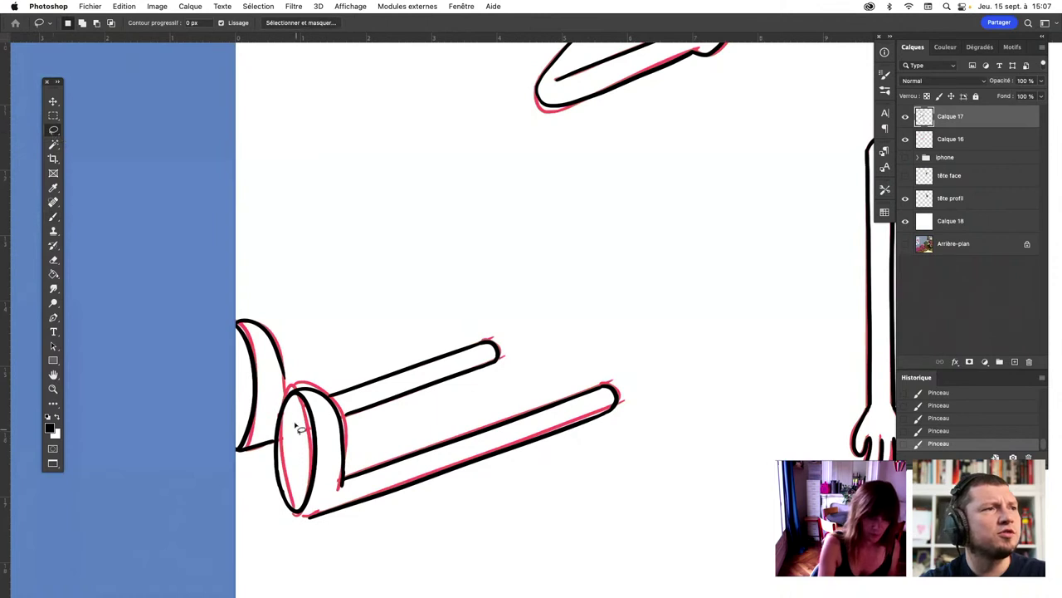
pyautogui.moveTo(280, 446)
pyautogui.mouseDown()
pyautogui.moveTo(331, 427)
pyautogui.moveTo(295, 390)
pyautogui.mouseUp()
pyautogui.click(53, 101)
pyautogui.moveTo(297, 556); pyautogui.dragTo(295, 371)
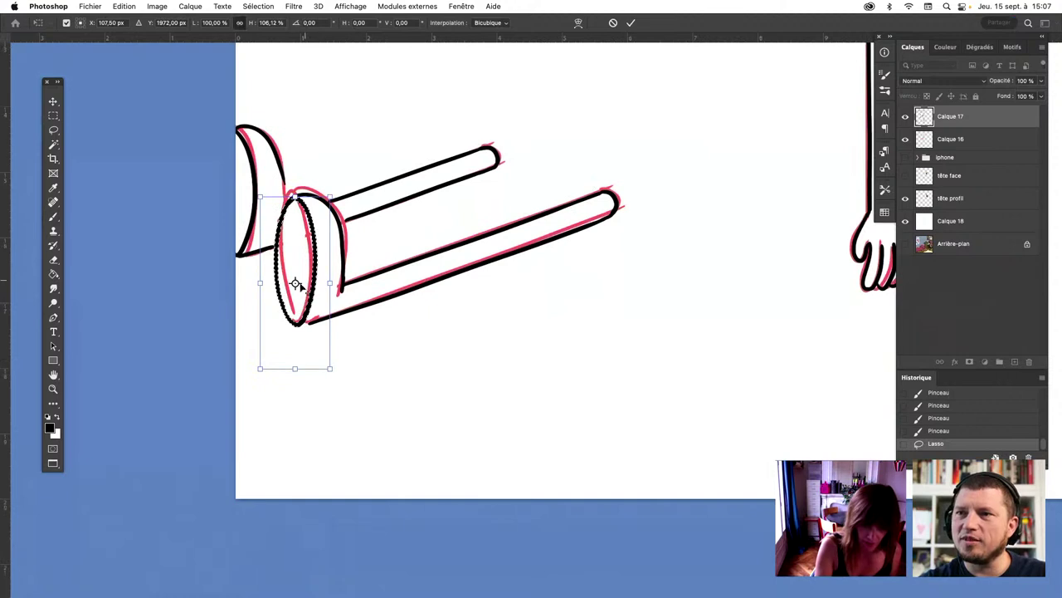
pyautogui.moveTo(296, 283); pyautogui.dragTo(295, 196)
pyautogui.moveTo(368, 346); pyautogui.dragTo(392, 362)
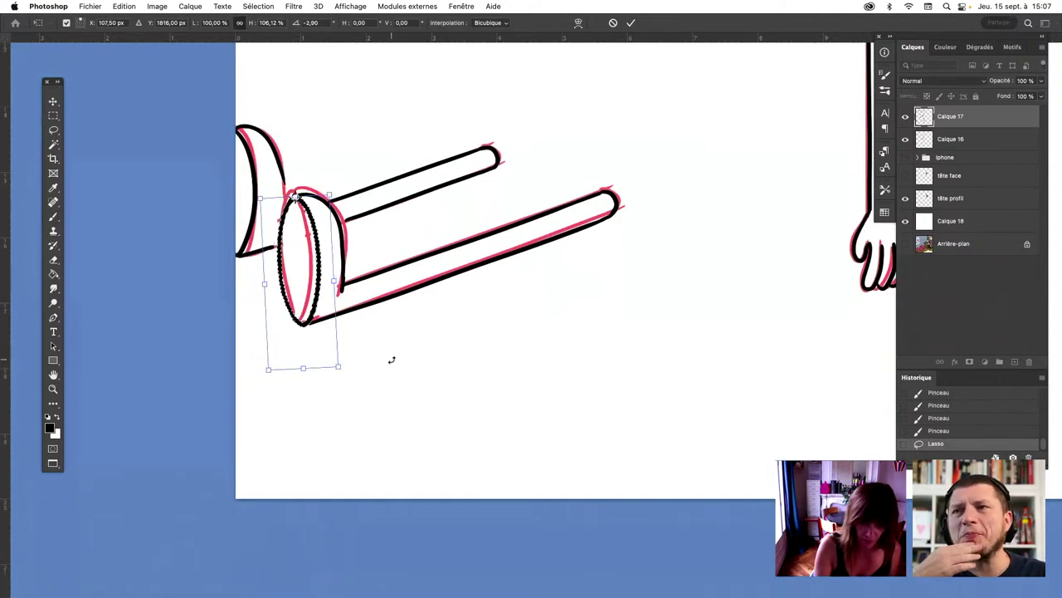
pyautogui.press('Return')
pyautogui.hotkey('ctrl', 'd')
# Erase stray marks and patch the ellipse's joins with the upper tube, then save
pyautogui.press('e')
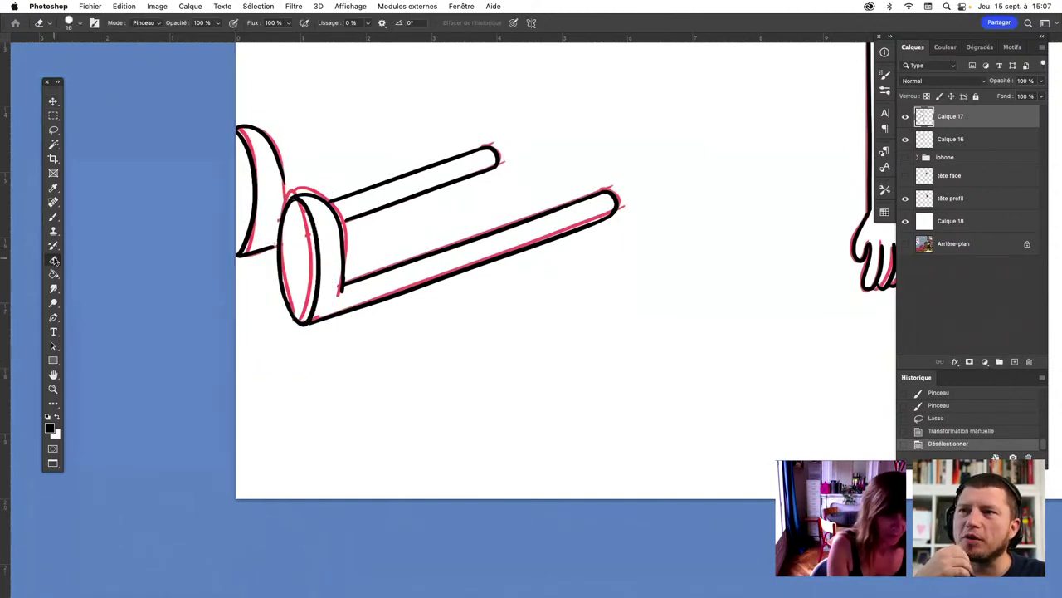
pyautogui.click(274, 234)
pyautogui.click(54, 217)
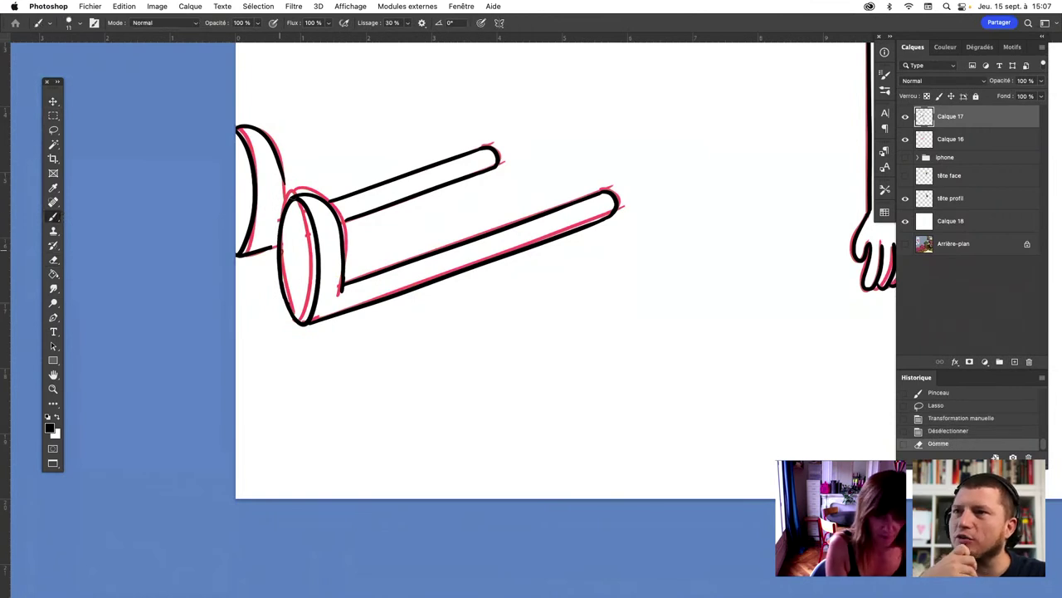
pyautogui.click(283, 239)
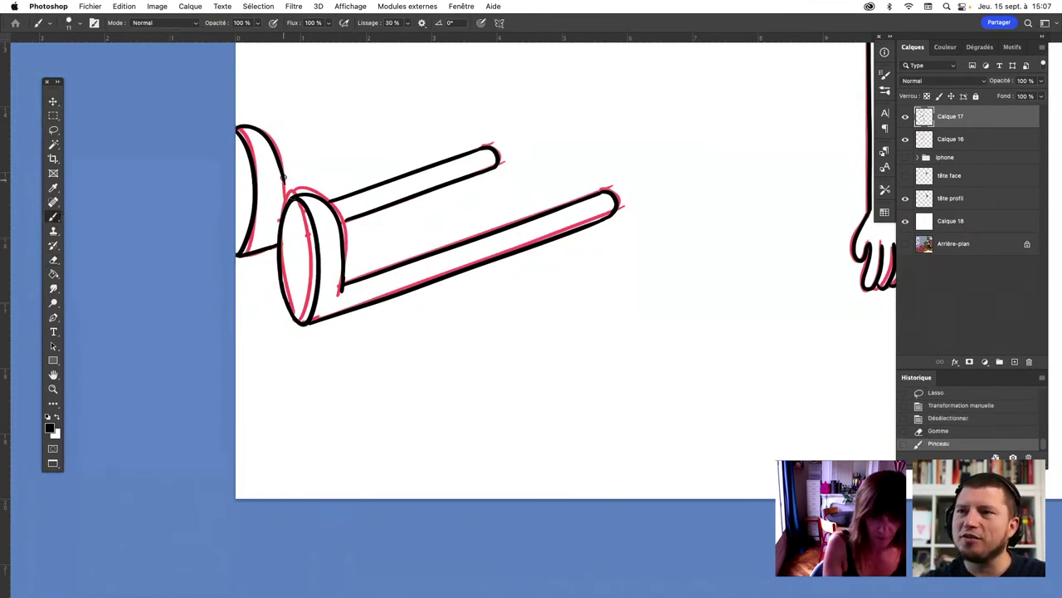
pyautogui.moveTo(283, 176); pyautogui.dragTo(285, 189)
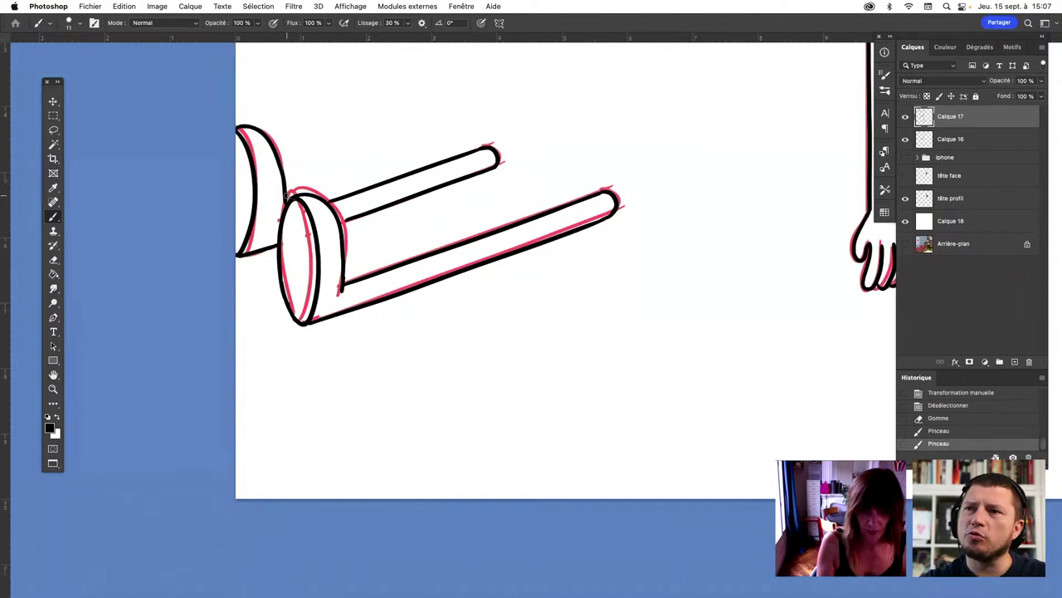
pyautogui.moveTo(343, 226); pyautogui.dragTo(334, 198)
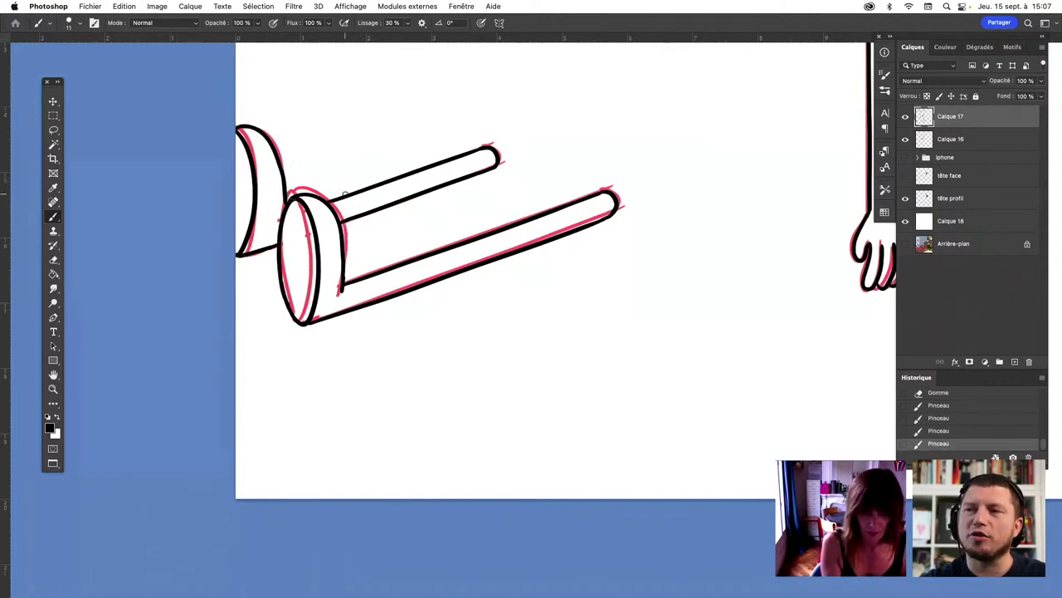
pyautogui.hotkey('ctrl', 's')
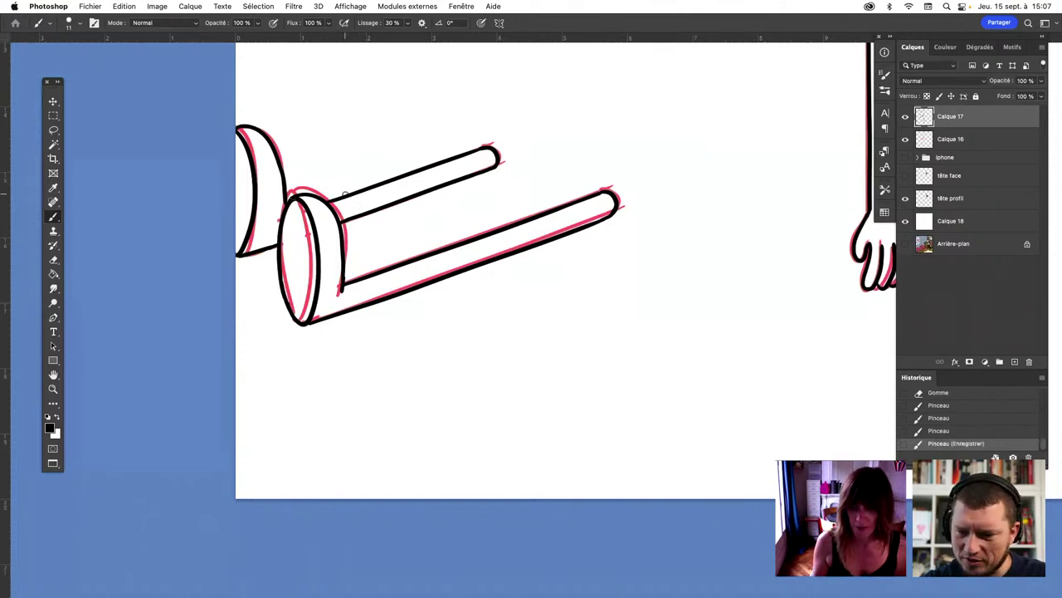
# Delete the Calque 16 sketch layer and make the iphone group visible
pyautogui.click(956, 141)
pyautogui.press('super+minus')
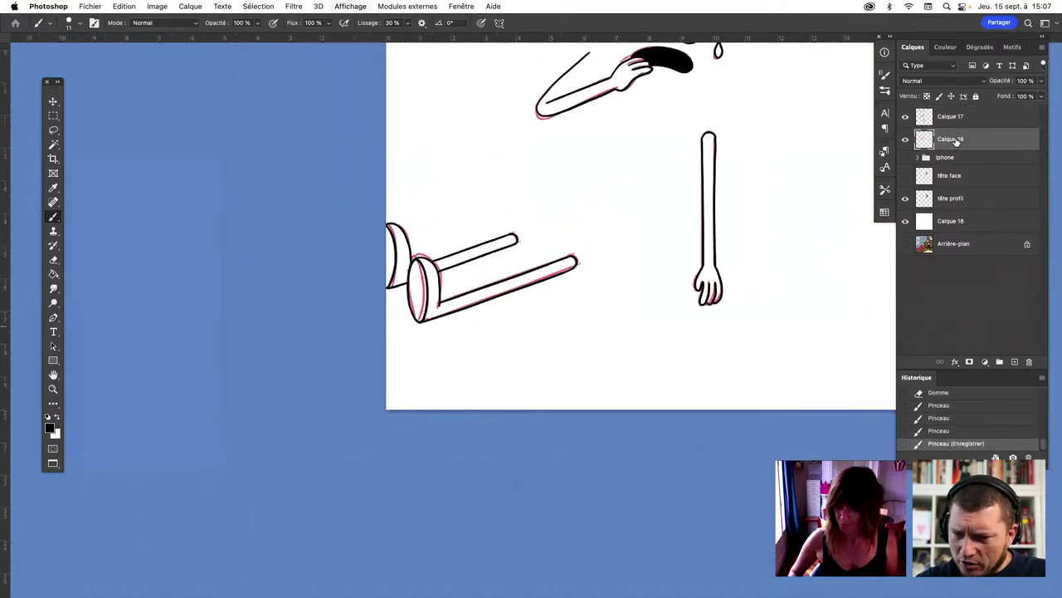
pyautogui.press('super+minus')
pyautogui.press('super+minus')
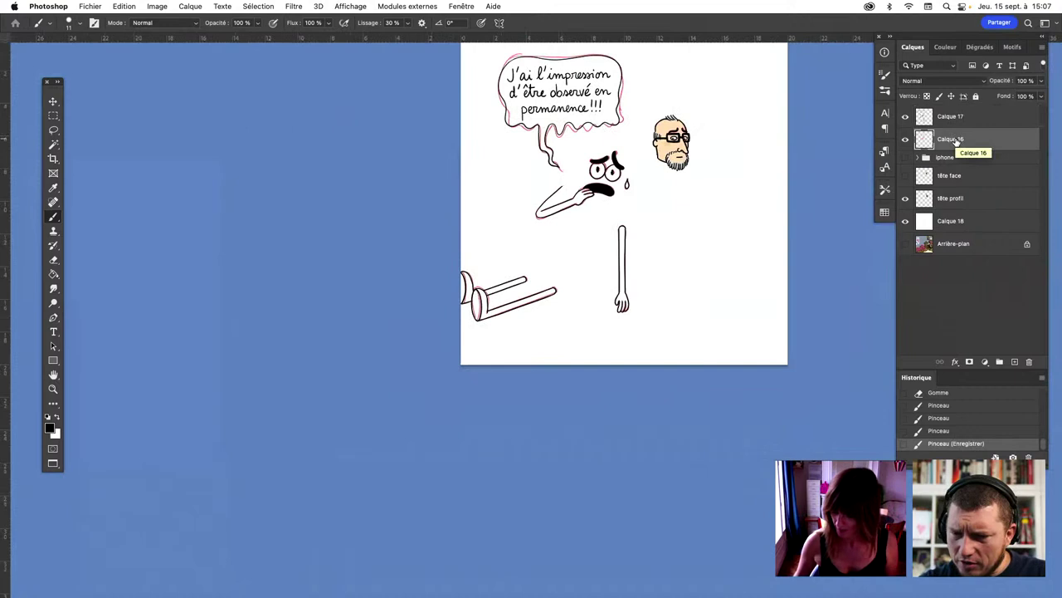
pyautogui.press('BackSpace')
pyautogui.scroll(4, 683, 353)
pyautogui.click(905, 136)
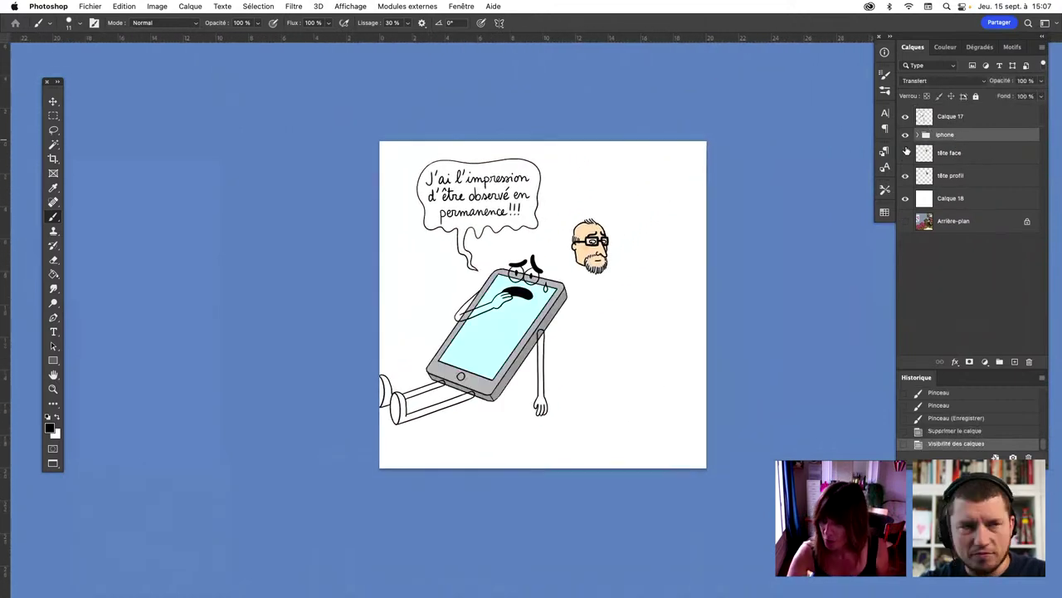
# On Calque 17, select the drawing by inverting a Magic Wand selection, then contract it 2 px
pyautogui.click(960, 117)
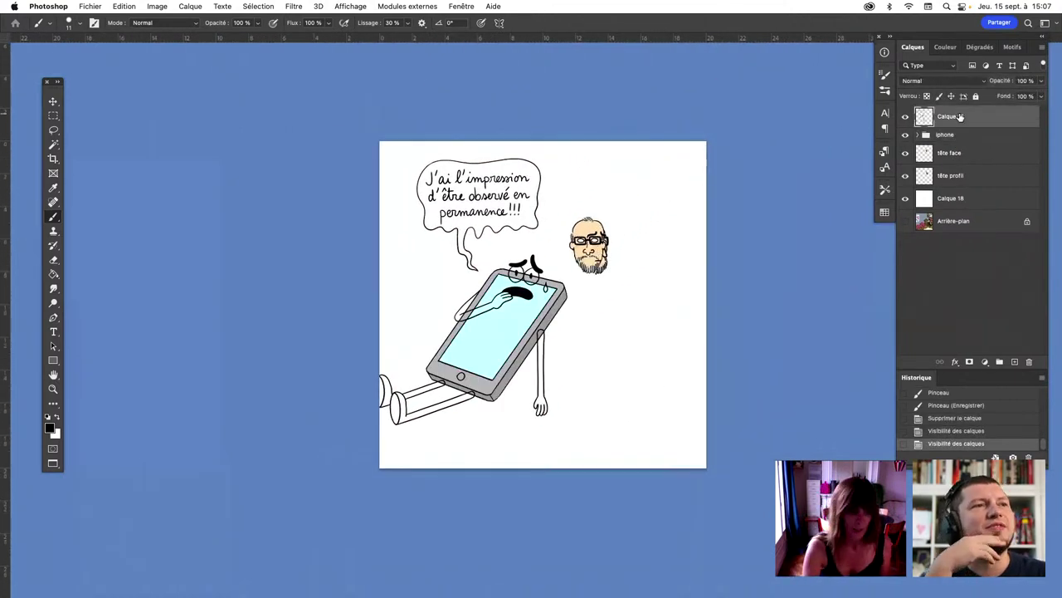
pyautogui.press('w')
pyautogui.click(605, 329)
pyautogui.hotkey('ctrl', 'shift', 'i')
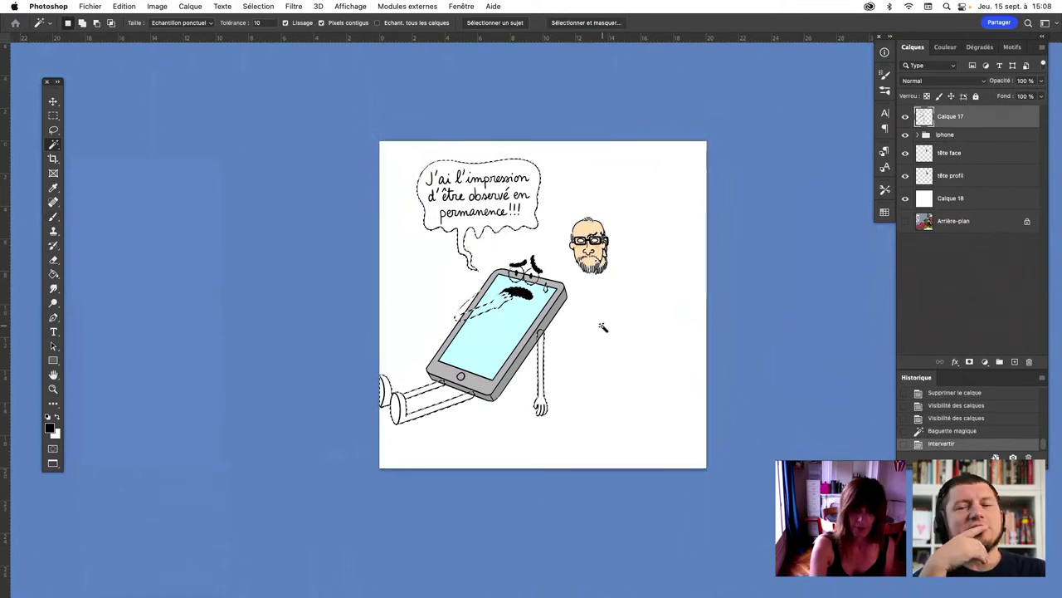
pyautogui.click(905, 153)
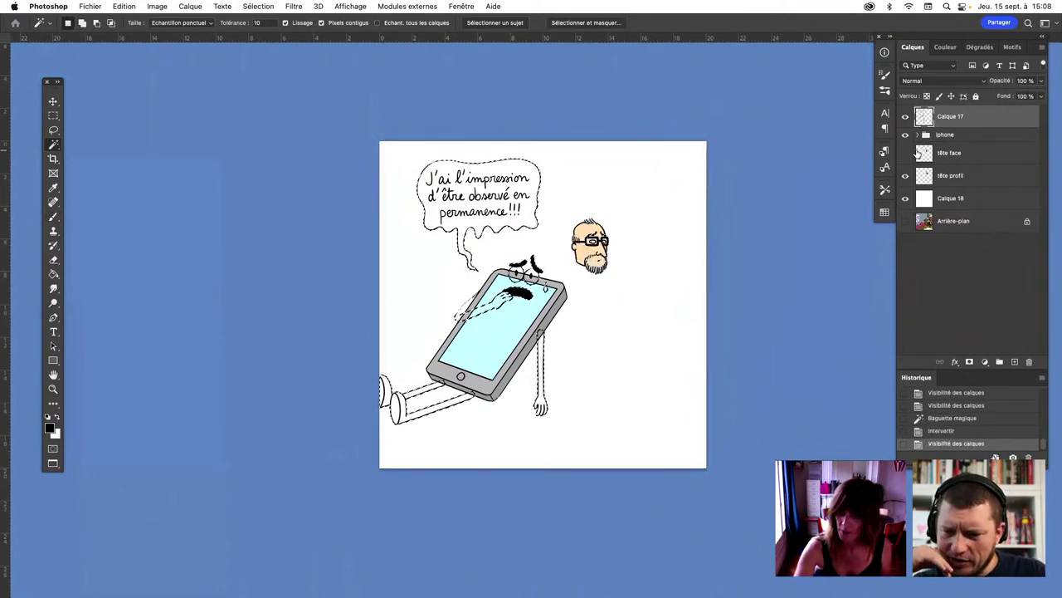
pyautogui.click(268, 8)
pyautogui.moveTo(261, 168)
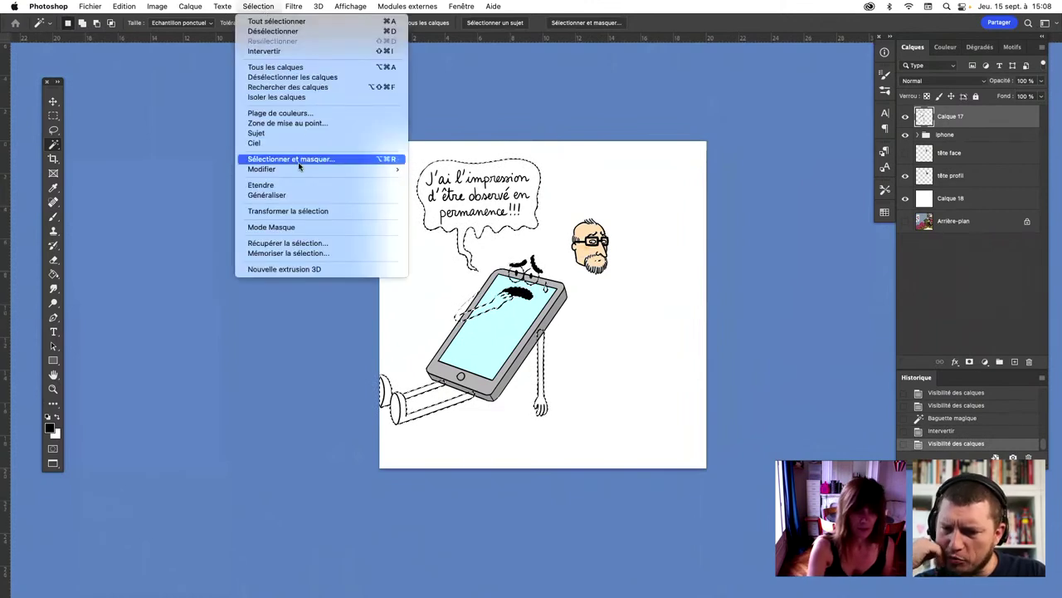
pyautogui.click(466, 202)
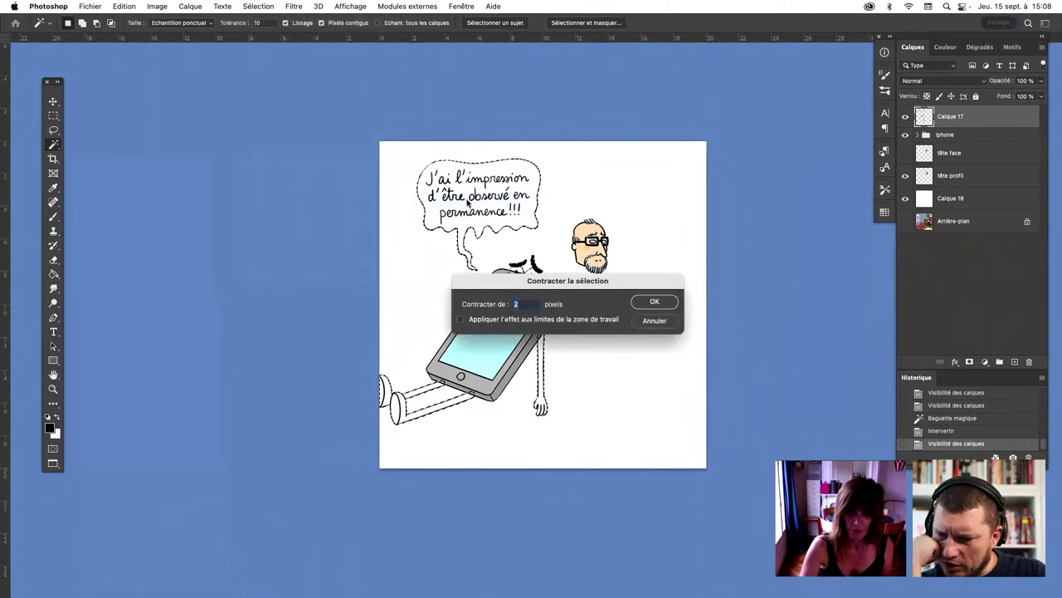
pyautogui.click(646, 302)
# Fill the selection with white on a new layer below Calque 17, then deselect
pyautogui.click(1014, 362)
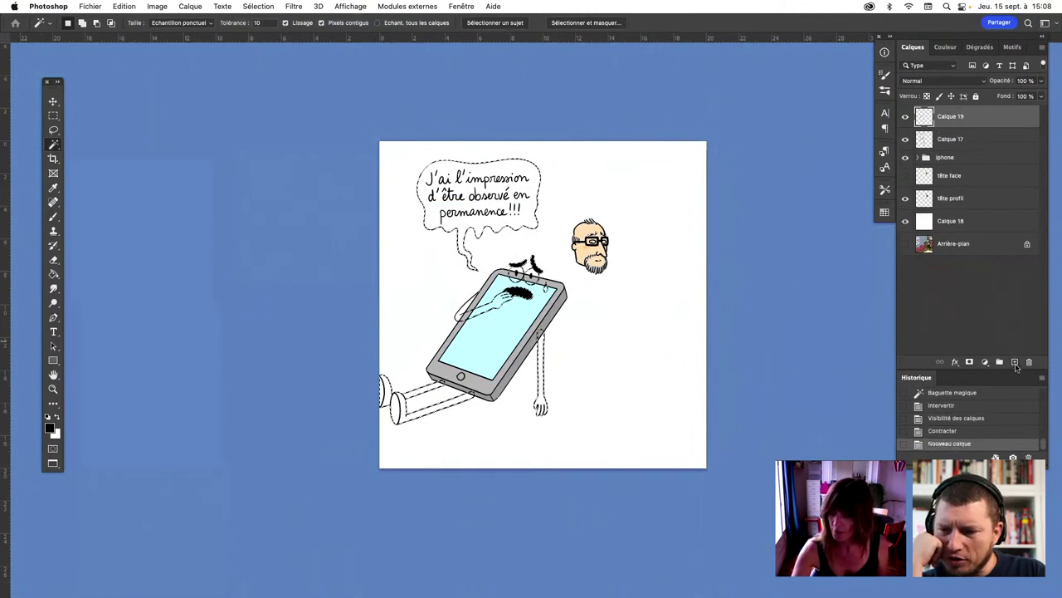
pyautogui.moveTo(954, 118); pyautogui.dragTo(960, 152)
pyautogui.press('x')
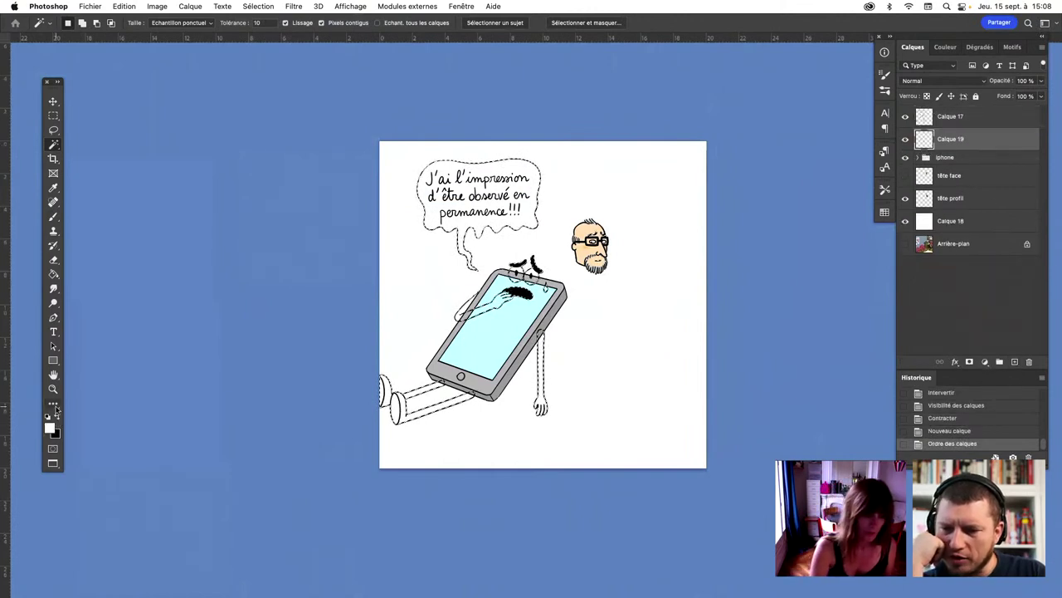
pyautogui.press('g')
pyautogui.click(530, 217)
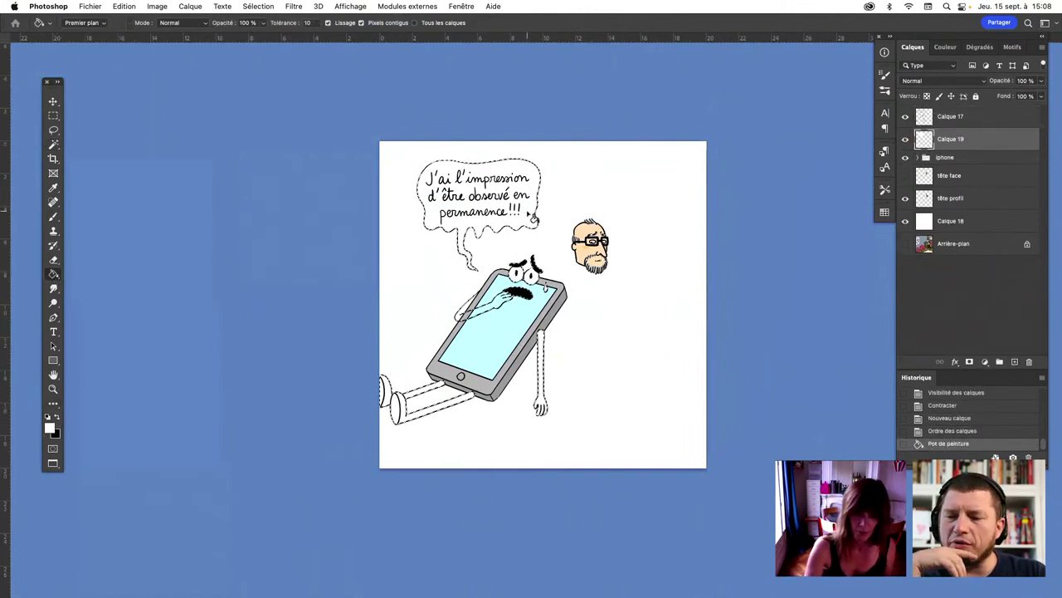
pyautogui.hotkey('ctrl', 'd')
pyautogui.hotkey('ctrl', '+')
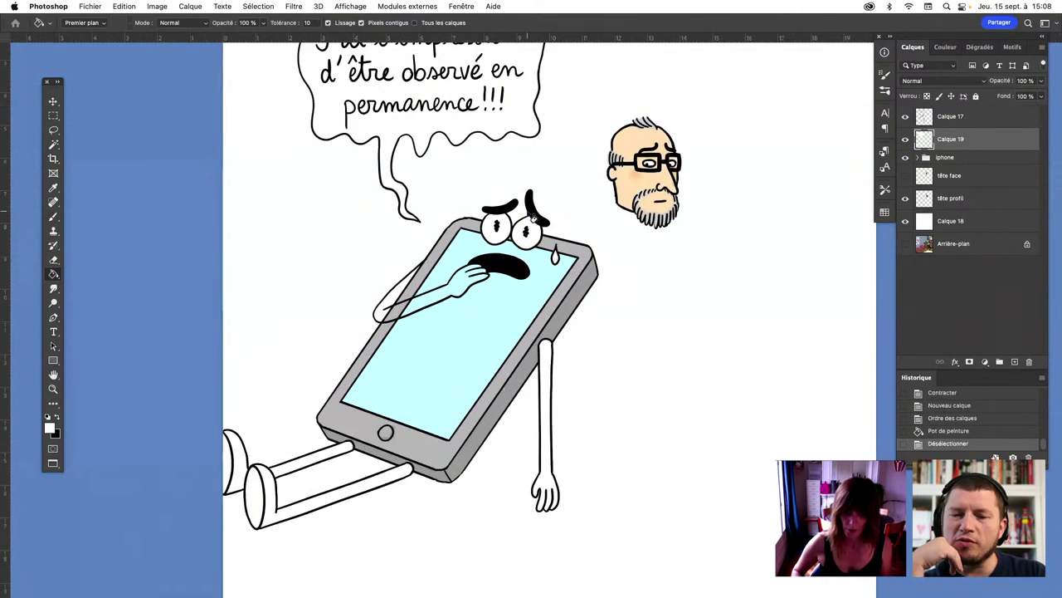
# Lasso the arm on Calque 17 and rescale it with Free Transform
pyautogui.click(950, 117)
pyautogui.press('l')
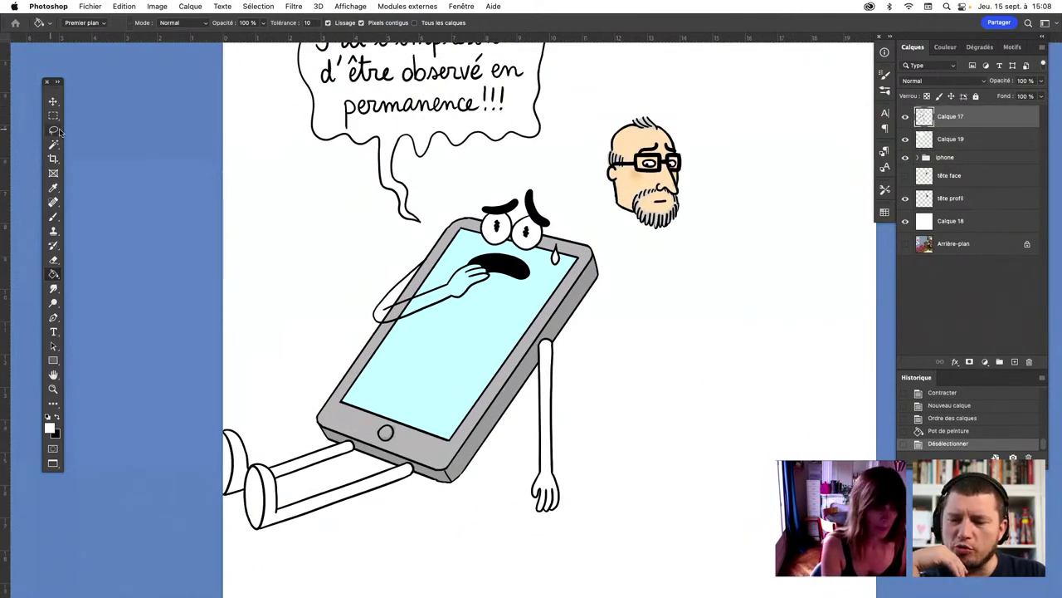
pyautogui.moveTo(432, 253); pyautogui.dragTo(498, 268)
pyautogui.hotkey('ctrl', 't')
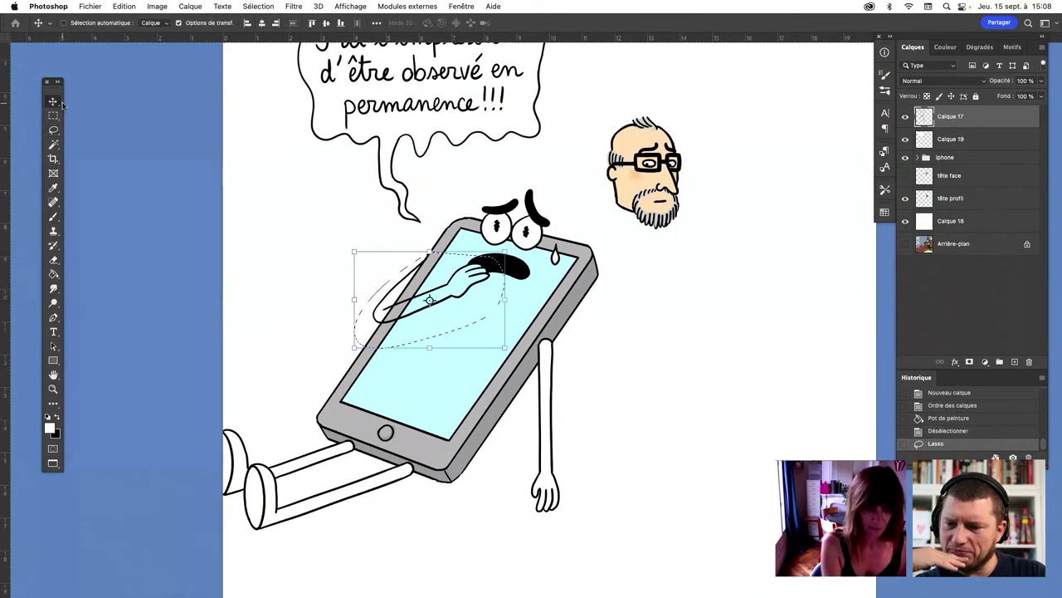
pyautogui.moveTo(431, 348); pyautogui.dragTo(430, 348)
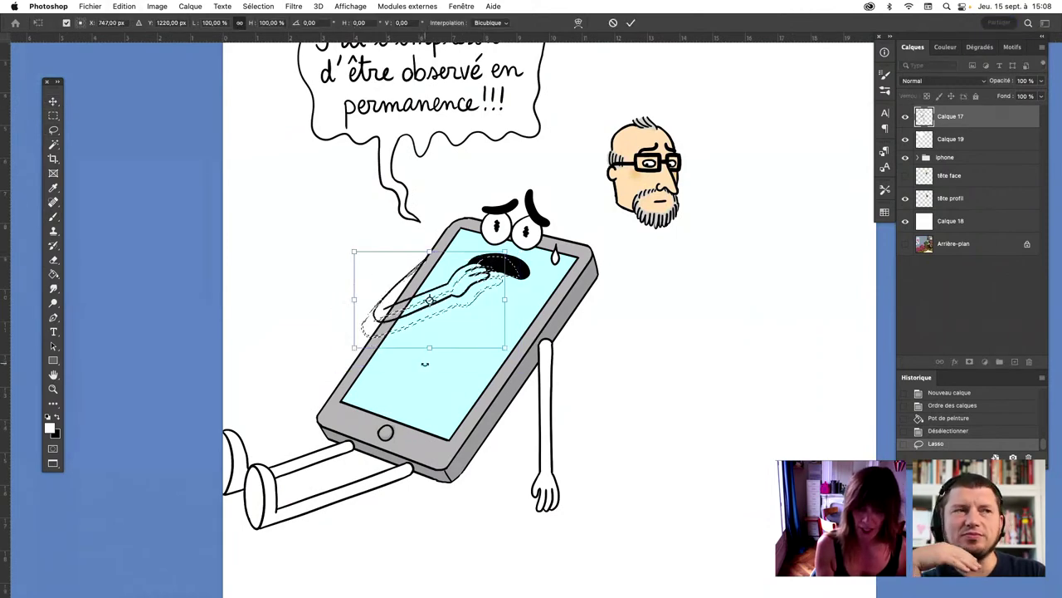
pyautogui.click(53, 130)
pyautogui.hotkey('ctrl', 'd')
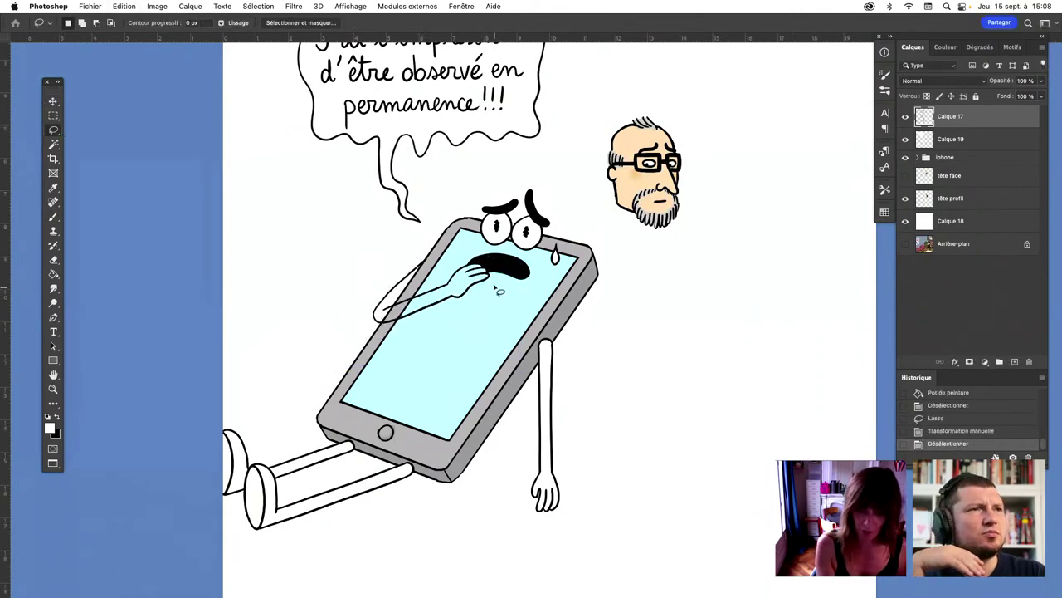
# Reselect the arm and stretch it slightly larger
pyautogui.moveTo(449, 256); pyautogui.dragTo(494, 278)
pyautogui.press('v')
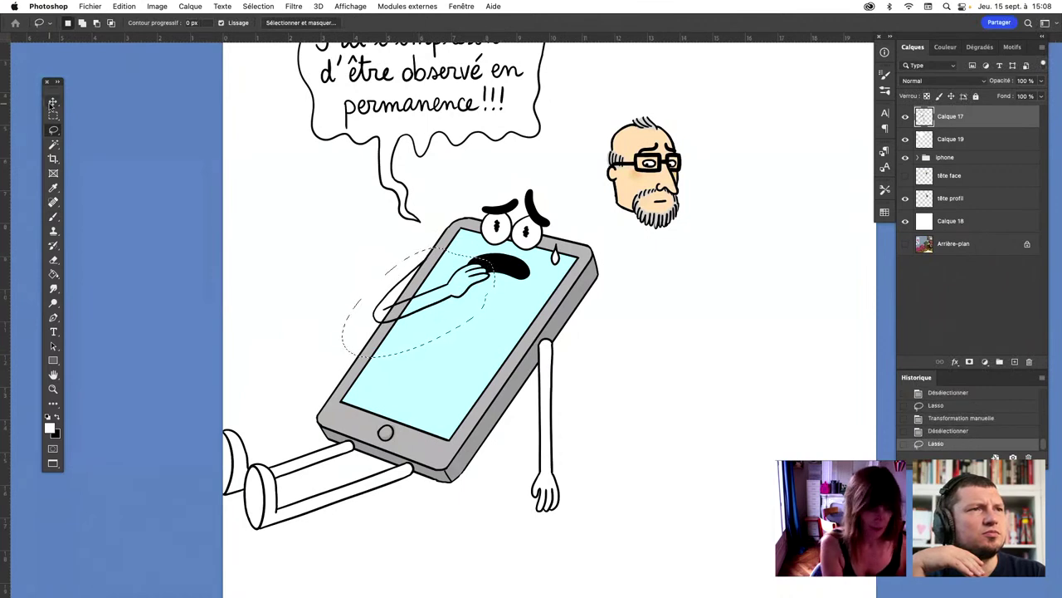
pyautogui.moveTo(418, 357); pyautogui.dragTo(419, 360)
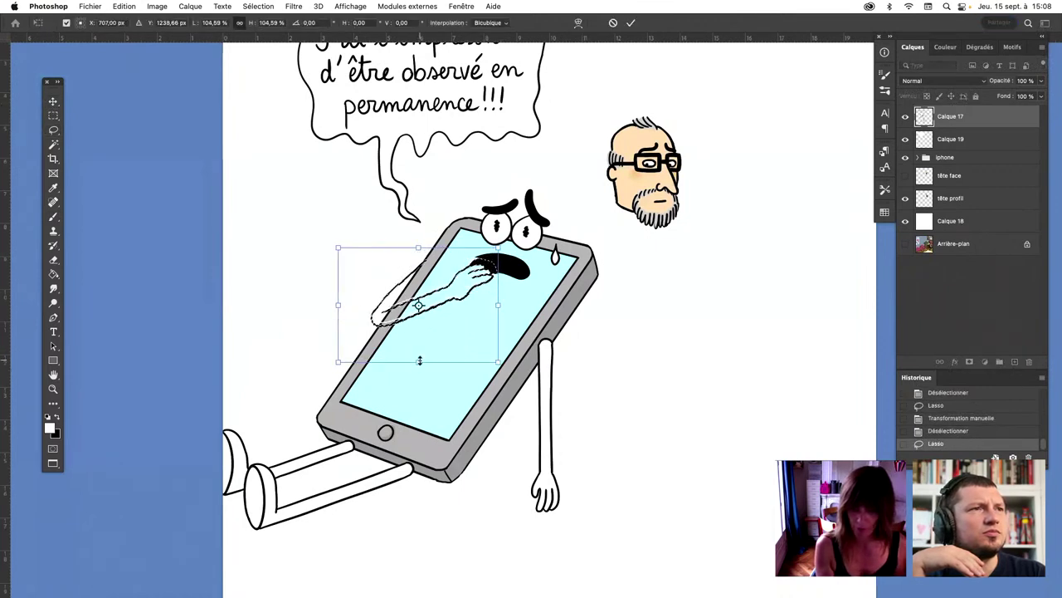
pyautogui.press('Return')
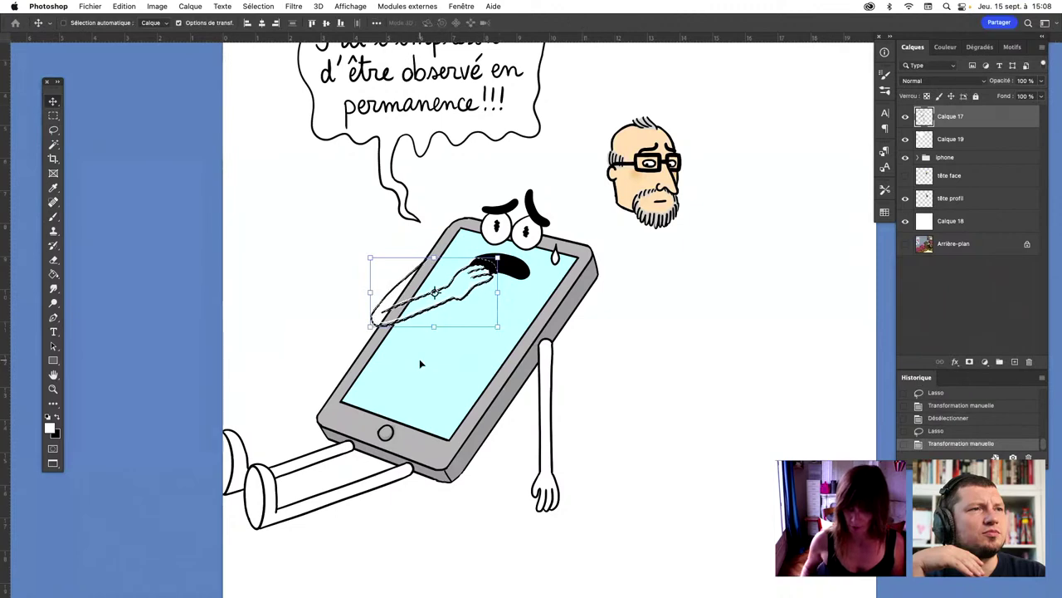
pyautogui.hotkey('ctrl', '+')
pyautogui.hotkey('ctrl', 'd')
# Delete the white fill behind the arm on Calque 19
pyautogui.click(956, 140)
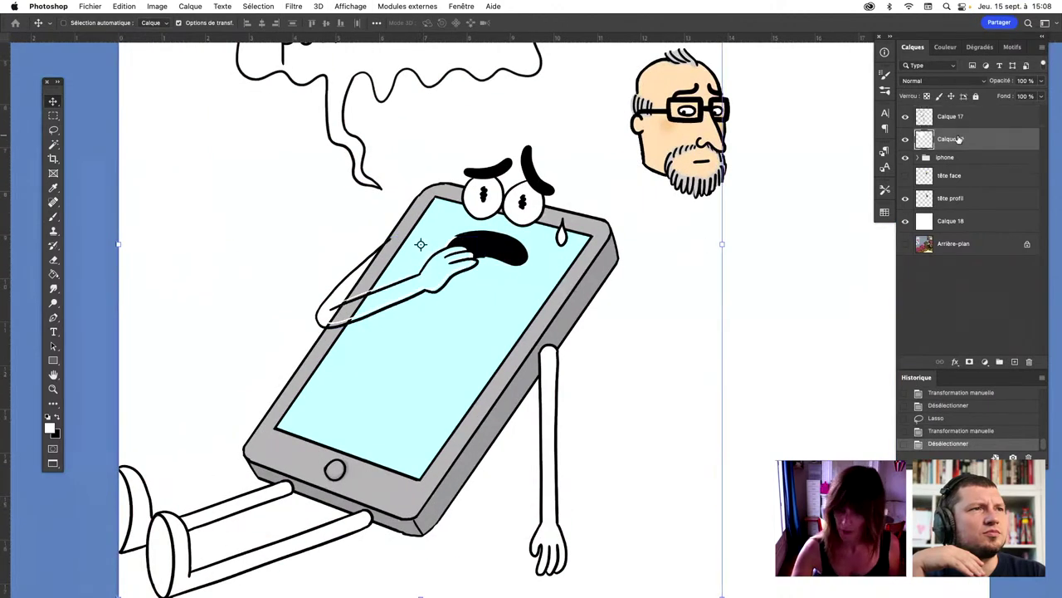
pyautogui.click(52, 132)
pyautogui.moveTo(379, 305); pyautogui.dragTo(407, 257)
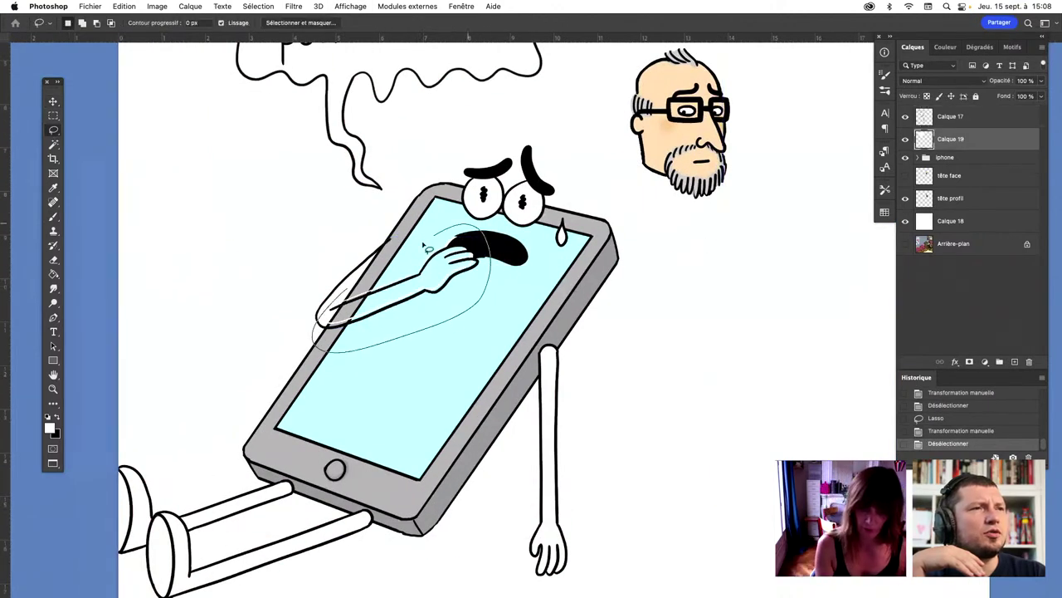
pyautogui.press('Delete')
pyautogui.hotkey('ctrl', 'd')
# Erase stray pixels near the fingertip and mouth on Calque 17
pyautogui.hotkey('ctrl', '+')
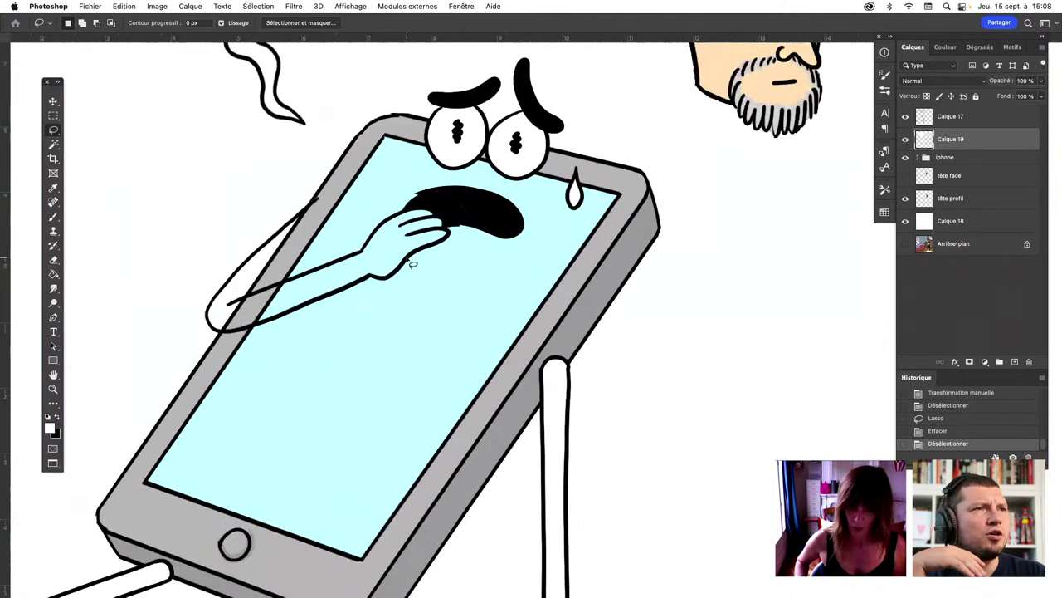
pyautogui.moveTo(496, 313); pyautogui.dragTo(528, 417)
pyautogui.click(954, 116)
pyautogui.press('e')
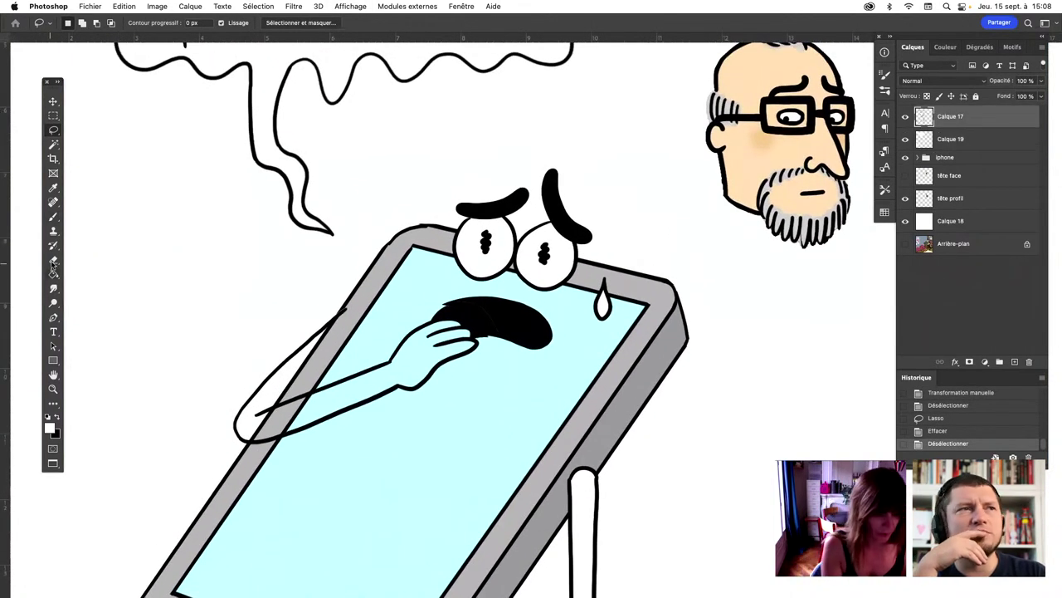
pyautogui.moveTo(494, 341); pyautogui.dragTo(480, 339)
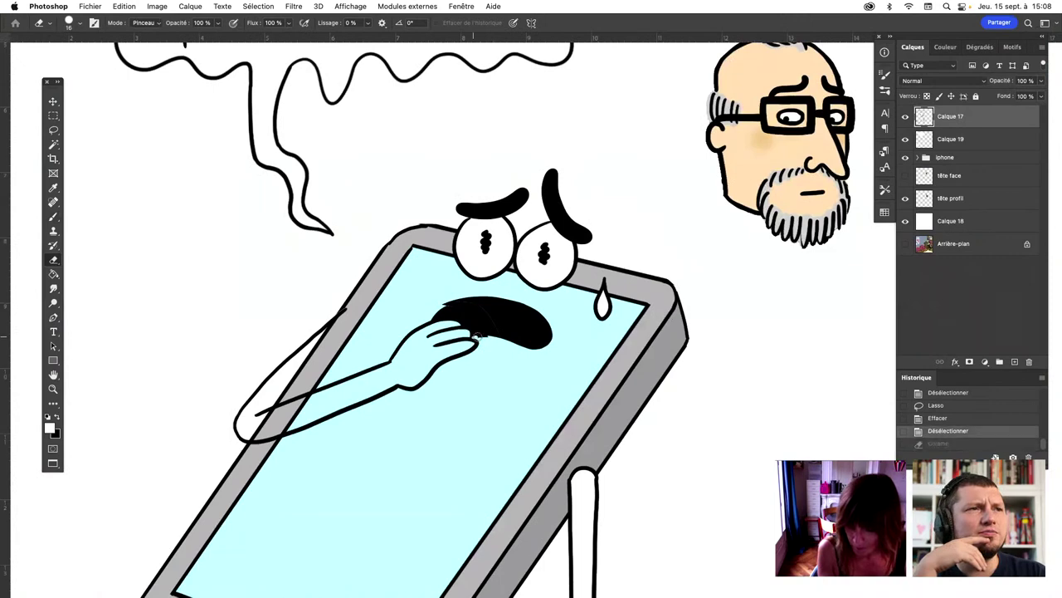
pyautogui.moveTo(435, 309); pyautogui.dragTo(432, 308)
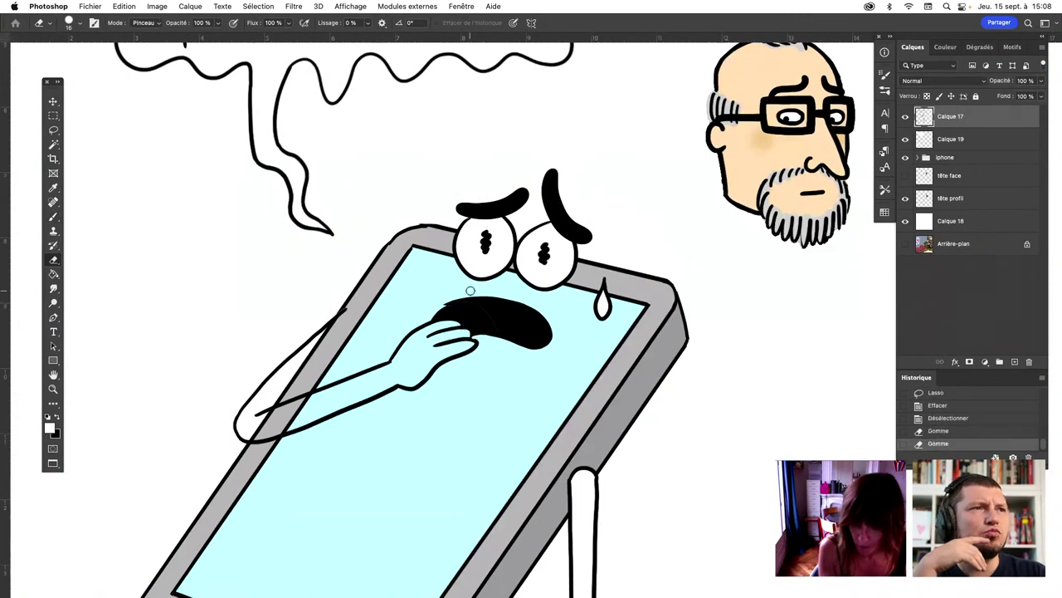
# Touch up the mouth edge near the fingertip with black paint
pyautogui.click(53, 216)
pyautogui.click(57, 415)
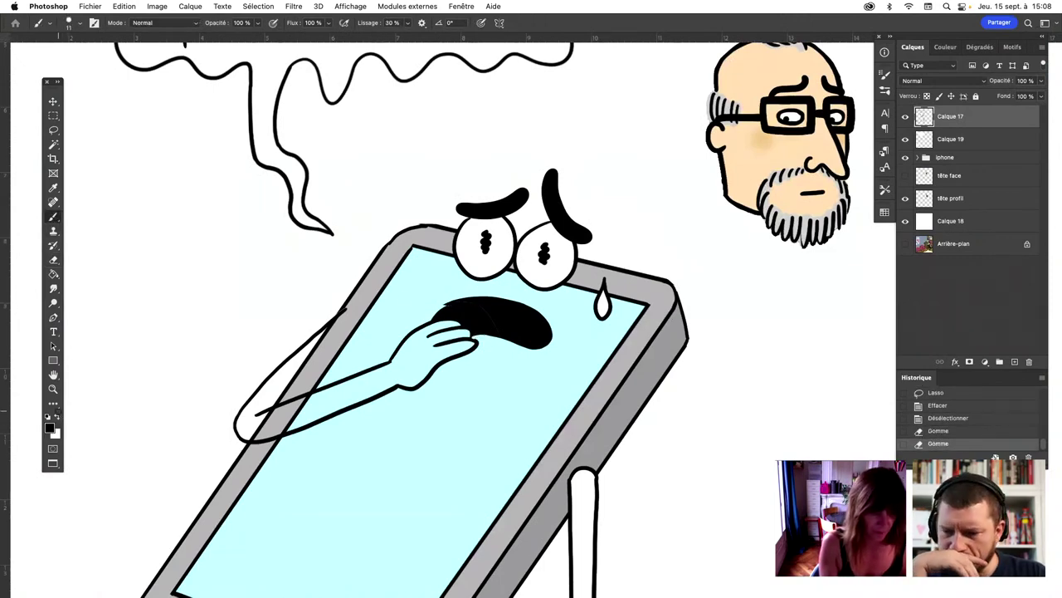
pyautogui.moveTo(446, 309); pyautogui.dragTo(438, 314)
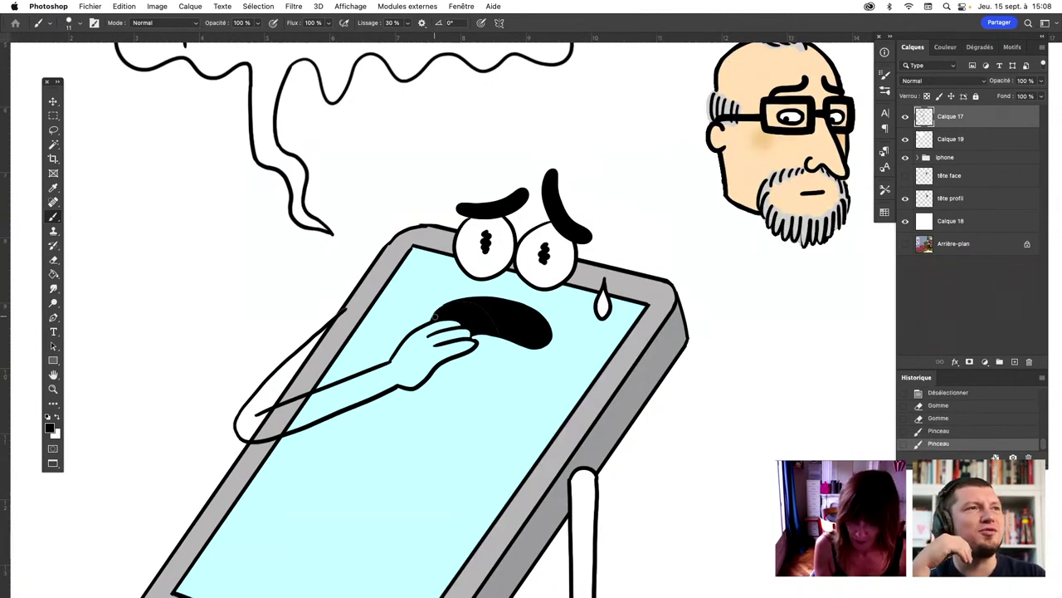
pyautogui.hotkey('ctrl', 'z')
pyautogui.click(442, 308)
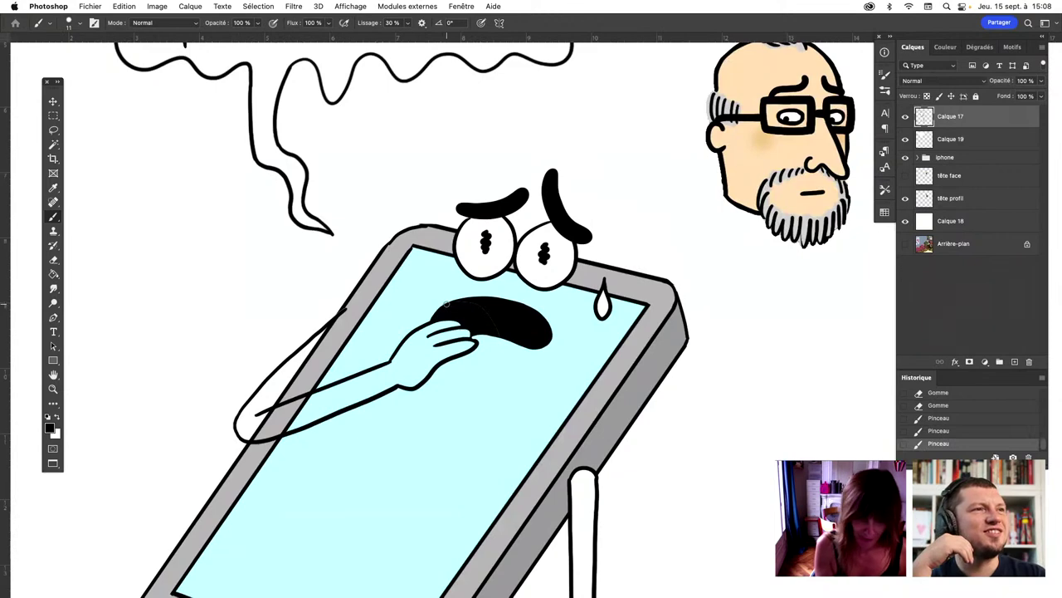
# Erase small spots of white fill near the arm on Calque 19
pyautogui.press('e')
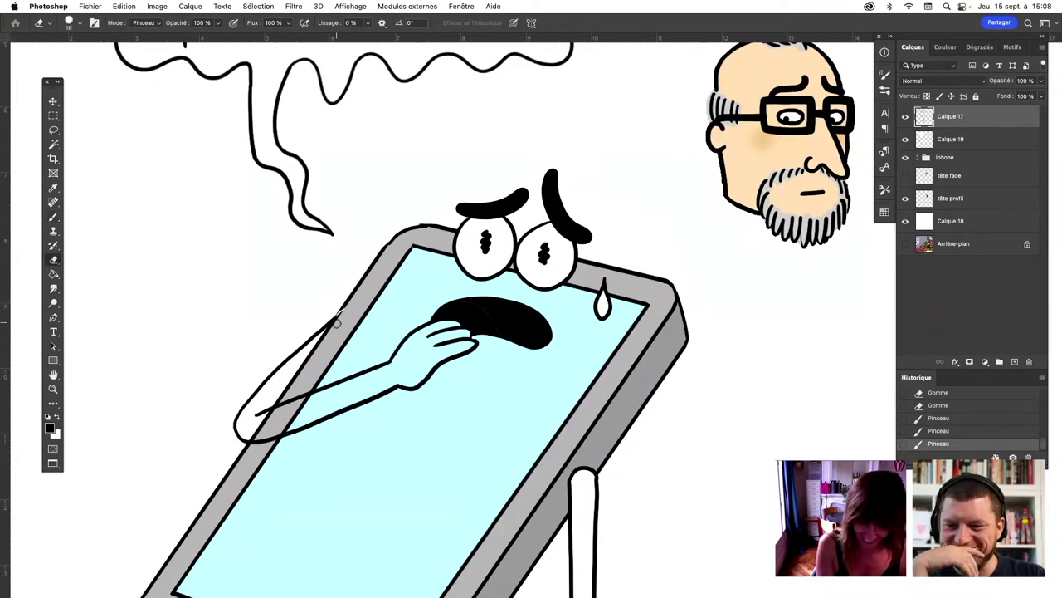
pyautogui.click(951, 139)
pyautogui.click(340, 315)
pyautogui.click(345, 309)
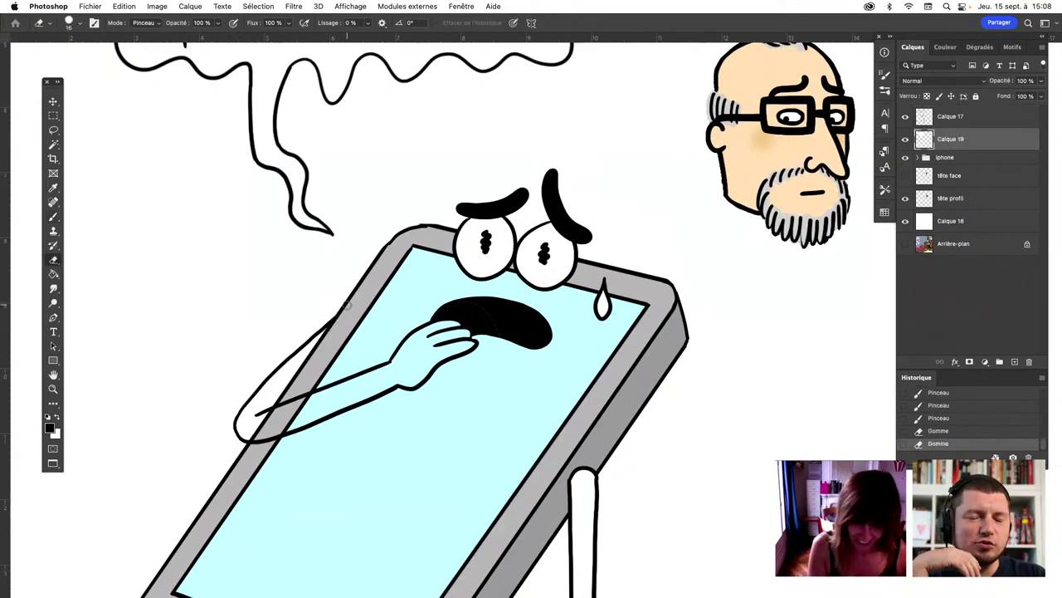
# Touch up the top edge of the phone's tracé outline layer and save
pyautogui.click(960, 117)
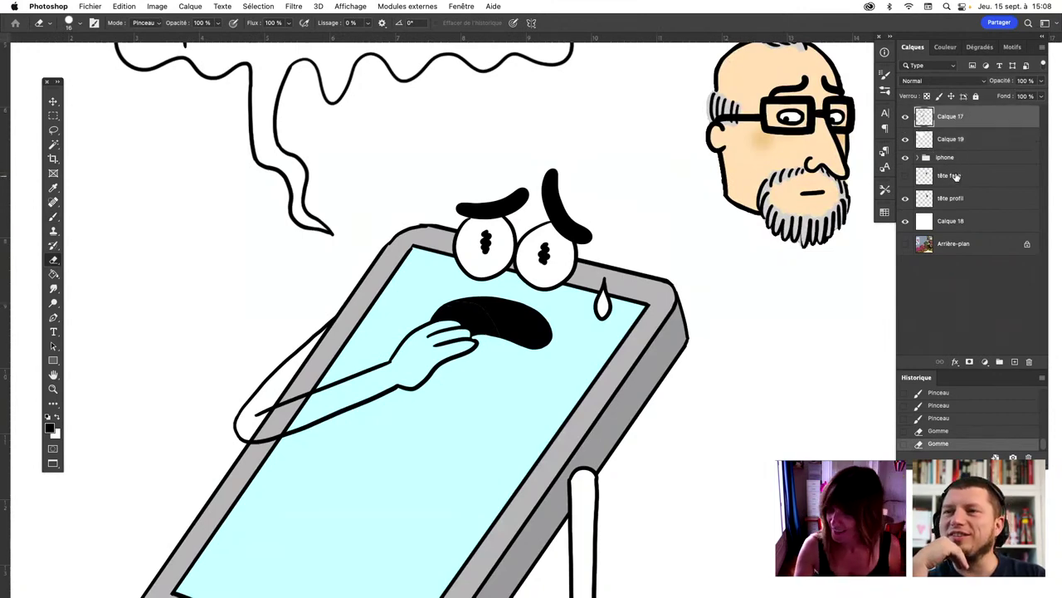
pyautogui.click(918, 156)
pyautogui.click(959, 181)
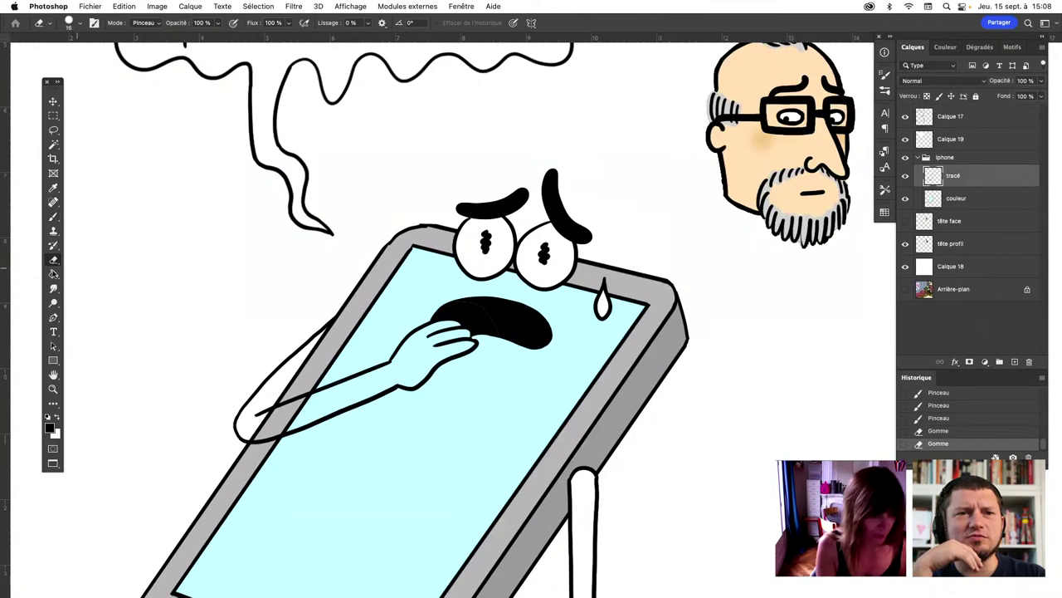
pyautogui.moveTo(391, 254); pyautogui.dragTo(395, 240)
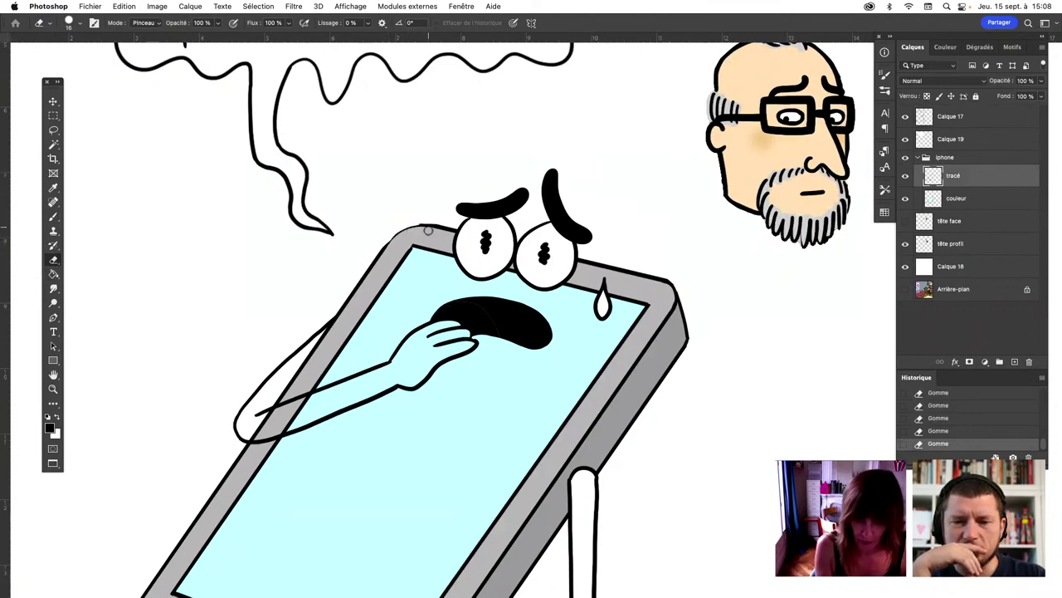
pyautogui.click(53, 218)
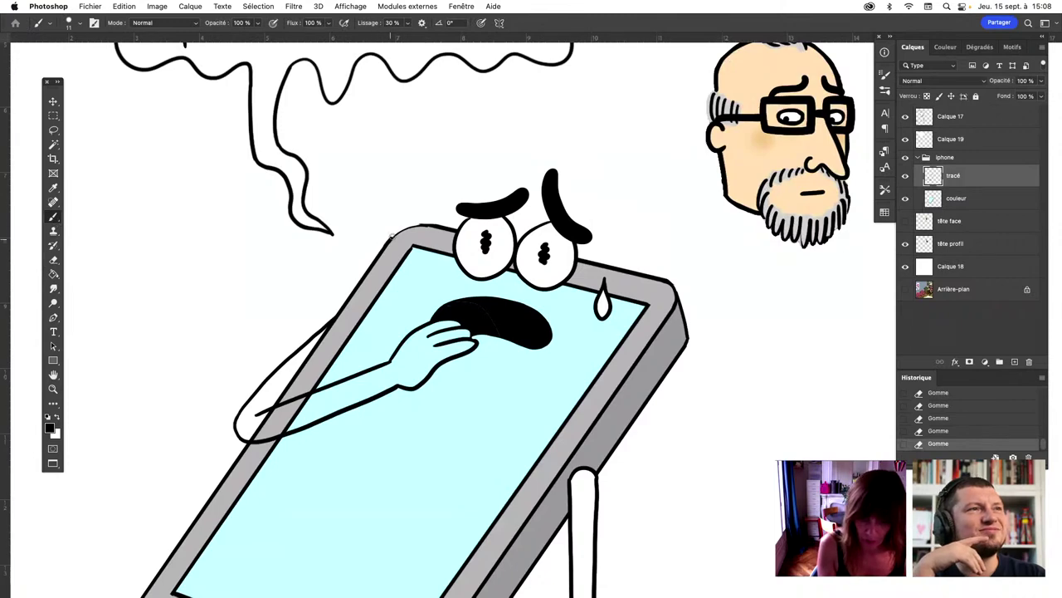
pyautogui.hotkey('ctrl', 'z')
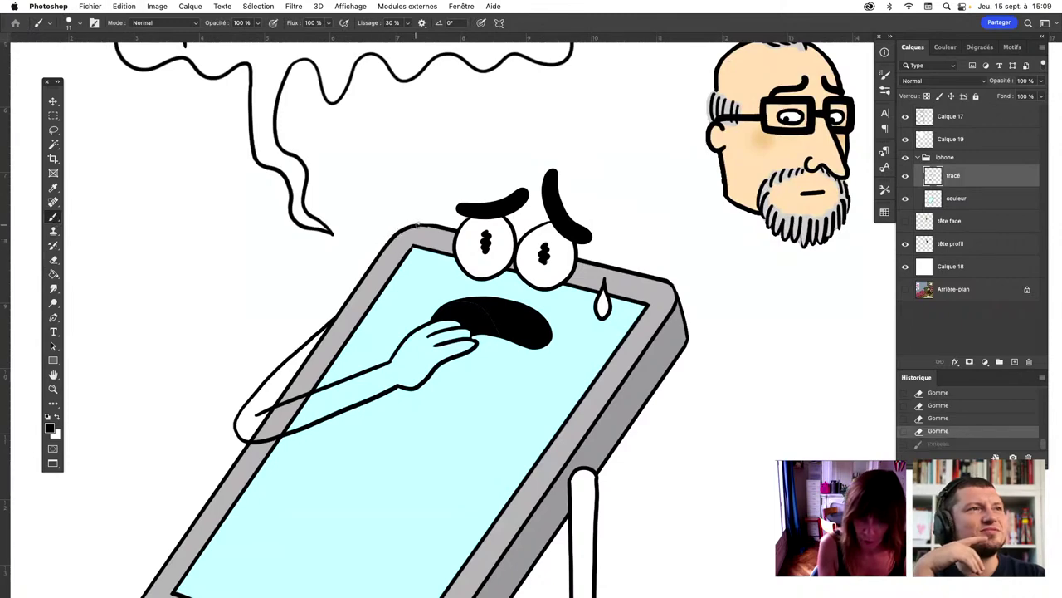
pyautogui.moveTo(419, 224); pyautogui.dragTo(424, 223)
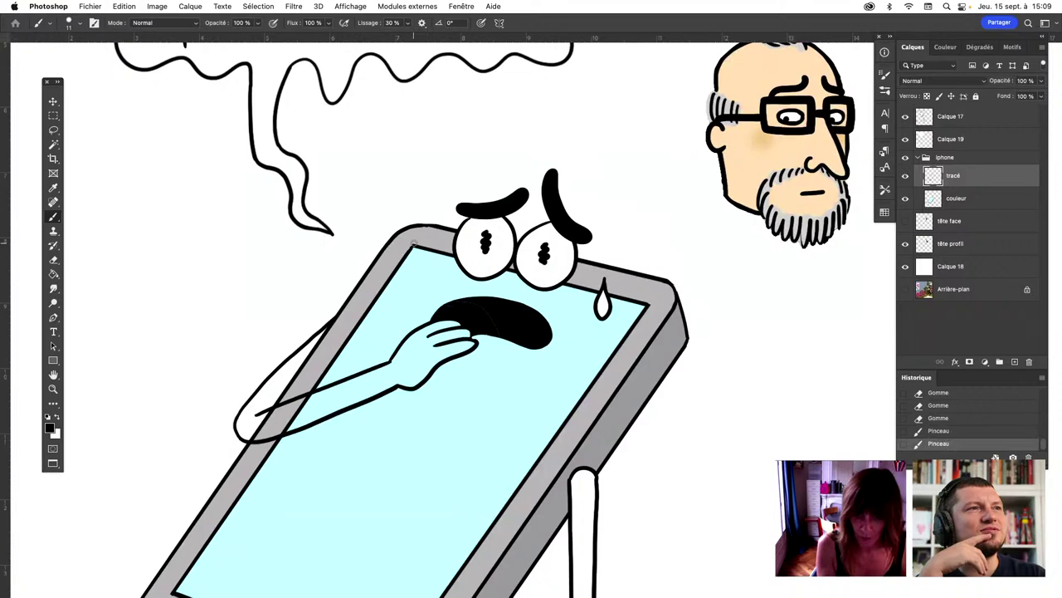
pyautogui.press('cmd+s')
# Paint a white touch on the arm in Calque 19 and show the background scene layer
pyautogui.moveTo(707, 410); pyautogui.dragTo(714, 305)
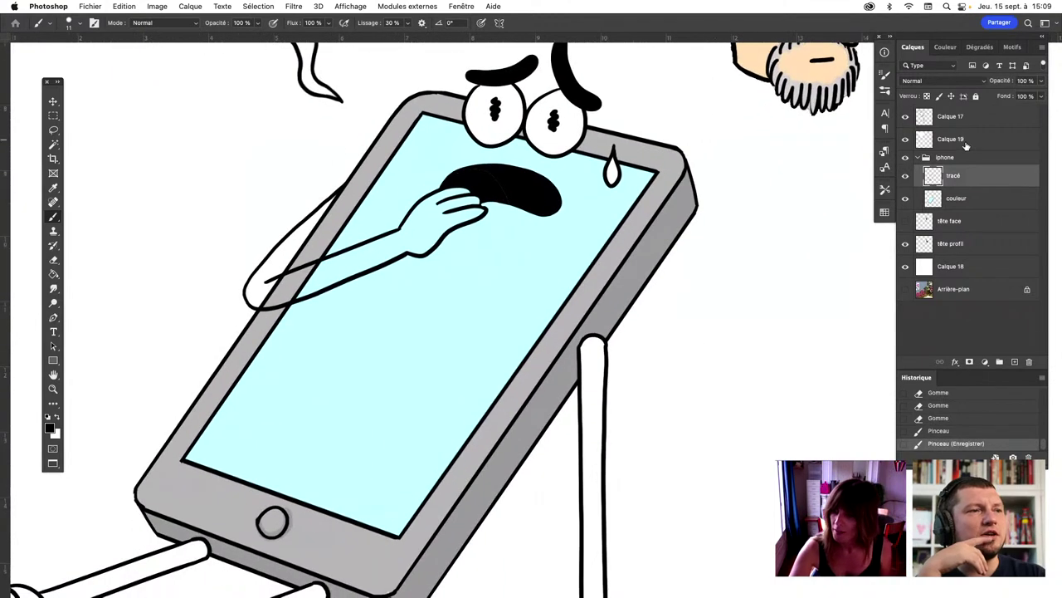
pyautogui.click(965, 139)
pyautogui.click(56, 418)
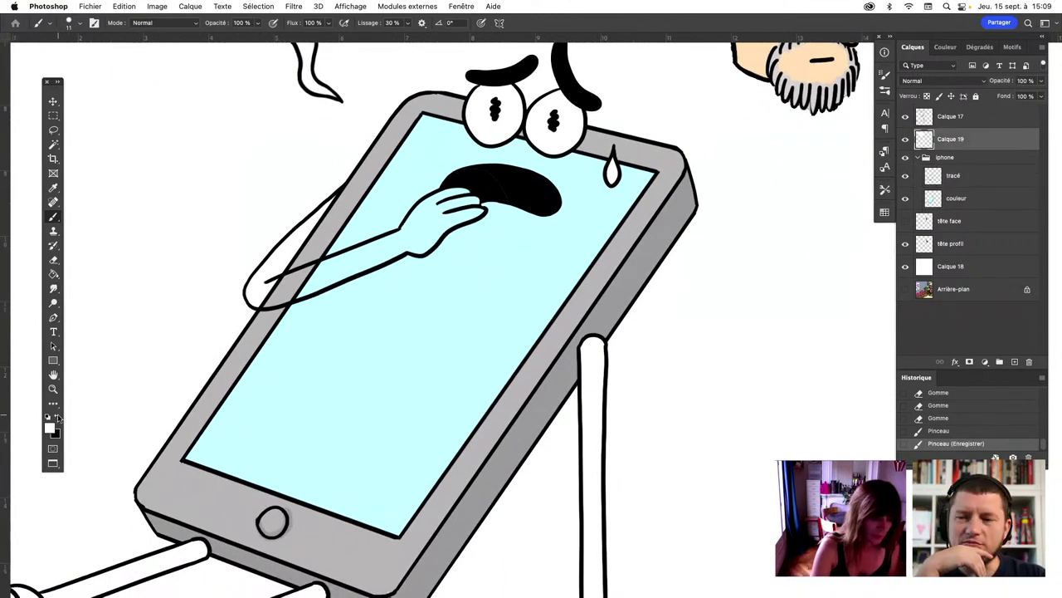
pyautogui.click(248, 289)
pyautogui.click(905, 289)
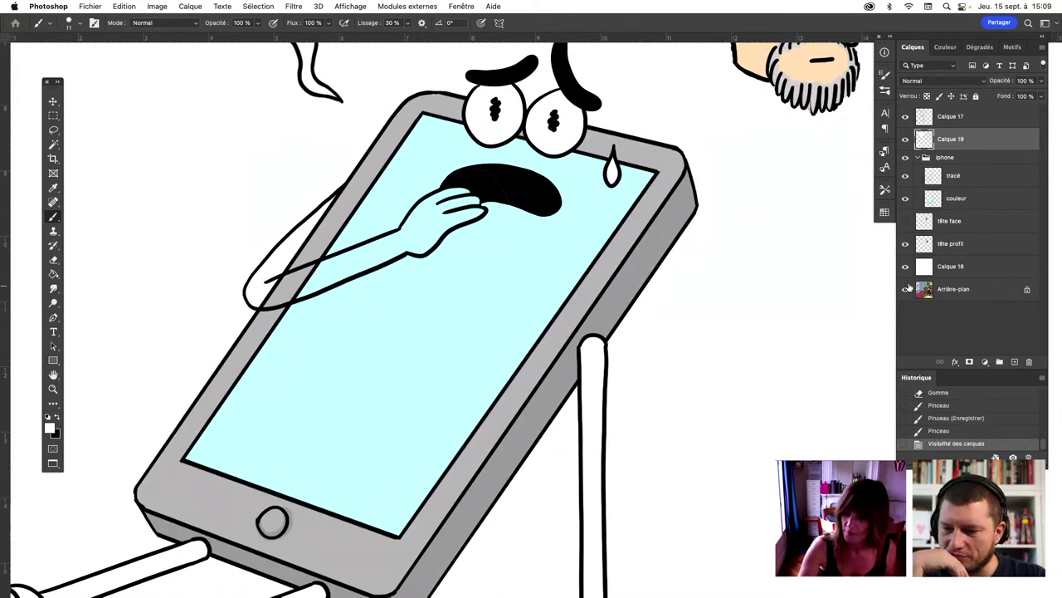
# Hide Calque 18 and paint white inside the phone's raised arm, adjusting smoothing
pyautogui.click(906, 266)
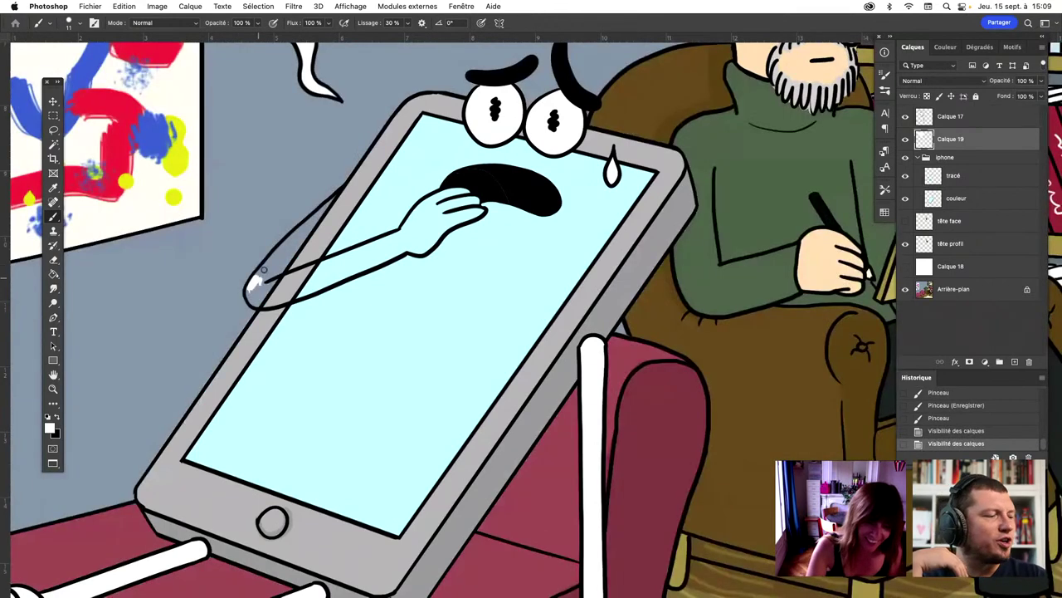
pyautogui.moveTo(257, 285); pyautogui.dragTo(277, 267)
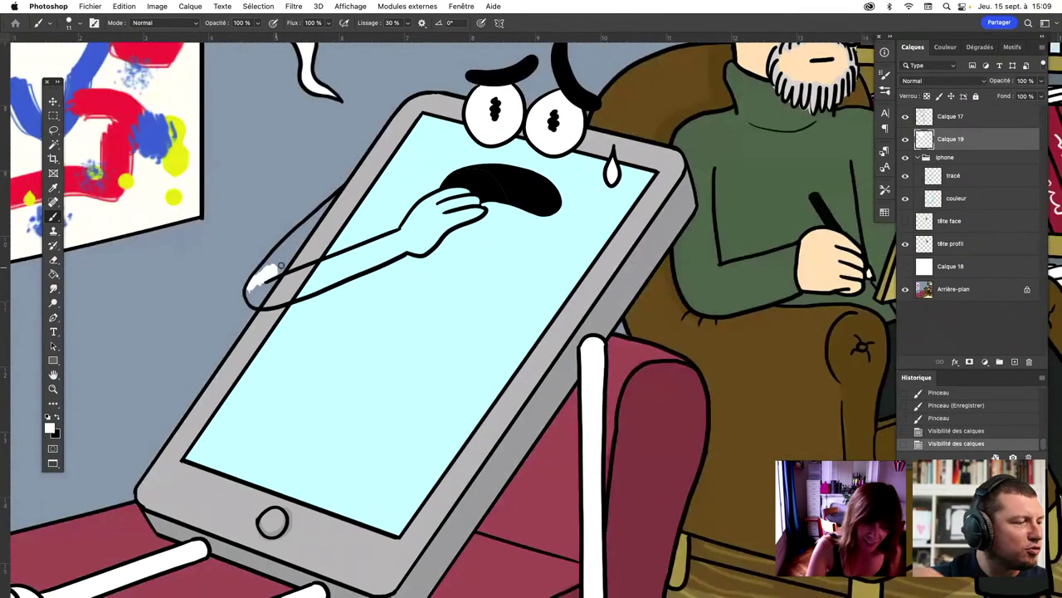
pyautogui.click(390, 22)
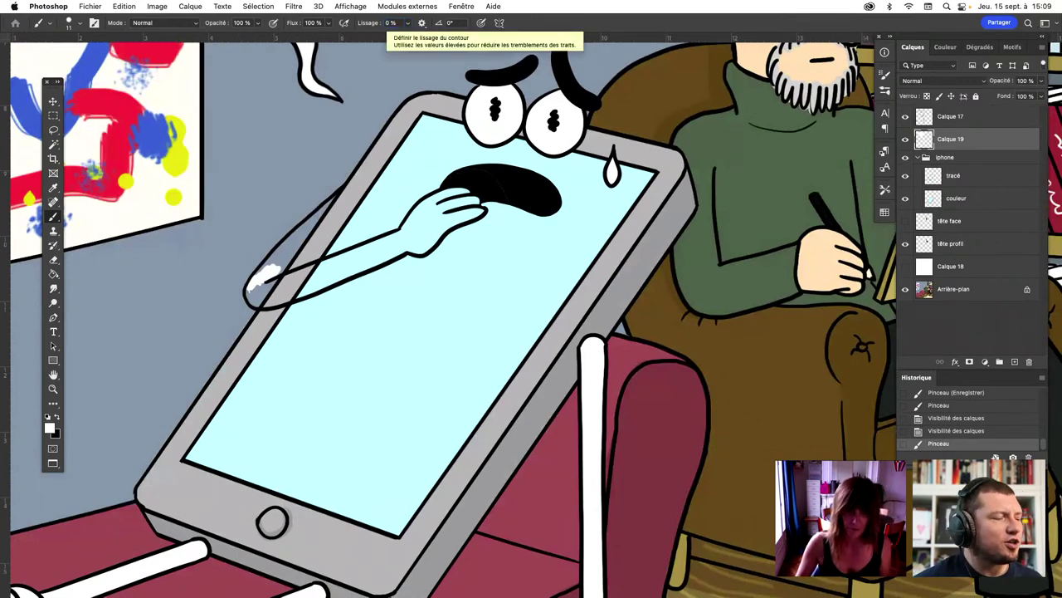
pyautogui.moveTo(279, 252)
pyautogui.mouseDown()
pyautogui.moveTo(271, 270)
pyautogui.moveTo(296, 243)
pyautogui.mouseUp()
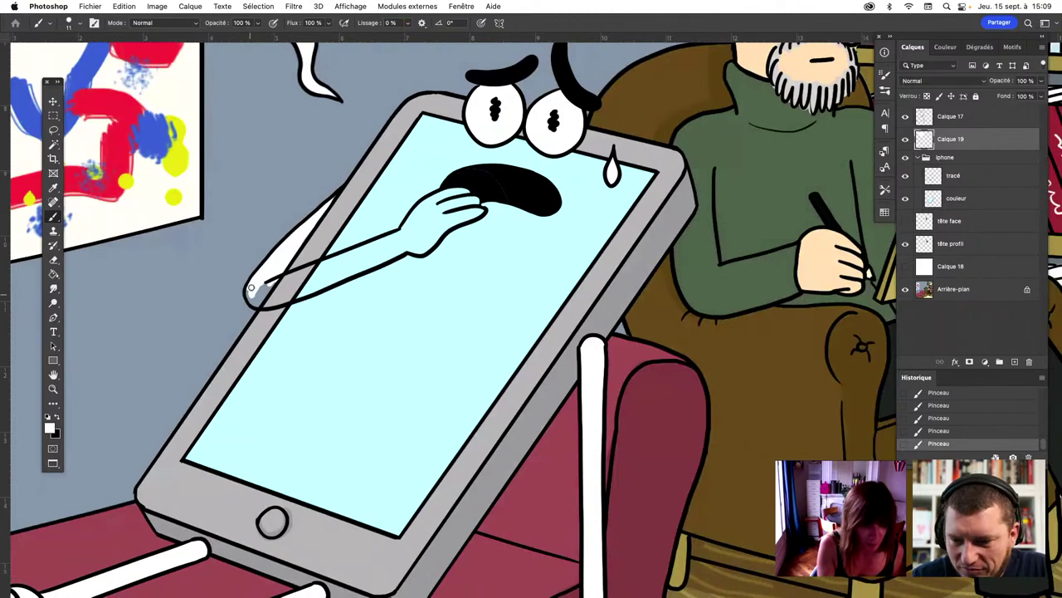
pyautogui.moveTo(248, 293); pyautogui.dragTo(327, 264)
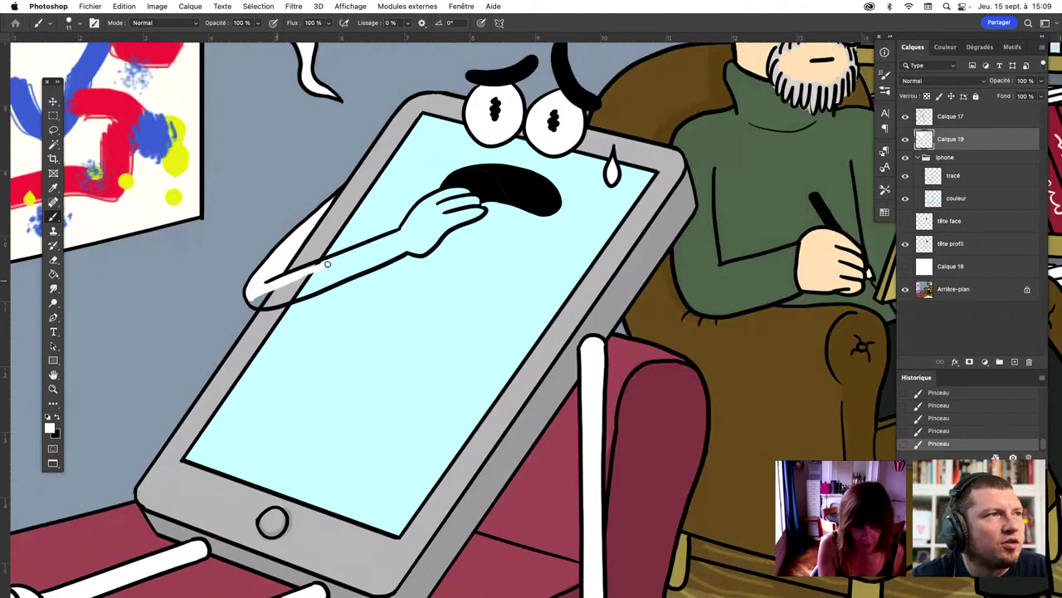
# Fill the arm with white using a 28 px brush
pyautogui.click(70, 22)
pyautogui.moveTo(66, 59); pyautogui.dragTo(78, 60)
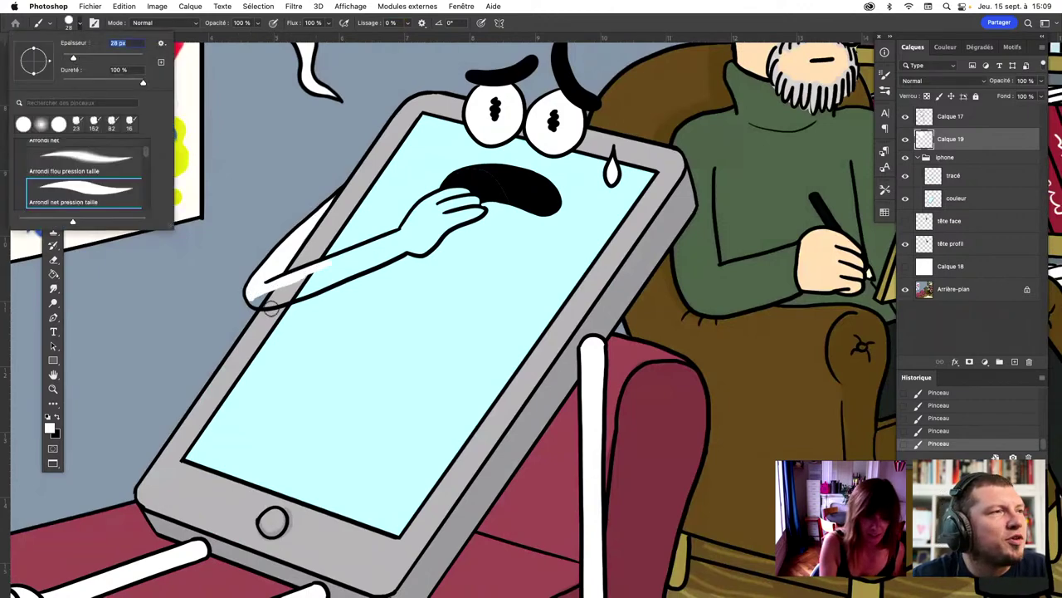
pyautogui.press('Return')
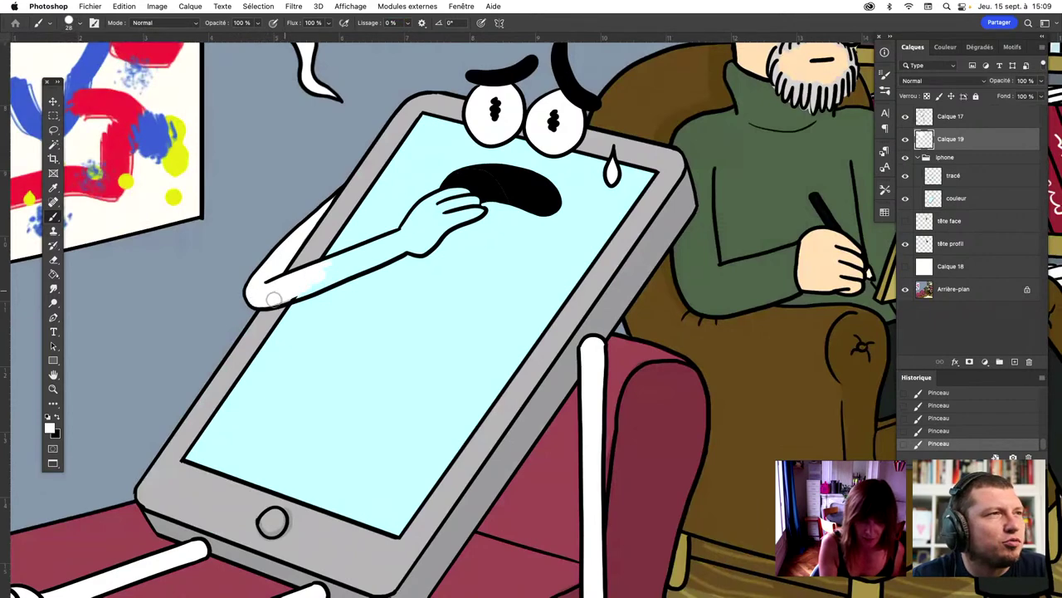
pyautogui.moveTo(253, 297)
pyautogui.mouseDown()
pyautogui.moveTo(330, 279)
pyautogui.moveTo(410, 238)
pyautogui.moveTo(370, 263)
pyautogui.moveTo(462, 196)
pyautogui.mouseUp()
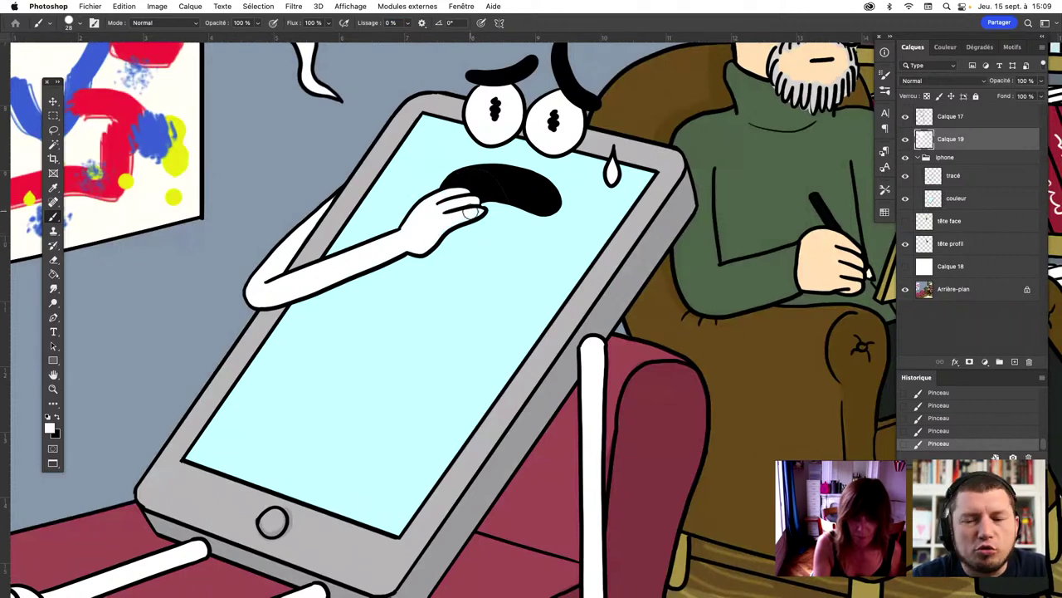
# On Calque 17, set black as the colour and reset the brush to 11 px
pyautogui.click(952, 118)
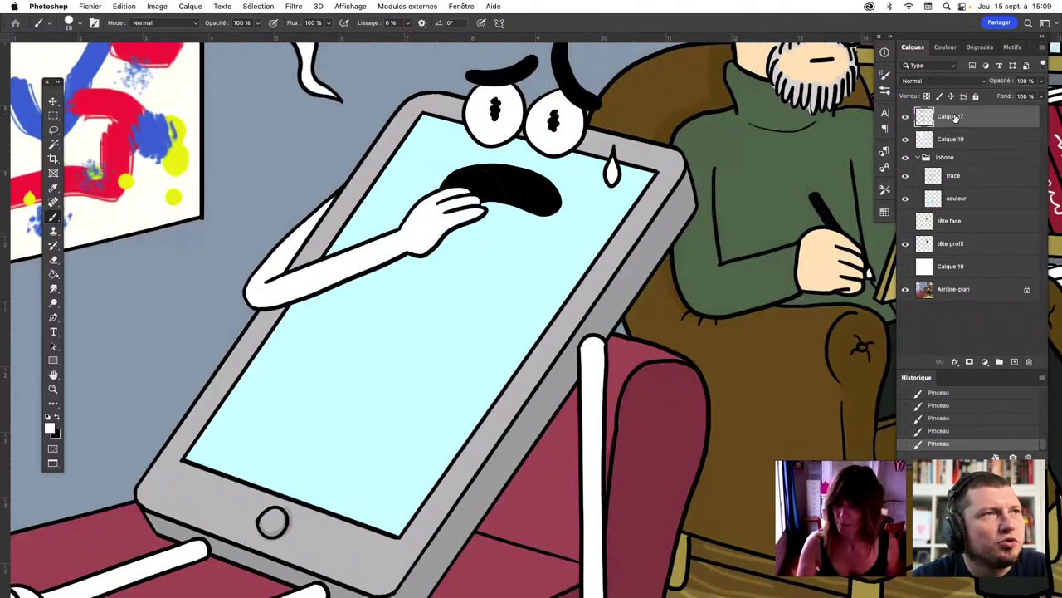
pyautogui.click(56, 413)
pyautogui.click(80, 22)
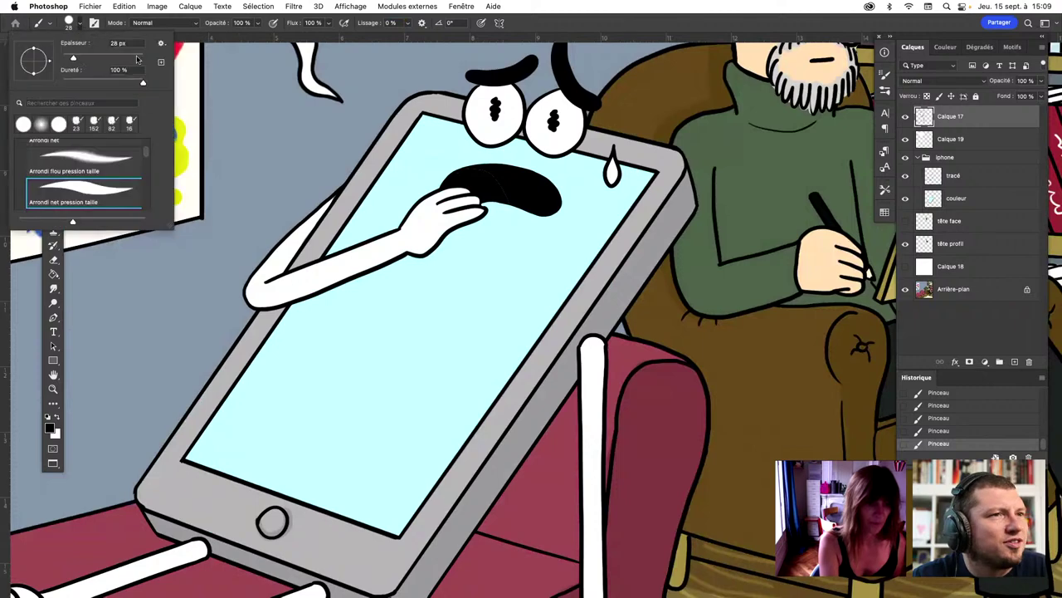
pyautogui.write('11')
pyautogui.press('Return')
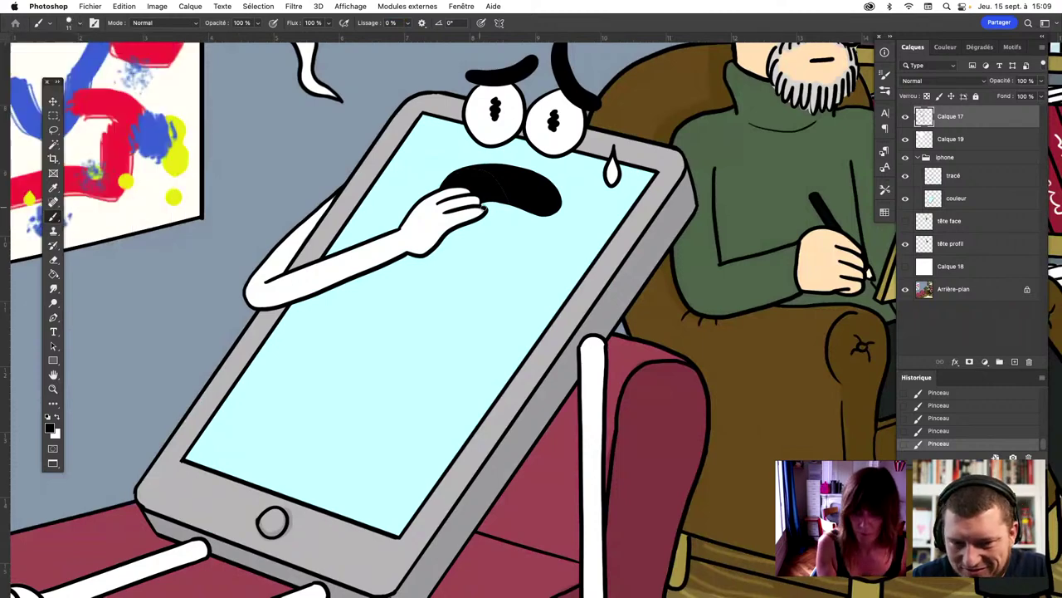
# Return to Calque 19 with white, zoom out to the whole image, and save
pyautogui.hotkey('alt', '[')
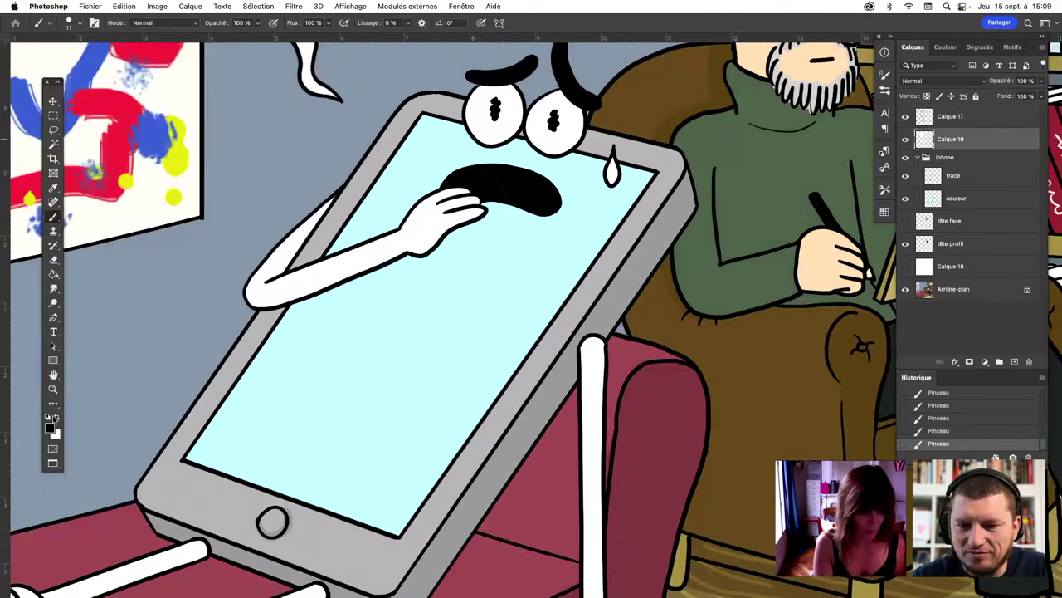
pyautogui.press('x')
pyautogui.press('super+minus')
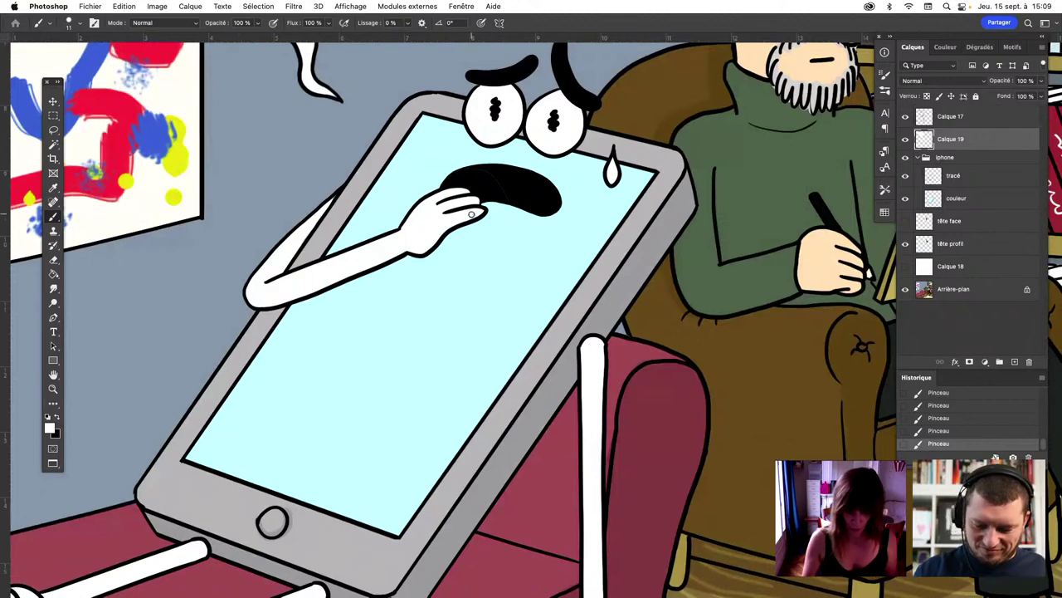
pyautogui.press('super+minus')
pyautogui.press('super+s')
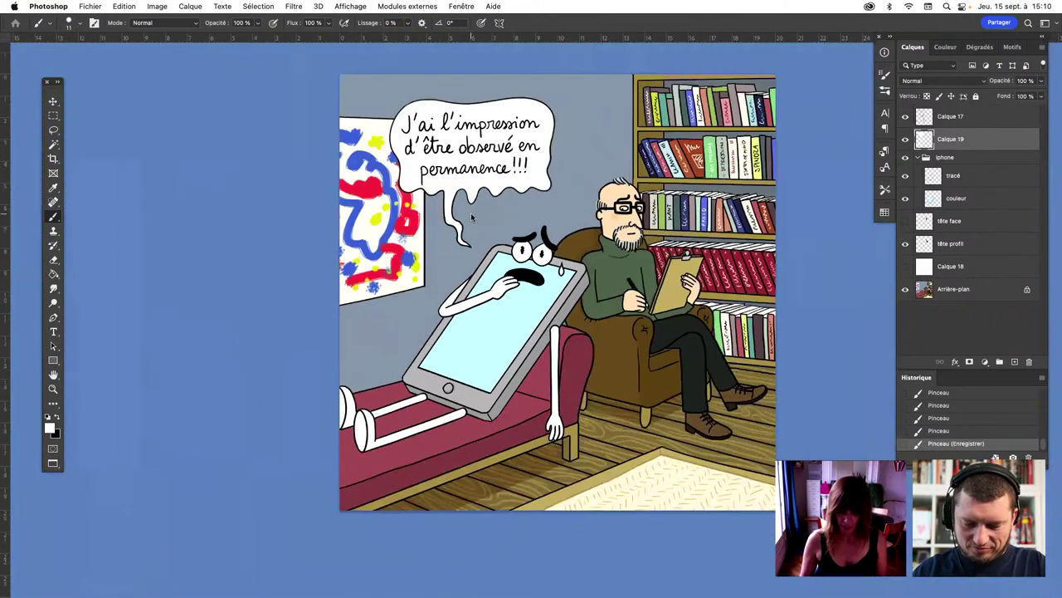
pyautogui.press('f')
pyautogui.press('f')
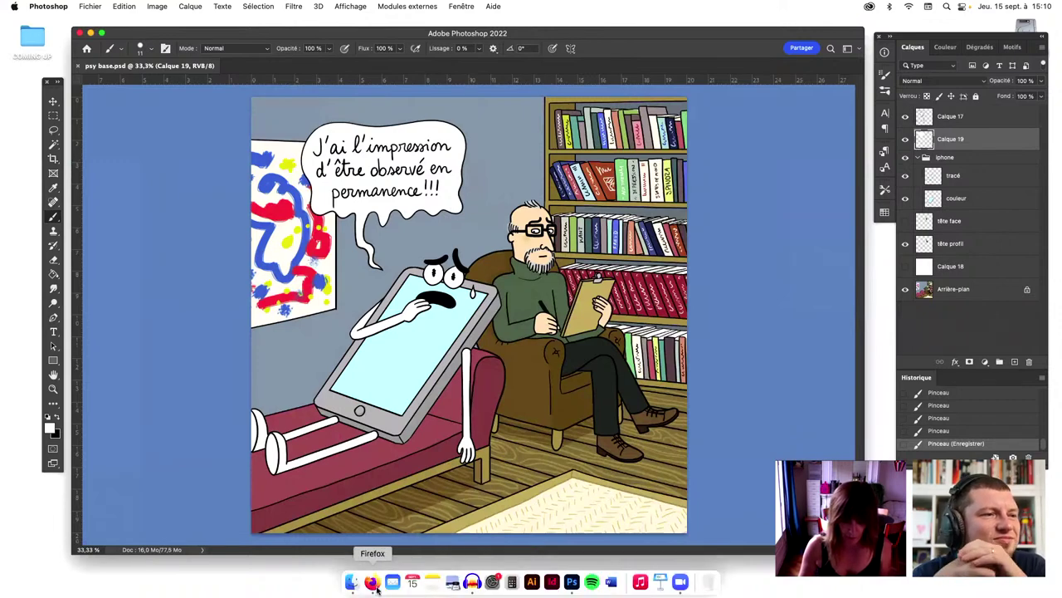
# Google 'logo instagram' in Firefox, preview the first image result, then hide the browser
pyautogui.click(372, 581)
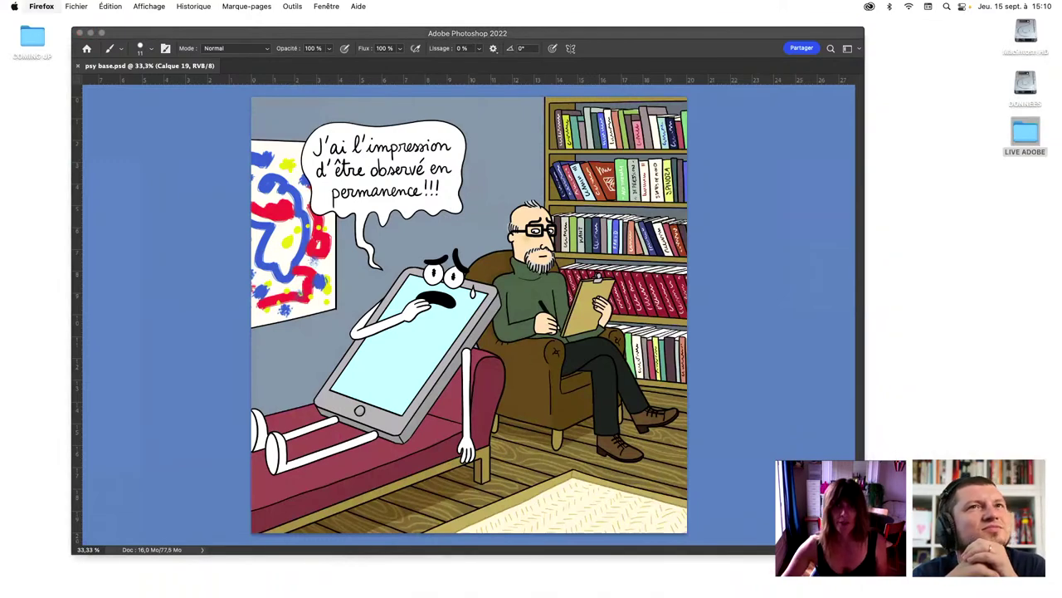
pyautogui.write('lo')
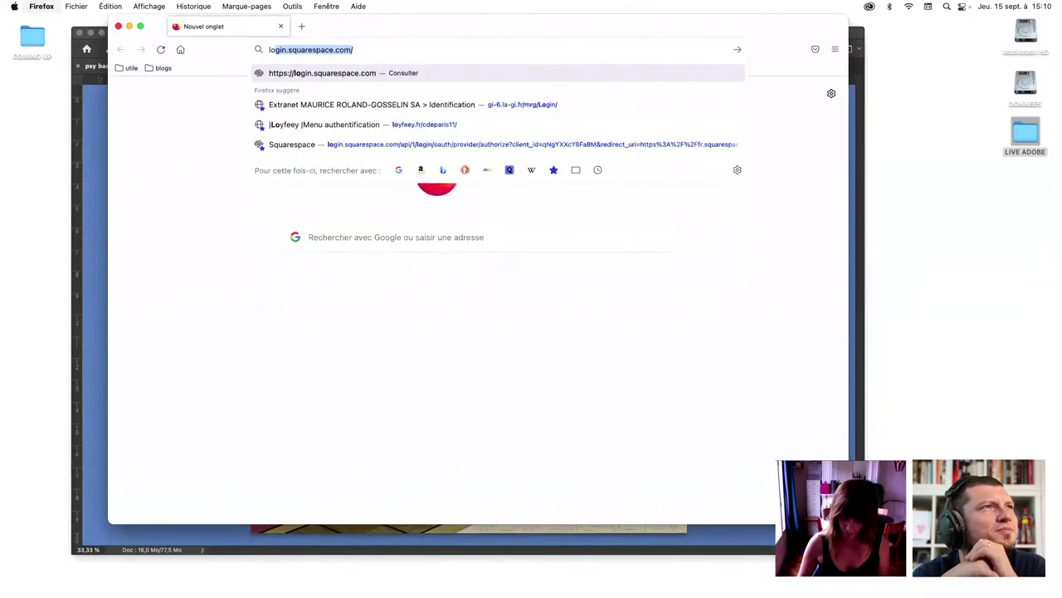
pyautogui.write('go')
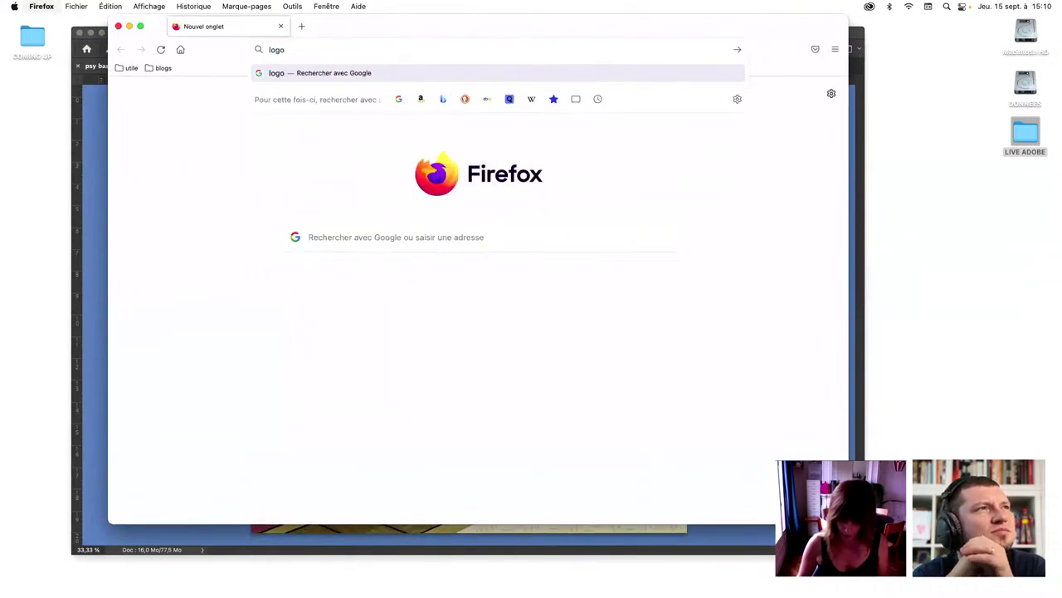
pyautogui.write(' instagr')
pyautogui.press('BackSpace')
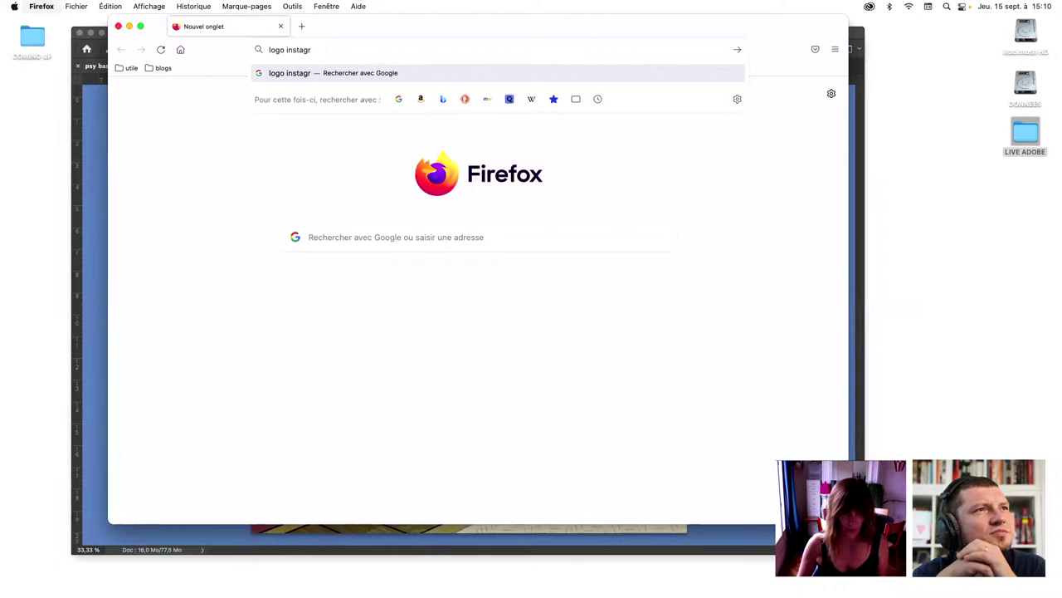
pyautogui.write('am')
pyautogui.press('Return')
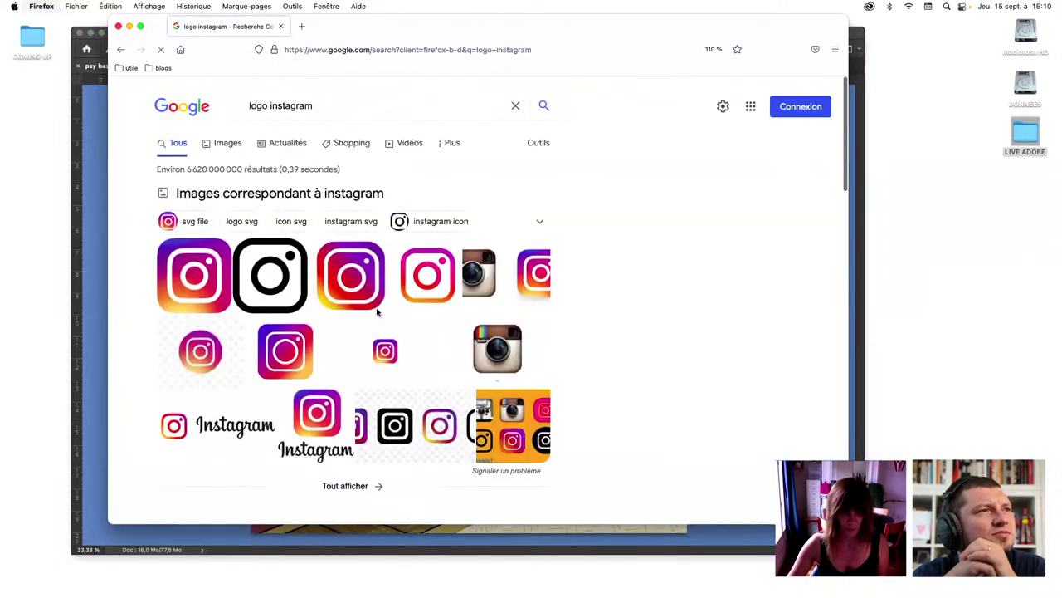
pyautogui.click(191, 291)
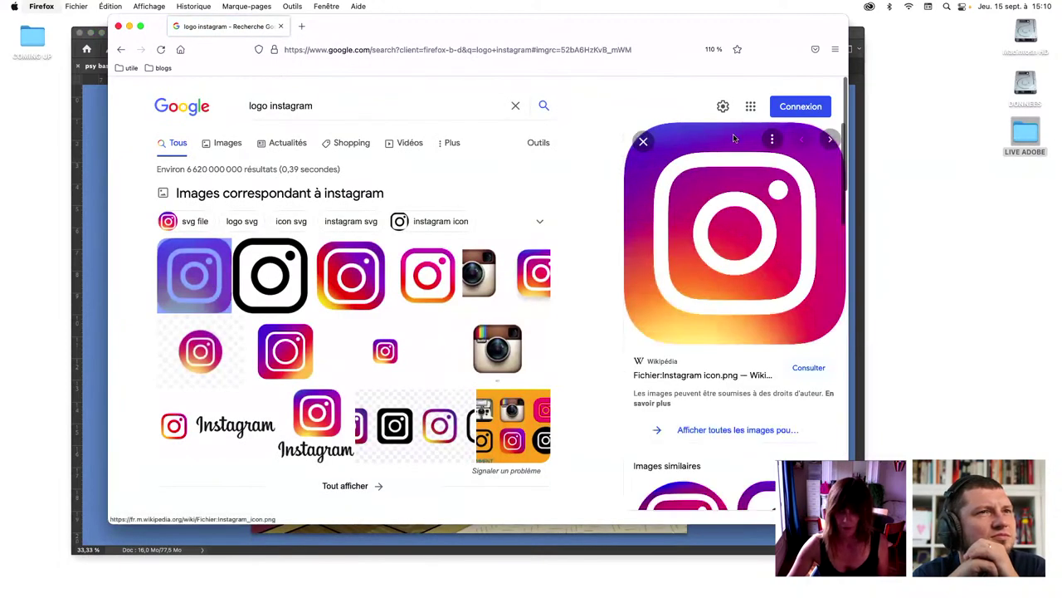
pyautogui.press('super+w')
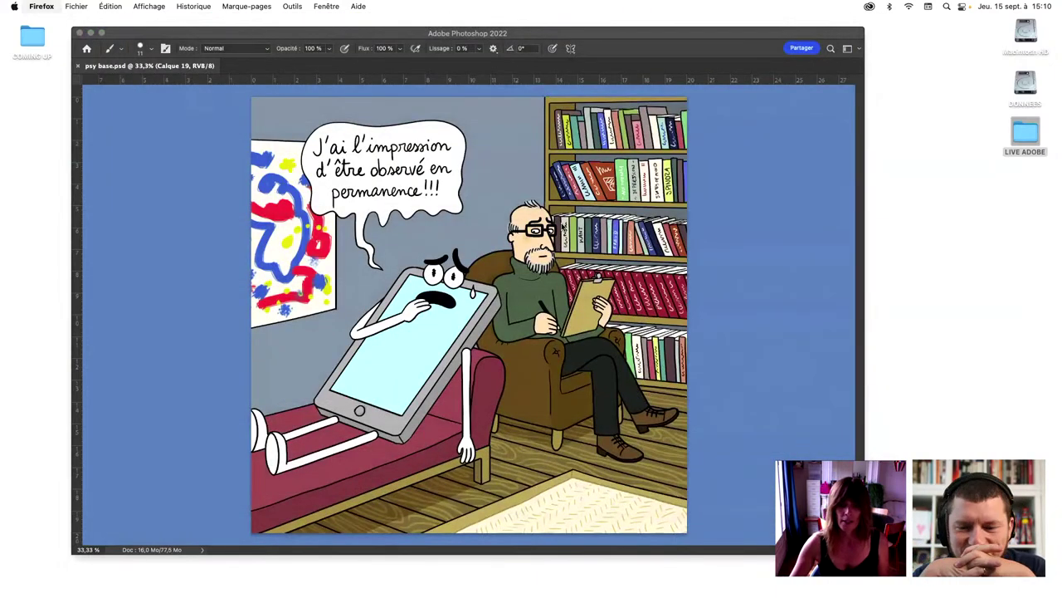
# Hide the background scene layer and show and select the blank white Calque 18
pyautogui.click(779, 336)
pyautogui.press('super+plus')
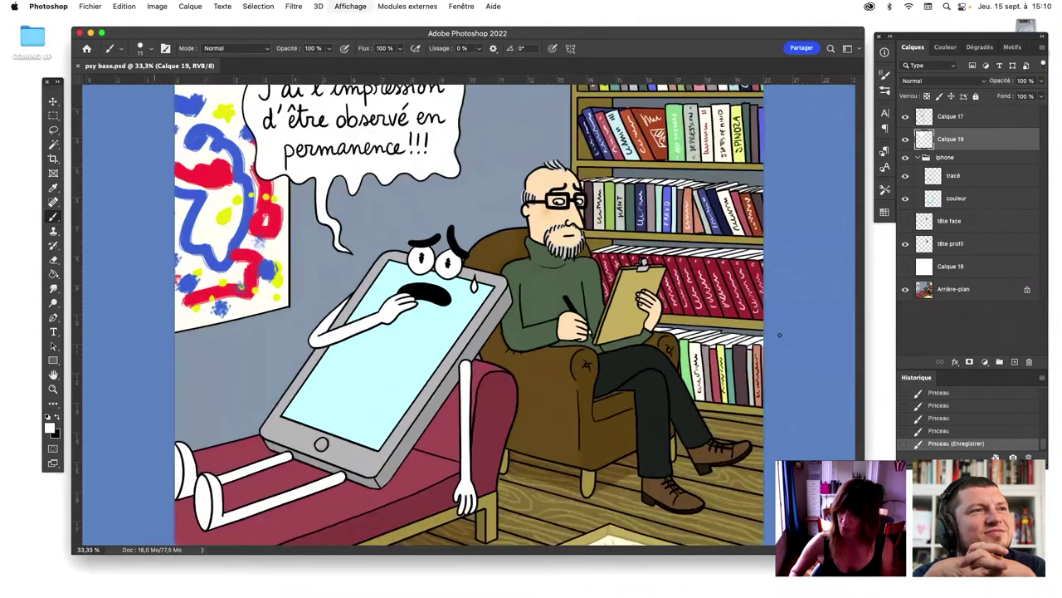
pyautogui.scroll(-2, 797, 332)
pyautogui.click(906, 289)
pyautogui.click(906, 266)
pyautogui.click(946, 267)
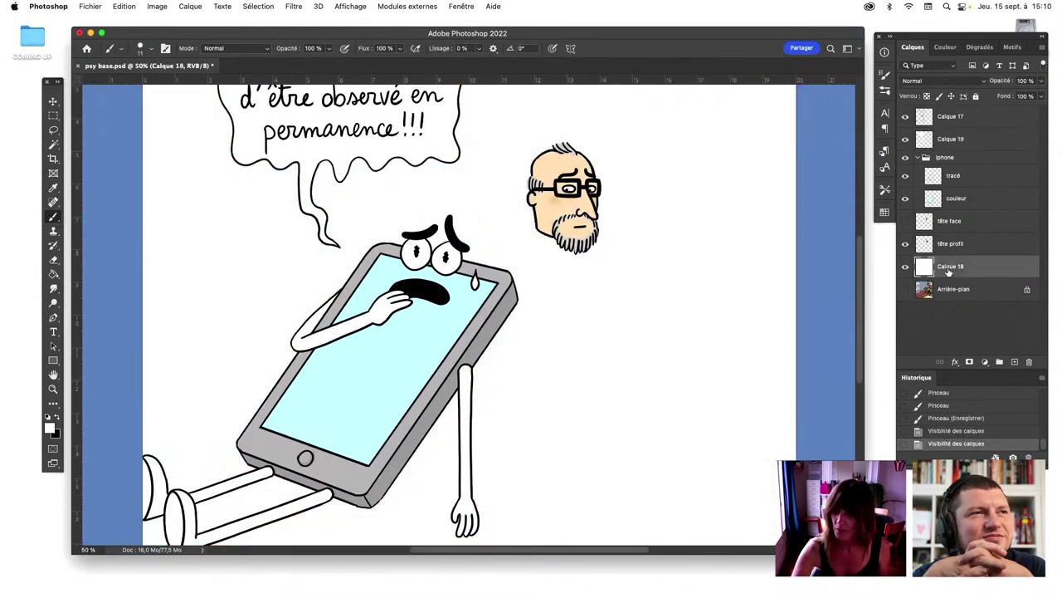
pyautogui.hscroll(3, 559, 399)
pyautogui.hscroll(2, 560, 390)
# Add a new layer above Calque 17 and marquee a square right of the phone
pyautogui.click(962, 120)
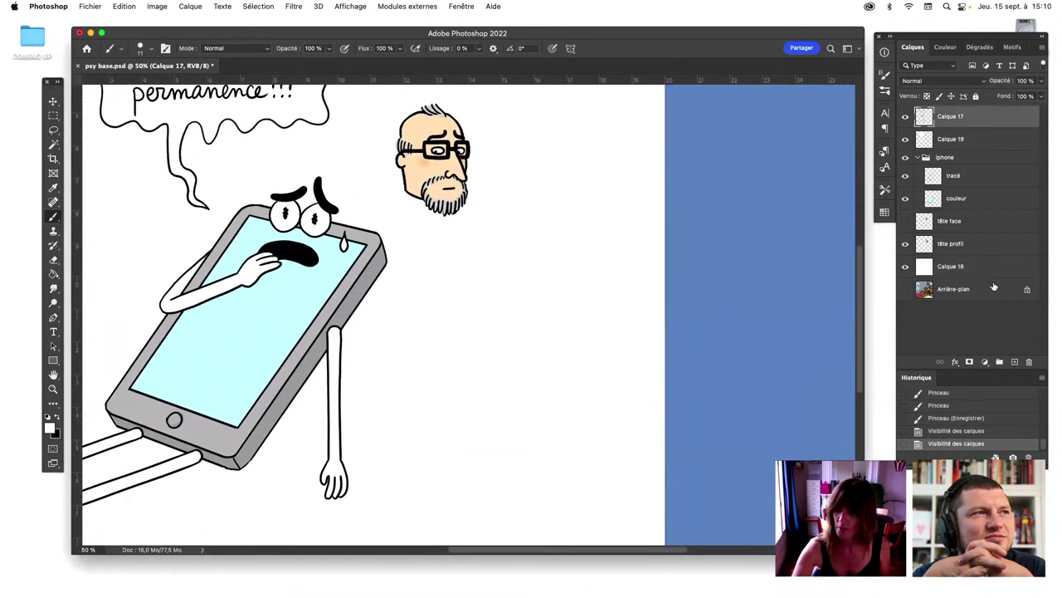
pyautogui.click(1014, 362)
pyautogui.click(53, 115)
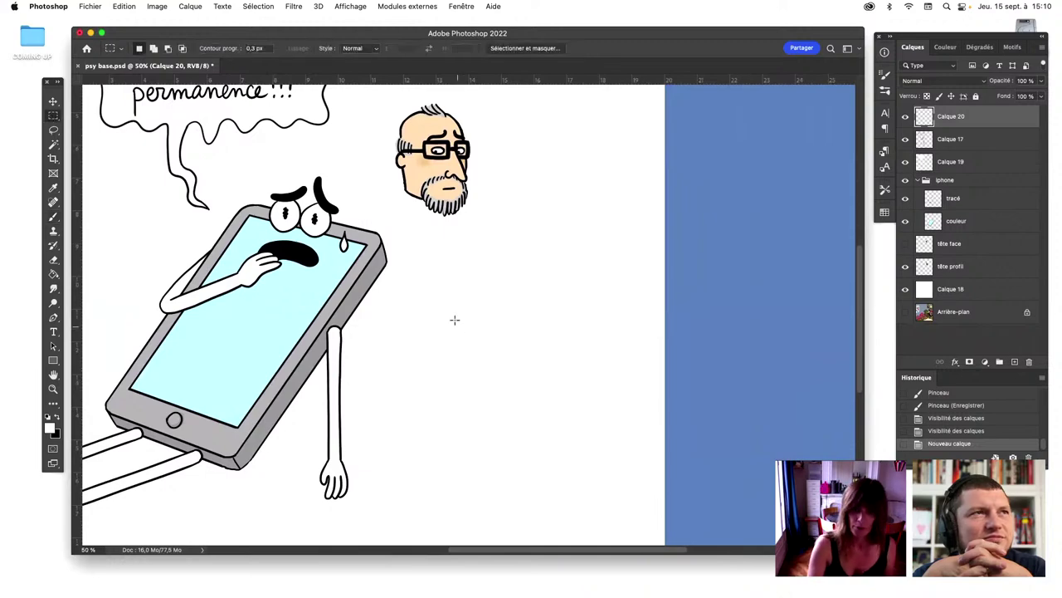
pyautogui.moveTo(451, 312); pyautogui.dragTo(584, 444)
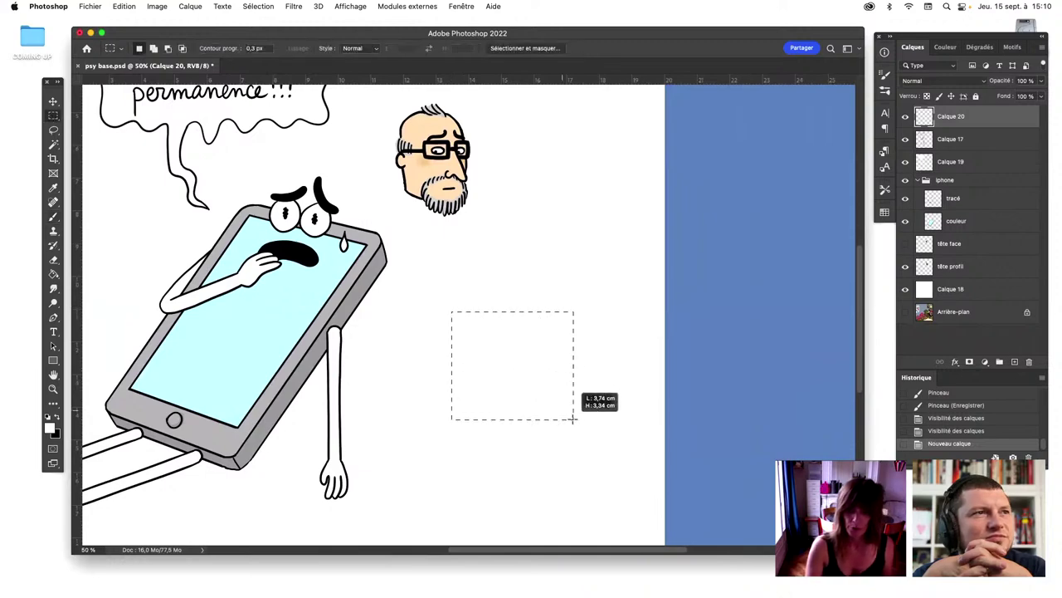
# Fill the square selection with blue using the Paint Bucket
pyautogui.click(50, 428)
pyautogui.click(898, 387)
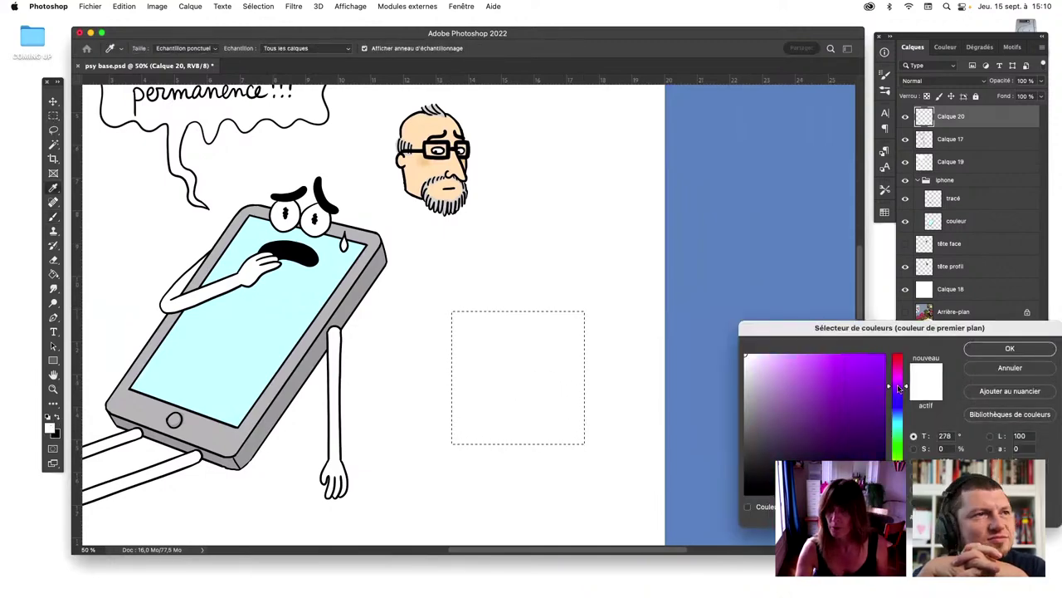
pyautogui.click(898, 410)
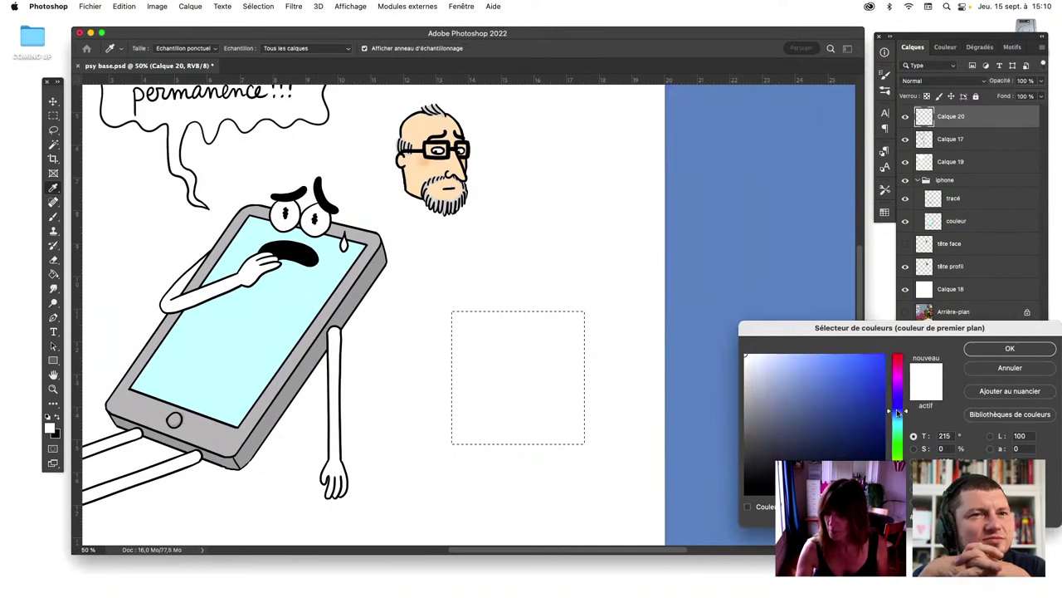
pyautogui.click(835, 360)
pyautogui.click(1010, 348)
pyautogui.click(54, 274)
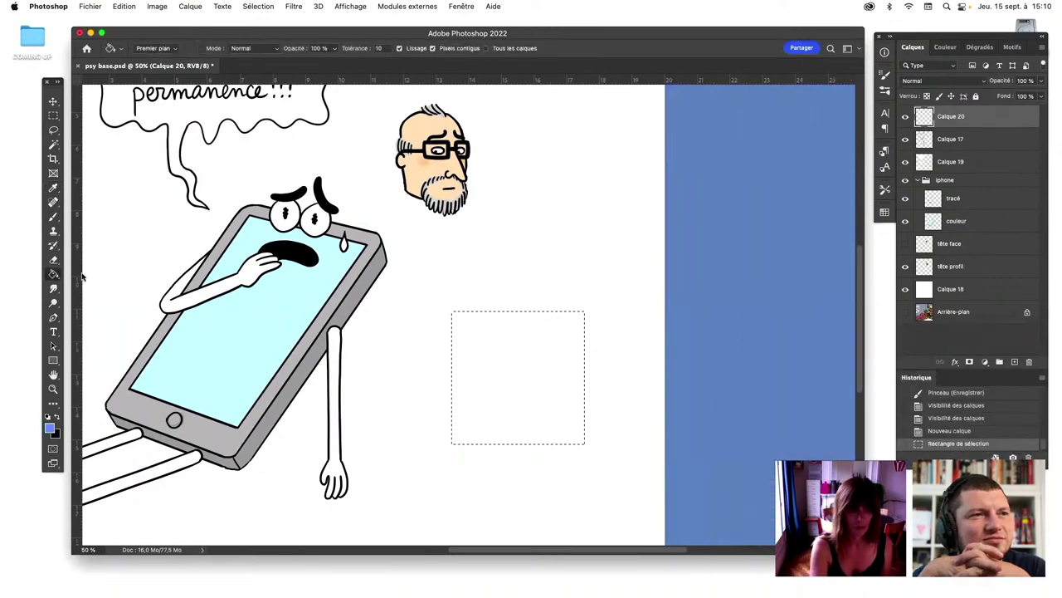
pyautogui.click(520, 375)
# Set the foreground colour to a magenta-purple
pyautogui.click(50, 429)
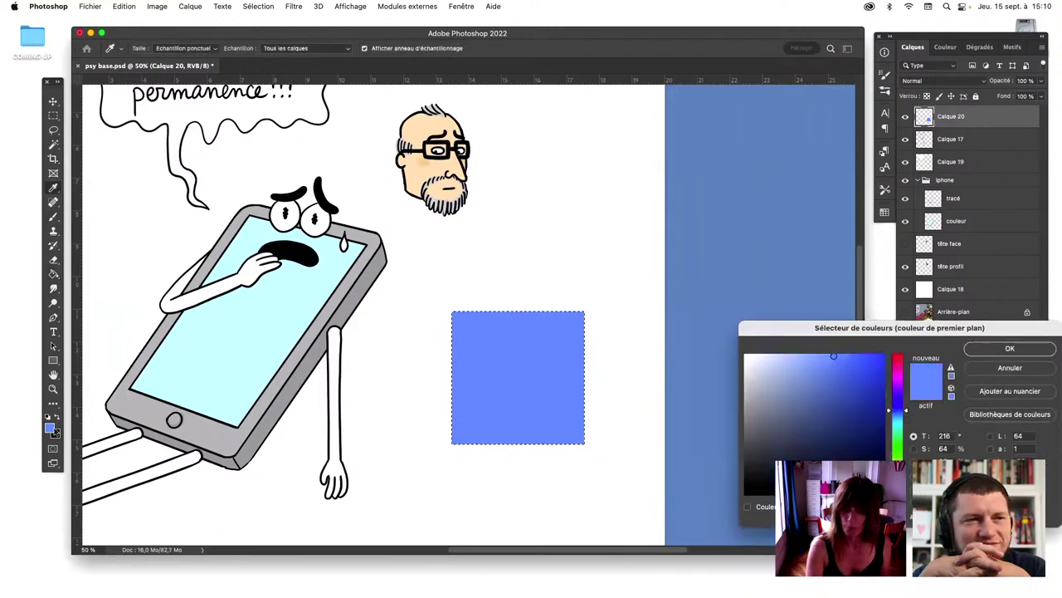
pyautogui.click(898, 393)
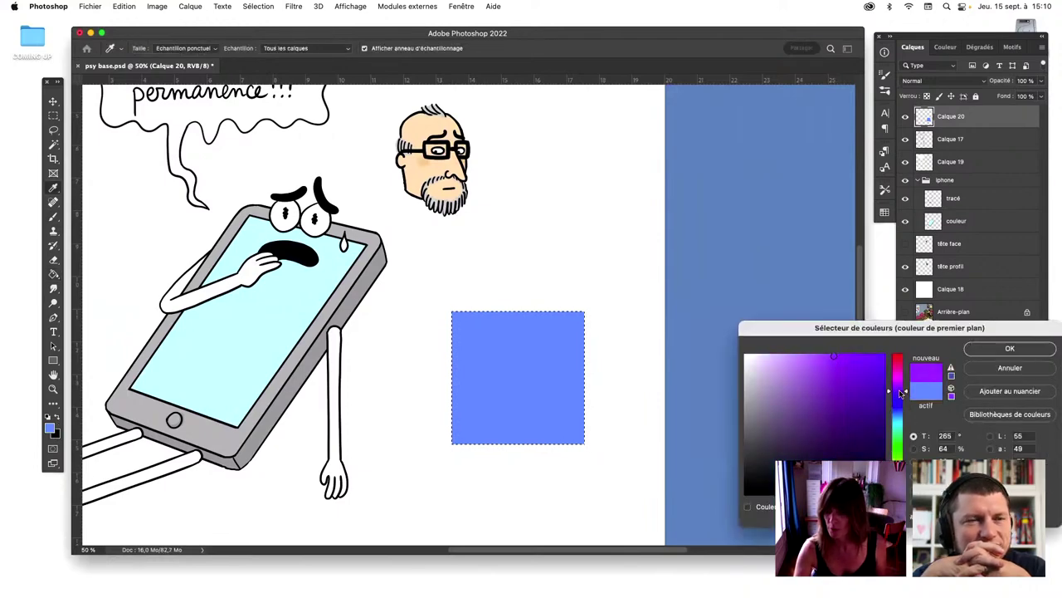
pyautogui.moveTo(902, 393); pyautogui.dragTo(898, 386)
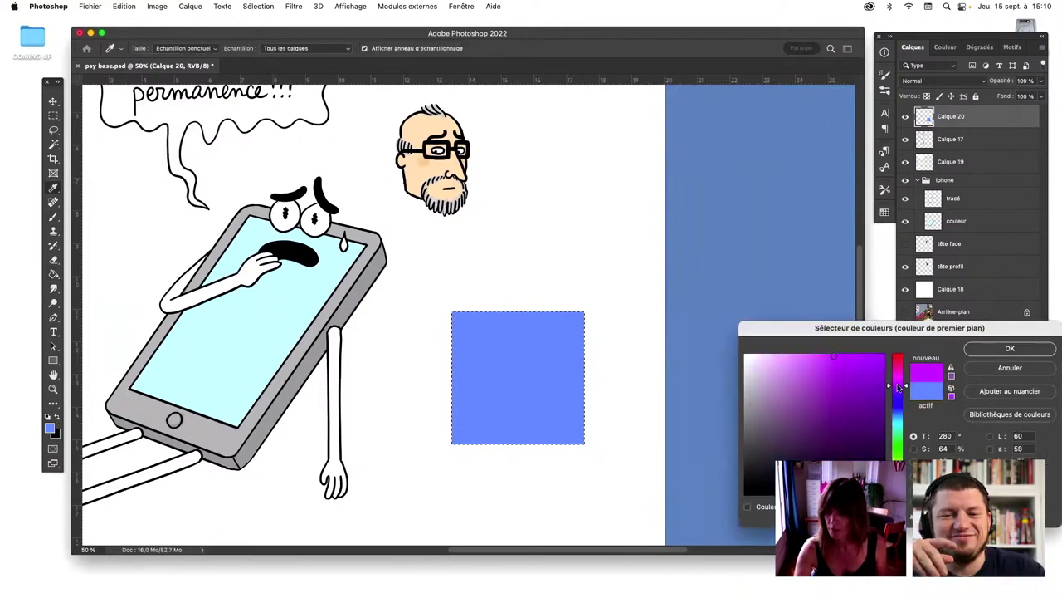
pyautogui.click(1010, 348)
# Paint soft purple over the blue square with a 412 px soft round brush
pyautogui.press('b')
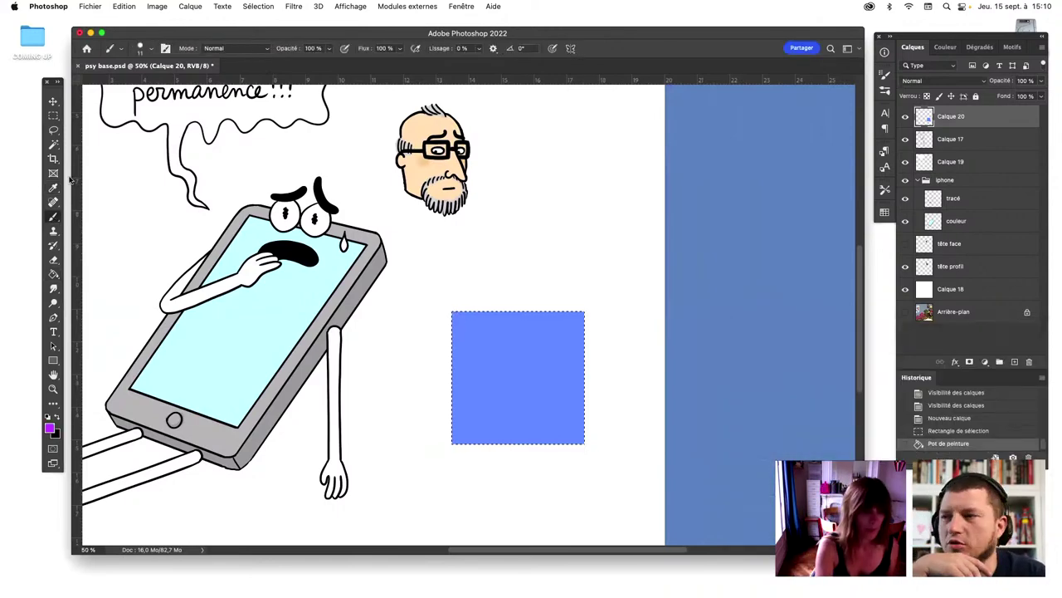
pyautogui.click(146, 48)
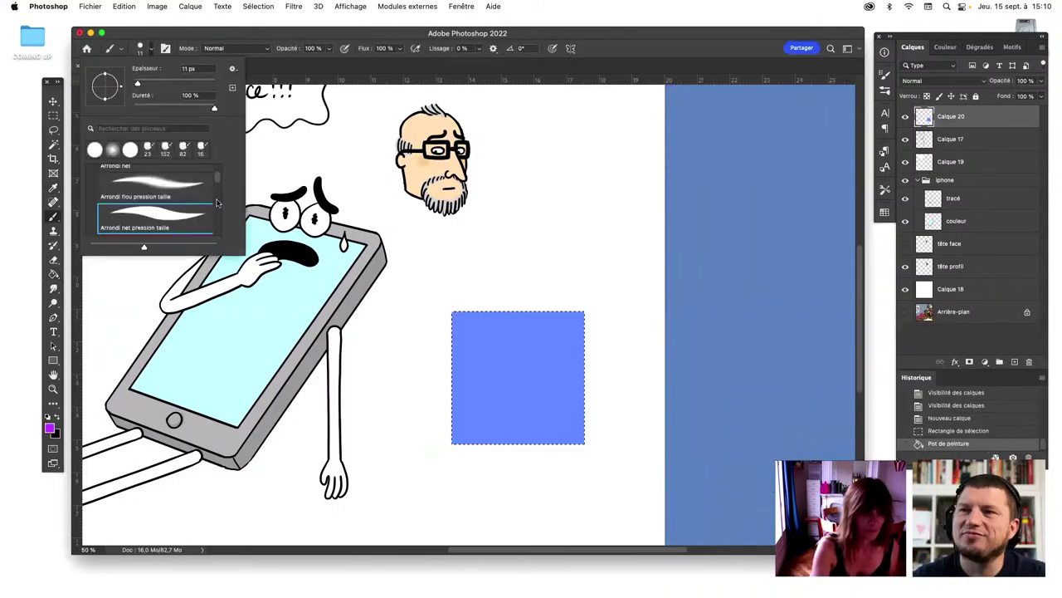
pyautogui.scroll(-2, 187, 187)
pyautogui.click(155, 183)
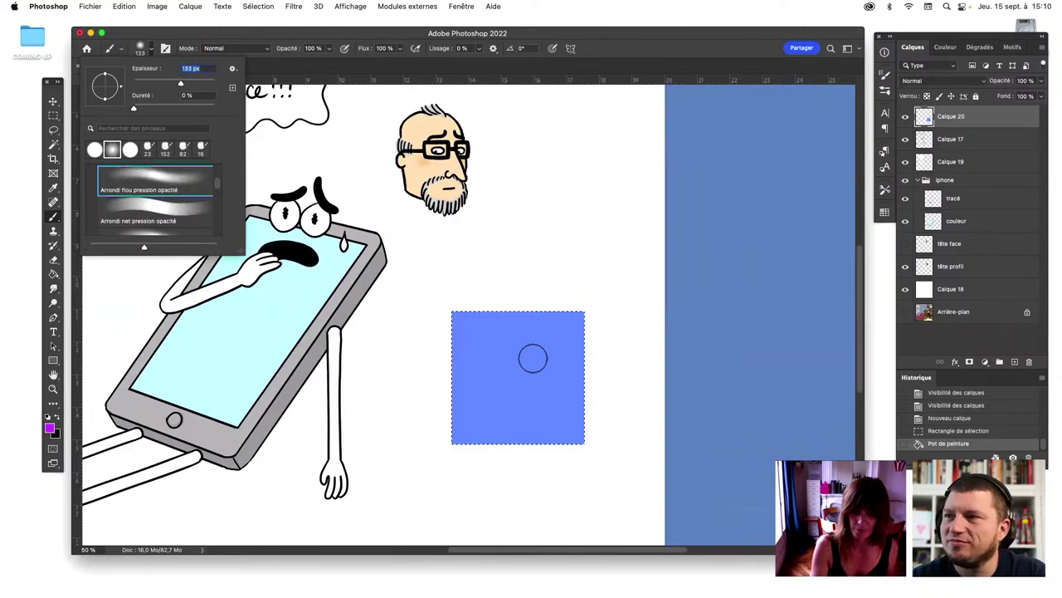
pyautogui.moveTo(199, 85); pyautogui.dragTo(209, 85)
pyautogui.moveTo(493, 387)
pyautogui.mouseDown()
pyautogui.moveTo(559, 357)
pyautogui.moveTo(564, 373)
pyautogui.moveTo(517, 374)
pyautogui.mouseUp()
# Paint bright magenta then salmon over the square's lower part
pyautogui.click(50, 428)
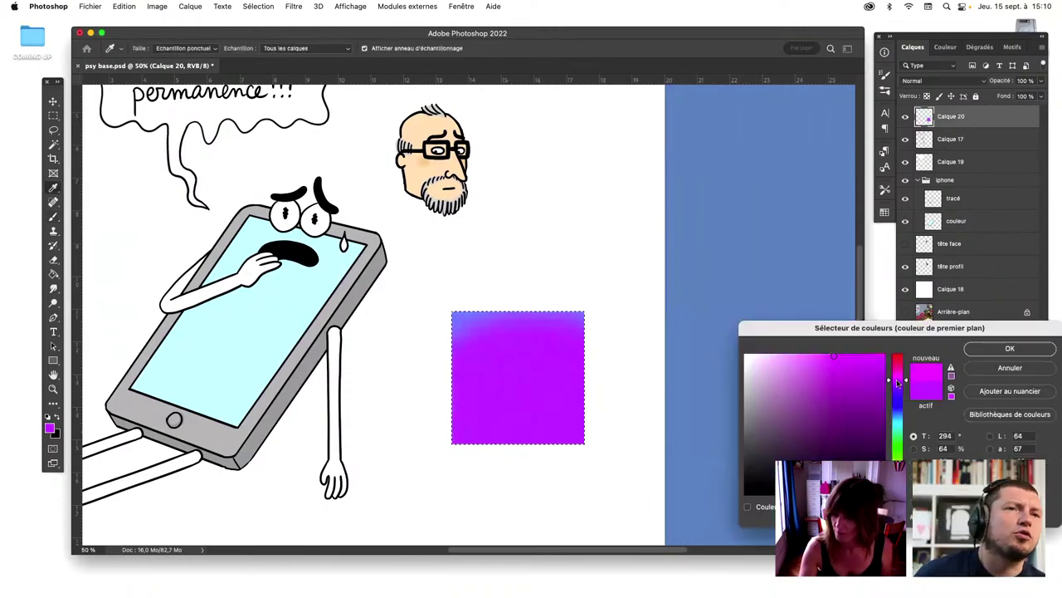
pyautogui.click(1006, 348)
pyautogui.moveTo(547, 390); pyautogui.dragTo(462, 438)
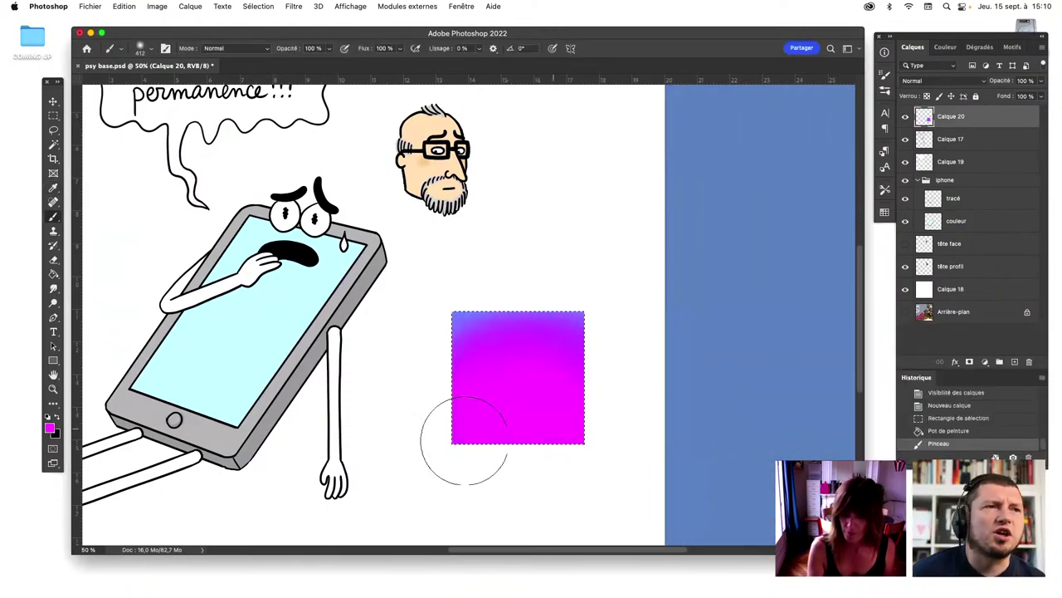
pyautogui.click(49, 428)
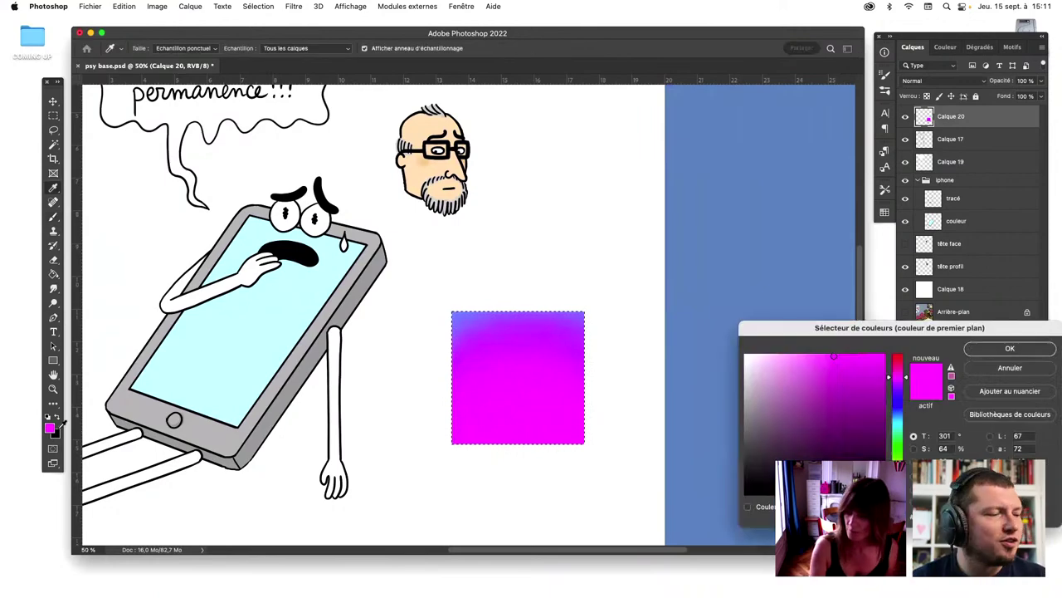
pyautogui.click(833, 356)
pyautogui.moveTo(897, 453); pyautogui.dragTo(897, 454)
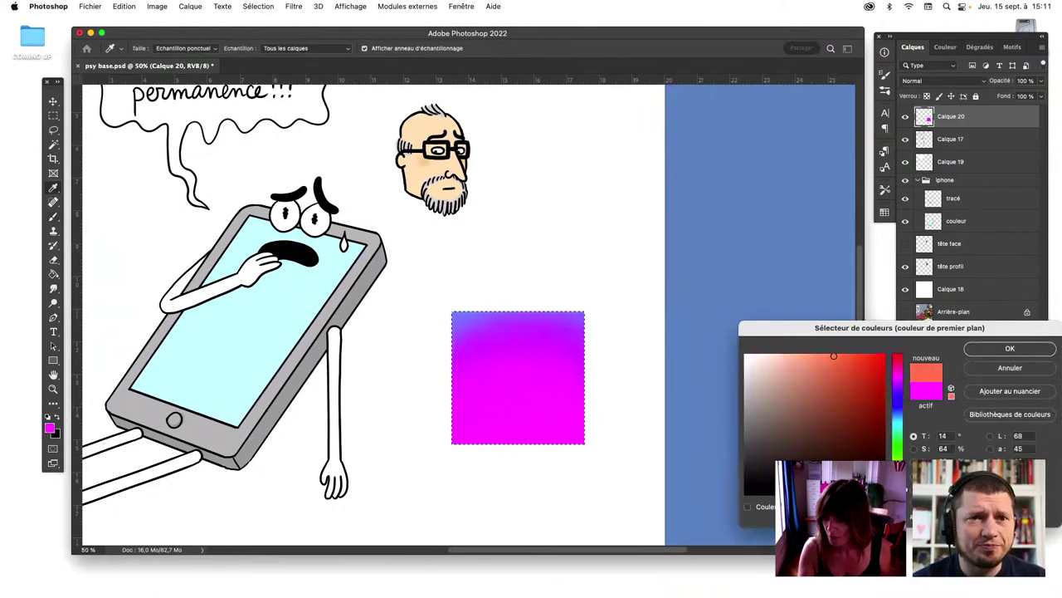
pyautogui.click(1011, 348)
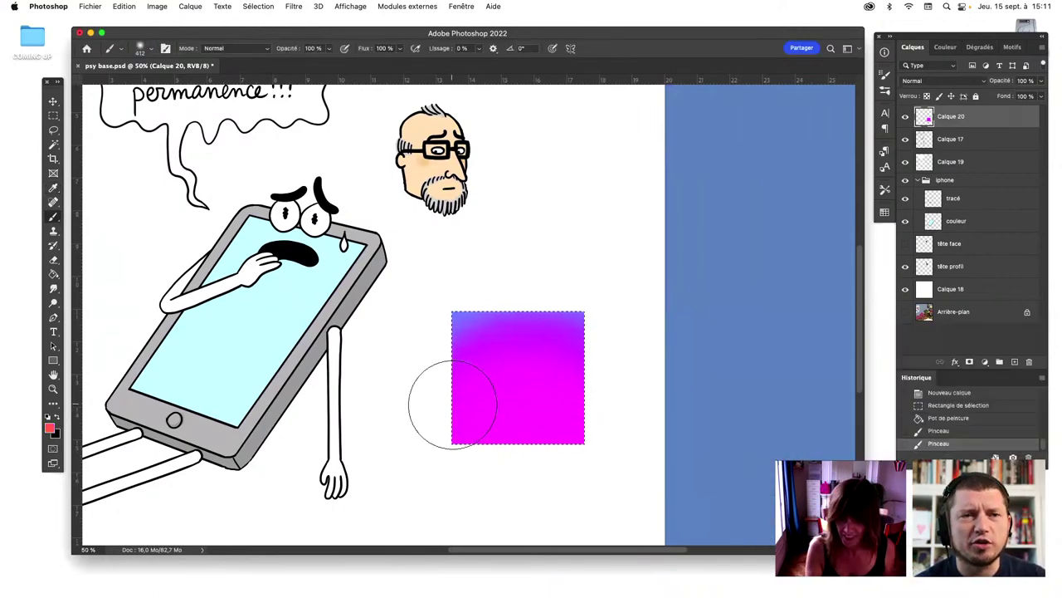
pyautogui.moveTo(450, 404); pyautogui.dragTo(495, 423)
# Paint soft yellow across the bottom of the square
pyautogui.click(50, 428)
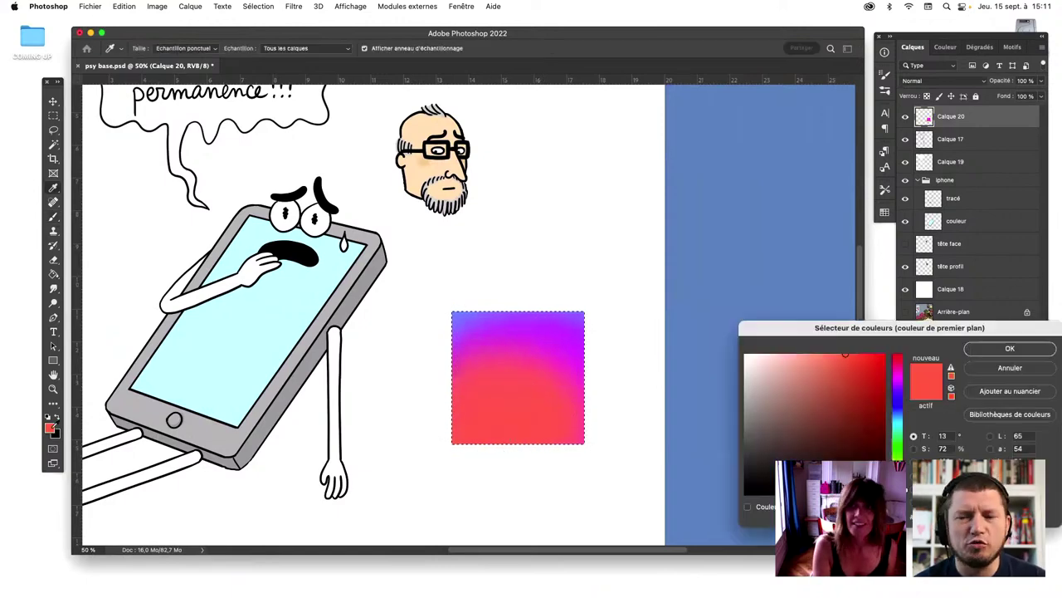
pyautogui.moveTo(897, 456); pyautogui.dragTo(897, 445)
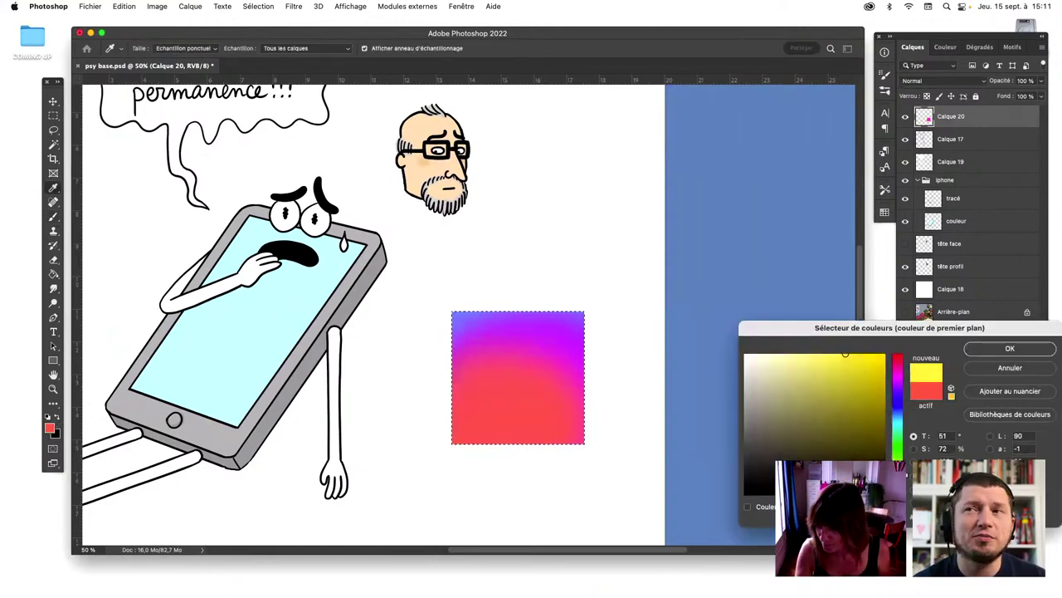
pyautogui.click(824, 362)
pyautogui.click(986, 350)
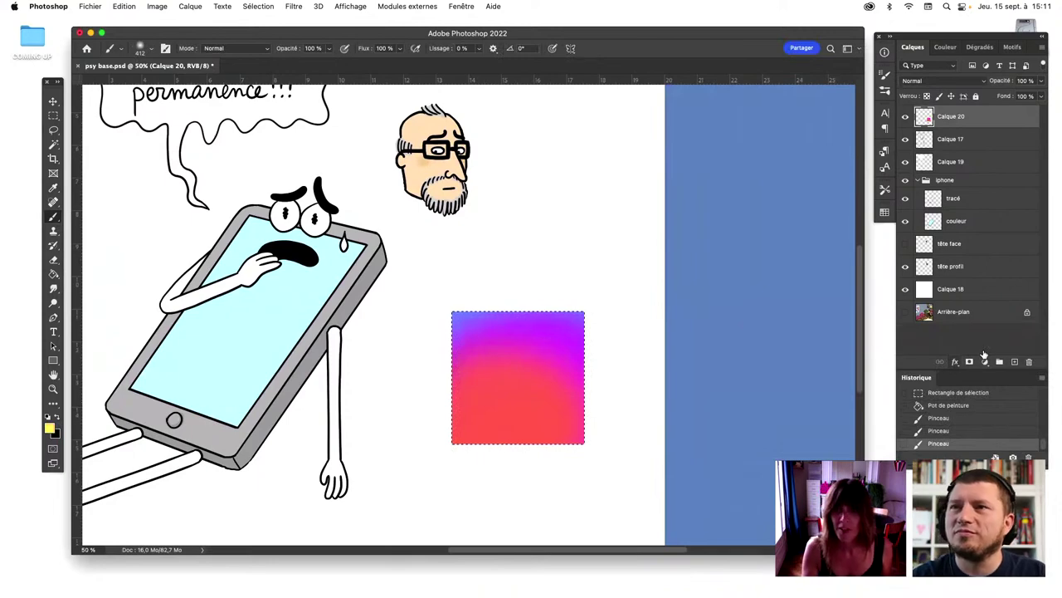
pyautogui.moveTo(465, 439)
pyautogui.mouseDown()
pyautogui.moveTo(483, 455)
pyautogui.moveTo(519, 438)
pyautogui.mouseUp()
pyautogui.click(49, 428)
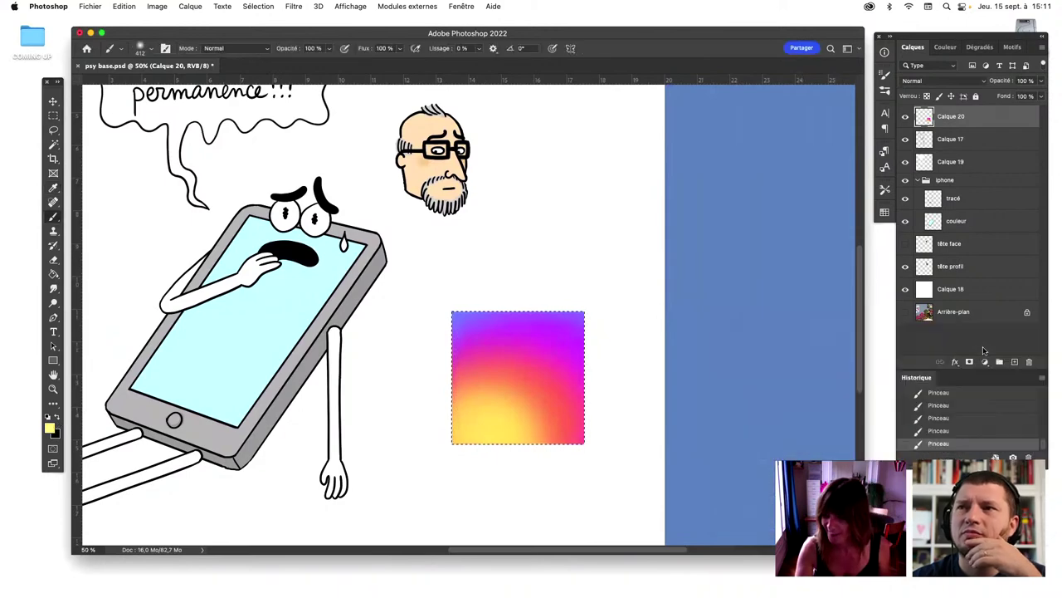
pyautogui.click(979, 349)
# Reduce the brush size to about 180 px
pyautogui.click(148, 51)
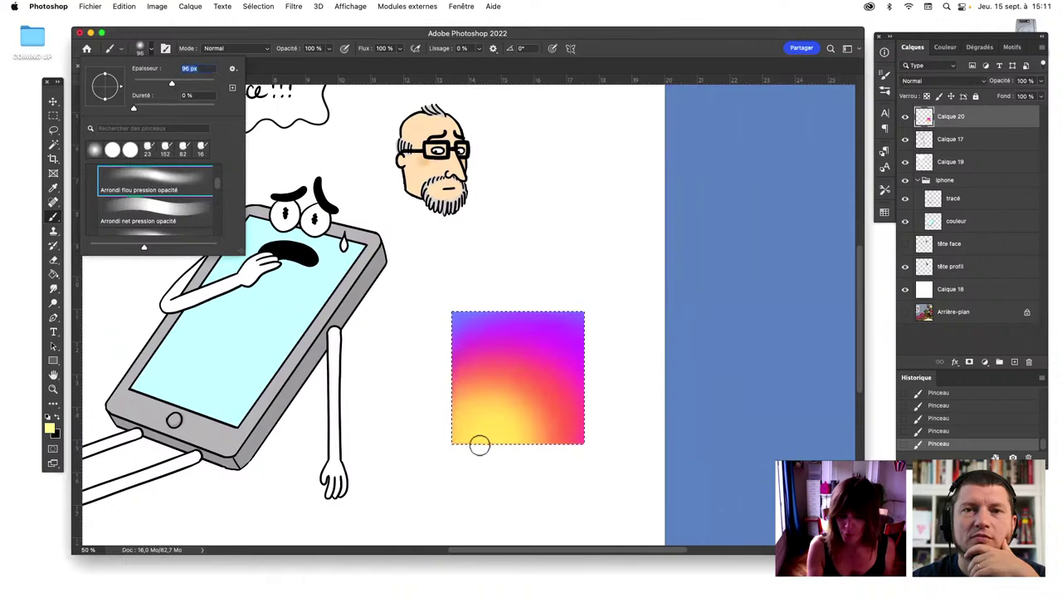
pyautogui.moveTo(172, 83); pyautogui.dragTo(186, 85)
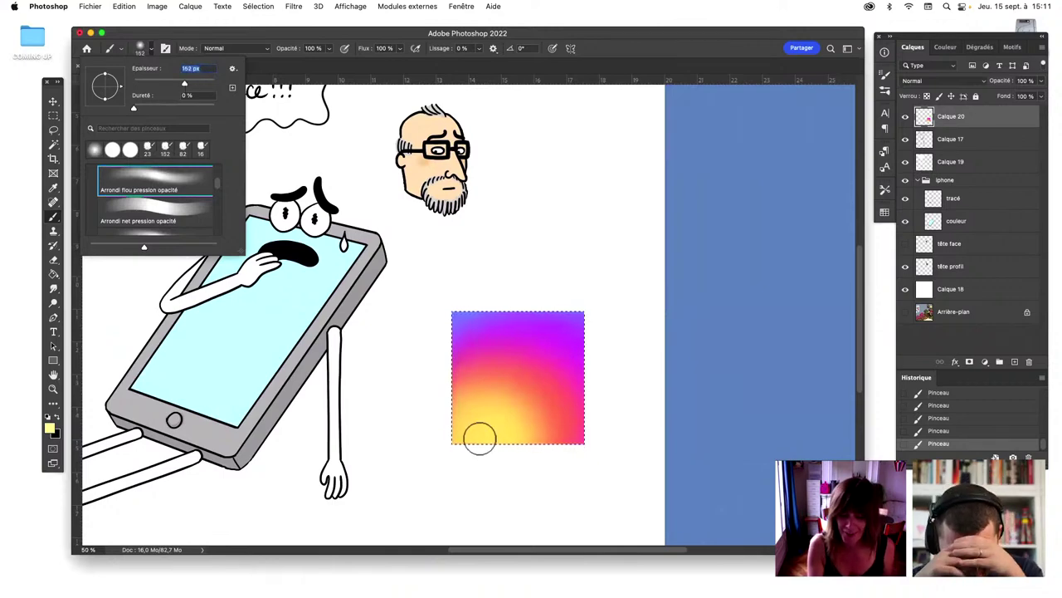
pyautogui.moveTo(184, 83); pyautogui.dragTo(190, 82)
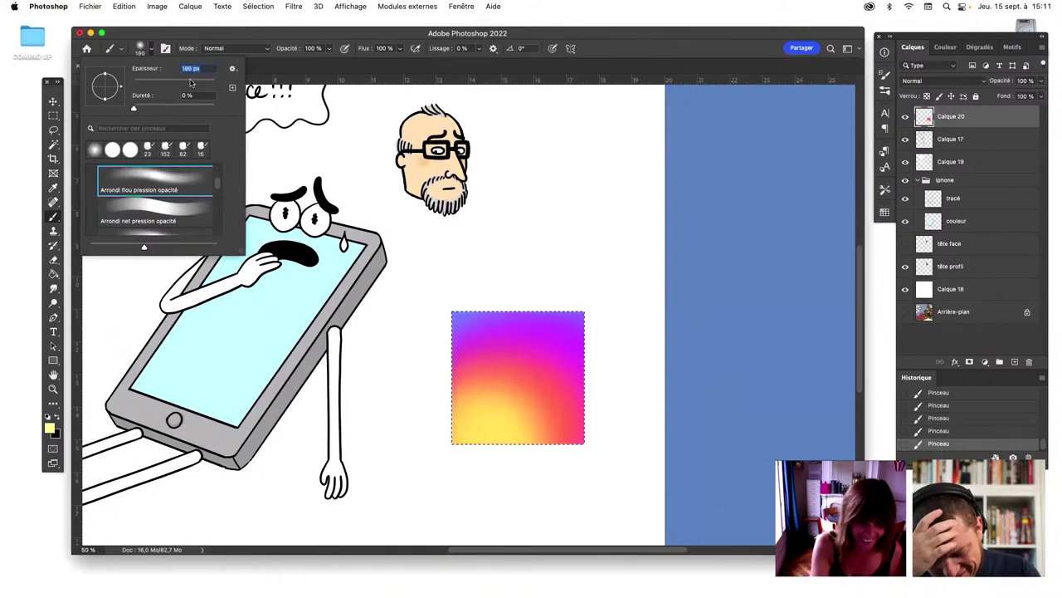
pyautogui.click(454, 438)
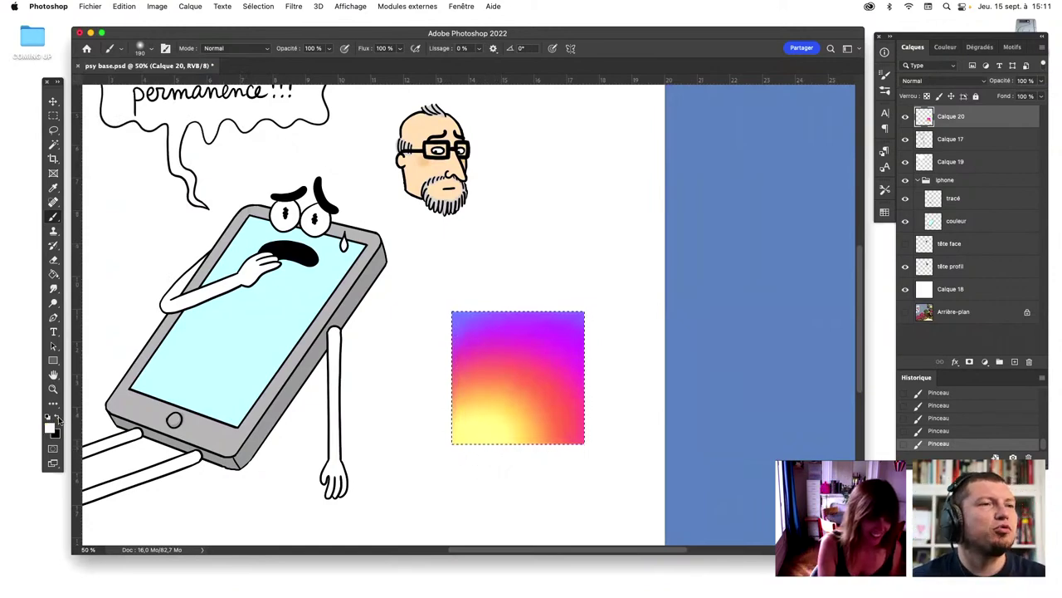
pyautogui.click(54, 260)
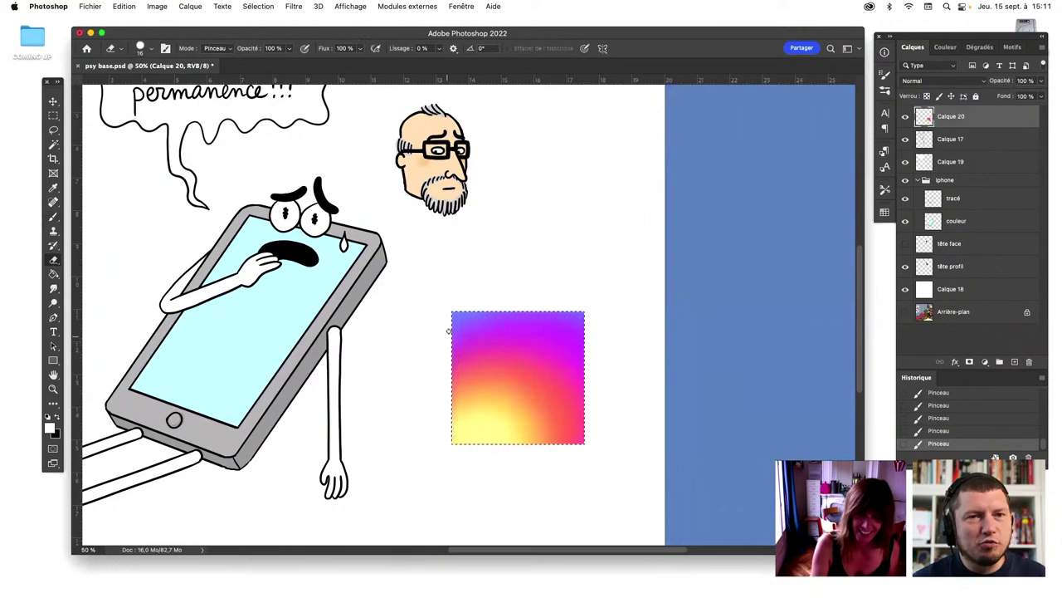
# Erase the gradient square's top-left corner into a curve with the Eraser
pyautogui.click(157, 50)
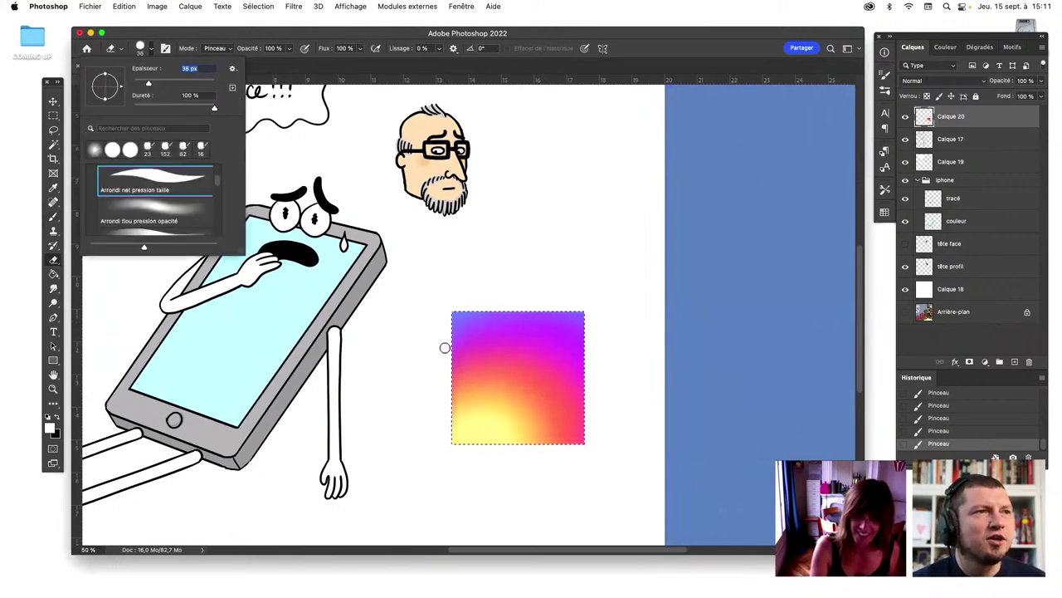
pyautogui.moveTo(445, 347)
pyautogui.mouseDown()
pyautogui.moveTo(451, 315)
pyautogui.moveTo(463, 312)
pyautogui.mouseUp()
pyautogui.press('super+z')
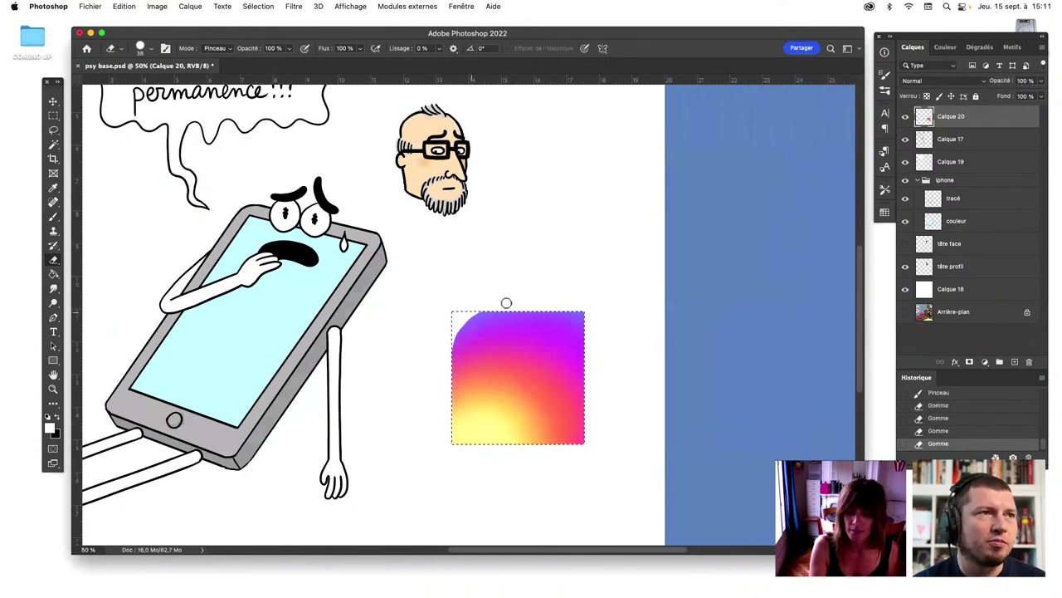
pyautogui.press('super+z')
pyautogui.press('super+z')
pyautogui.press('super+shift+z')
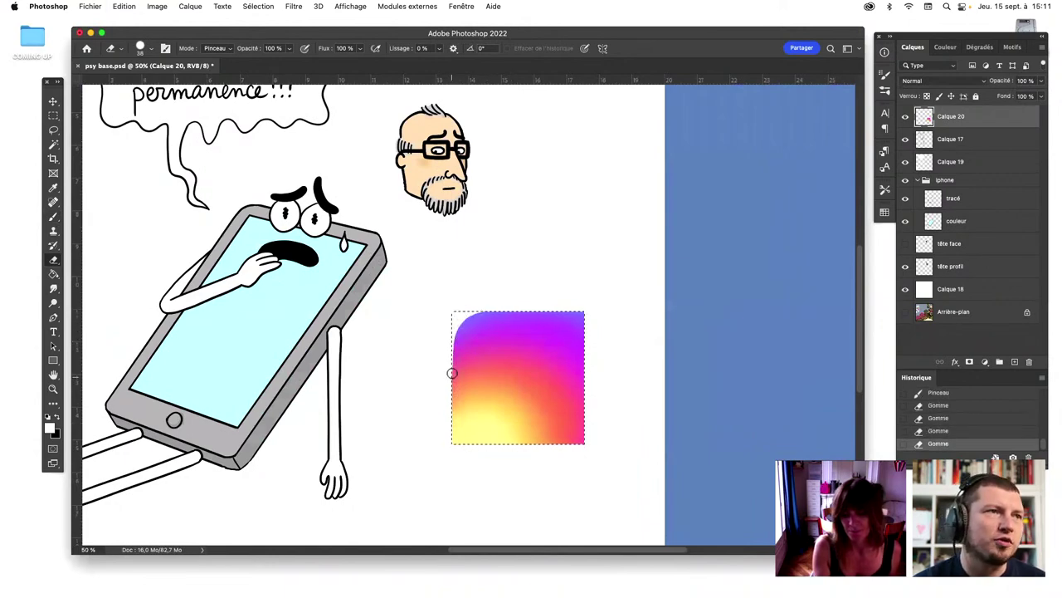
pyautogui.press('super+shift+z')
pyautogui.press('super+shift+z')
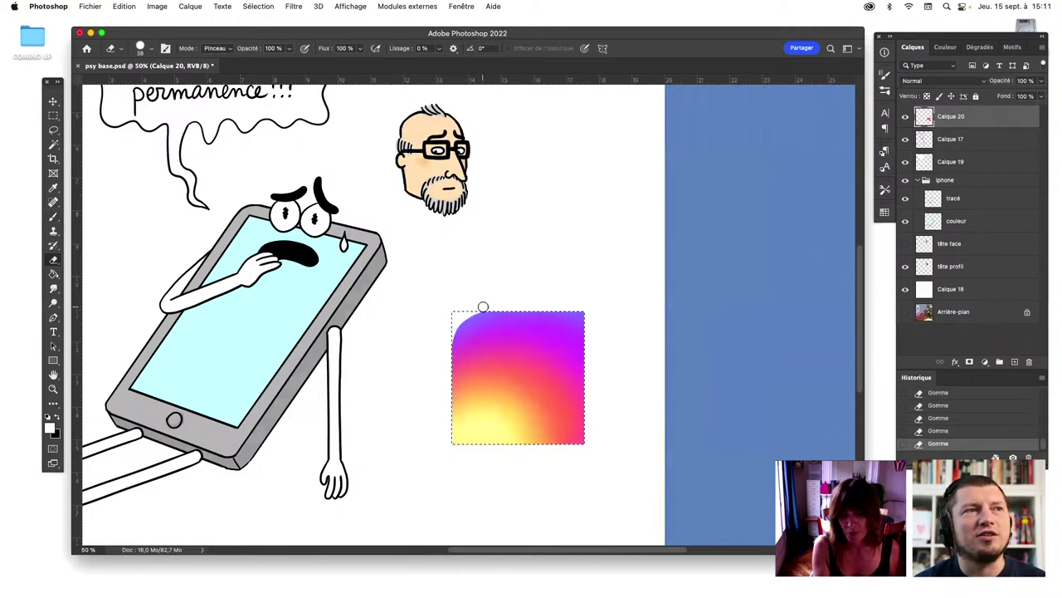
# Compare the top-left and top-right corners before and after erasing via undo/redo
pyautogui.press('super+z')
pyautogui.press('super+shift+z')
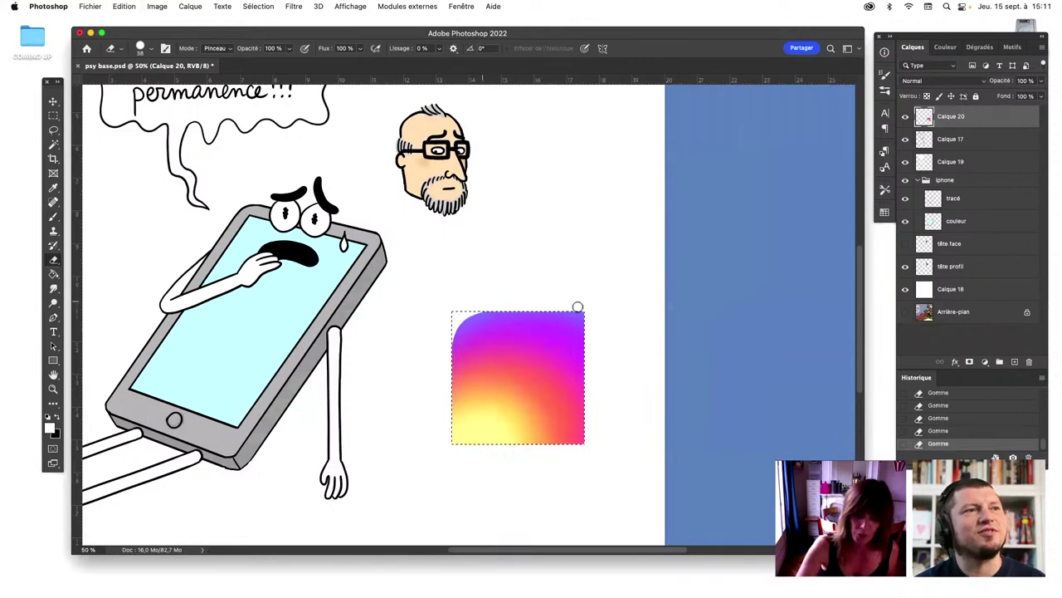
pyautogui.press('super+z')
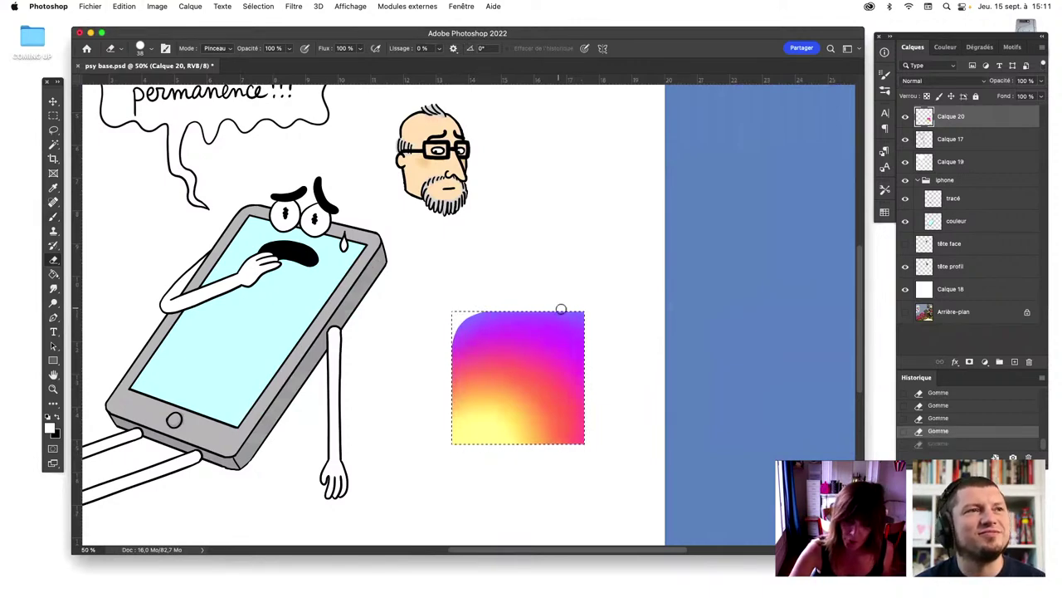
pyautogui.press('super+shift+z')
pyautogui.press('super+z')
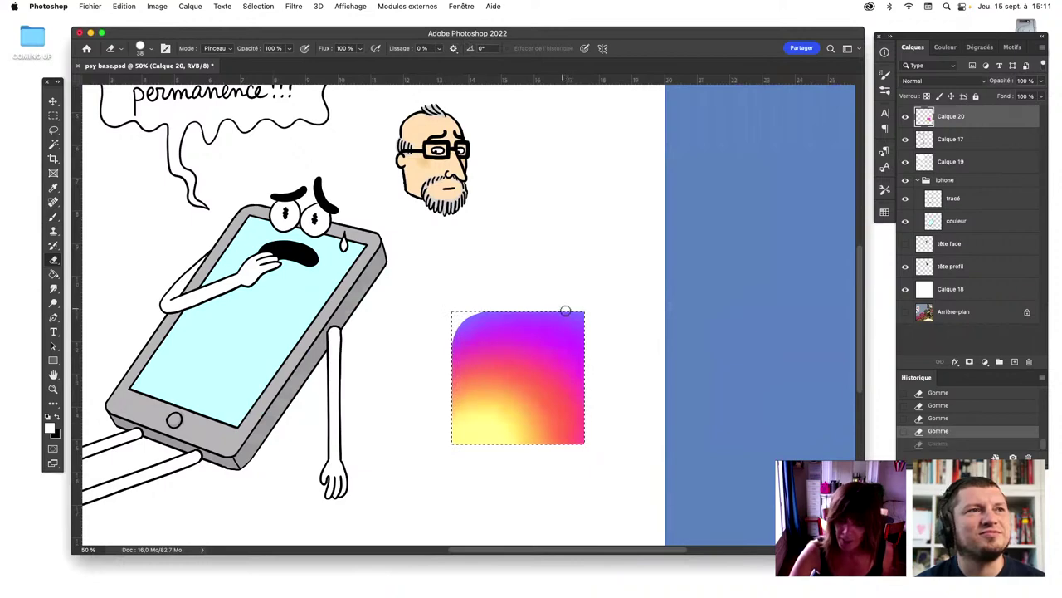
pyautogui.press('super+shift+z')
pyautogui.press('super+z')
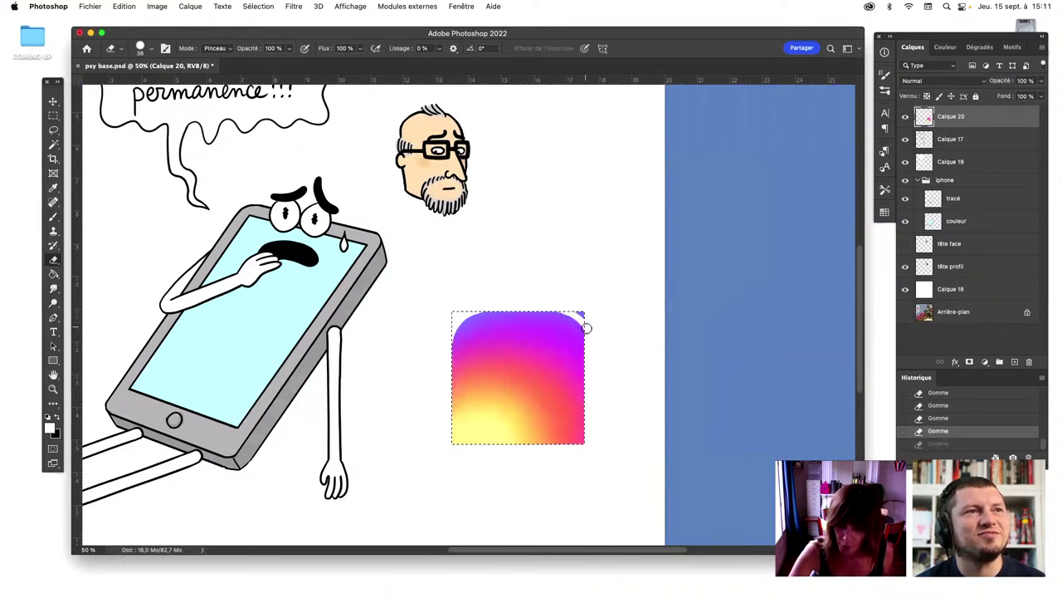
pyautogui.press('super+shift+z')
# Step back and forth through the top-right corner erasures to judge its curve
pyautogui.press('super+z')
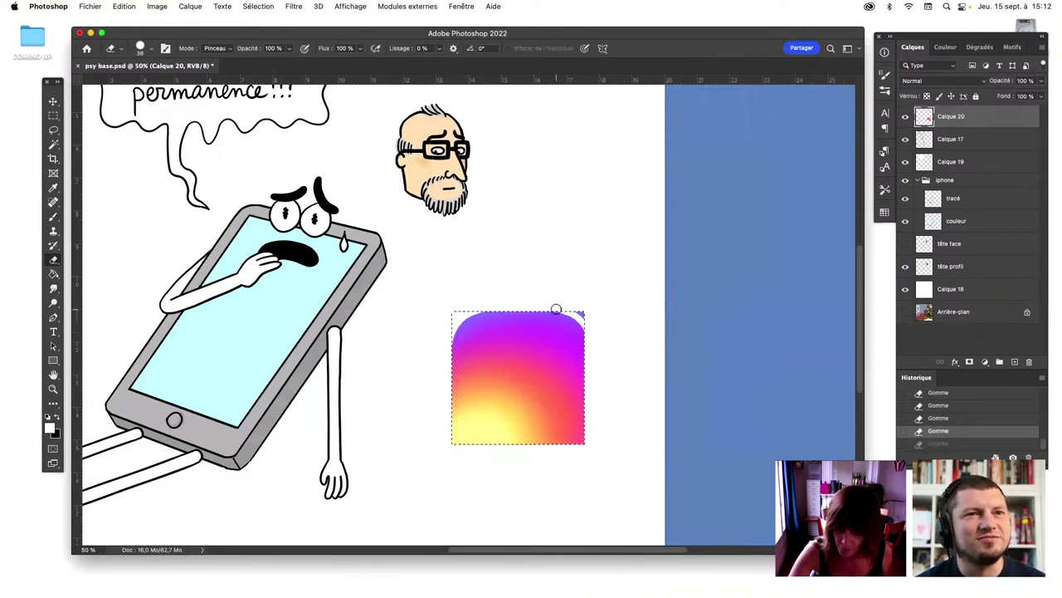
pyautogui.press('super+shift+z')
pyautogui.press('super+z')
pyautogui.press('super+z')
pyautogui.press('super+shift+z')
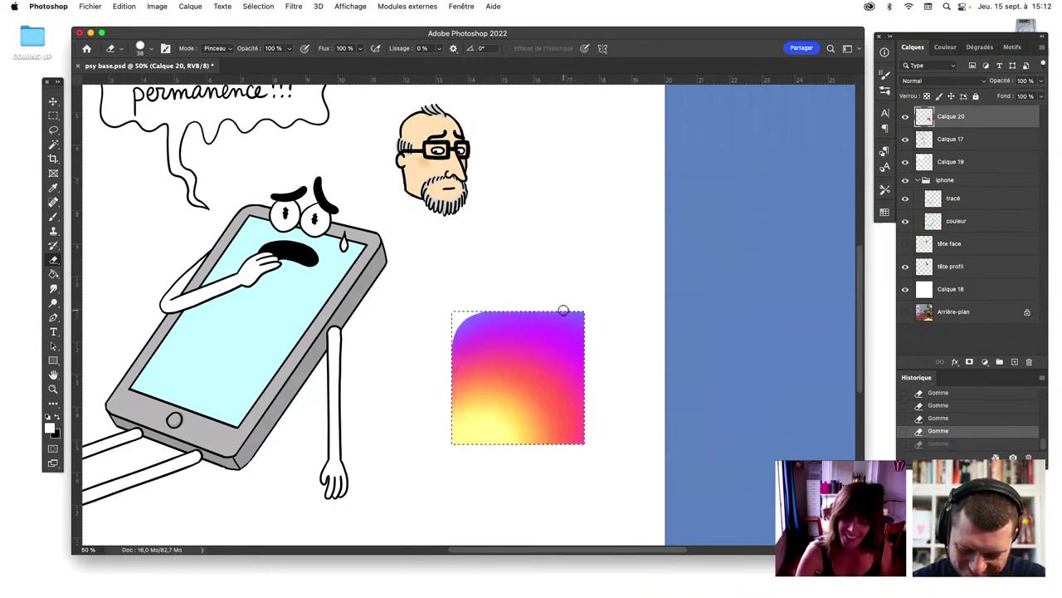
pyautogui.press('super+shift+z')
pyautogui.press('super+z')
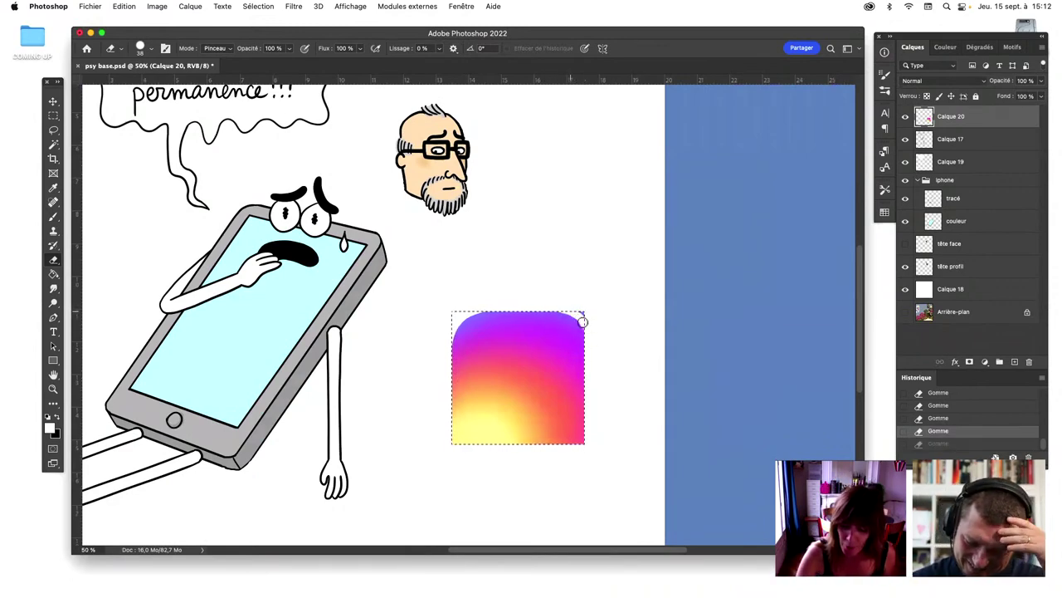
pyautogui.press('super+shift+z')
pyautogui.press('super+z')
# Erase the top-right corner into a curve twice, comparing against the square corner
pyautogui.moveTo(559, 307); pyautogui.dragTo(590, 344)
pyautogui.press('super+z')
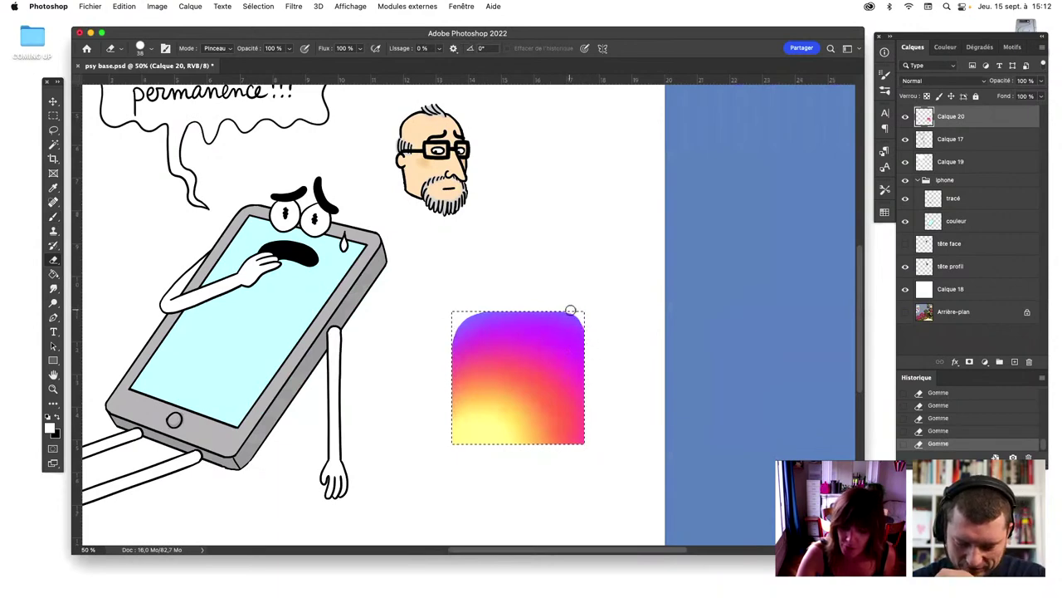
pyautogui.moveTo(567, 308); pyautogui.dragTo(590, 346)
pyautogui.press('super+z')
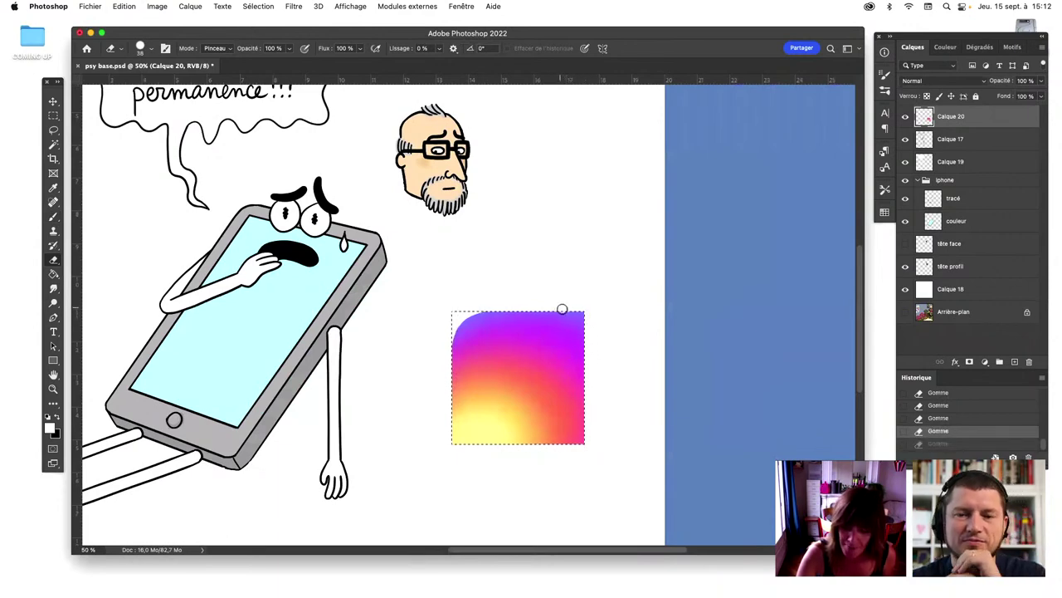
pyautogui.press('super+shift+z')
pyautogui.press('super+z')
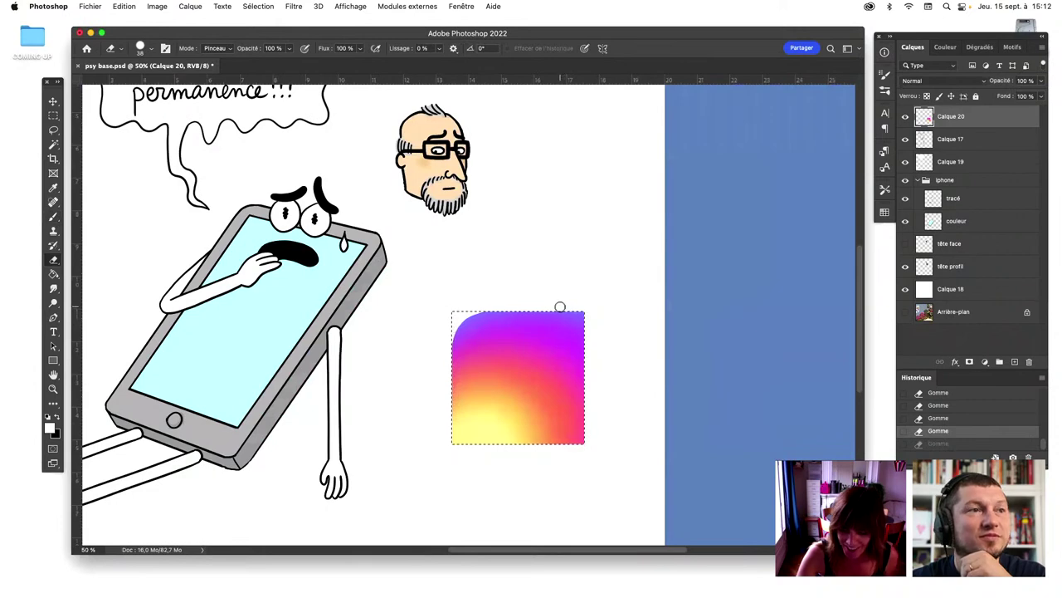
# Re-erase the top-right corner and toggle undo/redo to compare rounded versus square
pyautogui.moveTo(562, 308); pyautogui.dragTo(586, 351)
pyautogui.press('super+z')
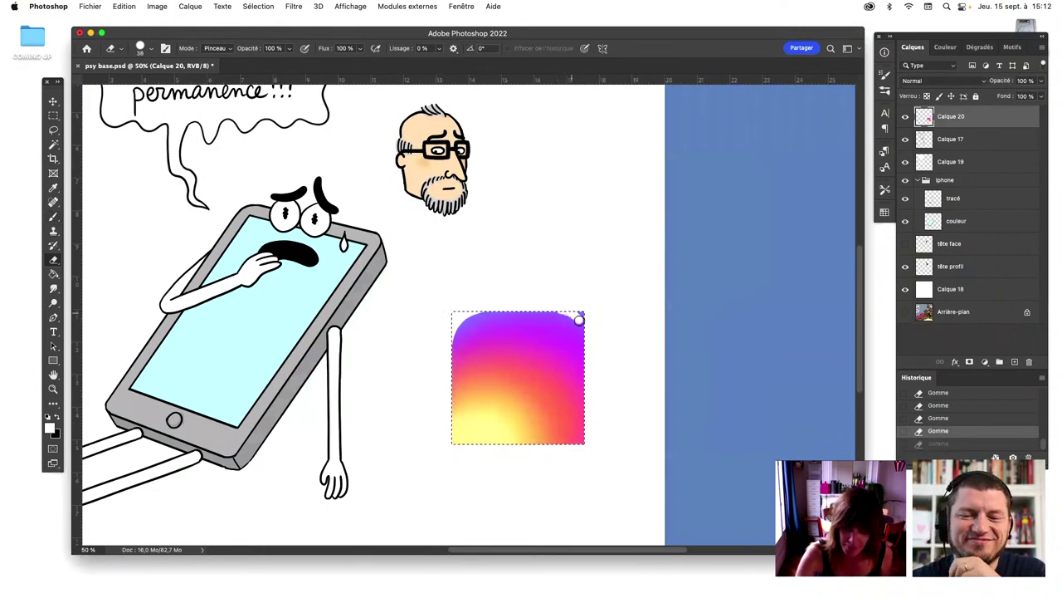
pyautogui.press('super+z')
pyautogui.press('super+z')
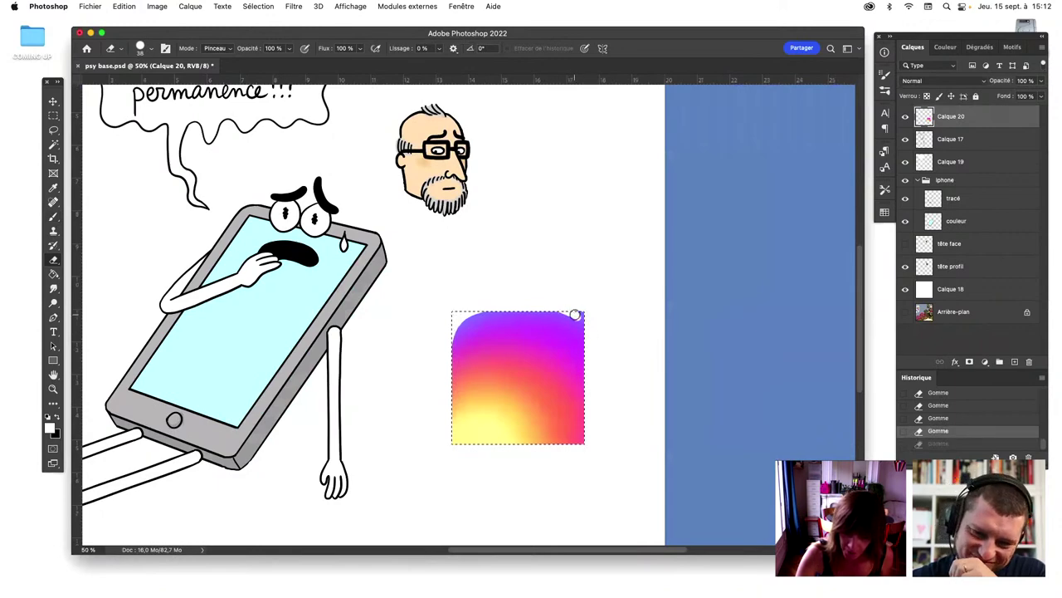
pyautogui.press('super+shift+z')
pyautogui.press('super+z')
pyautogui.press('super+shift+z')
pyautogui.press('super+z')
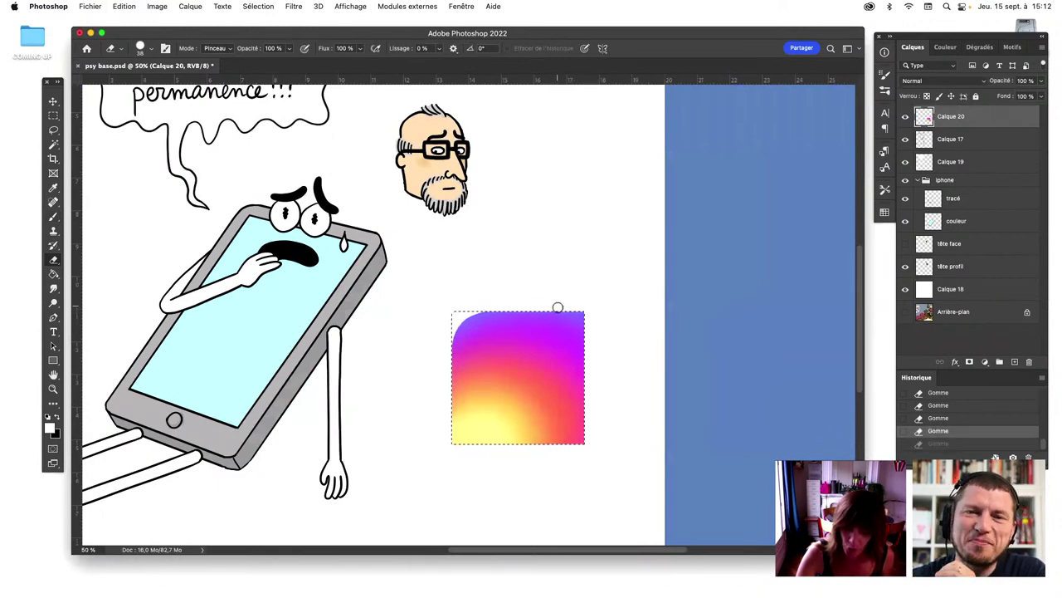
pyautogui.press('super+shift+z')
pyautogui.press('super+z')
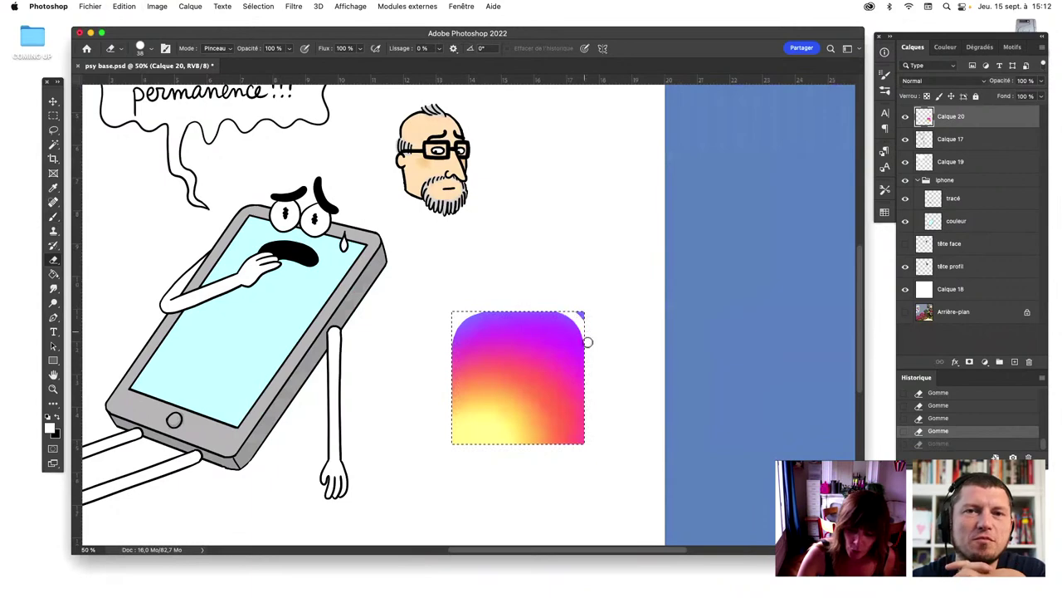
pyautogui.press('super+shift+z')
# Keep toggling the last top-right erase on and off, finishing with it rounded
pyautogui.press('super+z')
pyautogui.press('super+shift+z')
pyautogui.press('super+z')
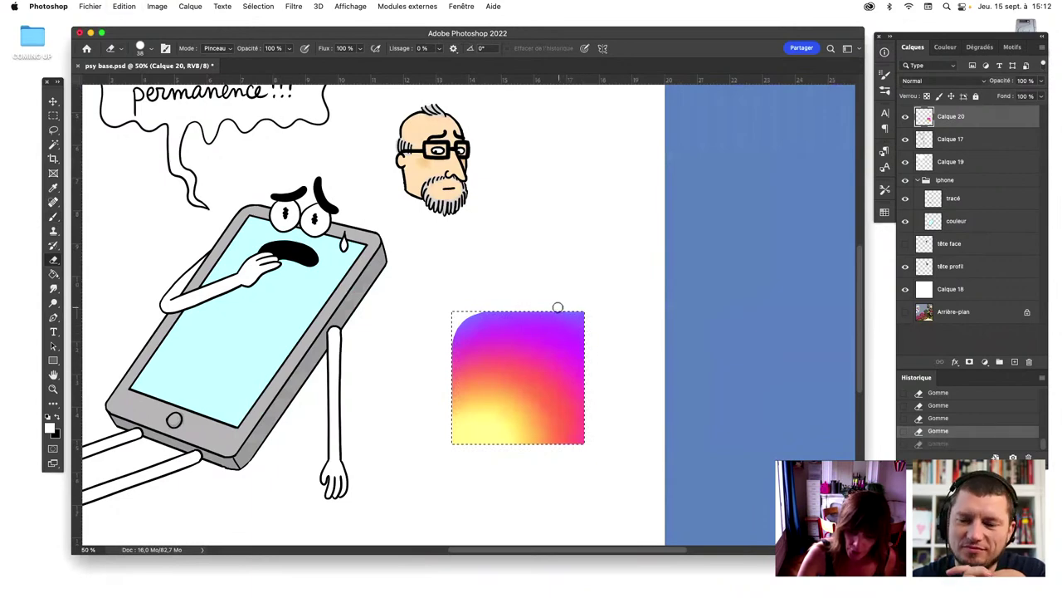
pyautogui.press('super+shift+z')
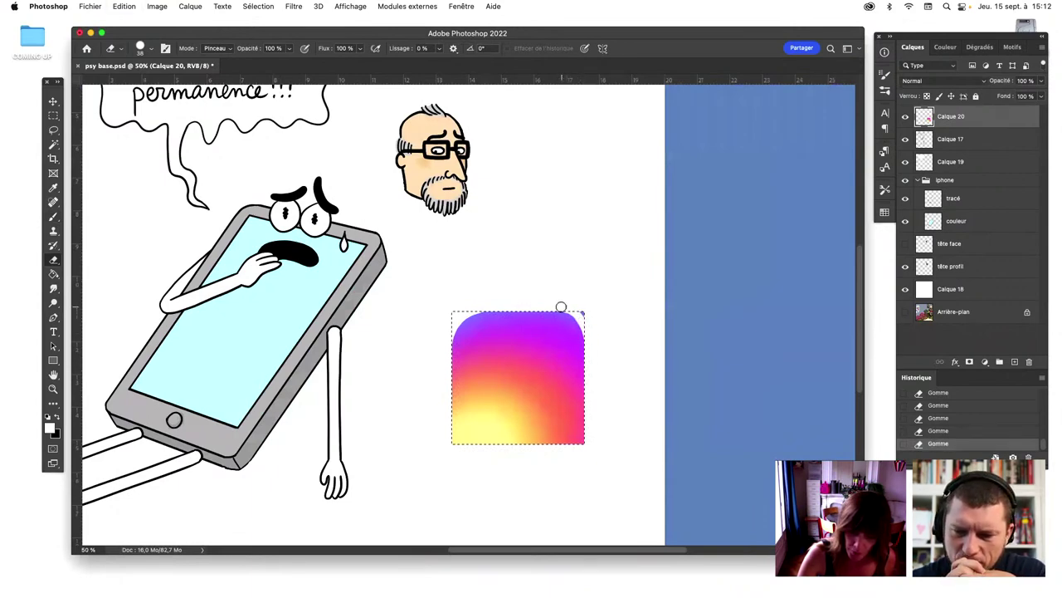
pyautogui.press('super+z')
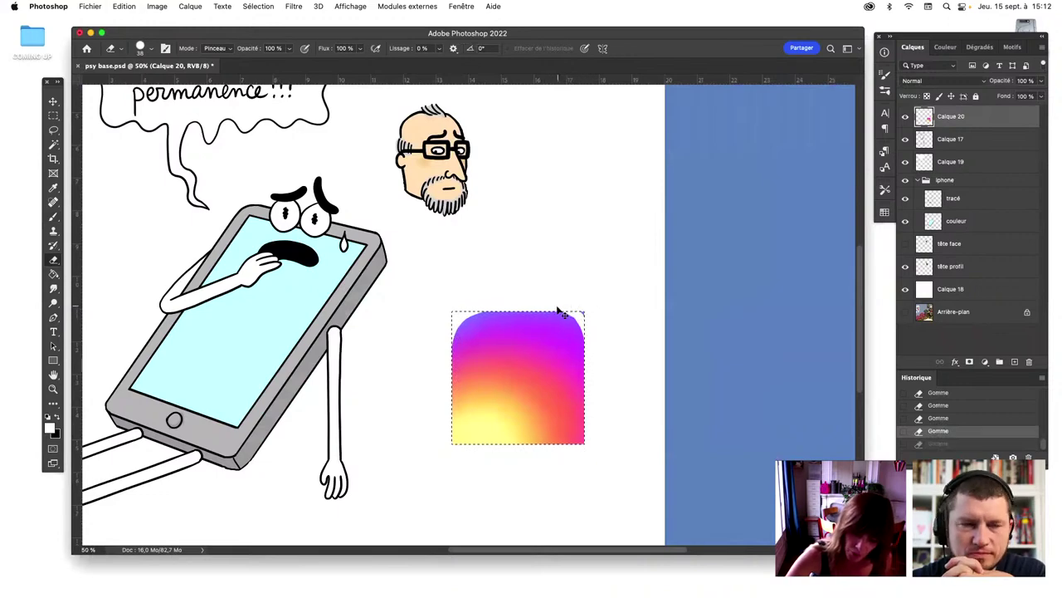
pyautogui.press('super+shift+z')
pyautogui.press('super+z')
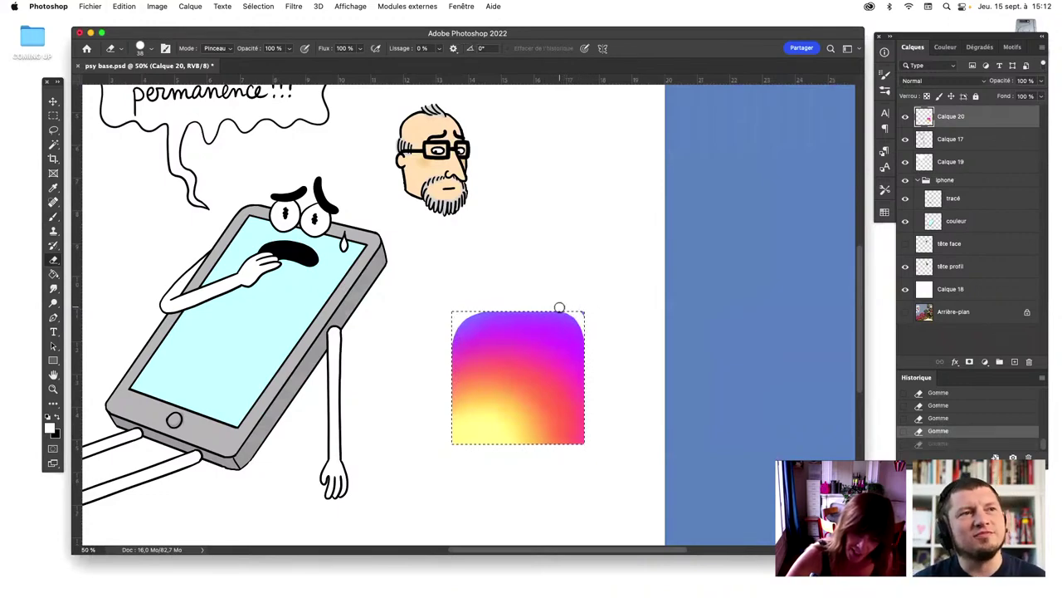
pyautogui.press('super+shift+z')
pyautogui.press('super+z')
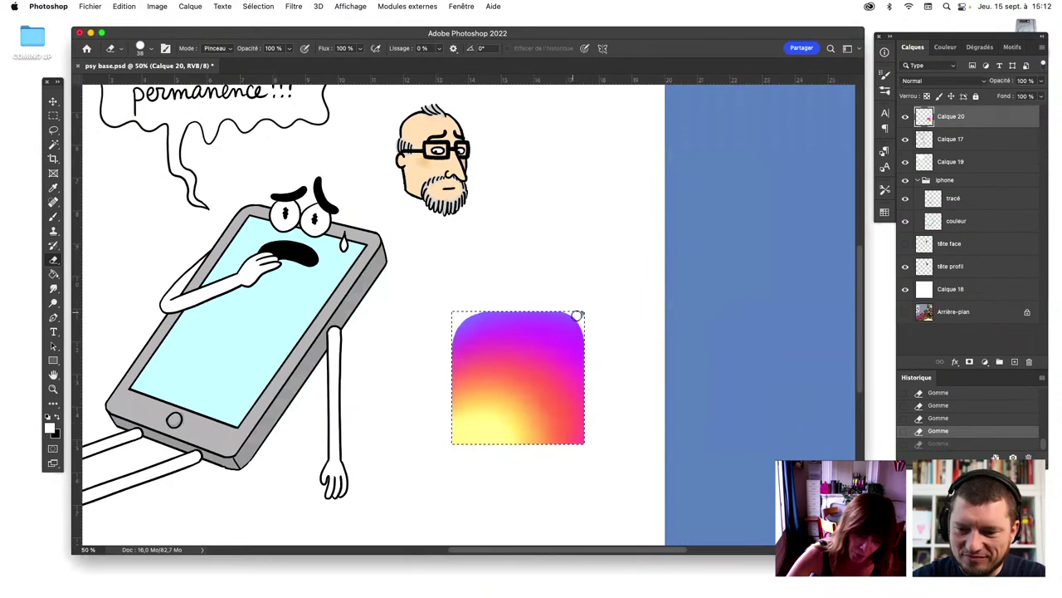
pyautogui.press('super+shift+z')
pyautogui.press('super+z')
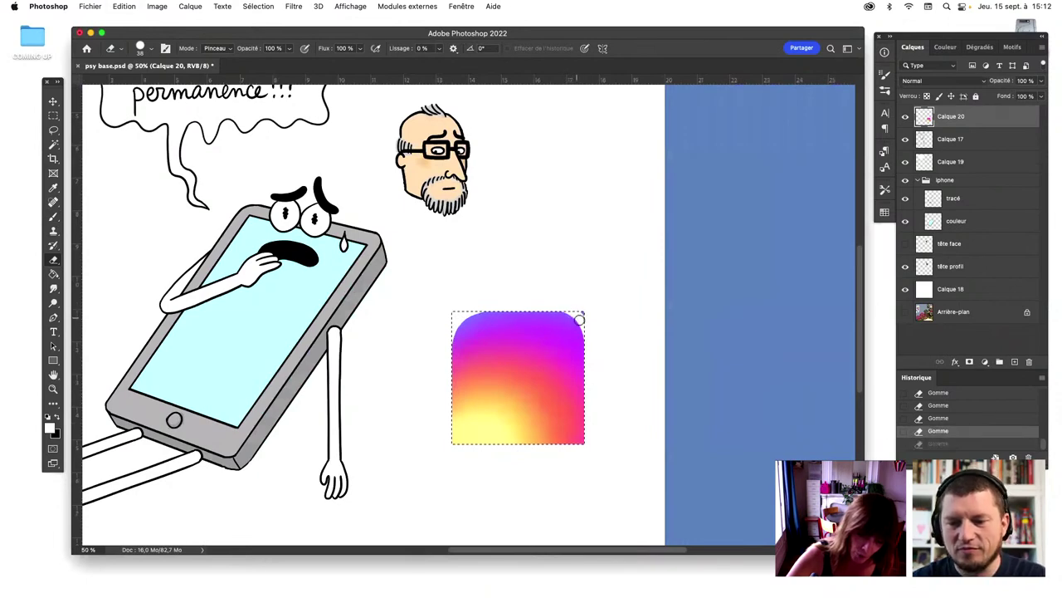
pyautogui.press('super+shift+z')
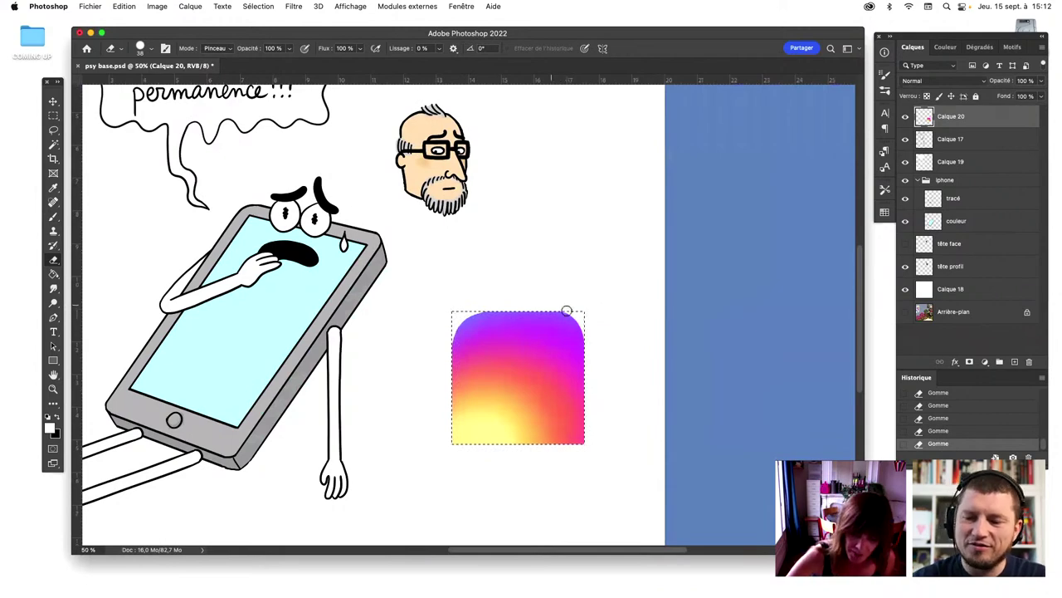
pyautogui.press('super+z')
pyautogui.press('super+z')
pyautogui.press('super+shift+z')
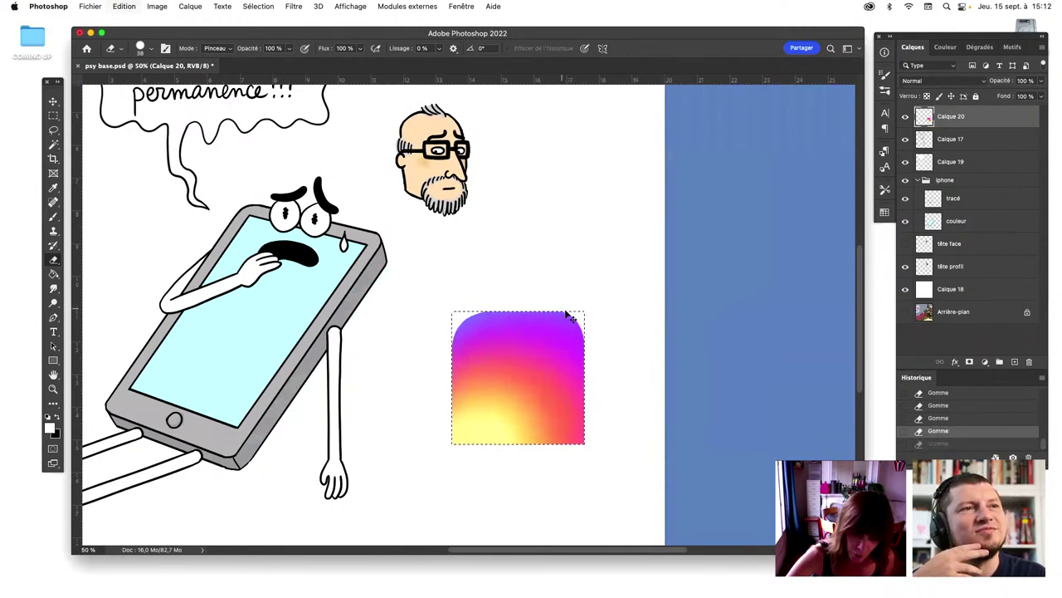
pyautogui.press('super+shift+z')
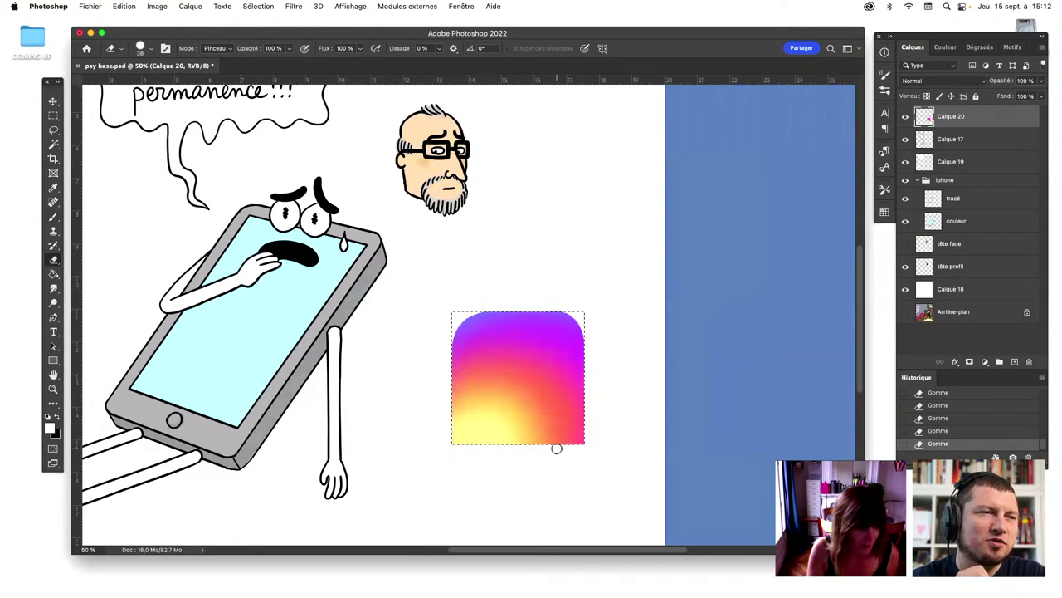
# Round off the gradient's bottom-right corner, stepping through undo and redo to compare
pyautogui.hotkey('ctrl', 'z')
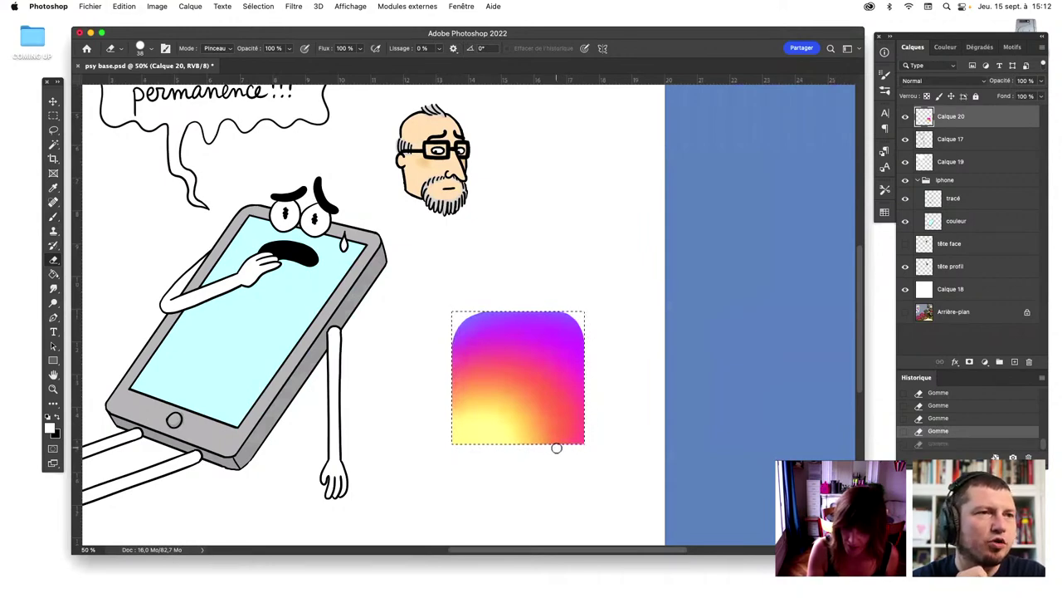
pyautogui.moveTo(591, 410); pyautogui.dragTo(555, 449)
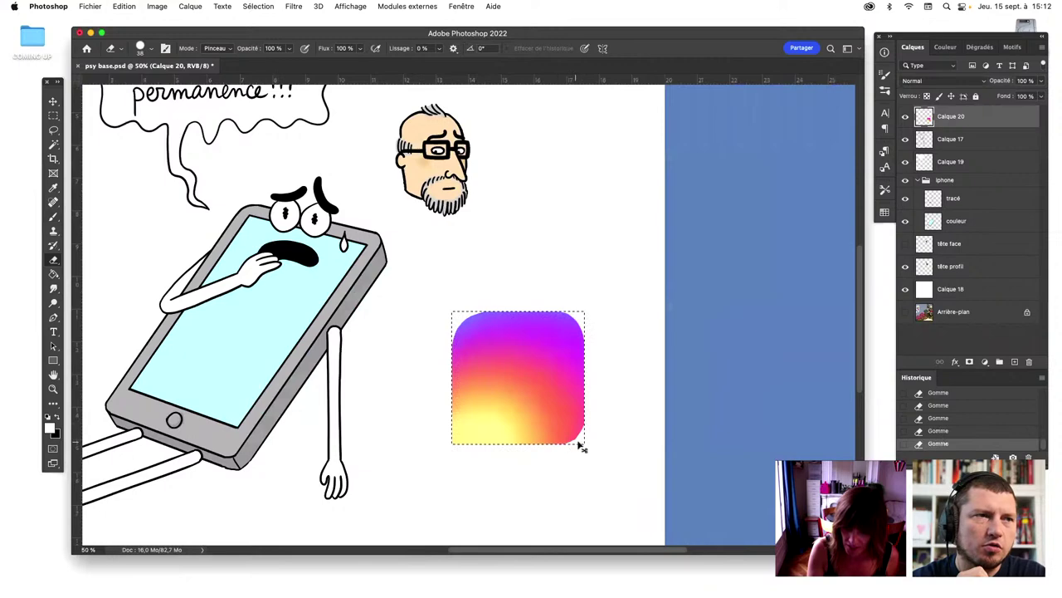
pyautogui.hotkey('ctrl', 'z')
pyautogui.hotkey('ctrl', 'z')
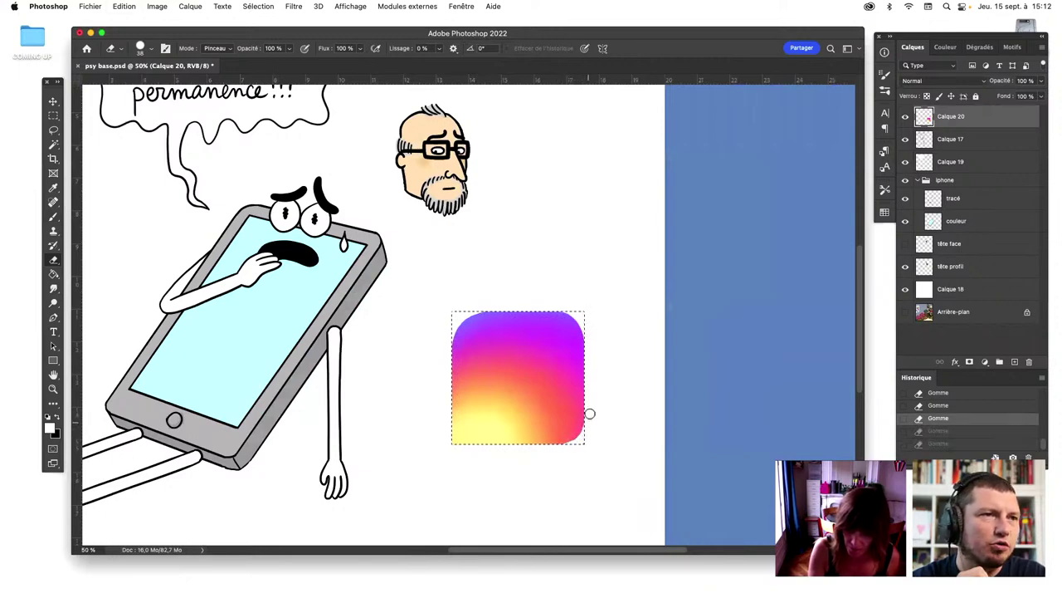
pyautogui.hotkey('ctrl', 'shift', 'z')
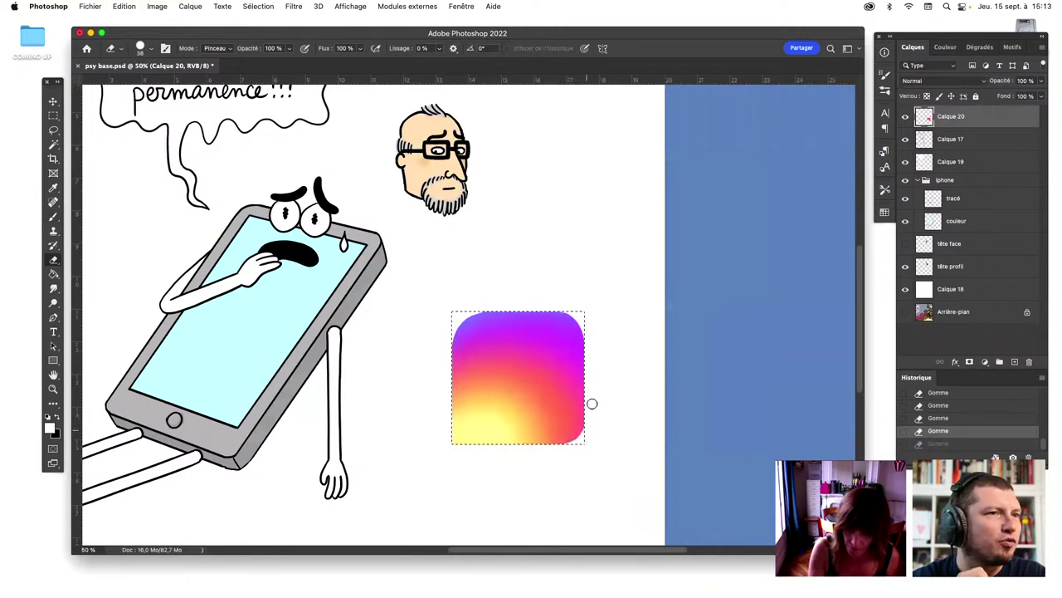
pyautogui.hotkey('ctrl', 'shift', 'z')
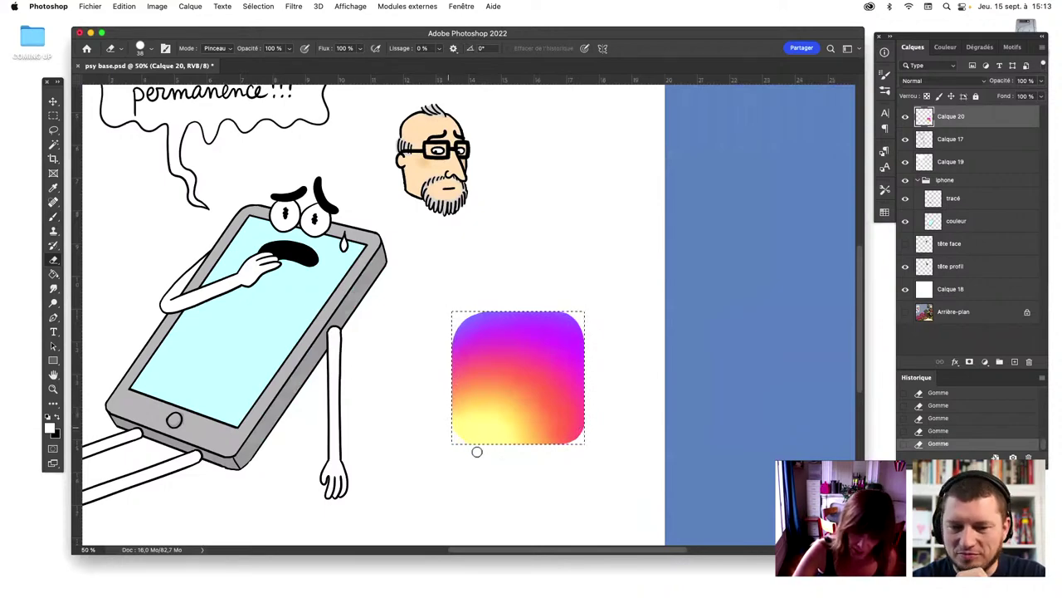
pyautogui.hotkey('ctrl', 'z')
pyautogui.hotkey('ctrl', 'shift', 'z')
pyautogui.hotkey('ctrl', 'z')
pyautogui.hotkey('ctrl', 'z')
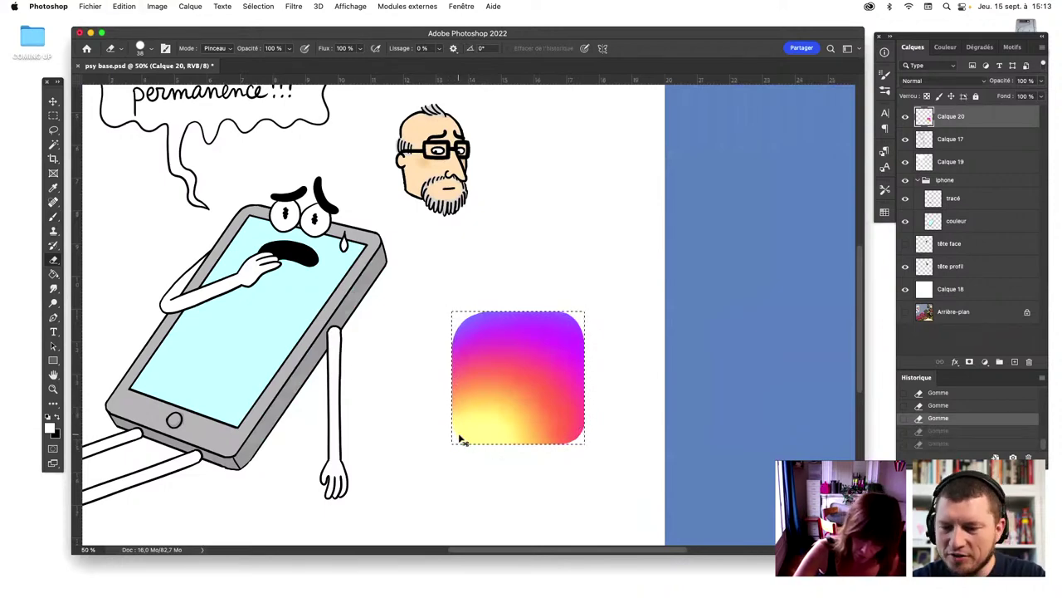
pyautogui.hotkey('ctrl', 'shift', 'z')
pyautogui.hotkey('ctrl', 'shift', 'z')
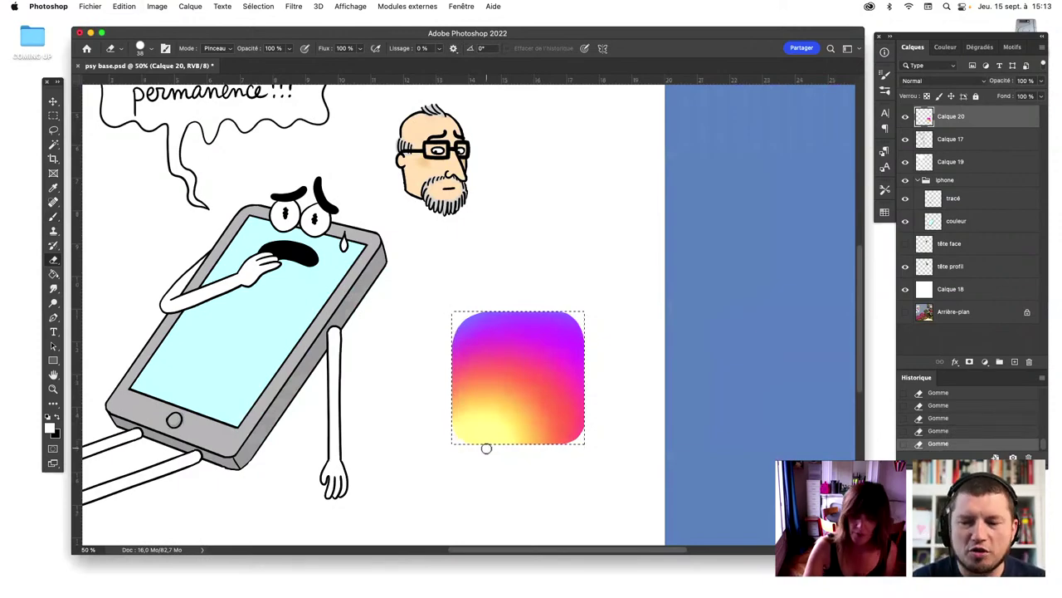
# Deselect, then trim the bottom-right and bottom-left corners into curves, undoing a bad erase
pyautogui.hotkey('ctrl', 'd')
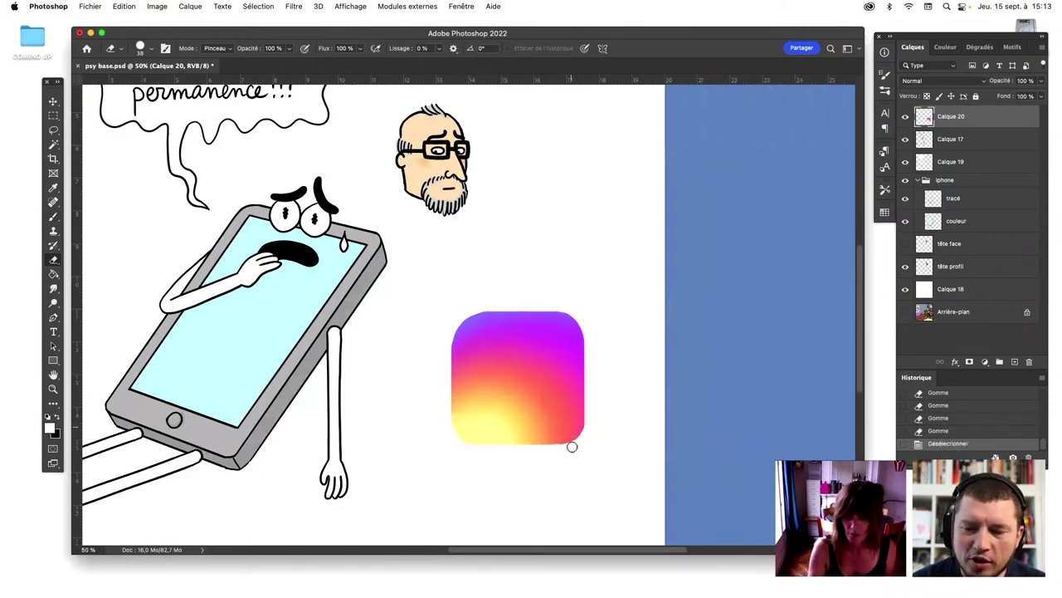
pyautogui.moveTo(578, 443)
pyautogui.mouseDown()
pyautogui.moveTo(563, 448)
pyautogui.moveTo(573, 444)
pyautogui.mouseUp()
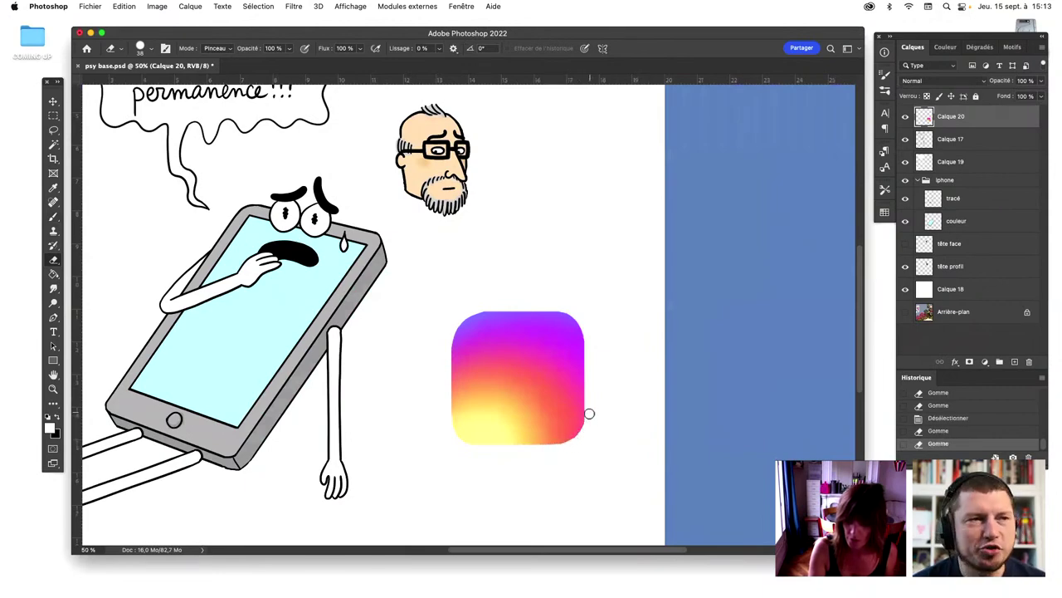
pyautogui.click(590, 414)
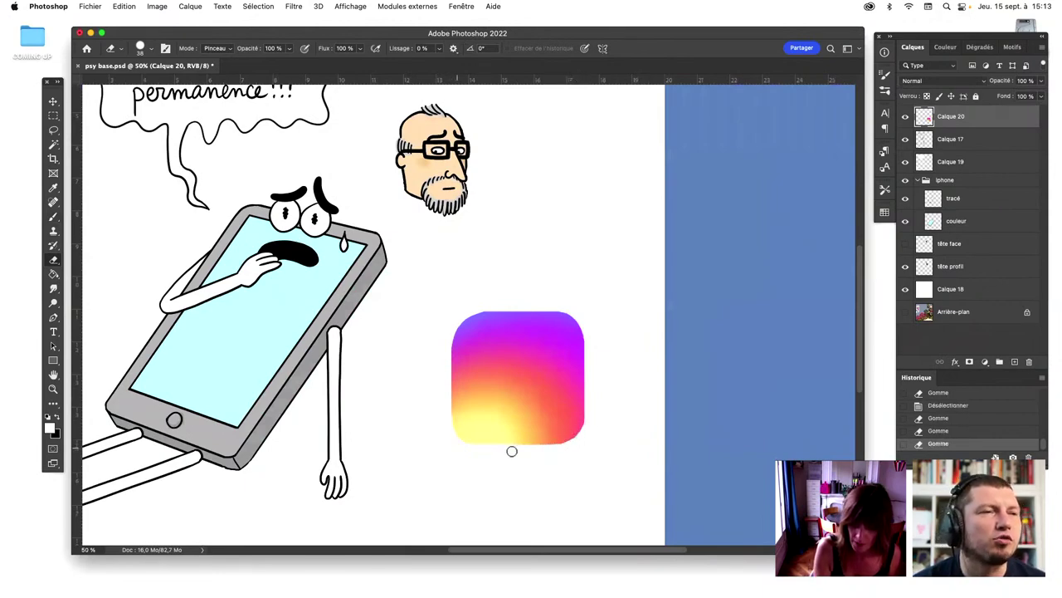
pyautogui.moveTo(622, 446); pyautogui.dragTo(556, 452)
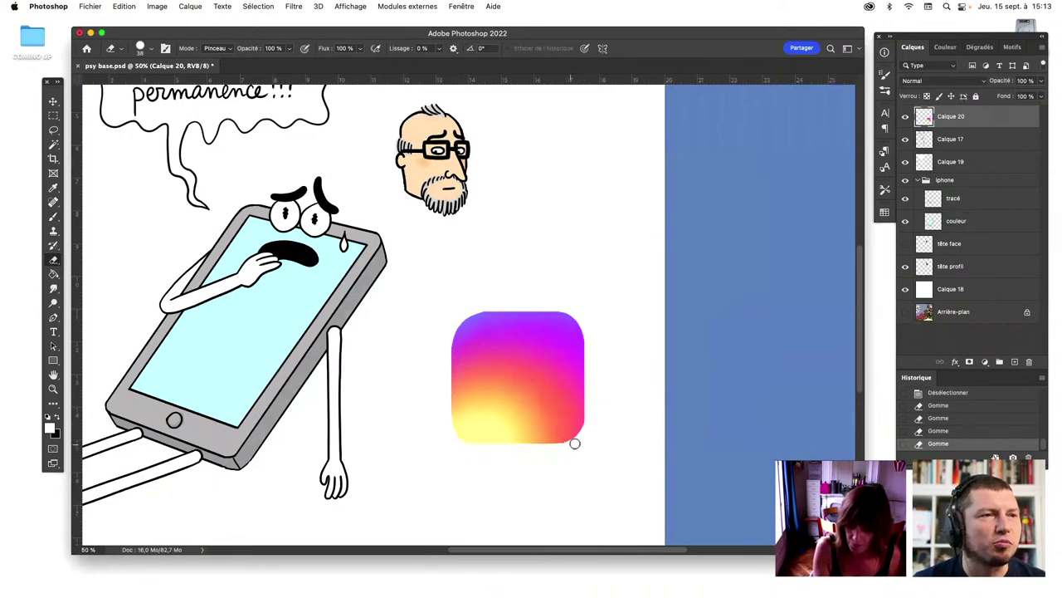
pyautogui.press('super+z')
pyautogui.click(591, 433)
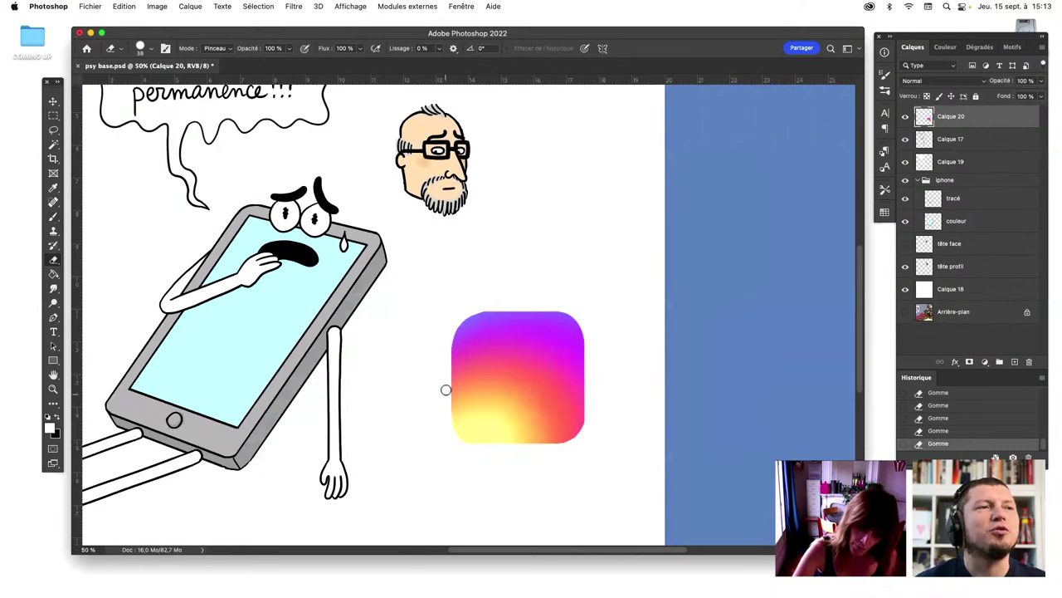
pyautogui.click(465, 446)
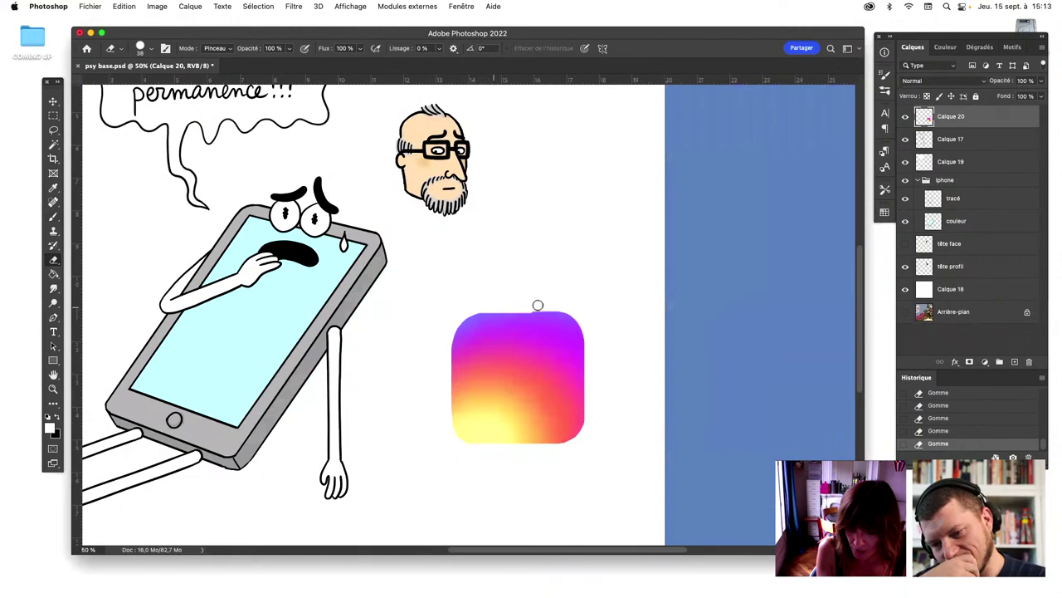
pyautogui.press('super+z')
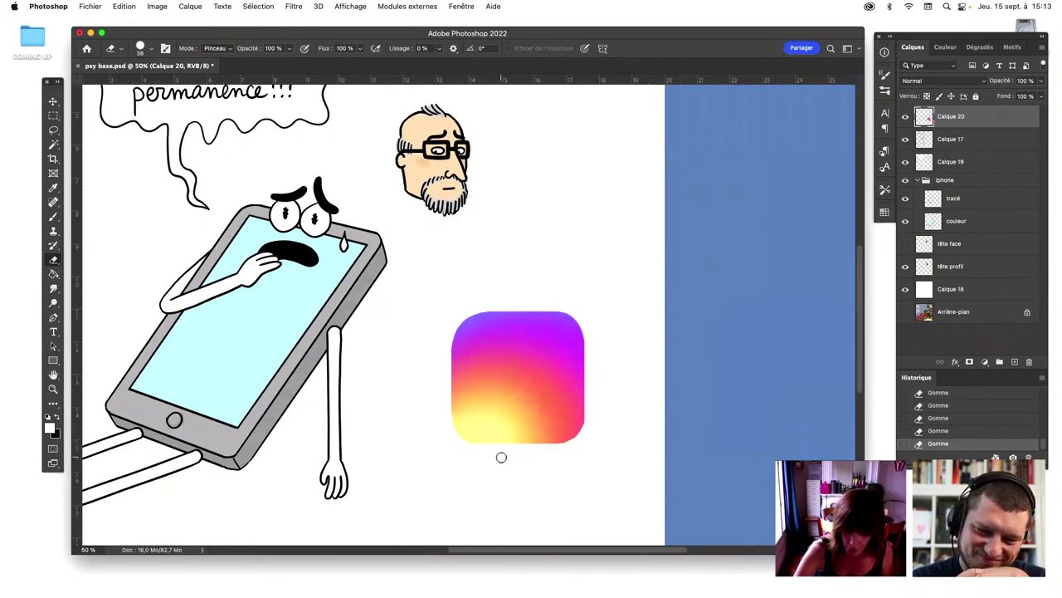
# Switch to a hard round brush and test a white stroke on the icon
pyautogui.click(53, 218)
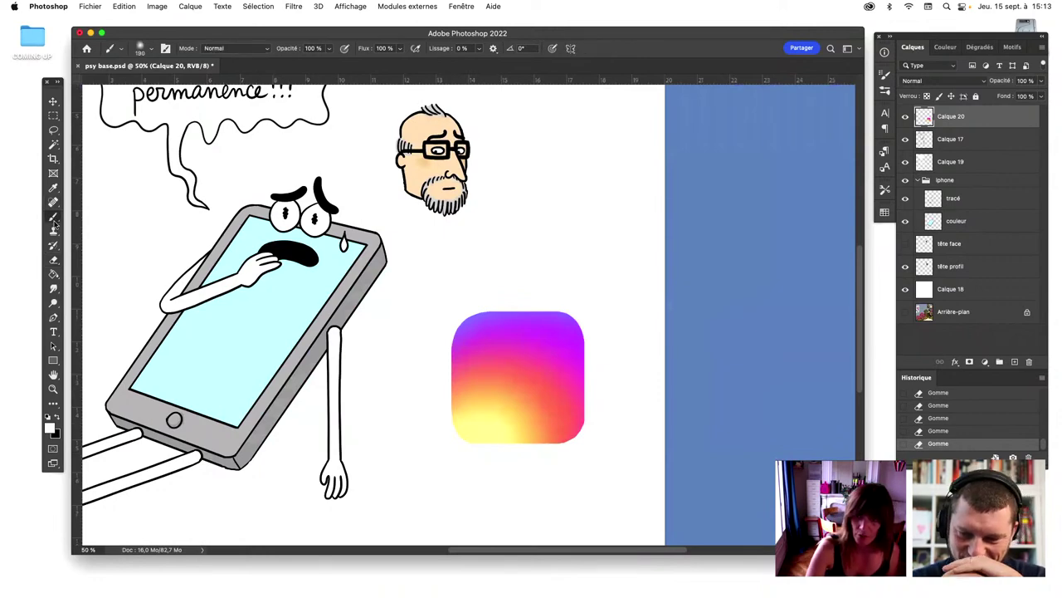
pyautogui.click(148, 51)
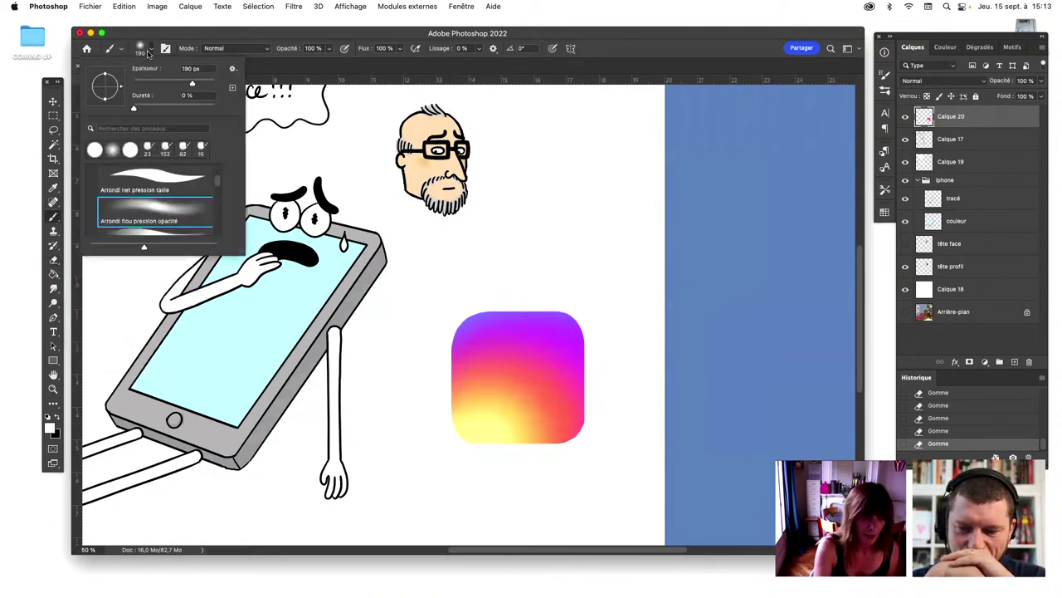
pyautogui.click(189, 176)
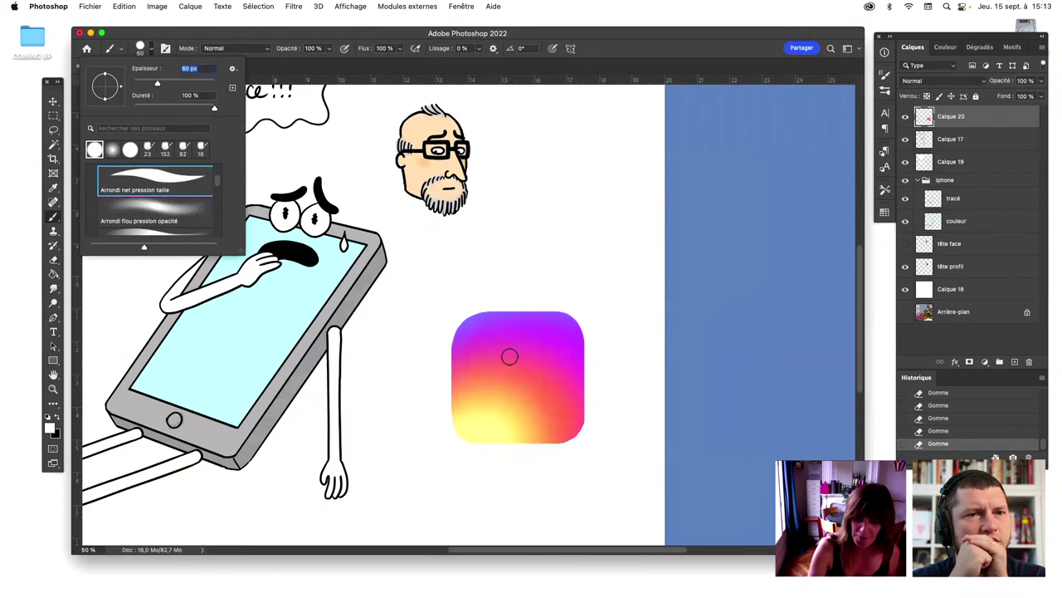
pyautogui.moveTo(474, 372); pyautogui.dragTo(503, 340)
pyautogui.press('super+z')
# On a new layer, paint the left side of the white outline after trial strokes
pyautogui.click(1014, 363)
pyautogui.press('super+z')
pyautogui.moveTo(473, 373); pyautogui.dragTo(503, 340)
pyautogui.press('super+z')
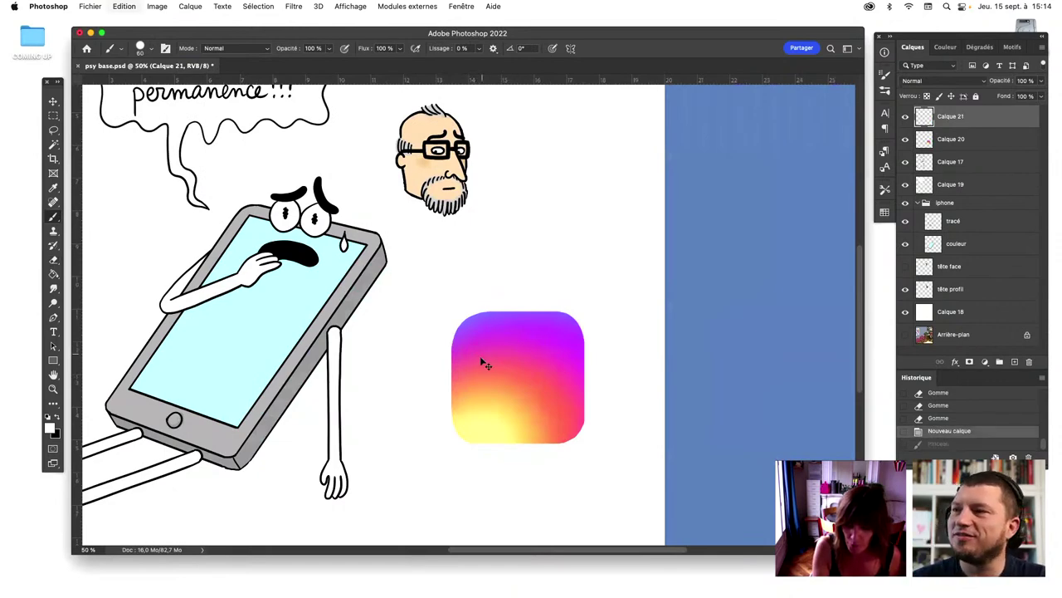
pyautogui.moveTo(474, 373); pyautogui.dragTo(559, 340)
pyautogui.press('super+z')
pyautogui.moveTo(478, 350)
pyautogui.mouseDown()
pyautogui.moveTo(480, 399)
pyautogui.moveTo(516, 409)
pyautogui.mouseUp()
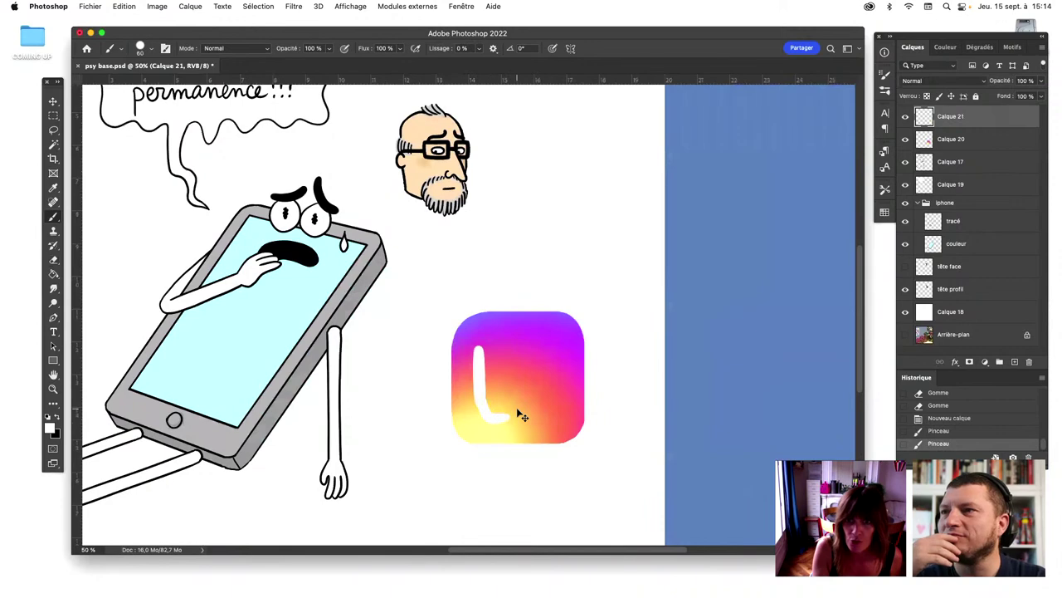
pyautogui.press('super+z')
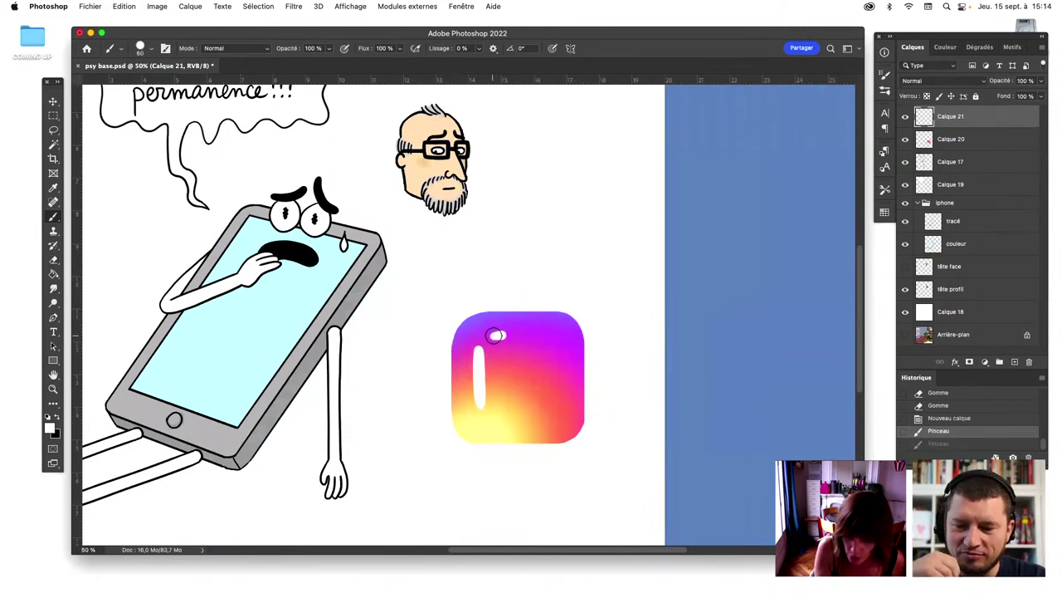
# Paint the top and right sides of the white outline, redoing misplaced strokes
pyautogui.moveTo(491, 334); pyautogui.dragTo(558, 334)
pyautogui.press('super+z')
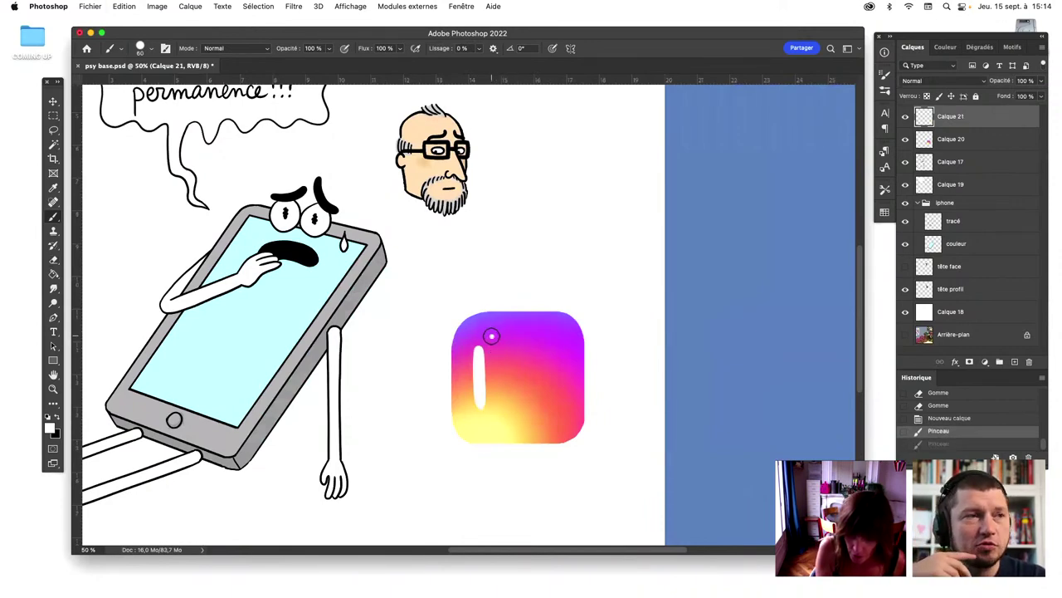
pyautogui.moveTo(491, 334); pyautogui.dragTo(554, 335)
pyautogui.moveTo(489, 415); pyautogui.dragTo(549, 415)
pyautogui.press('super+z')
pyautogui.moveTo(559, 351); pyautogui.dragTo(561, 396)
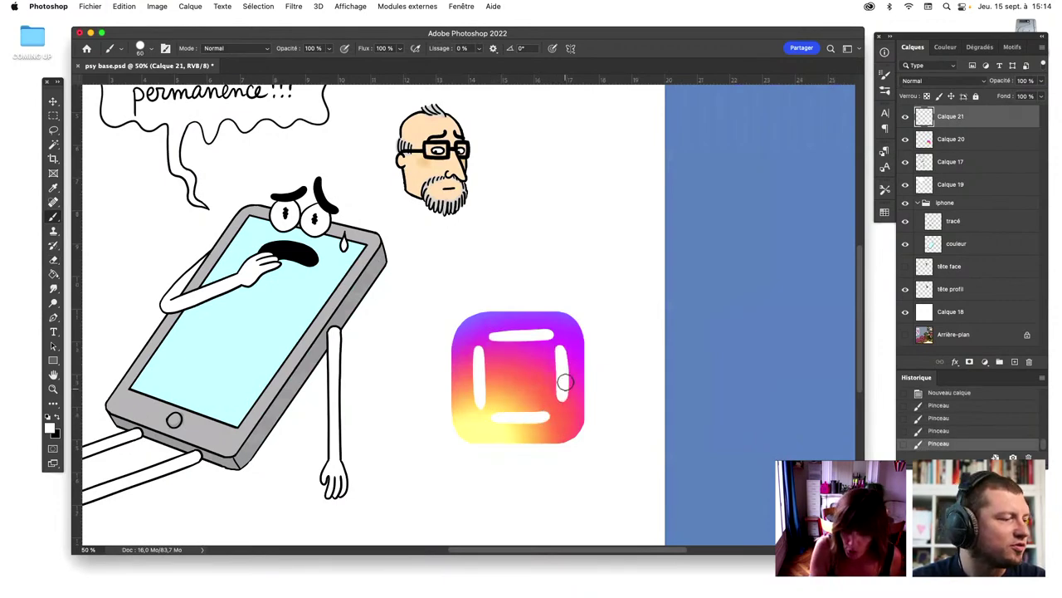
pyautogui.press('super+z')
pyautogui.moveTo(561, 349); pyautogui.dragTo(563, 396)
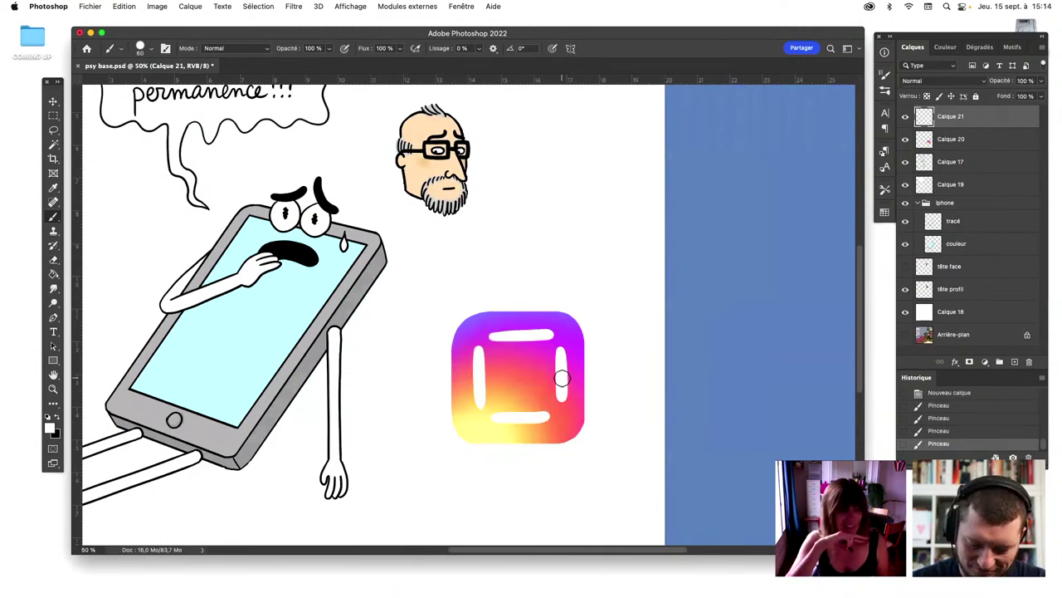
# Round the outline's top-left corner and toggle the stroke to compare
pyautogui.moveTo(479, 359); pyautogui.dragTo(497, 342)
pyautogui.press('super+z')
pyautogui.press('super+z')
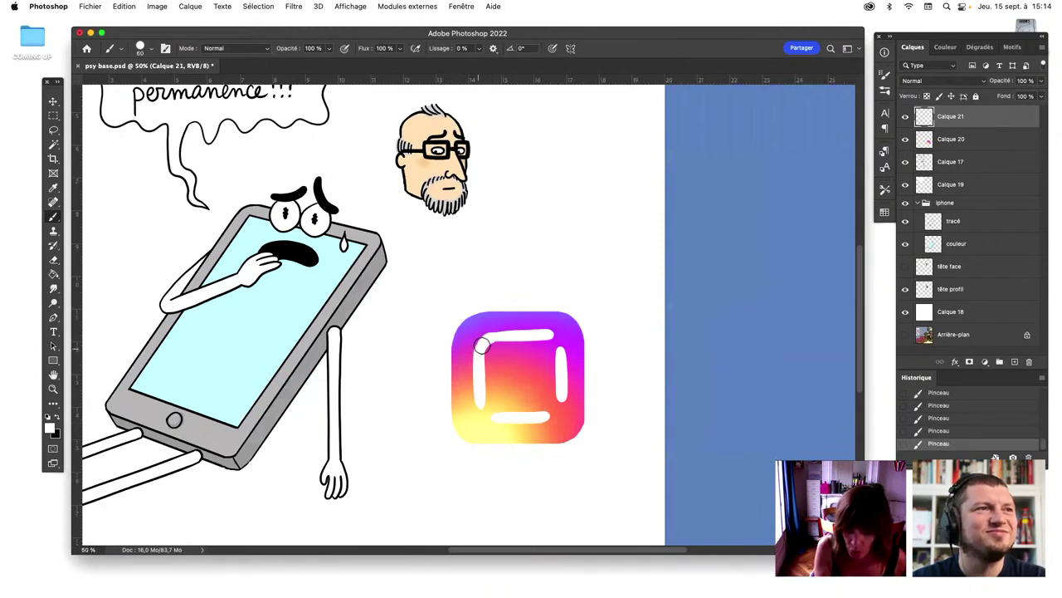
pyautogui.press('super+z')
pyautogui.press('super+shift+z')
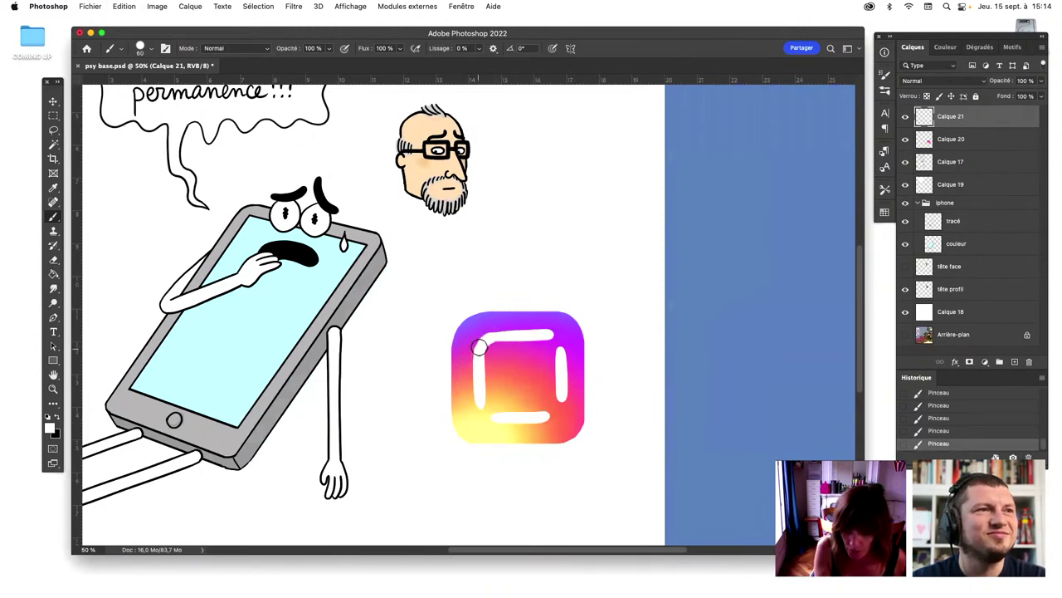
pyautogui.press('super+z')
pyautogui.press('super+shift+z')
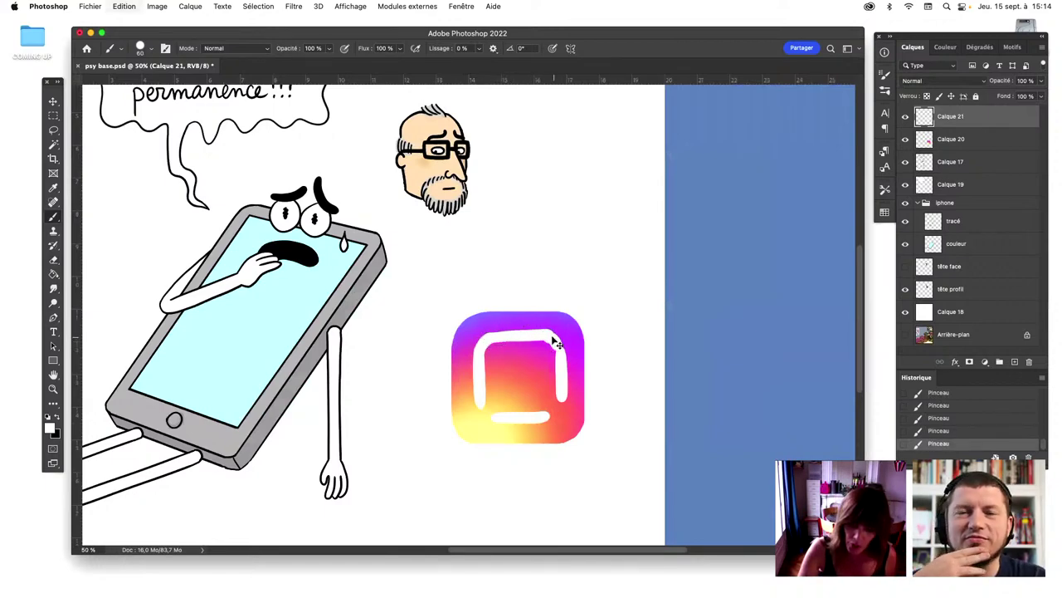
pyautogui.press('super+z')
pyautogui.press('super+shift+z')
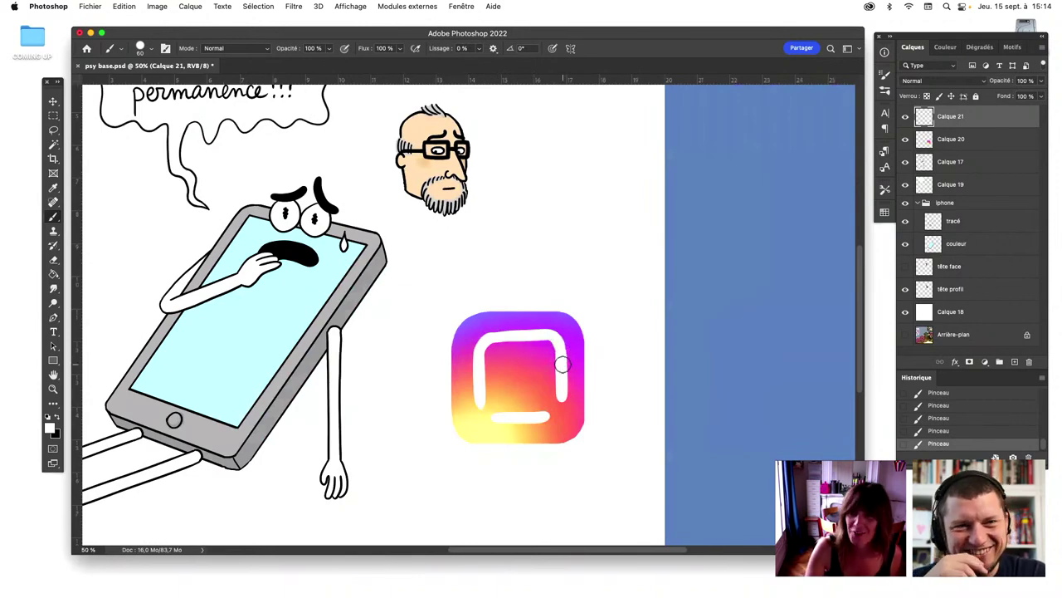
pyautogui.press('super+z')
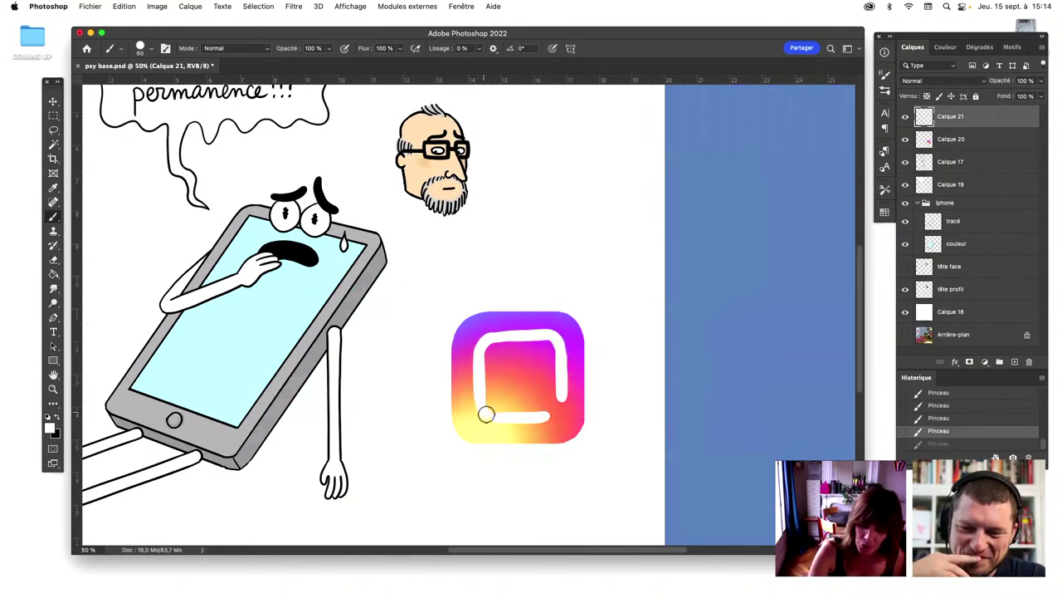
pyautogui.press('super+shift+z')
pyautogui.press('super+z')
pyautogui.press('super+shift+z')
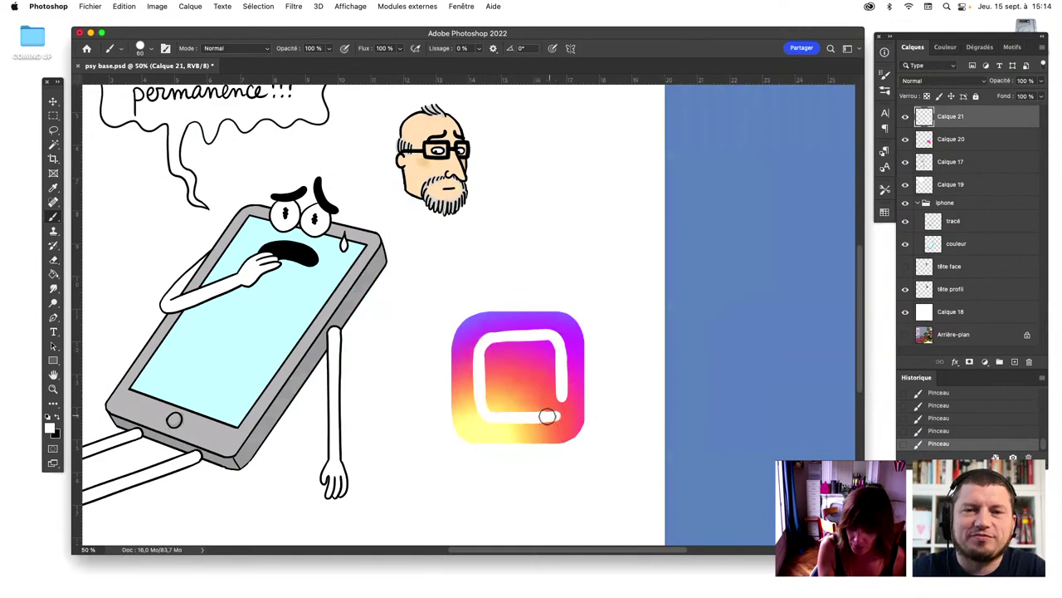
# Try and discard strokes along the outline's right edge and bottom-right corner
pyautogui.press('super+z')
pyautogui.moveTo(554, 415); pyautogui.dragTo(563, 384)
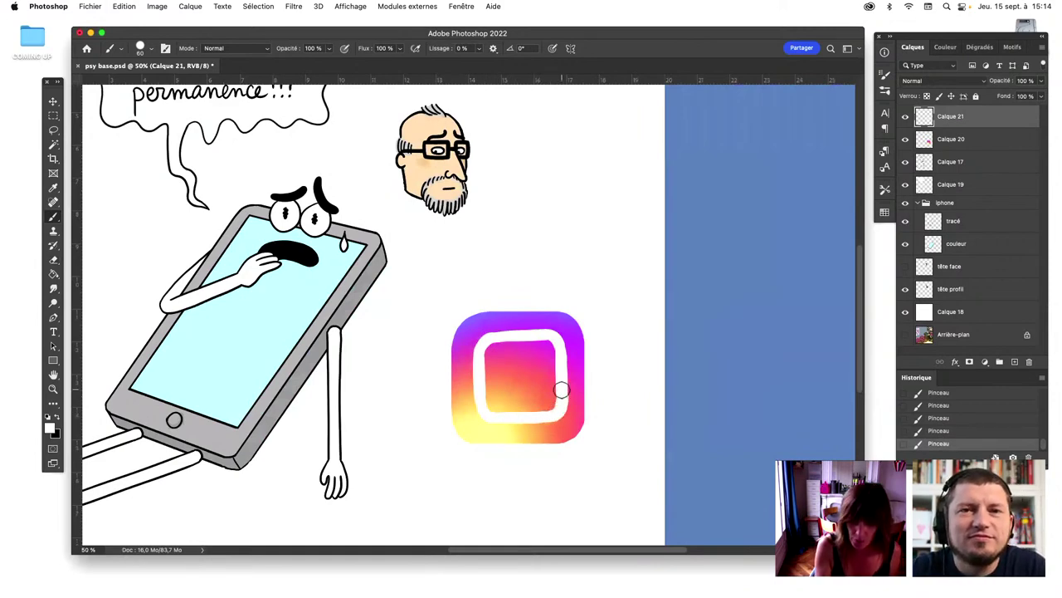
pyautogui.press('super+z')
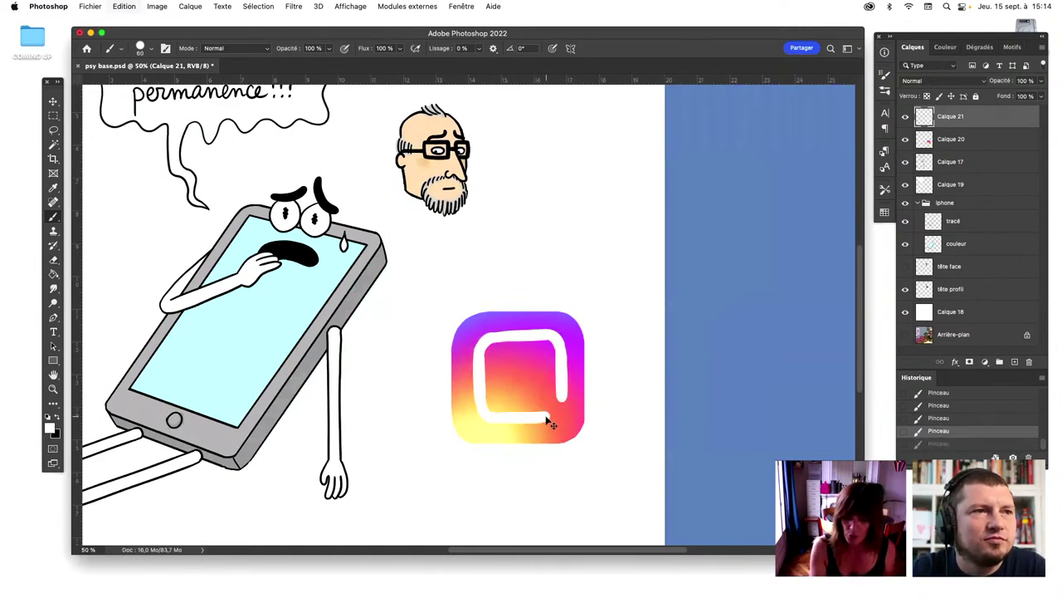
pyautogui.moveTo(558, 403); pyautogui.dragTo(565, 374)
pyautogui.press('super+z')
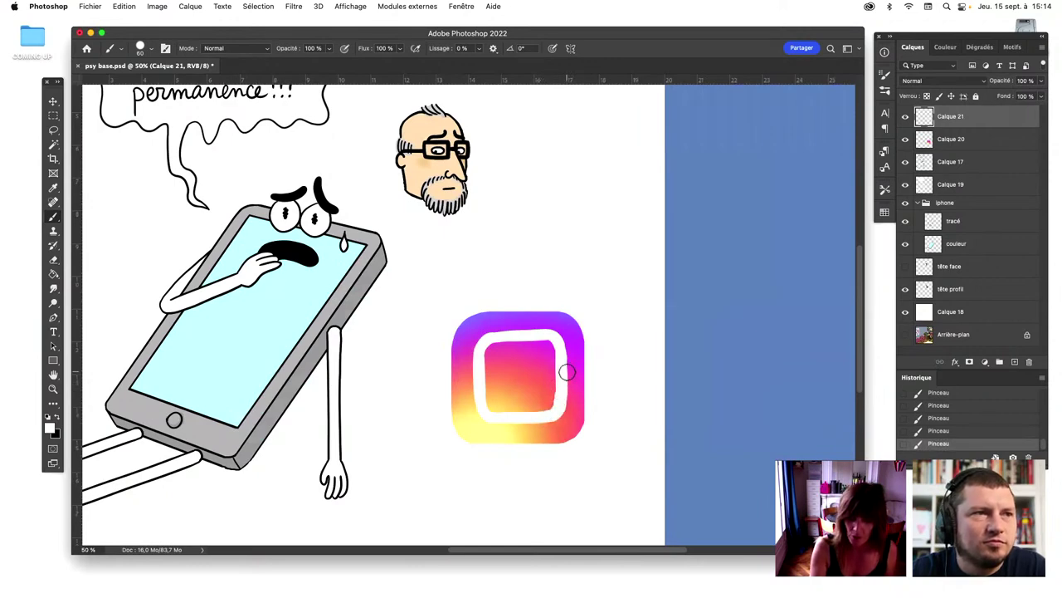
# Erase a bump on the outline's right edge and touch up its top-left corner
pyautogui.press('e')
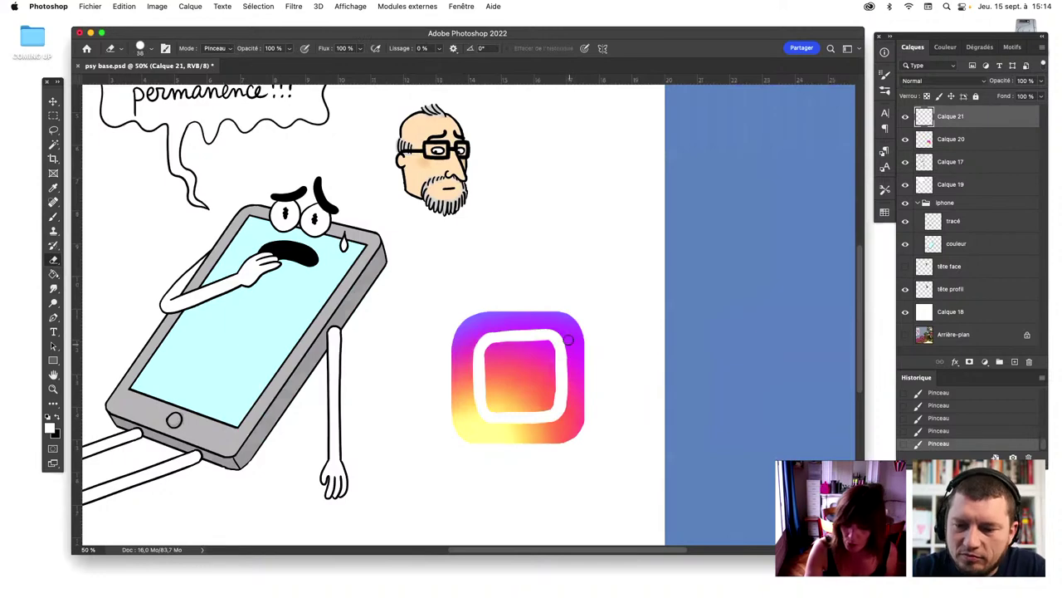
pyautogui.moveTo(570, 390)
pyautogui.mouseDown()
pyautogui.moveTo(567, 337)
pyautogui.moveTo(571, 382)
pyautogui.mouseUp()
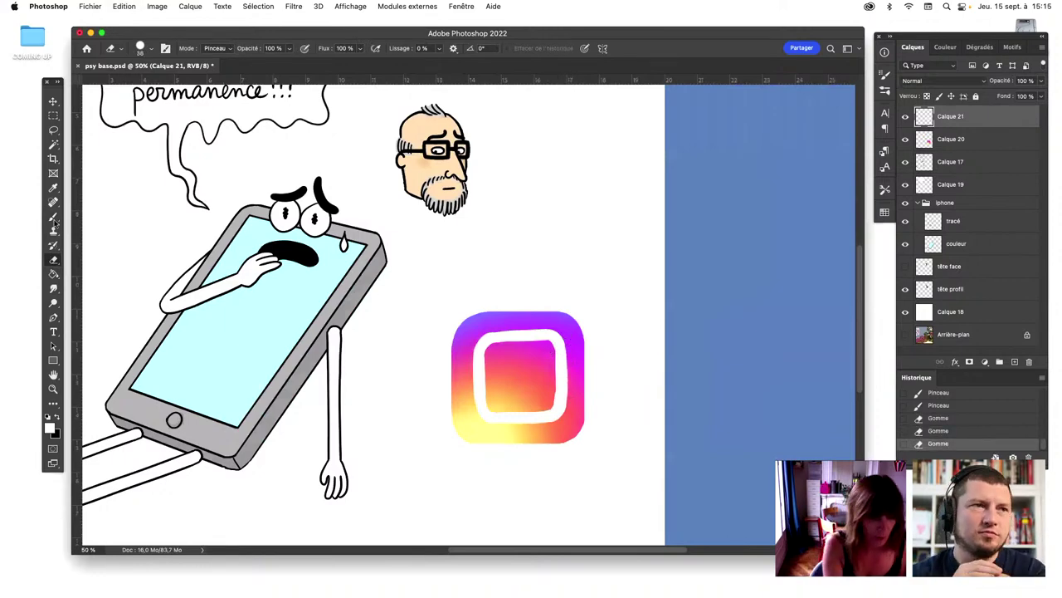
pyautogui.press('b')
pyautogui.moveTo(503, 344)
pyautogui.mouseDown()
pyautogui.moveTo(489, 333)
pyautogui.moveTo(554, 340)
pyautogui.mouseUp()
pyautogui.hotkey('ctrl', 'z')
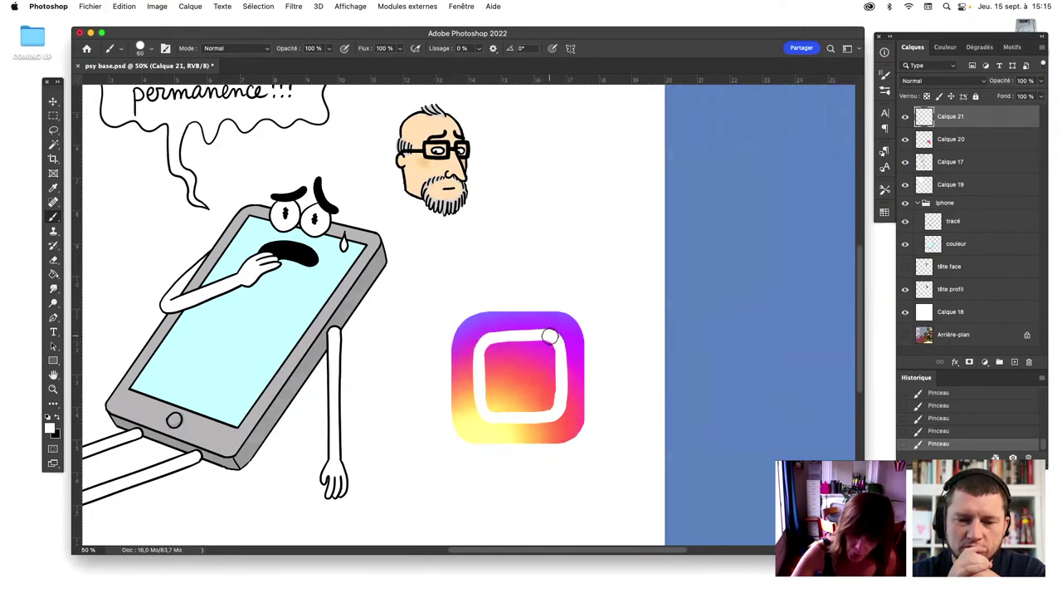
pyautogui.hotkey('ctrl', 'z')
# Shrink the brush to 15 px, restore the undone strokes, then enlarge it to 50 px
pyautogui.click(150, 48)
pyautogui.moveTo(144, 81); pyautogui.dragTo(140, 82)
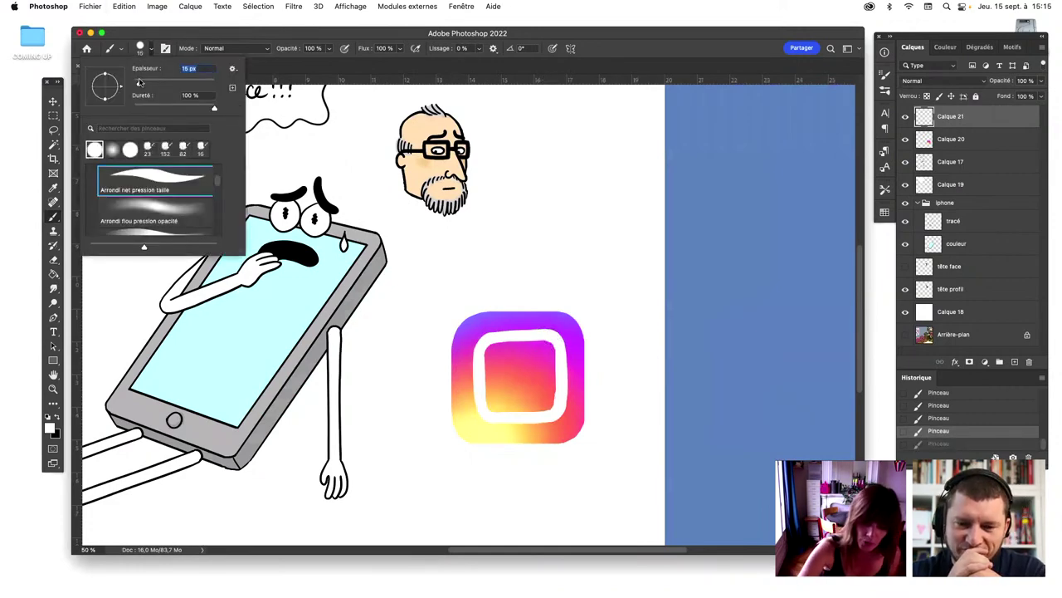
pyautogui.hotkey('ctrl', 'z')
pyautogui.hotkey('ctrl', 'shift', 'z')
pyautogui.hotkey('ctrl', 'shift', 'z')
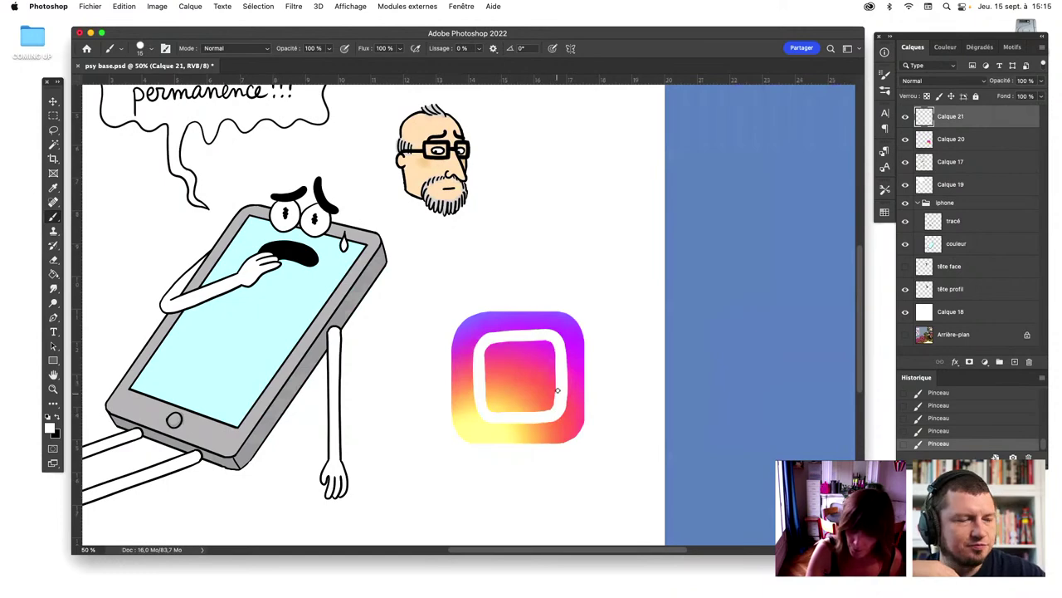
pyautogui.click(149, 48)
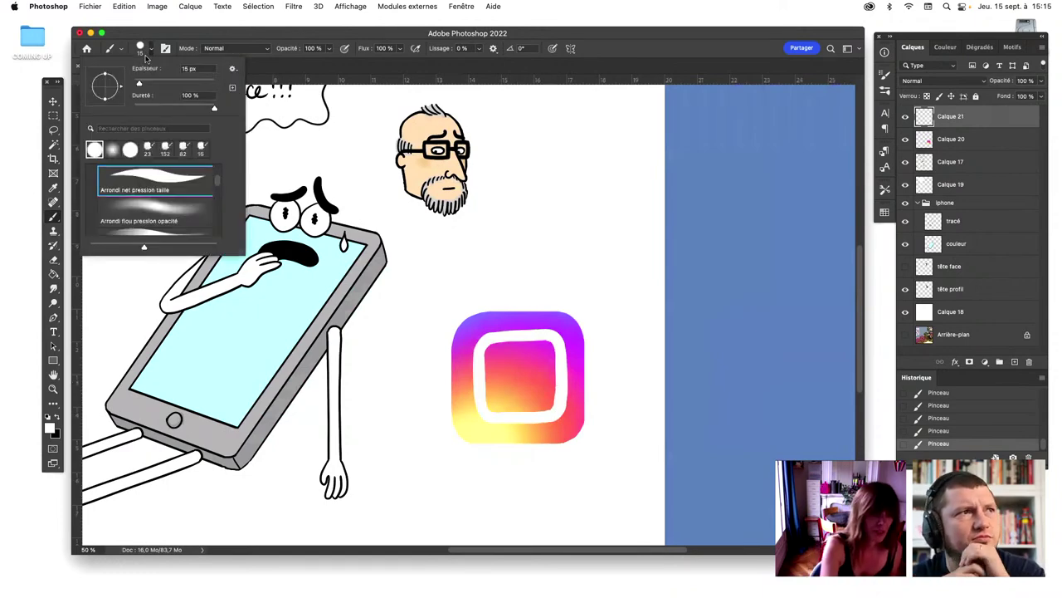
pyautogui.moveTo(146, 87); pyautogui.dragTo(154, 86)
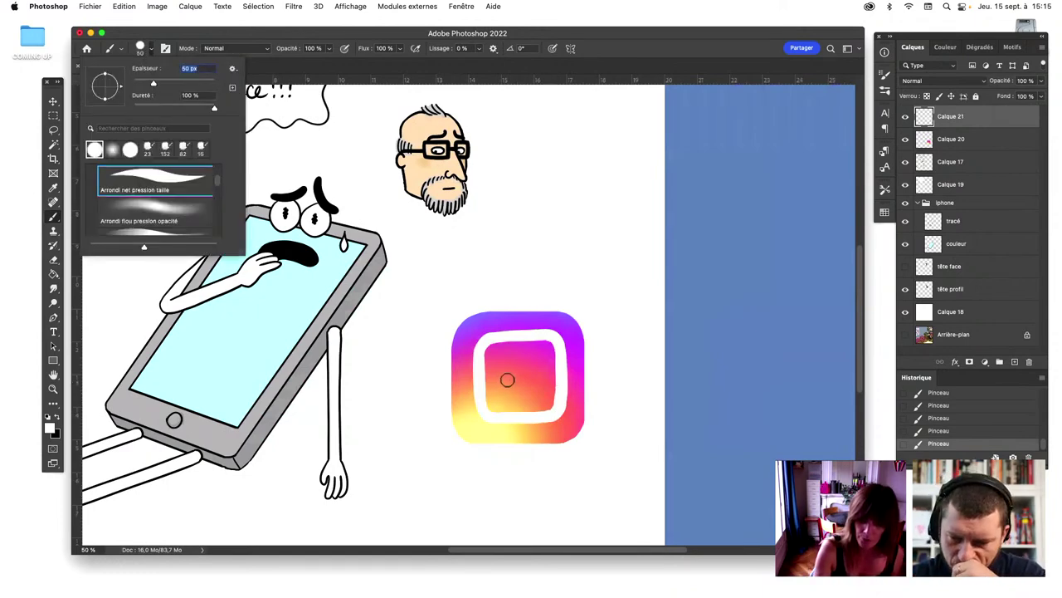
# Set stroke smoothing to 3 and try a white circle at the icon's centre
pyautogui.click(463, 47)
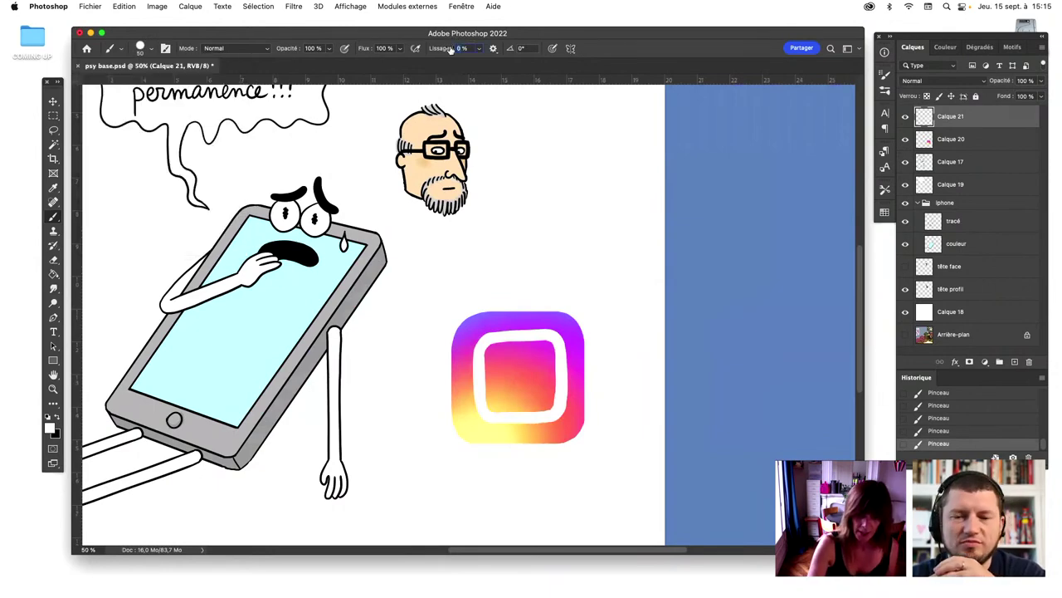
pyautogui.write('3')
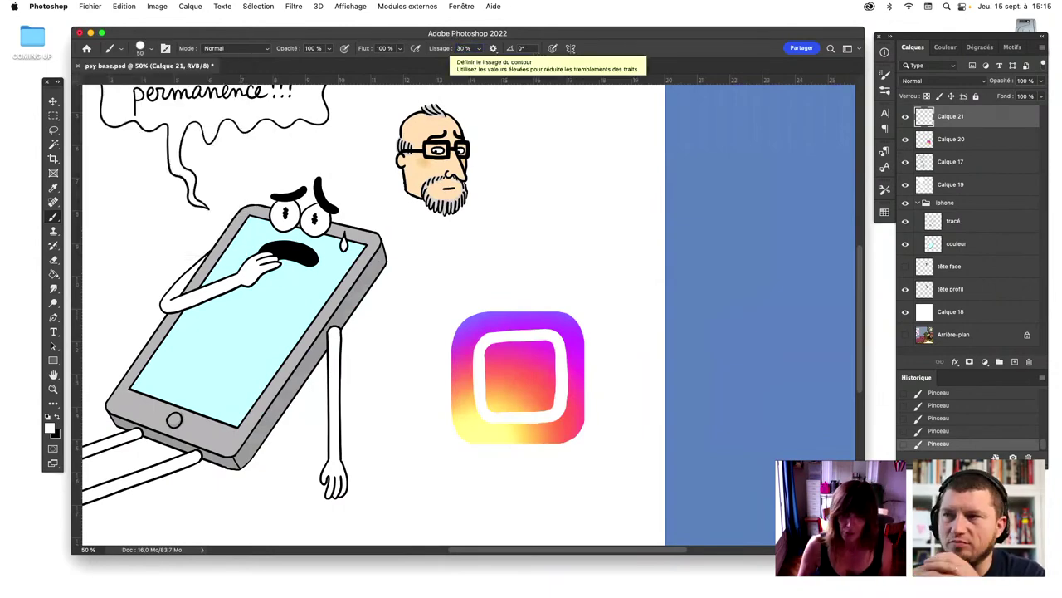
pyautogui.moveTo(510, 387); pyautogui.dragTo(505, 384)
pyautogui.hotkey('ctrl', 'z')
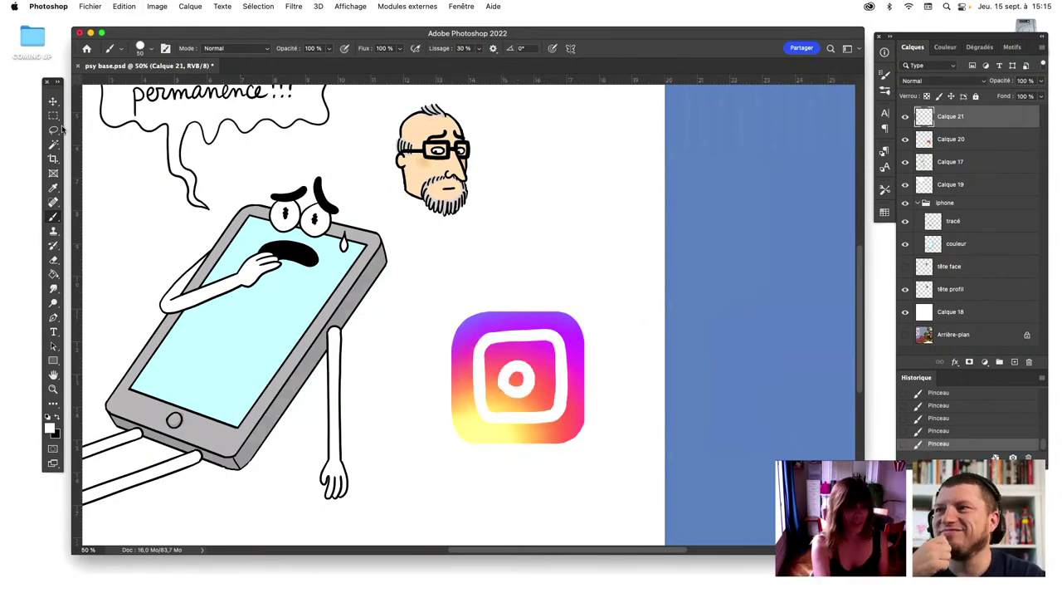
# Magic Wand the red inner circle, enlarge it with Free Transform, and deselect
pyautogui.press('w')
pyautogui.click(525, 376)
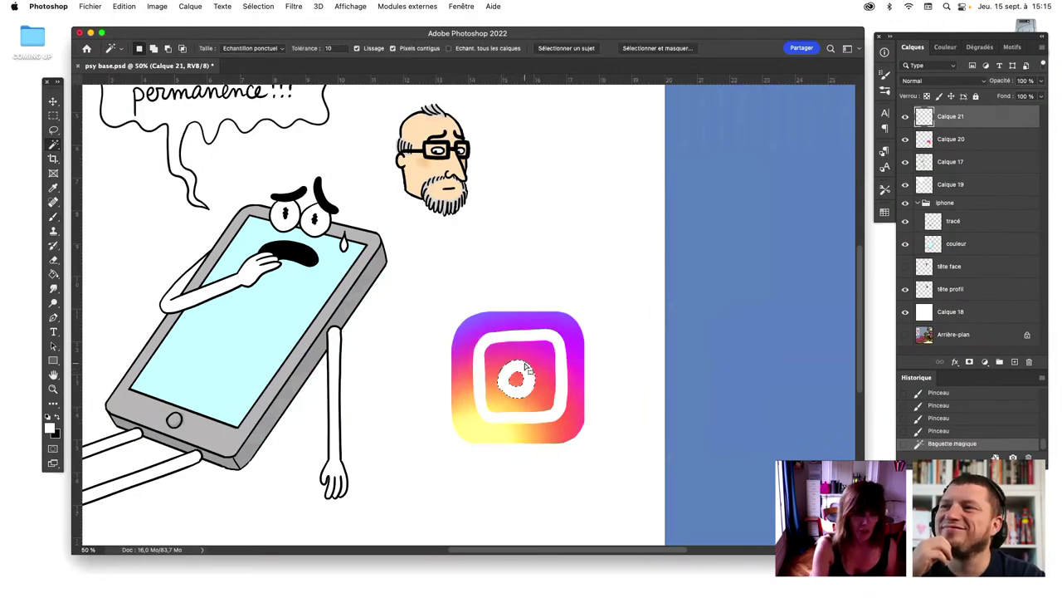
pyautogui.click(53, 101)
pyautogui.moveTo(536, 360); pyautogui.dragTo(541, 355)
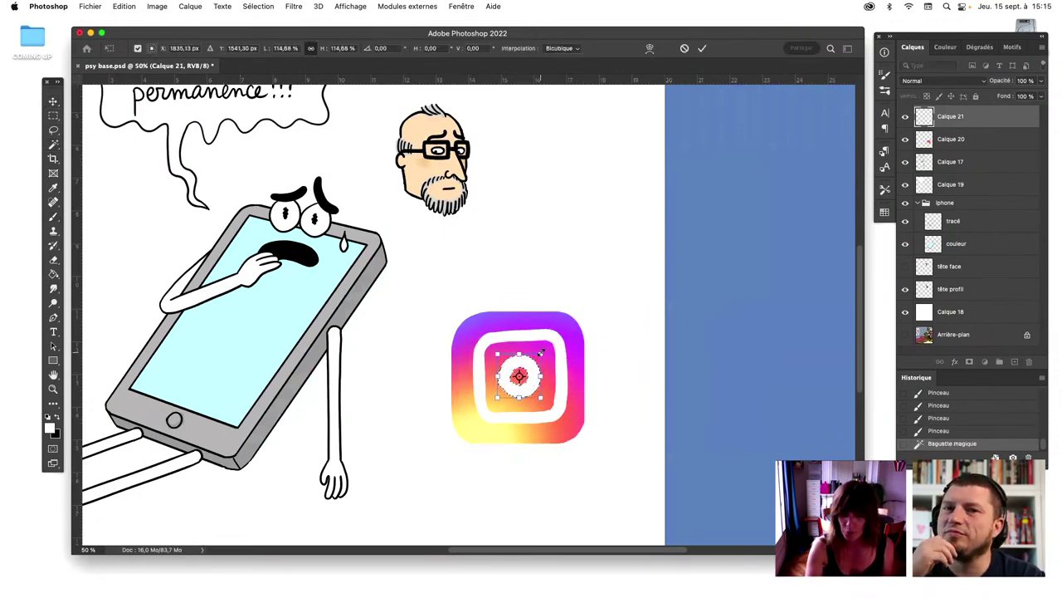
pyautogui.press('Return')
pyautogui.hotkey('ctrl', 'd')
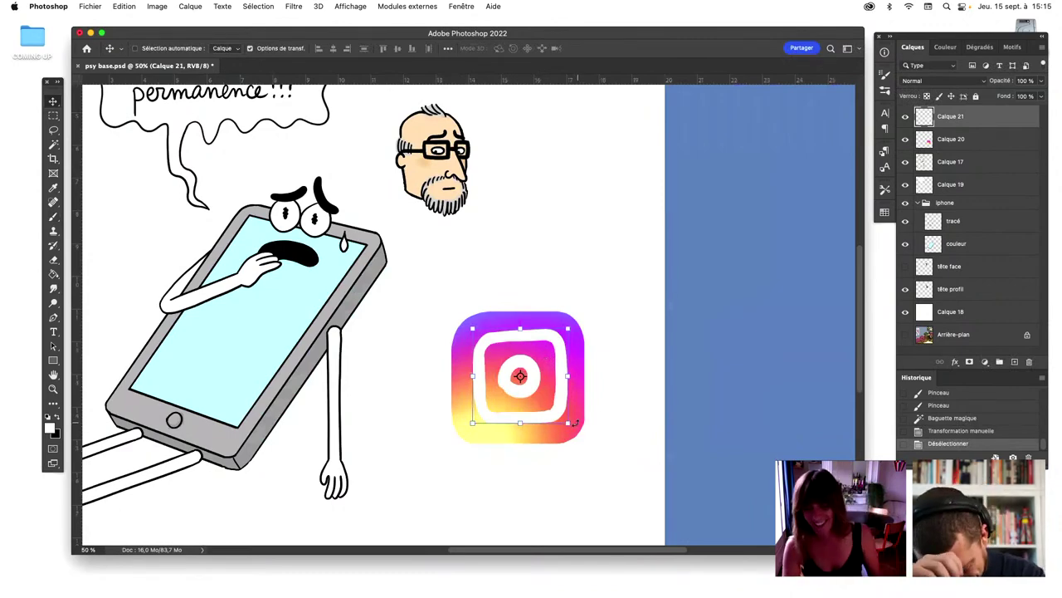
# Scale the whole logo up slightly and nudge it a few pixels left and up
pyautogui.moveTo(567, 422); pyautogui.dragTo(569, 426)
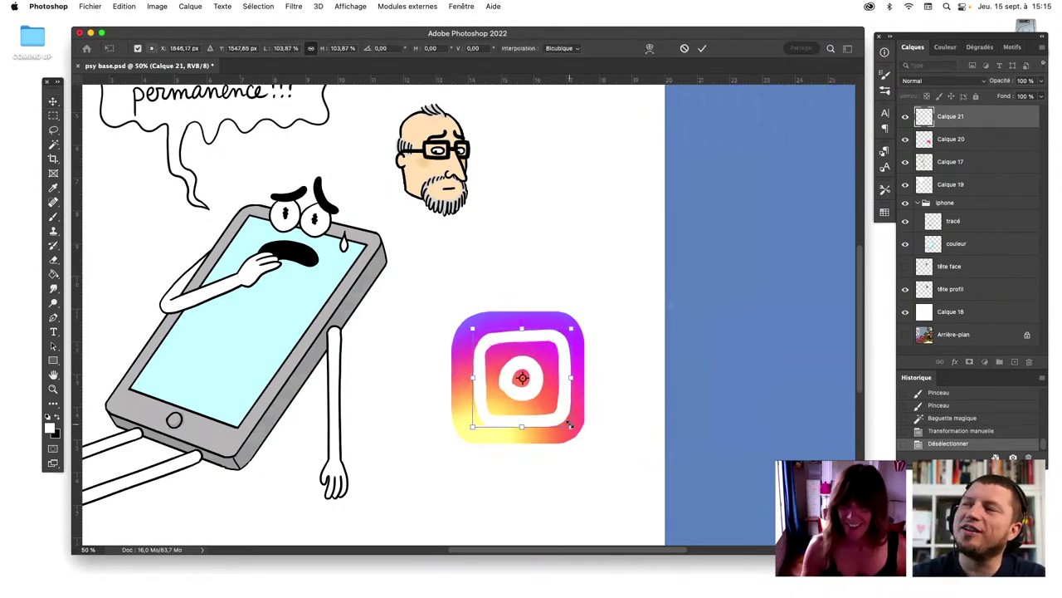
pyautogui.press('Return')
pyautogui.press('Left')
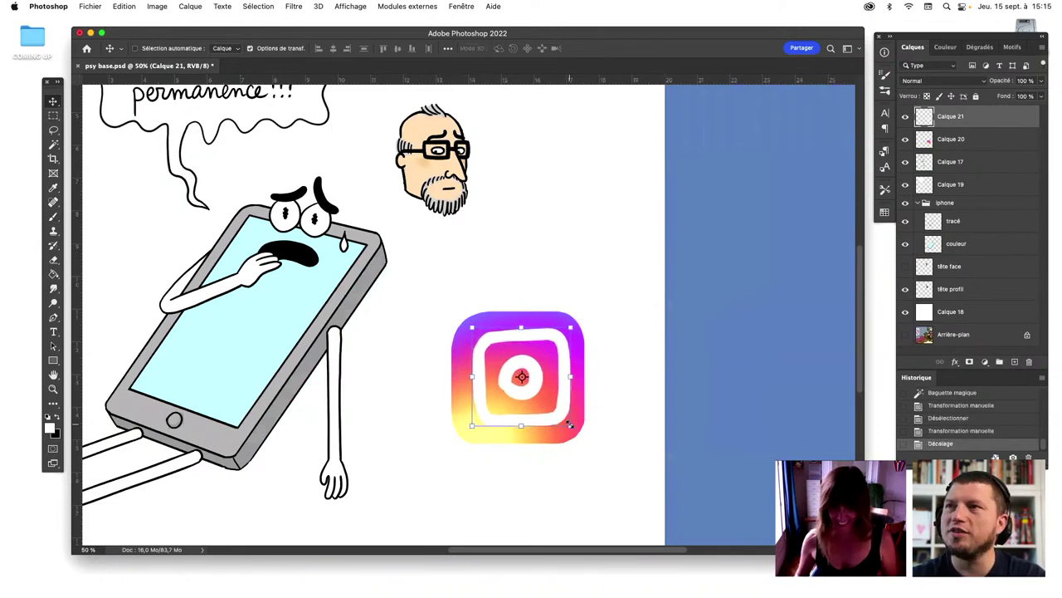
pyautogui.press('Left')
pyautogui.press('Up')
pyautogui.press('Left')
# Brush a small white flash dot at the logo's top right
pyautogui.click(53, 216)
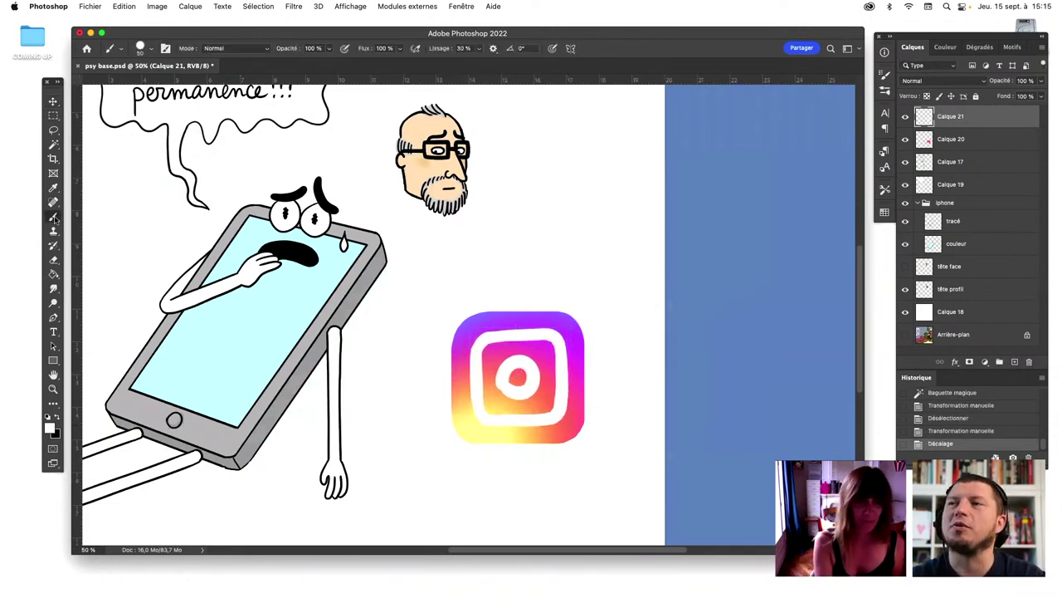
pyautogui.click(541, 353)
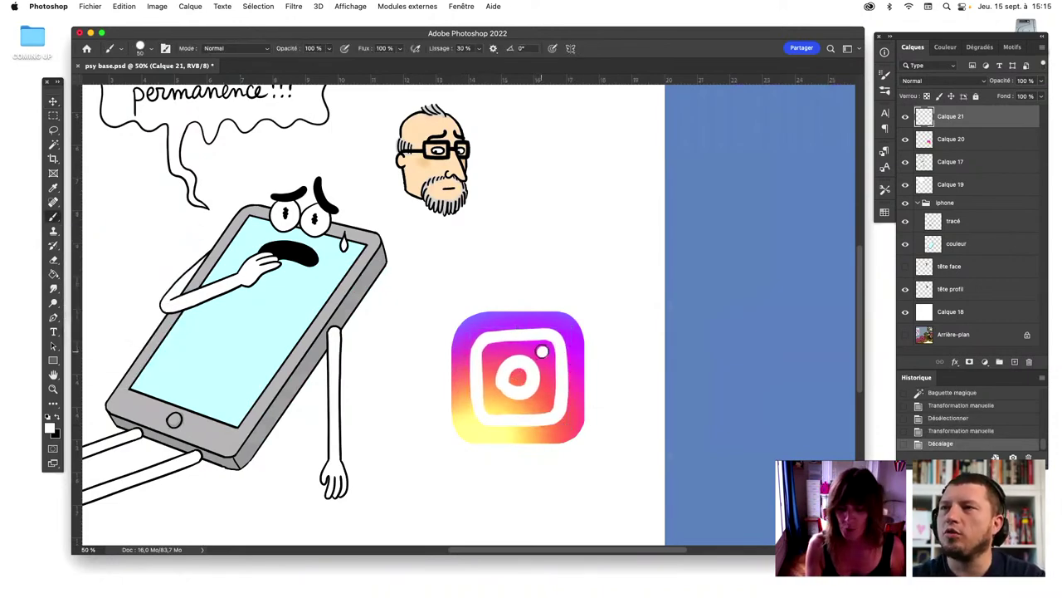
pyautogui.click(542, 351)
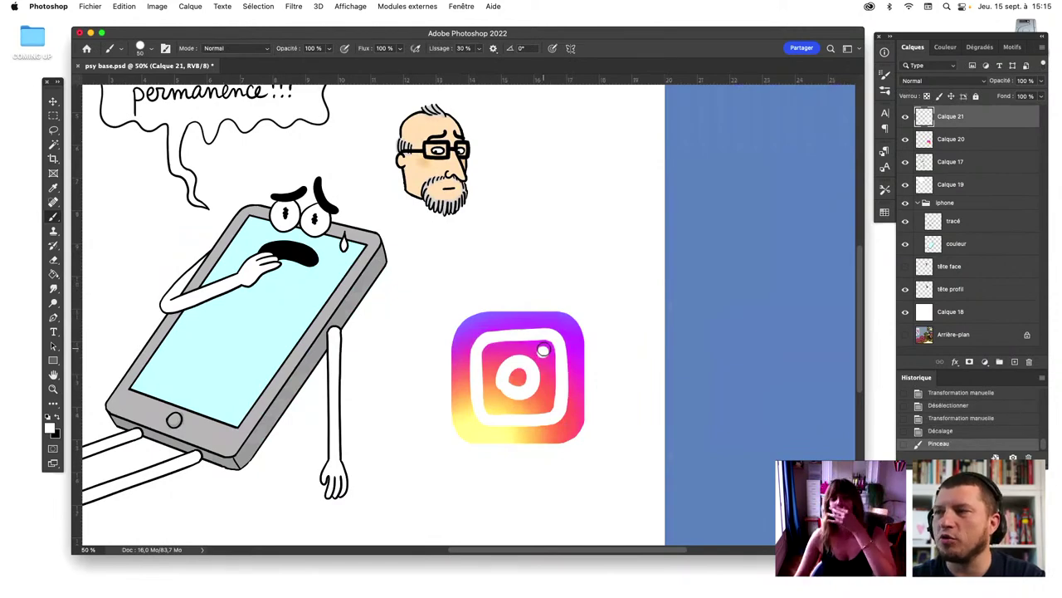
# Merge the two Instagram logo layers, then scale it to about 66%, tilt it and place it on the phone screen
pyautogui.keyDown('shift'); pyautogui.click(974, 139); pyautogui.keyUp('shift')
pyautogui.press('super+e')
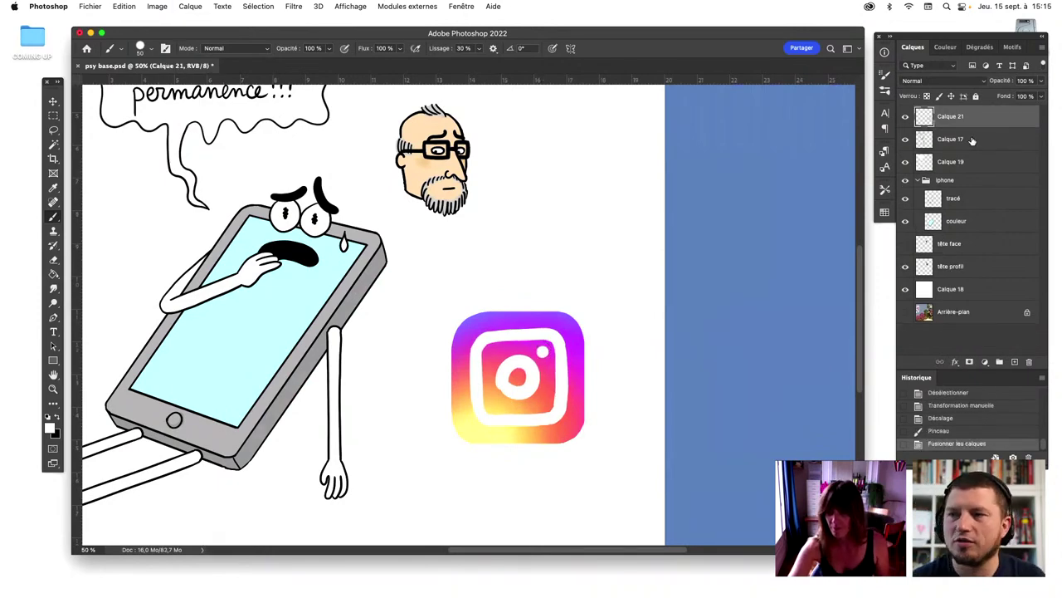
pyautogui.click(52, 102)
pyautogui.moveTo(585, 312)
pyautogui.mouseDown()
pyautogui.moveTo(544, 350)
pyautogui.moveTo(569, 344)
pyautogui.moveTo(565, 360)
pyautogui.mouseUp()
pyautogui.moveTo(511, 403); pyautogui.dragTo(245, 358)
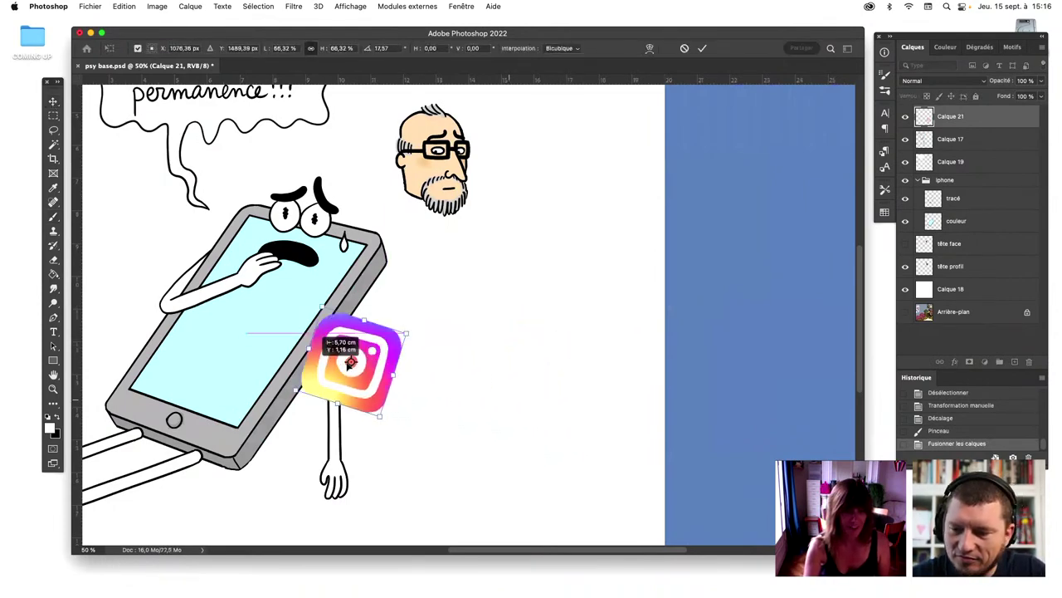
pyautogui.press('Return')
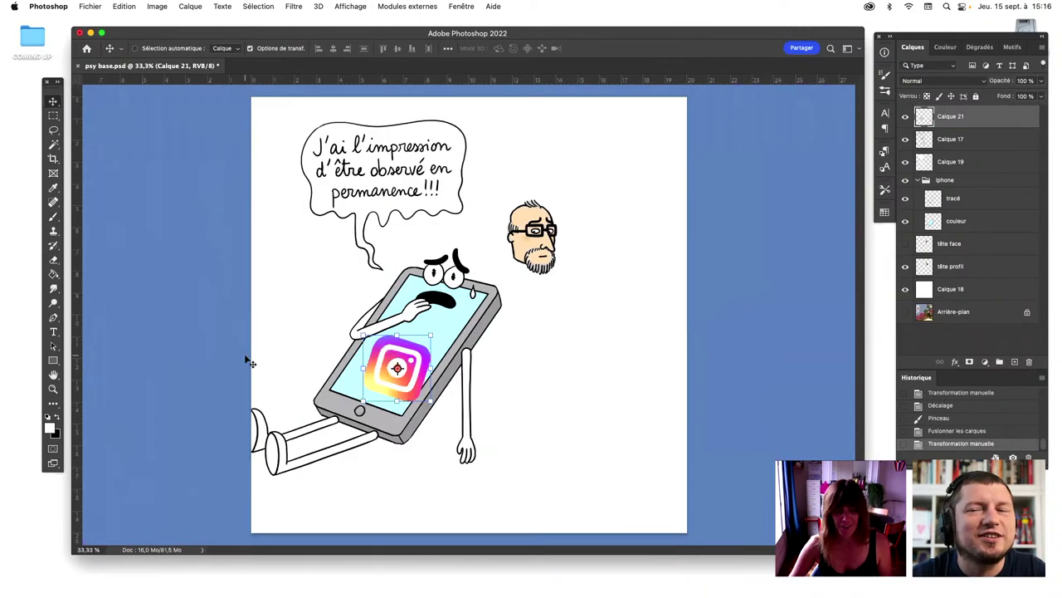
pyautogui.press('super+minus')
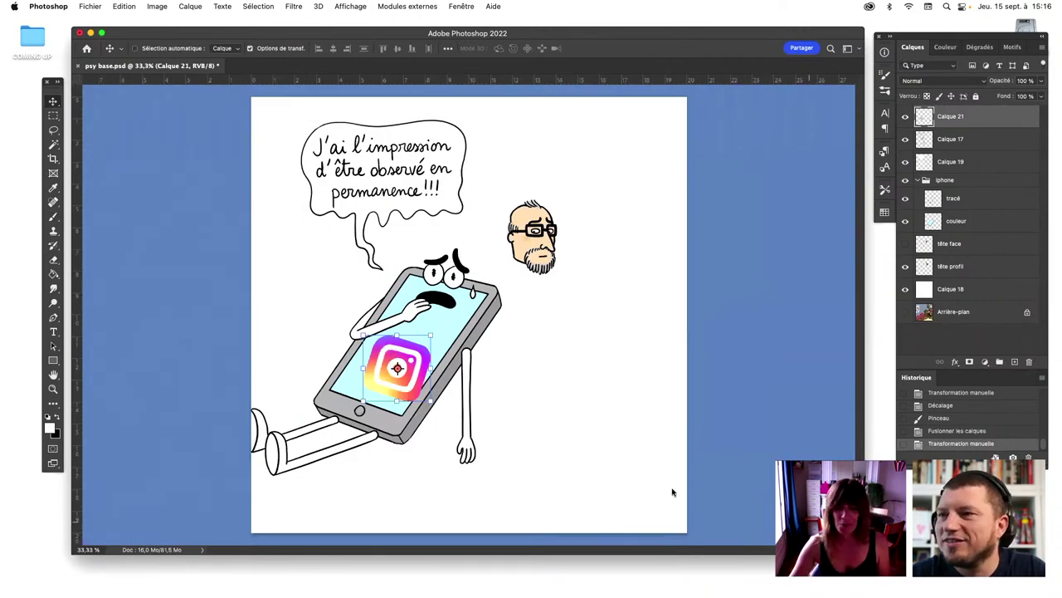
pyautogui.click(956, 221)
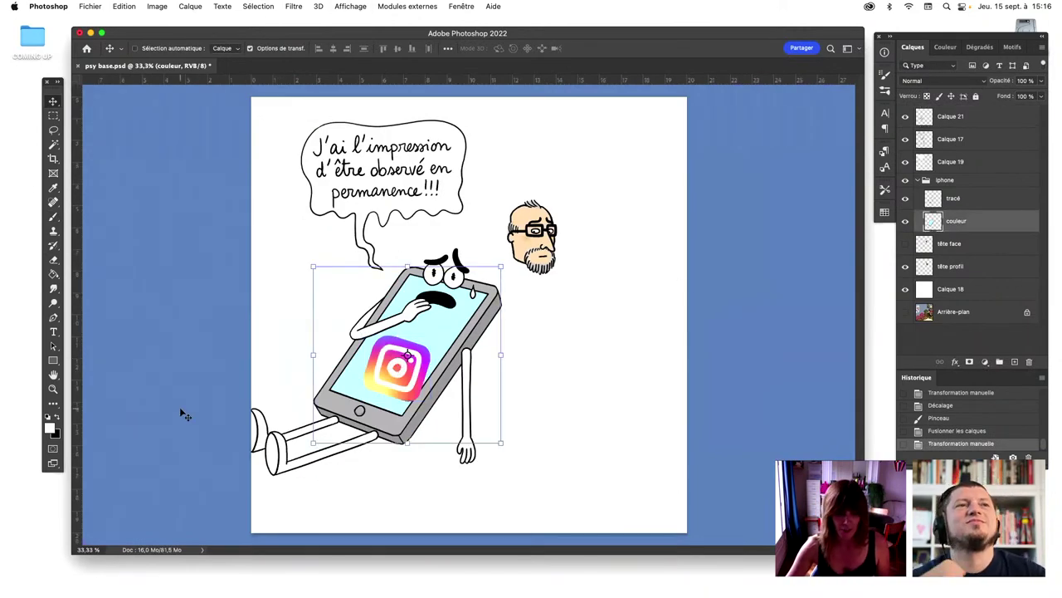
# Set the foreground colour to a pale blue: hue 205, saturation 40, lightness 81
pyautogui.click(50, 428)
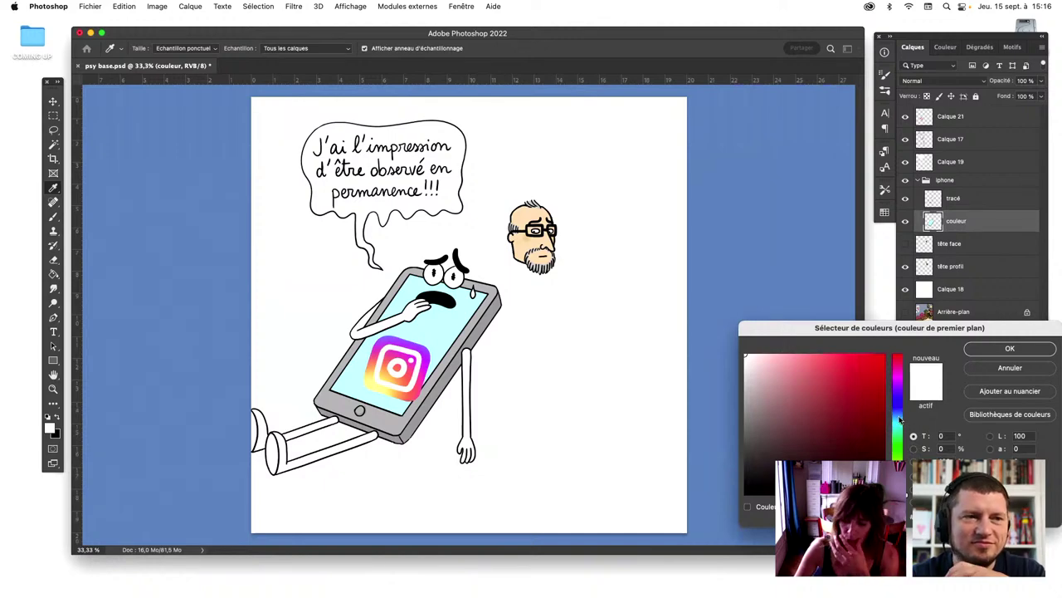
pyautogui.click(900, 415)
pyautogui.moveTo(819, 364); pyautogui.dragTo(800, 356)
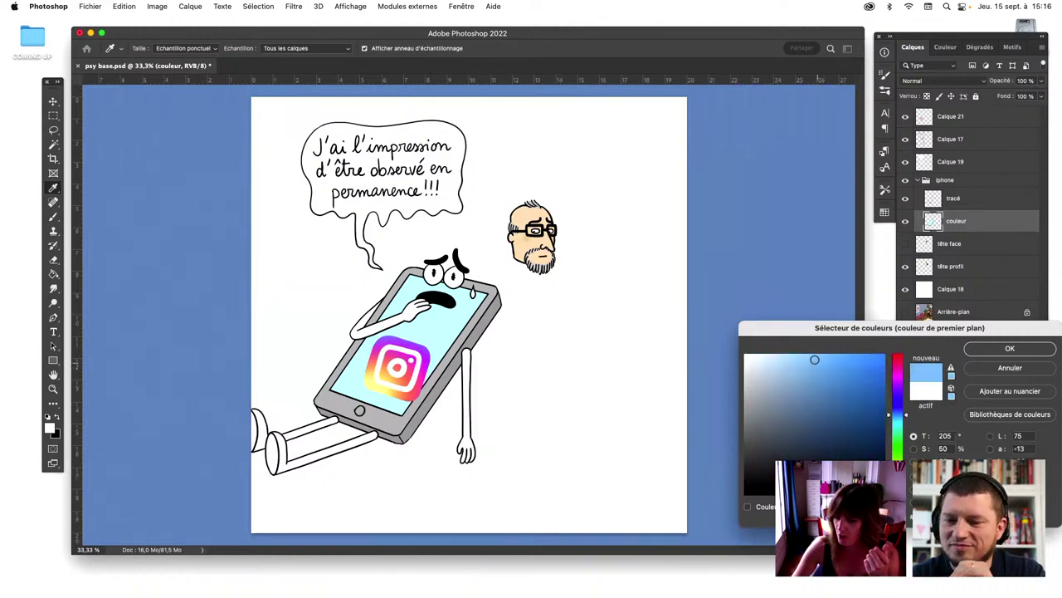
pyautogui.click(1002, 347)
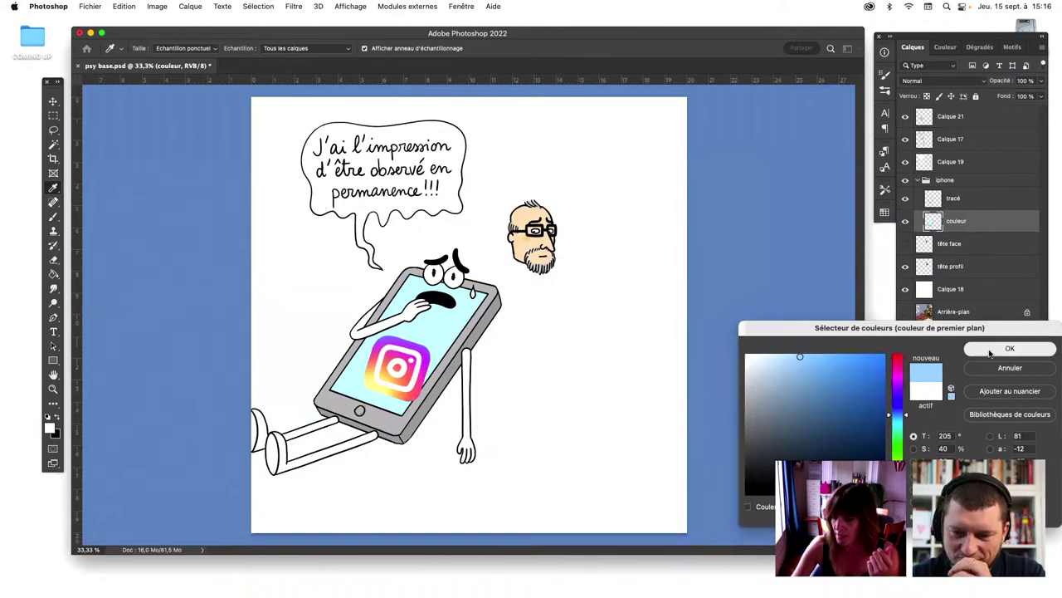
pyautogui.press('v')
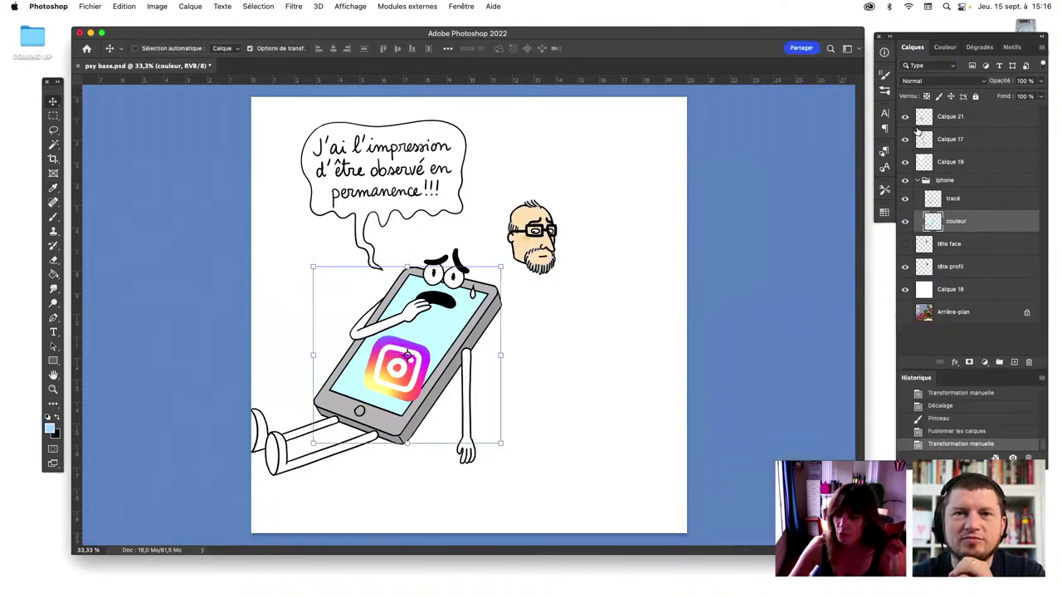
pyautogui.click(53, 275)
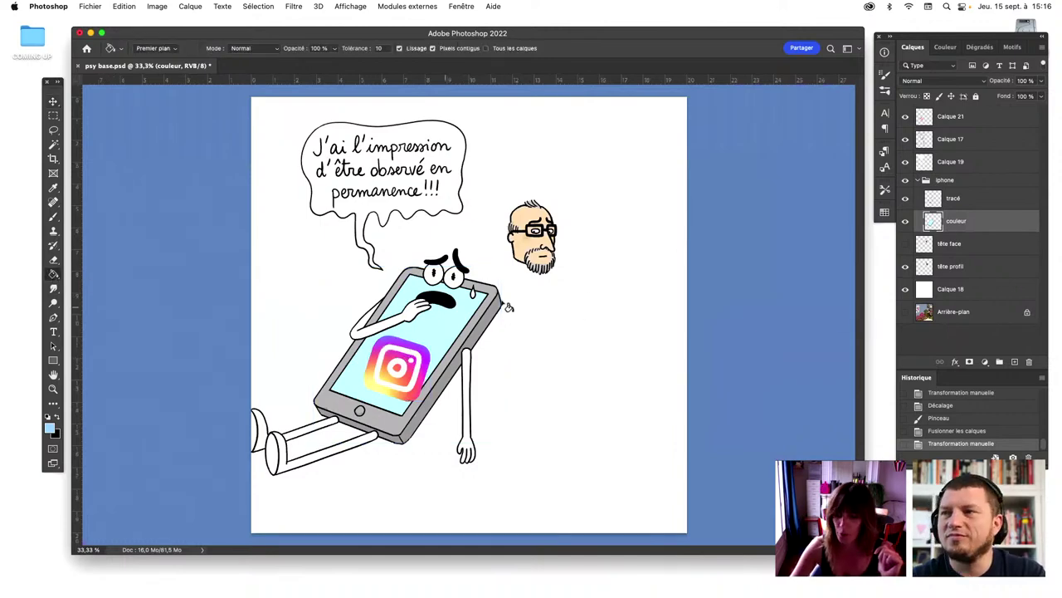
# Lock the couleur layer, fill the phone screen light blue, and select the Calque 21 logo
pyautogui.click(927, 95)
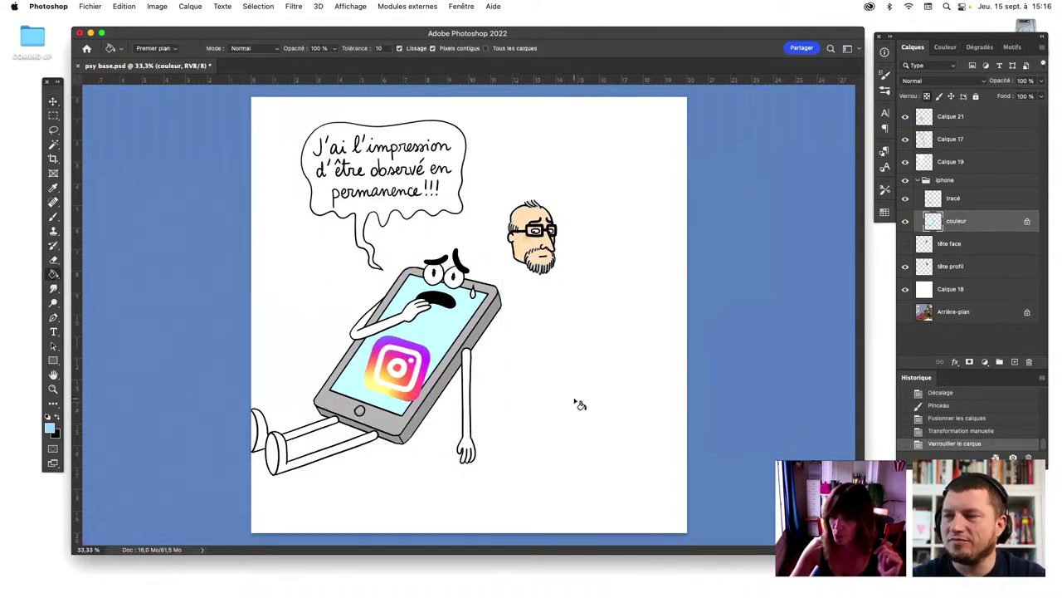
pyautogui.click(440, 344)
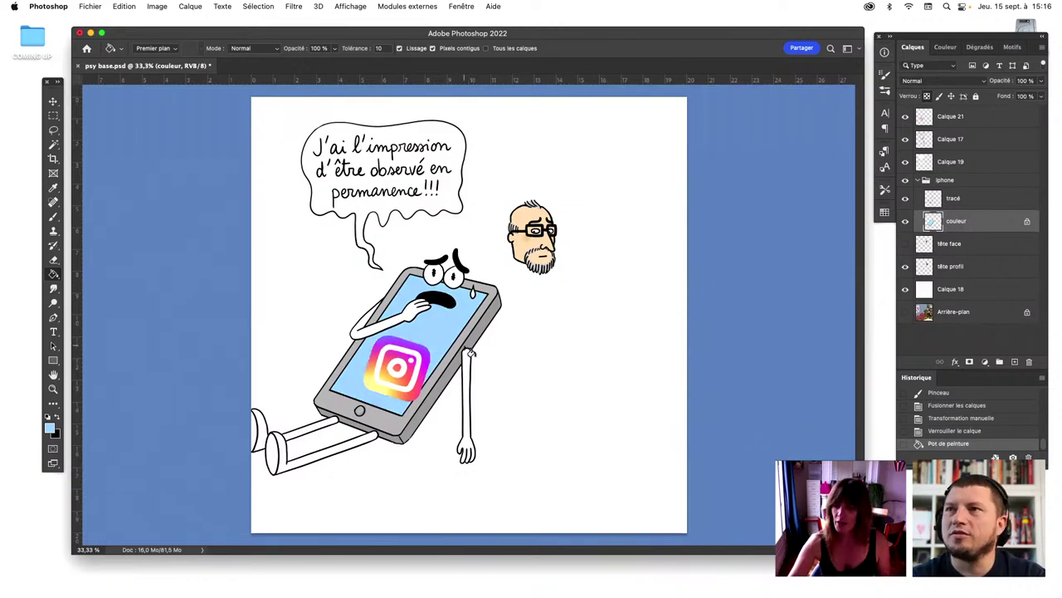
pyautogui.click(958, 117)
pyautogui.click(53, 101)
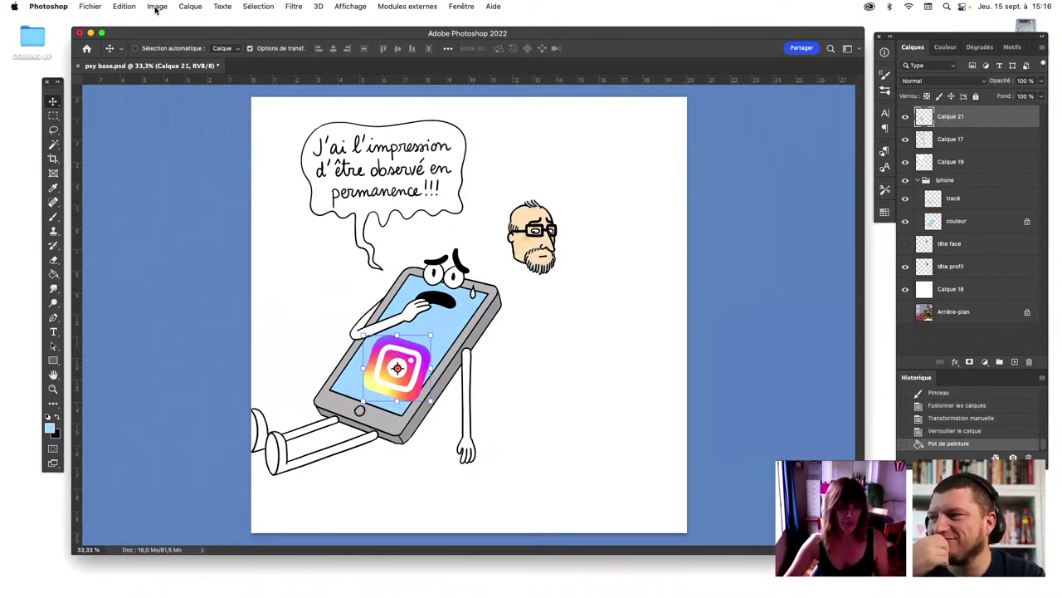
# Start an Edit > Transform on the logo, then cancel and undo back to the unplaced logo
pyautogui.click(91, 7)
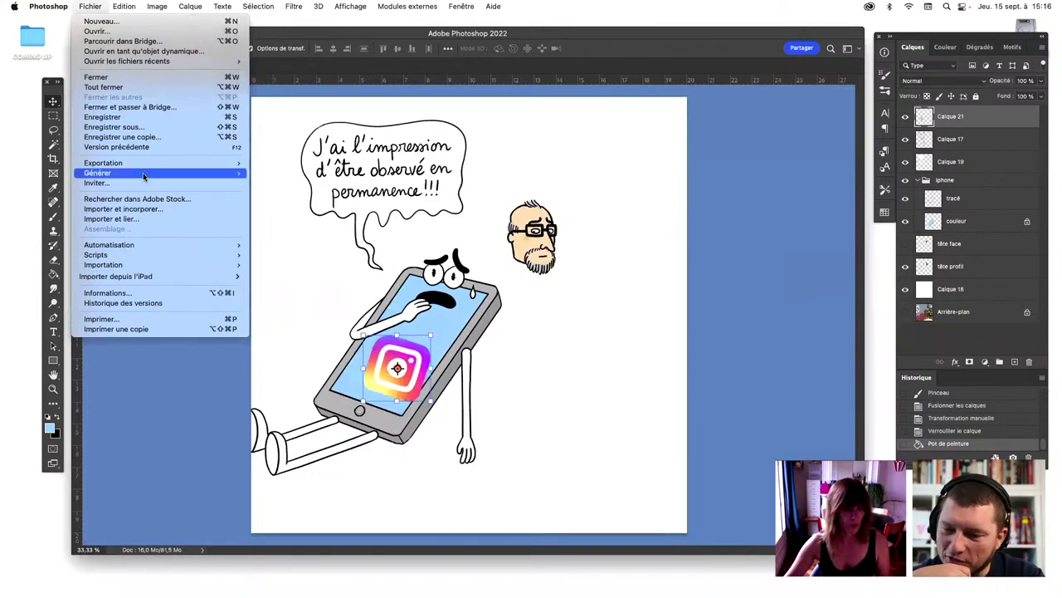
pyautogui.moveTo(123, 6)
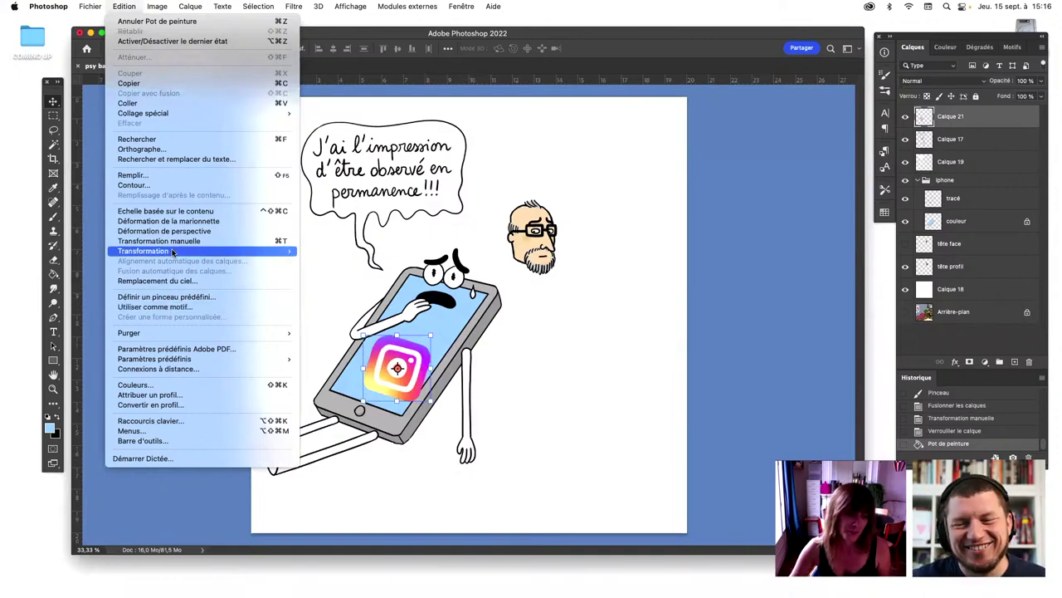
pyautogui.moveTo(144, 250)
pyautogui.click(342, 303)
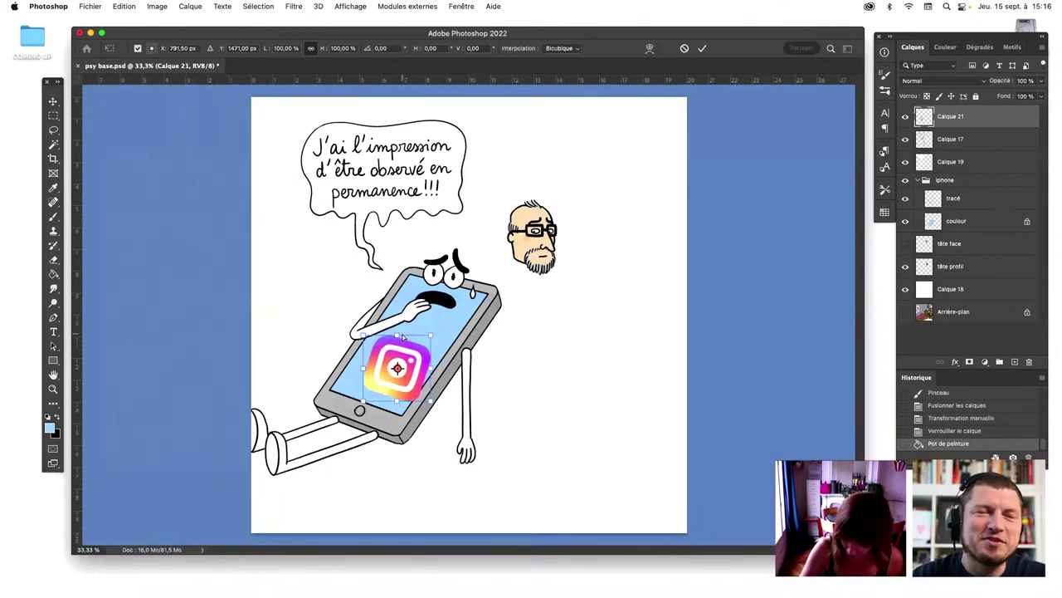
pyautogui.press('Escape')
pyautogui.hotkey('ctrl', 'z')
pyautogui.hotkey('ctrl', 'z')
pyautogui.hotkey('ctrl', 'z')
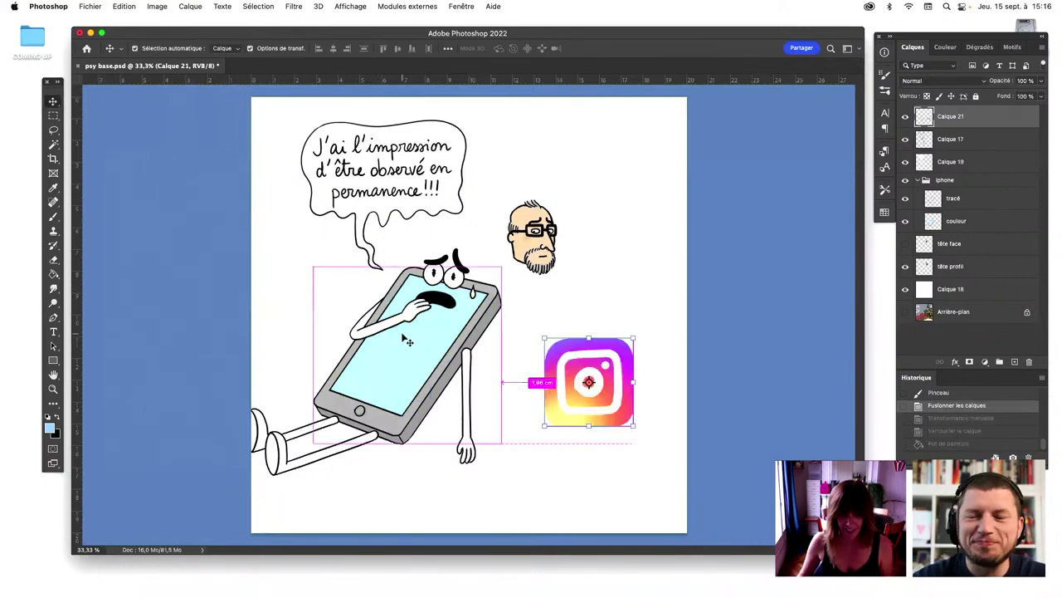
# Fill the phone screen light blue, then move the Calque 21 logo onto it and shrink it
pyautogui.click(53, 274)
pyautogui.click(422, 355)
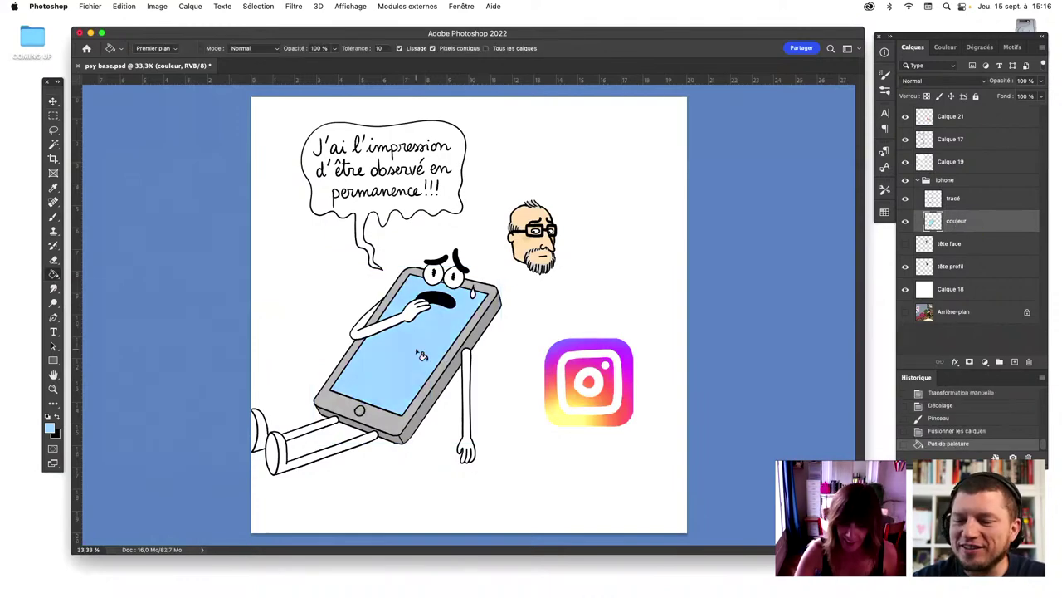
pyautogui.click(962, 117)
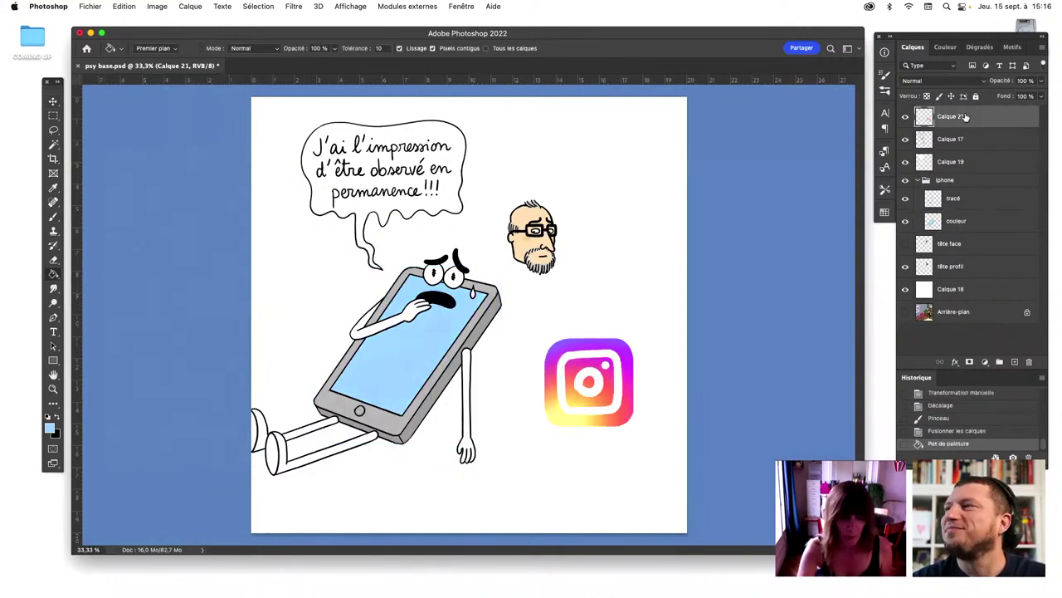
pyautogui.press('v')
pyautogui.moveTo(621, 384); pyautogui.dragTo(425, 386)
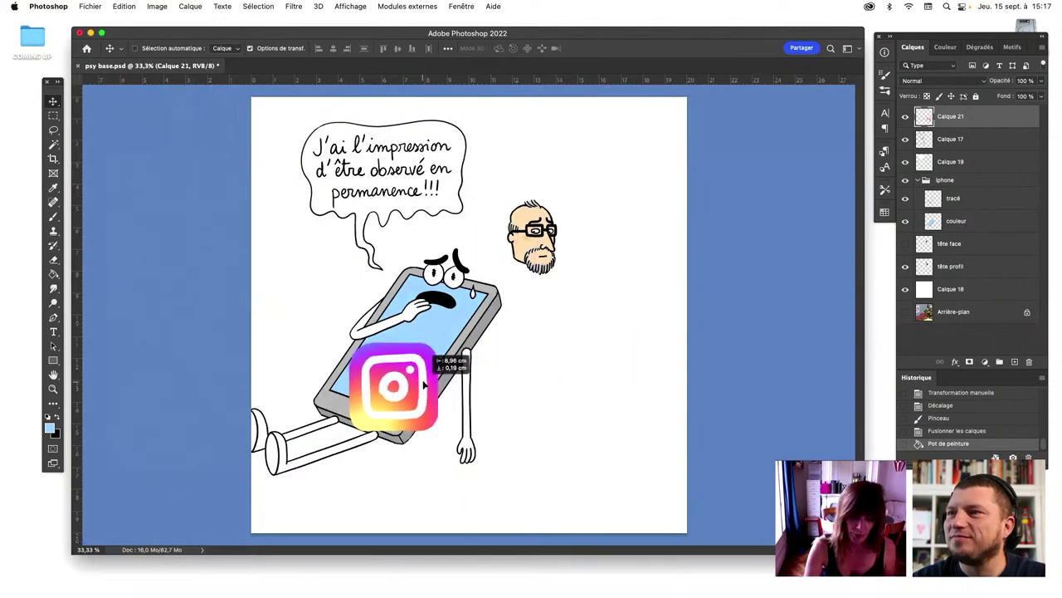
pyautogui.press('cmd+t')
pyautogui.moveTo(431, 344); pyautogui.dragTo(415, 366)
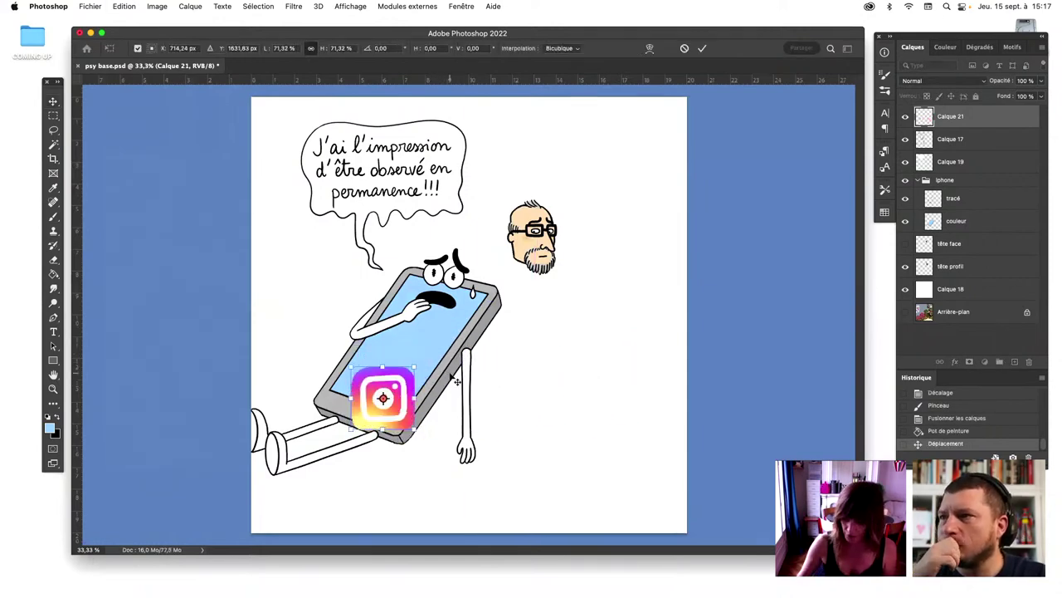
pyautogui.press('Return')
pyautogui.moveTo(456, 380); pyautogui.dragTo(476, 356)
# Distort and rotate the Instagram icon so it follows the tilted phone screen
pyautogui.click(124, 7)
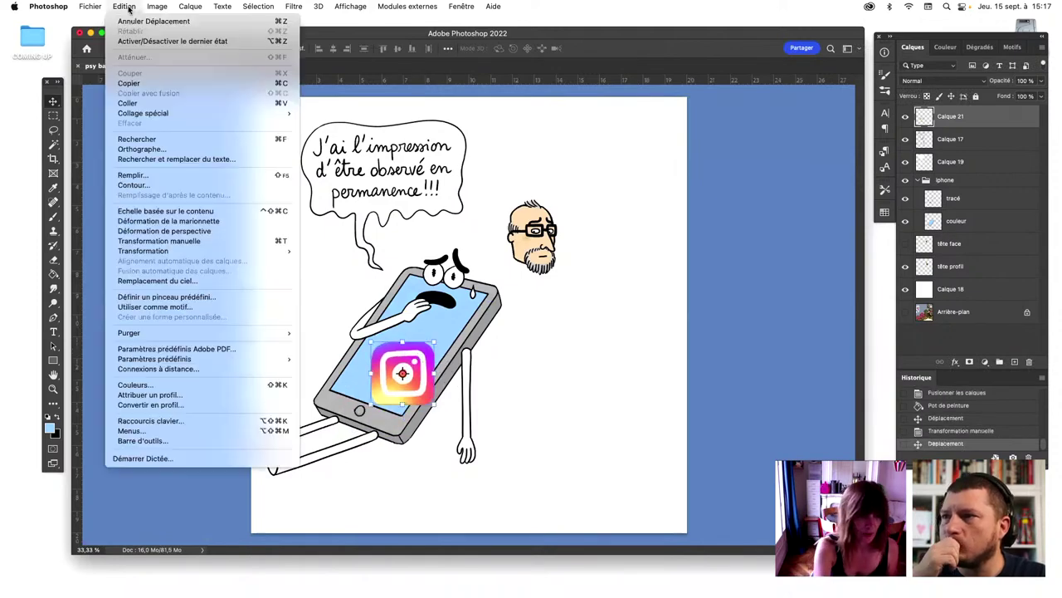
pyautogui.moveTo(143, 251)
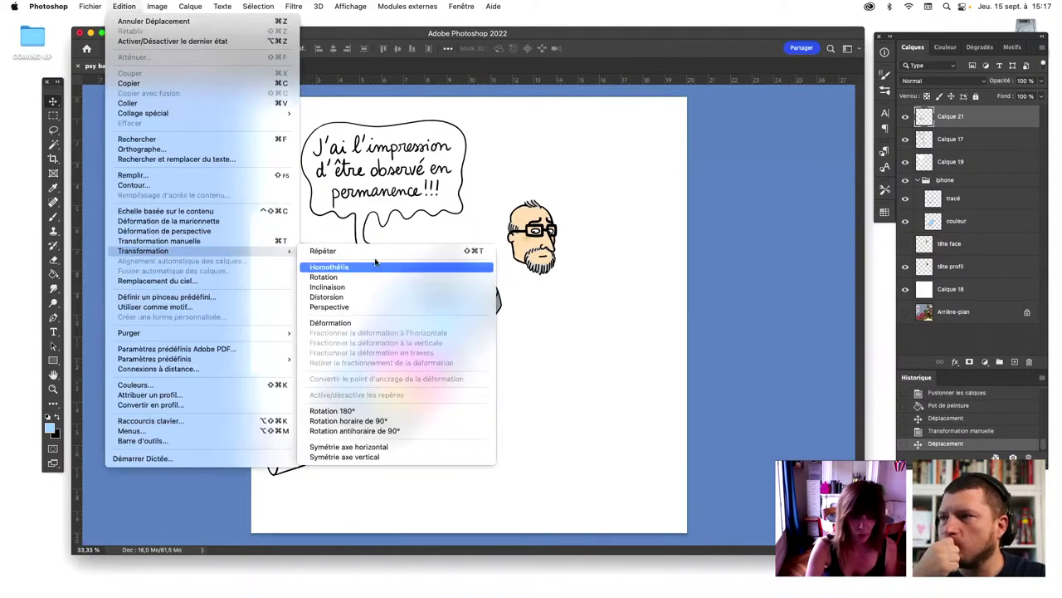
pyautogui.click(377, 296)
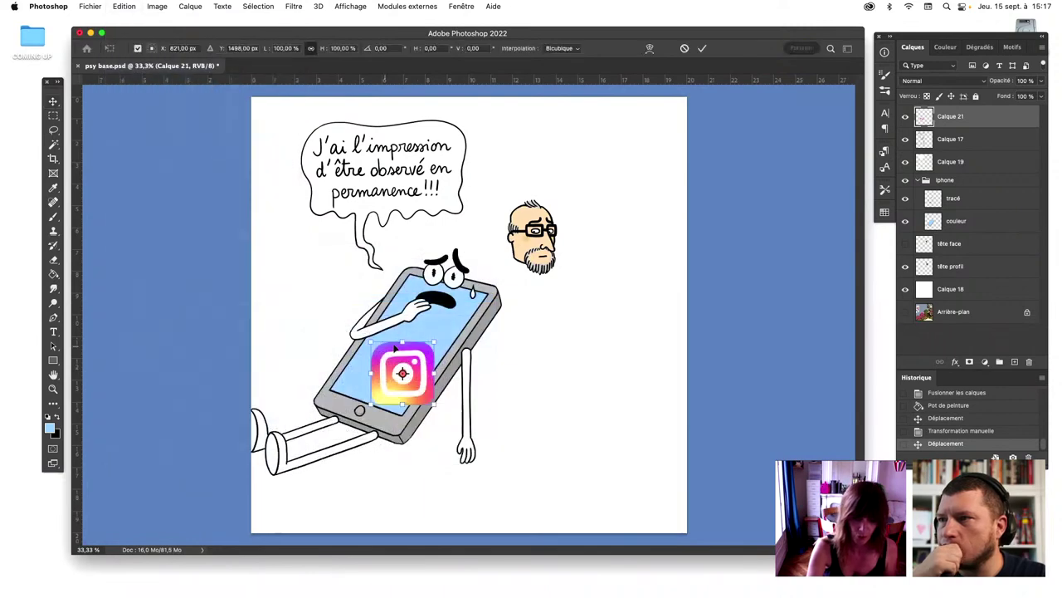
pyautogui.moveTo(371, 341); pyautogui.dragTo(352, 383)
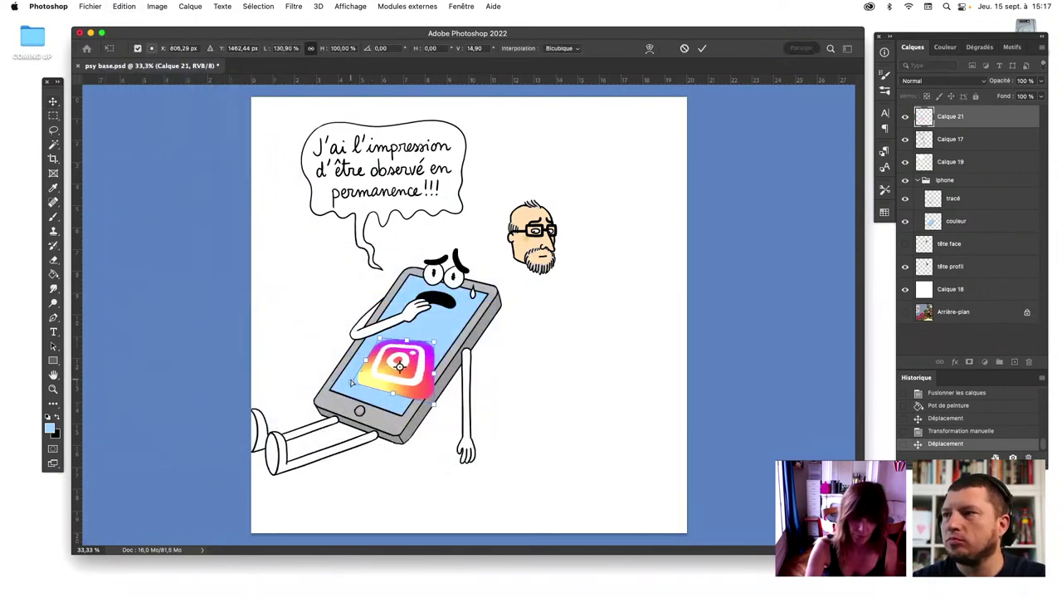
pyautogui.moveTo(450, 337)
pyautogui.mouseDown()
pyautogui.moveTo(396, 404)
pyautogui.moveTo(422, 371)
pyautogui.moveTo(406, 398)
pyautogui.mouseUp()
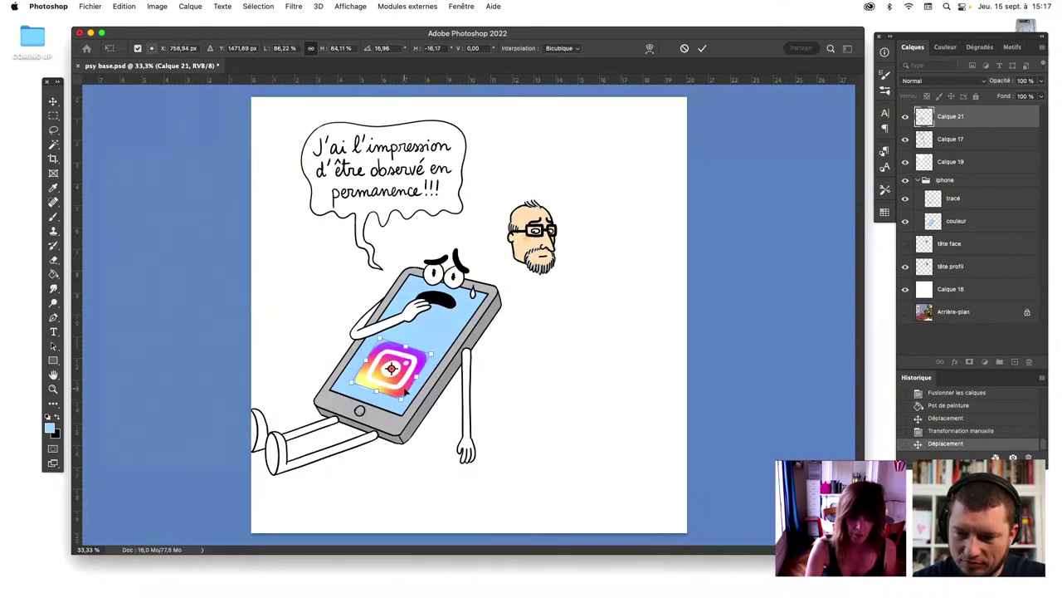
pyautogui.press('Return')
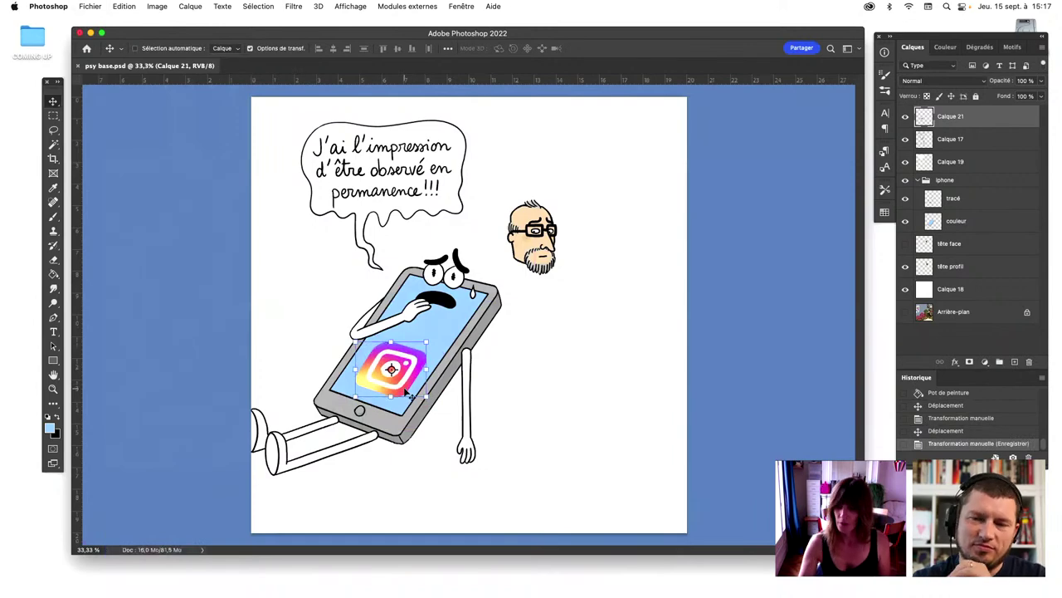
pyautogui.click(956, 223)
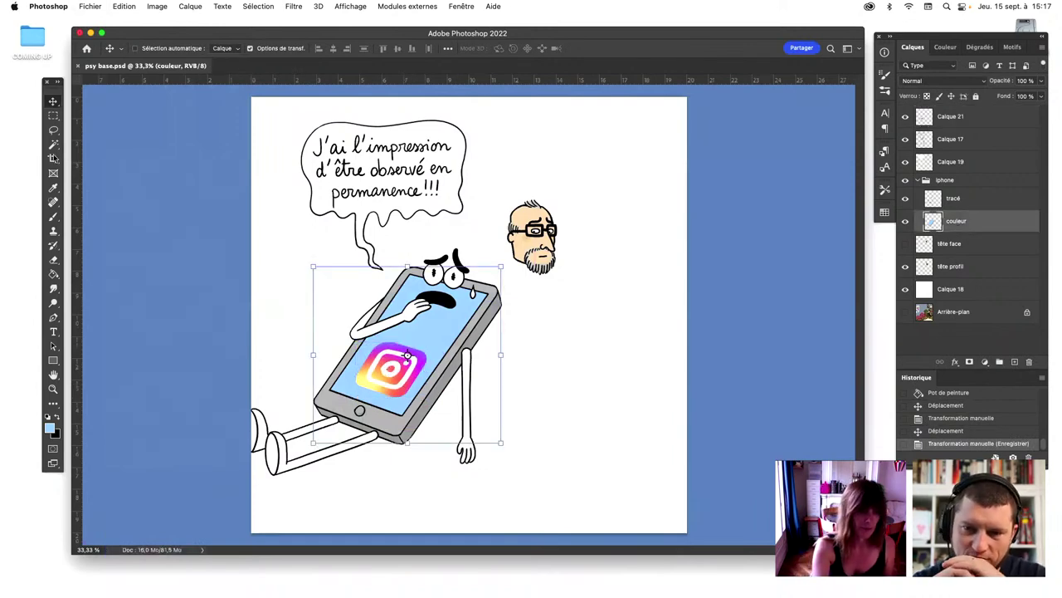
# Fill the phone screen with the light blue foreground colour using the Paint Bucket
pyautogui.click(53, 188)
pyautogui.click(50, 427)
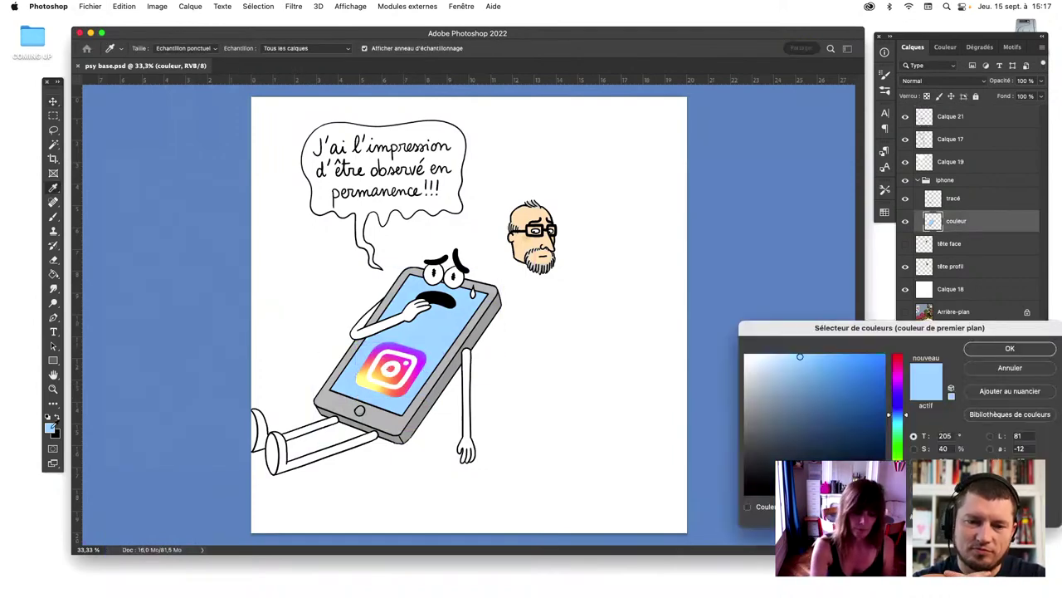
pyautogui.click(996, 352)
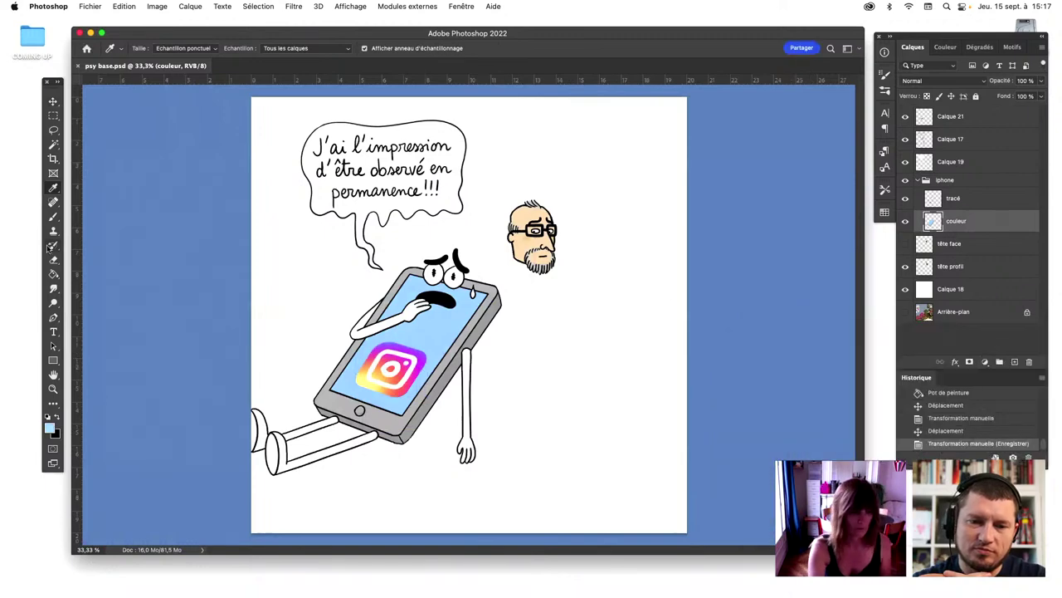
pyautogui.press('g')
pyautogui.click(462, 329)
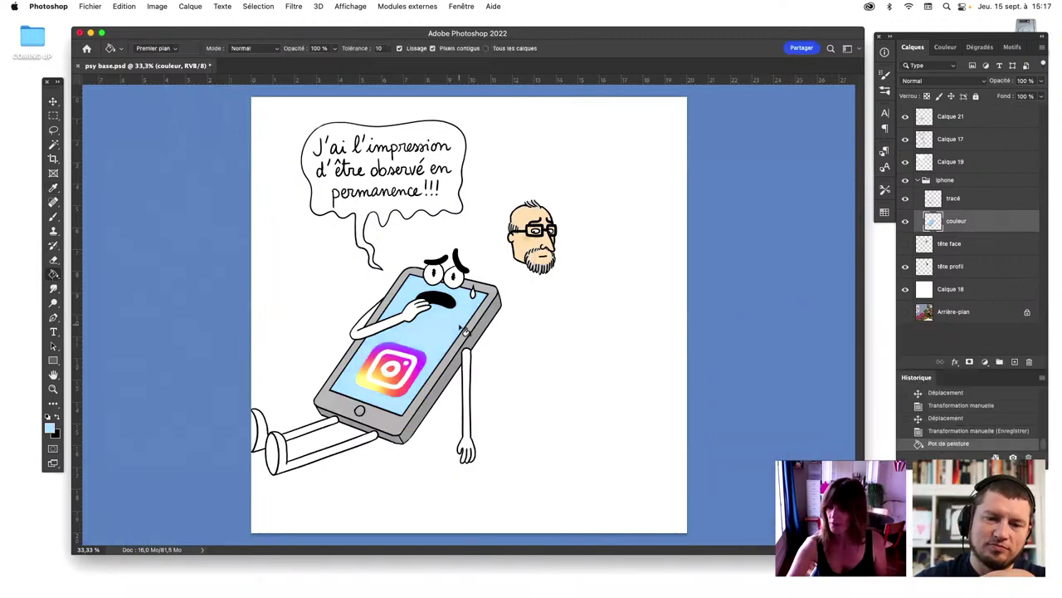
# Show the office background, hide the white layer and front-facing head, then save the file
pyautogui.click(906, 243)
pyautogui.click(905, 312)
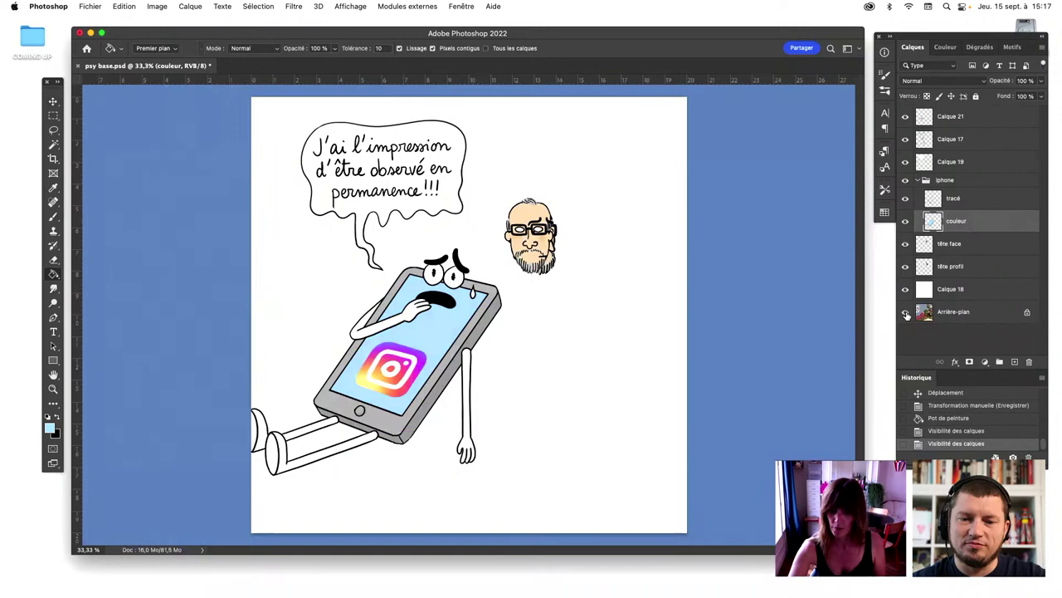
pyautogui.click(905, 243)
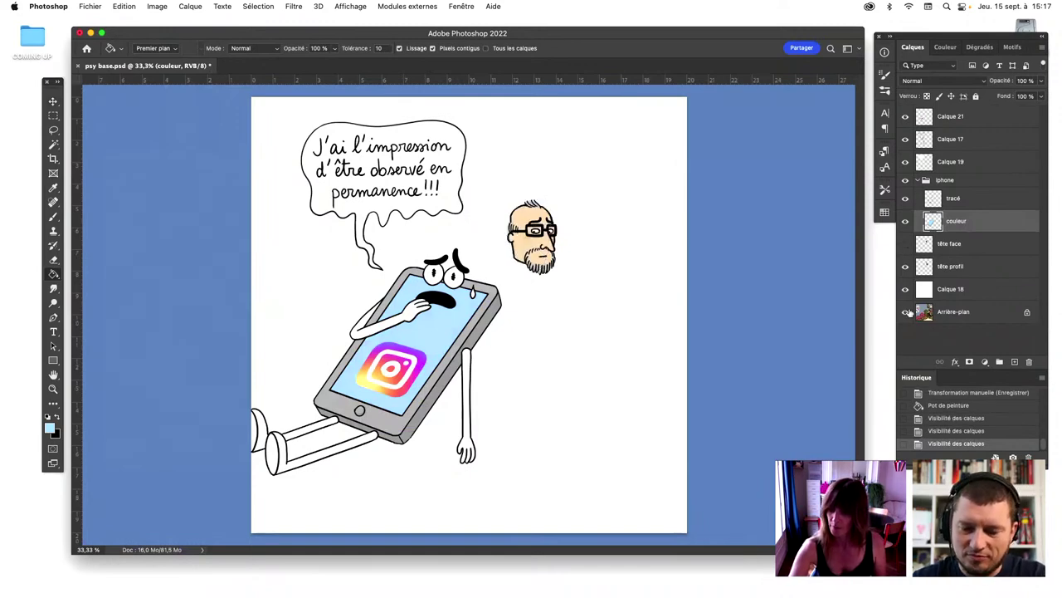
pyautogui.click(906, 244)
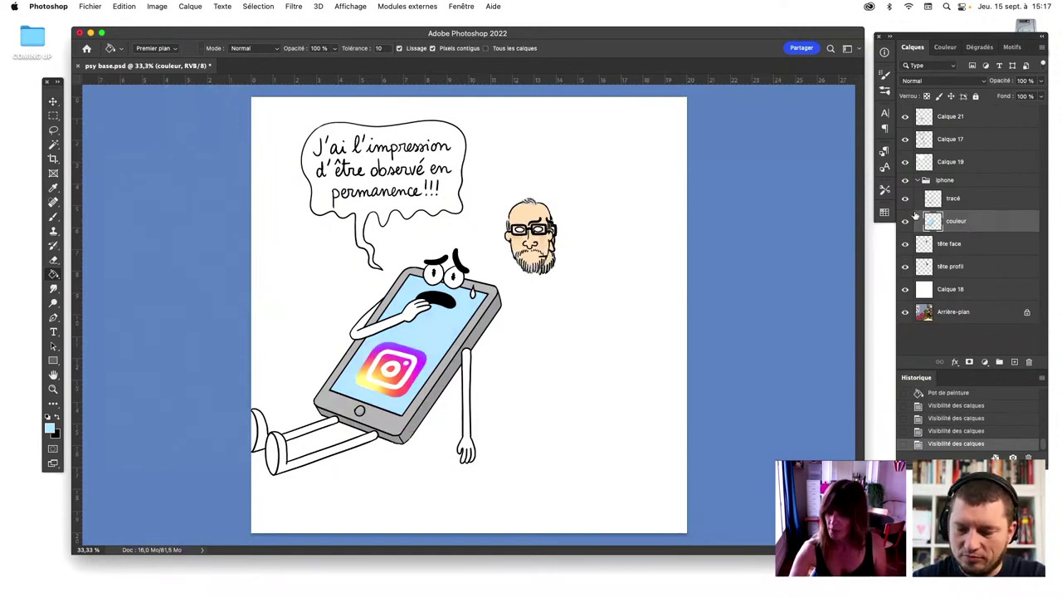
pyautogui.click(906, 289)
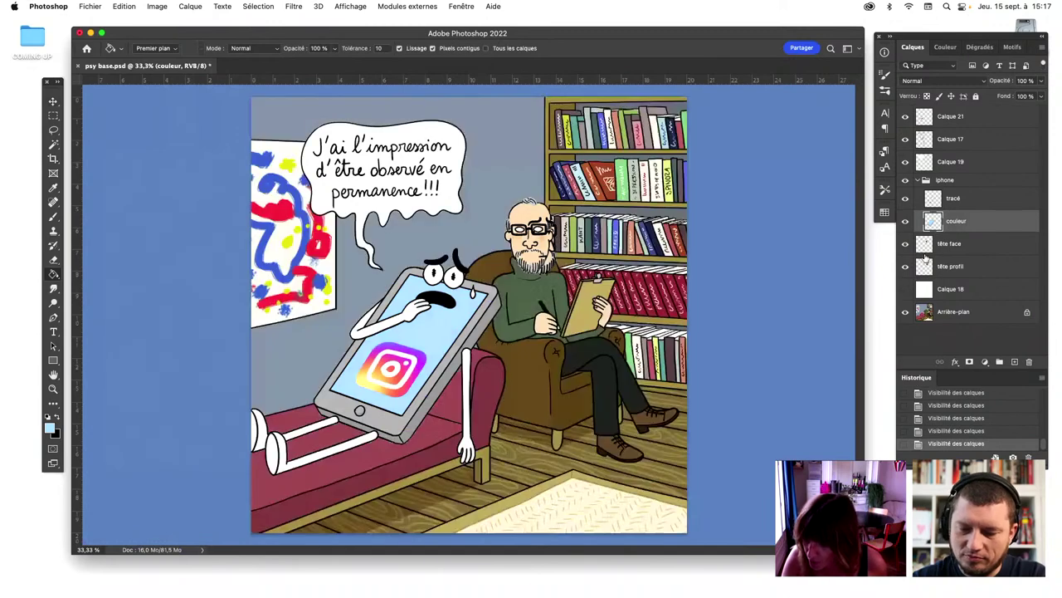
pyautogui.click(906, 244)
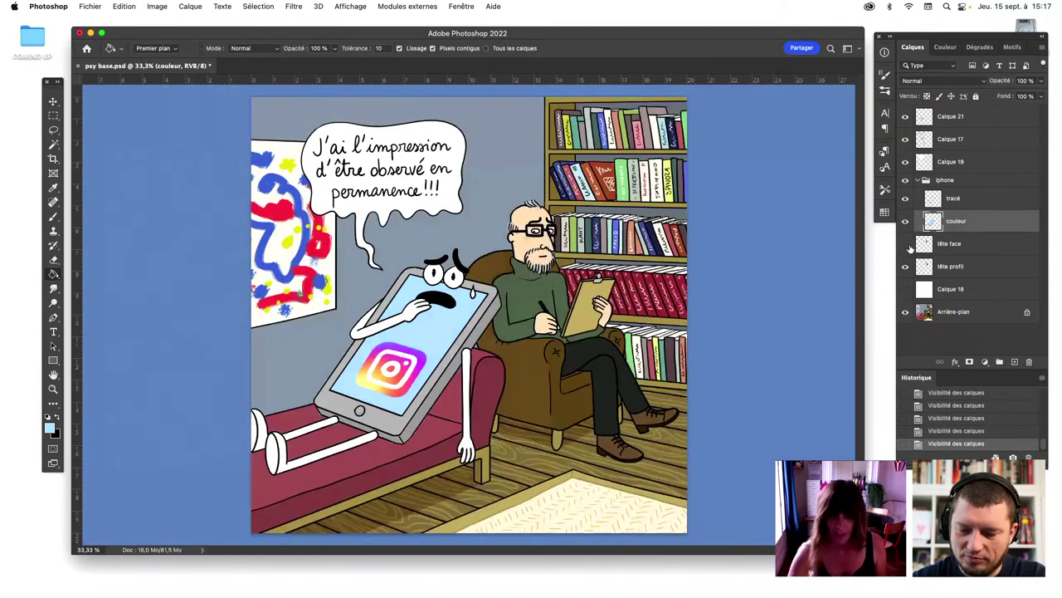
pyautogui.press('super+s')
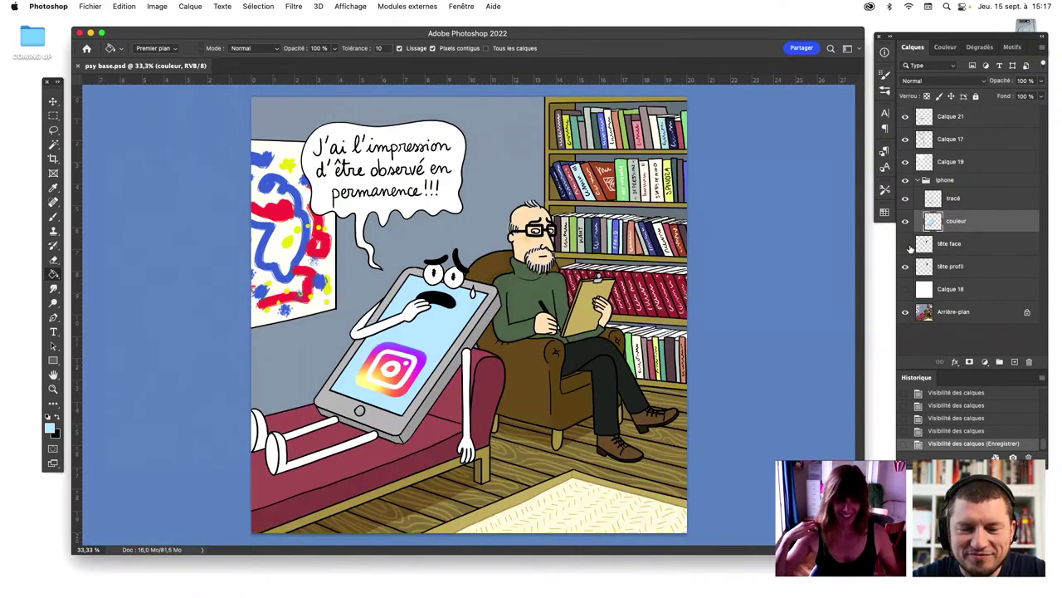
# Add a new layer above Calque 18 with Multiply (Produit) blending
pyautogui.click(965, 287)
pyautogui.click(1014, 361)
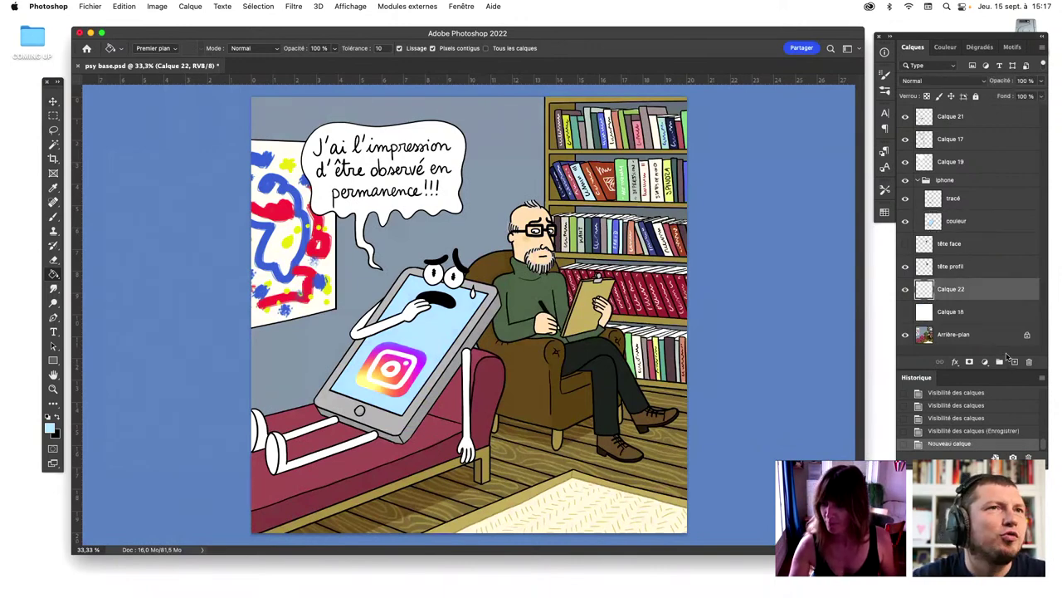
pyautogui.click(942, 80)
pyautogui.click(924, 119)
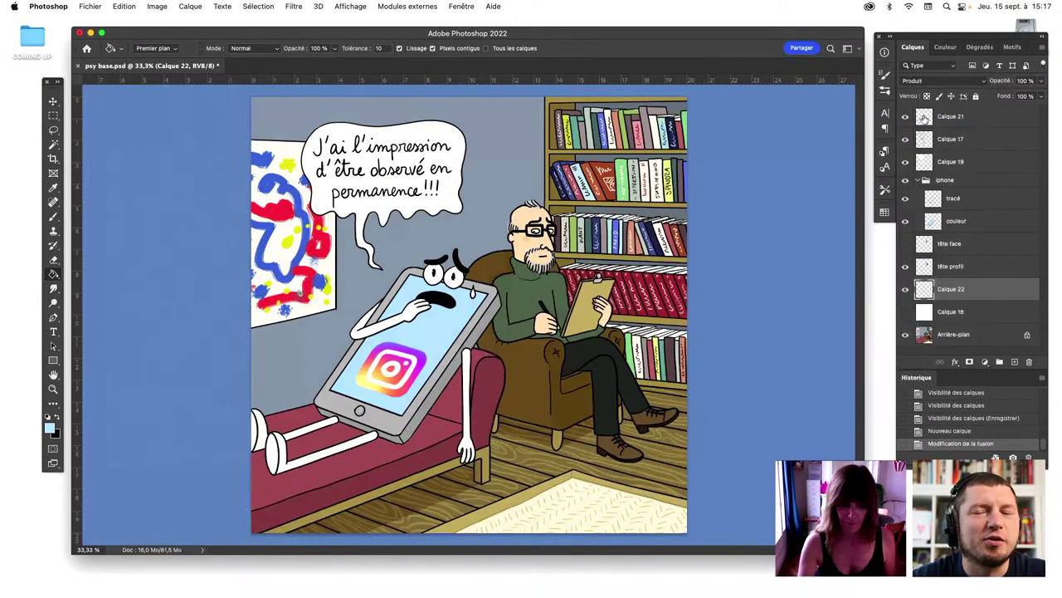
# Pick a very pale blue and paint a first shading stroke with a 71 px brush
pyautogui.click(49, 428)
pyautogui.moveTo(765, 365); pyautogui.dragTo(751, 367)
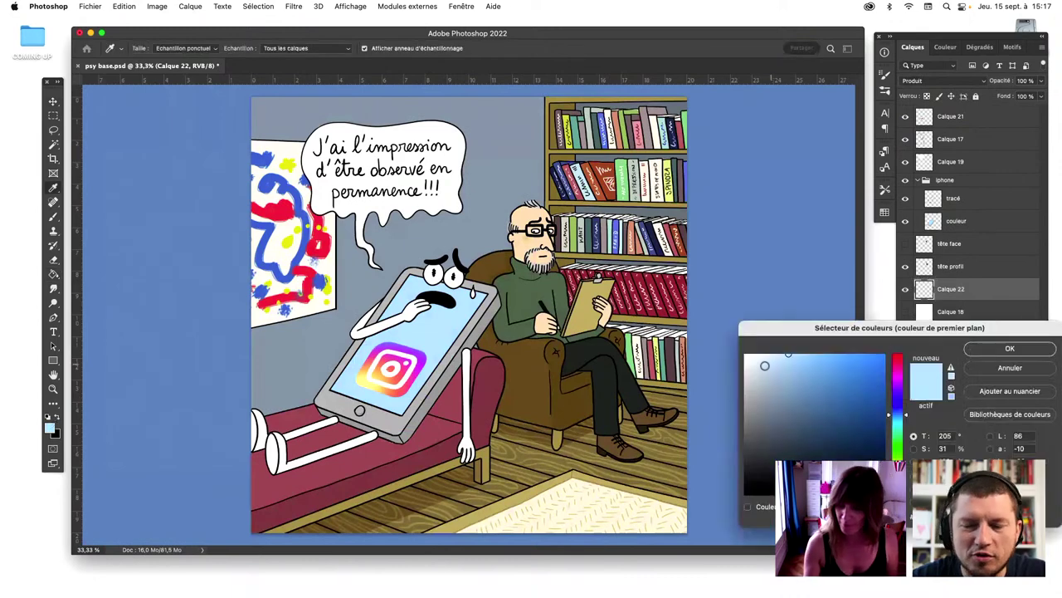
pyautogui.click(990, 349)
pyautogui.click(53, 217)
pyautogui.click(143, 49)
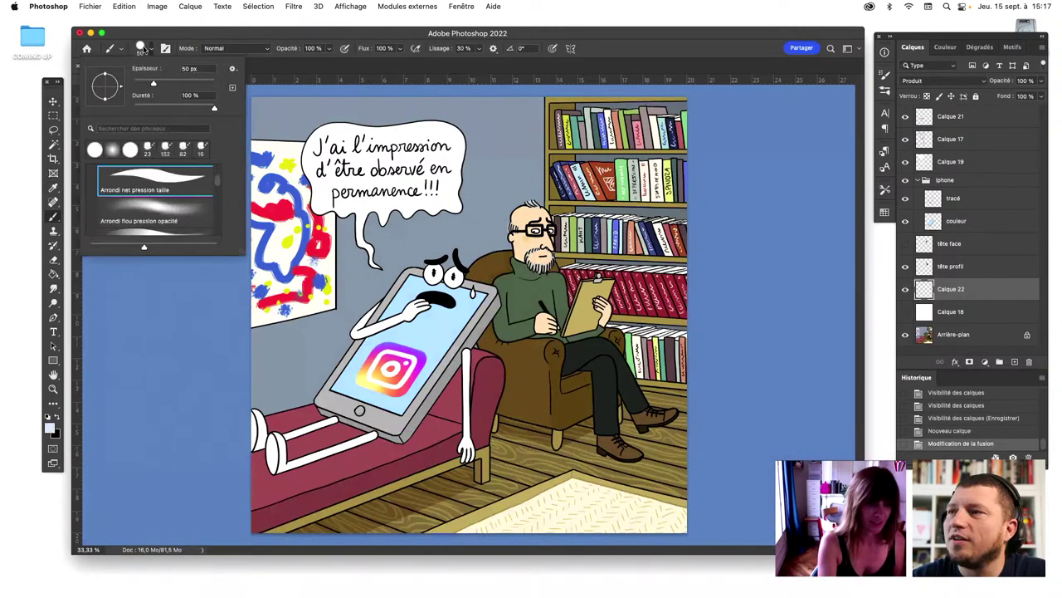
pyautogui.moveTo(158, 83); pyautogui.dragTo(163, 83)
pyautogui.click(295, 439)
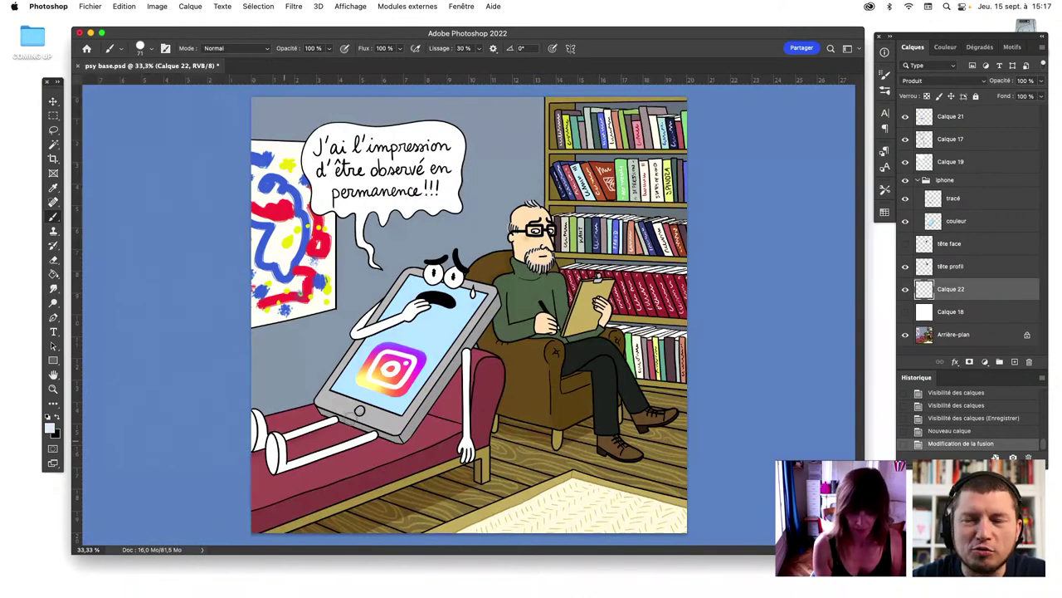
pyautogui.moveTo(358, 415); pyautogui.dragTo(318, 465)
# Paint more pale shading along the phone's lower edge, with smoothing set to 0, undoing the last stroke
pyautogui.click(51, 429)
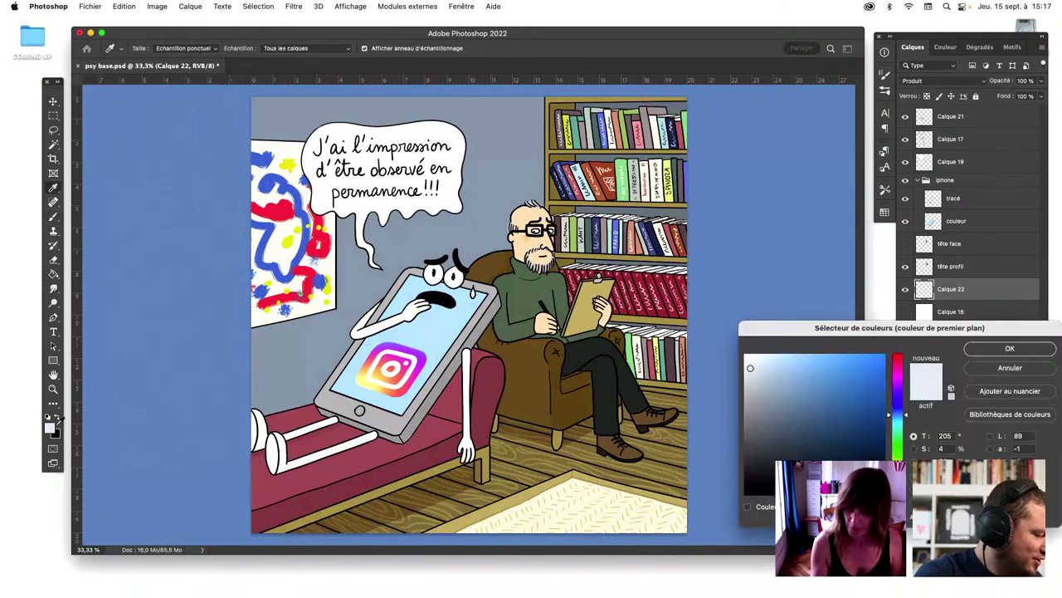
pyautogui.click(980, 350)
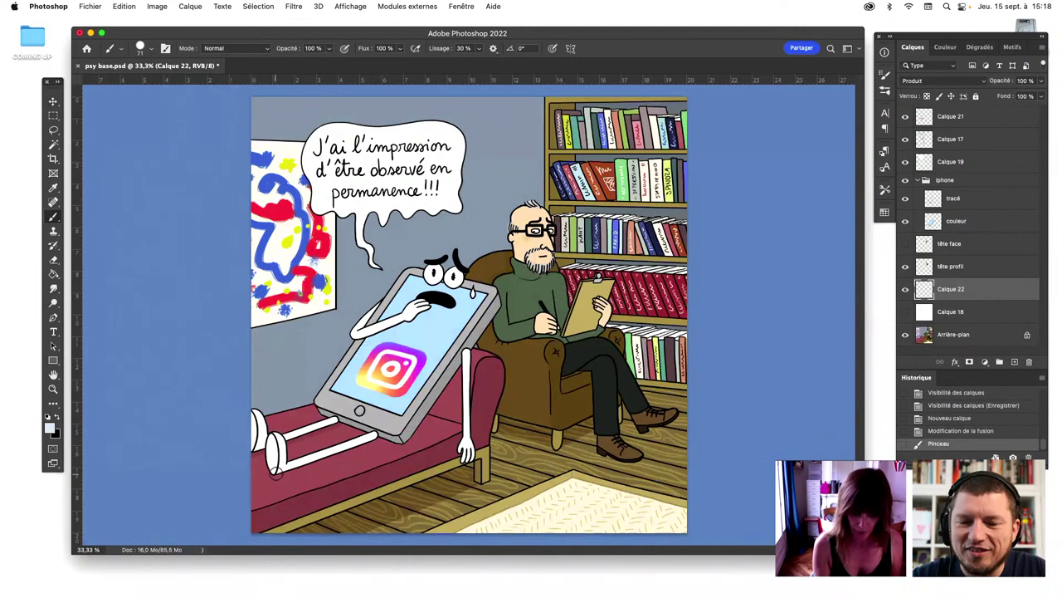
pyautogui.click(366, 440)
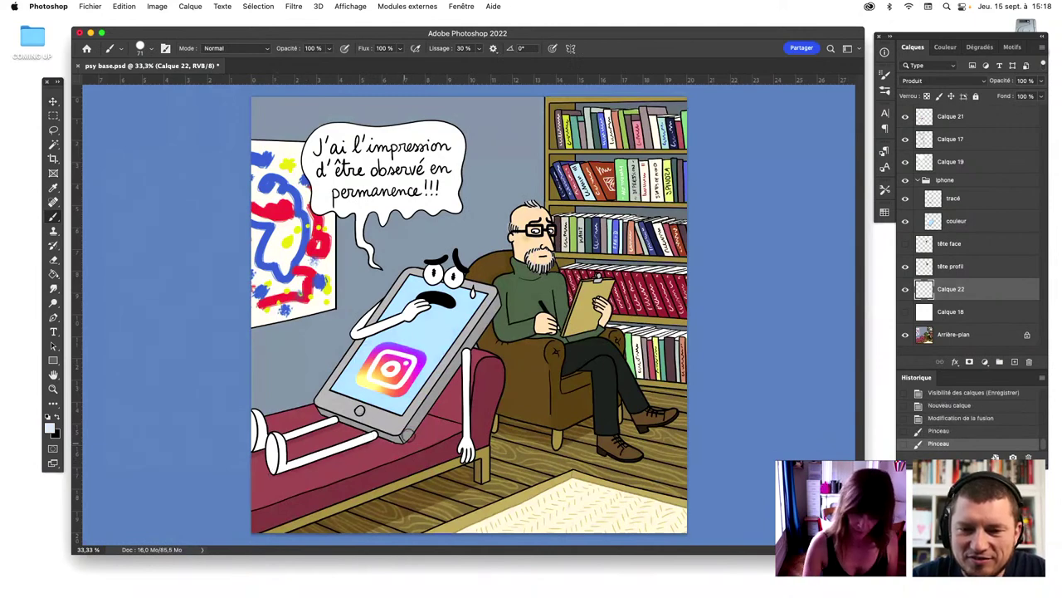
pyautogui.moveTo(415, 432); pyautogui.dragTo(444, 415)
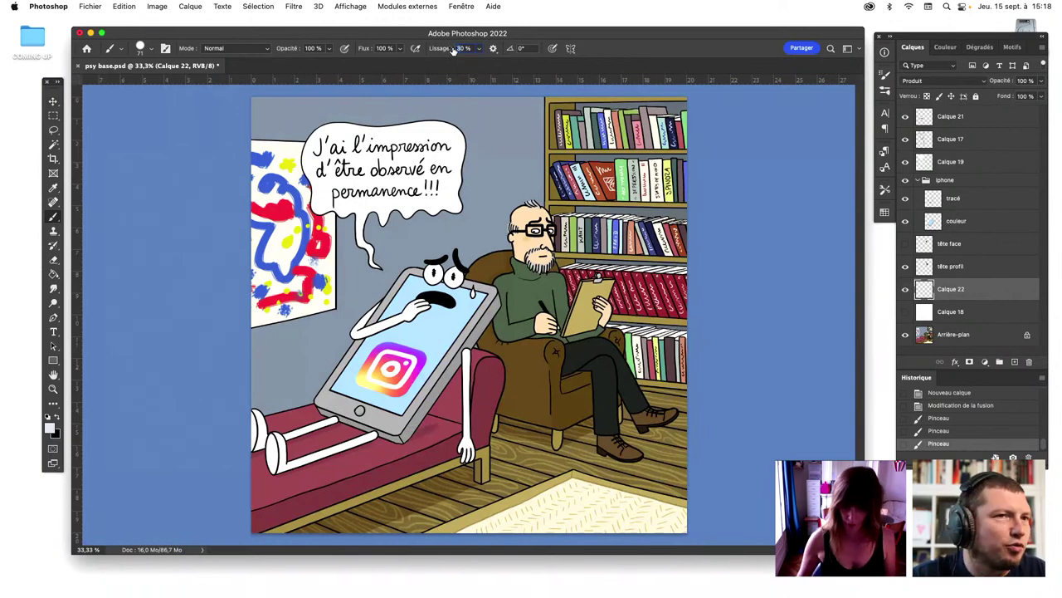
pyautogui.write('0')
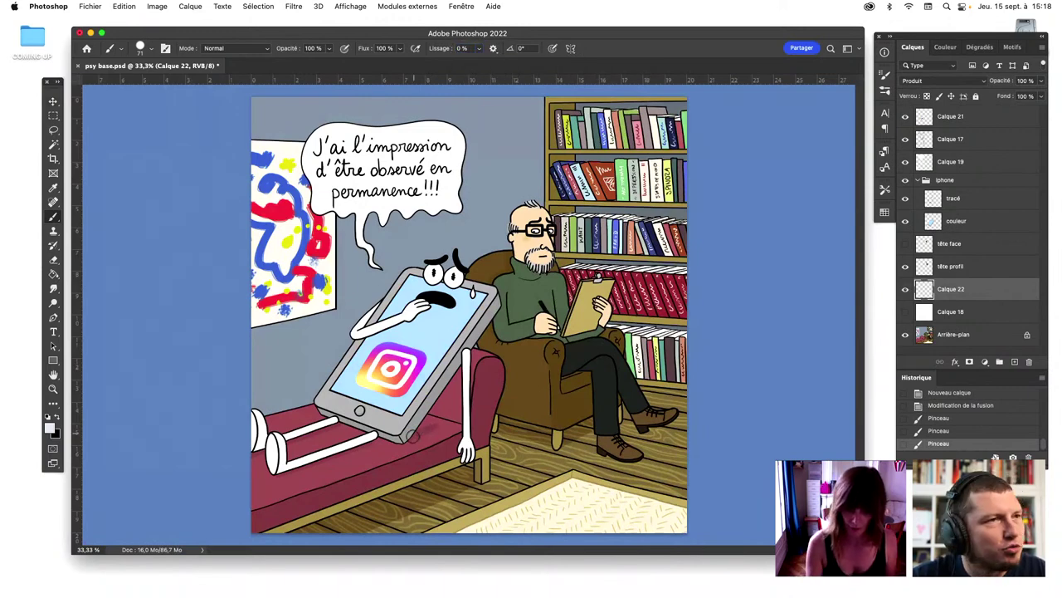
pyautogui.moveTo(415, 436); pyautogui.dragTo(454, 410)
pyautogui.hotkey('ctrl', 'z')
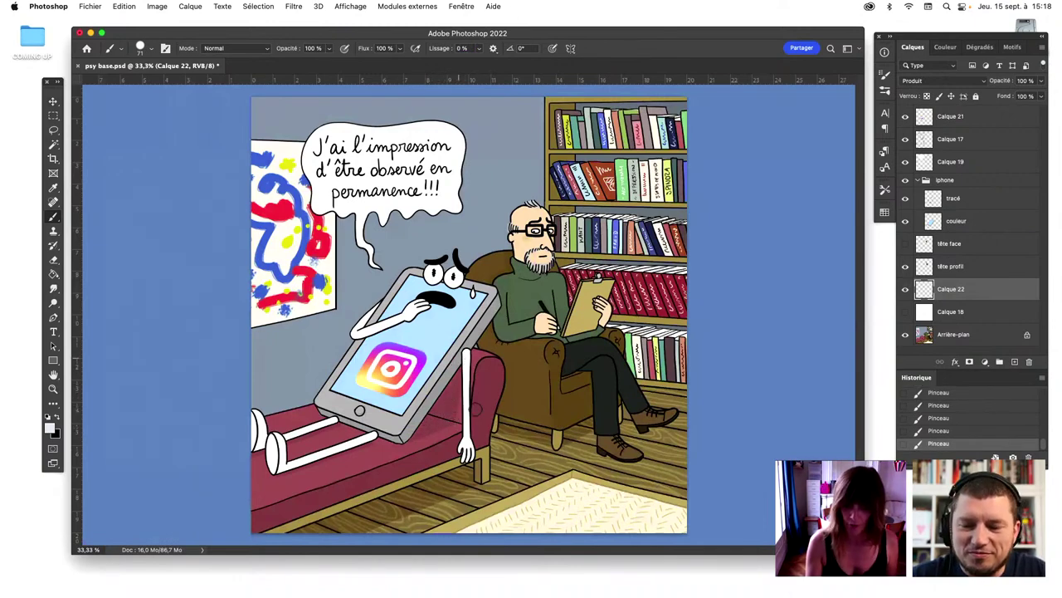
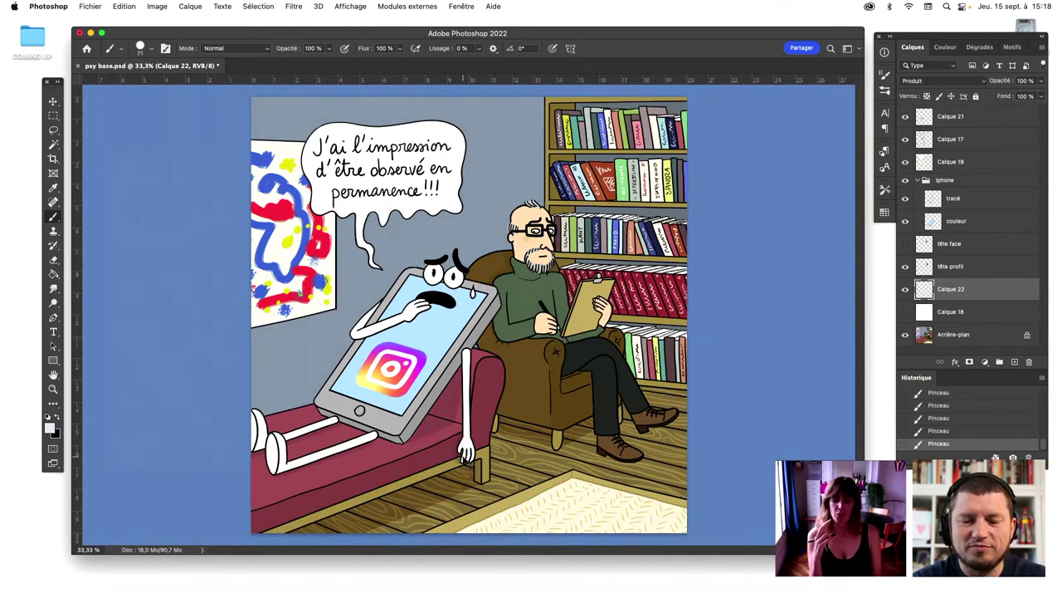
# Save the layered comic, then flatten the image to one layer, discarding hidden layers
pyautogui.hotkey('ctrl', 's')
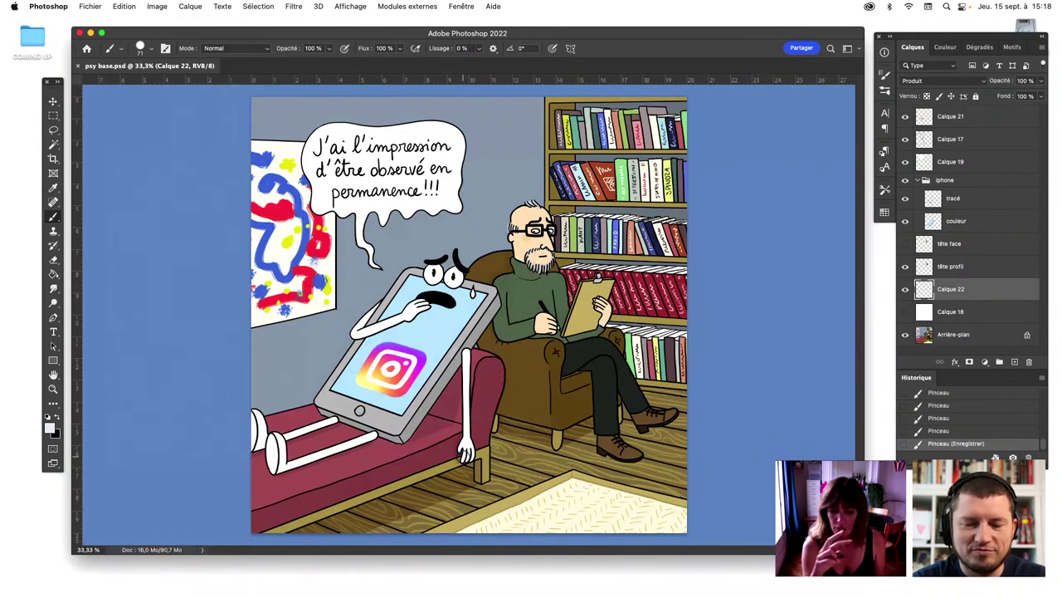
pyautogui.click(190, 7)
pyautogui.click(228, 422)
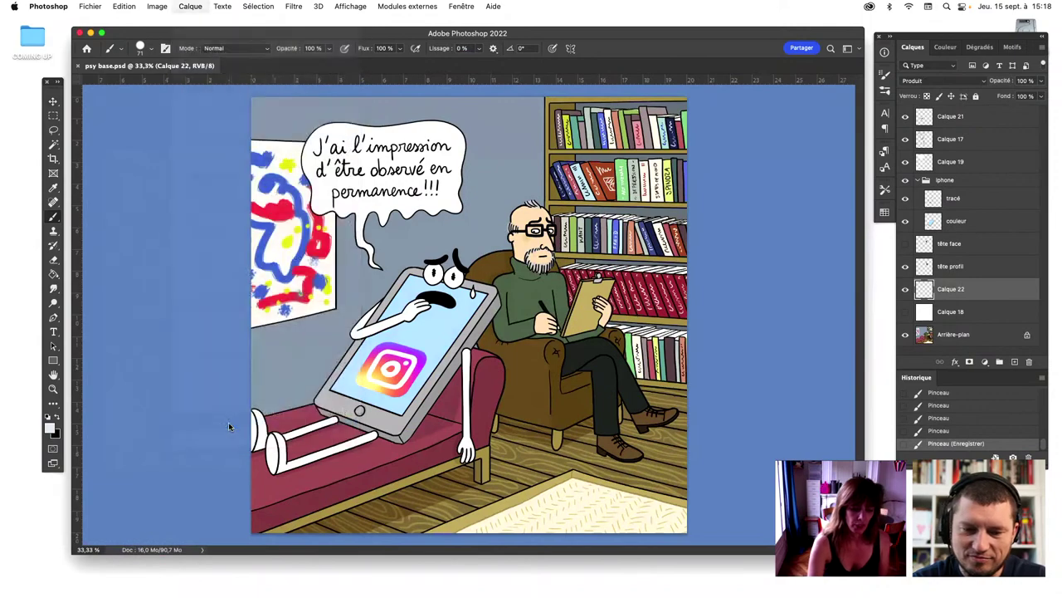
pyautogui.press('Return')
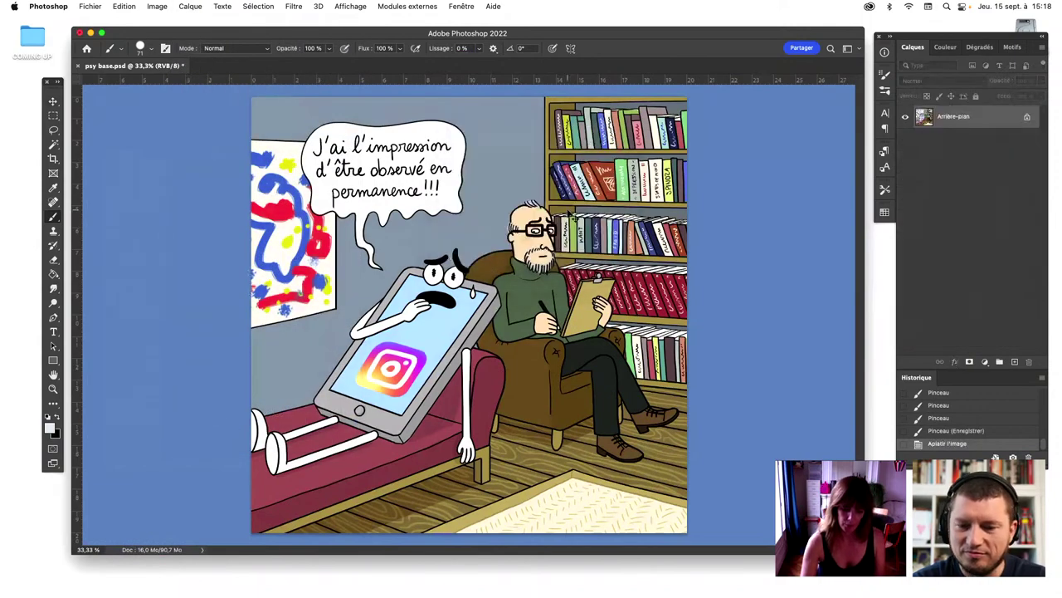
# Save the flattened comic as JPEG psy instagram.jpg in LIVE ADOBE and close it
pyautogui.press('super+shift+s')
pyautogui.click(587, 413)
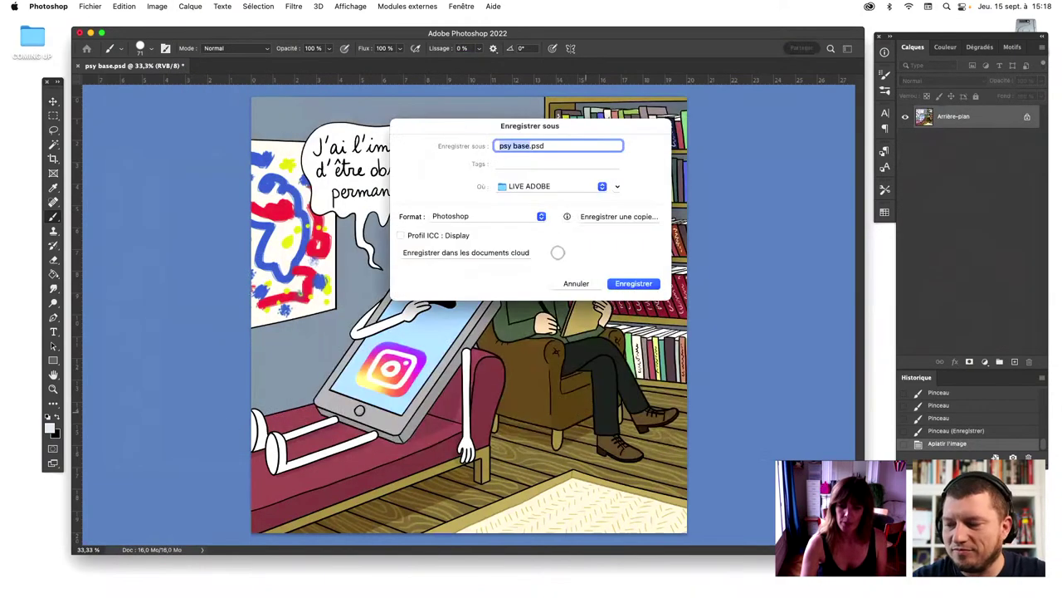
pyautogui.click(526, 217)
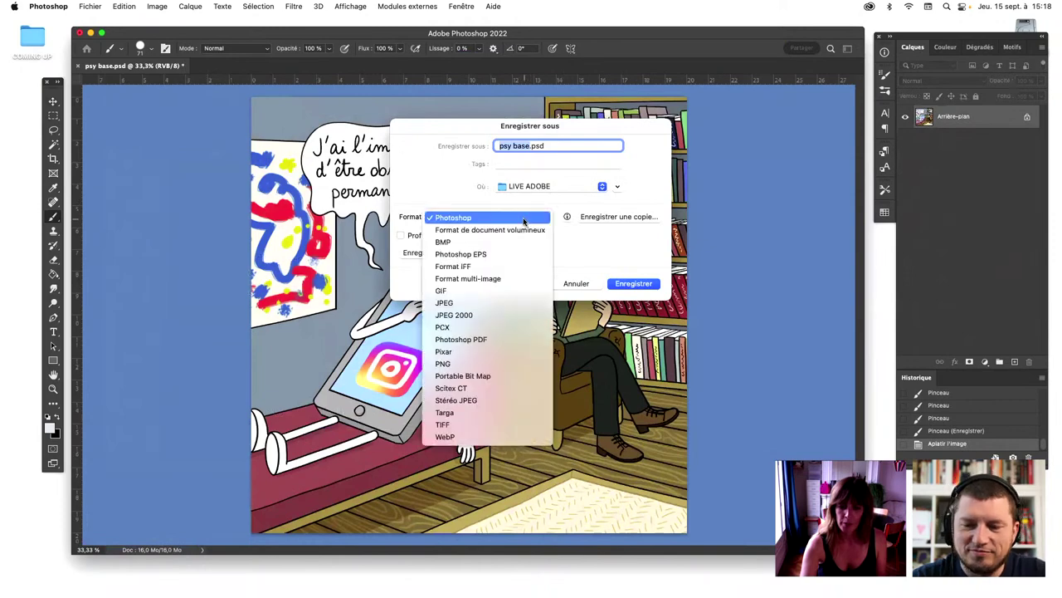
pyautogui.click(514, 302)
pyautogui.click(527, 145)
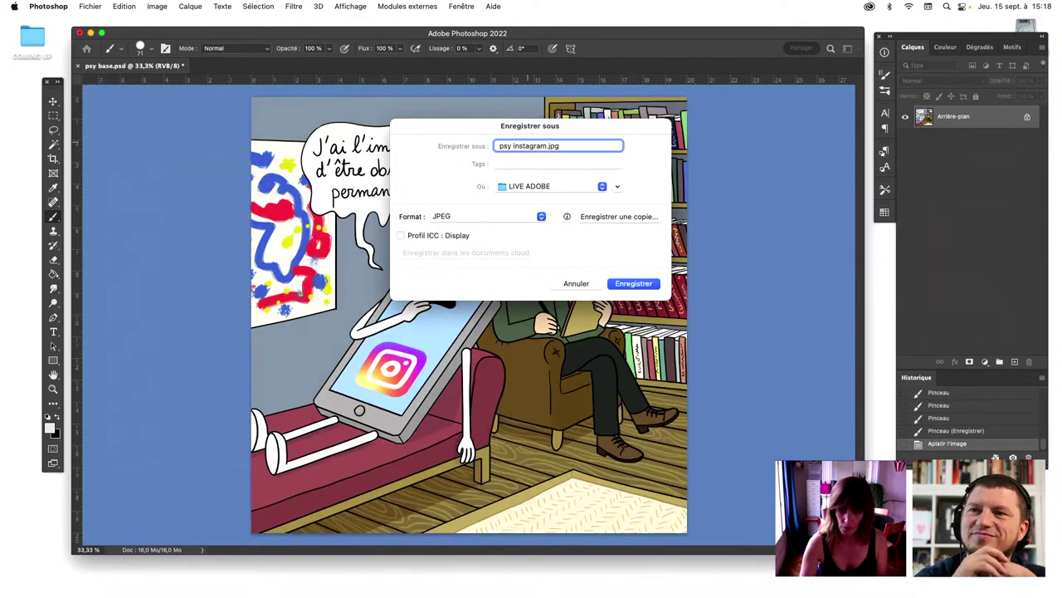
pyautogui.click(548, 187)
pyautogui.click(547, 188)
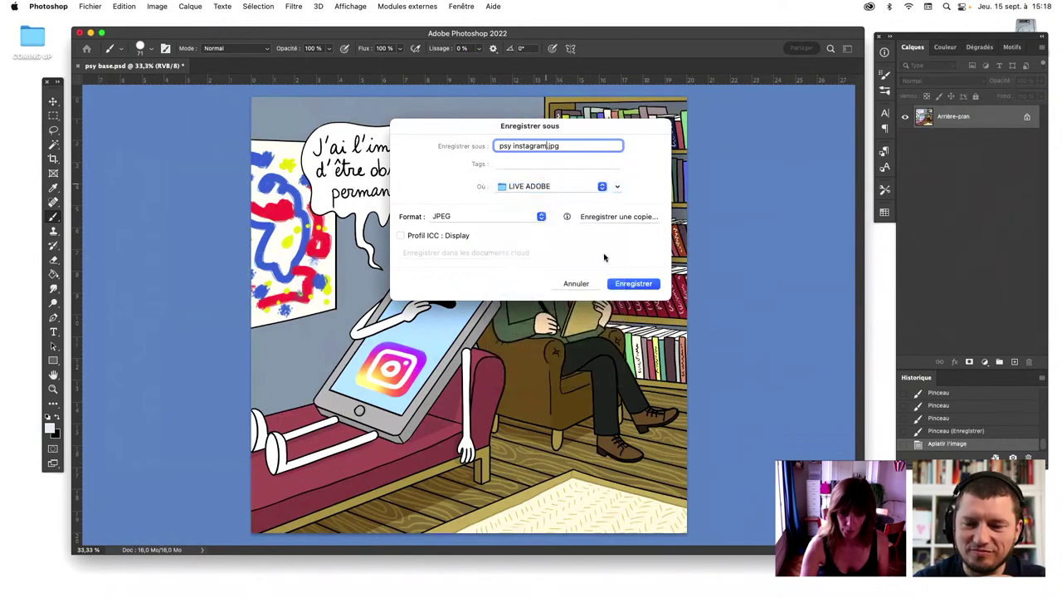
pyautogui.click(649, 285)
pyautogui.click(620, 166)
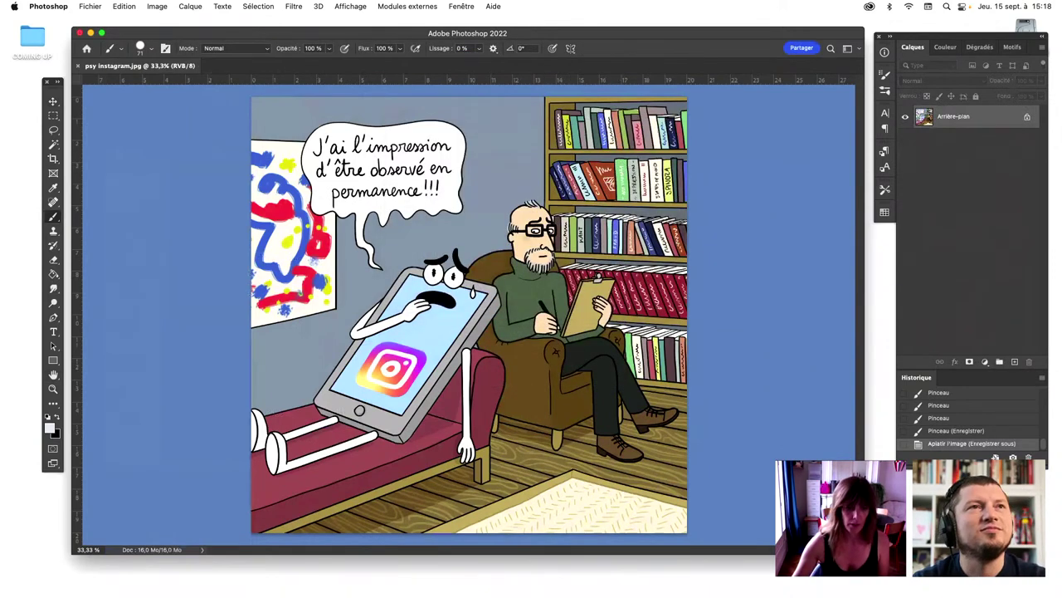
pyautogui.click(80, 33)
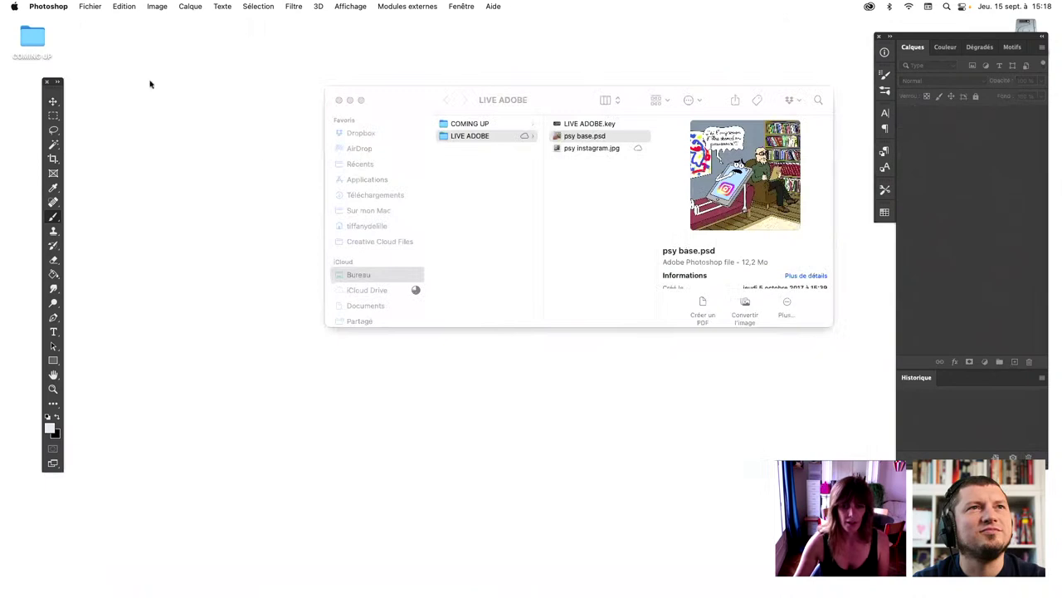
# Hide Photoshop, open the LIVE ADOBE folder and Quick Look psy instagram.jpg
pyautogui.click(338, 101)
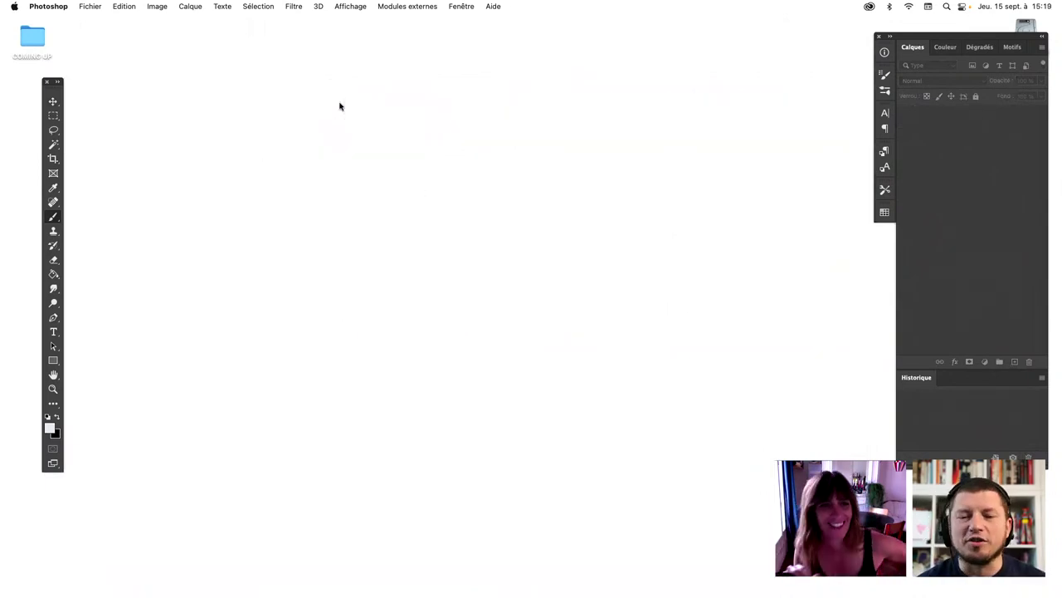
pyautogui.press('super+q')
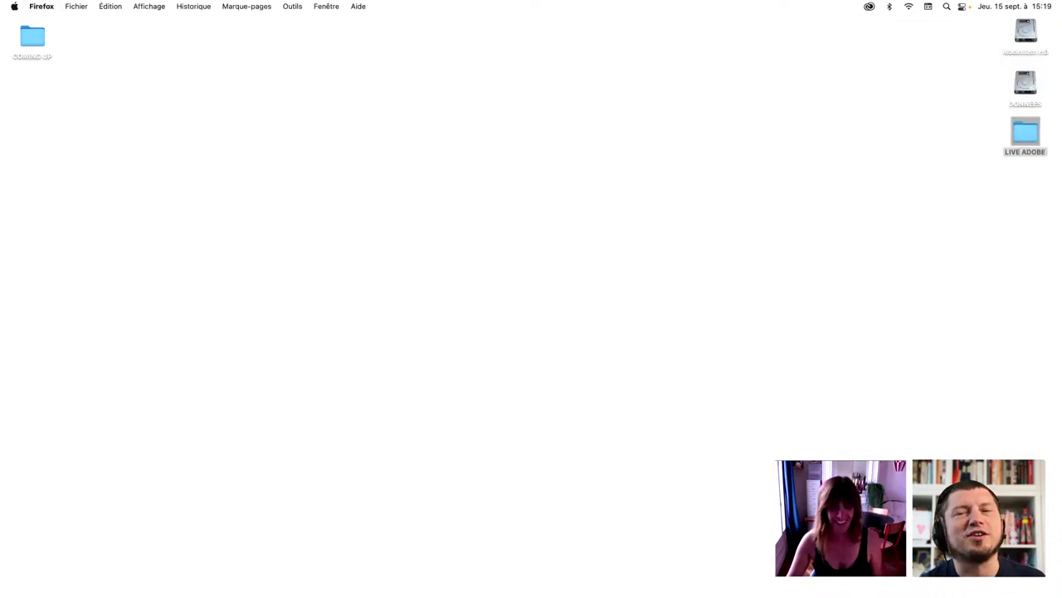
pyautogui.press('super+q')
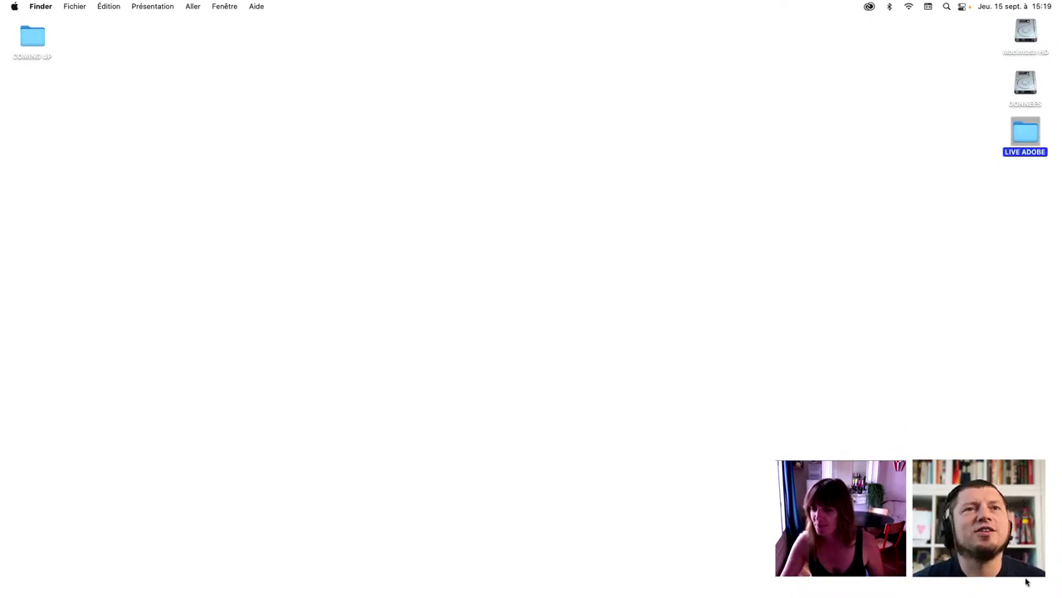
pyautogui.doubleClick(1032, 141)
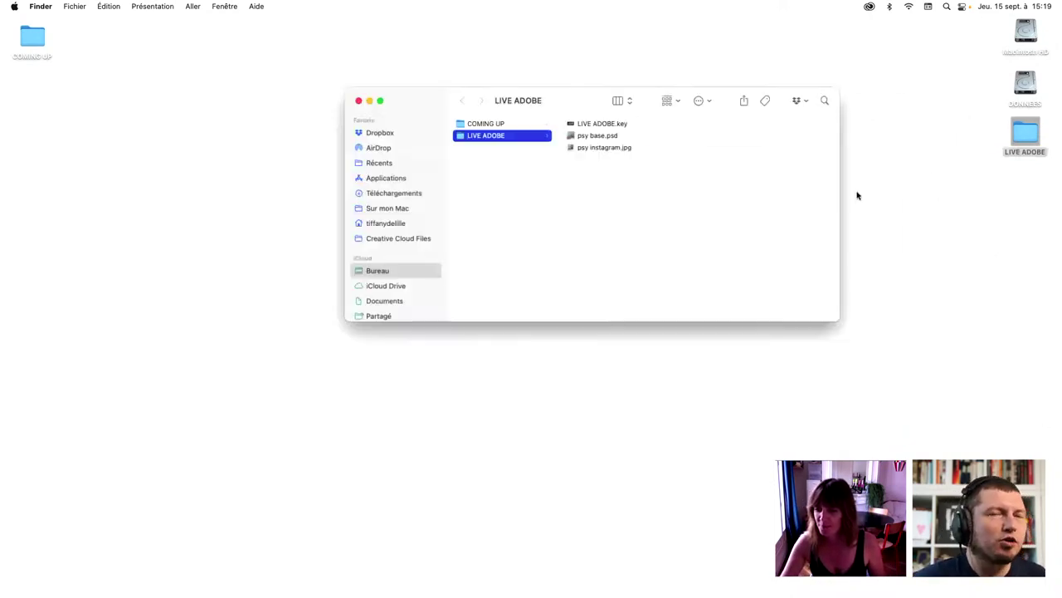
pyautogui.click(595, 150)
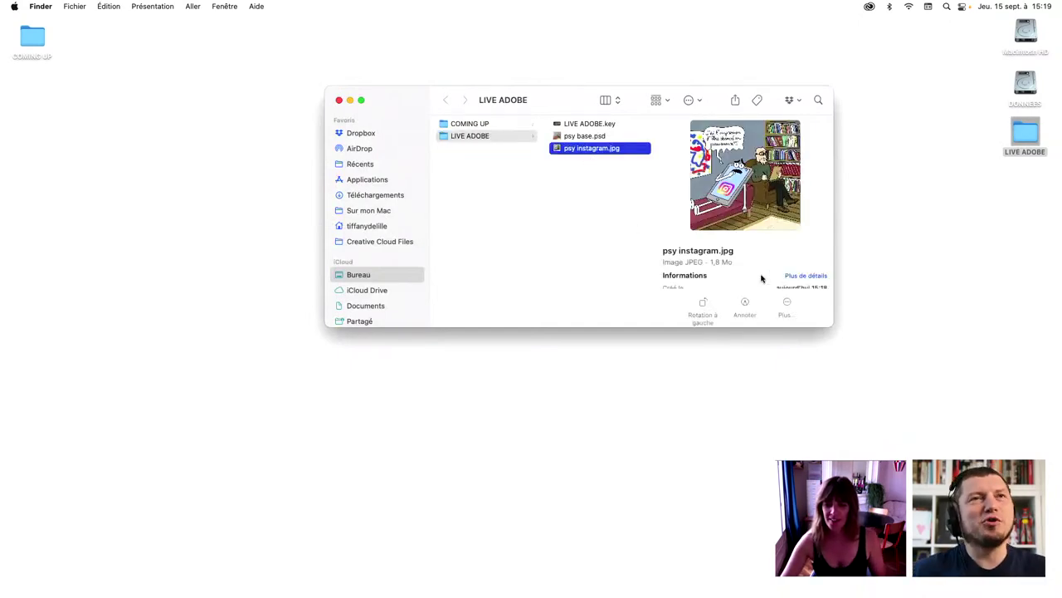
pyautogui.press('space')
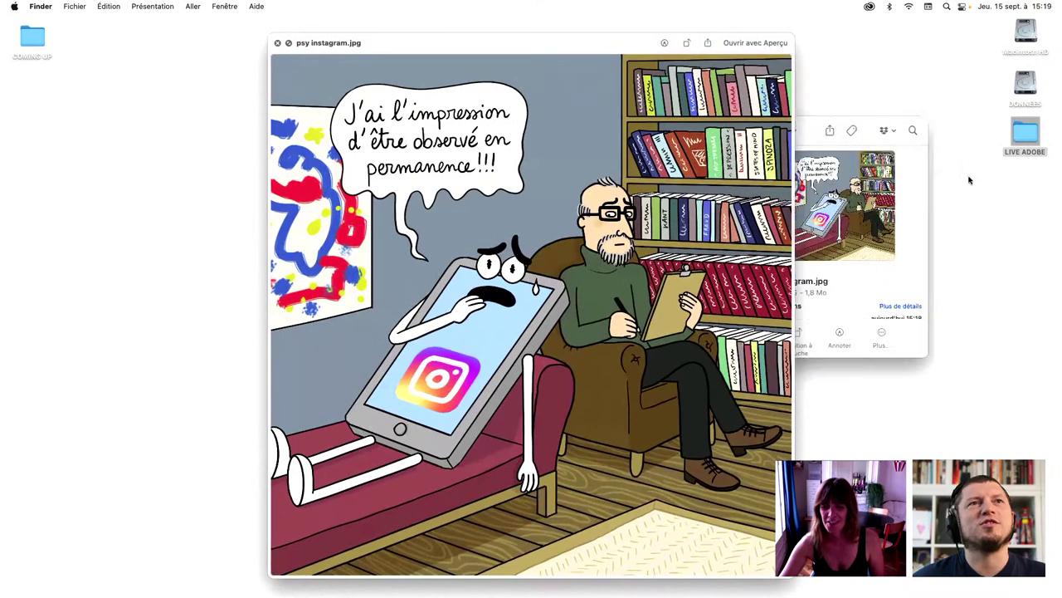
# Move and close the stray folder window, then reopen the LIVE ADOBE folder
pyautogui.moveTo(820, 119); pyautogui.dragTo(1017, 220)
pyautogui.moveTo(831, 208); pyautogui.dragTo(943, 225)
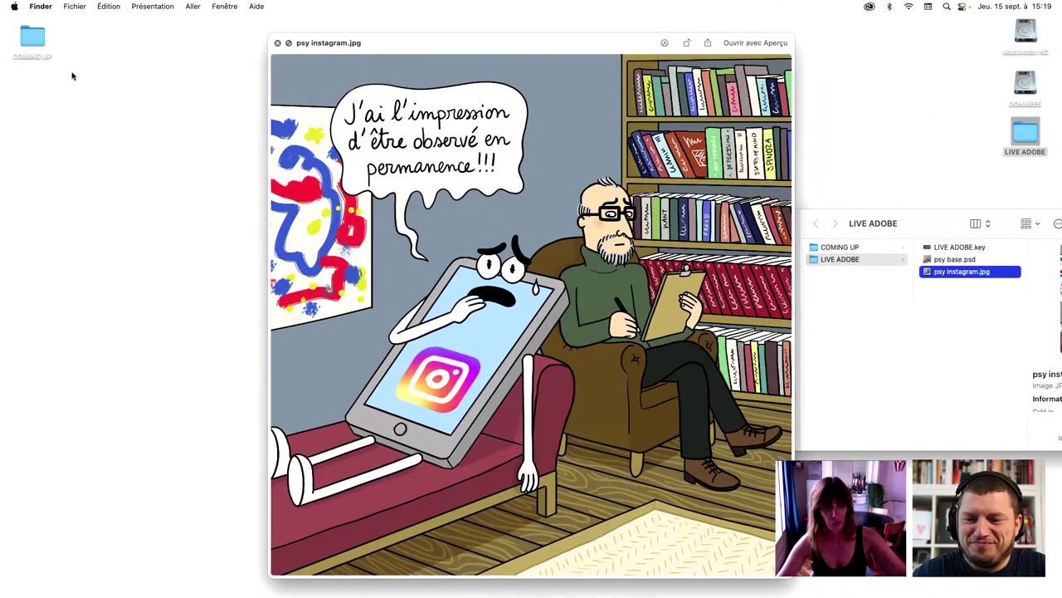
pyautogui.press('ctrl+super+s')
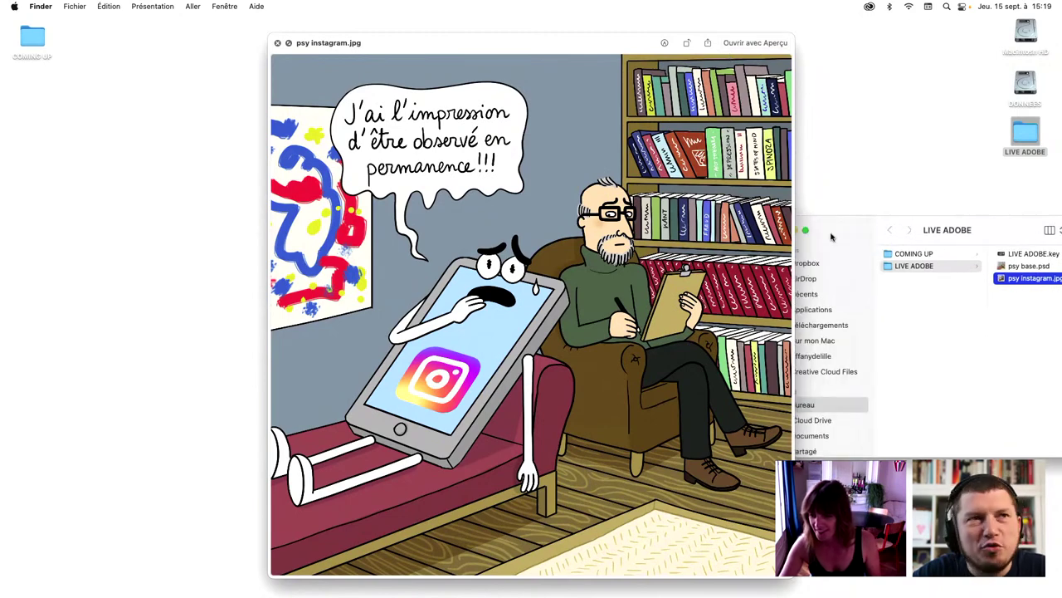
pyautogui.moveTo(848, 231); pyautogui.dragTo(874, 234)
pyautogui.click(845, 227)
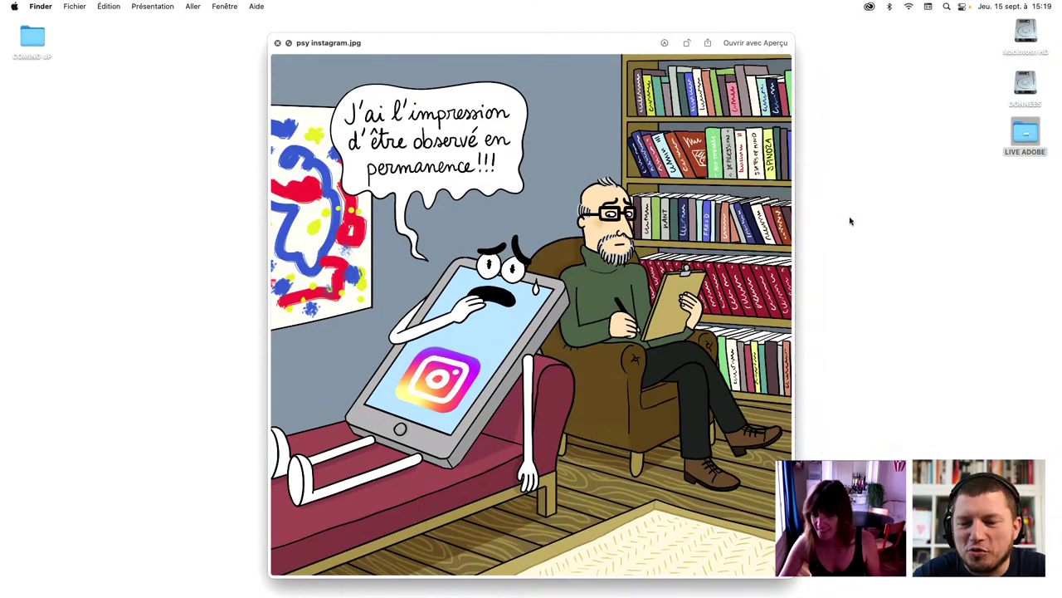
pyautogui.click(1019, 139)
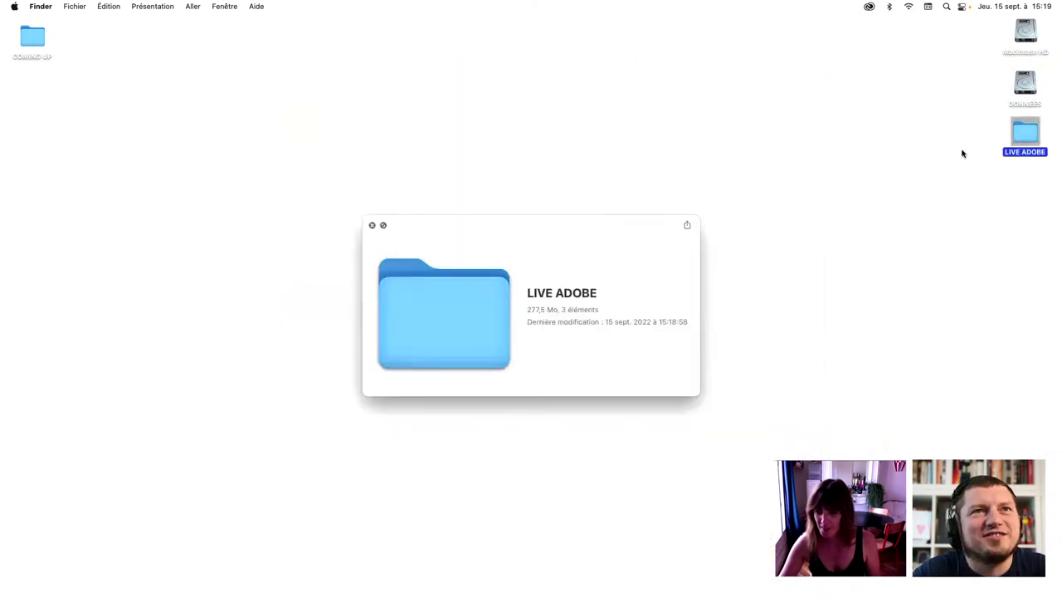
pyautogui.press('super+o')
# Open psy instagram.jpg in Aperçu, close the preview and folder windows
pyautogui.click(824, 274)
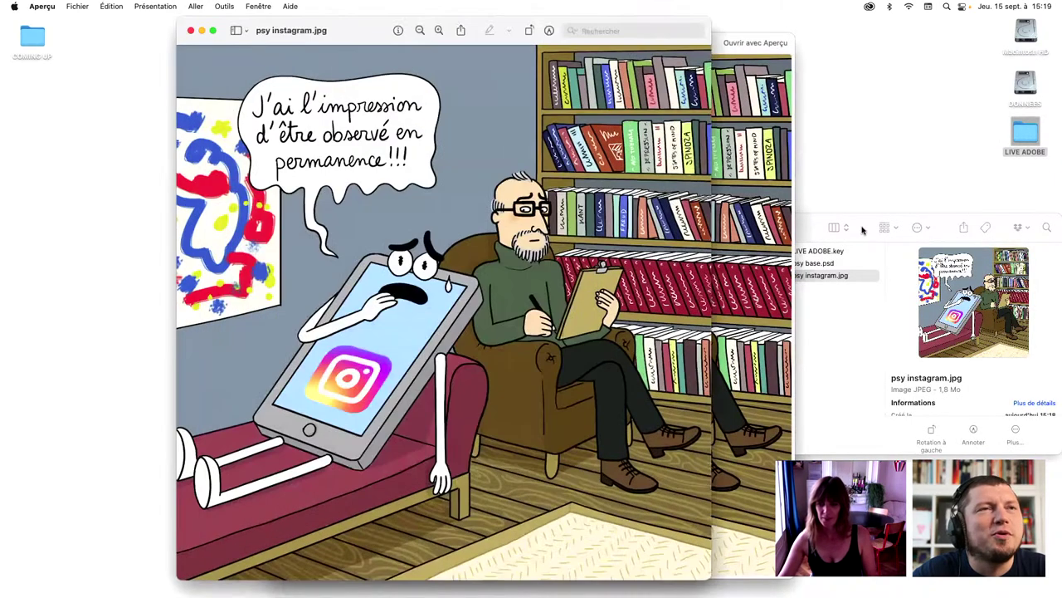
pyautogui.click(859, 226)
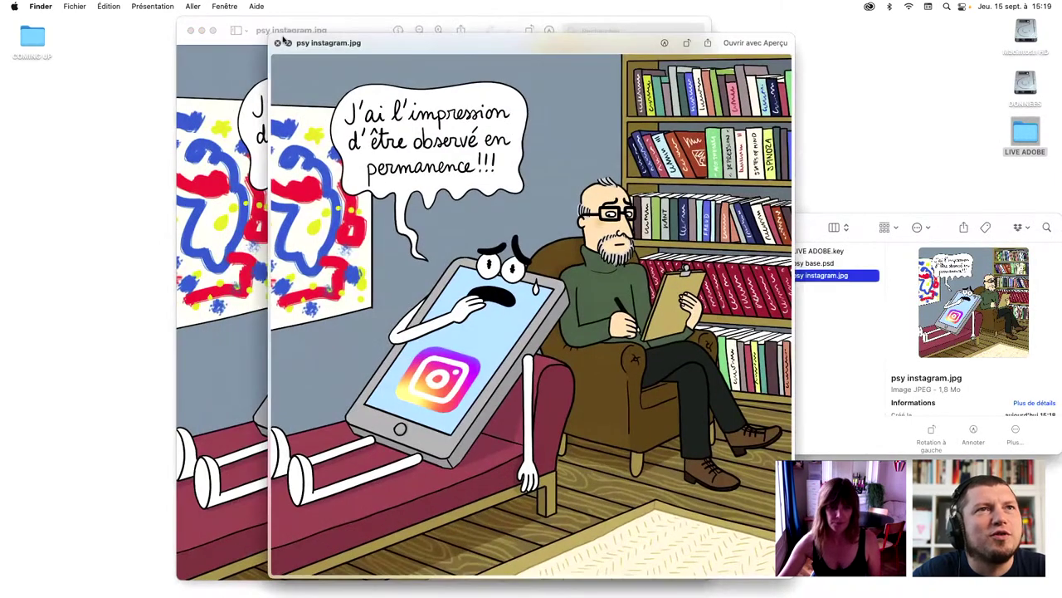
pyautogui.click(277, 43)
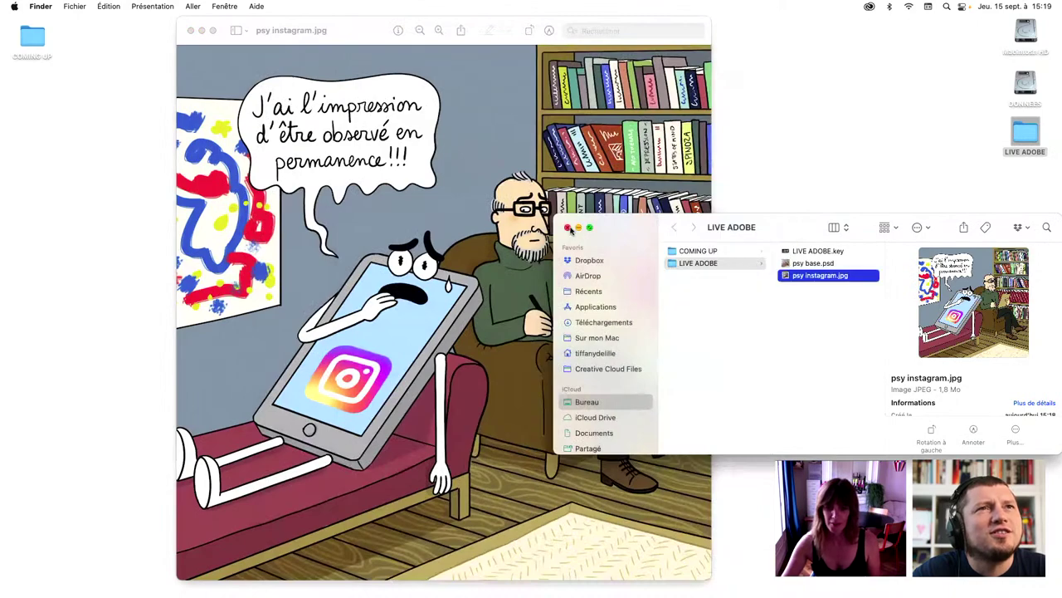
pyautogui.click(568, 228)
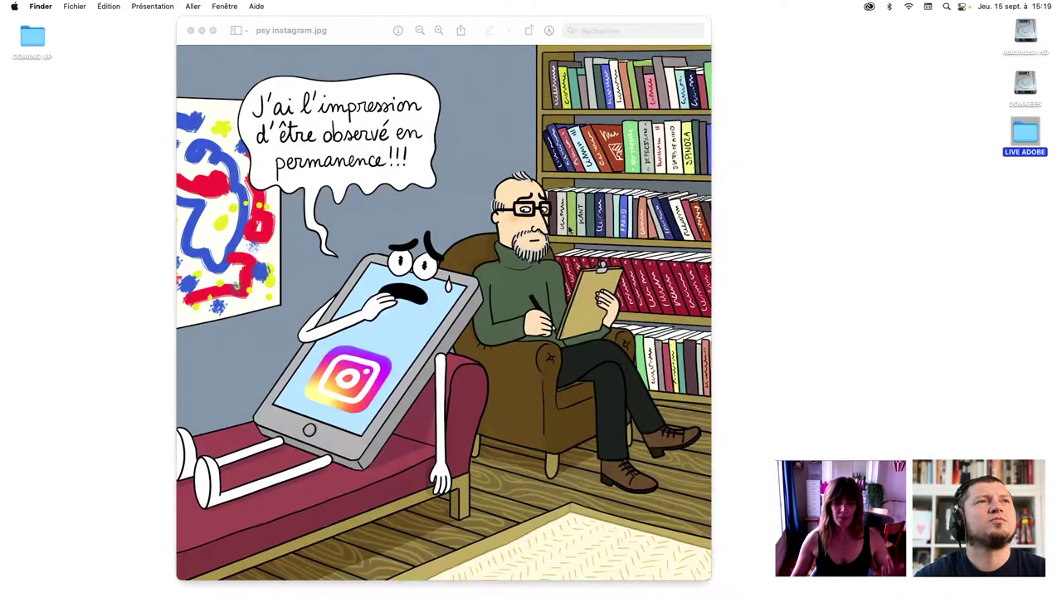
pyautogui.moveTo(357, 35); pyautogui.dragTo(408, 34)
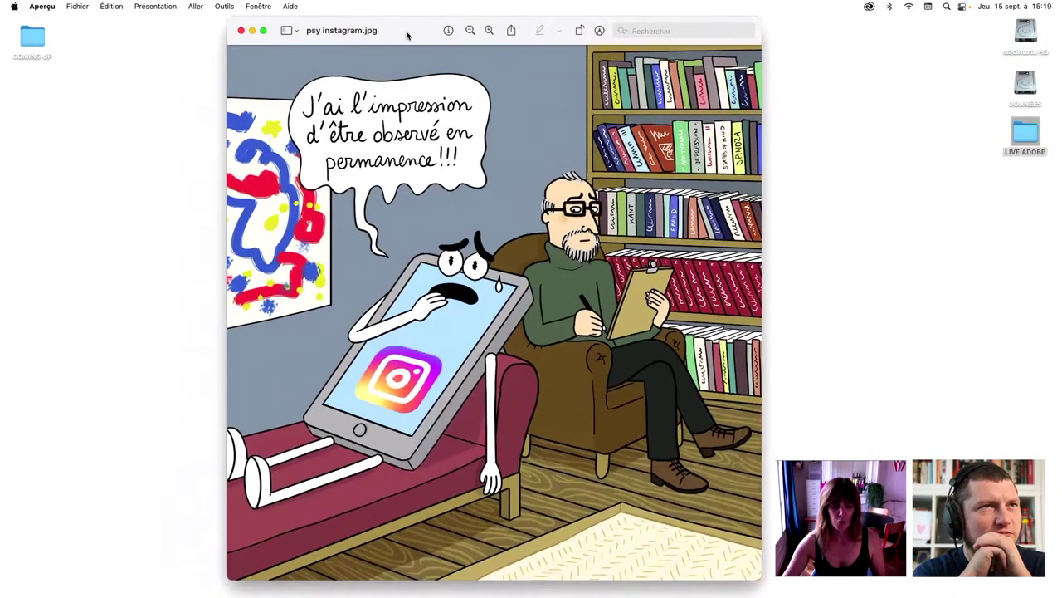